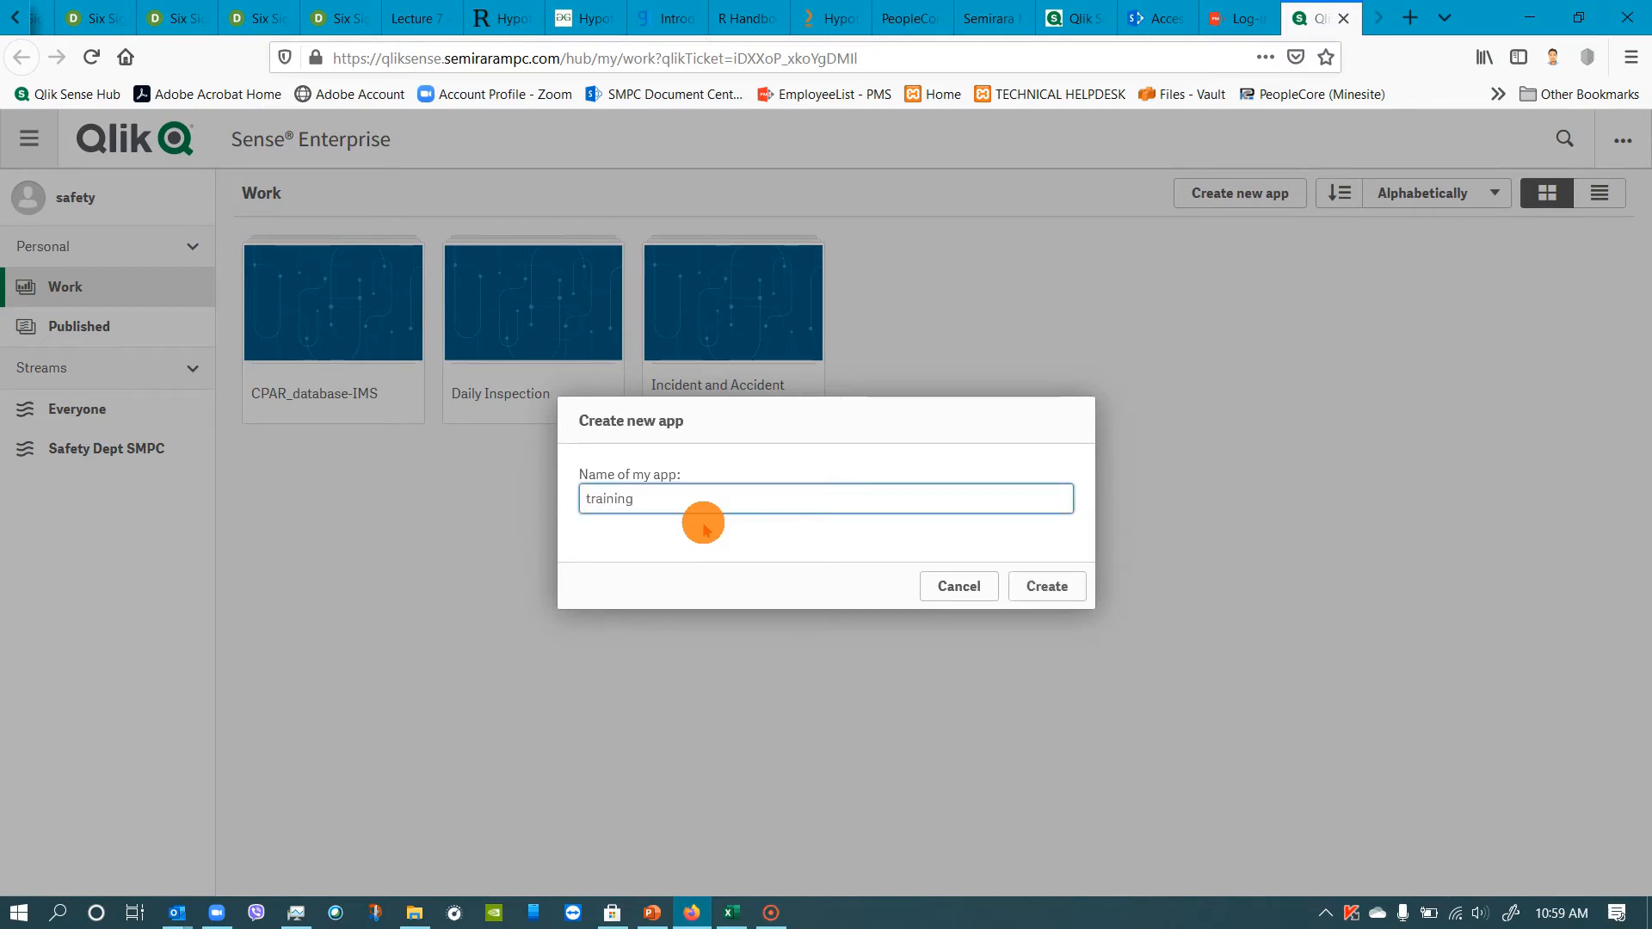
Create the new app named "training set" and open it from the Work area.
{"action": "left_click", "coordinate": [1077, 595]}
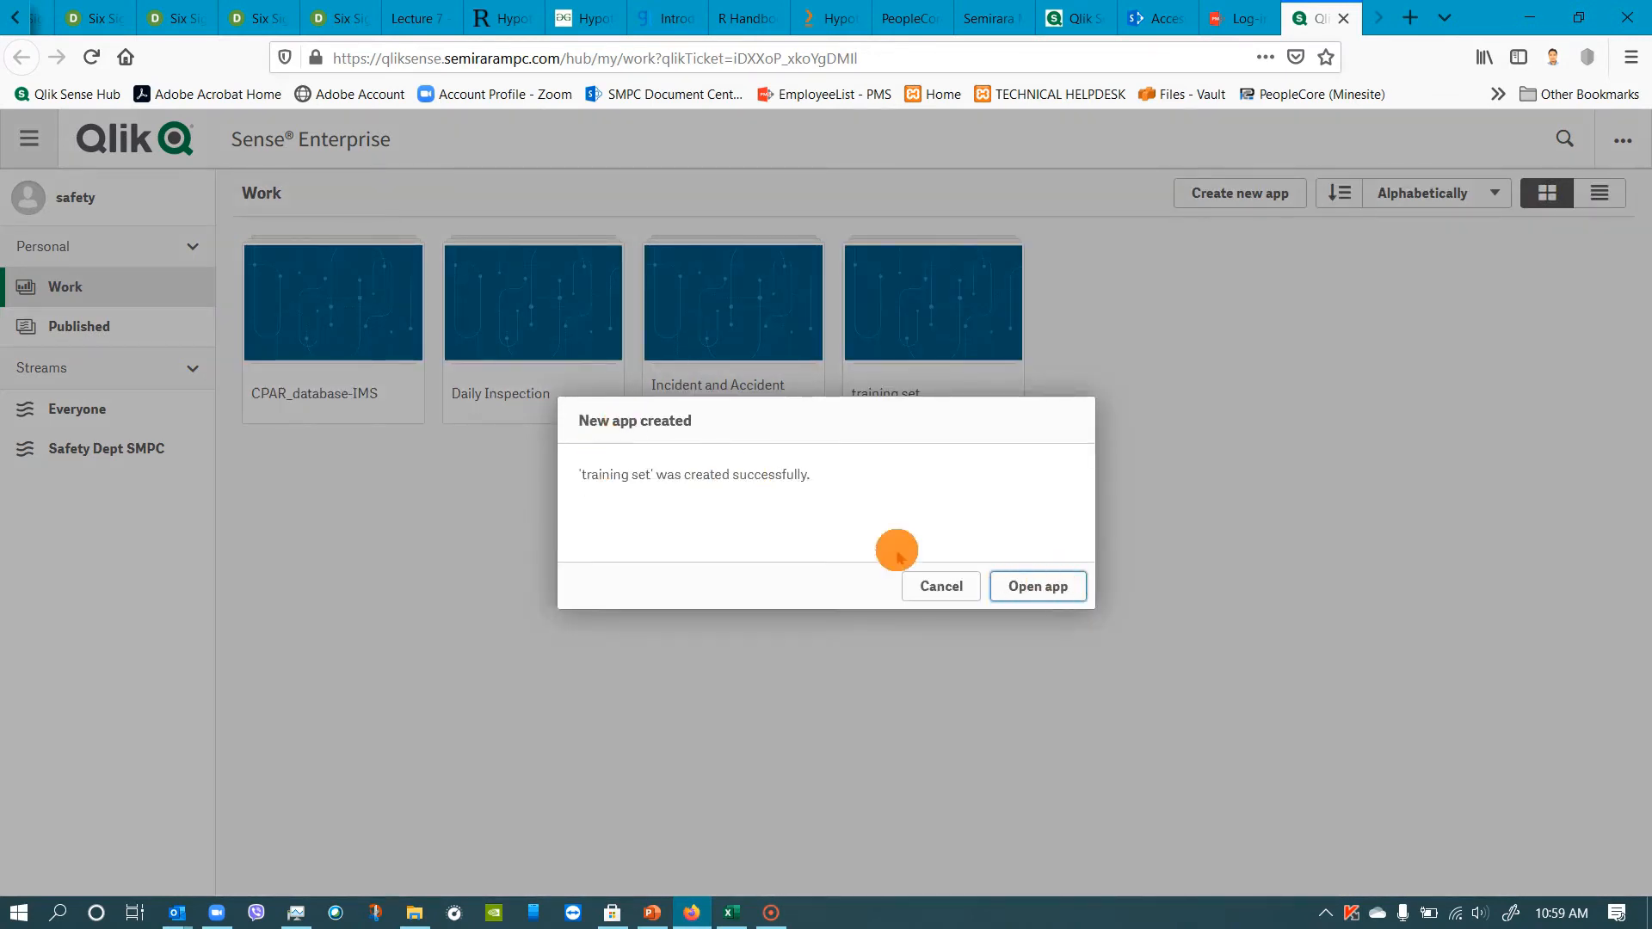
{"action": "left_click", "coordinate": [946, 585]}
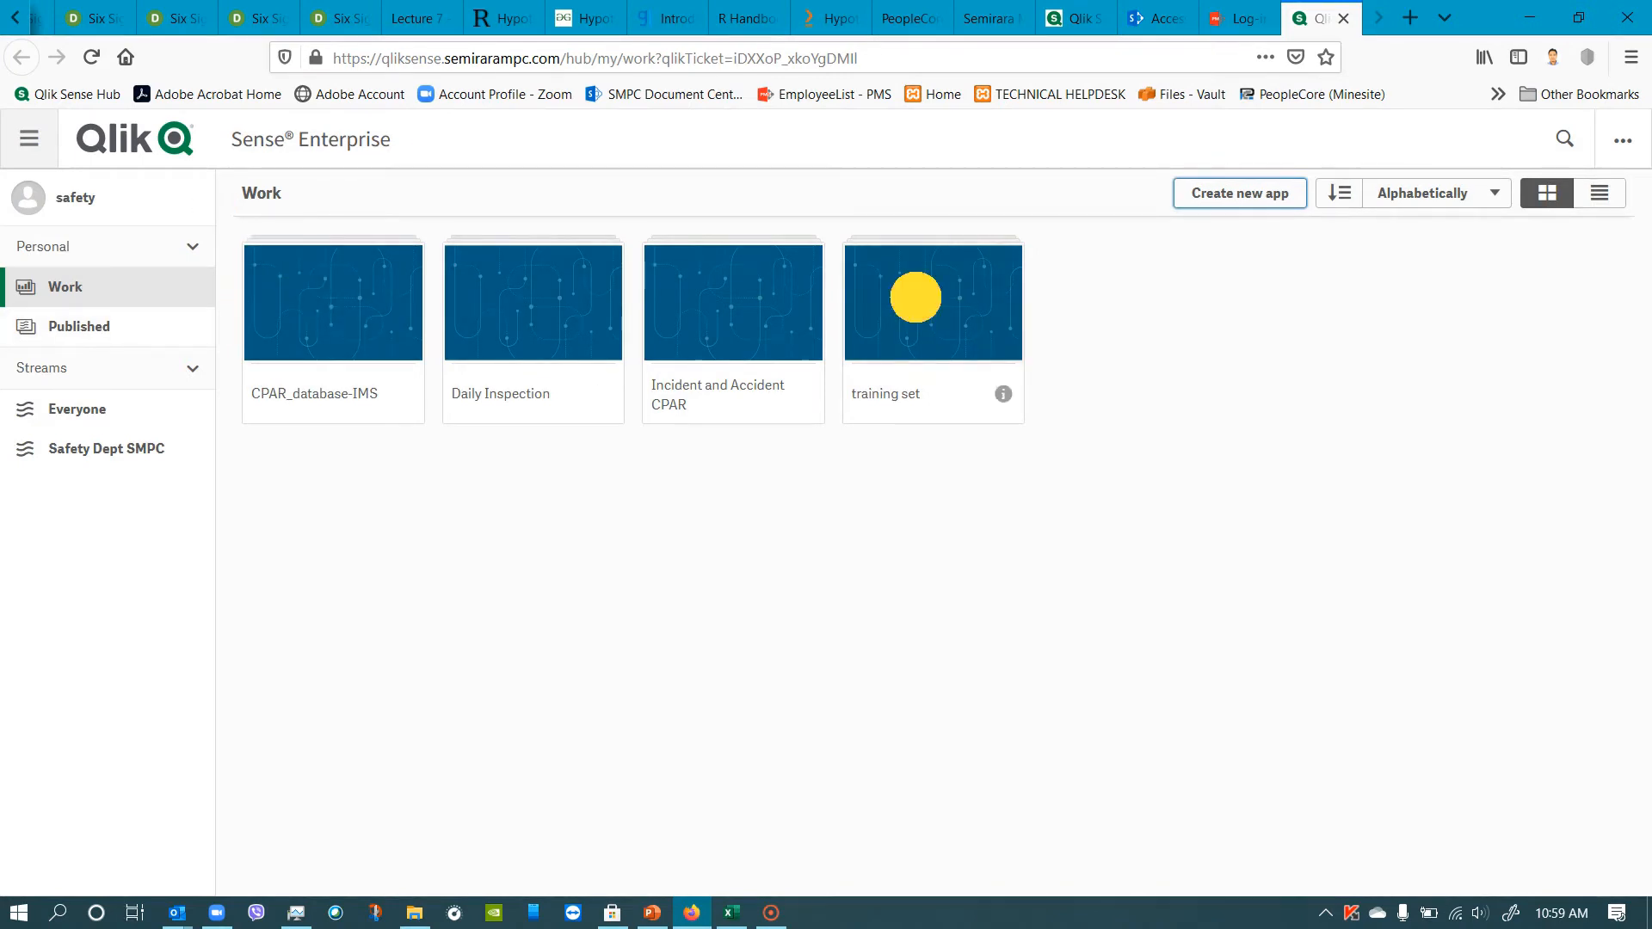
{"action": "left_click", "coordinate": [916, 297]}
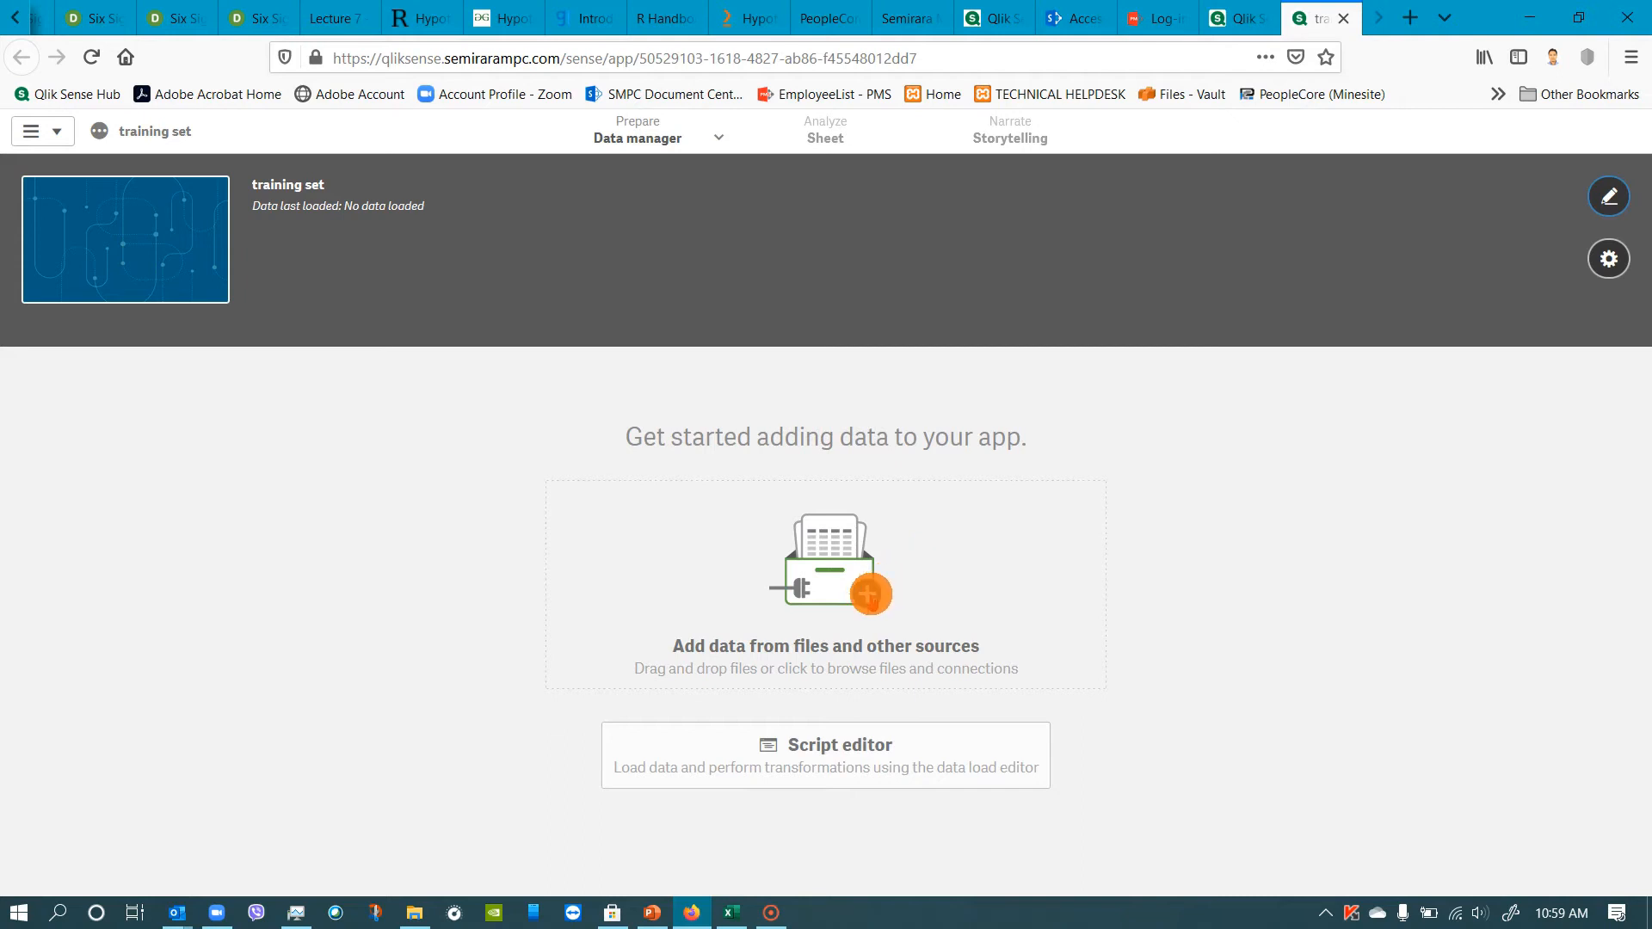
Upload the file IA CPAR.xlsx from the Downloads folder as a data source for the app.
{"action": "left_click", "coordinate": [871, 594]}
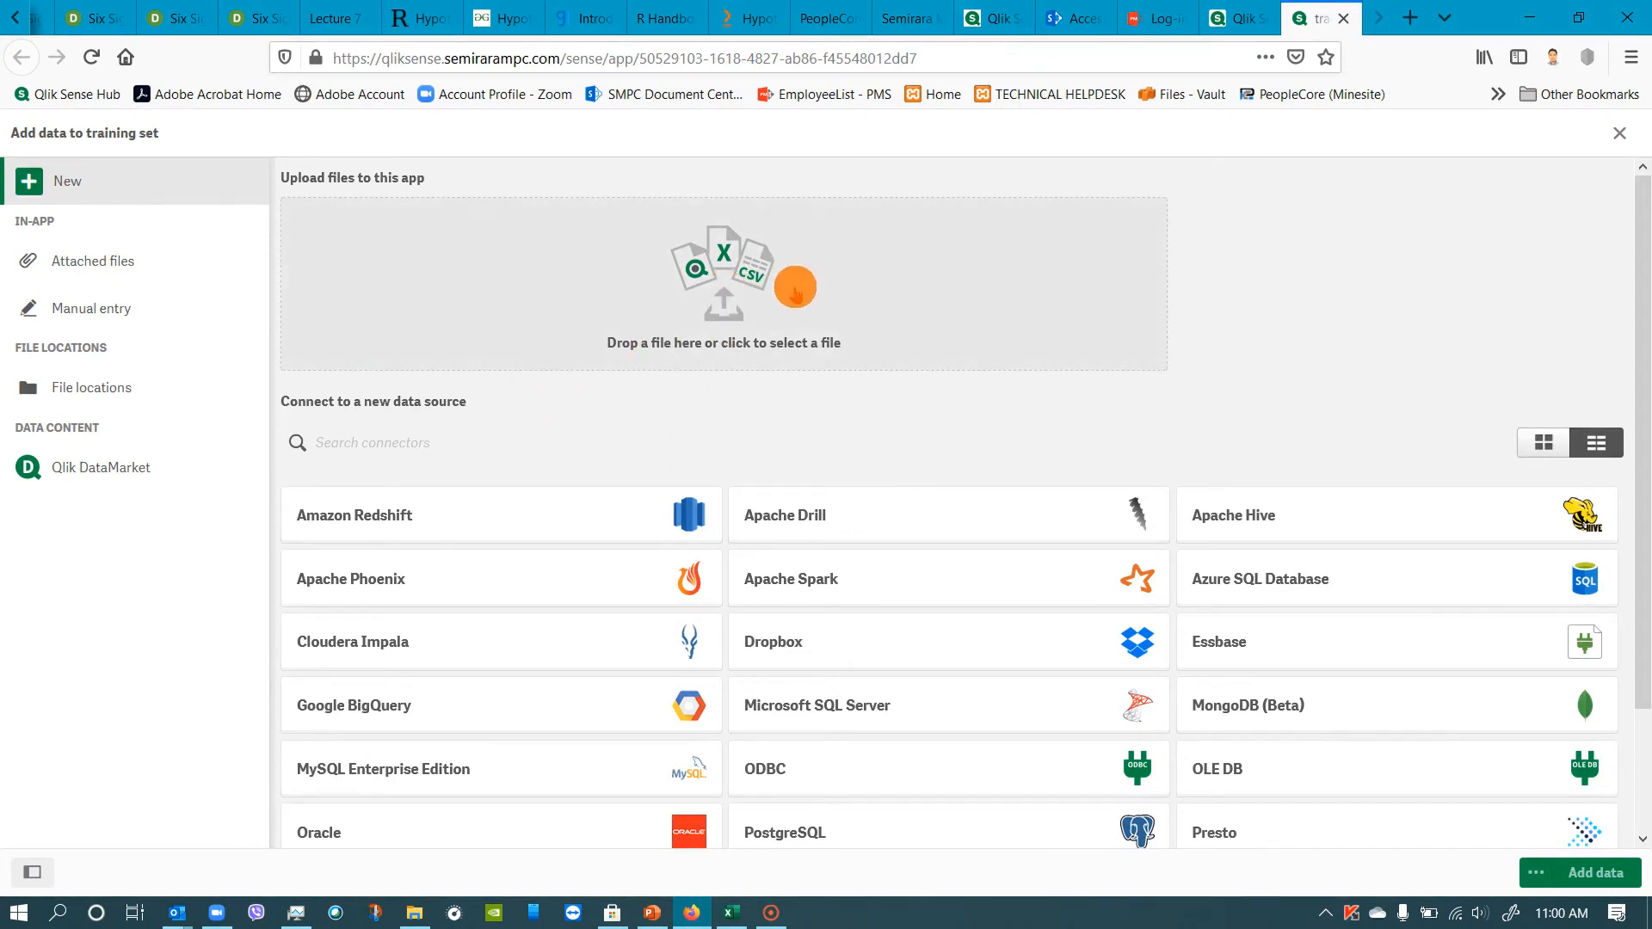
{"action": "left_click", "coordinate": [725, 290]}
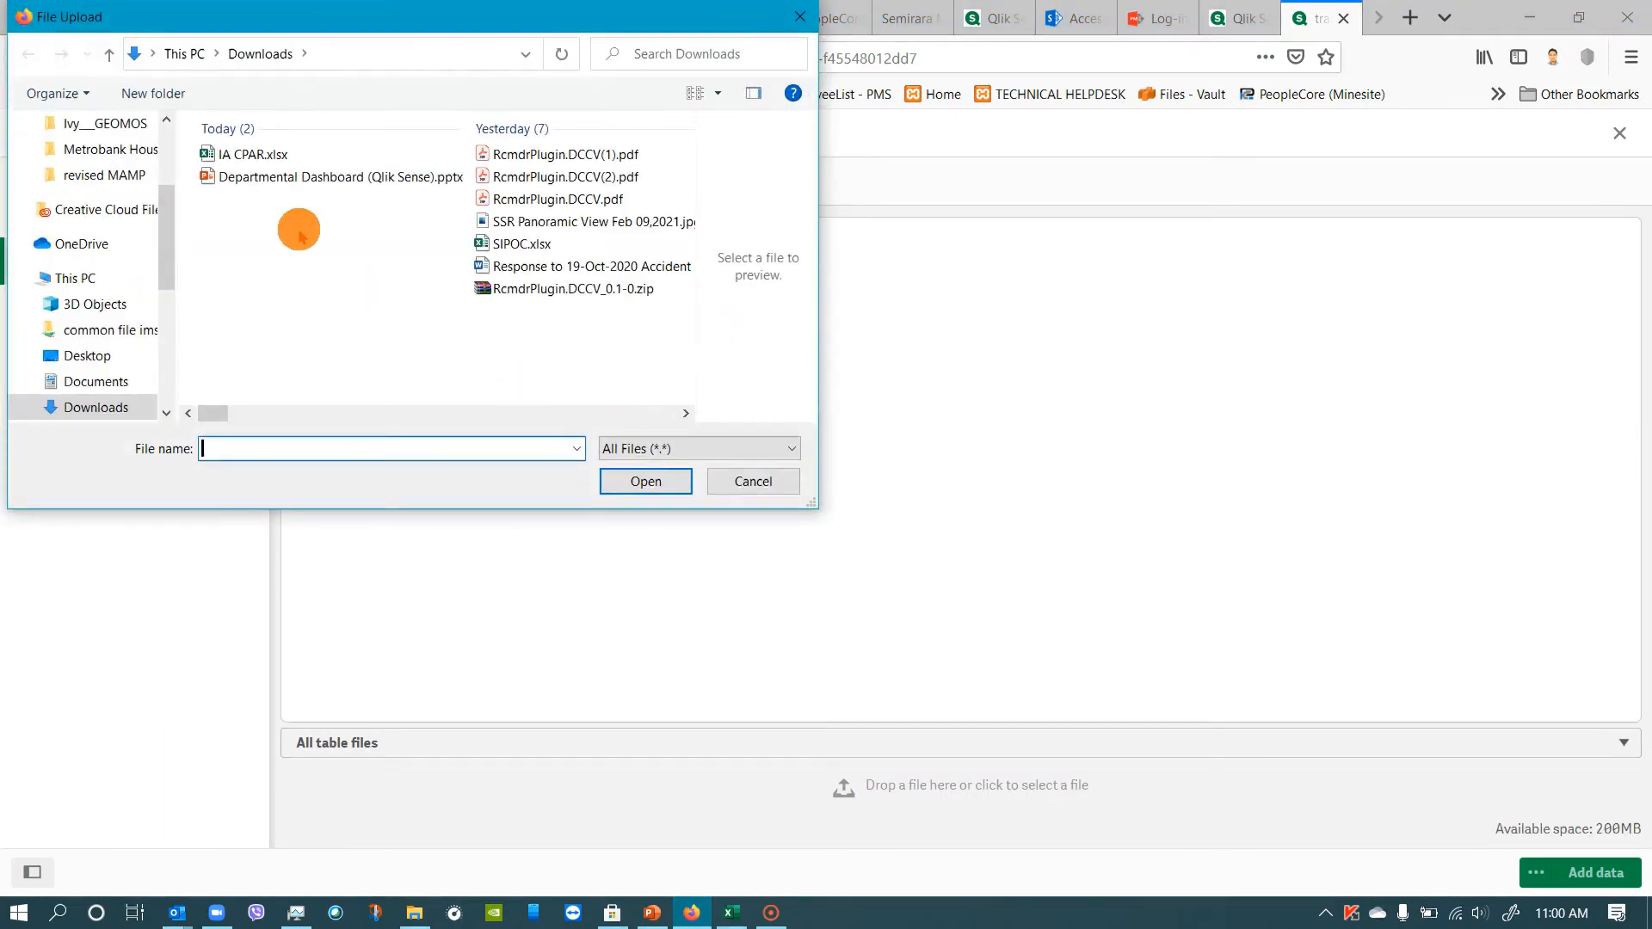
{"action": "left_click", "coordinate": [245, 152]}
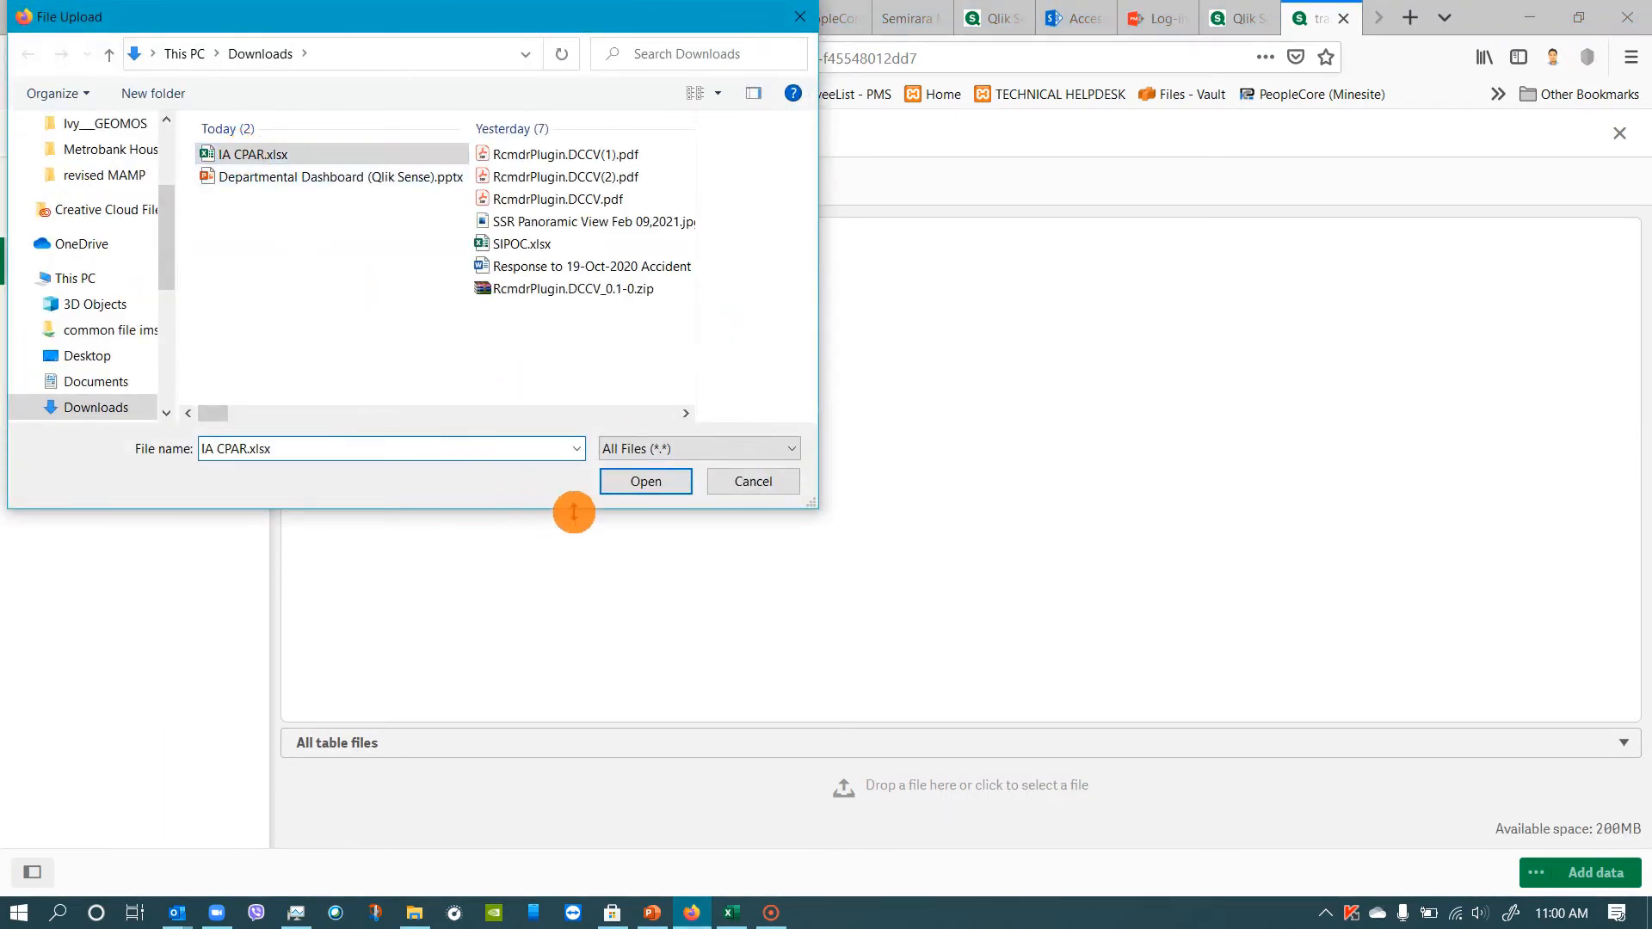
{"action": "left_click", "coordinate": [645, 480]}
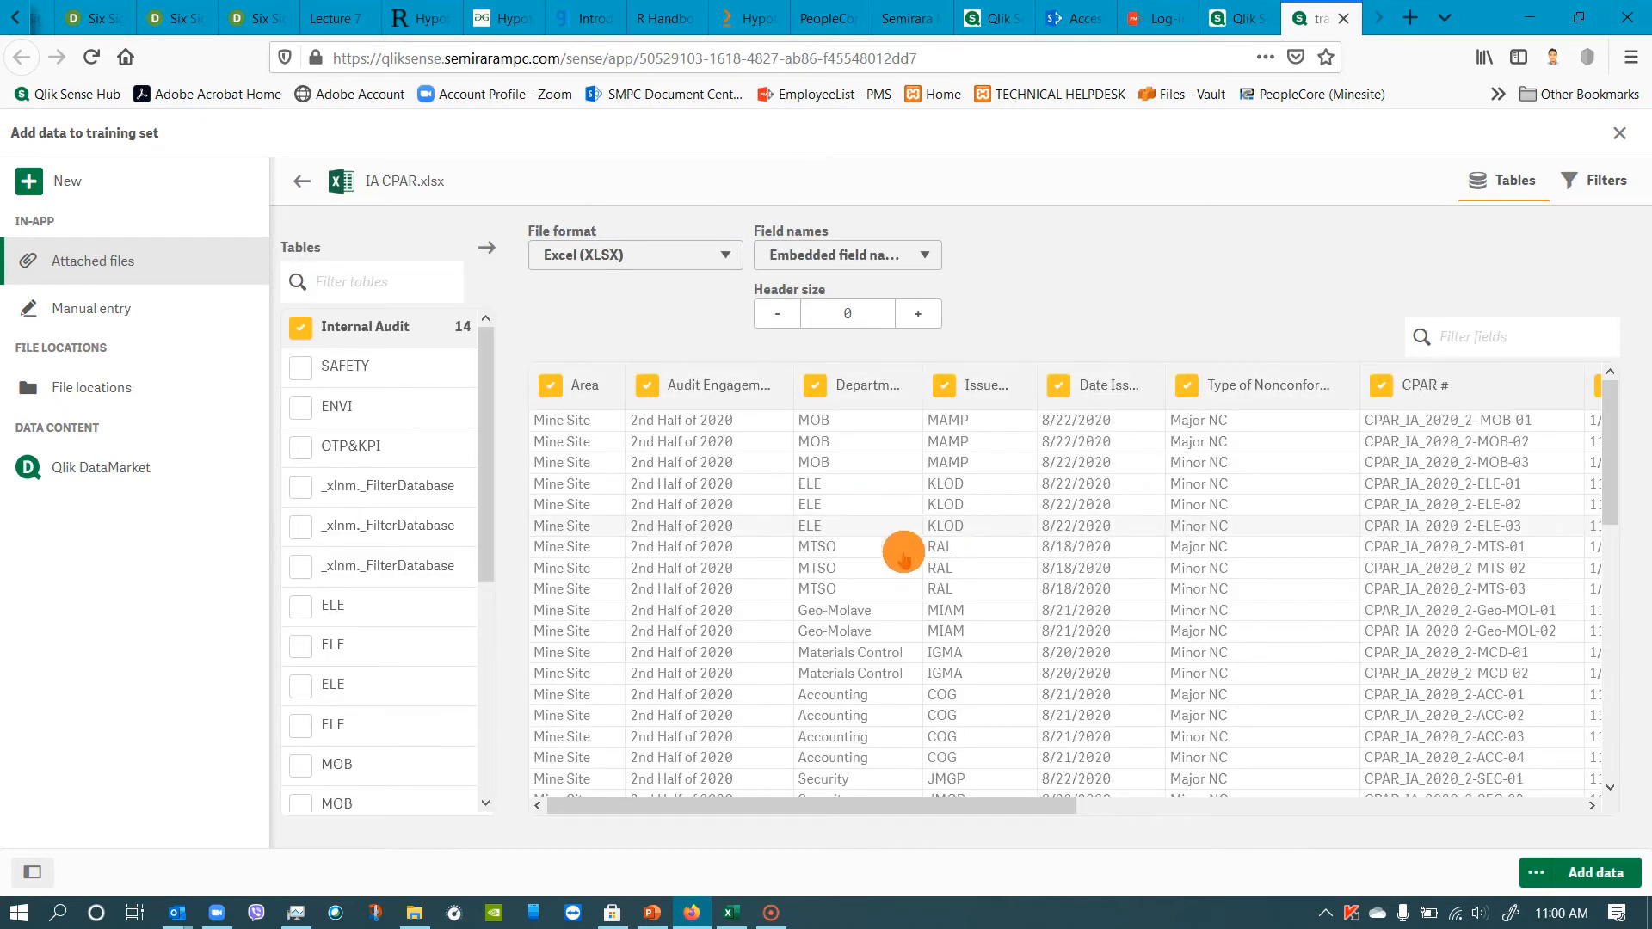
Include the SAFETY, ENVI and OTP&KPI tables along with Internal Audit and add their data to the app.
{"action": "scroll", "coordinate": [357, 486], "scroll_direction": "down", "scroll_amount": 1}
{"action": "scroll", "coordinate": [360, 487], "scroll_direction": "down", "scroll_amount": 2}
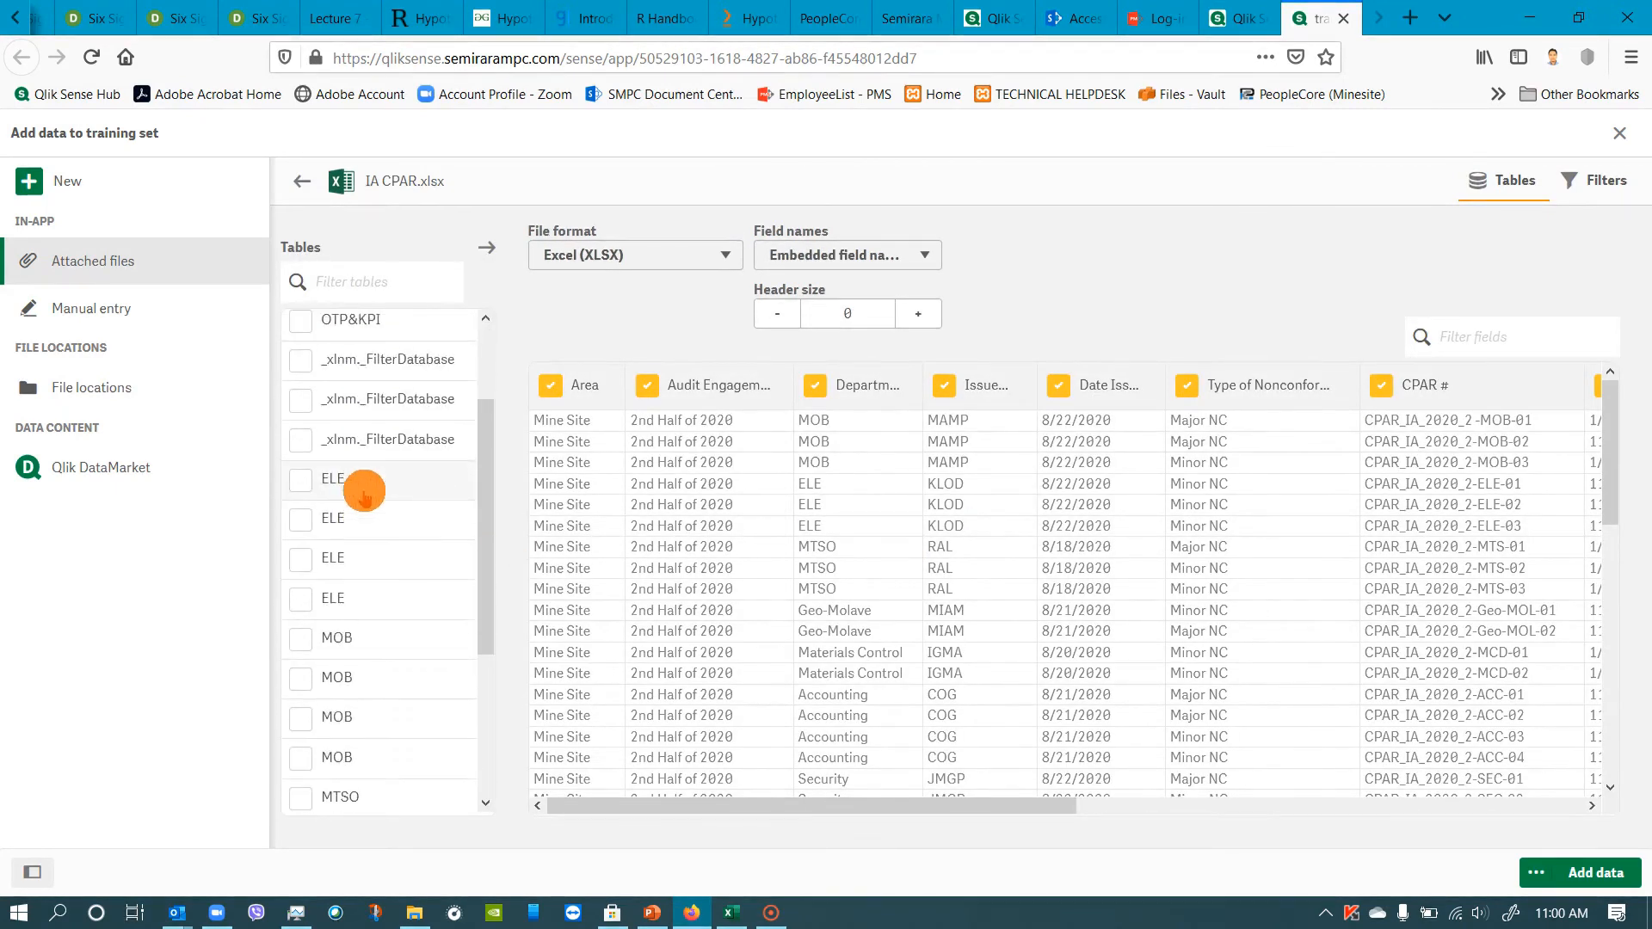
{"action": "scroll", "coordinate": [360, 487], "scroll_direction": "up", "scroll_amount": 3}
{"action": "scroll", "coordinate": [404, 456], "scroll_direction": "down", "scroll_amount": 6}
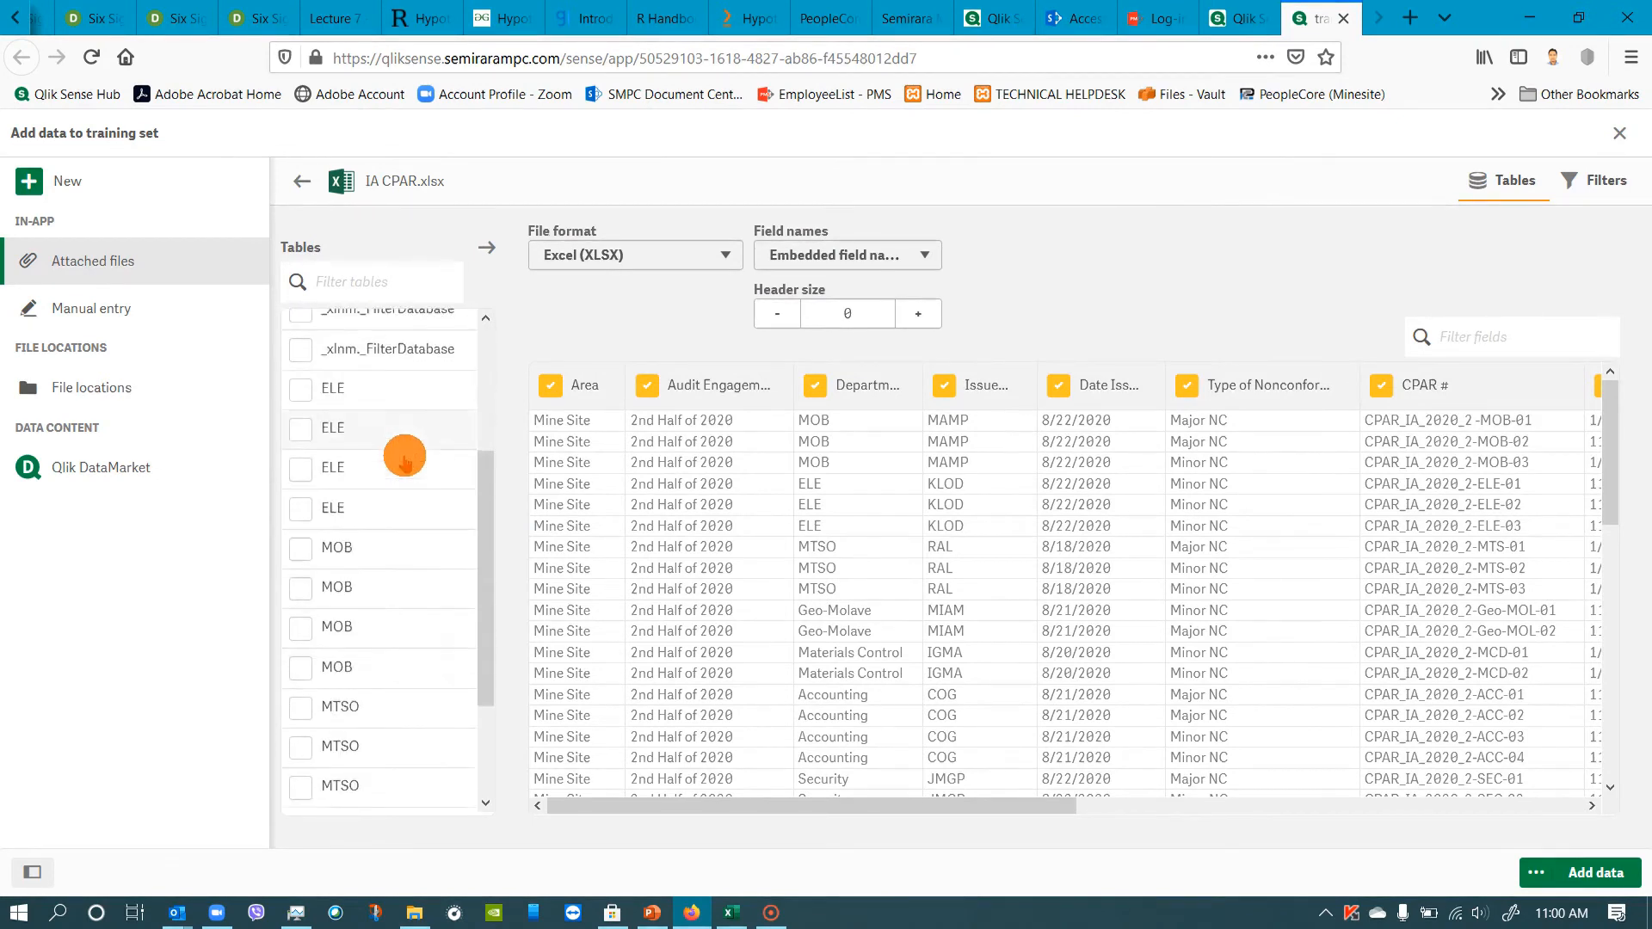
{"action": "scroll", "coordinate": [405, 458], "scroll_direction": "up", "scroll_amount": 2}
{"action": "scroll", "coordinate": [405, 459], "scroll_direction": "up", "scroll_amount": 3}
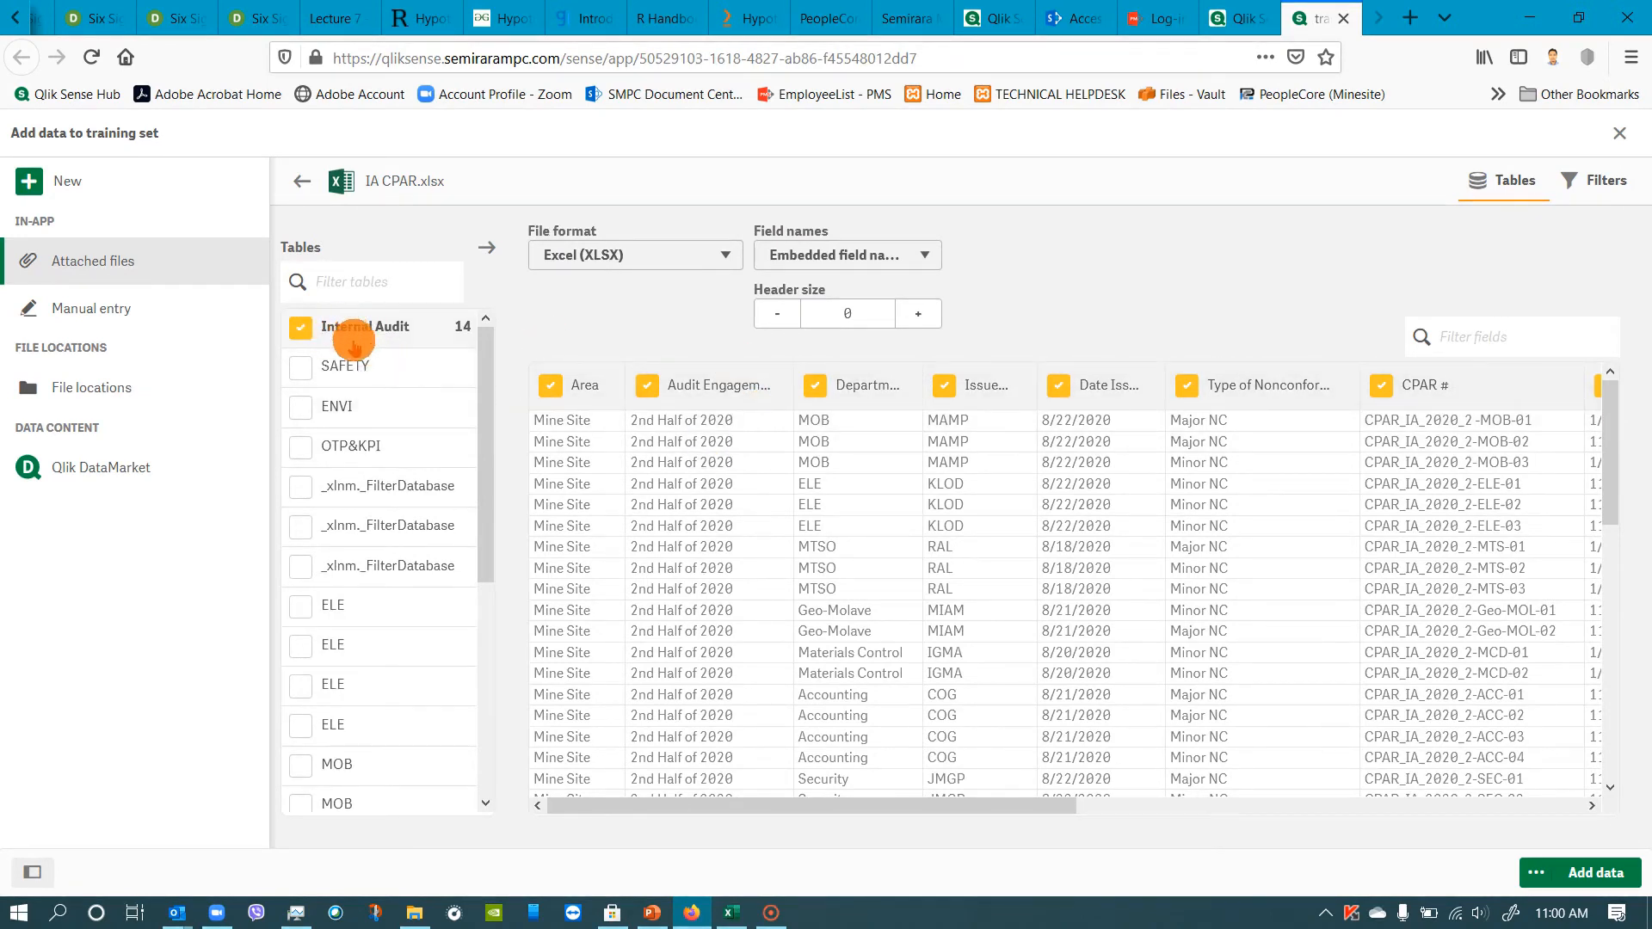
{"action": "left_click", "coordinate": [300, 372]}
{"action": "left_click", "coordinate": [300, 406]}
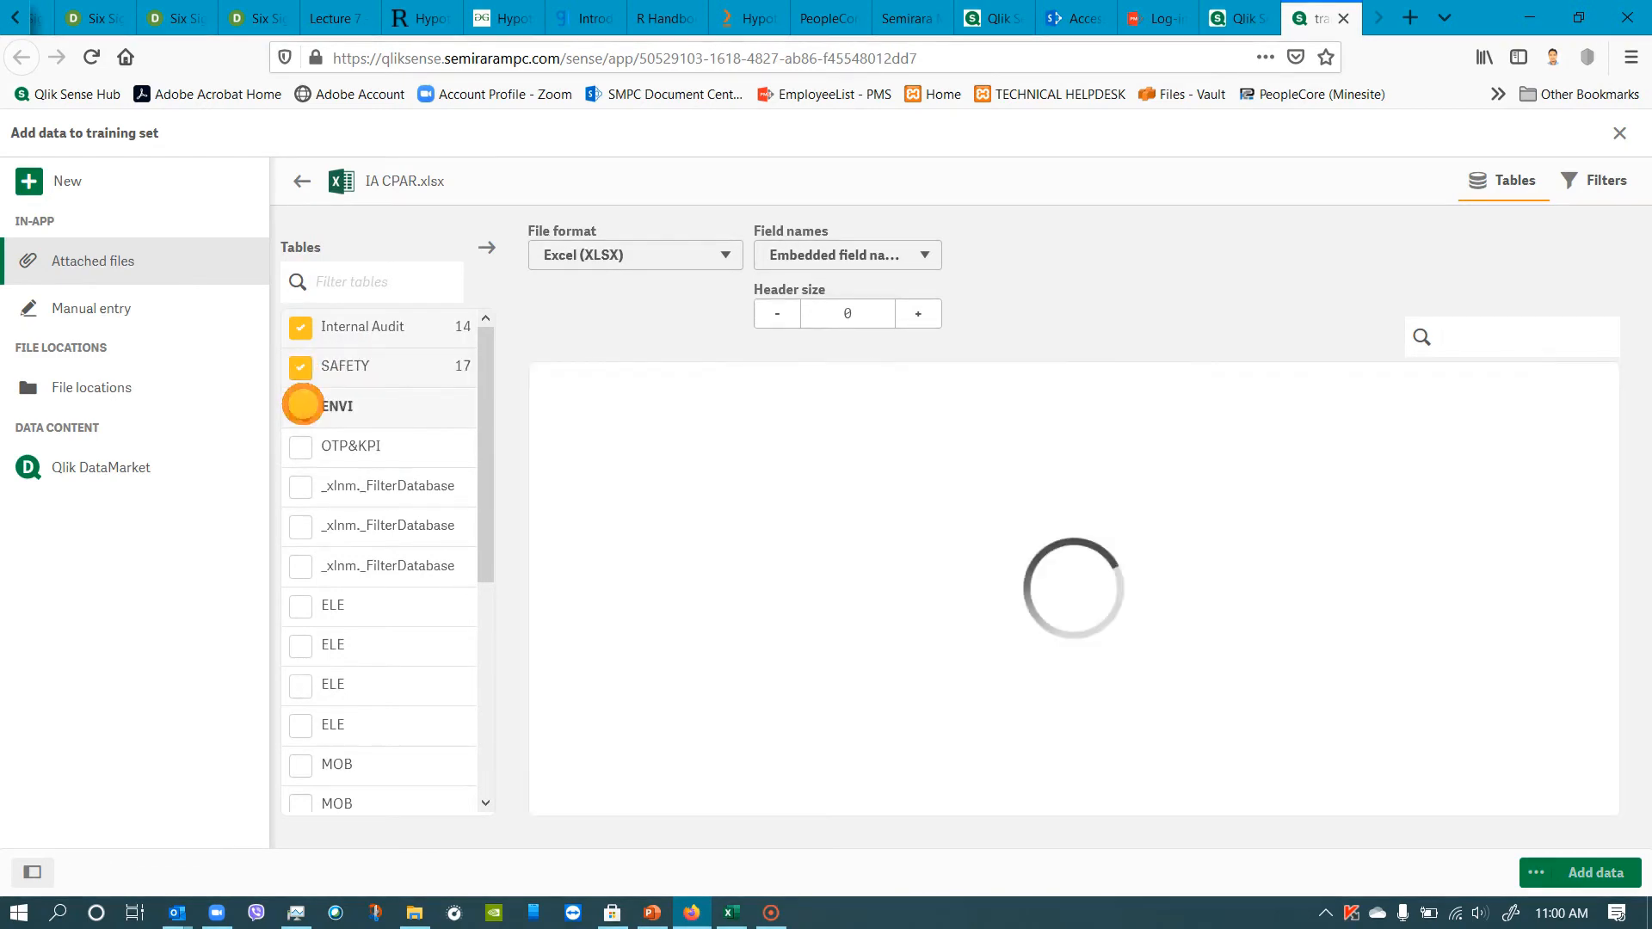
{"action": "left_click", "coordinate": [301, 447]}
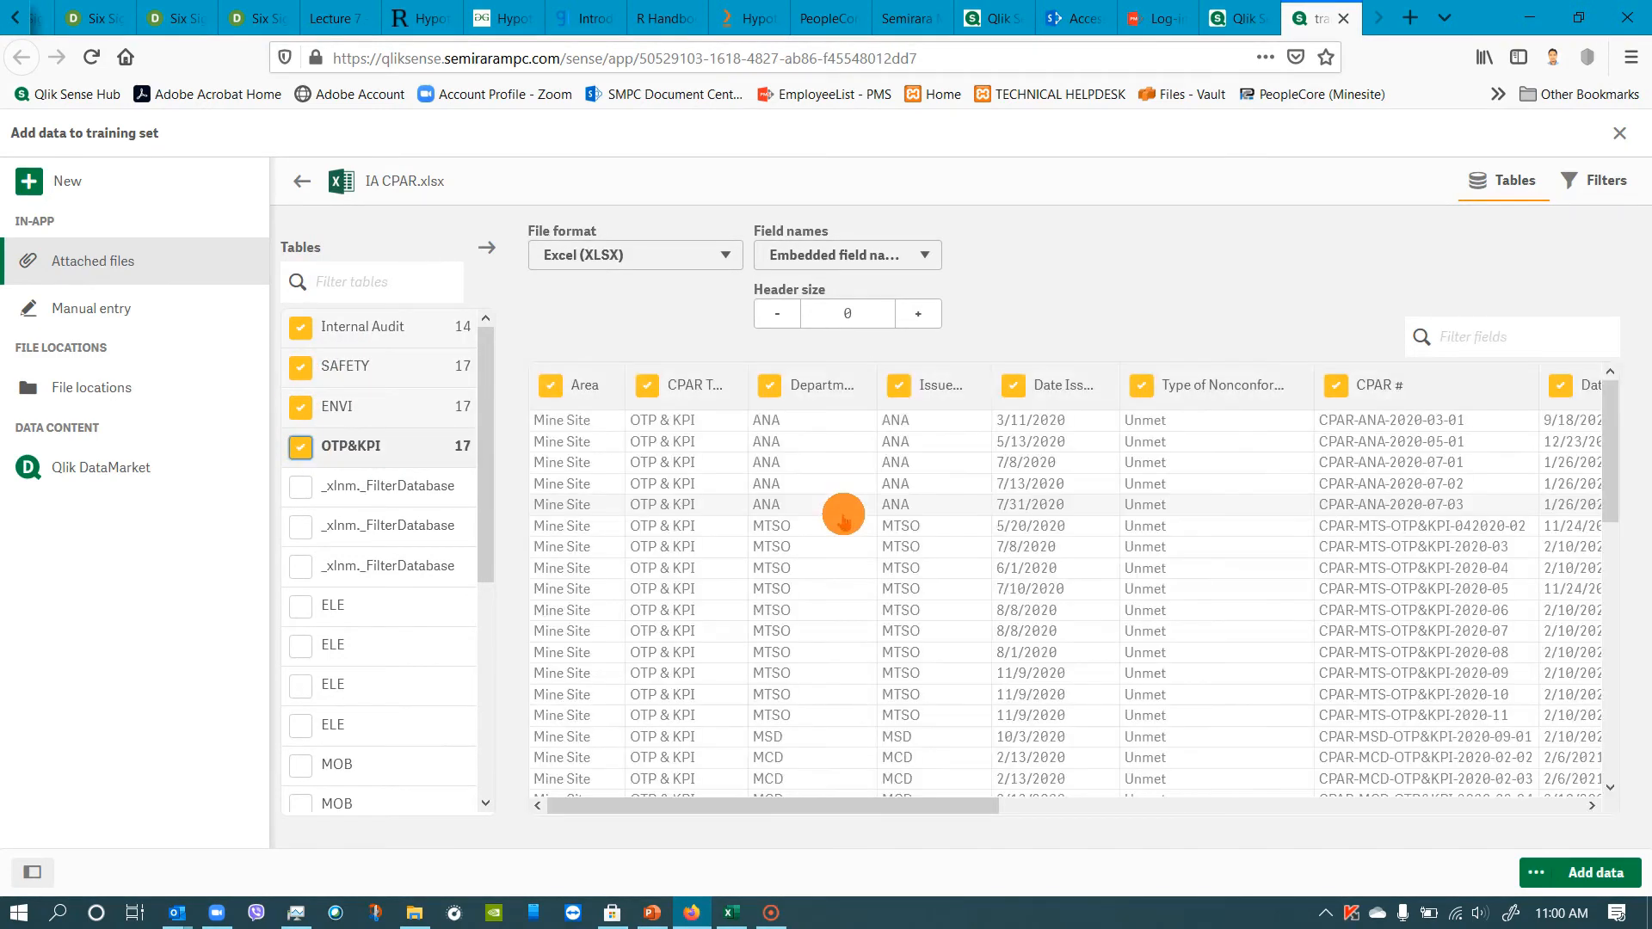
{"action": "scroll", "coordinate": [1182, 506], "scroll_direction": "down", "scroll_amount": 3}
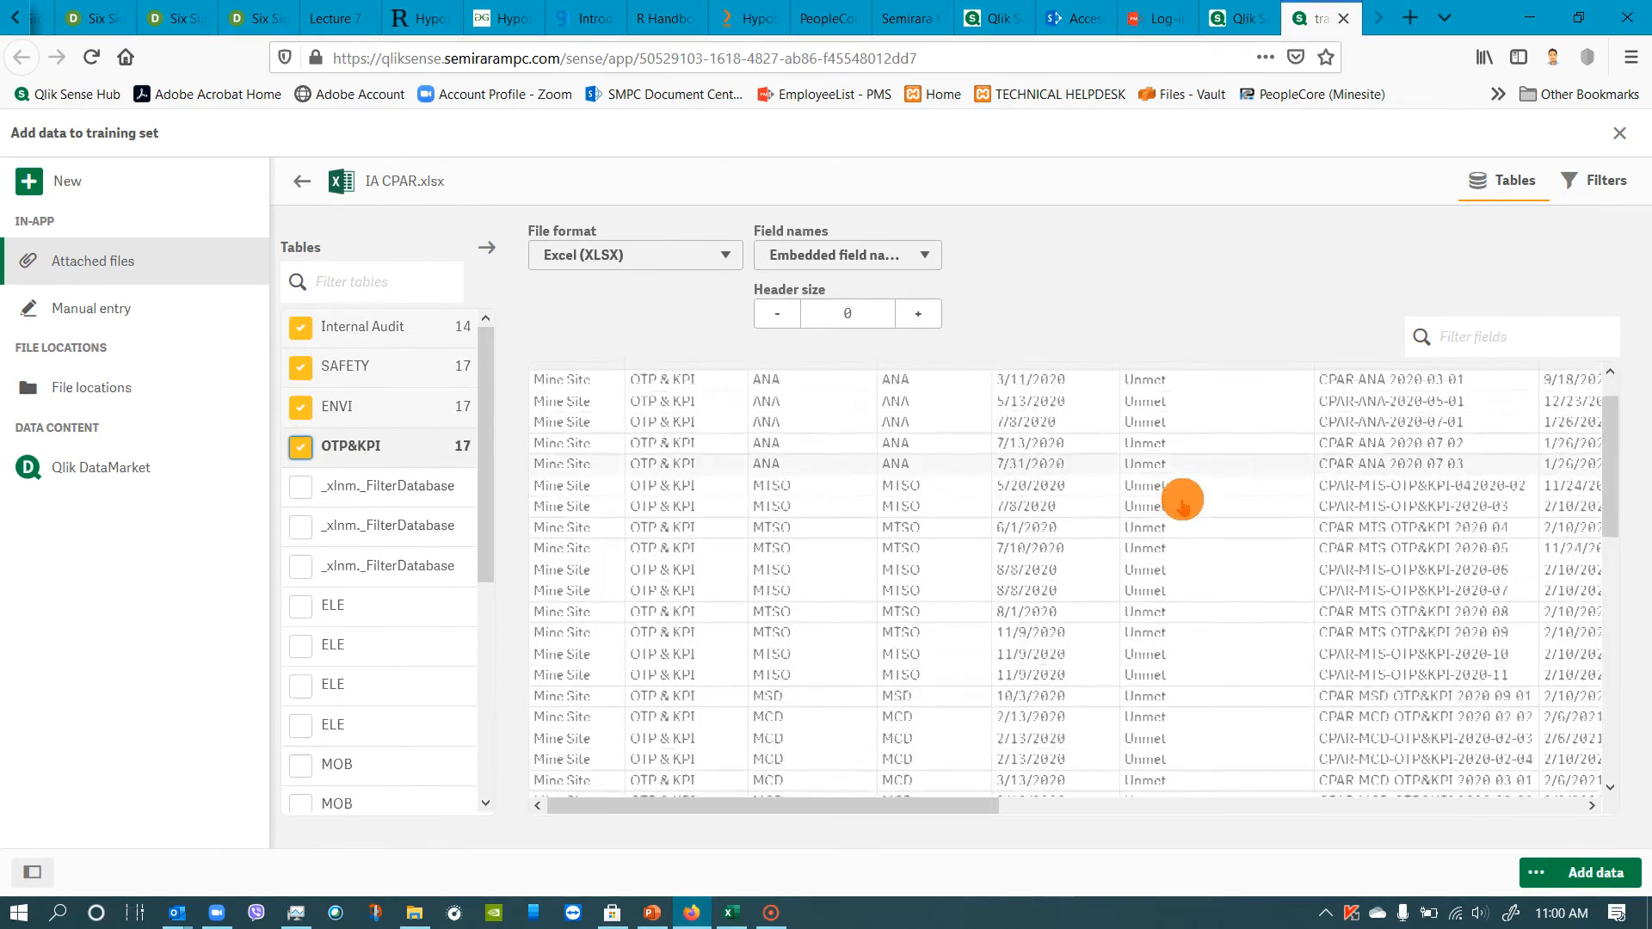
{"action": "scroll", "coordinate": [1179, 501], "scroll_direction": "up", "scroll_amount": 3}
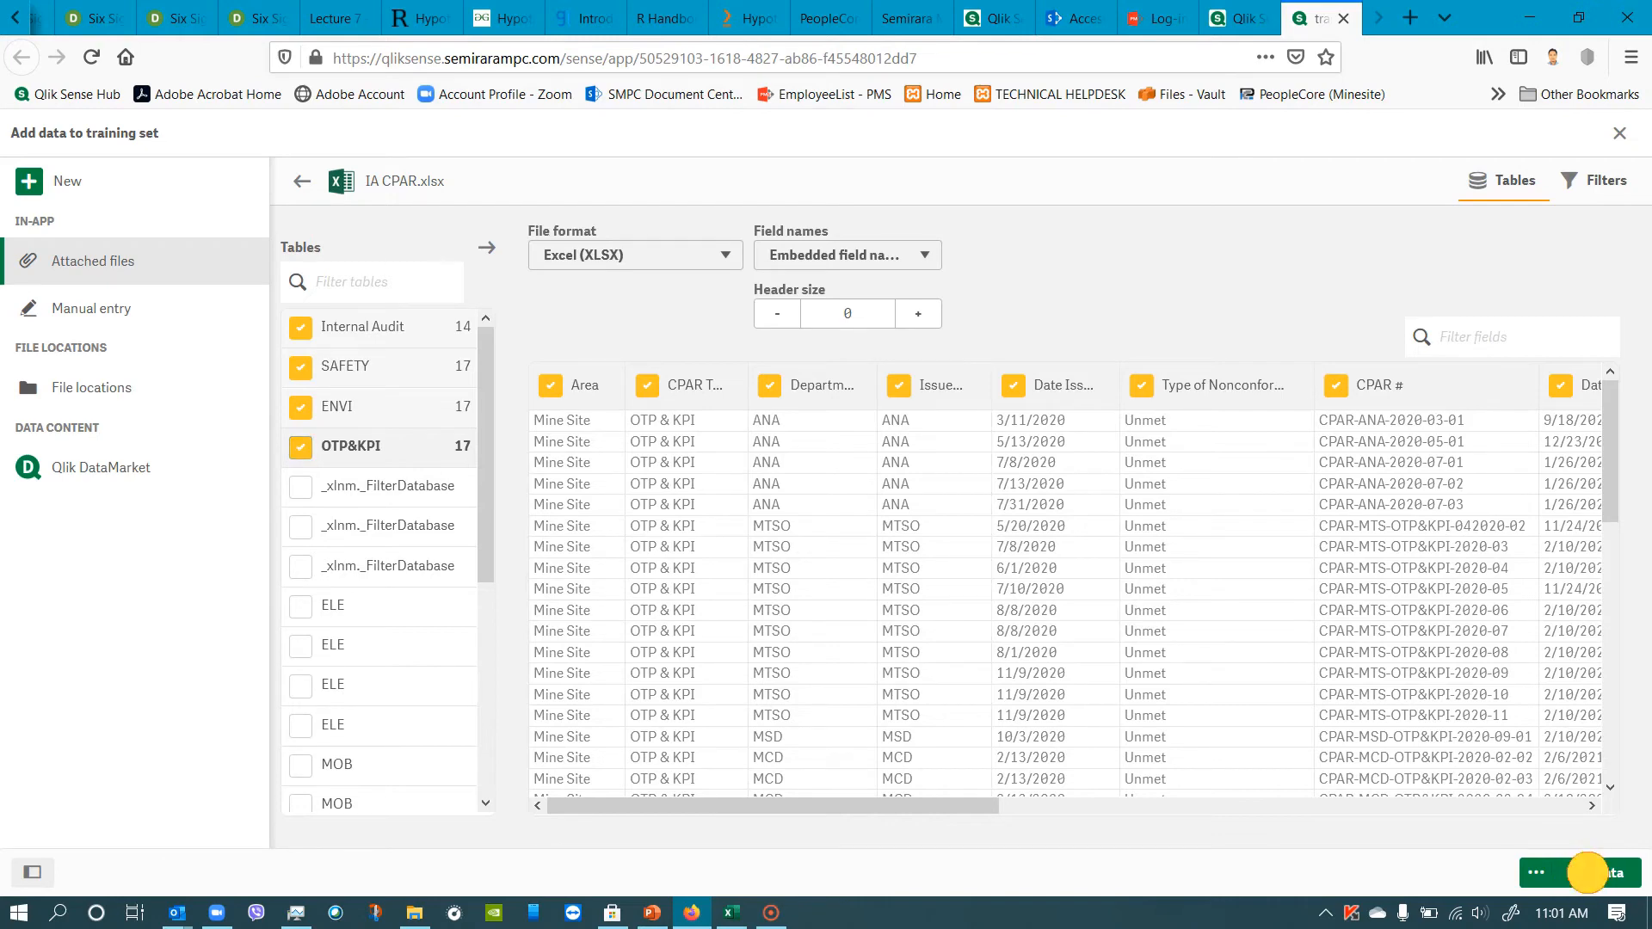
{"action": "left_click", "coordinate": [1587, 873]}
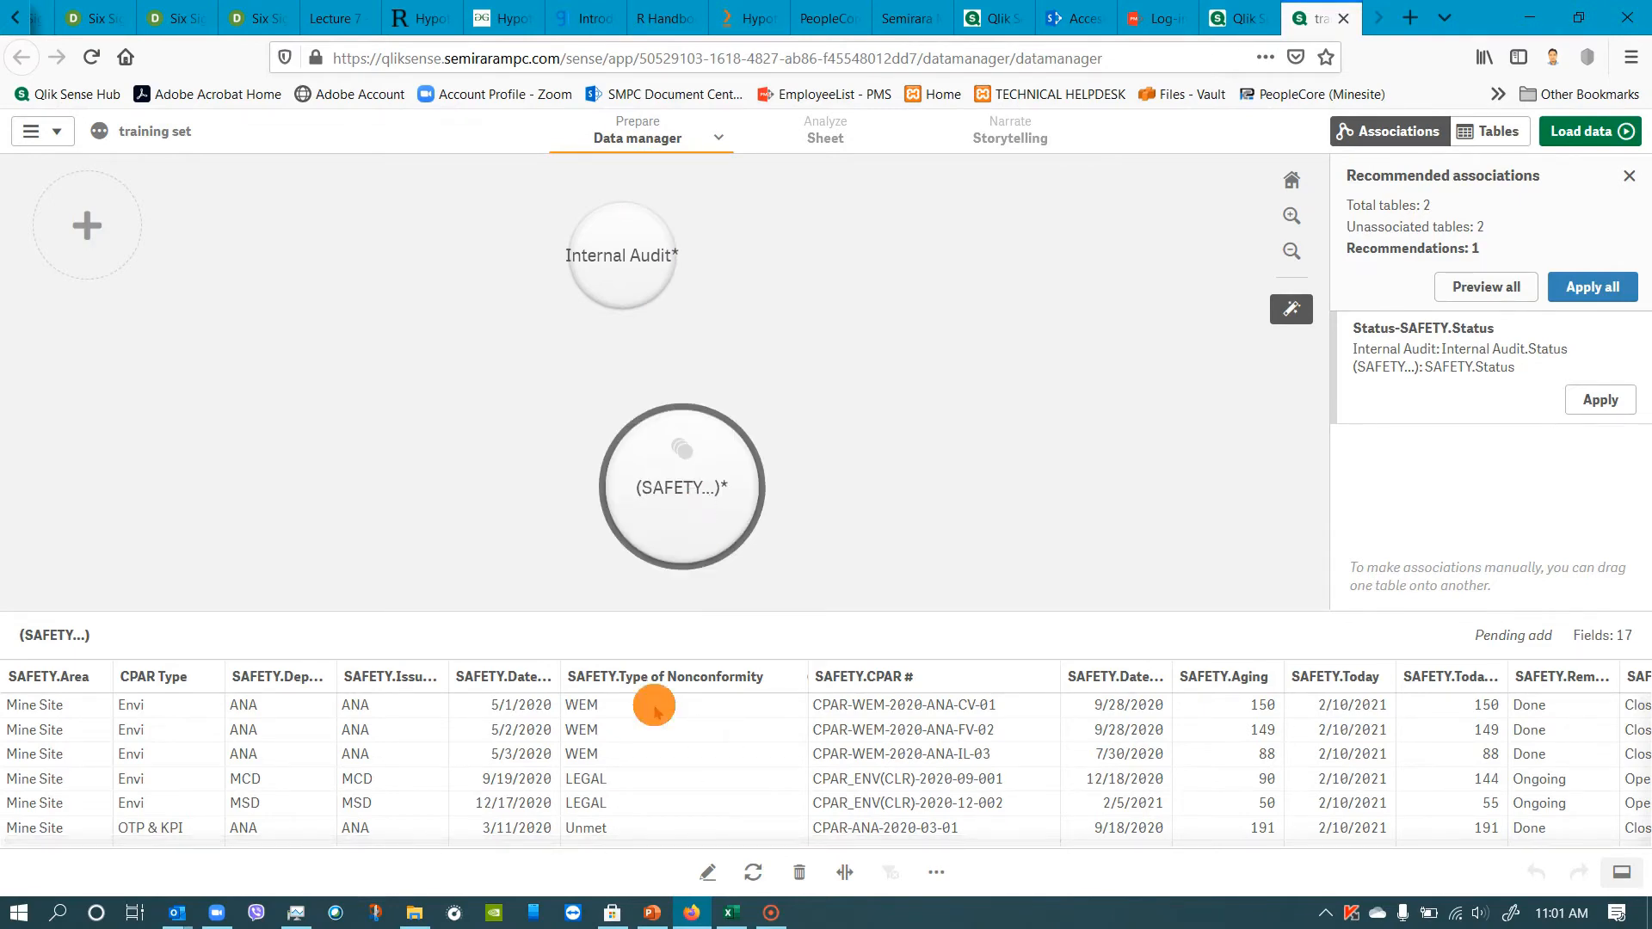
Delete the combined SAFETY table and the Internal Audit table from the app's data.
{"action": "left_click", "coordinate": [640, 263]}
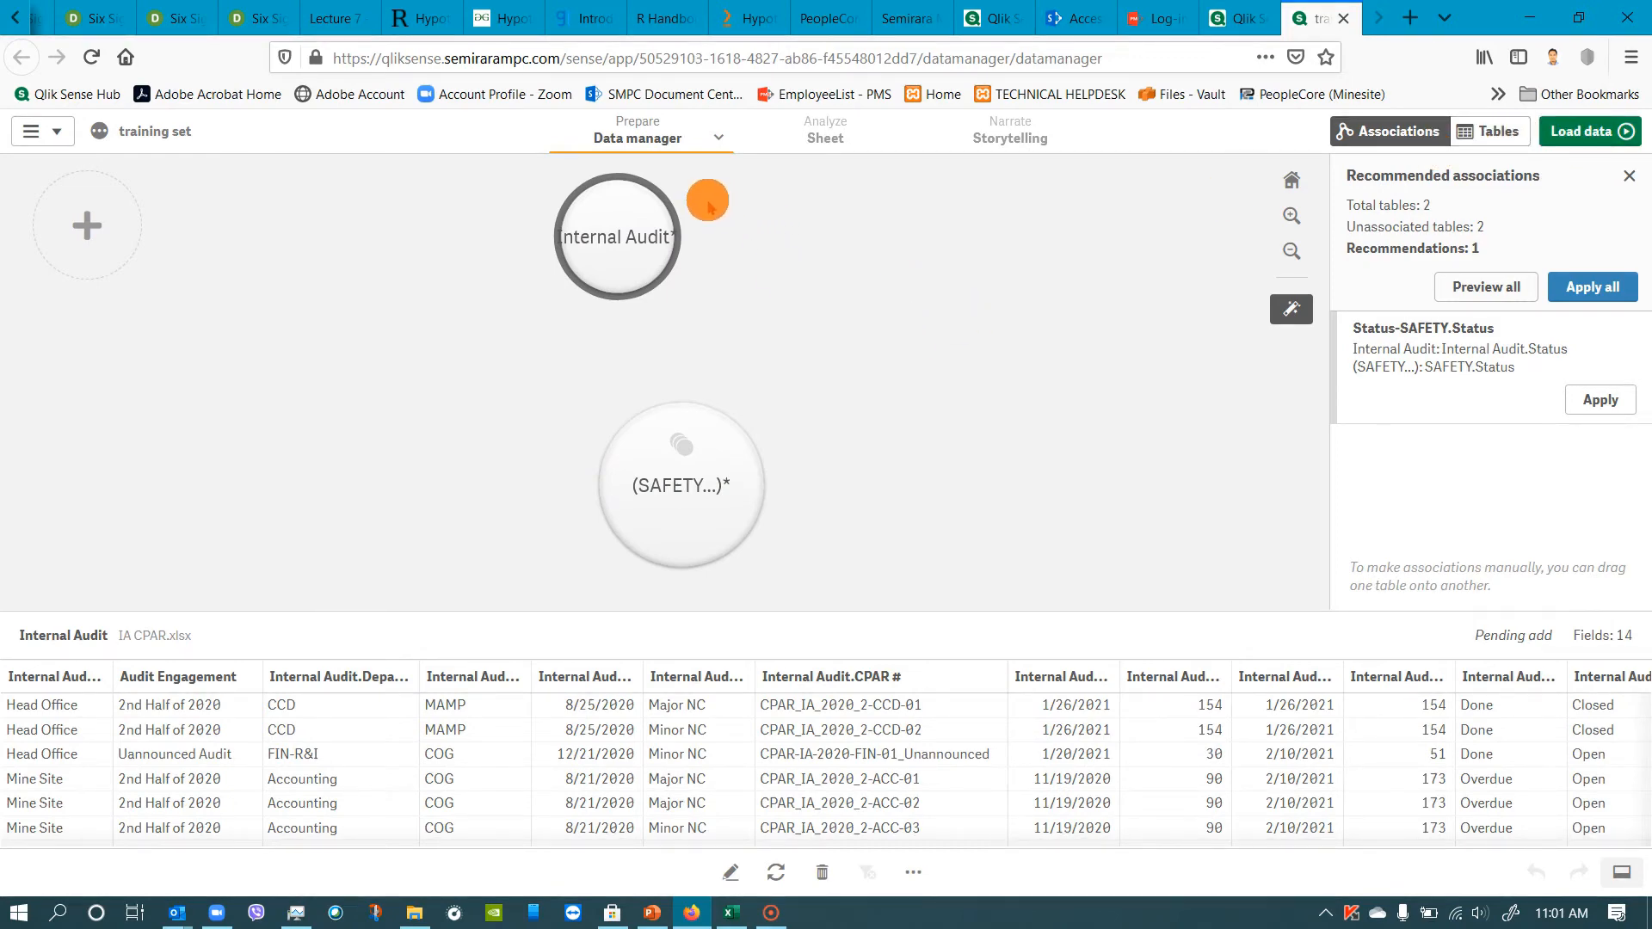
{"action": "left_click", "coordinate": [676, 484]}
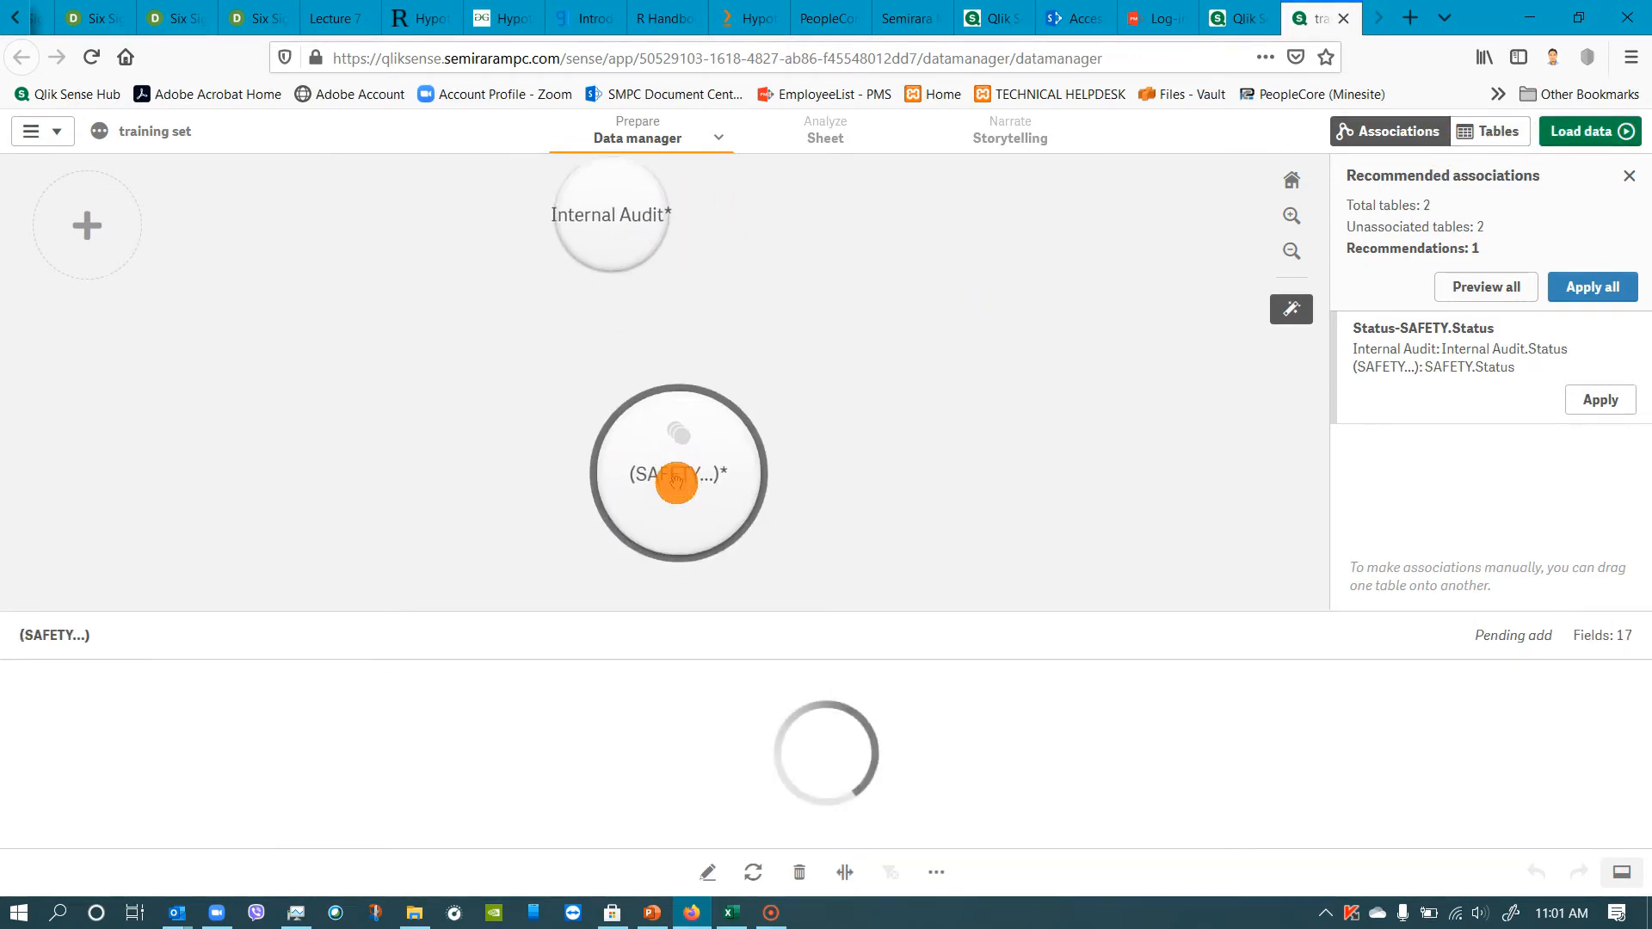
{"action": "key", "text": "Delete"}
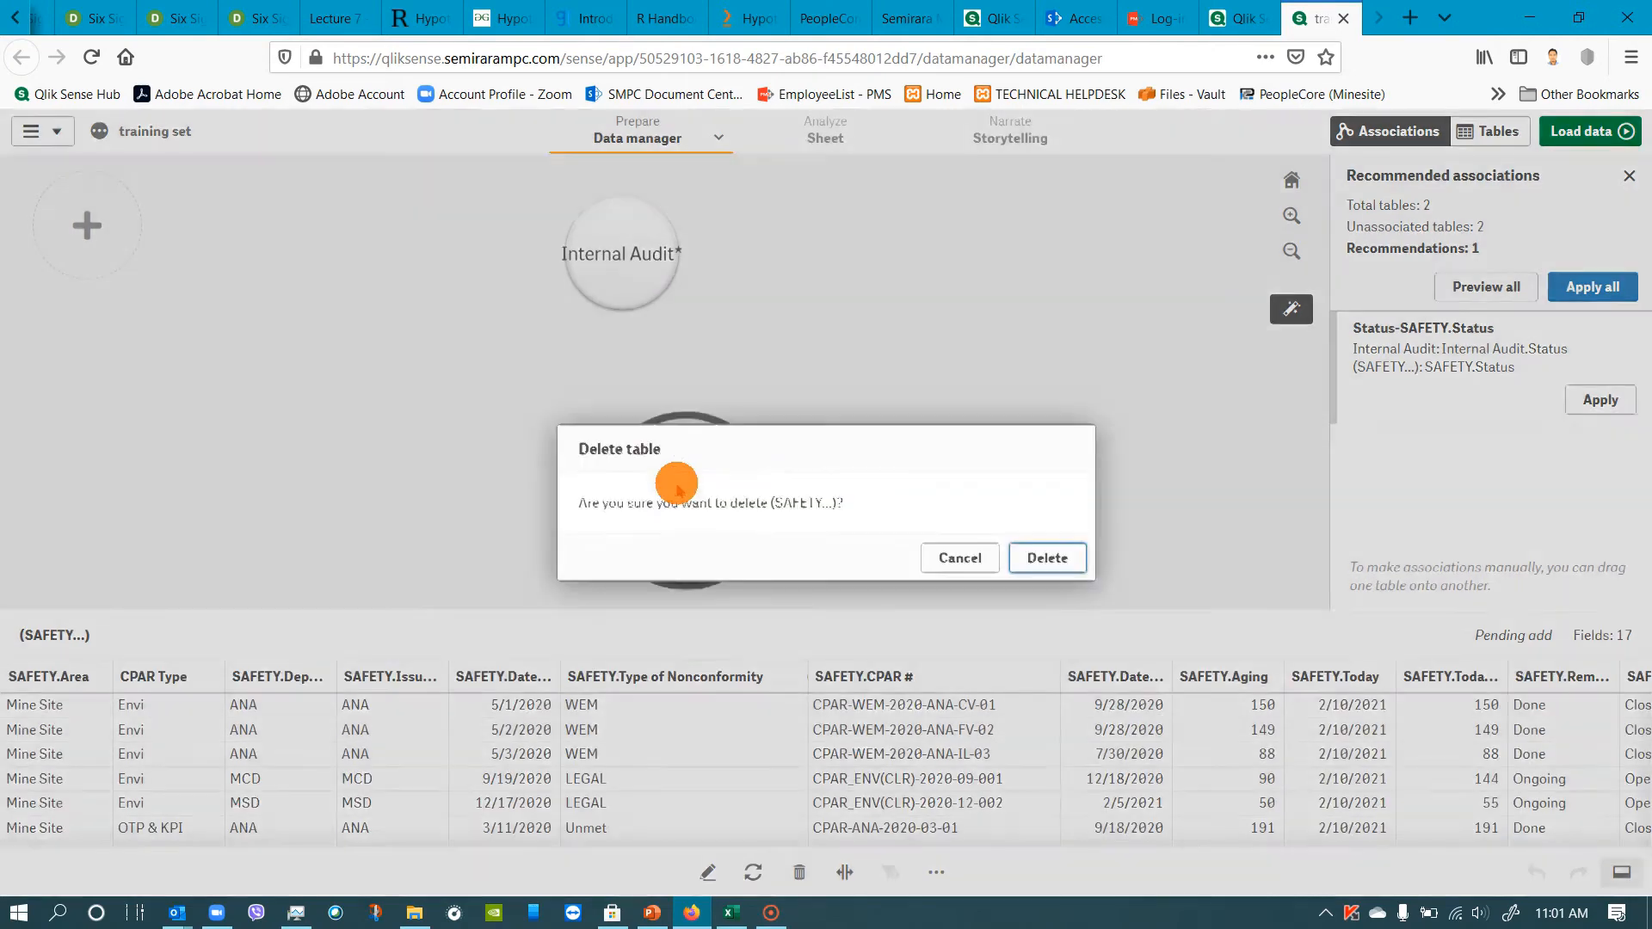
{"action": "left_click", "coordinate": [1059, 555]}
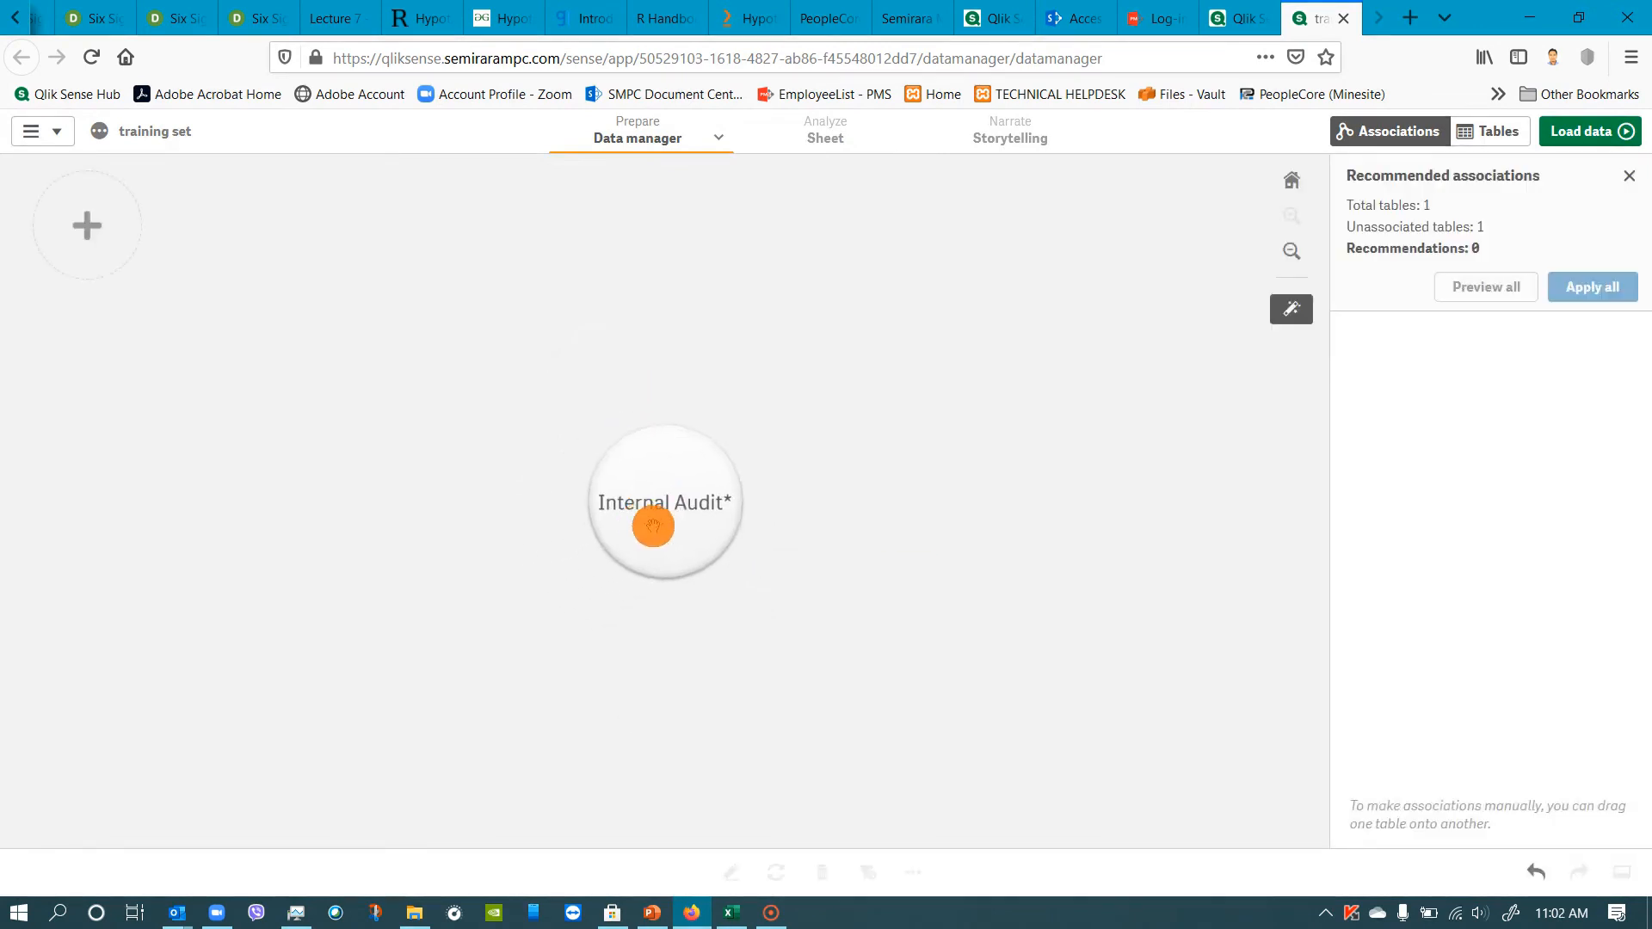
{"action": "left_click", "coordinate": [671, 519]}
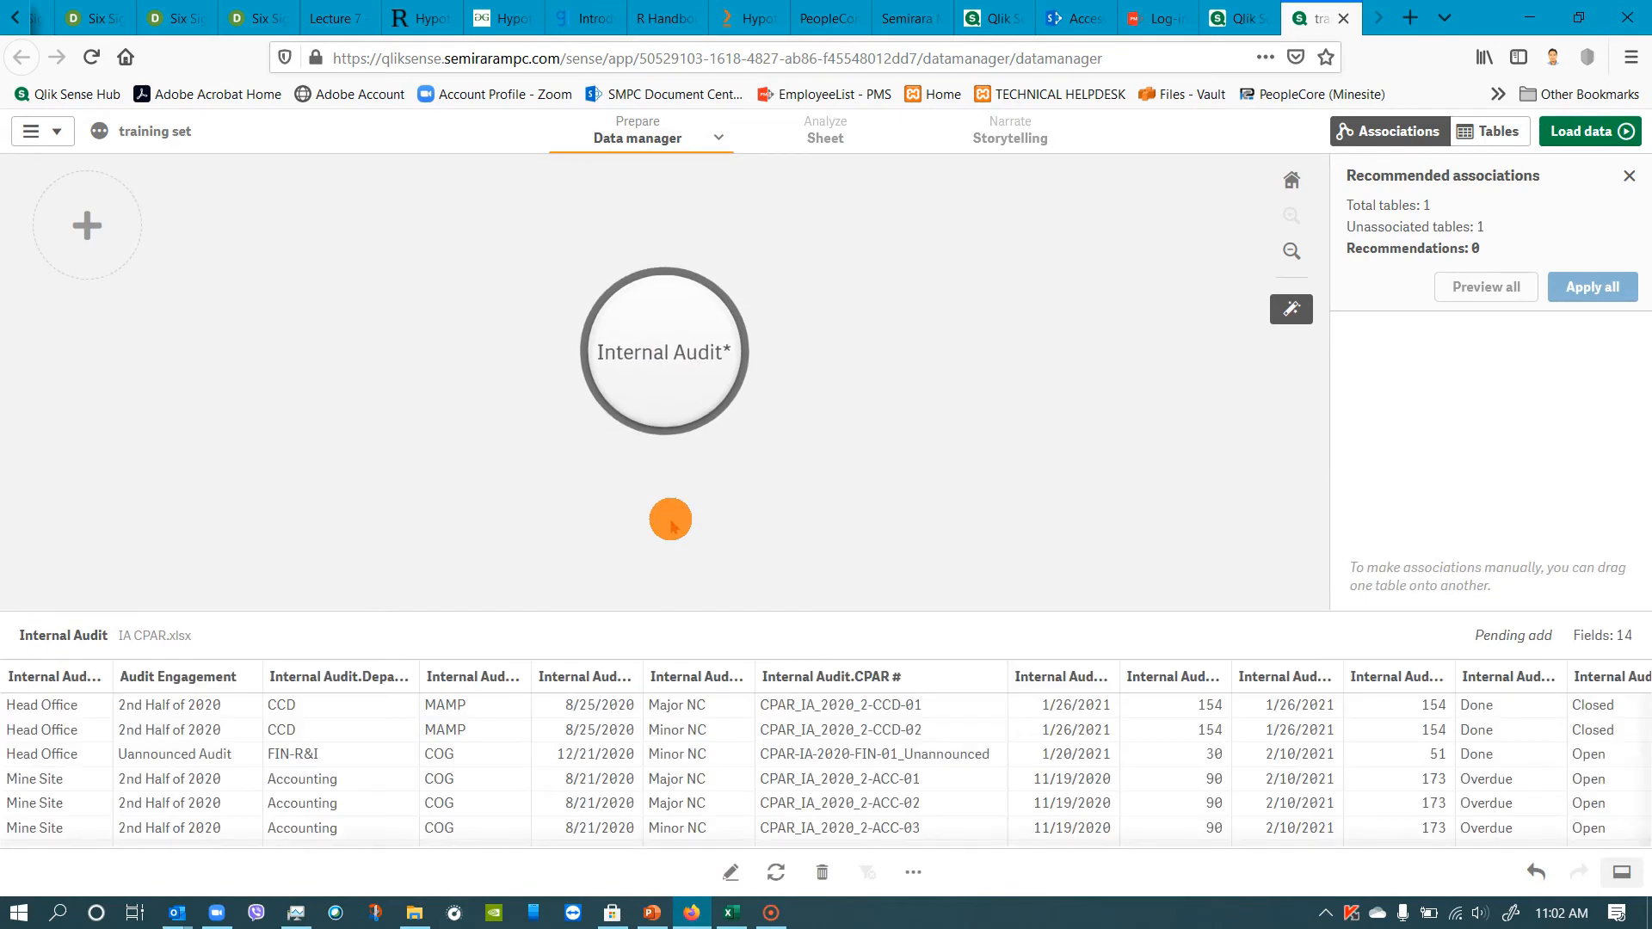
{"action": "key", "text": "Delete"}
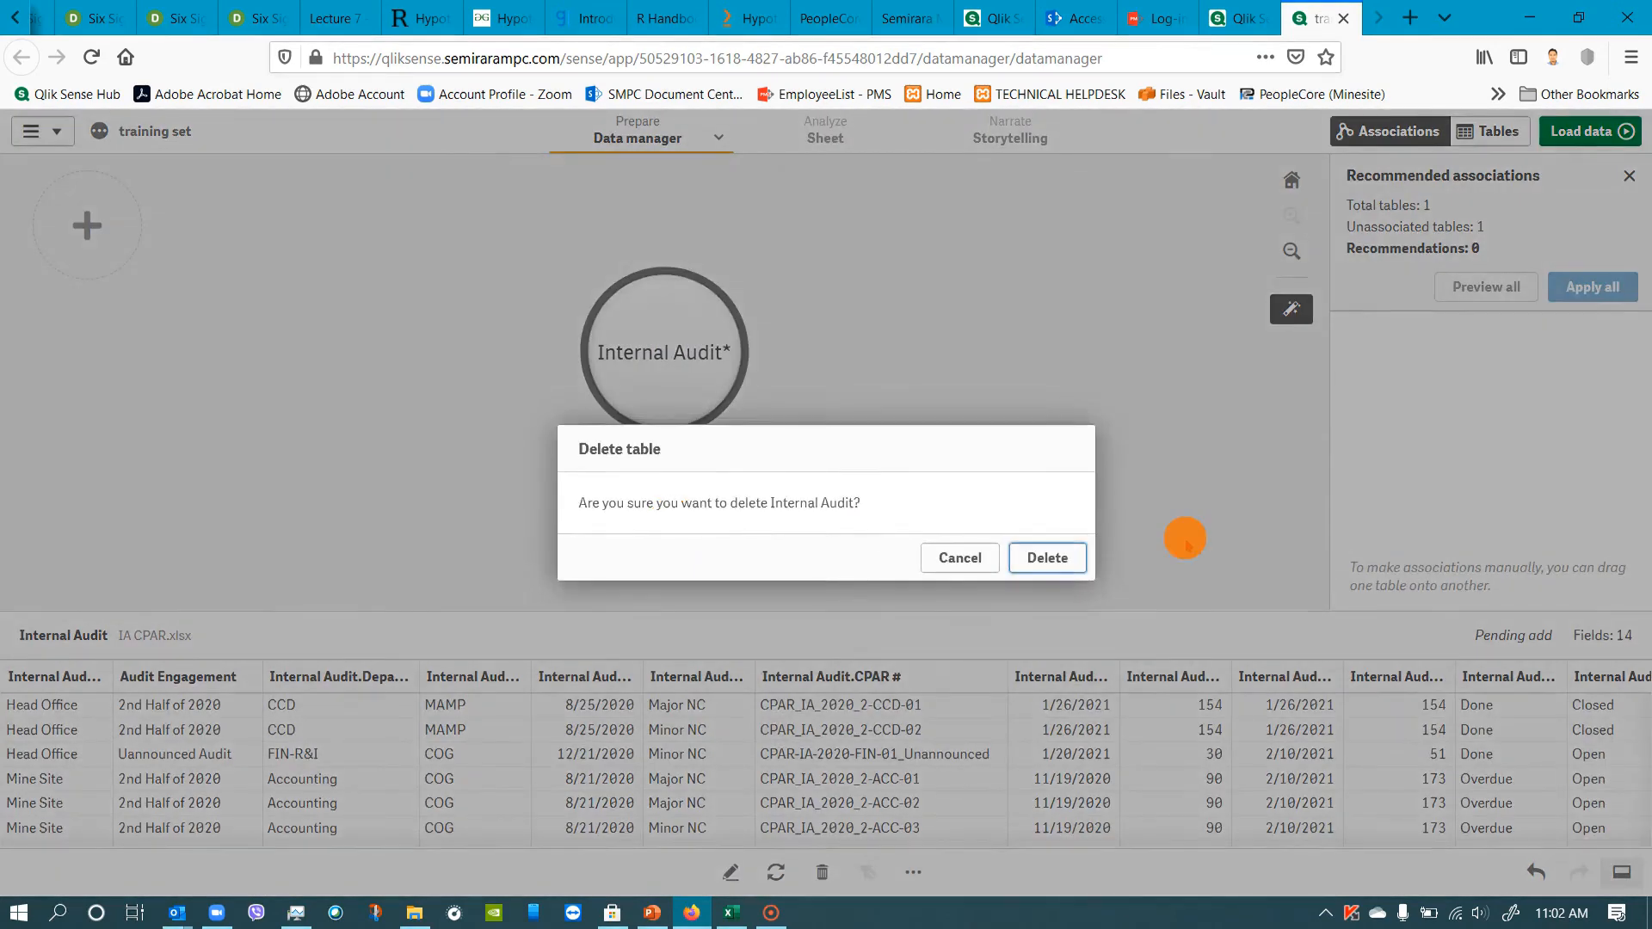
{"action": "left_click", "coordinate": [1067, 561]}
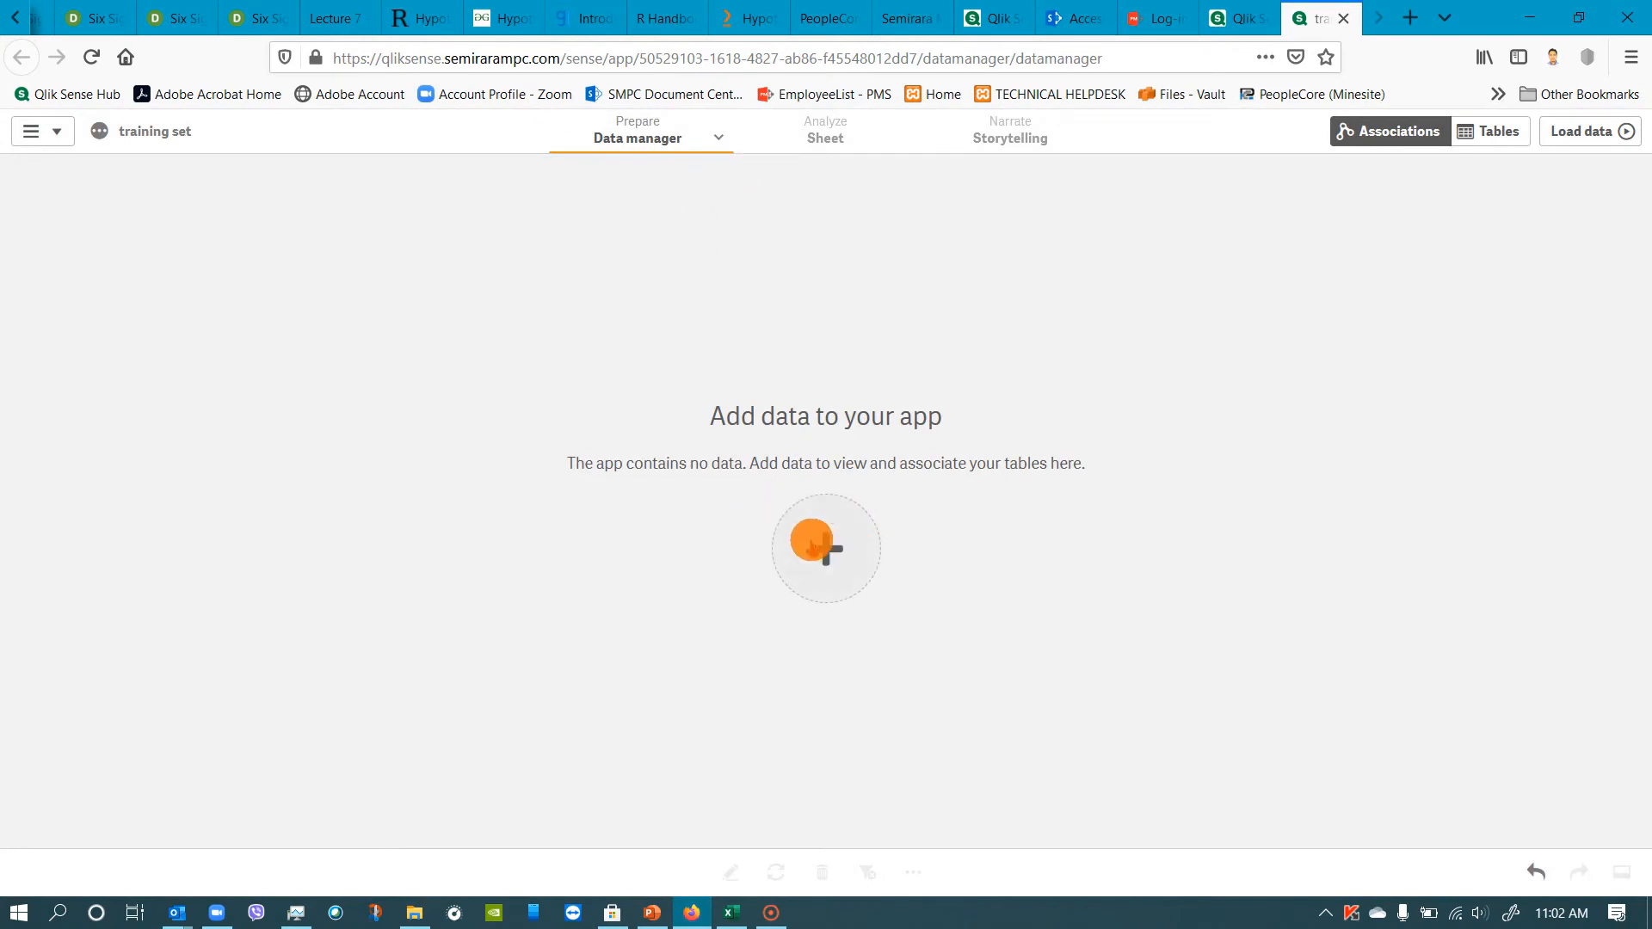
Upload IA CPAR.xlsx from Downloads to the app again, replacing the existing attached file.
{"action": "left_click", "coordinate": [809, 540]}
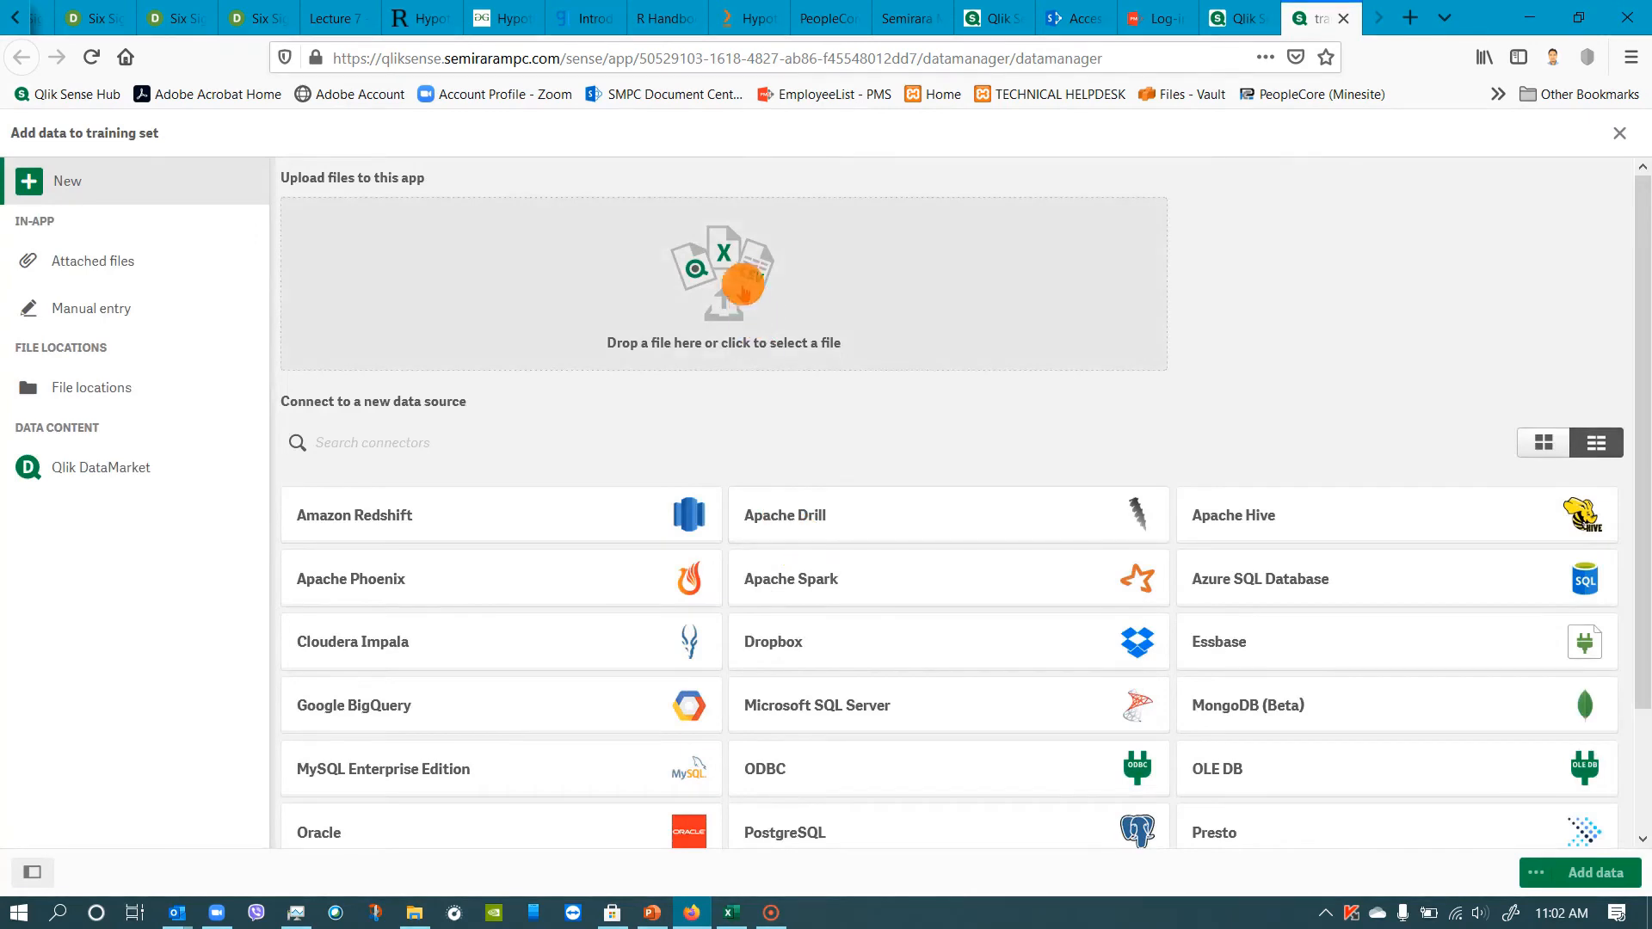
{"action": "left_click", "coordinate": [731, 284]}
{"action": "left_click", "coordinate": [264, 156]}
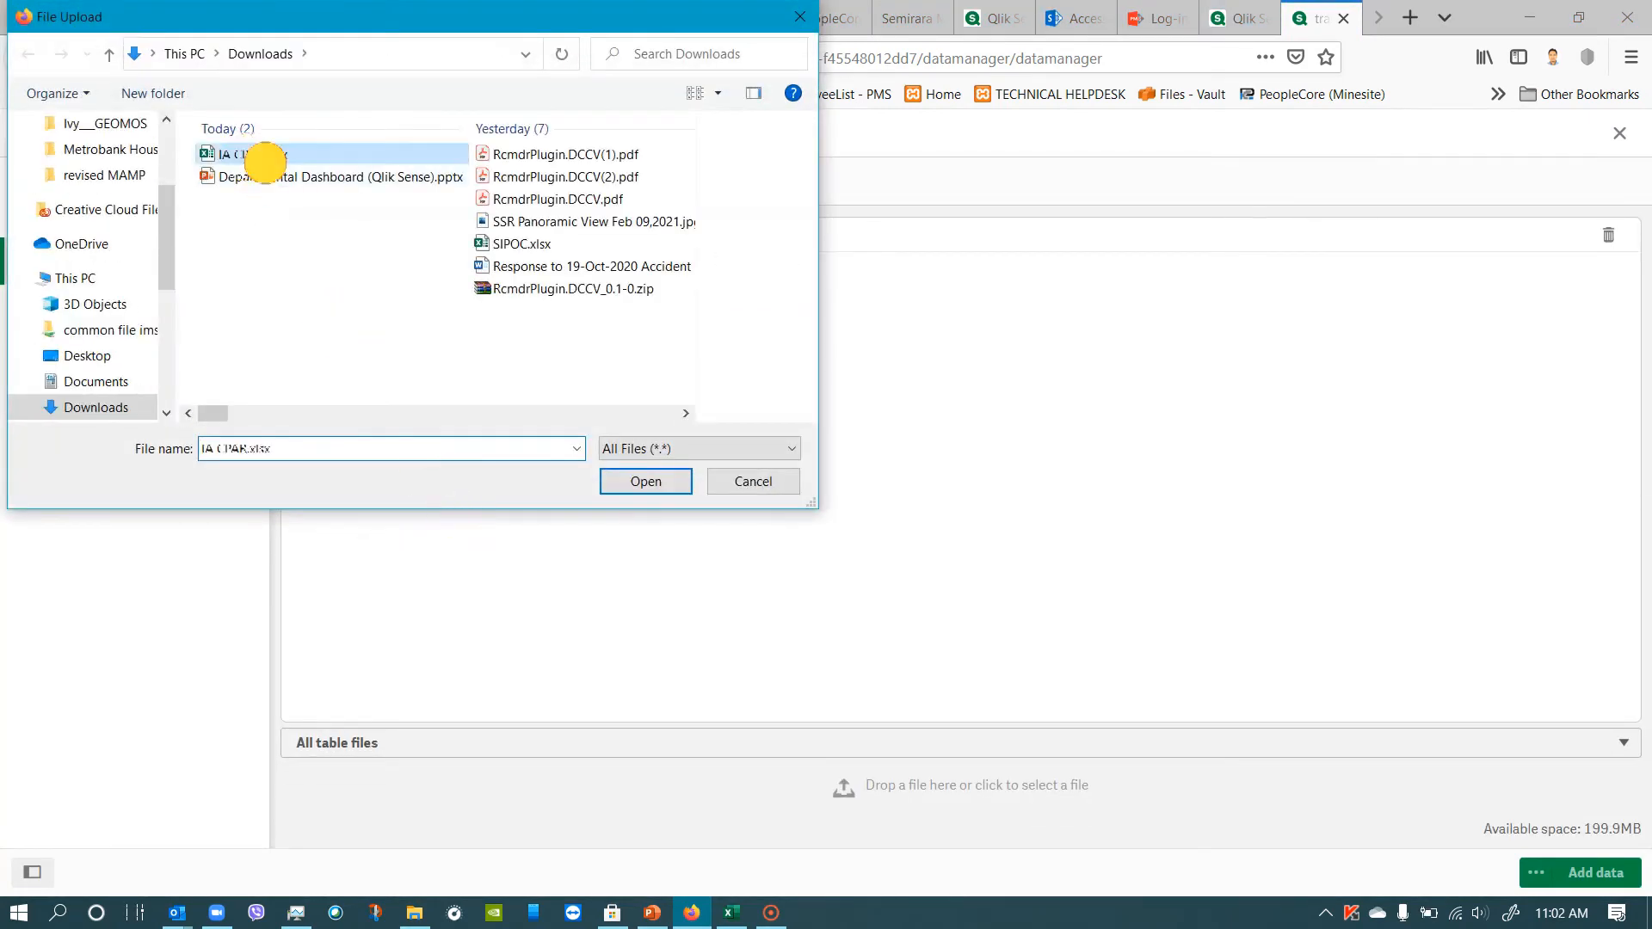
{"action": "left_click", "coordinate": [628, 479]}
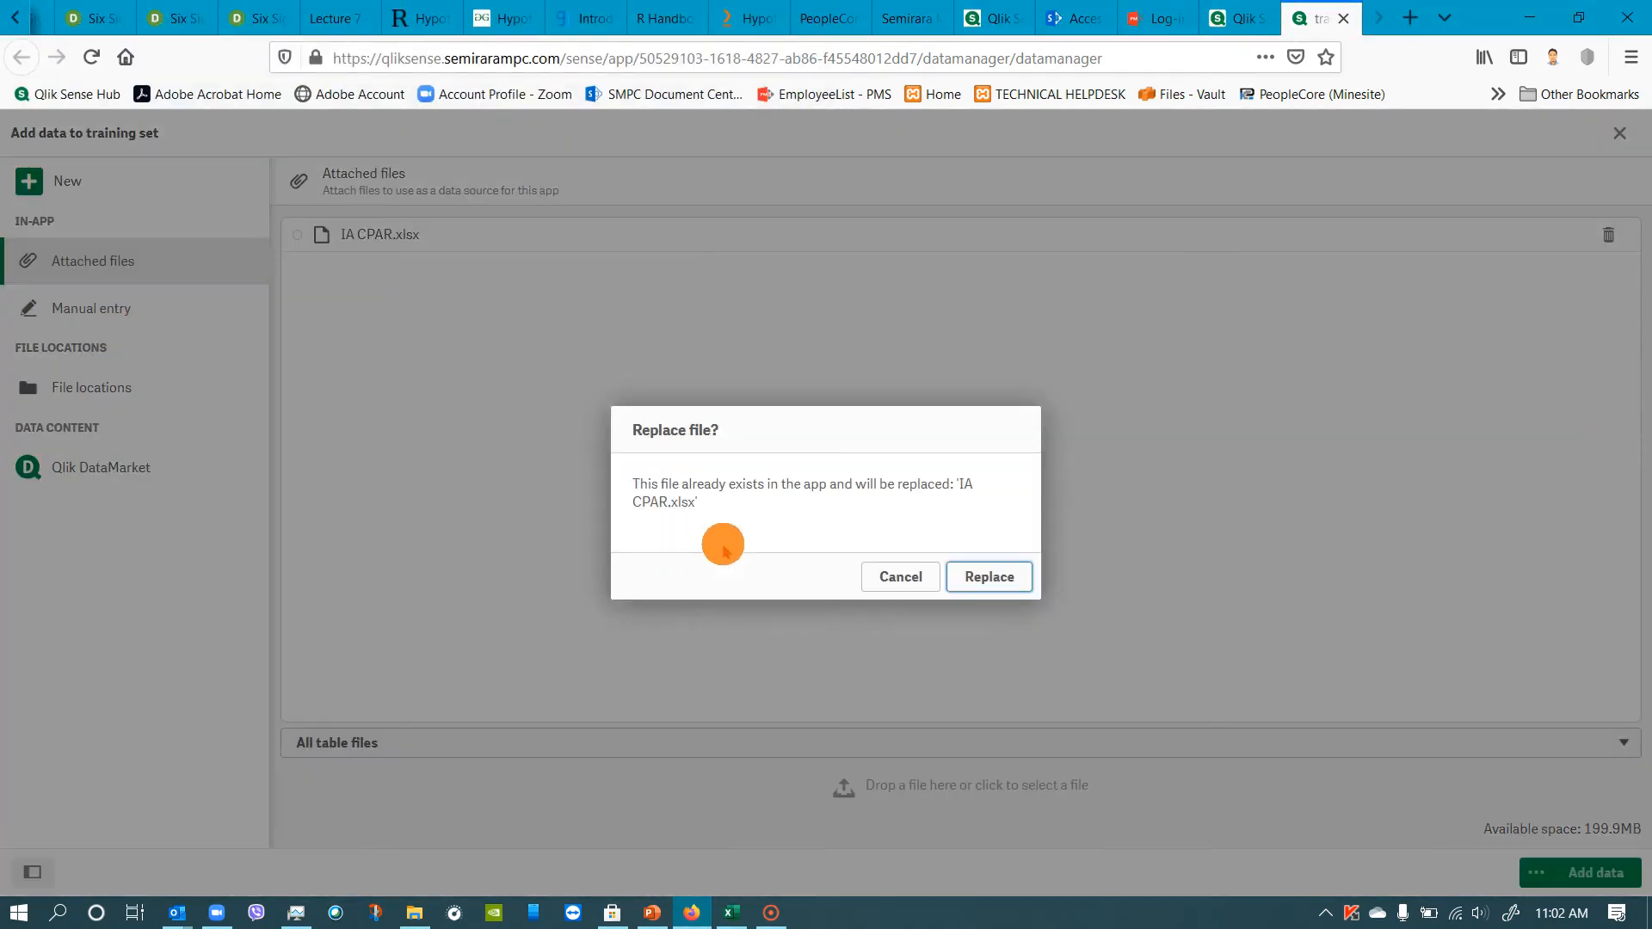
{"action": "left_click", "coordinate": [986, 575]}
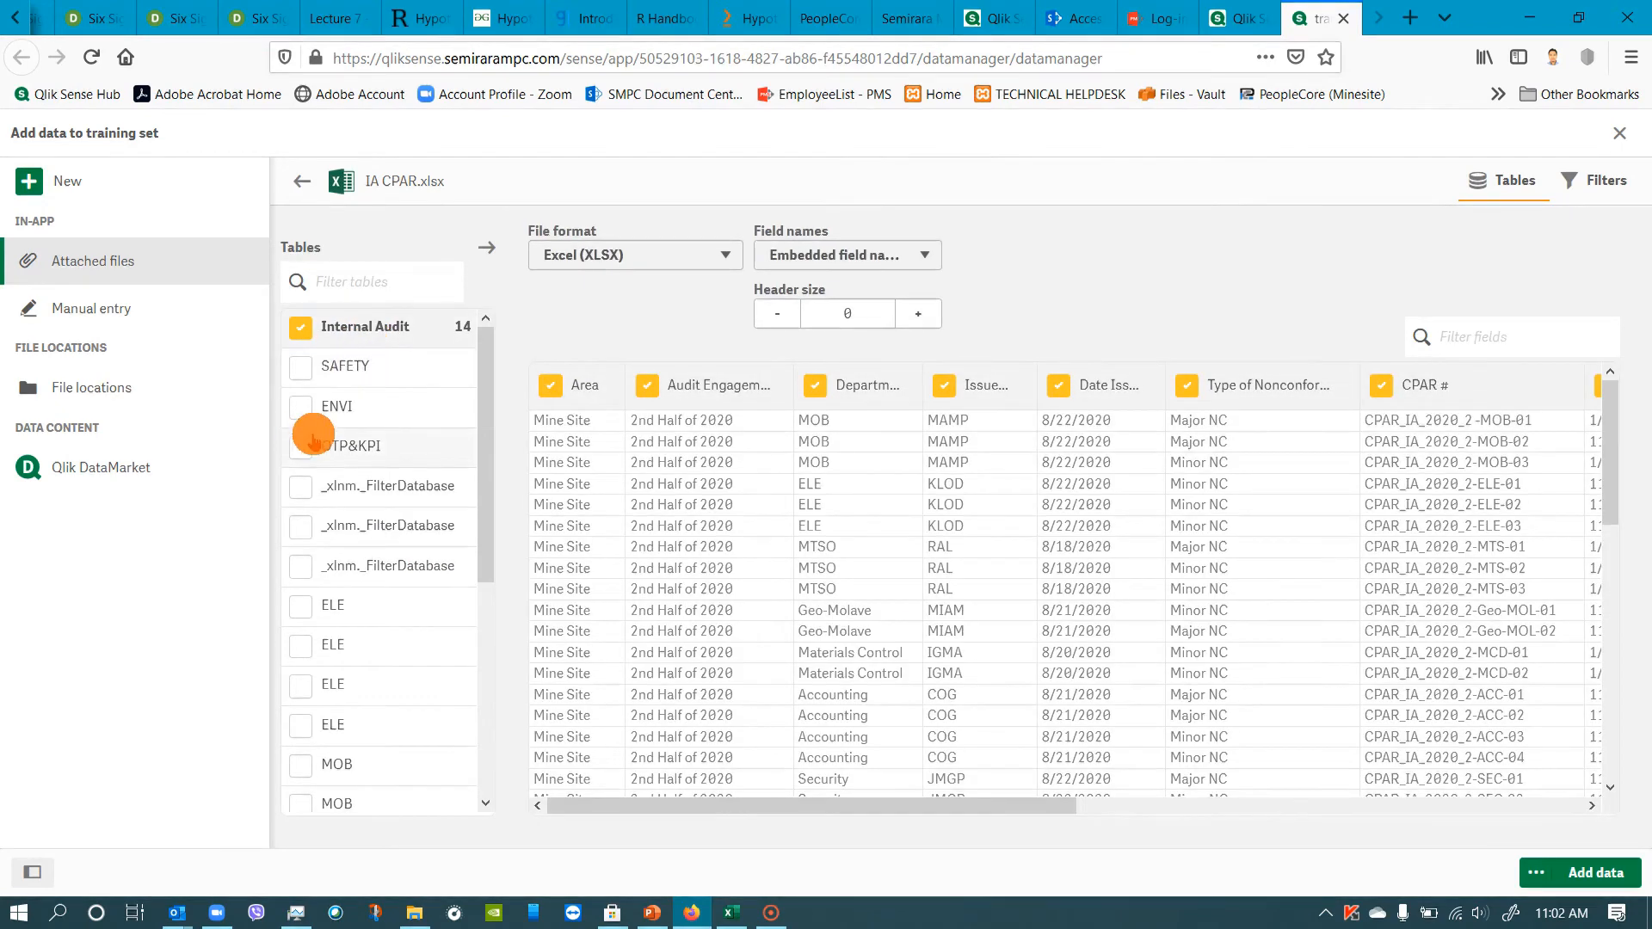
Add only the Internal Audit table to the app, preview it and load the data.
{"action": "left_click", "coordinate": [1598, 875]}
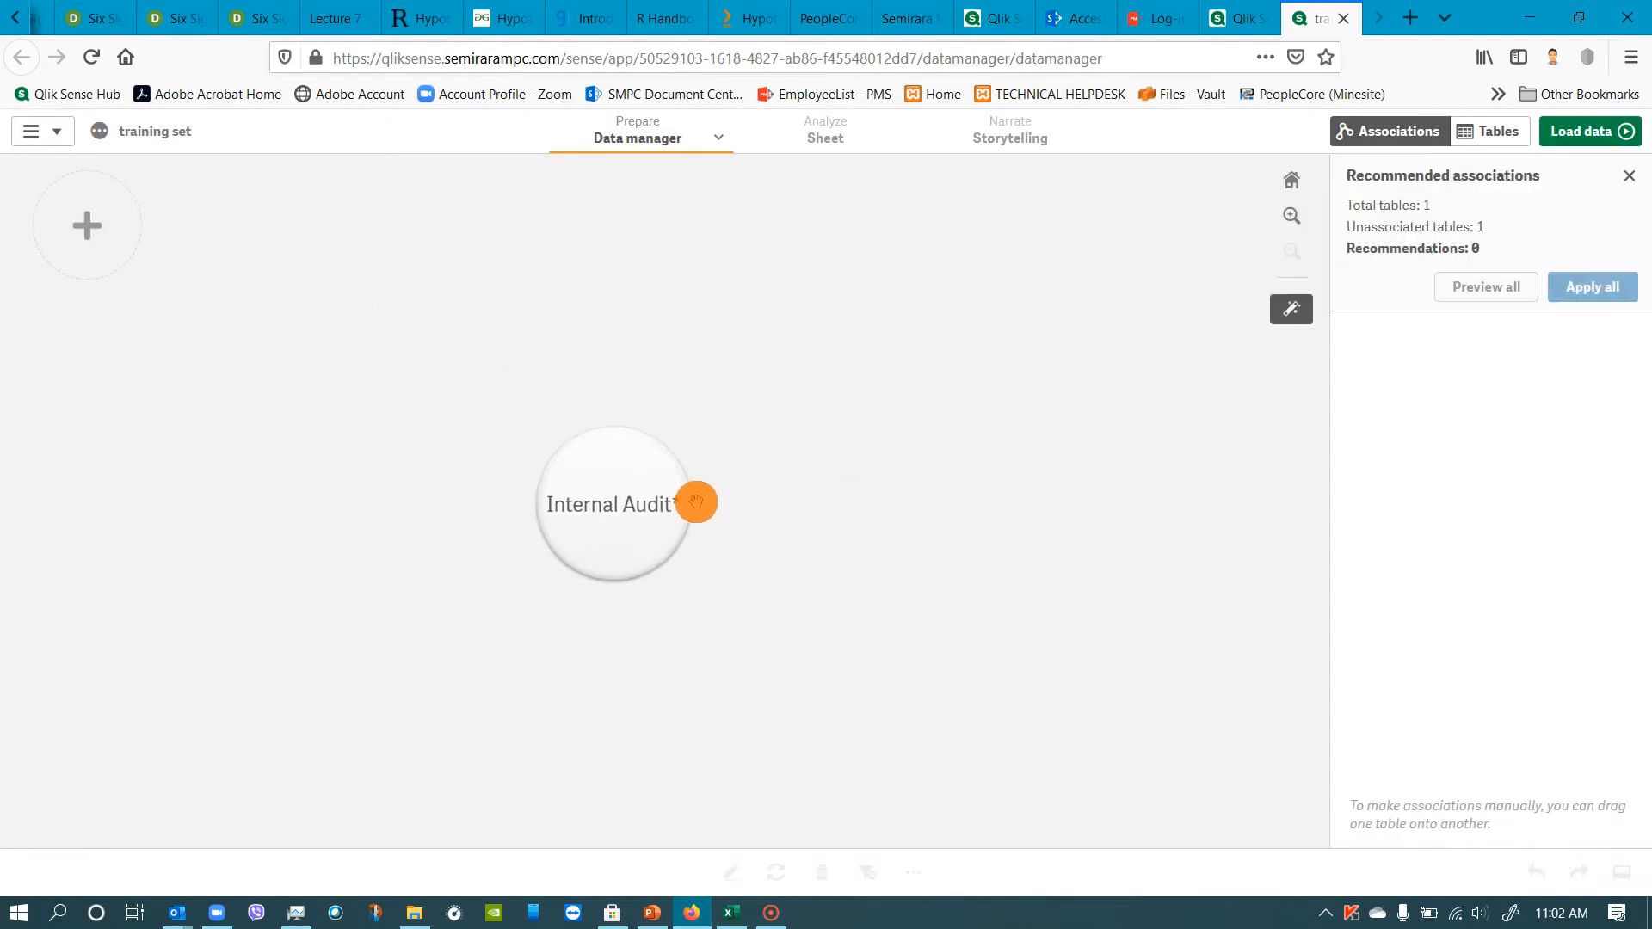
{"action": "left_click", "coordinate": [625, 512]}
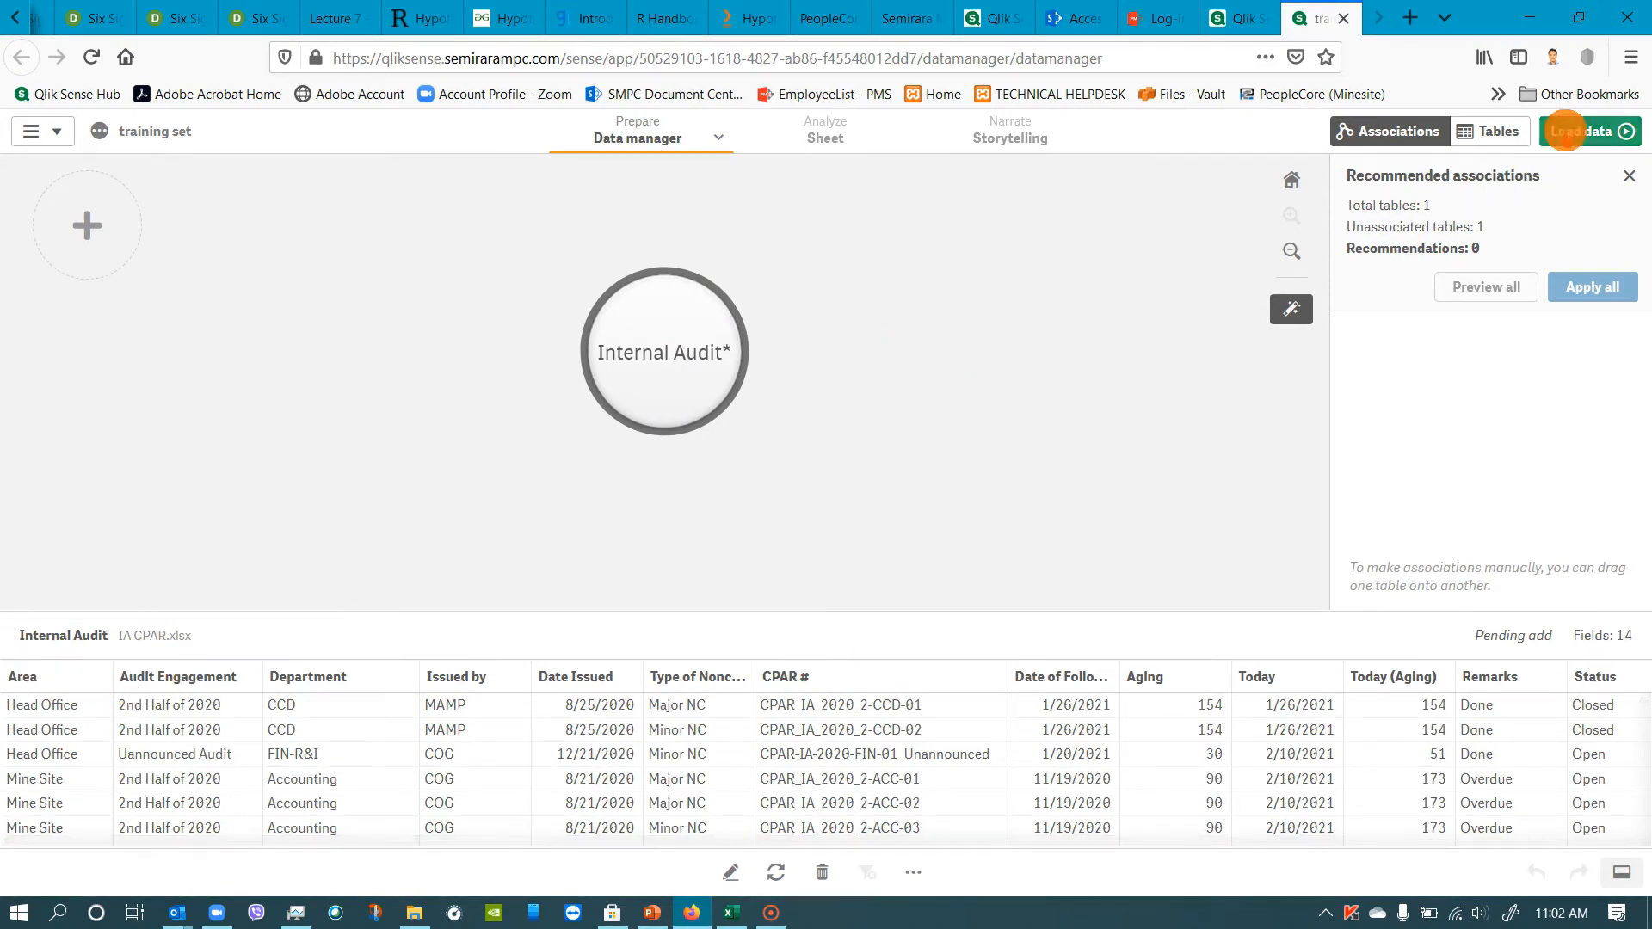
{"action": "left_click", "coordinate": [1564, 131]}
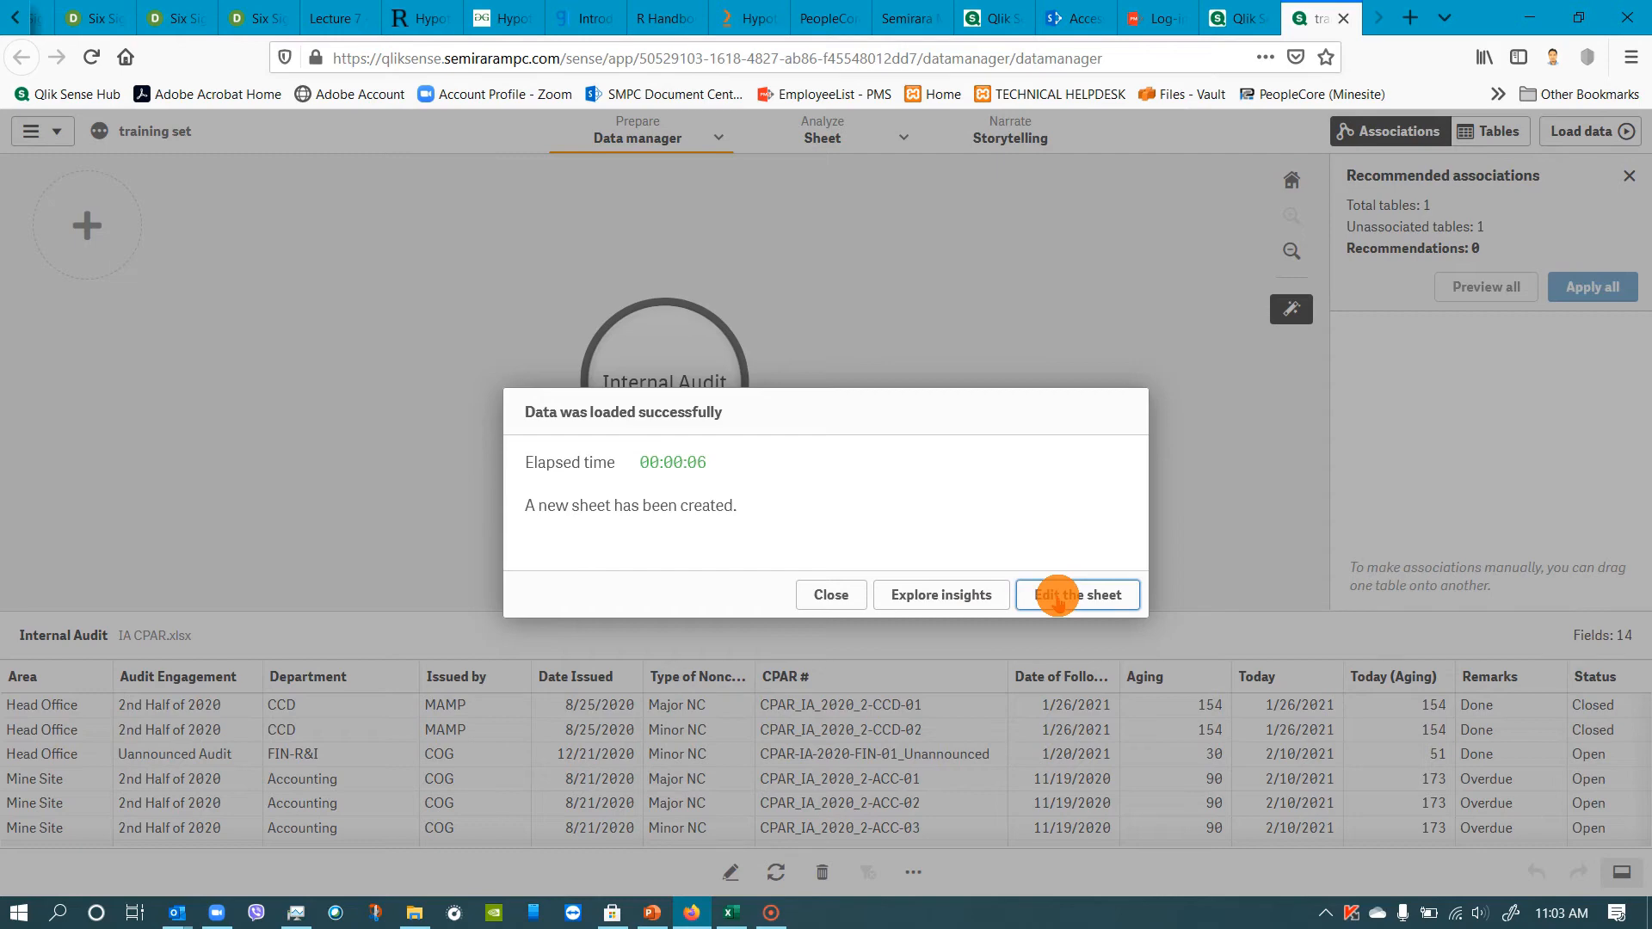
Explore insights on the loaded data, generating charts for the fields Aging, CPAR #, Department and Status.
{"action": "left_click", "coordinate": [946, 598]}
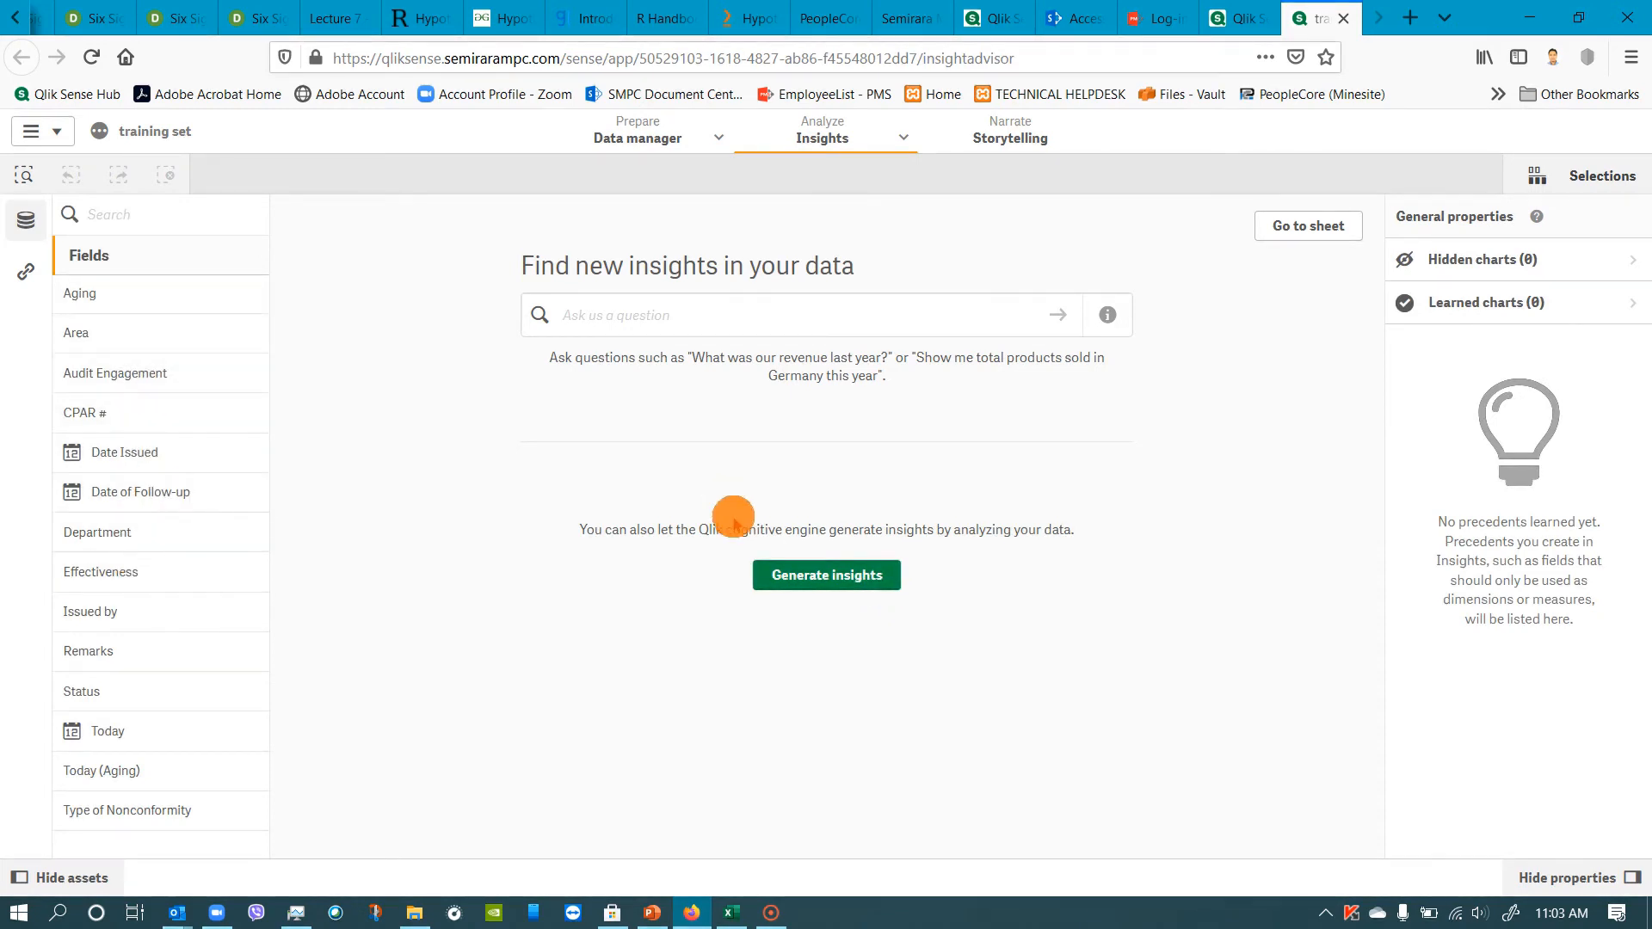
{"action": "left_click", "coordinate": [145, 294]}
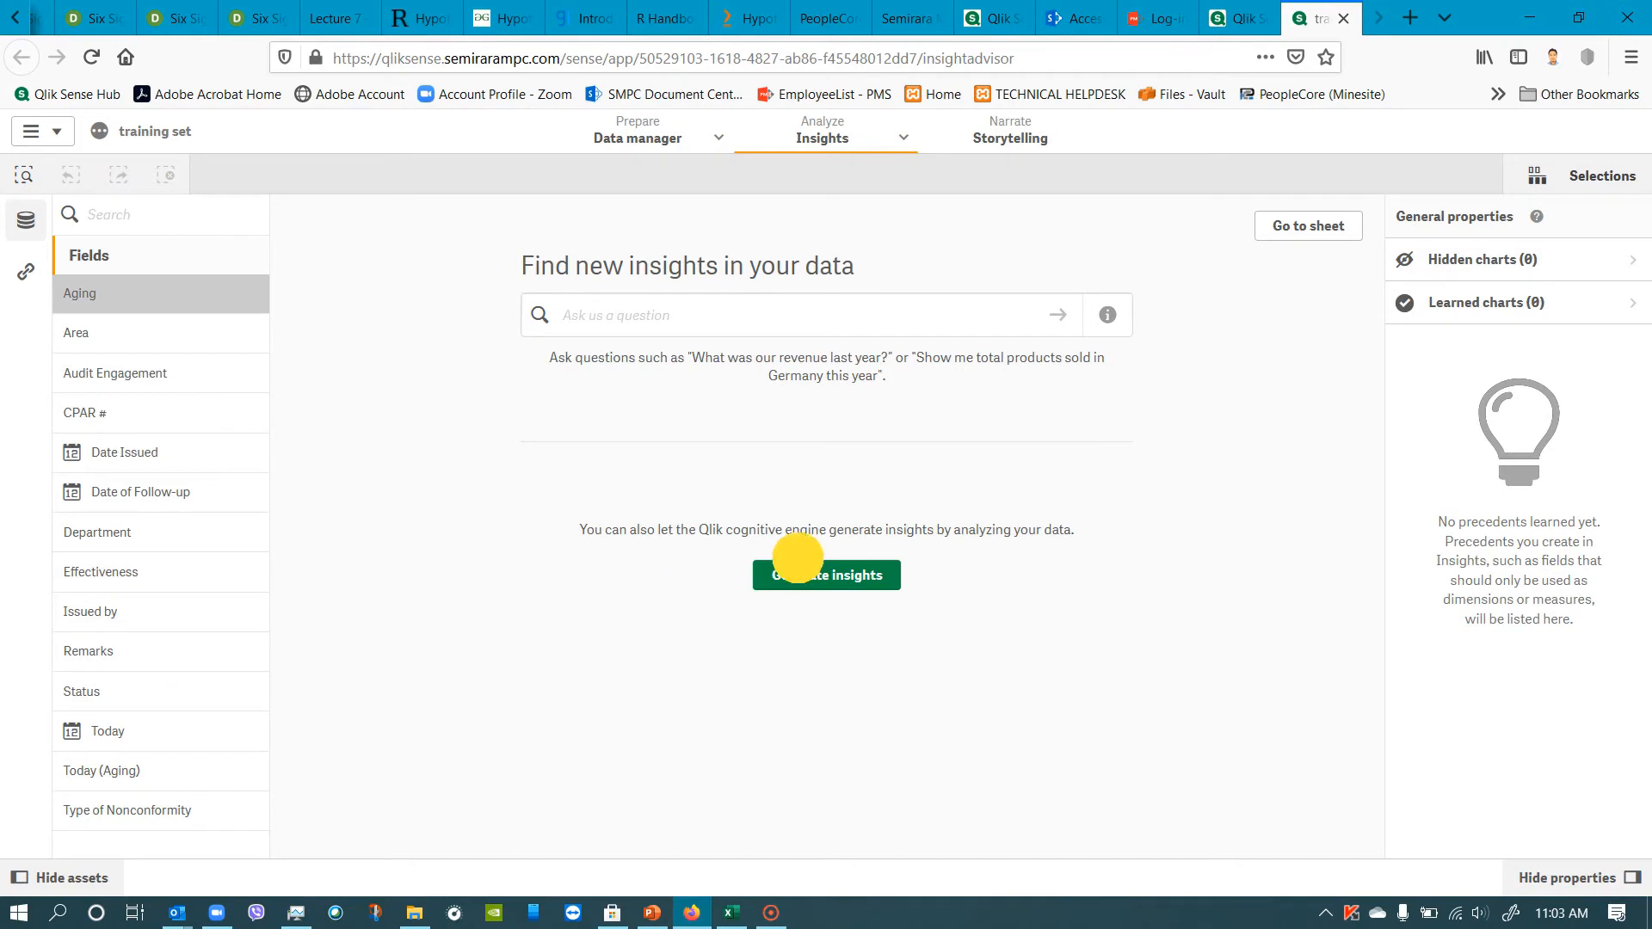
{"action": "left_click", "coordinate": [197, 300]}
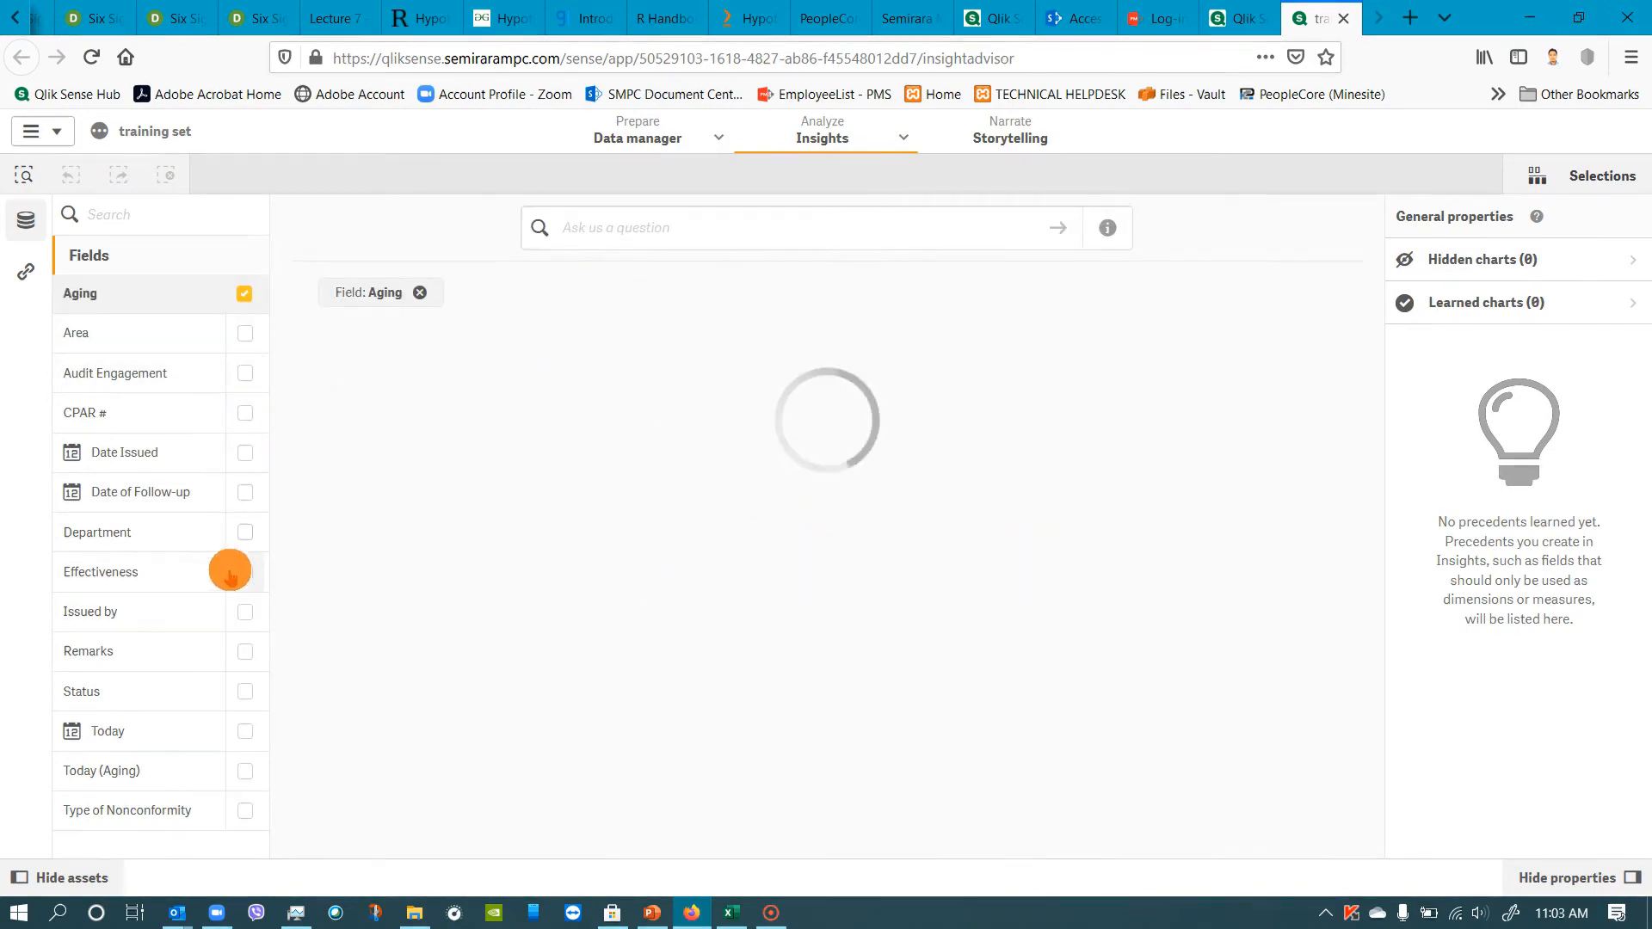
{"action": "left_click", "coordinate": [244, 413]}
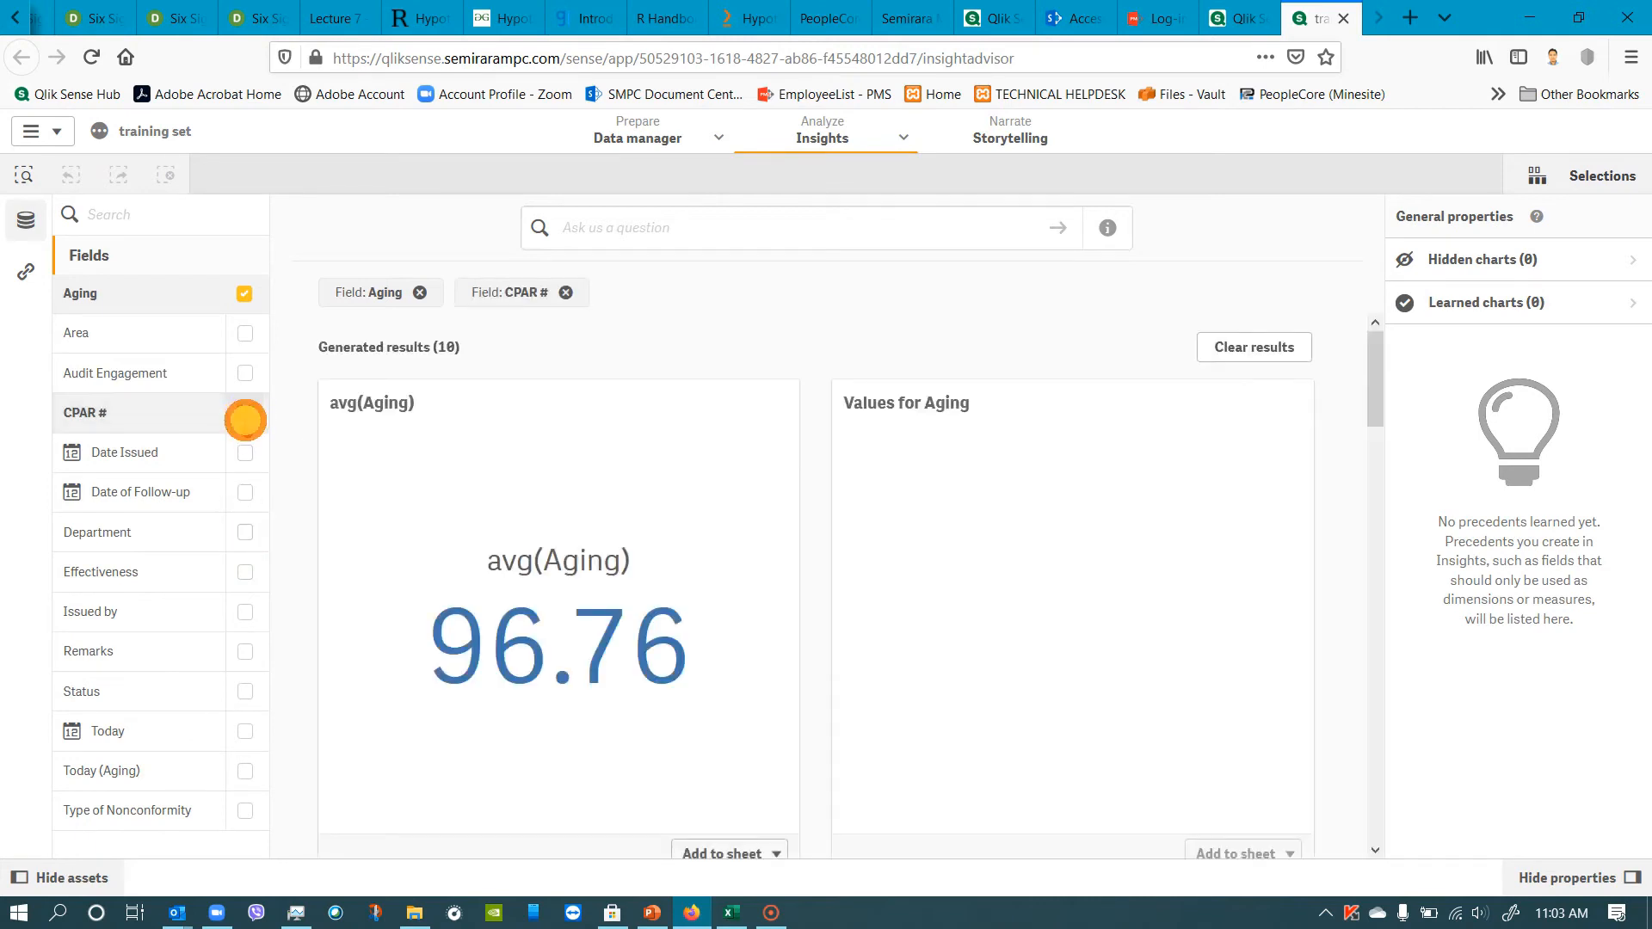
{"action": "left_click", "coordinate": [245, 532]}
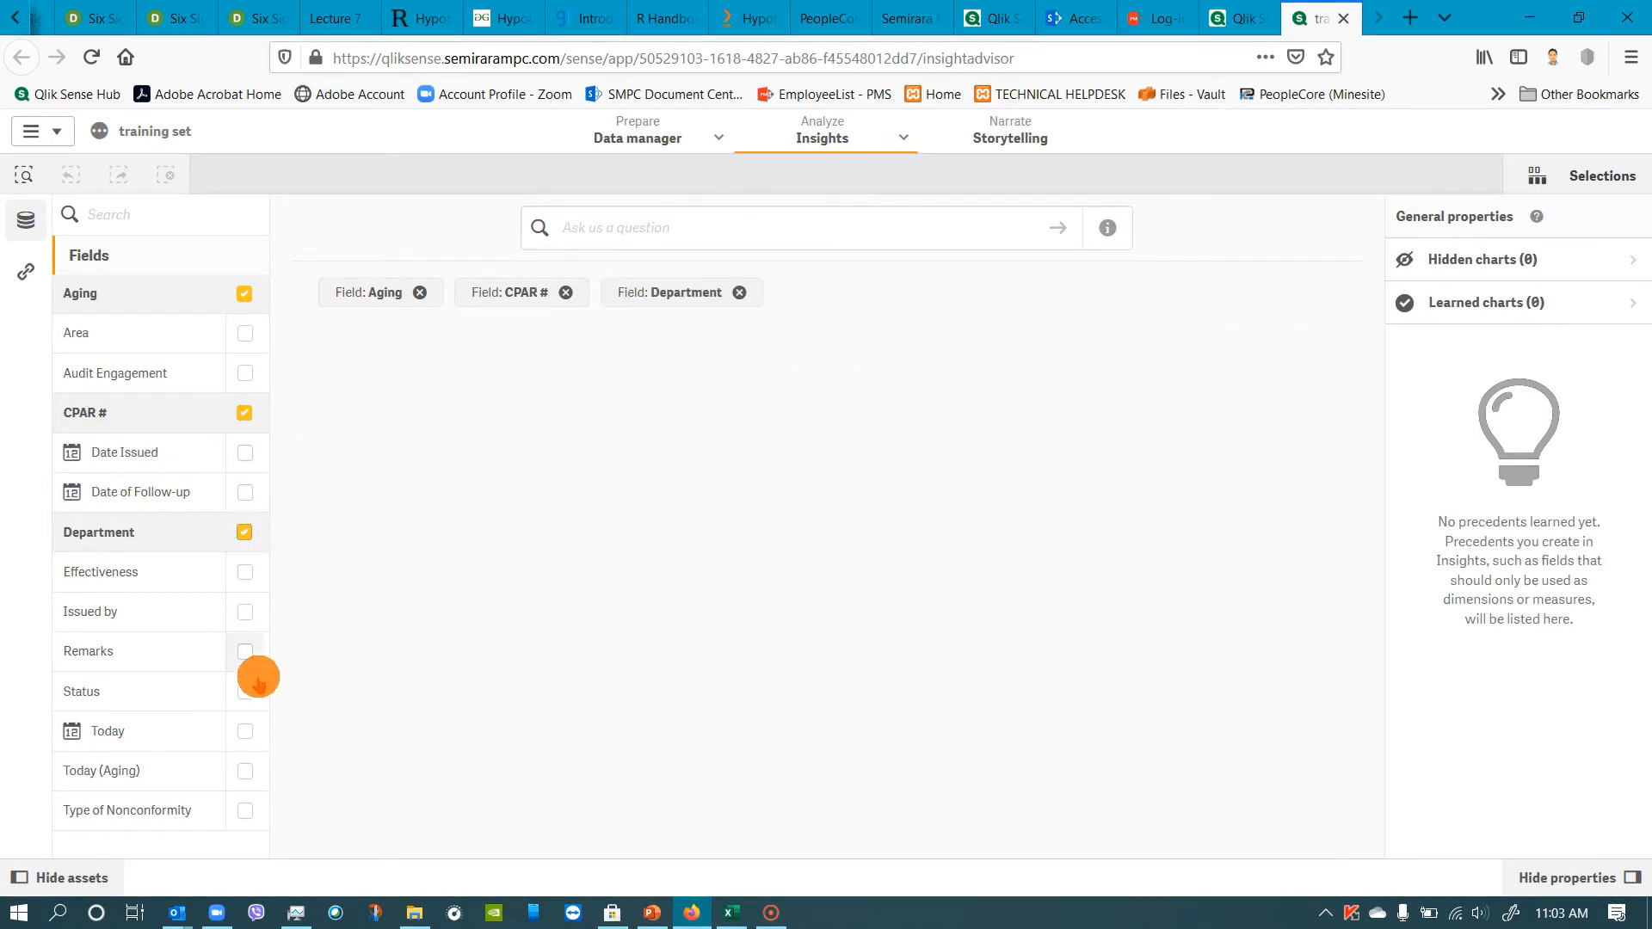
{"action": "left_click", "coordinate": [245, 692]}
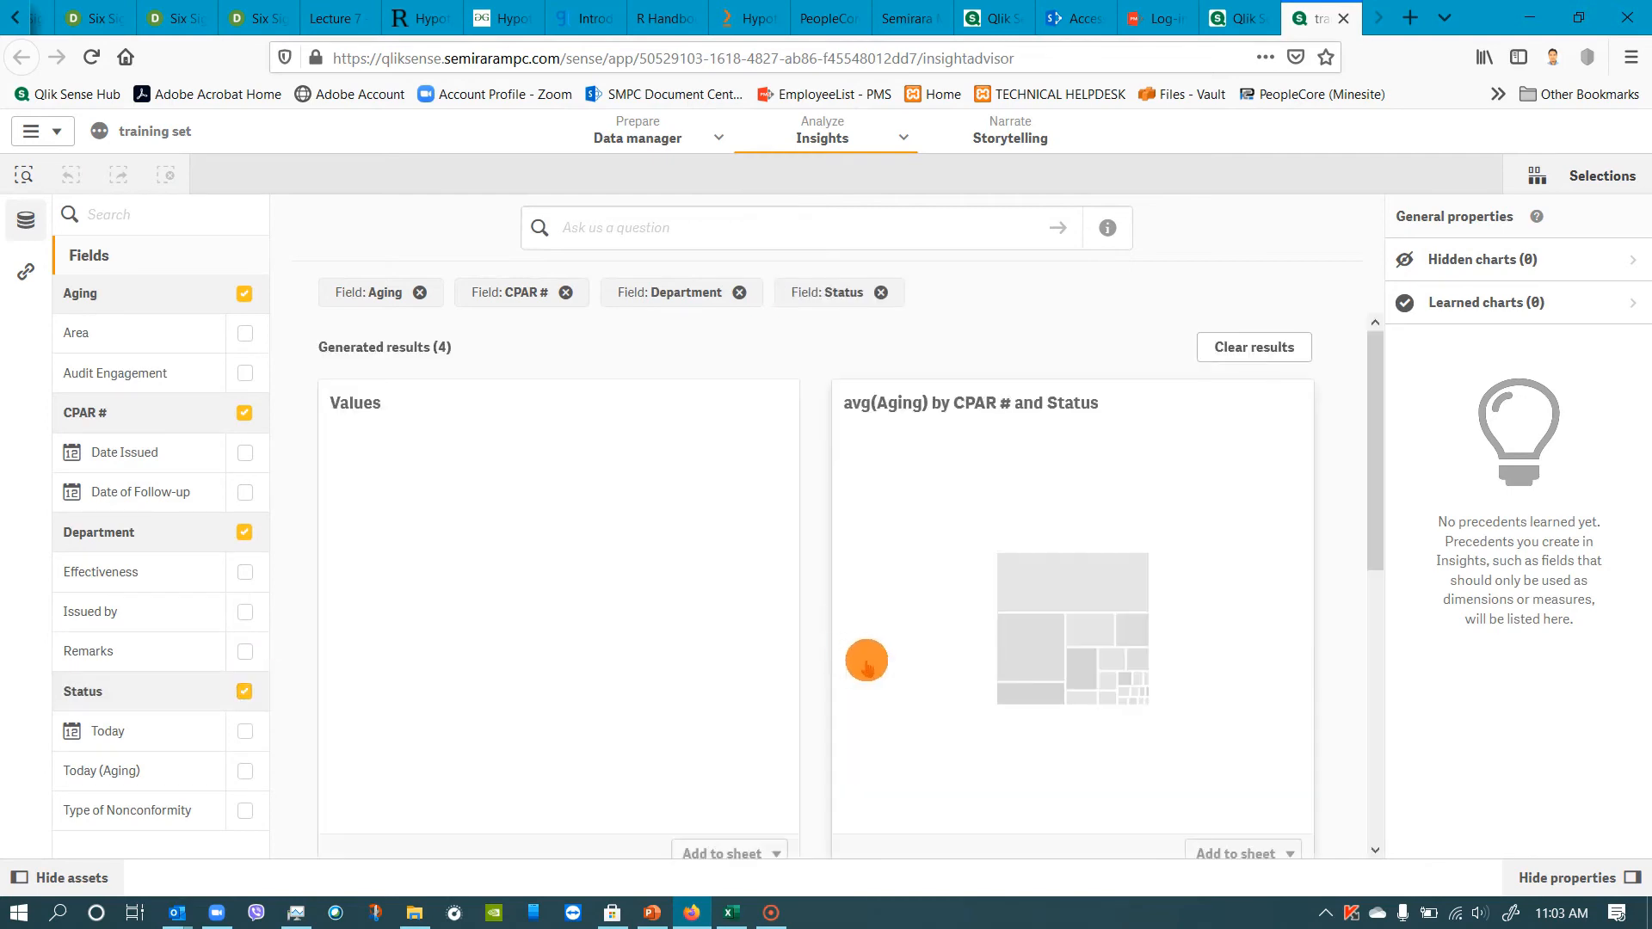
Examine the generated insight charts of average Aging by CPAR #, Status and Department.
{"action": "scroll", "coordinate": [1081, 602], "scroll_direction": "down", "scroll_amount": 6}
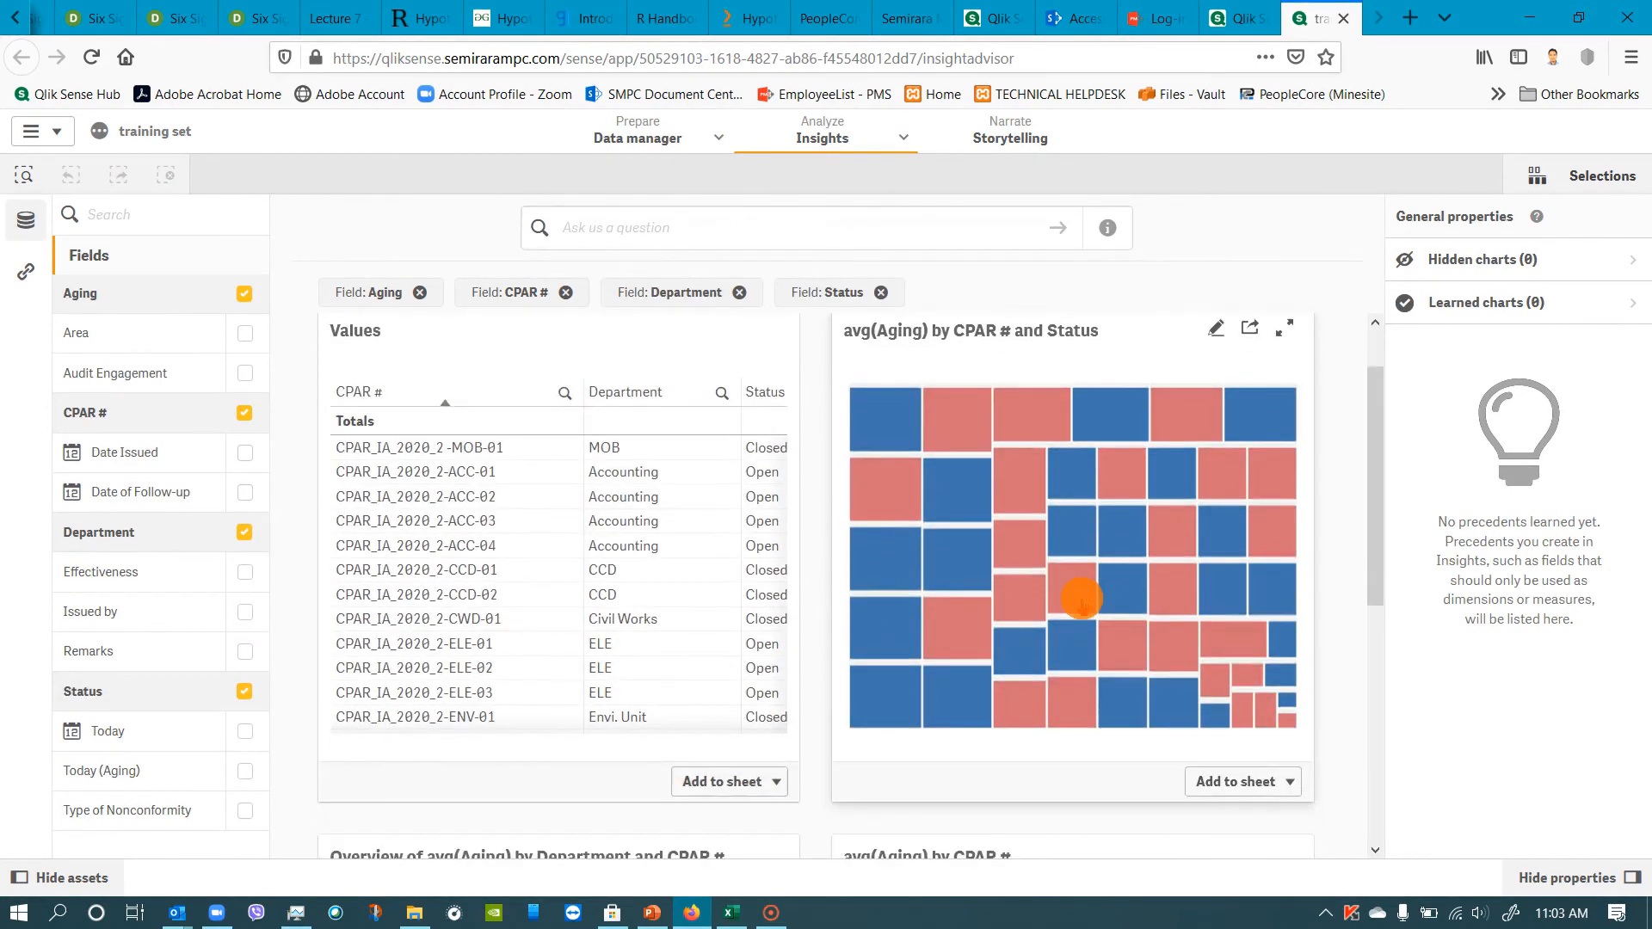
{"action": "scroll", "coordinate": [1076, 606], "scroll_direction": "up", "scroll_amount": 2}
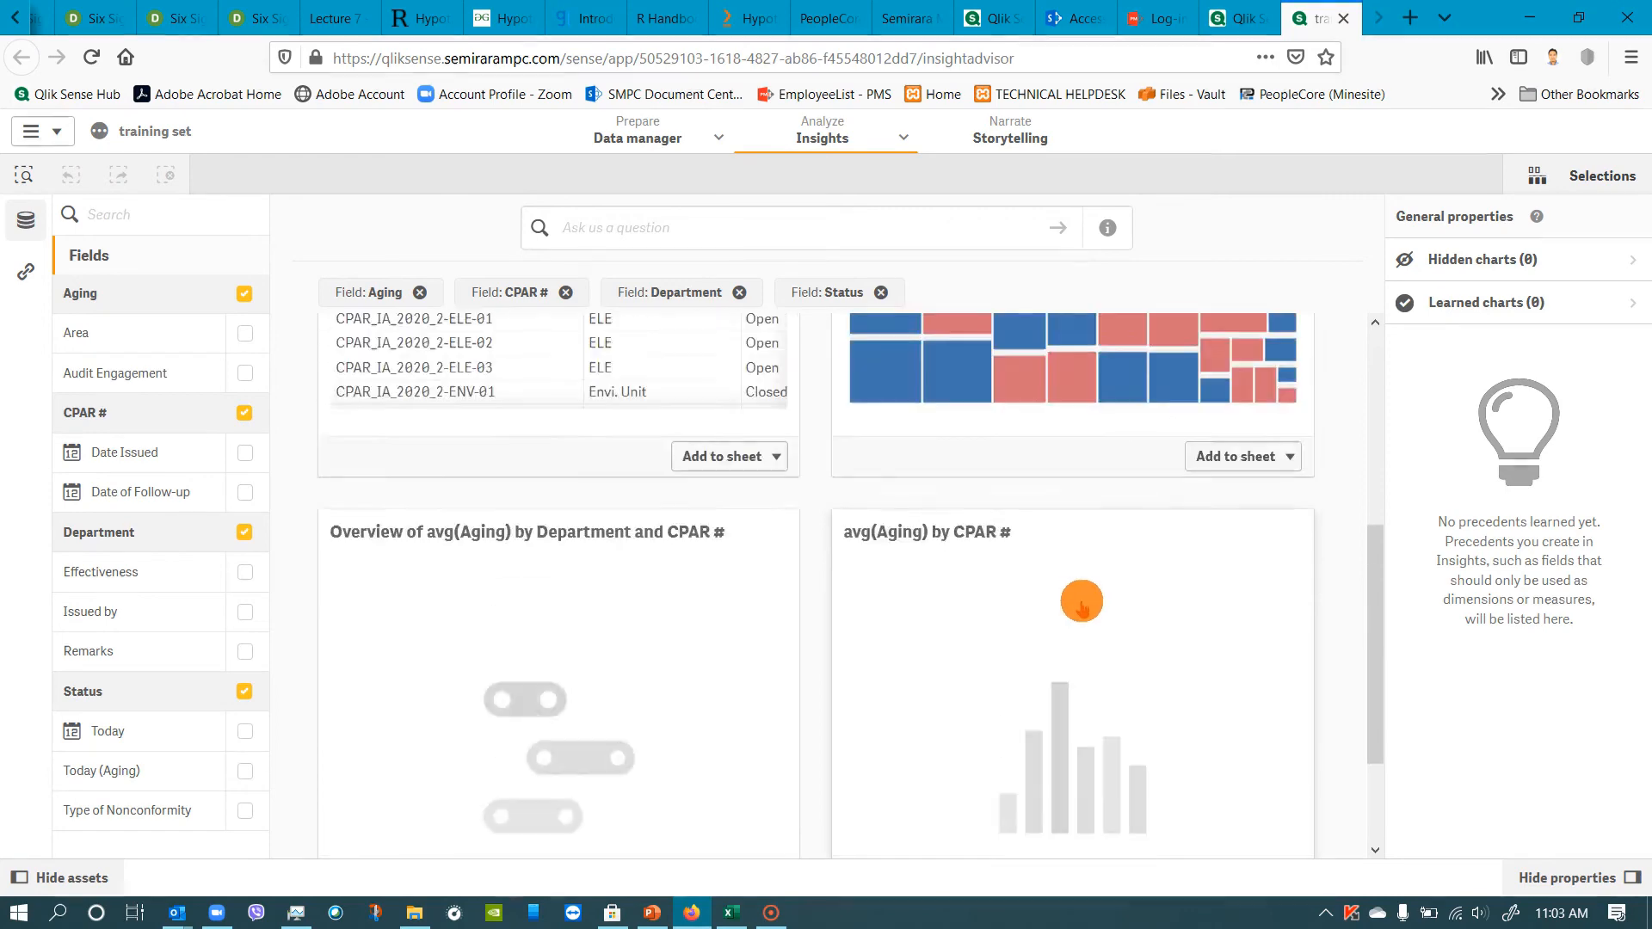
{"action": "scroll", "coordinate": [938, 646], "scroll_direction": "down", "scroll_amount": 1}
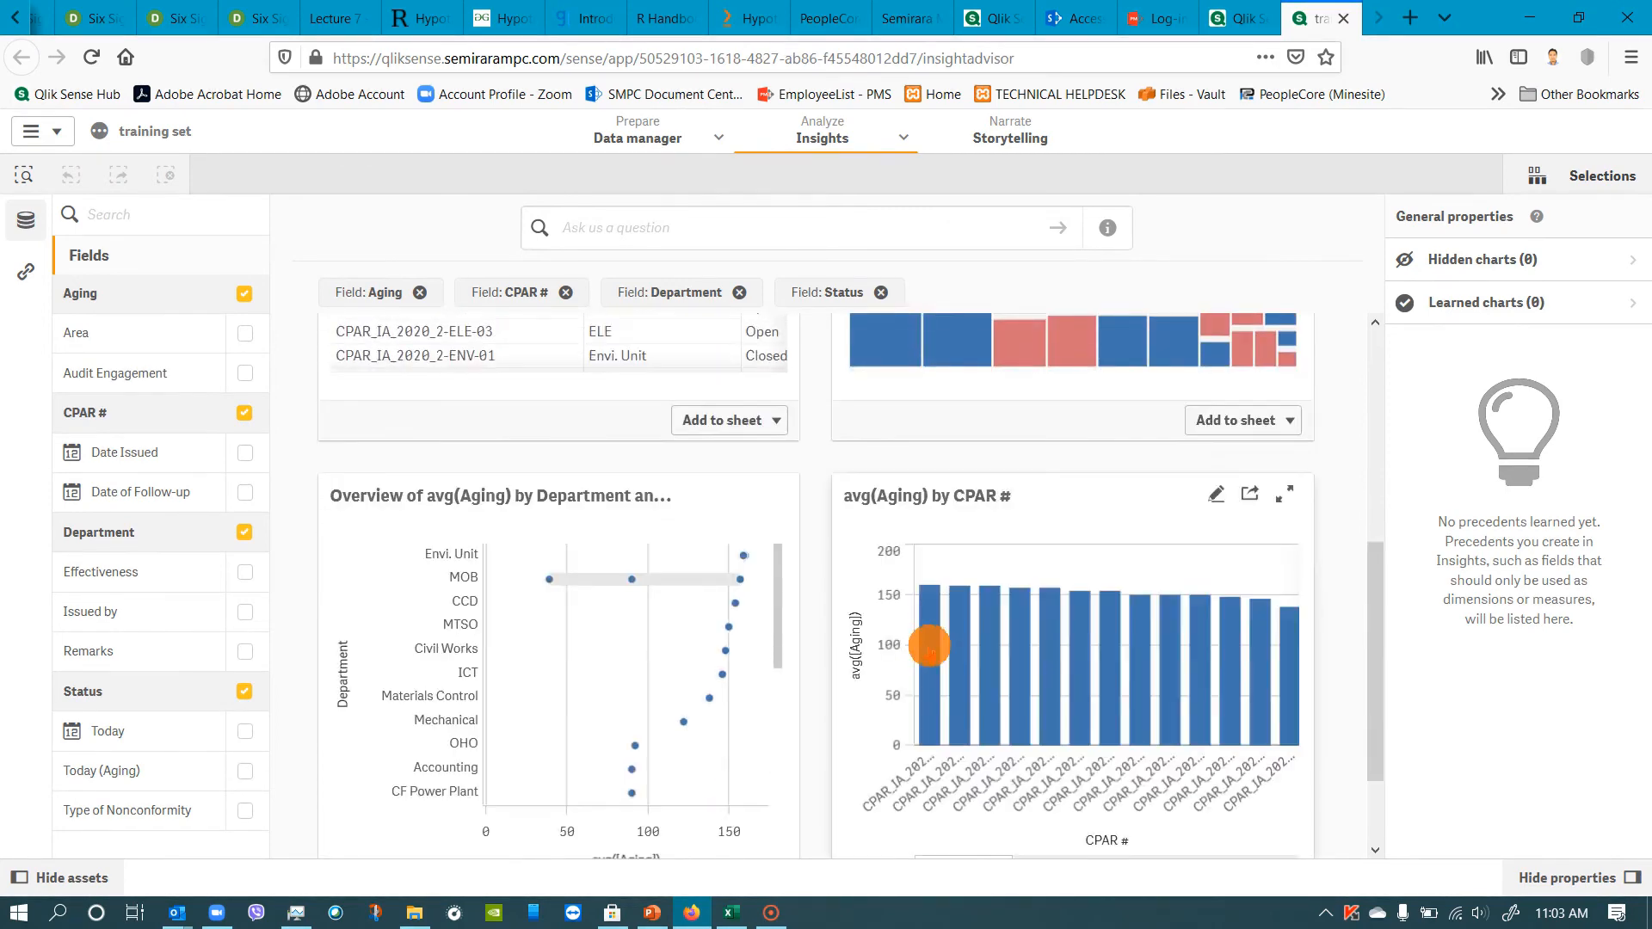
{"action": "scroll", "coordinate": [1004, 450], "scroll_direction": "up", "scroll_amount": 1}
{"action": "left_click", "coordinate": [1005, 430]}
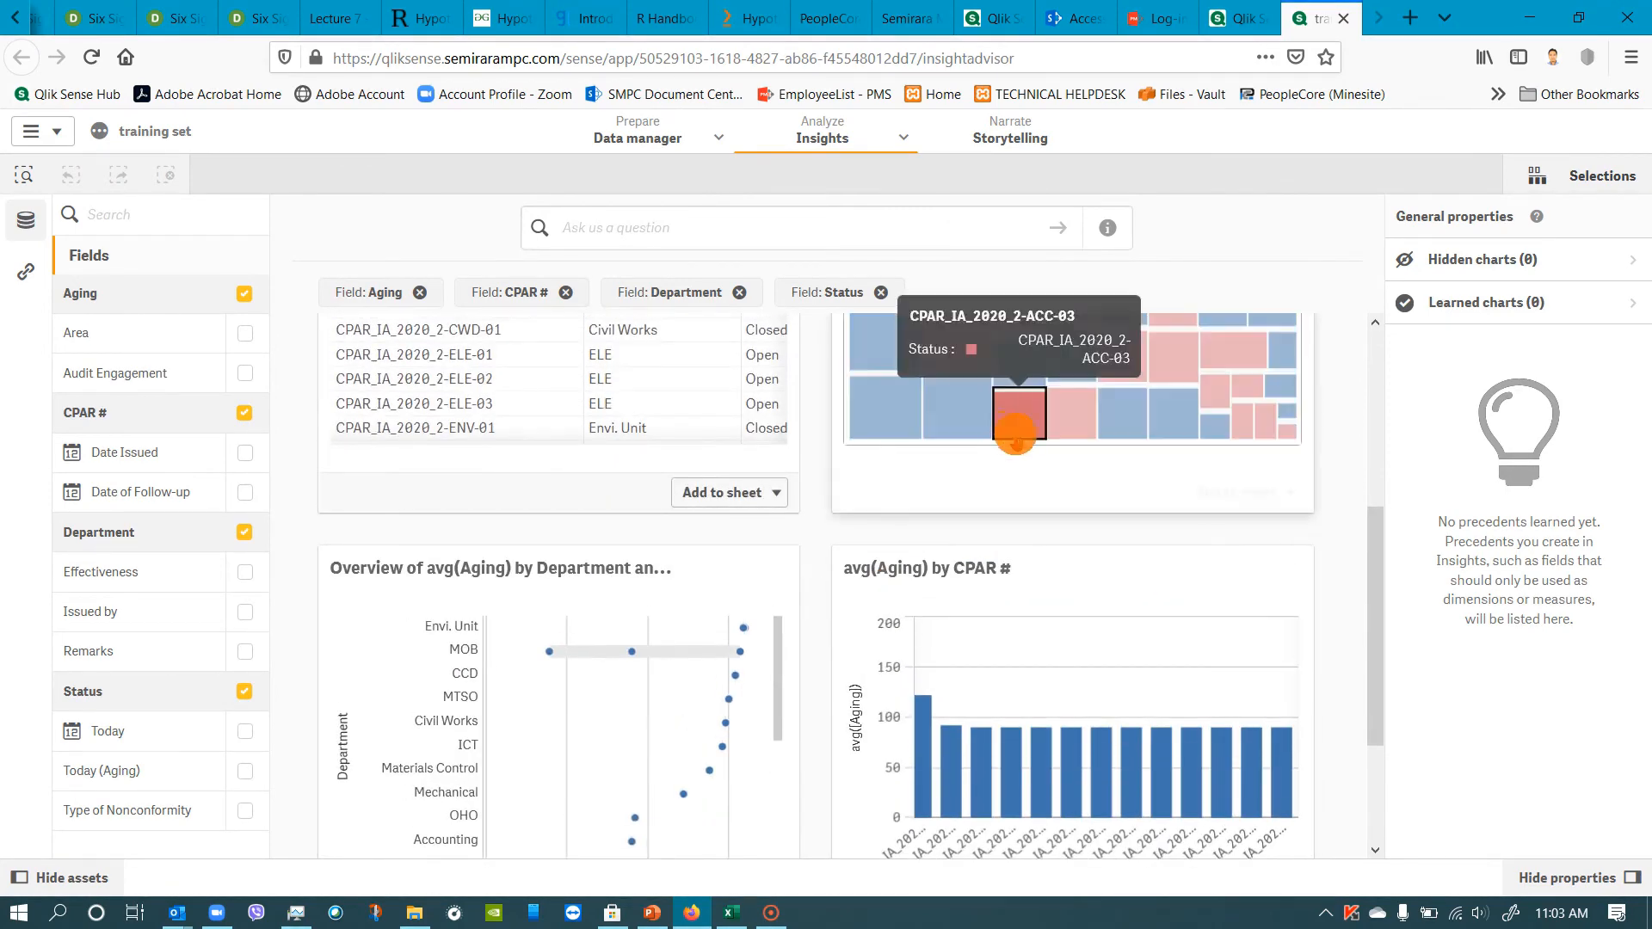
{"action": "scroll", "coordinate": [1157, 470], "scroll_direction": "up", "scroll_amount": 4}
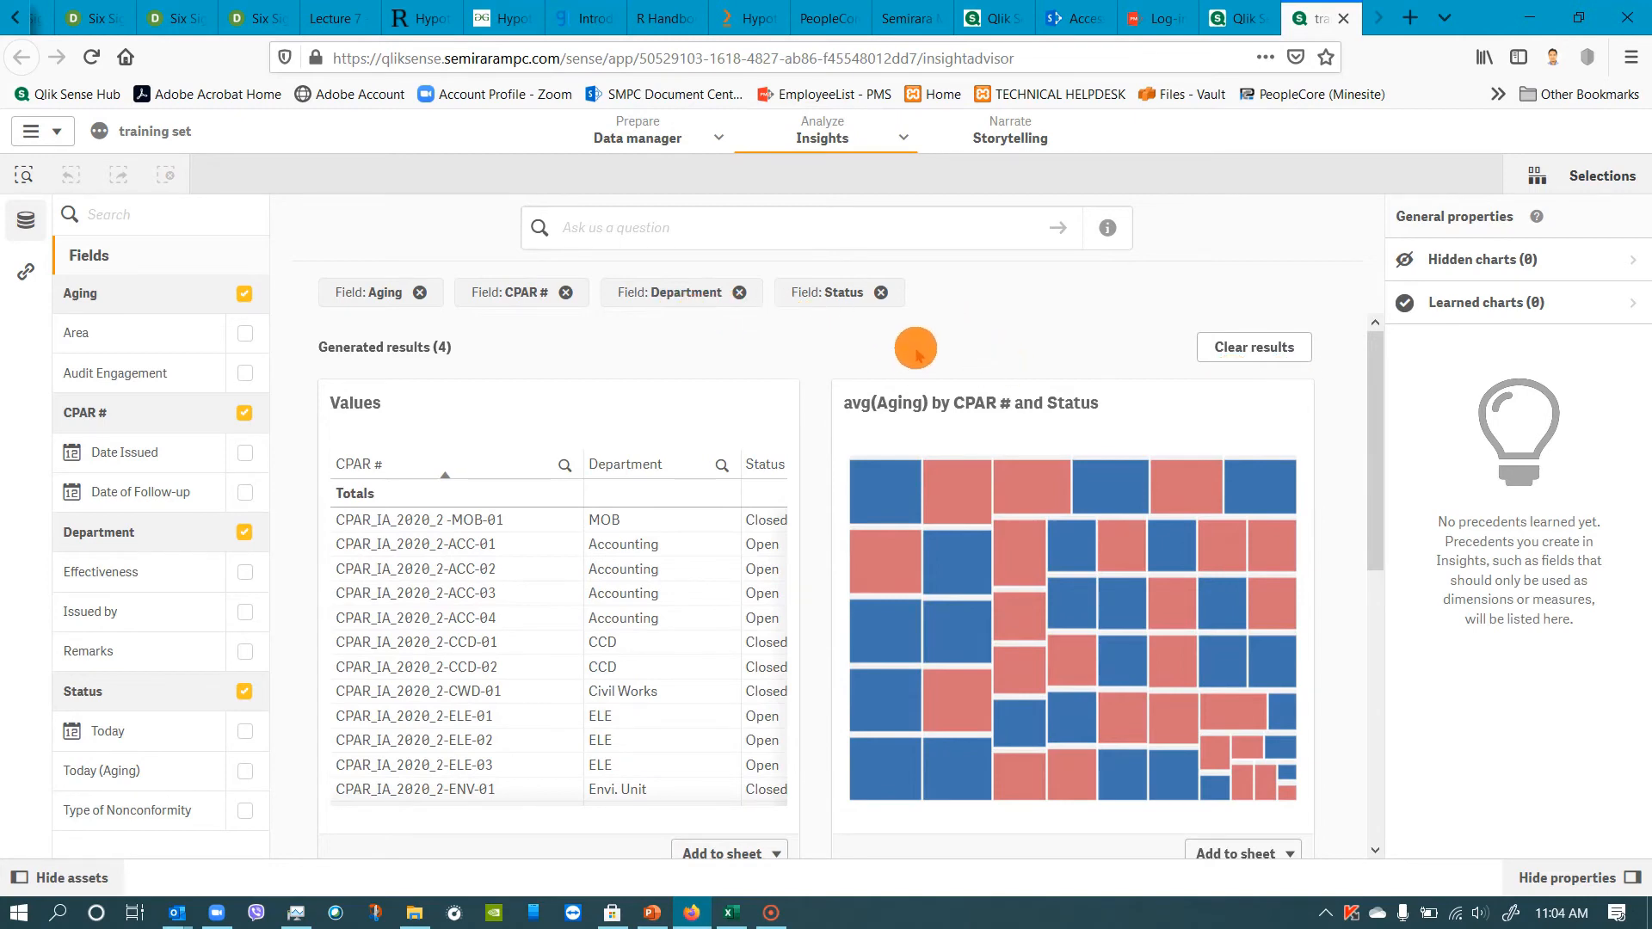
Switch from Insights to the app's empty sheet, My new sheet, and start editing it.
{"action": "left_click", "coordinate": [901, 138]}
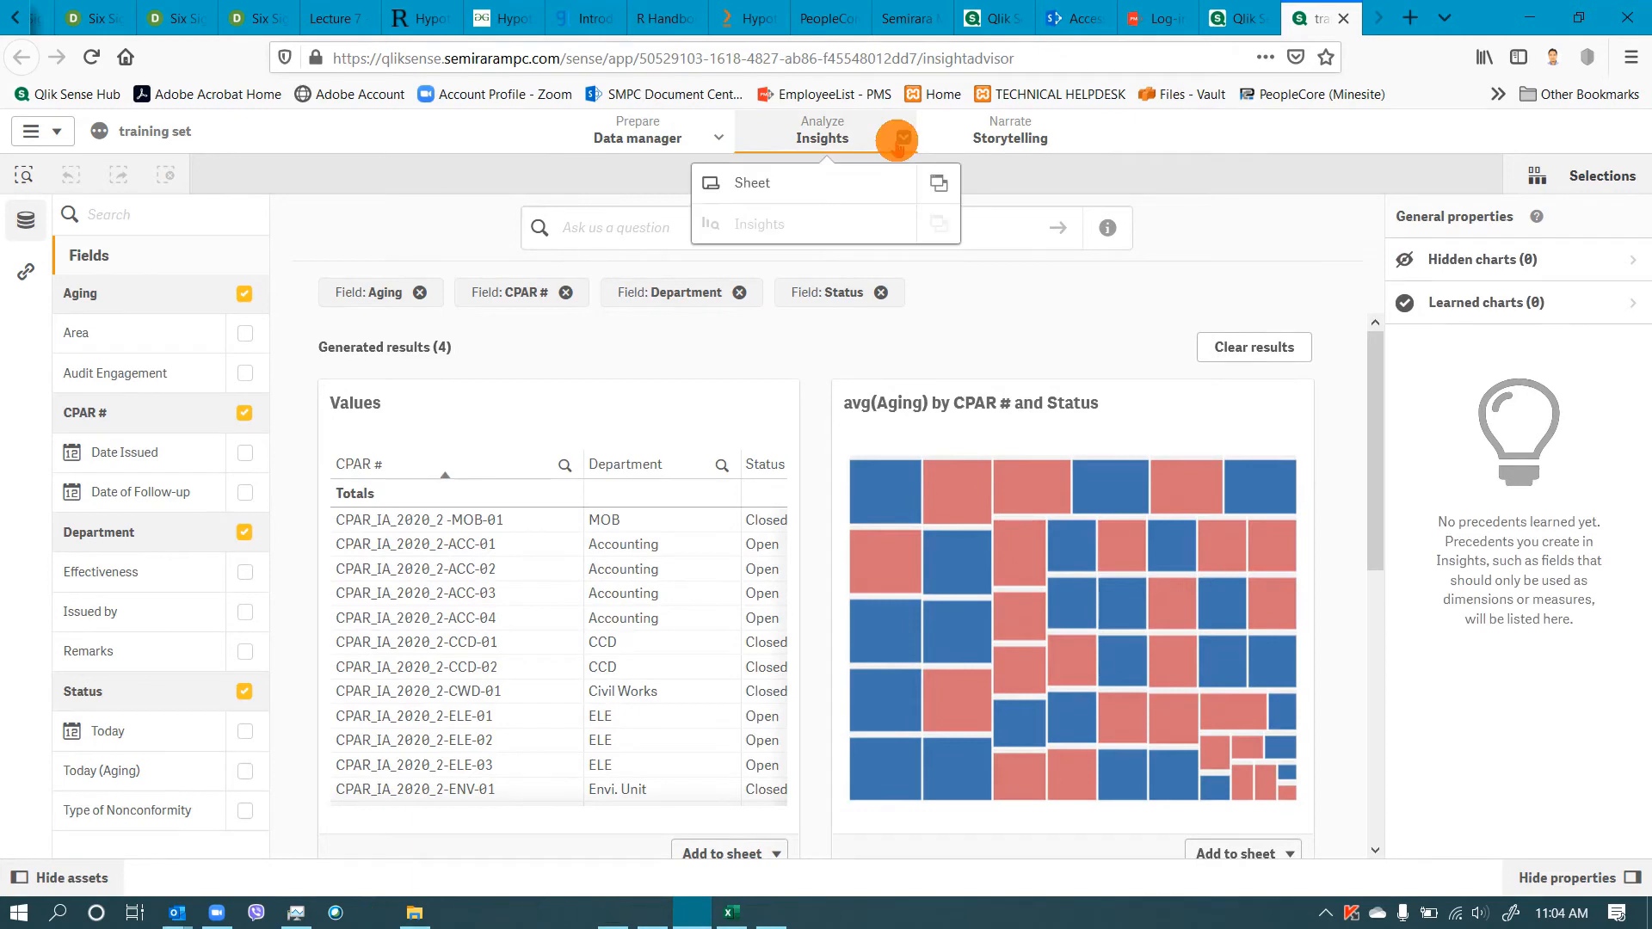
{"action": "left_click", "coordinate": [823, 184]}
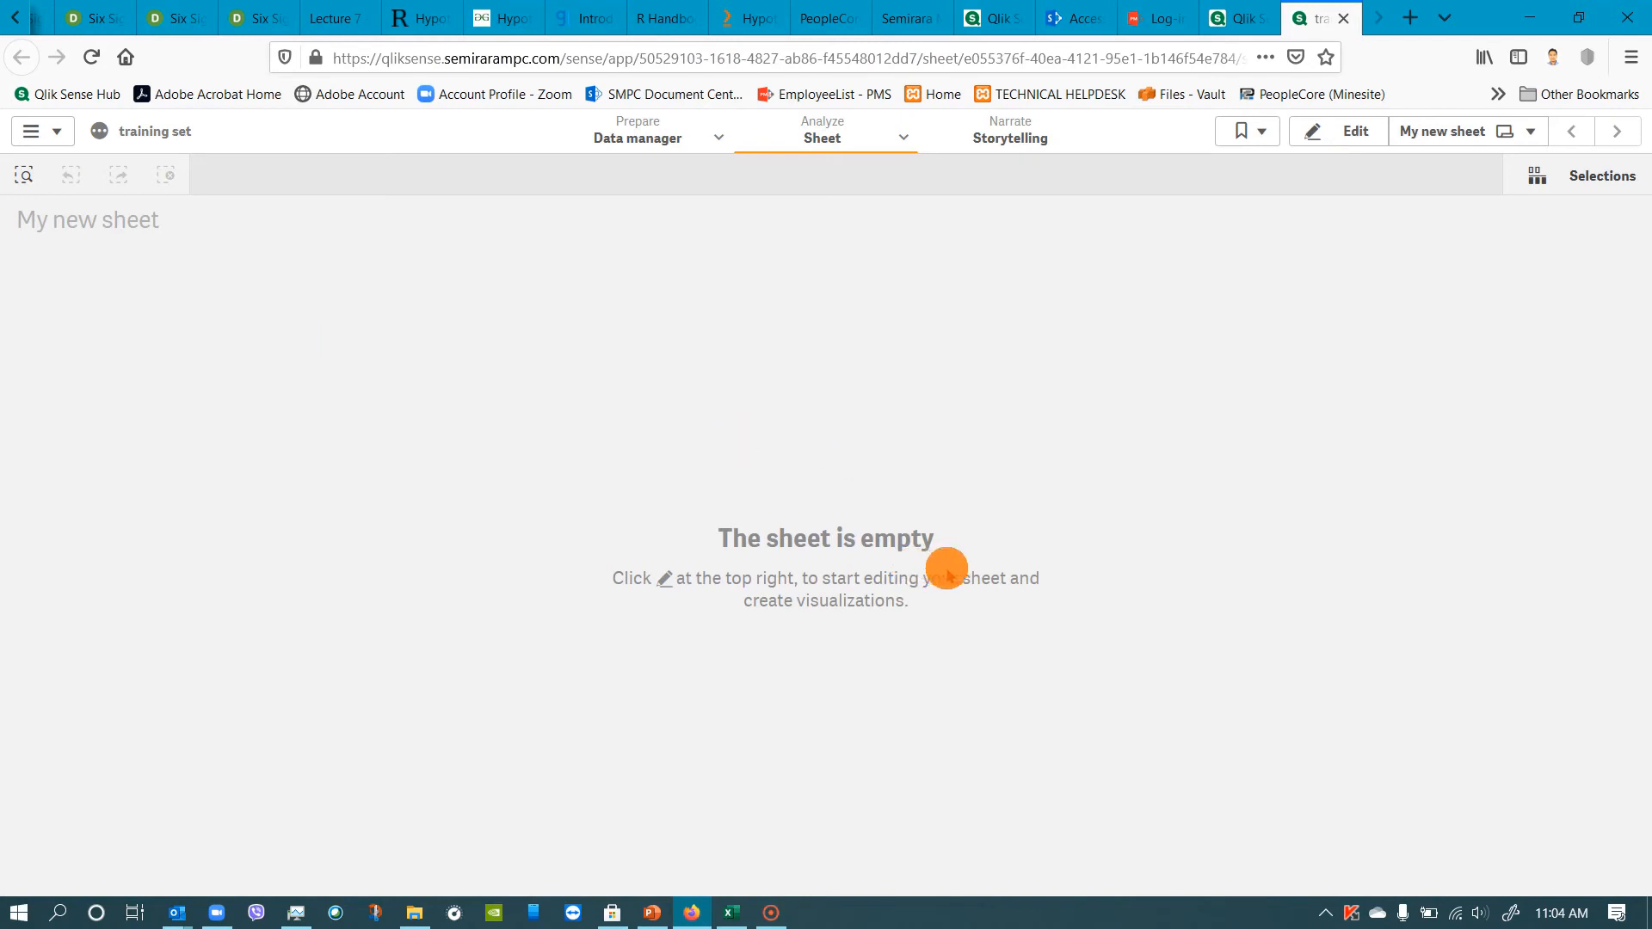
{"action": "left_click", "coordinate": [1361, 129]}
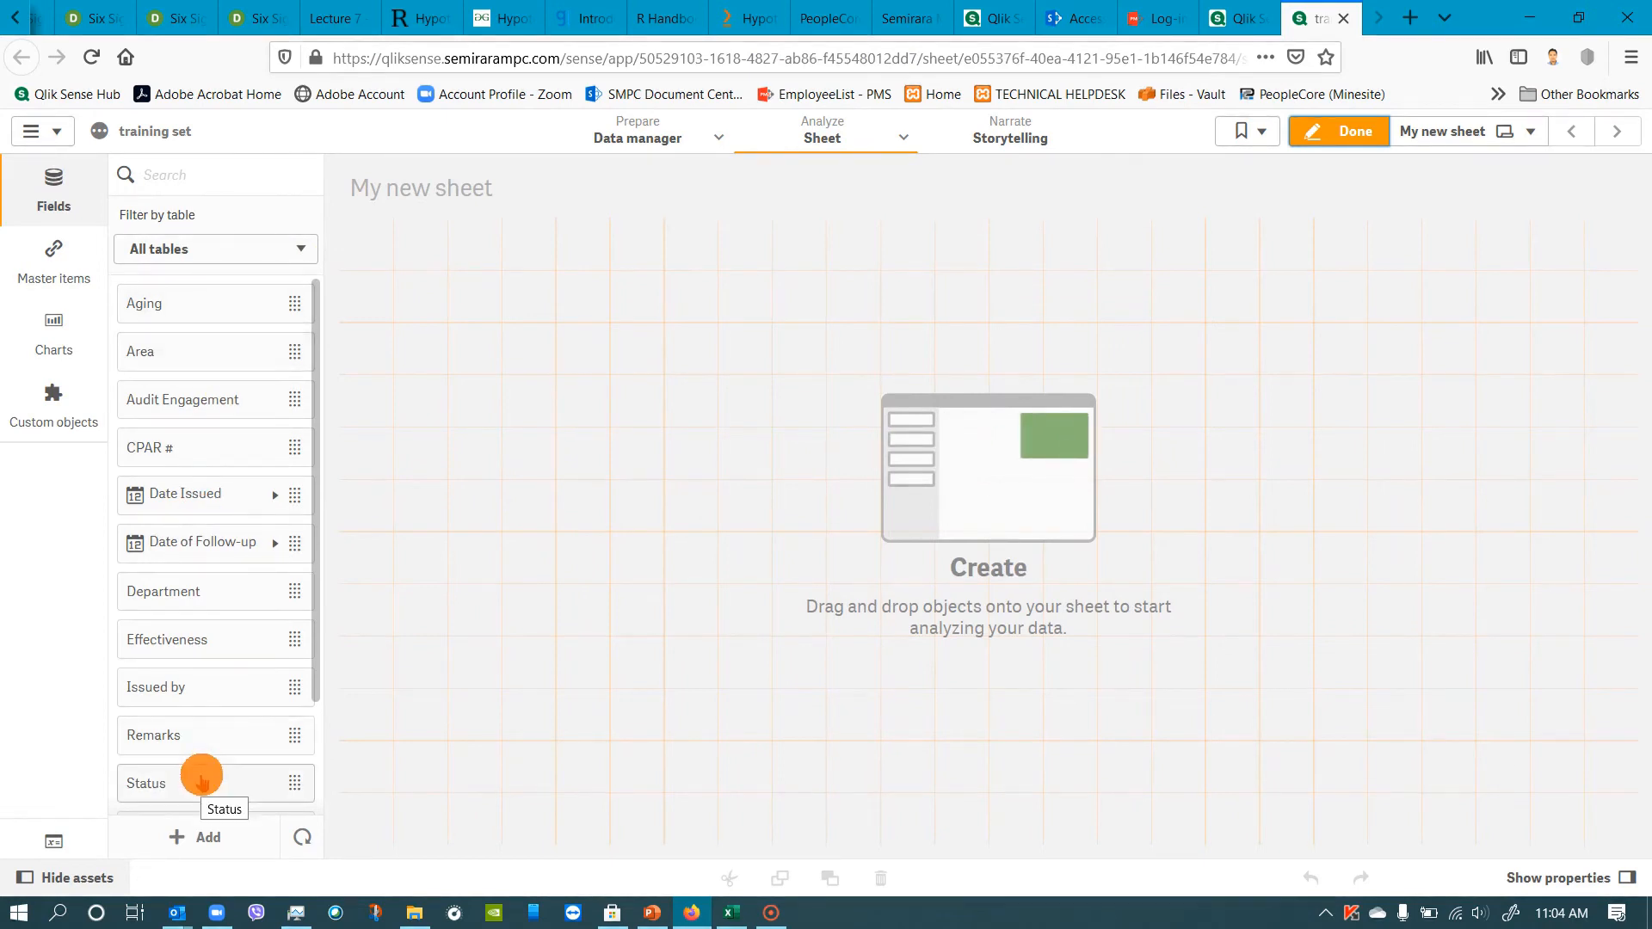
Place the Aging field on the sheet as a KPI and delete that chart again.
{"action": "left_click_drag", "start_coordinate": [210, 306], "coordinate": [497, 361]}
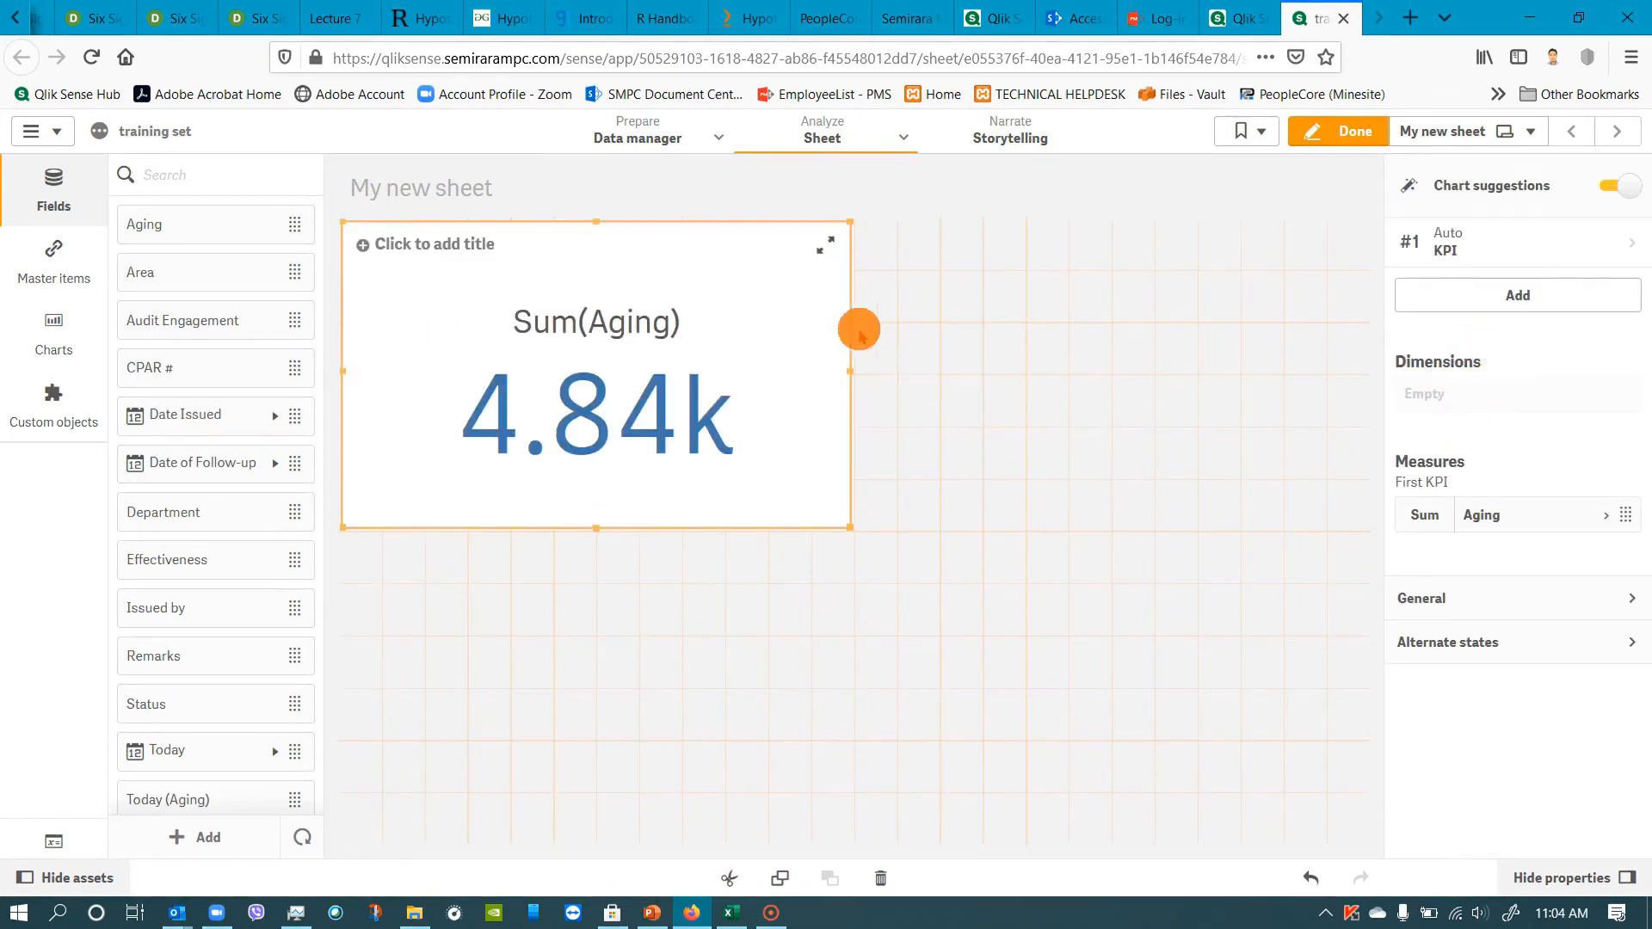
{"action": "left_click", "coordinate": [880, 878]}
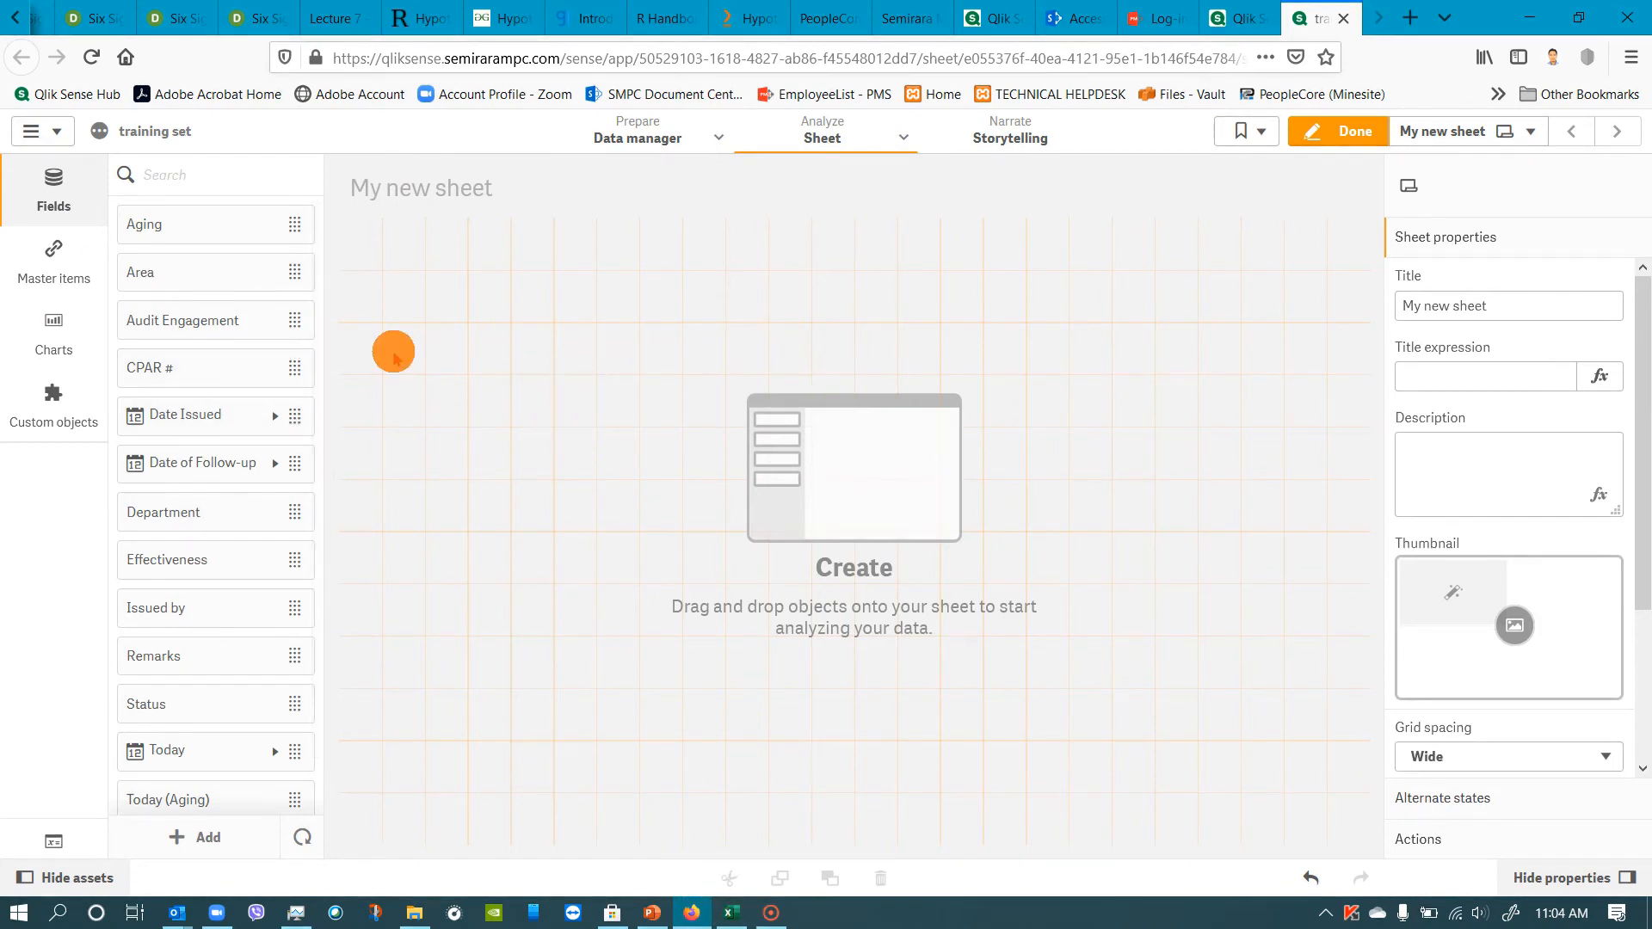
{"action": "left_click", "coordinate": [56, 192]}
{"action": "left_click", "coordinate": [60, 196]}
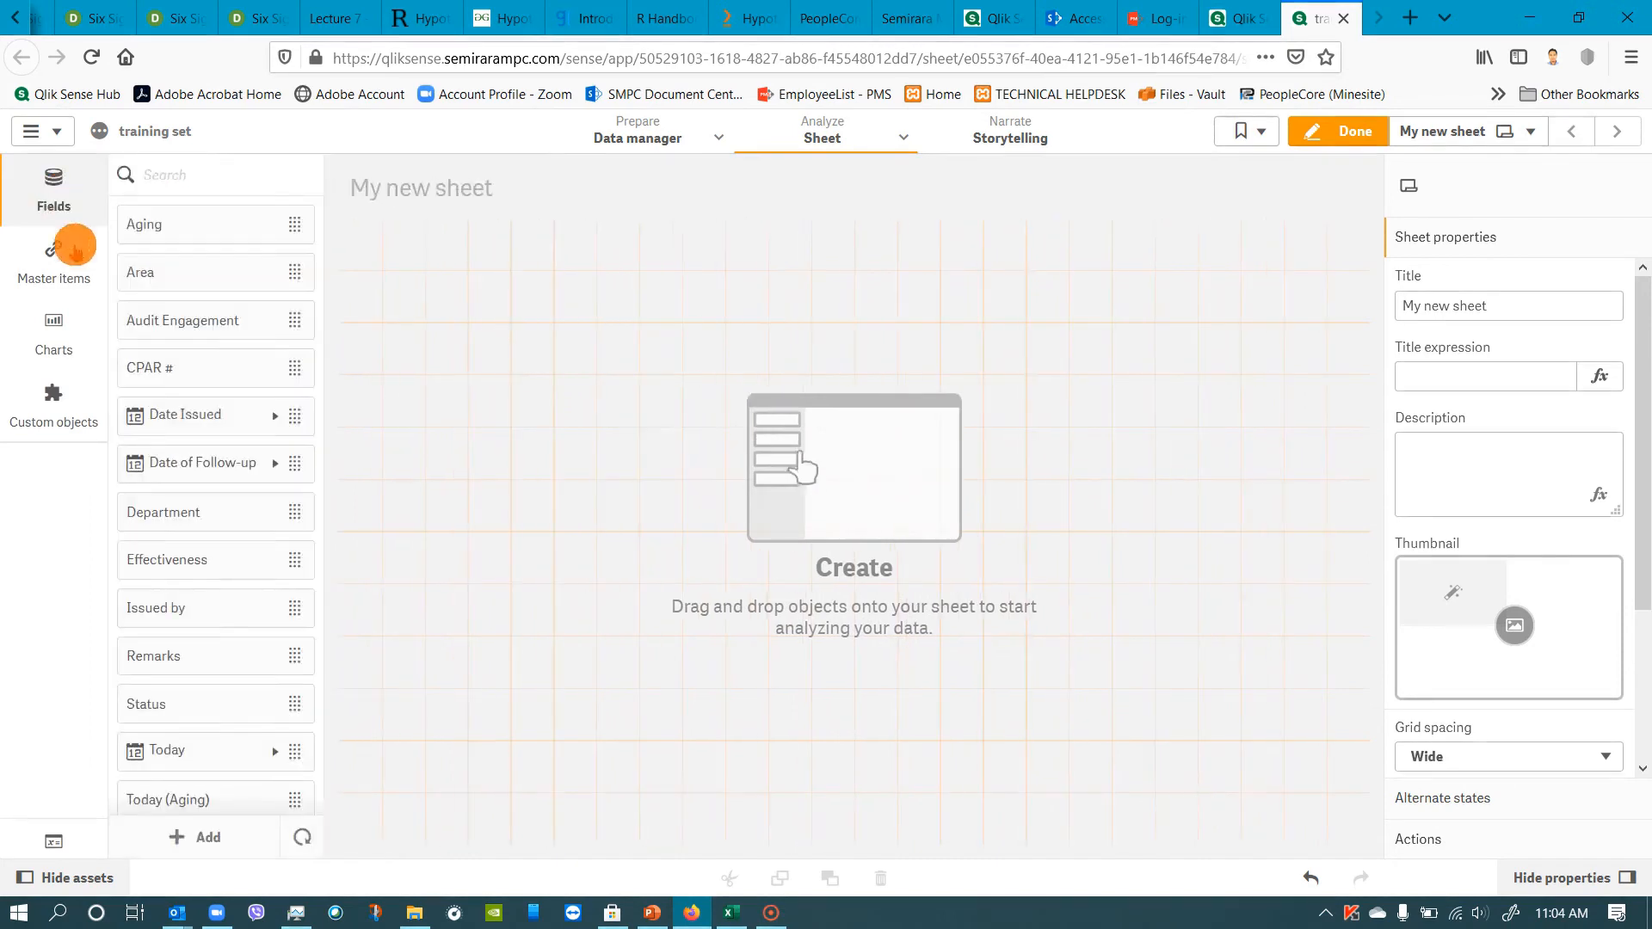
Create a single master dimension from the Department field, keeping Department as its name.
{"action": "left_click", "coordinate": [55, 276]}
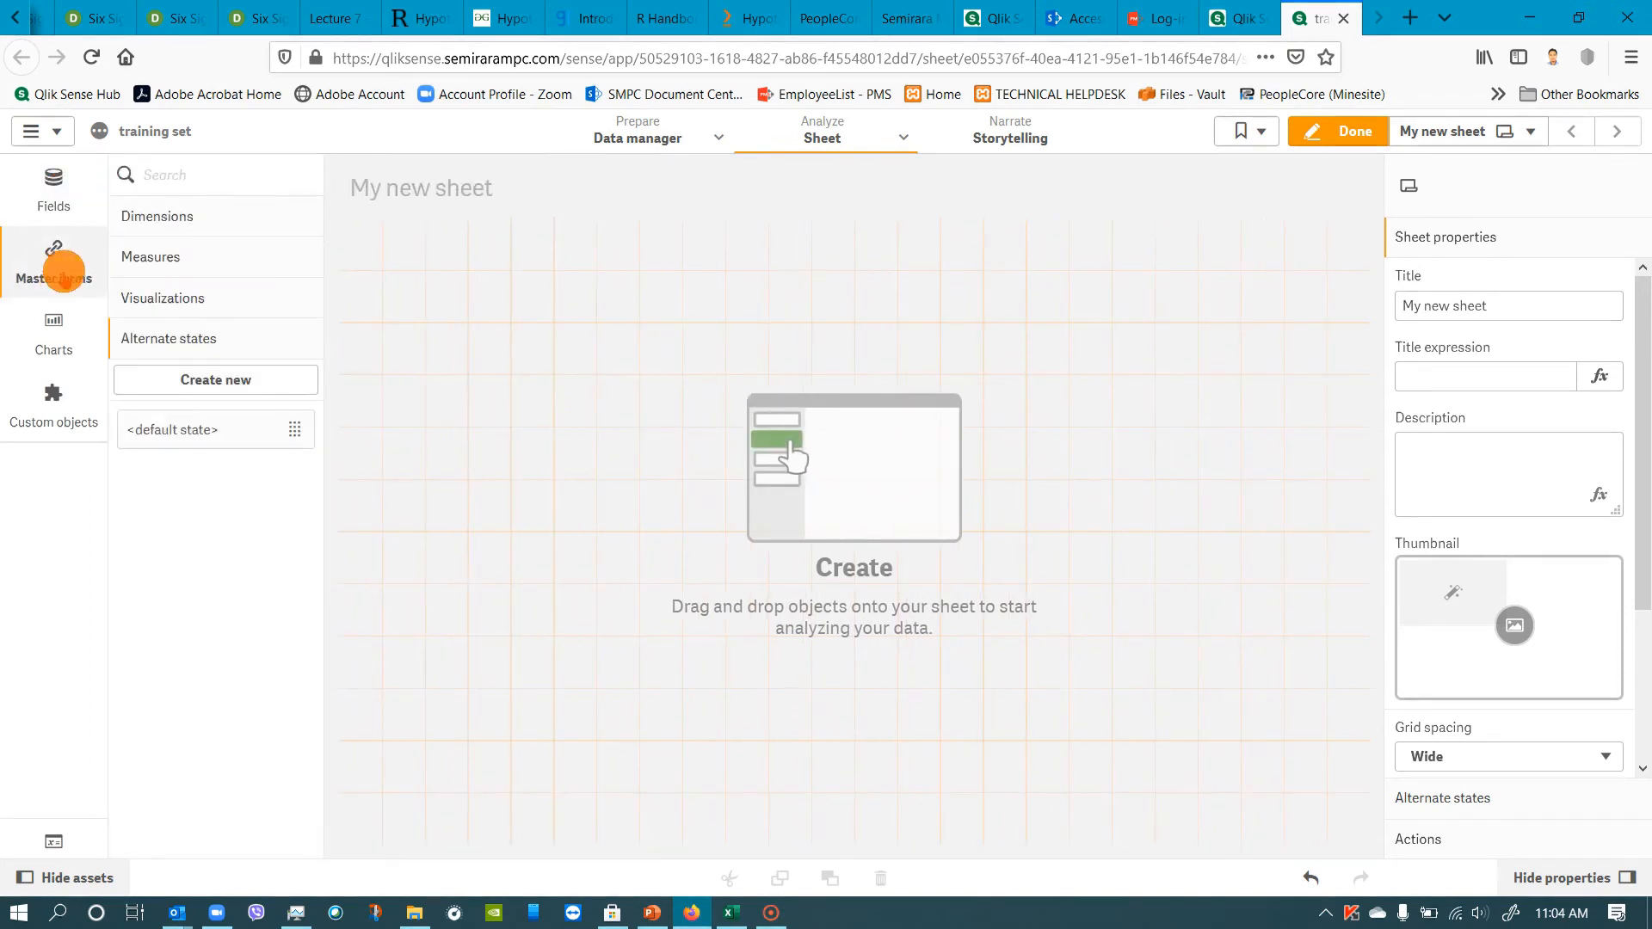
{"action": "left_click", "coordinate": [156, 216]}
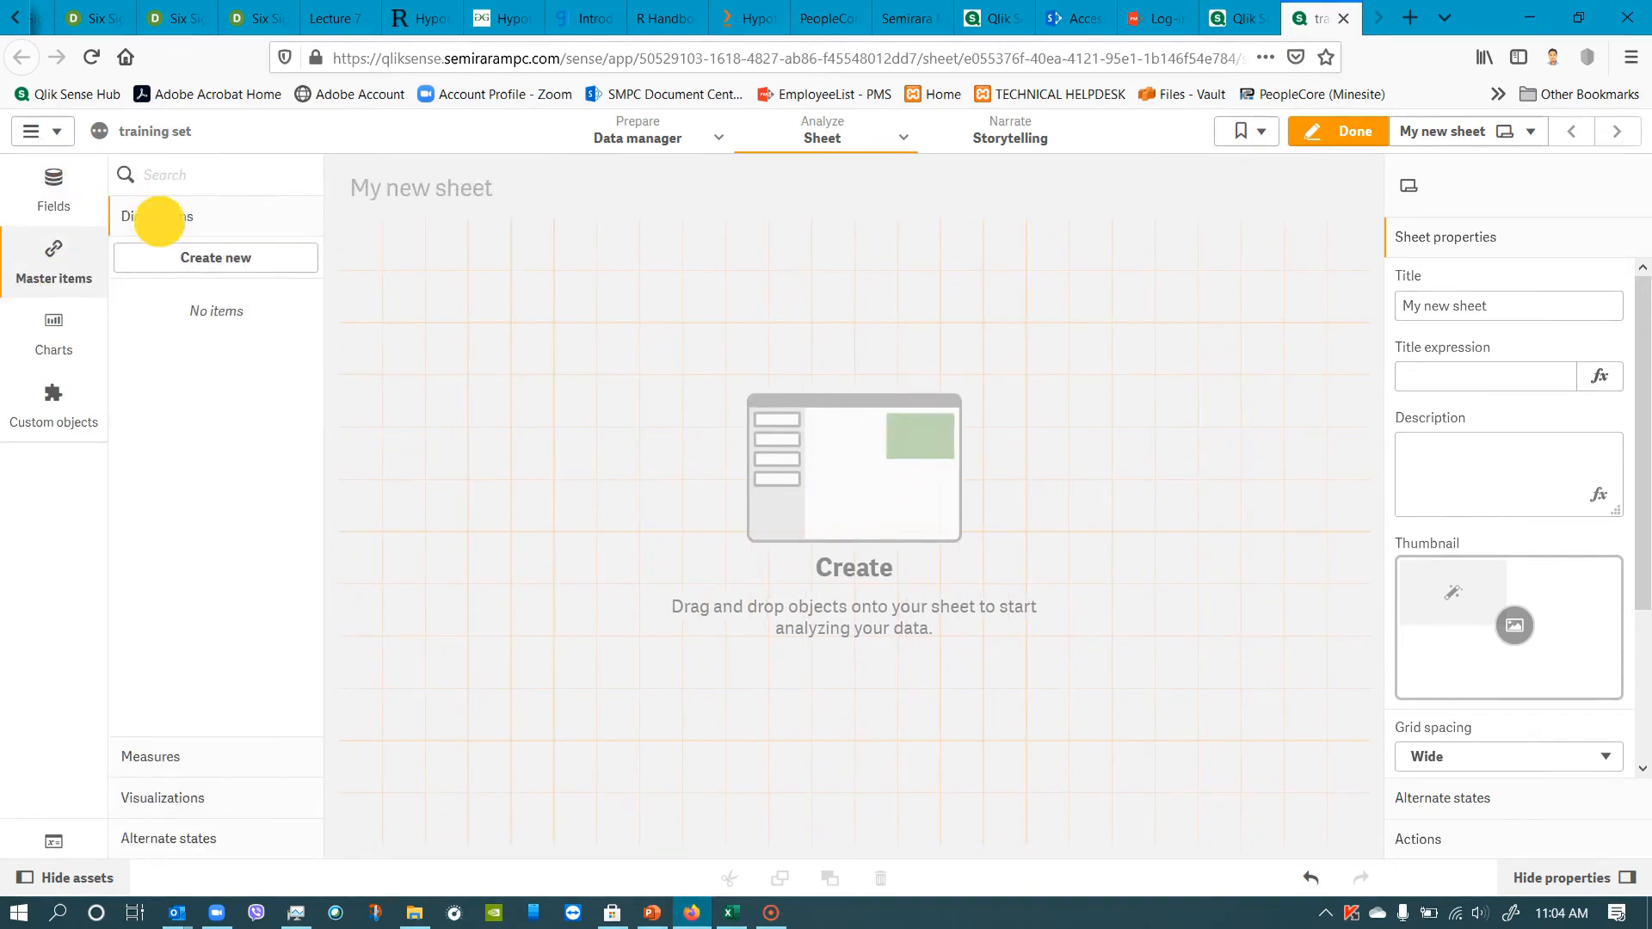
{"action": "left_click", "coordinate": [186, 265]}
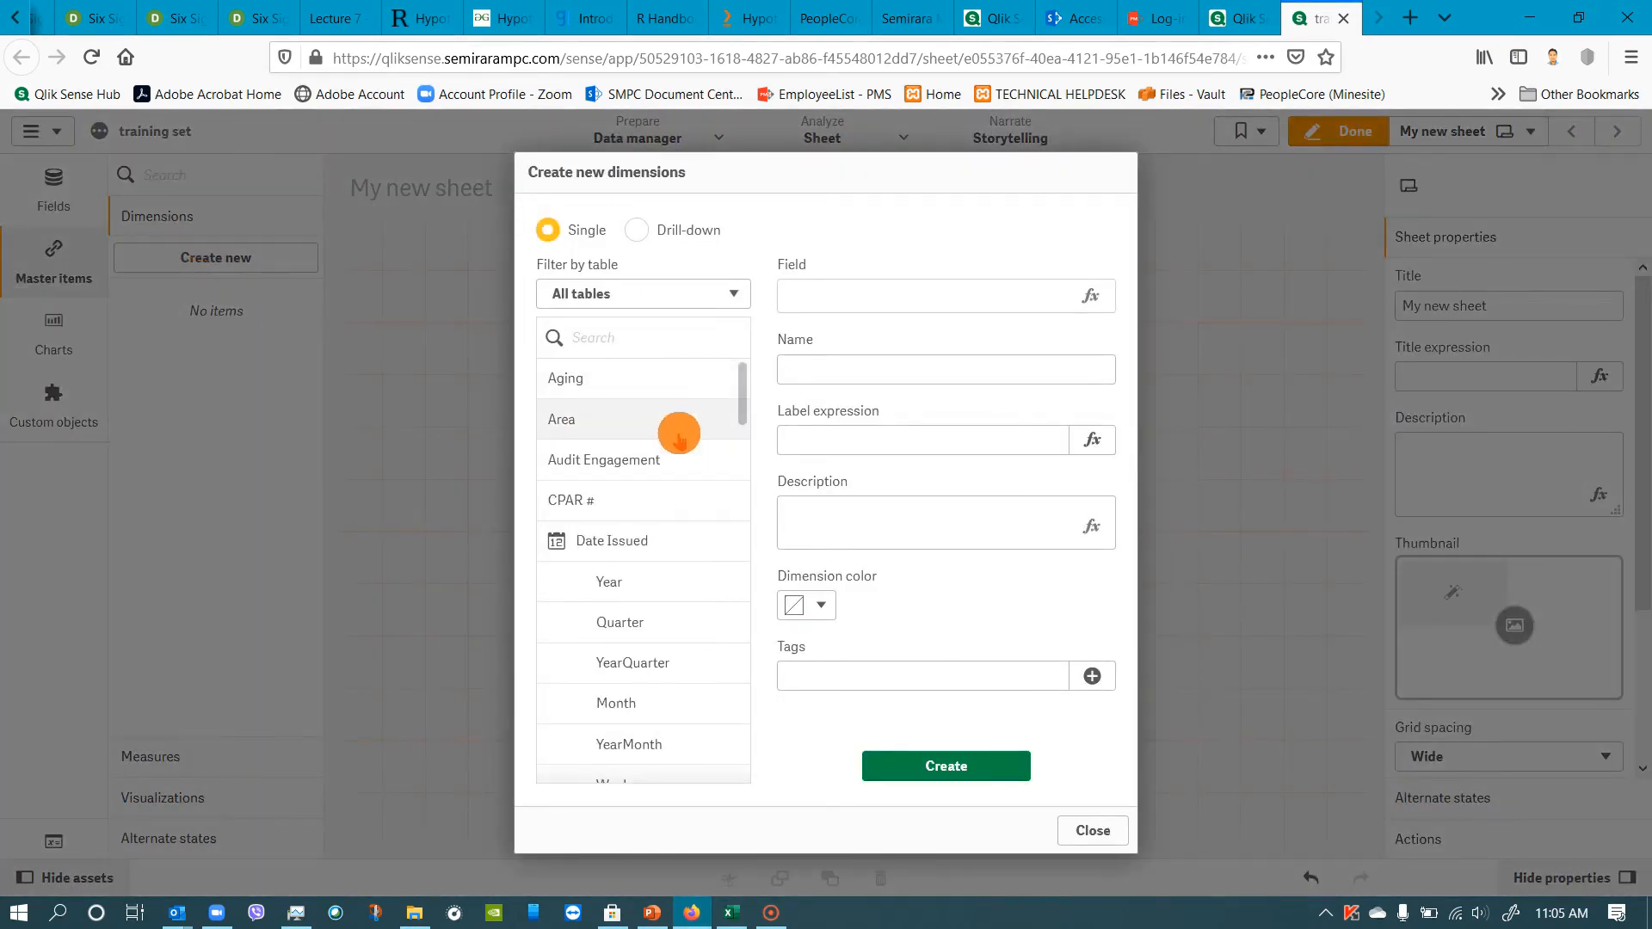
{"action": "scroll", "coordinate": [679, 436], "scroll_direction": "down", "scroll_amount": 5}
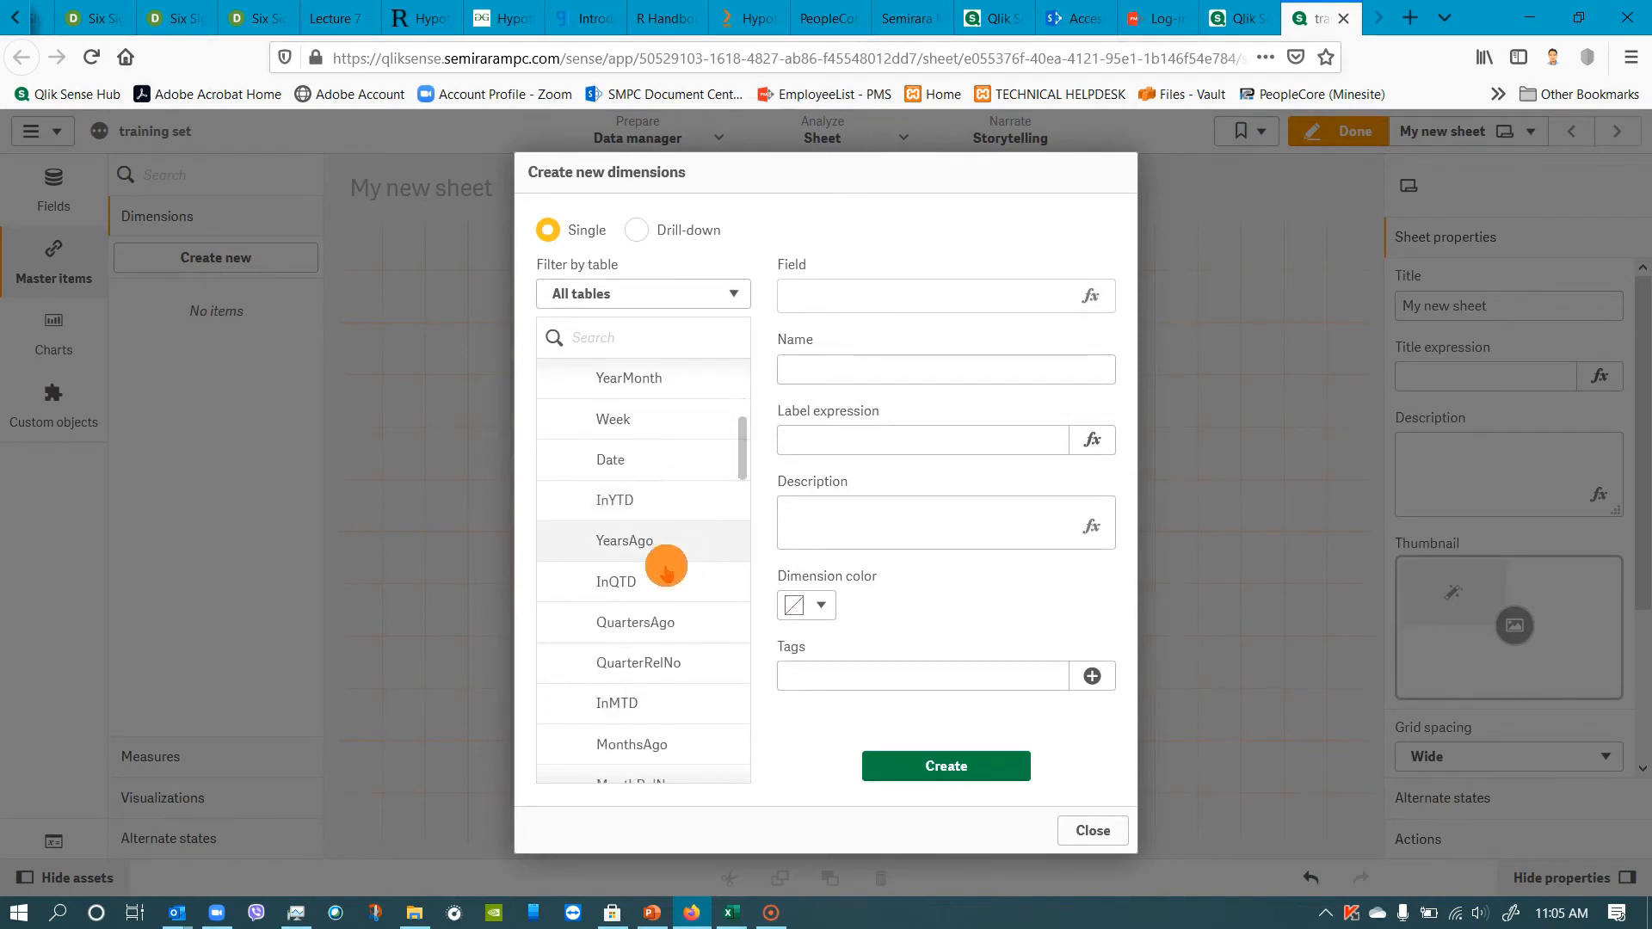
{"action": "scroll", "coordinate": [667, 570], "scroll_direction": "down", "scroll_amount": 8}
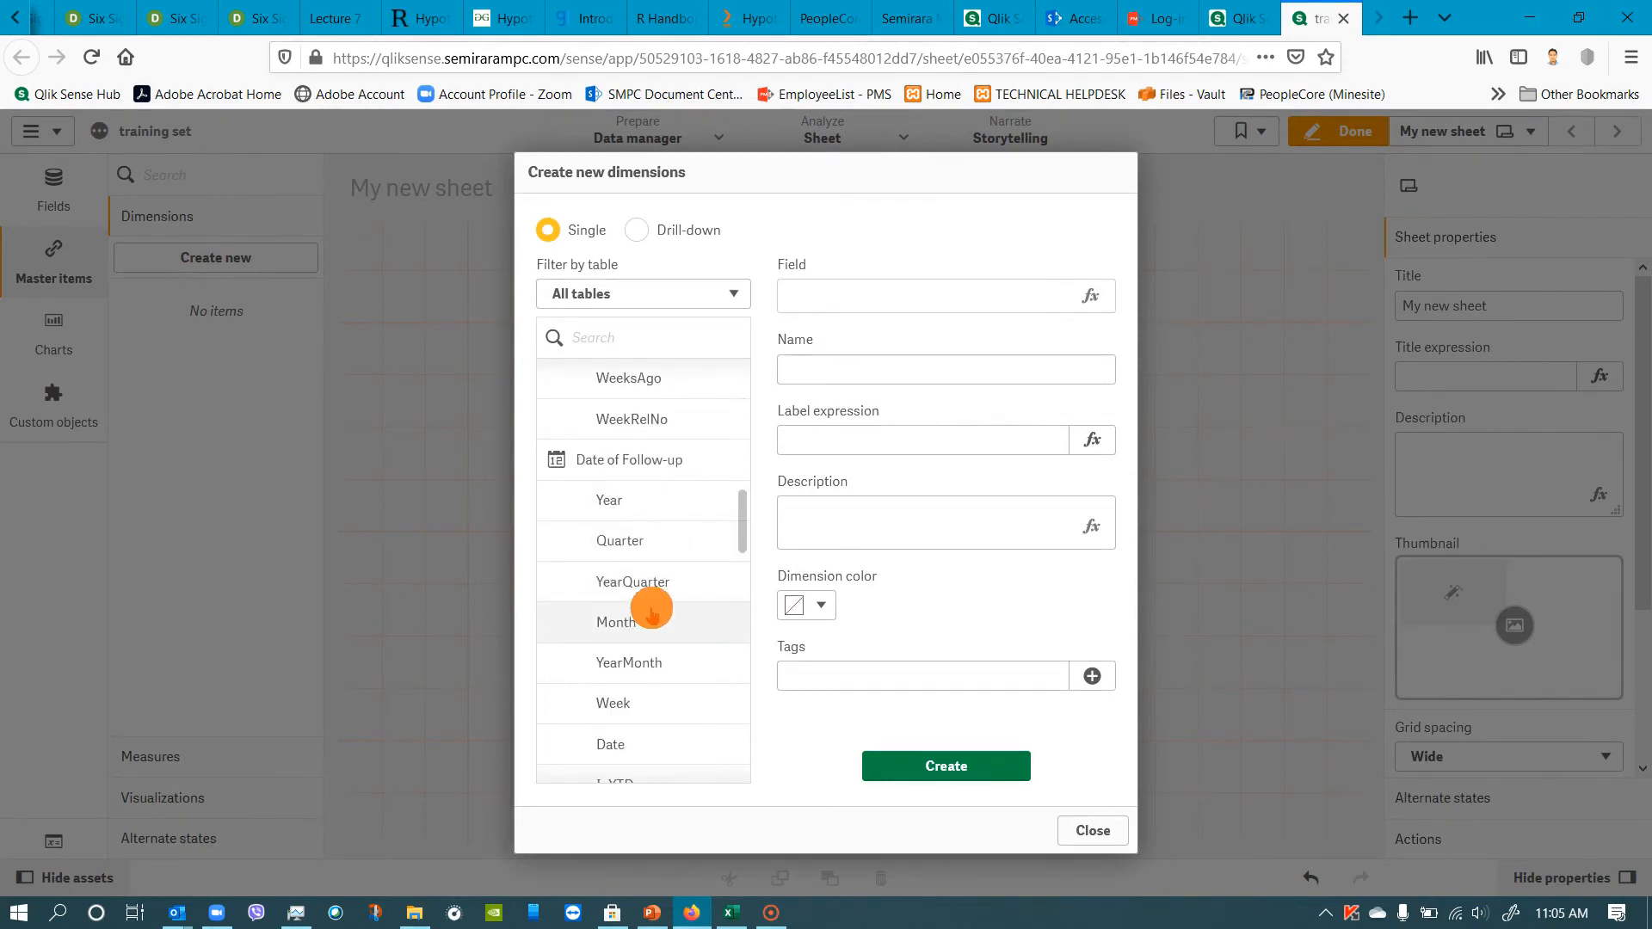
{"action": "scroll", "coordinate": [651, 612], "scroll_direction": "down", "scroll_amount": 8}
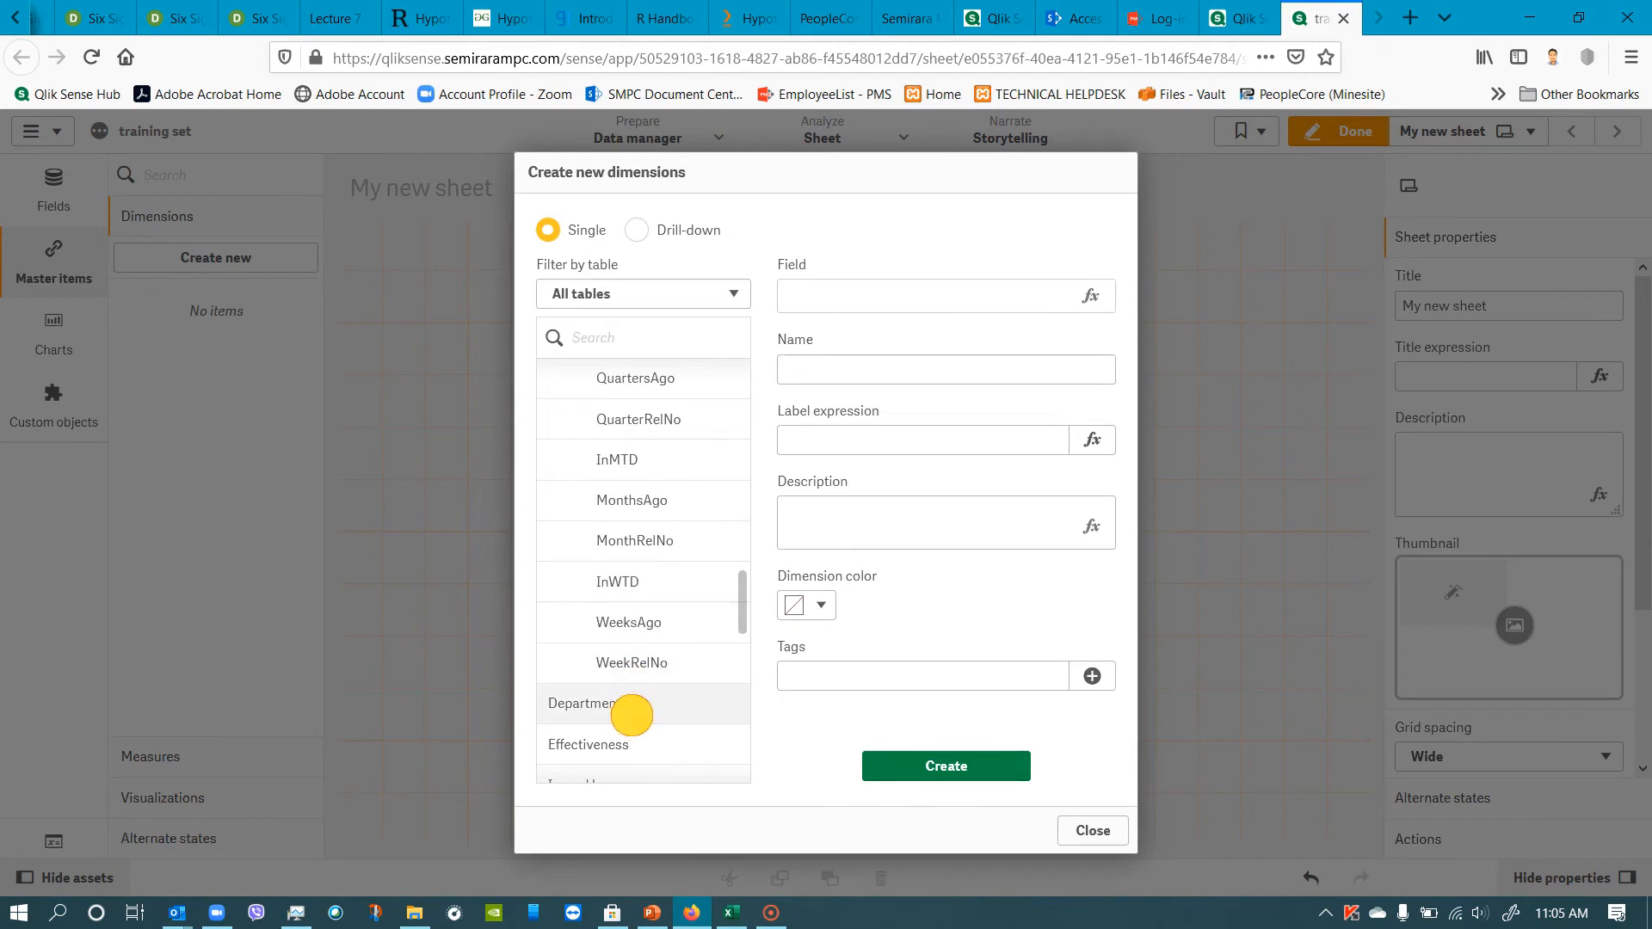
{"action": "left_click", "coordinate": [631, 715]}
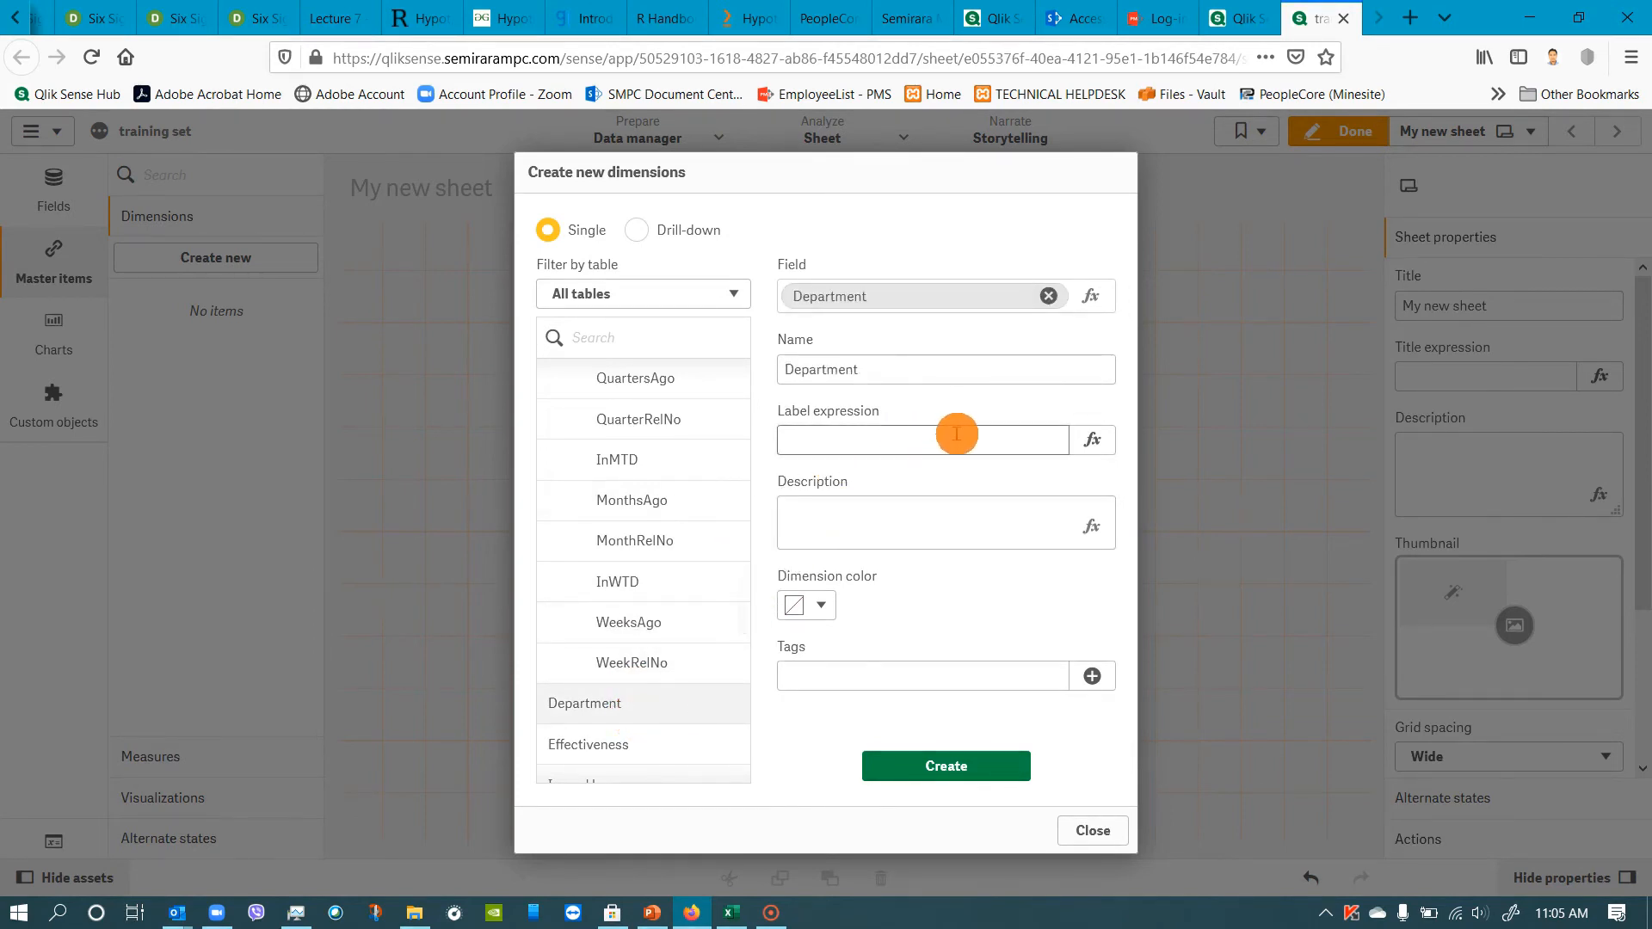
{"action": "left_click", "coordinate": [926, 766]}
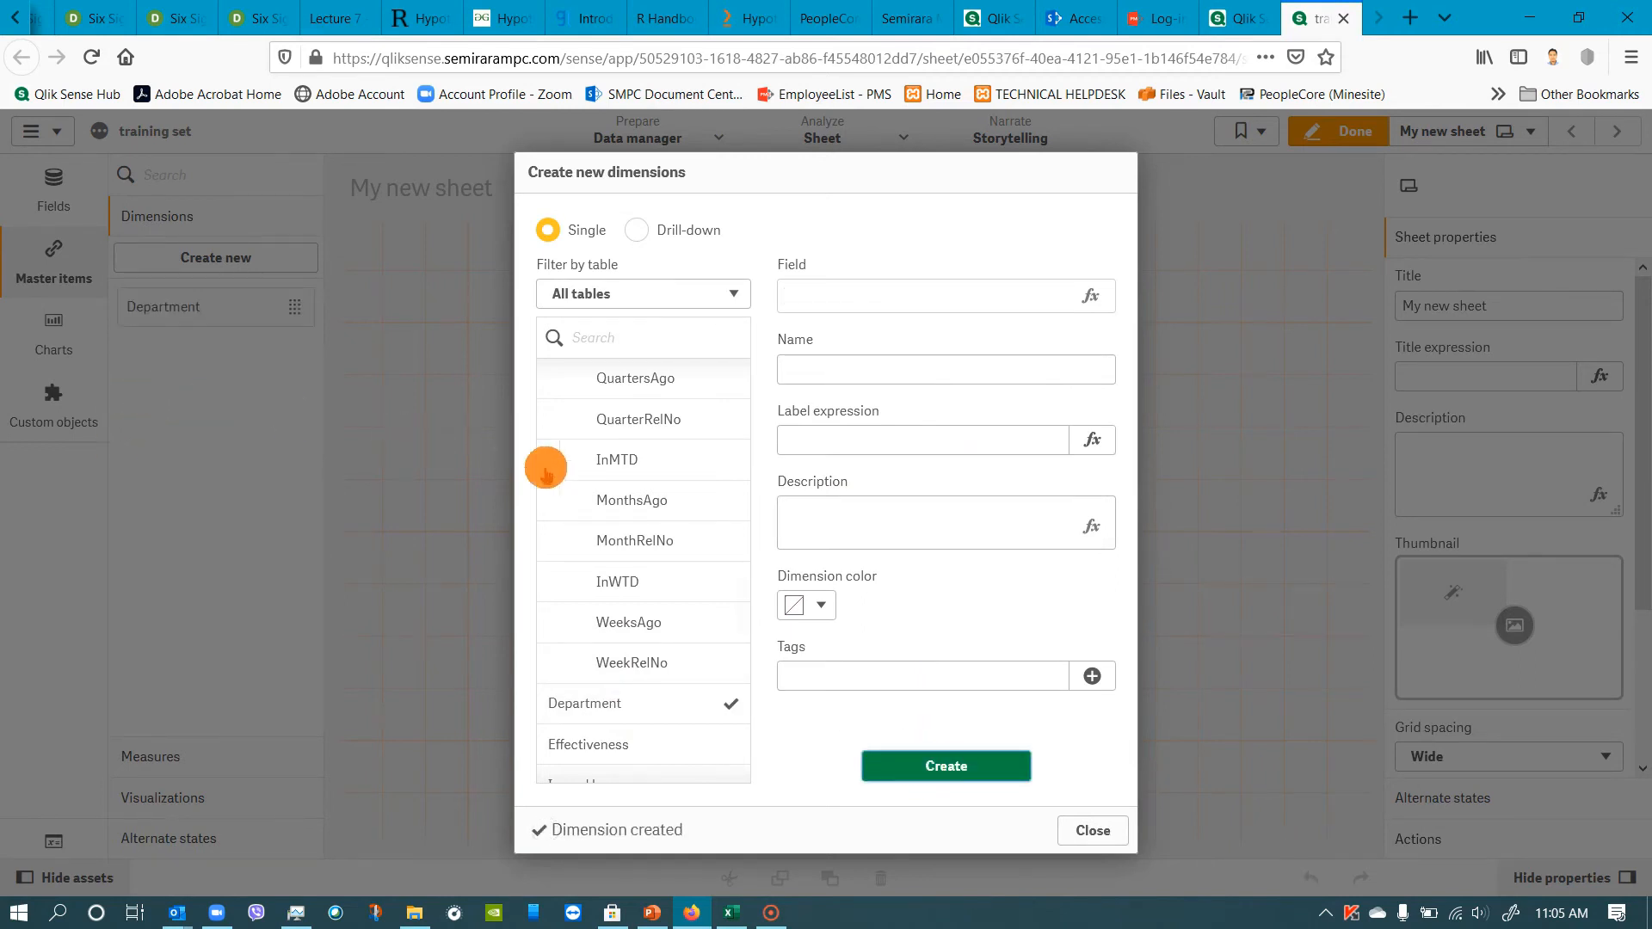
{"action": "left_click", "coordinate": [1093, 830]}
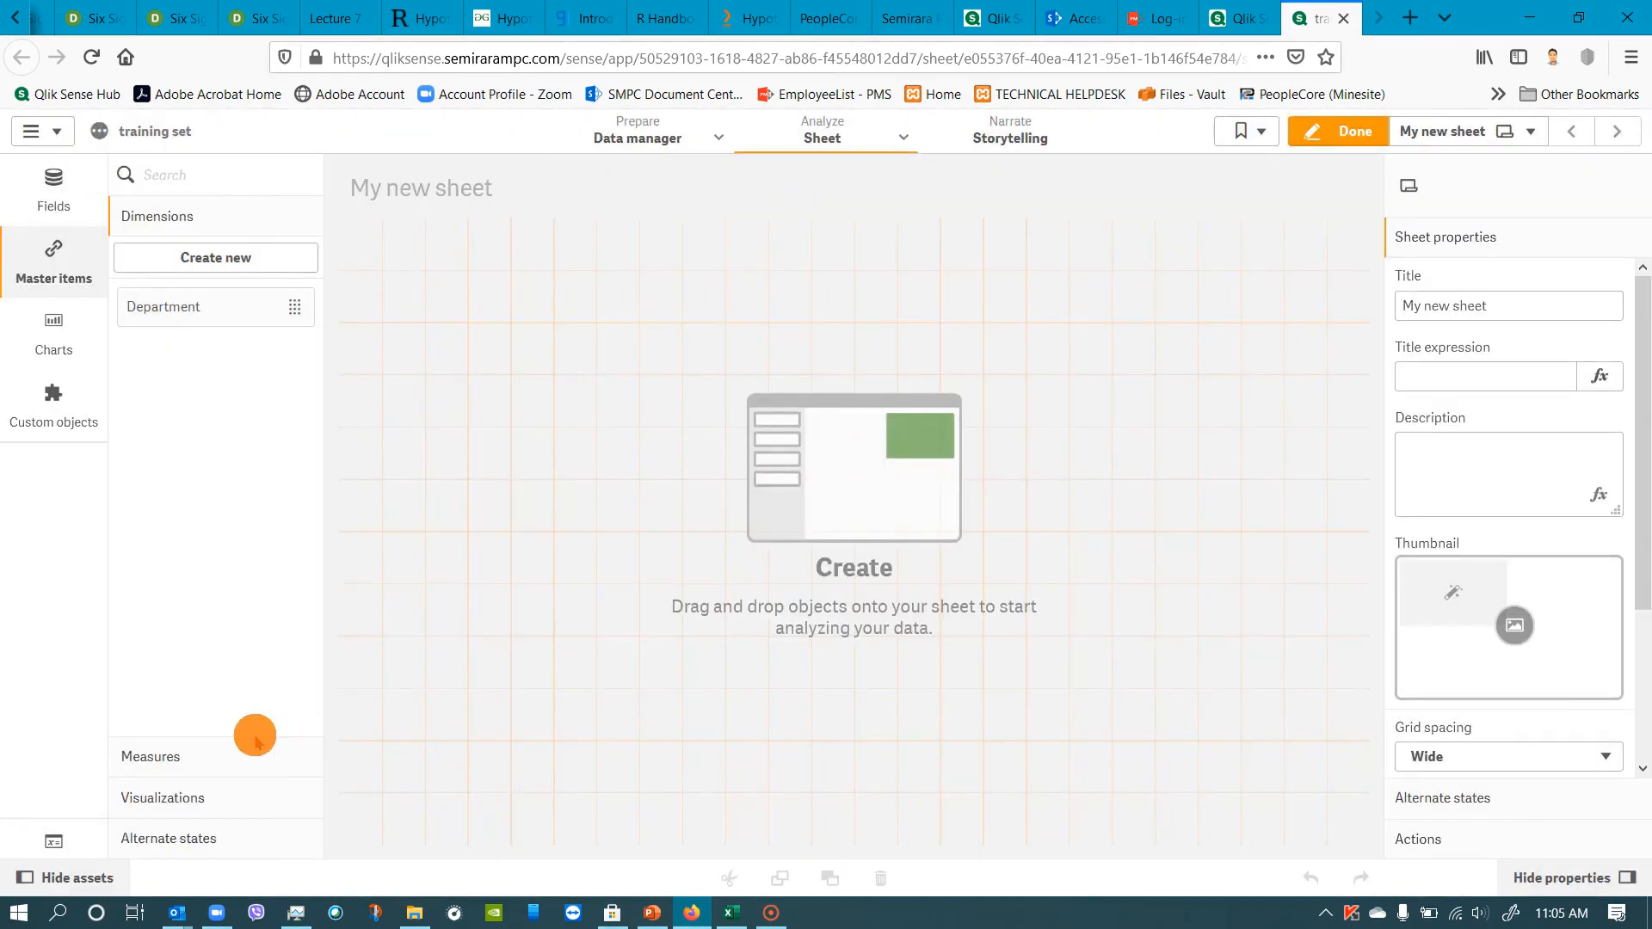
Start a new master measure and open the editor for its expression.
{"action": "left_click", "coordinate": [150, 754]}
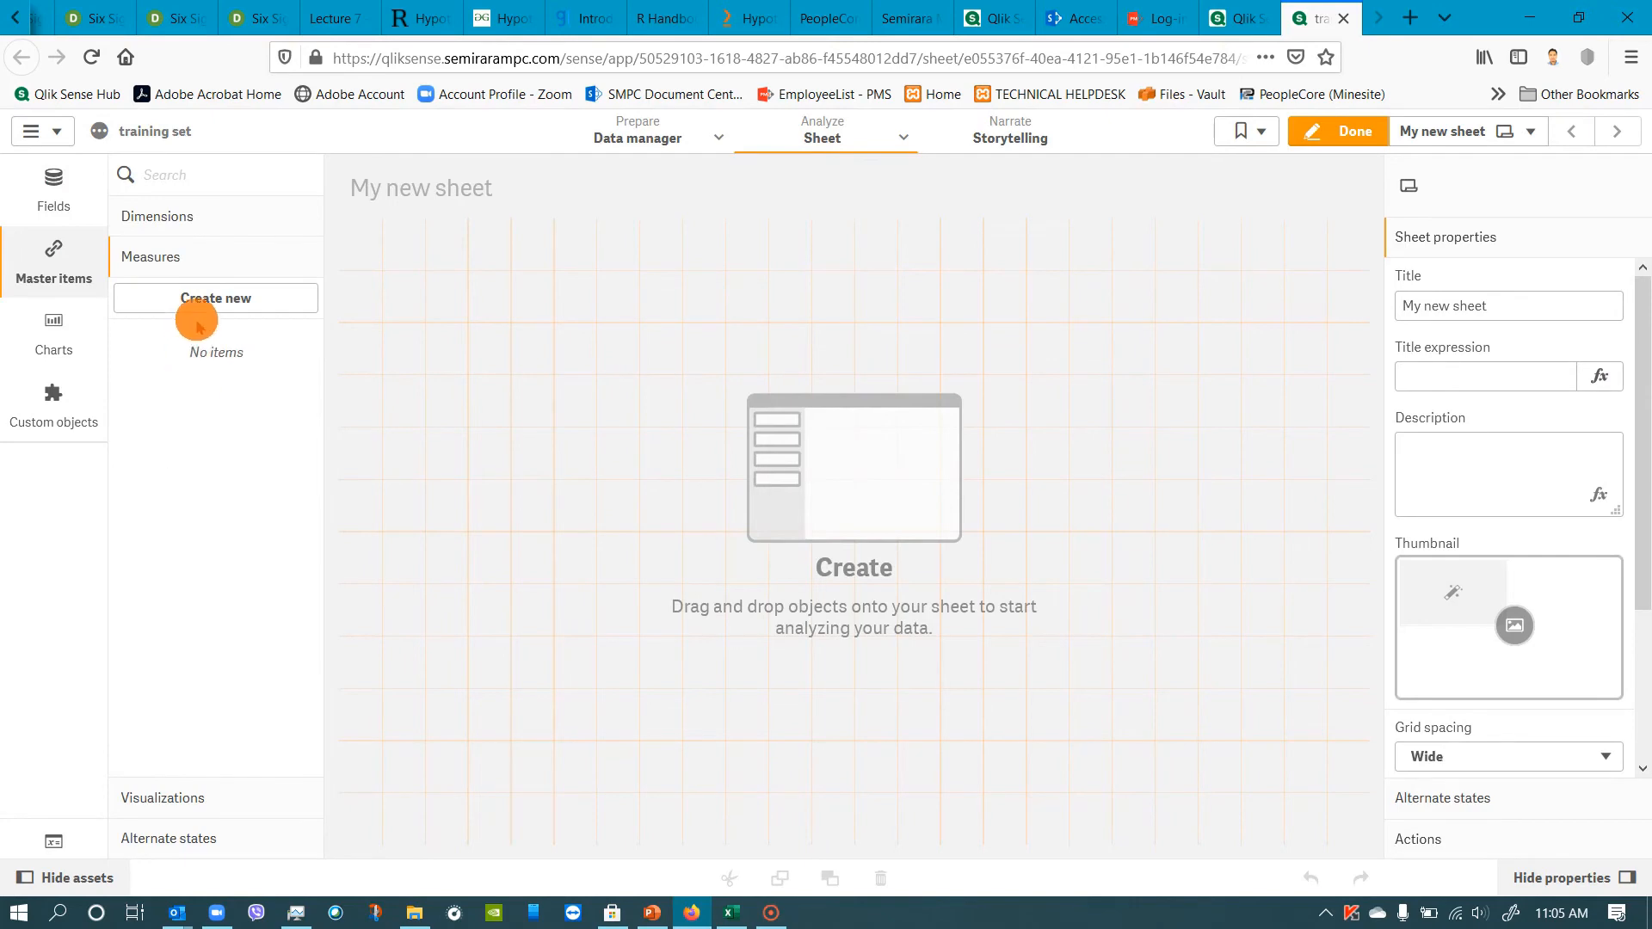
{"action": "left_click", "coordinate": [201, 301]}
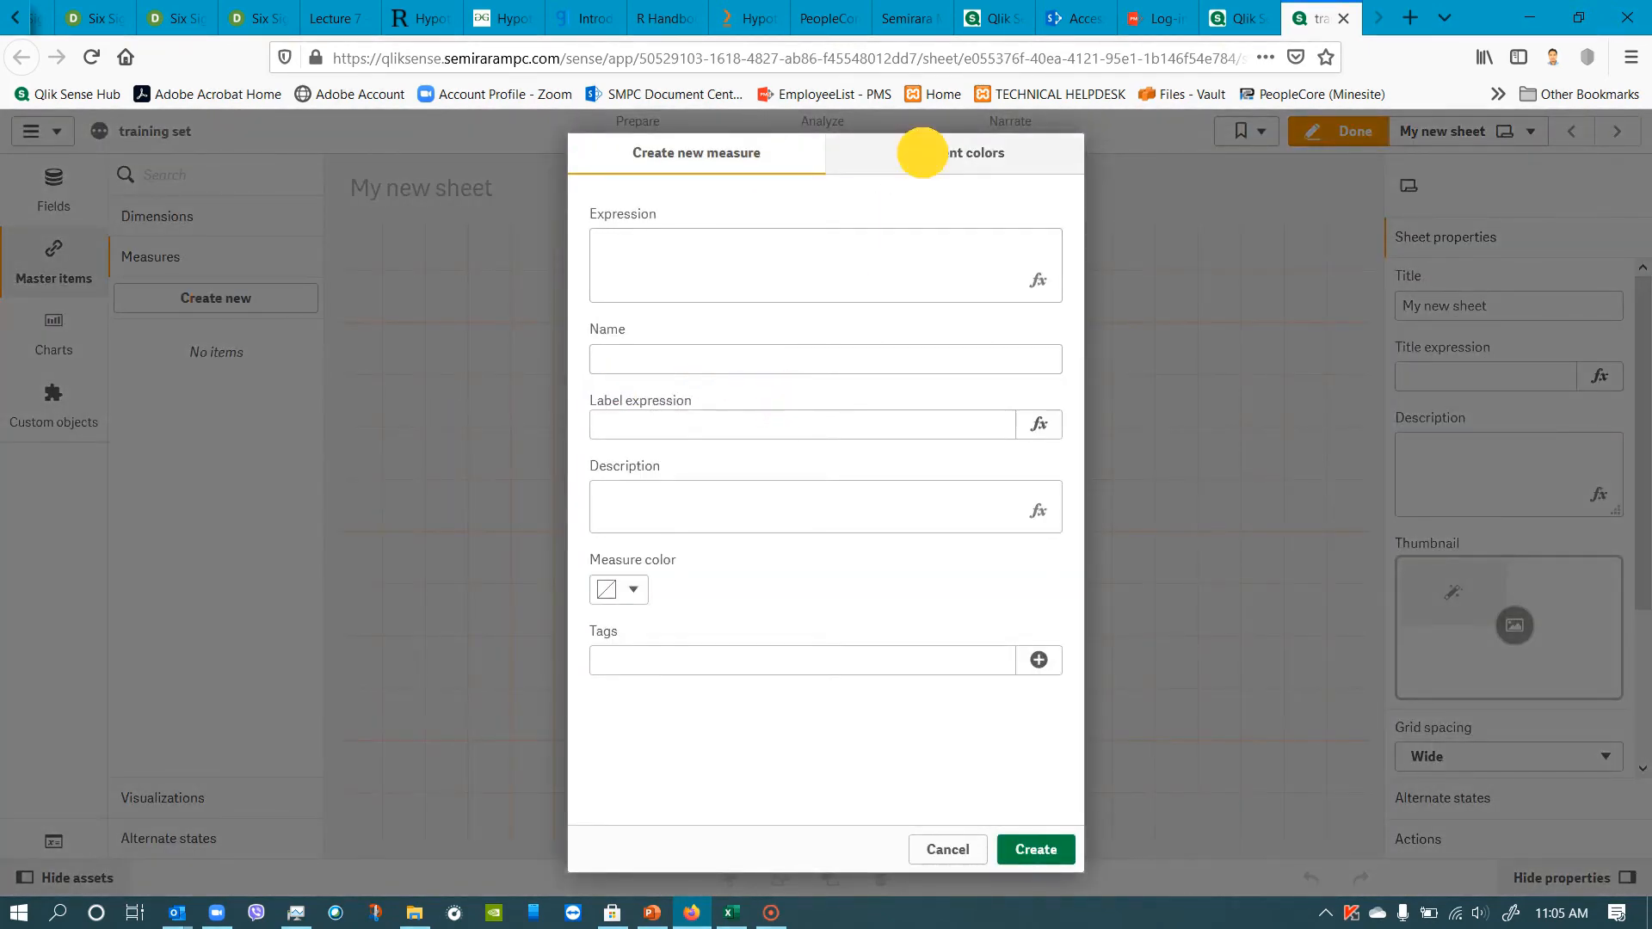
{"action": "left_click", "coordinate": [922, 152]}
{"action": "left_click", "coordinate": [742, 160]}
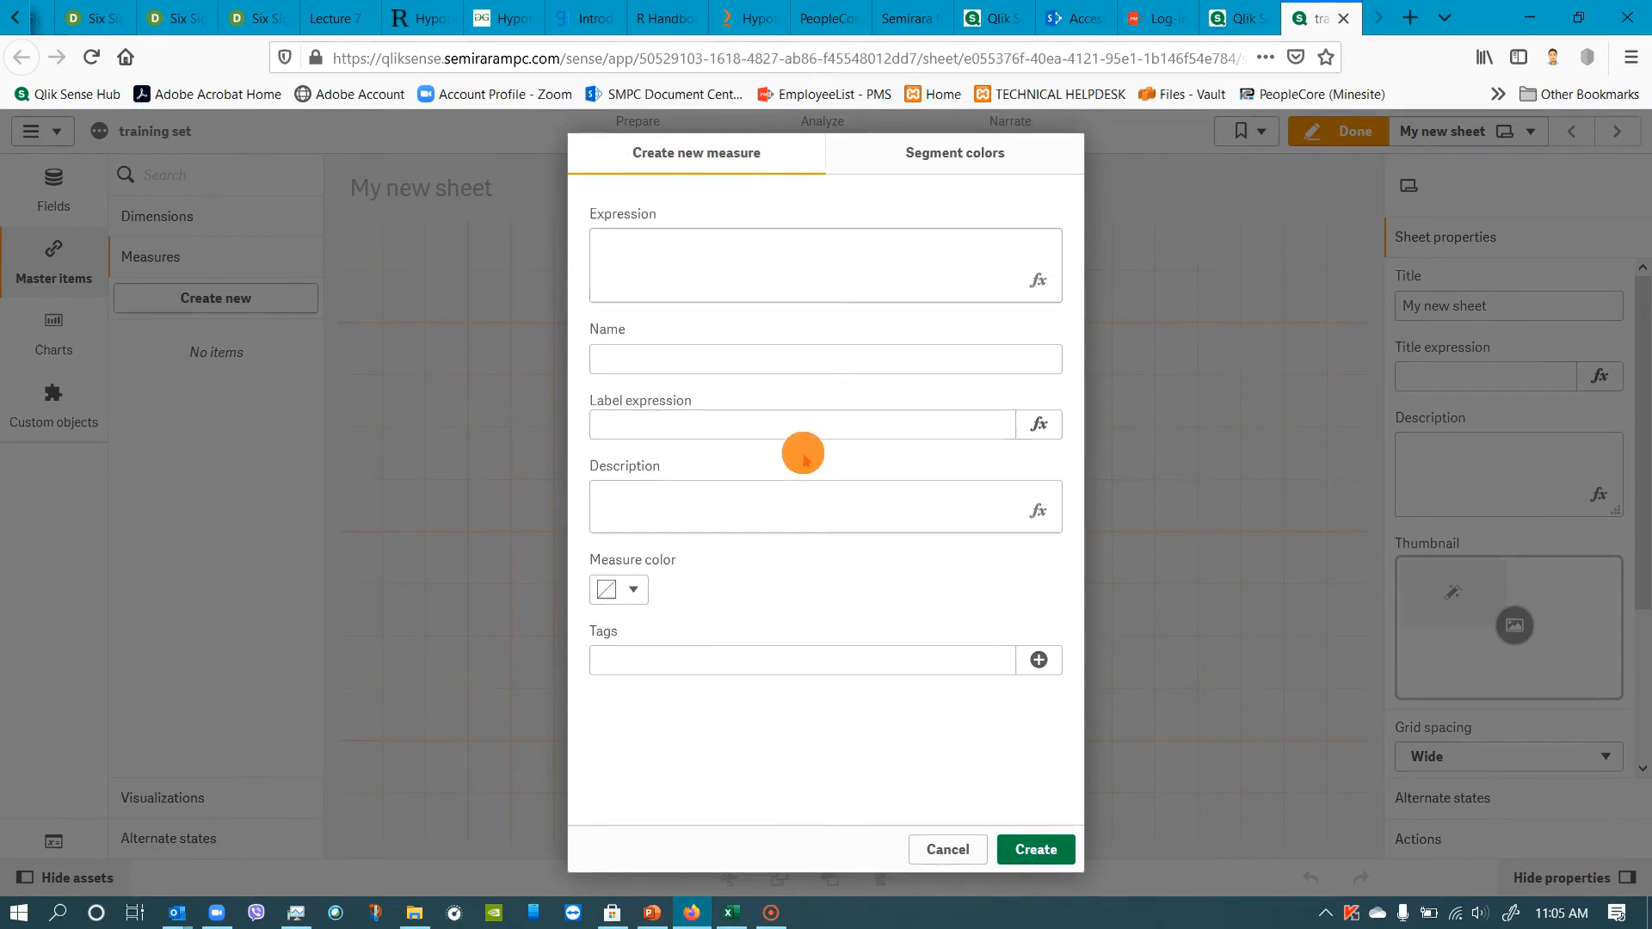
{"action": "left_click", "coordinate": [798, 415]}
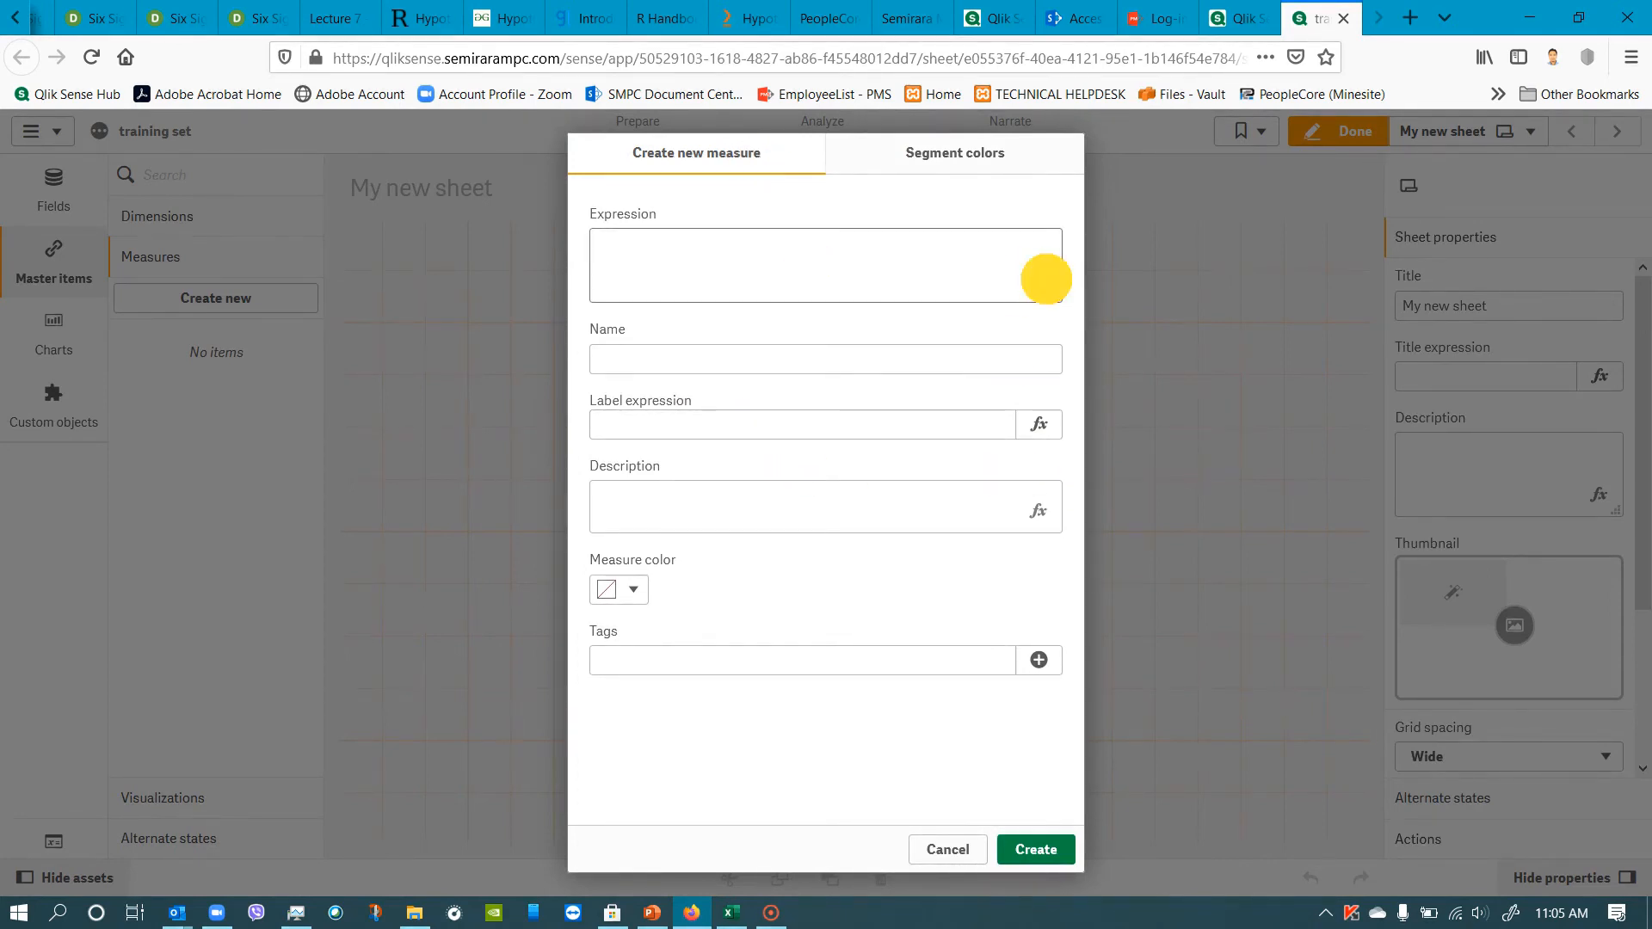
{"action": "left_click", "coordinate": [950, 281]}
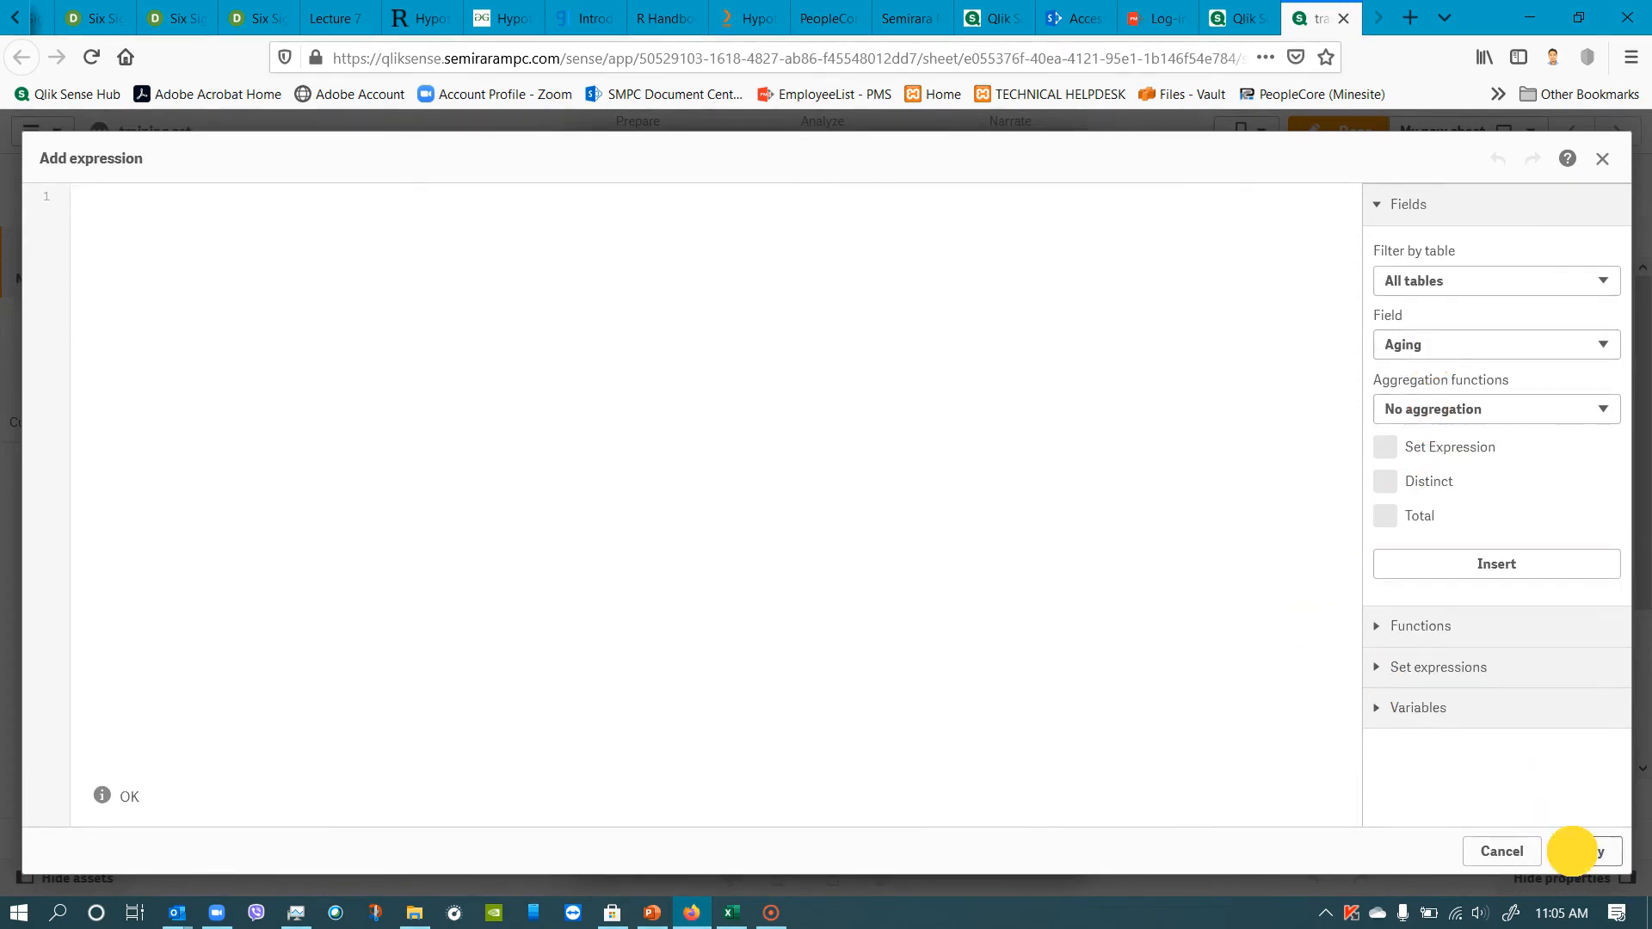
Build and apply the measure expression Sum(distinct total Aging), and name the measure Aging.
{"action": "left_click", "coordinate": [1571, 852]}
{"action": "left_click", "coordinate": [1394, 339]}
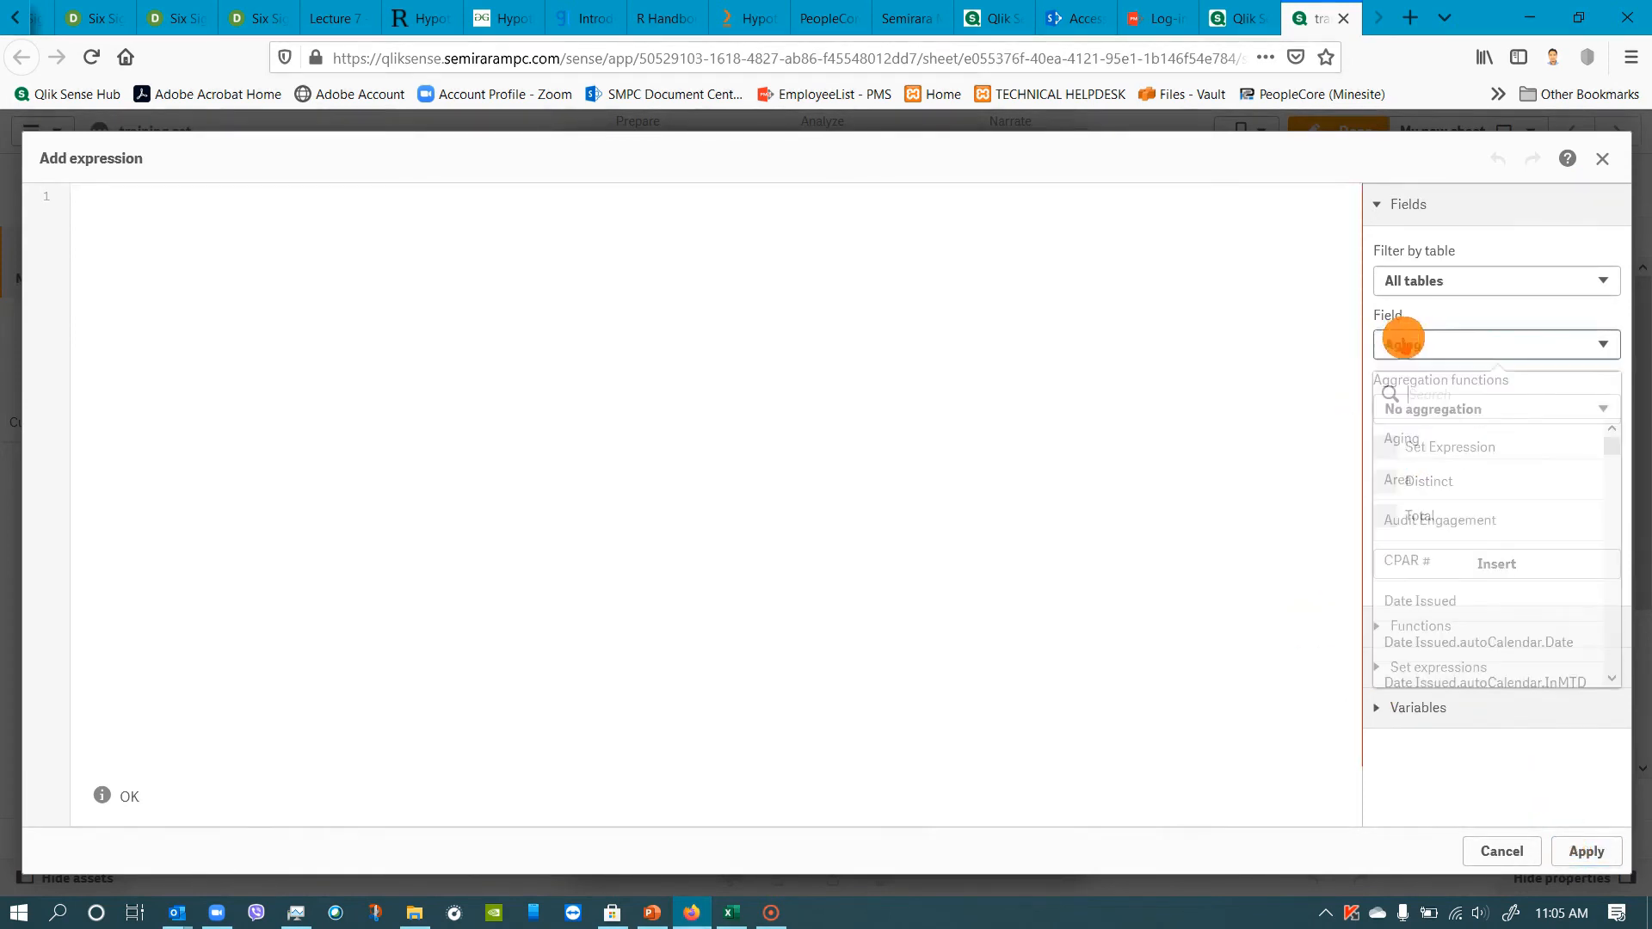
{"action": "left_click", "coordinate": [1428, 349]}
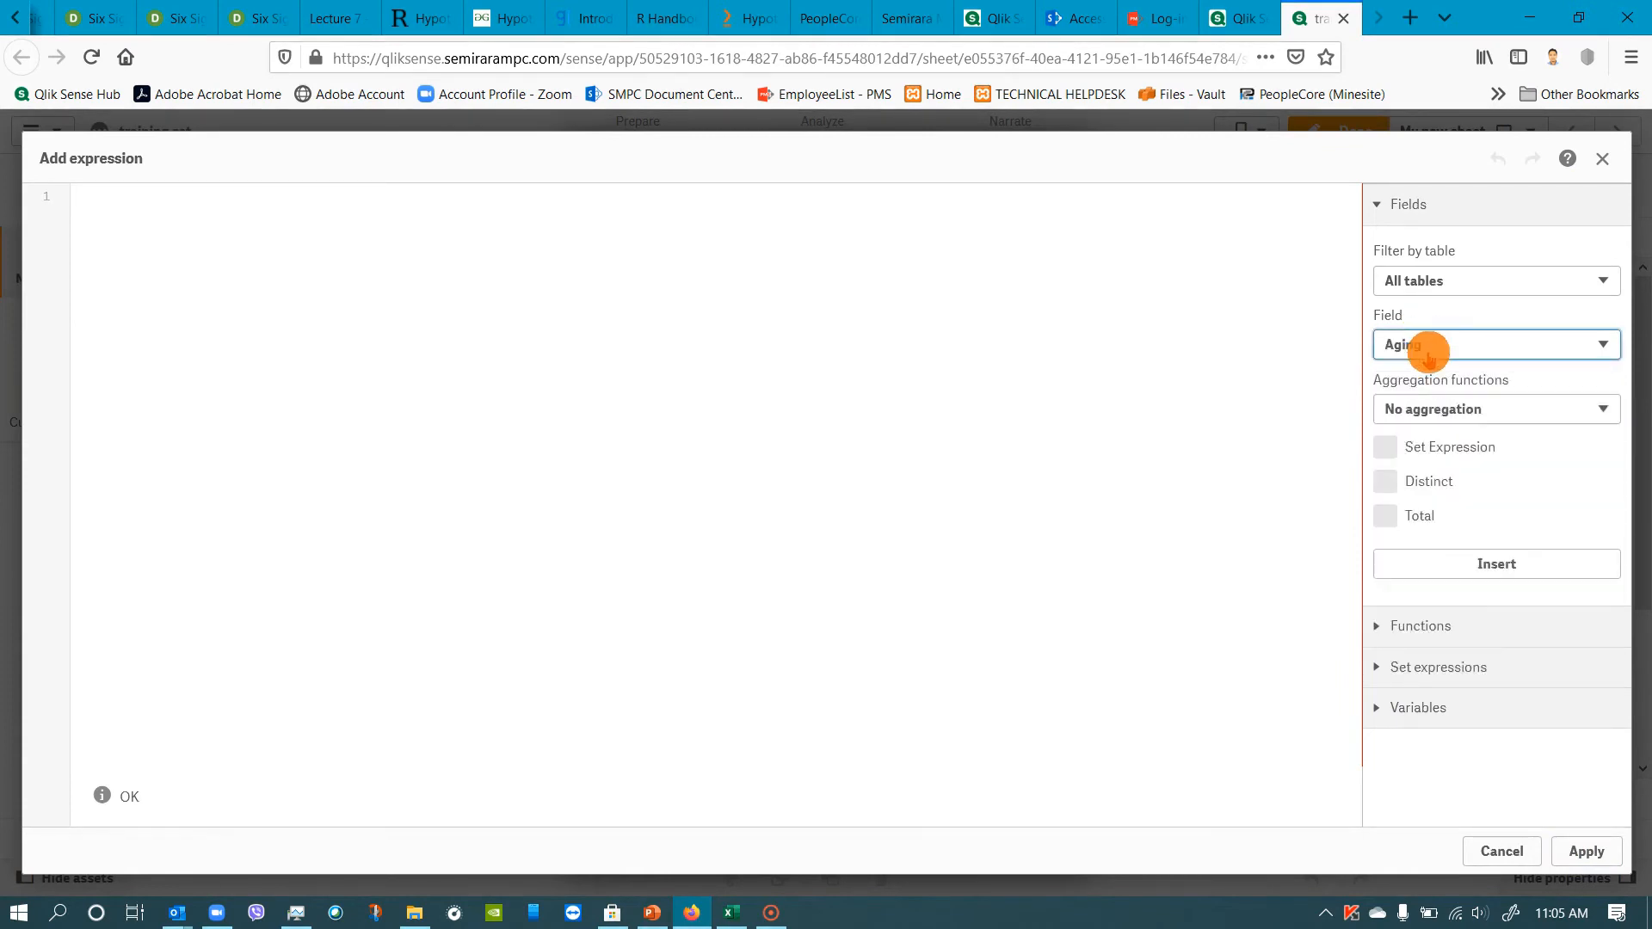
{"action": "left_click", "coordinate": [1432, 420]}
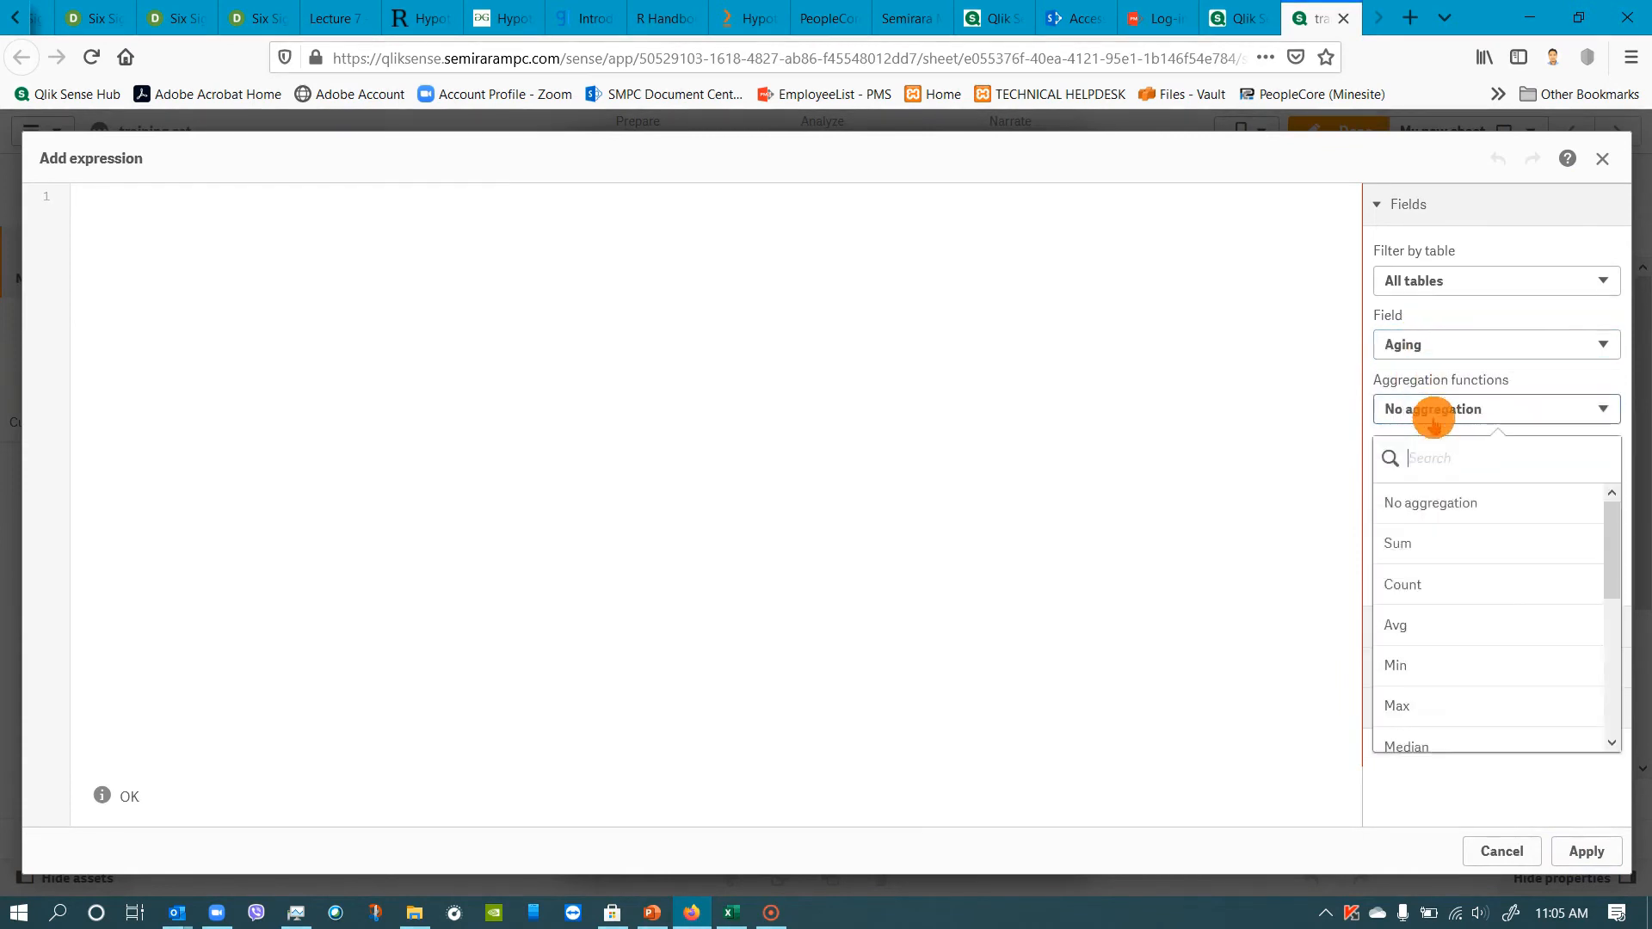
{"action": "left_click", "coordinate": [1416, 595]}
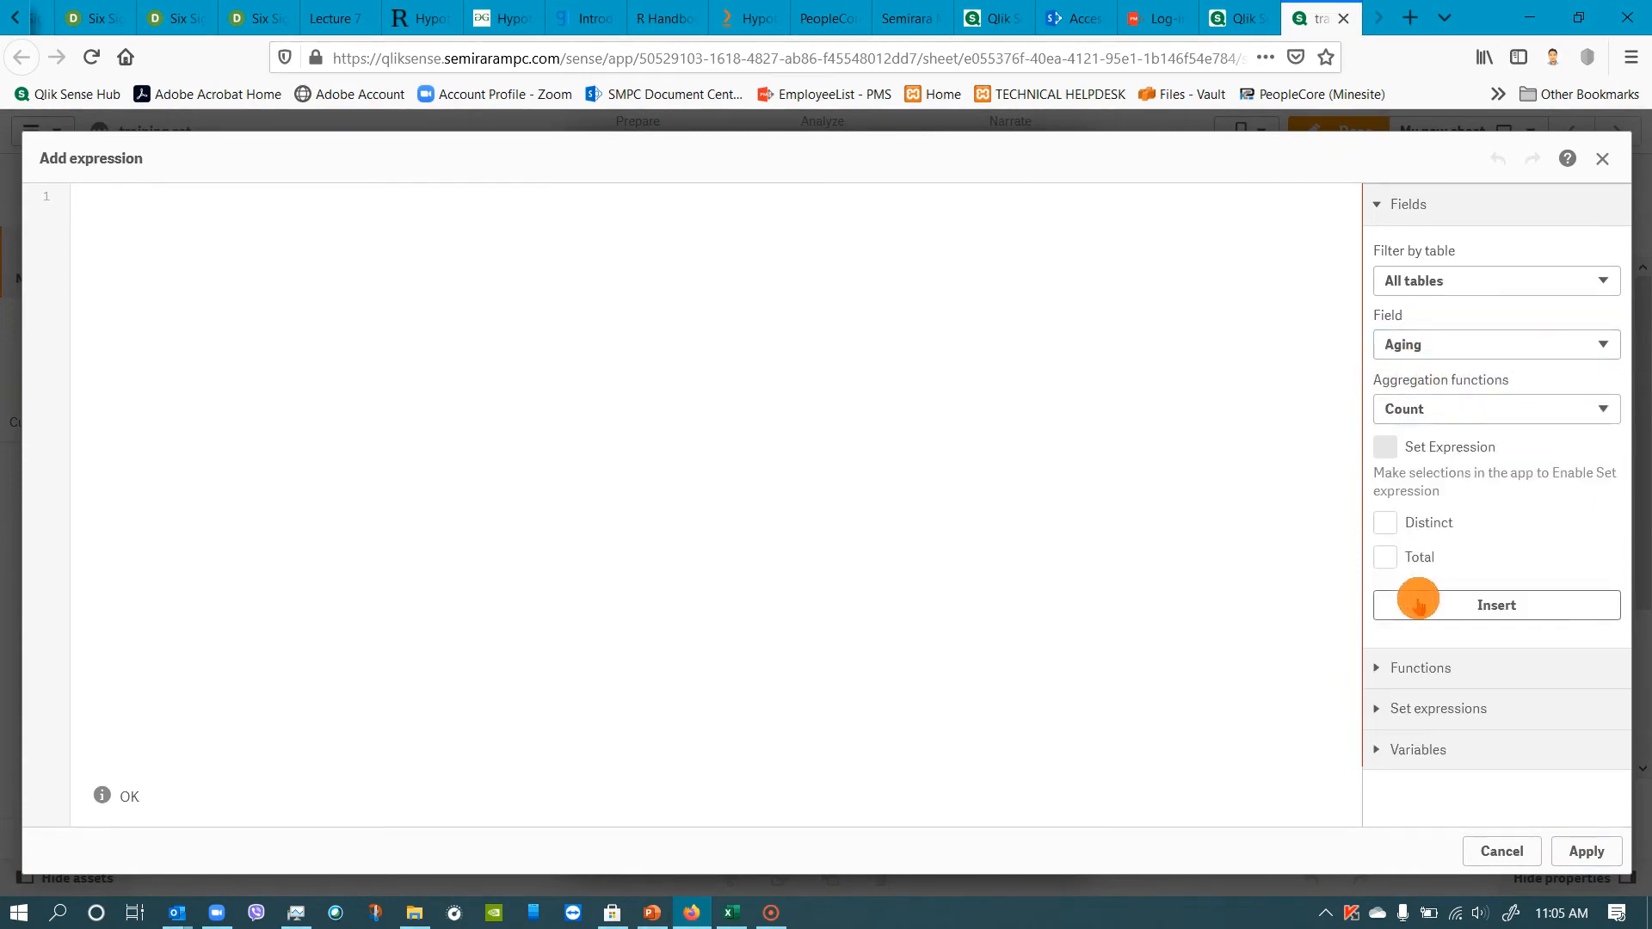
{"action": "left_click", "coordinate": [1399, 527]}
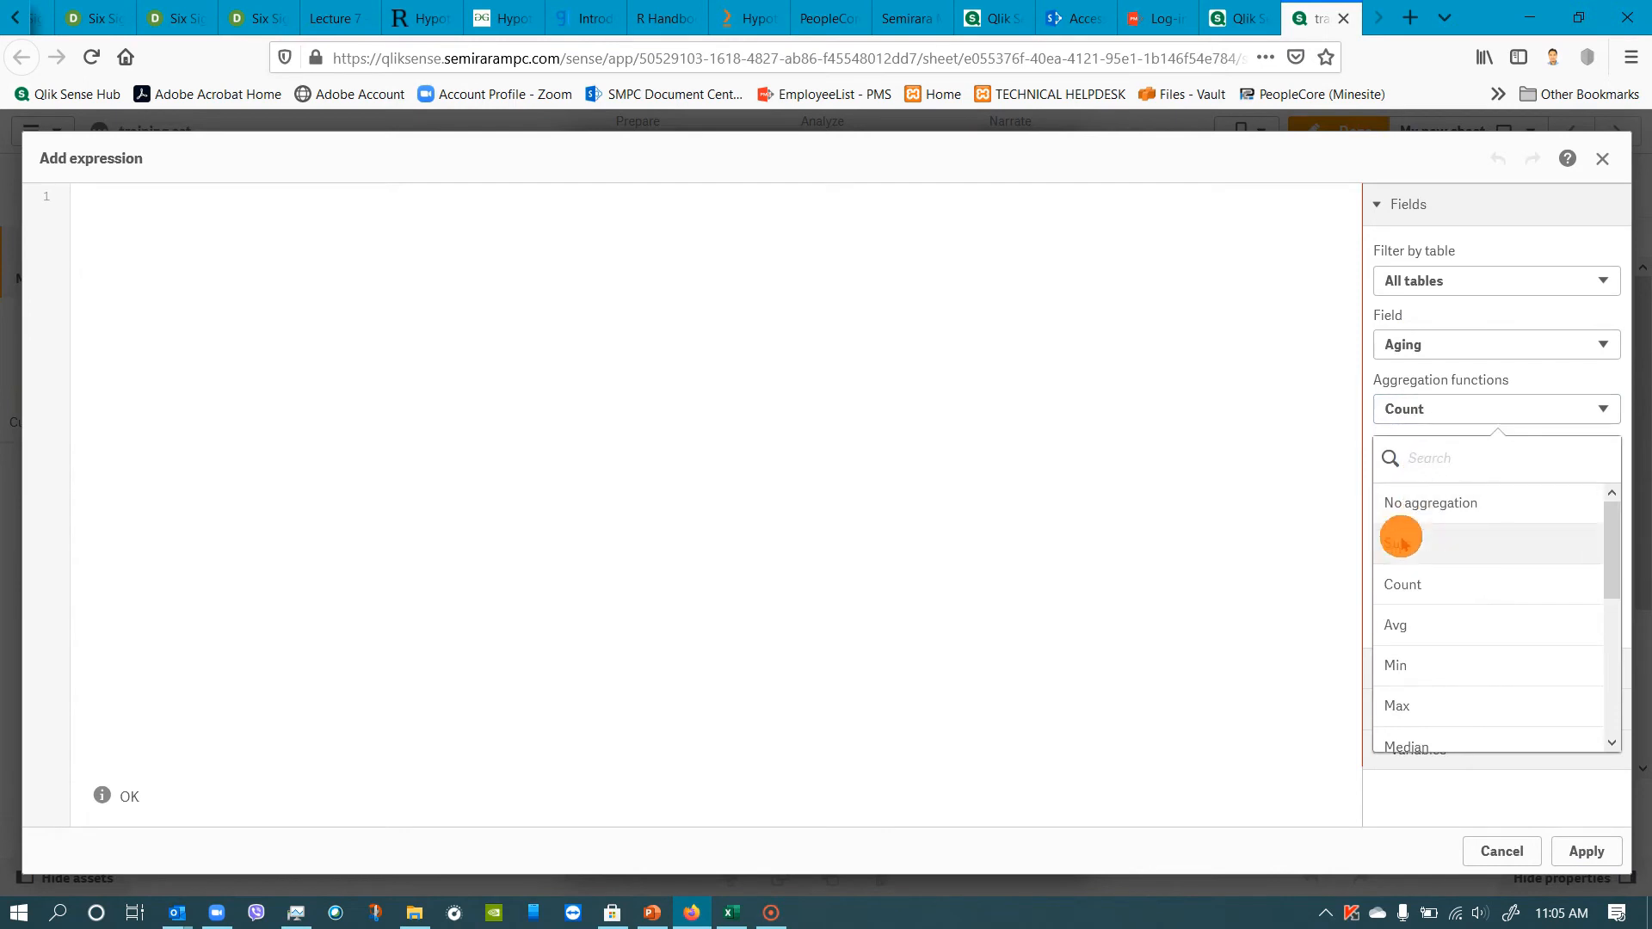
{"action": "left_click", "coordinate": [1393, 543]}
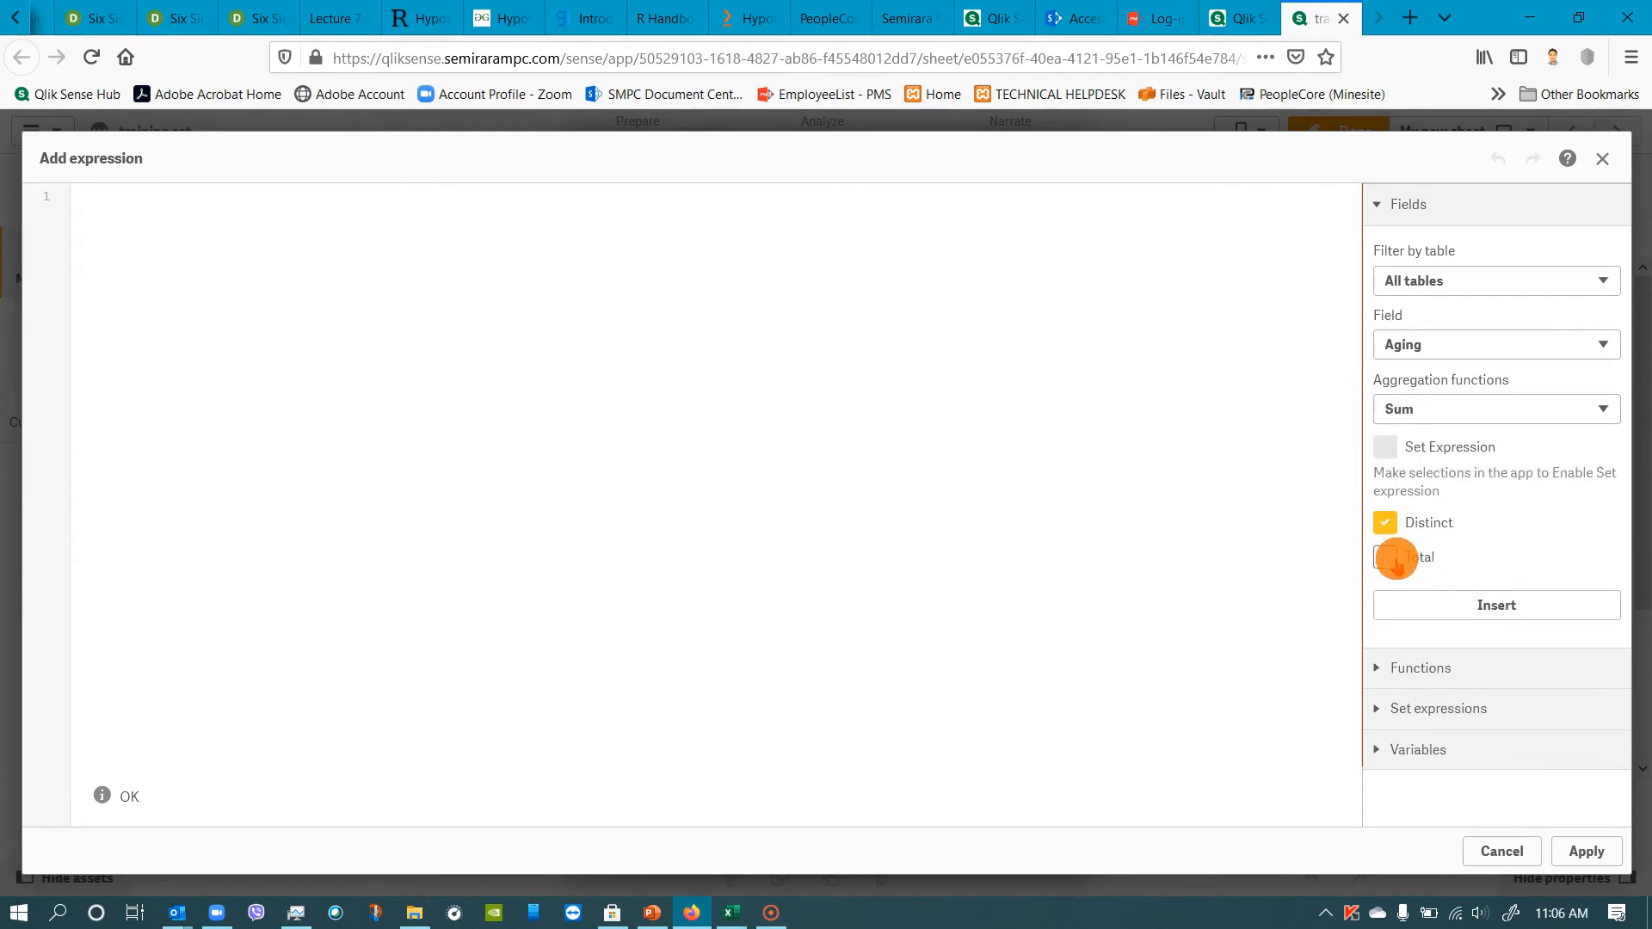
{"action": "left_click", "coordinate": [1386, 558]}
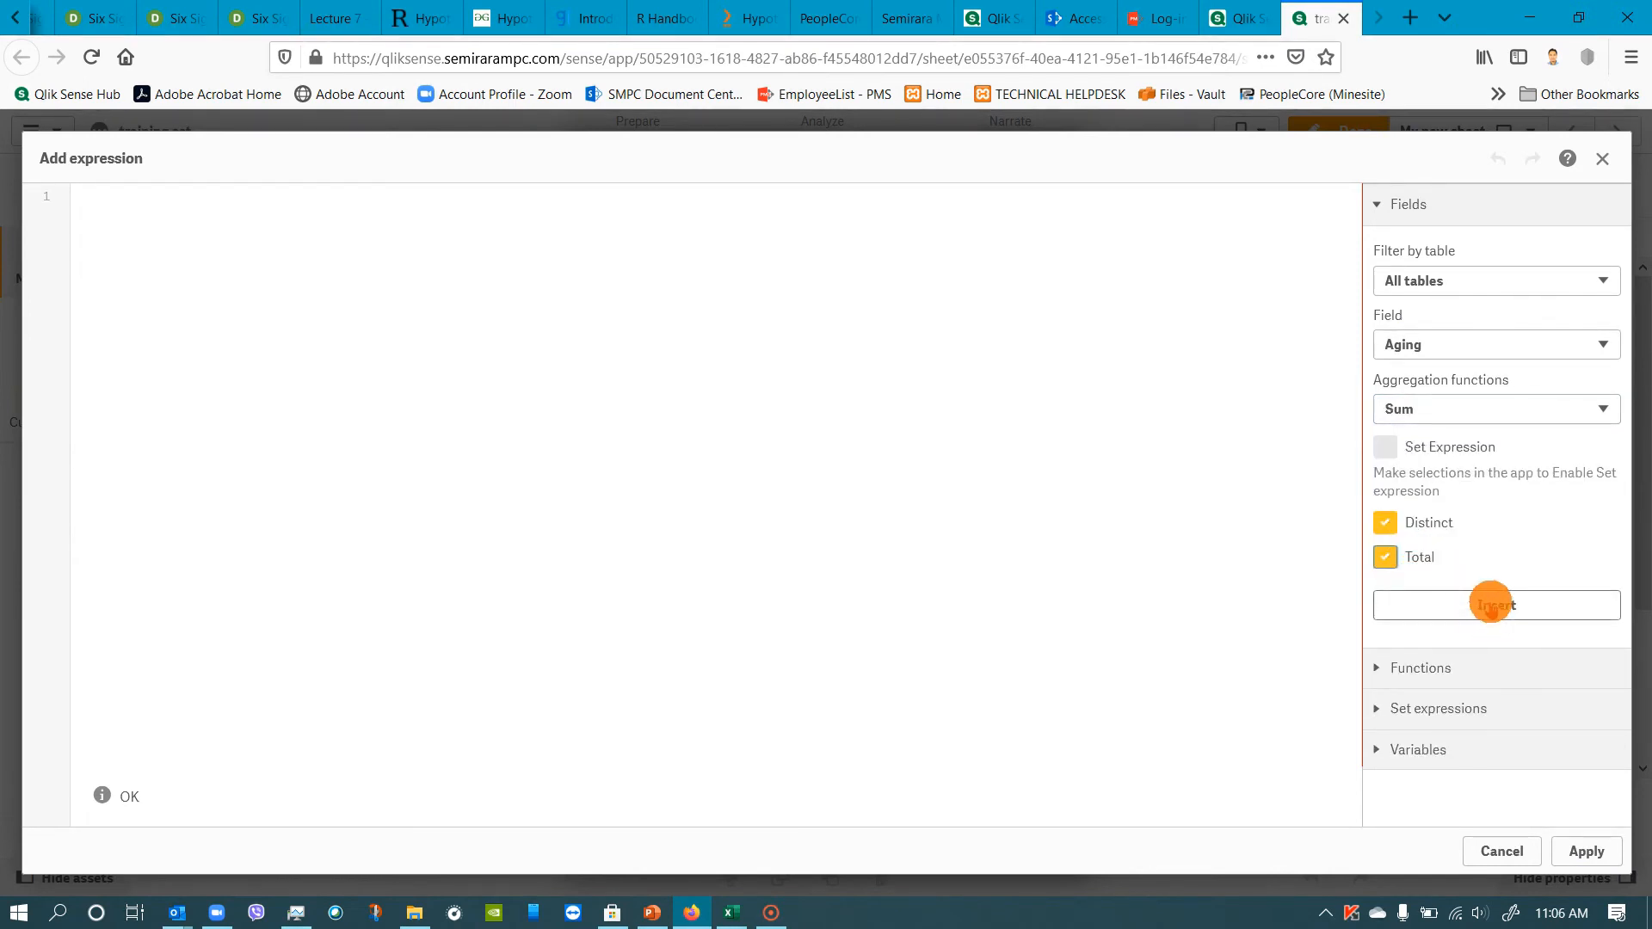
{"action": "left_click", "coordinate": [1491, 605]}
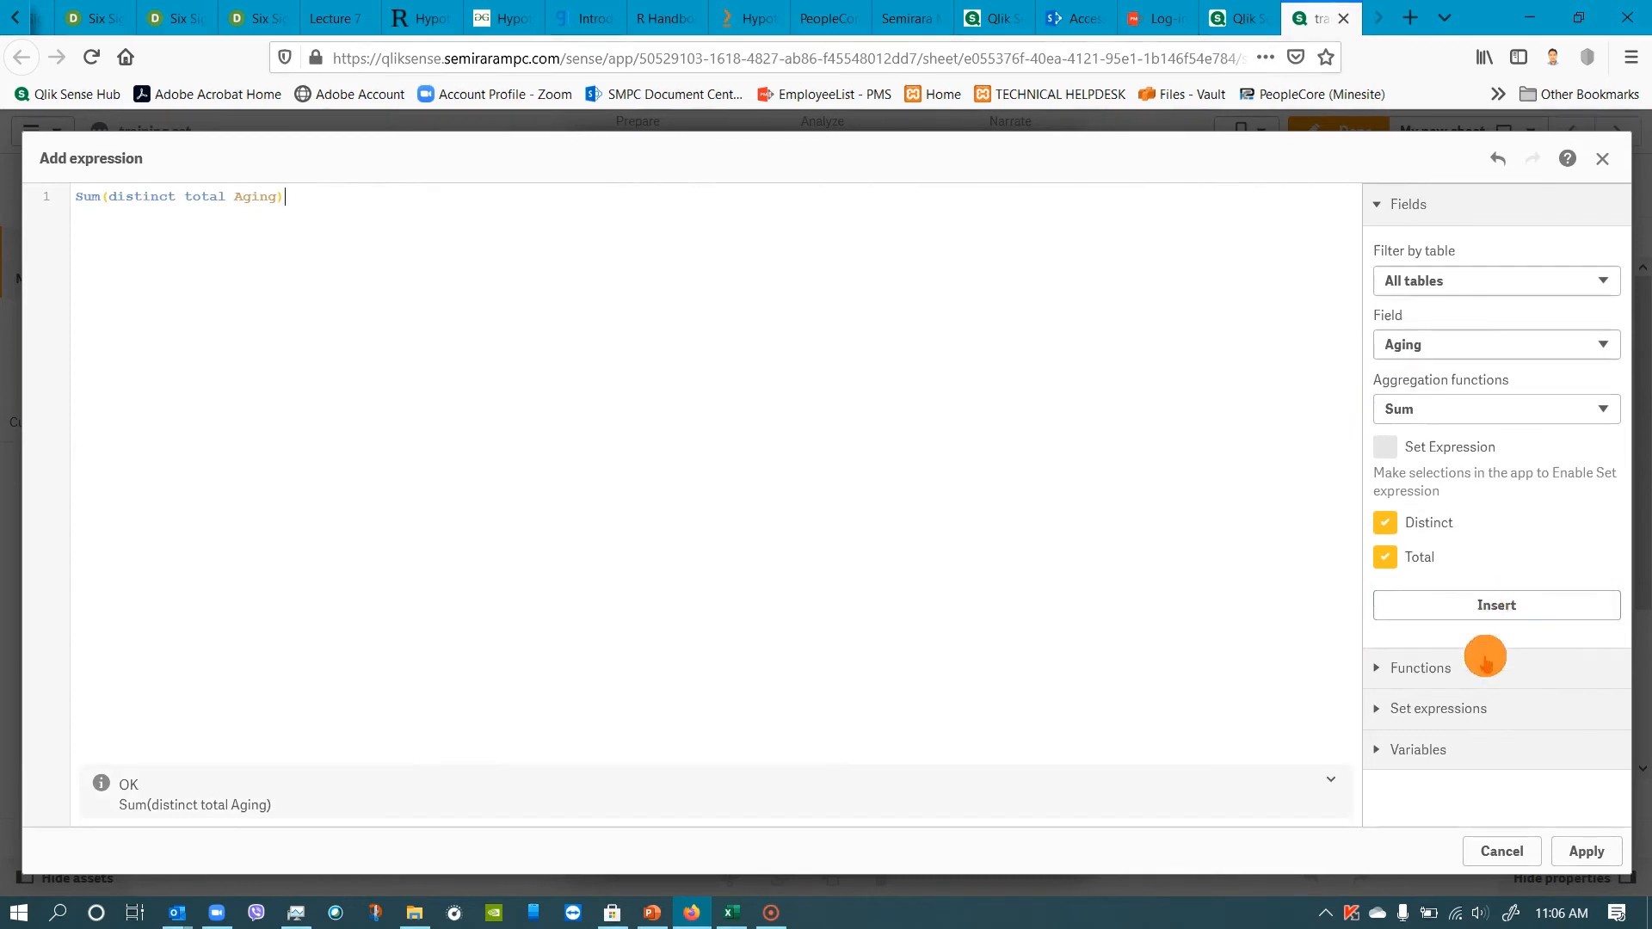
{"action": "left_click", "coordinate": [1586, 852]}
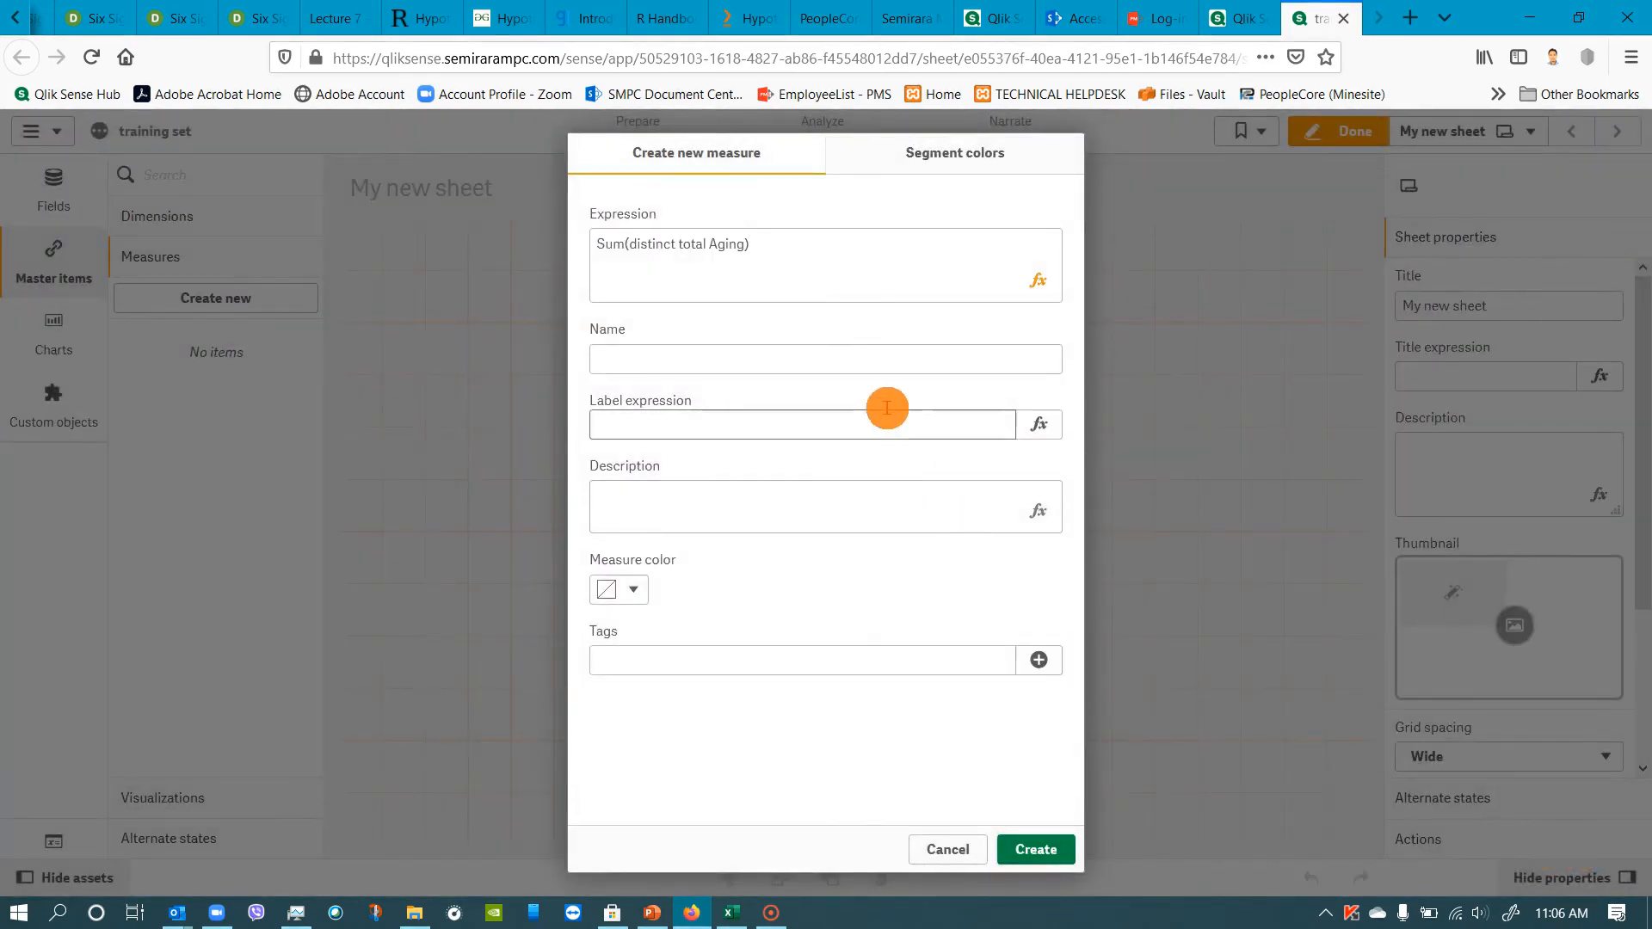
{"action": "left_click", "coordinate": [840, 364]}
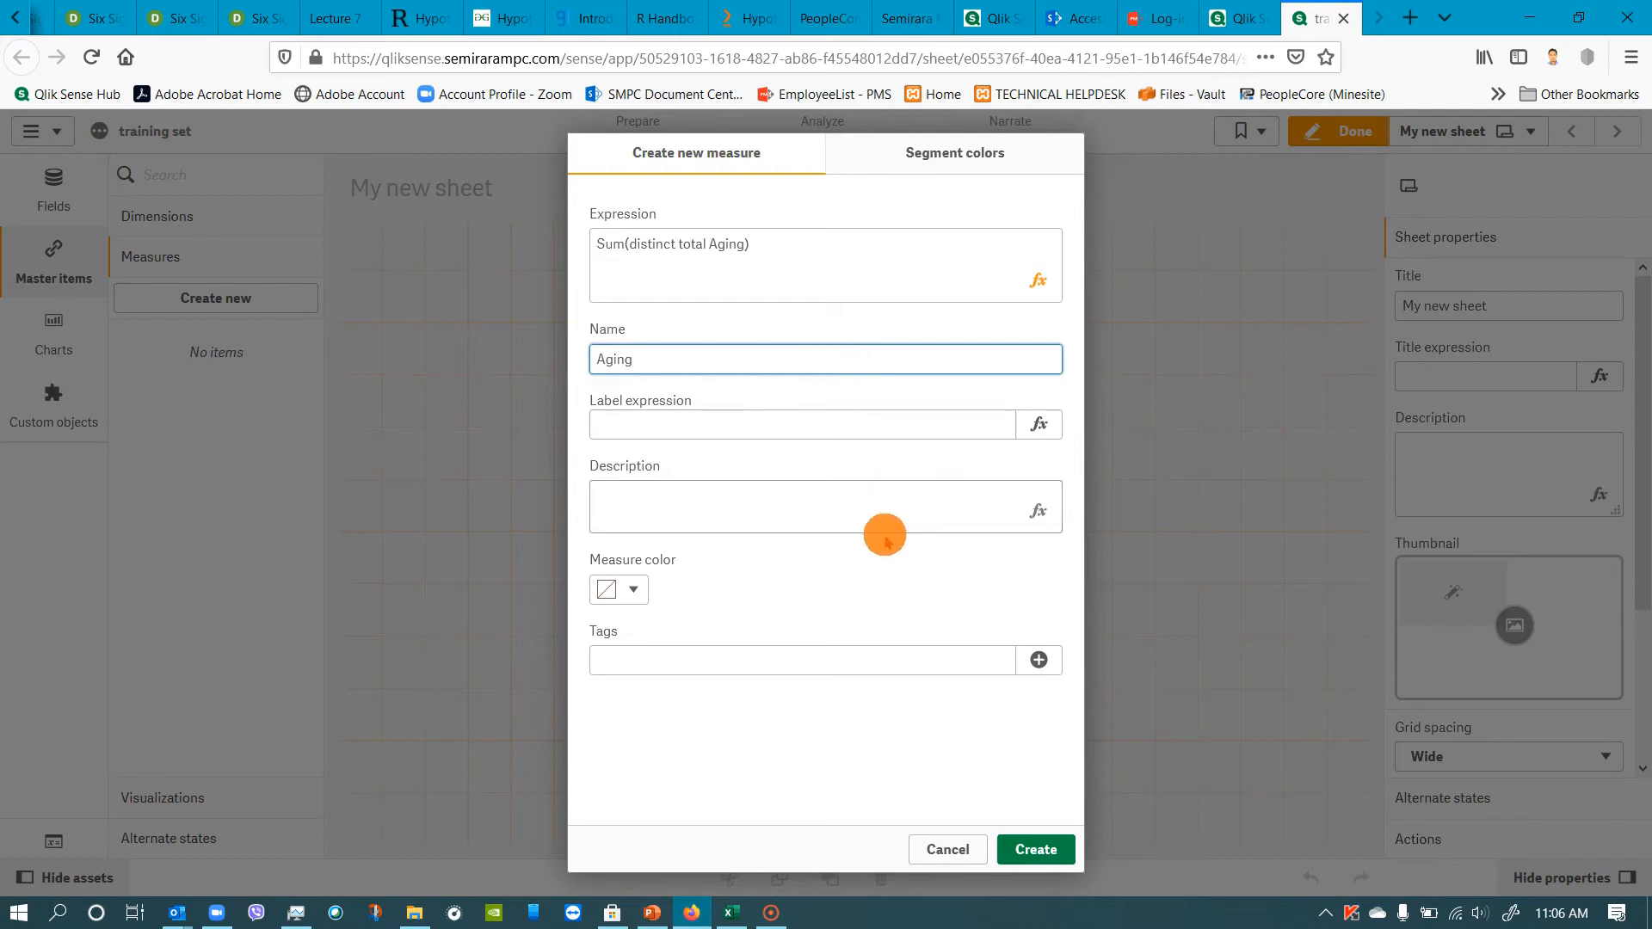
Enter Aging as the label expression of the new master measure and create the measure.
{"action": "left_click", "coordinate": [658, 420]}
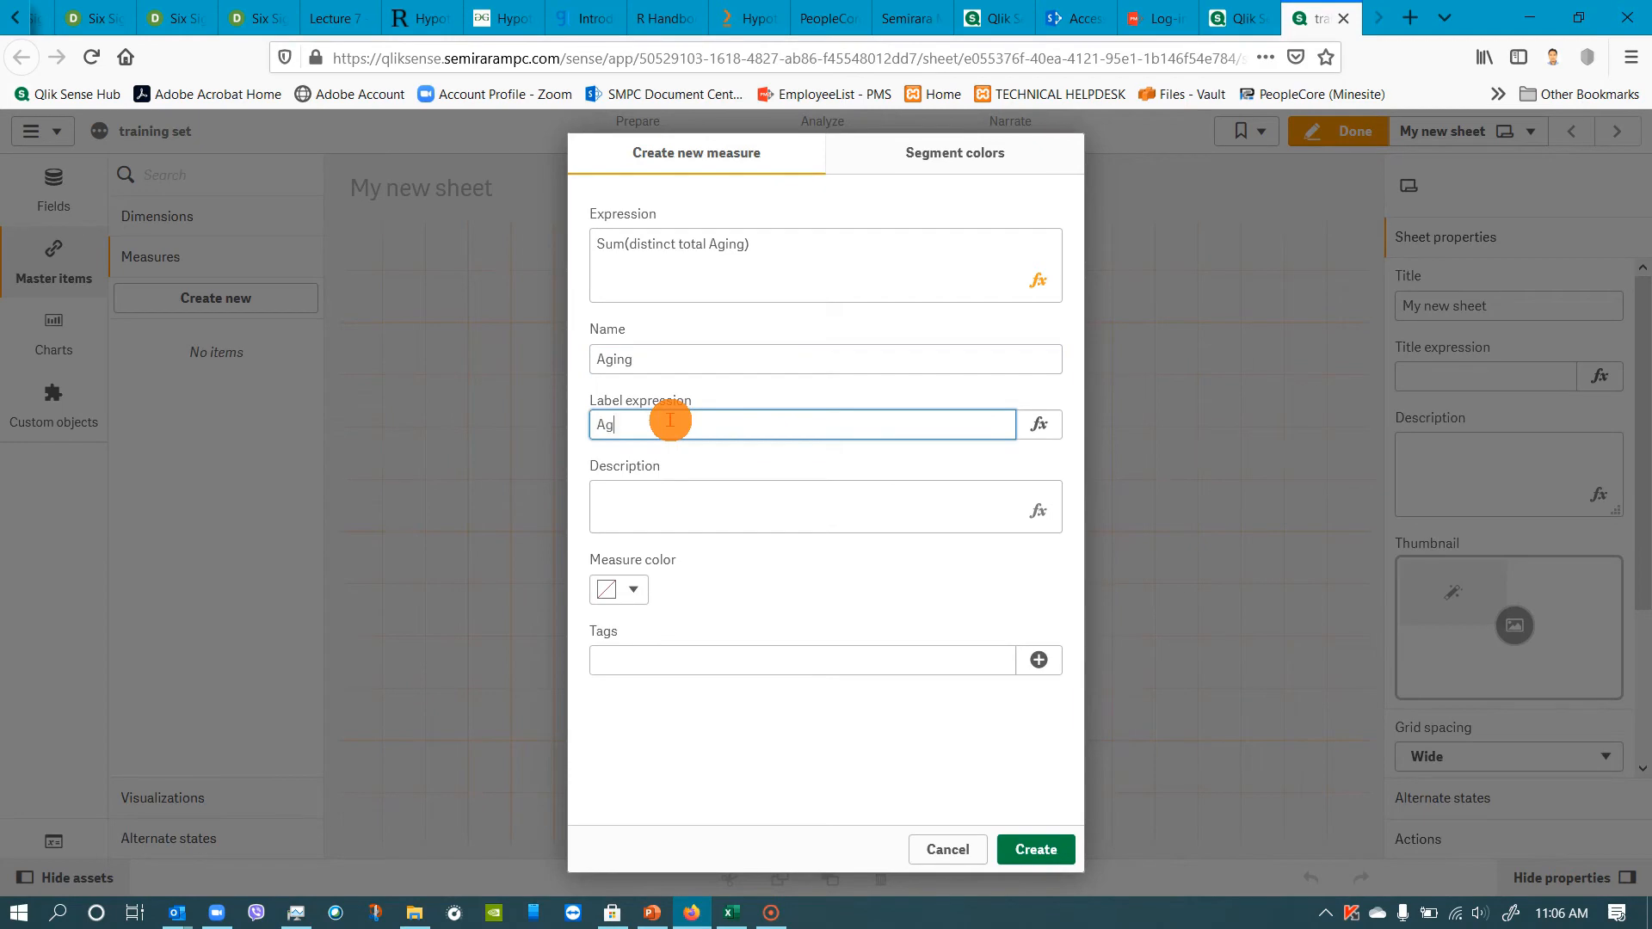
{"action": "left_click", "coordinate": [1037, 850]}
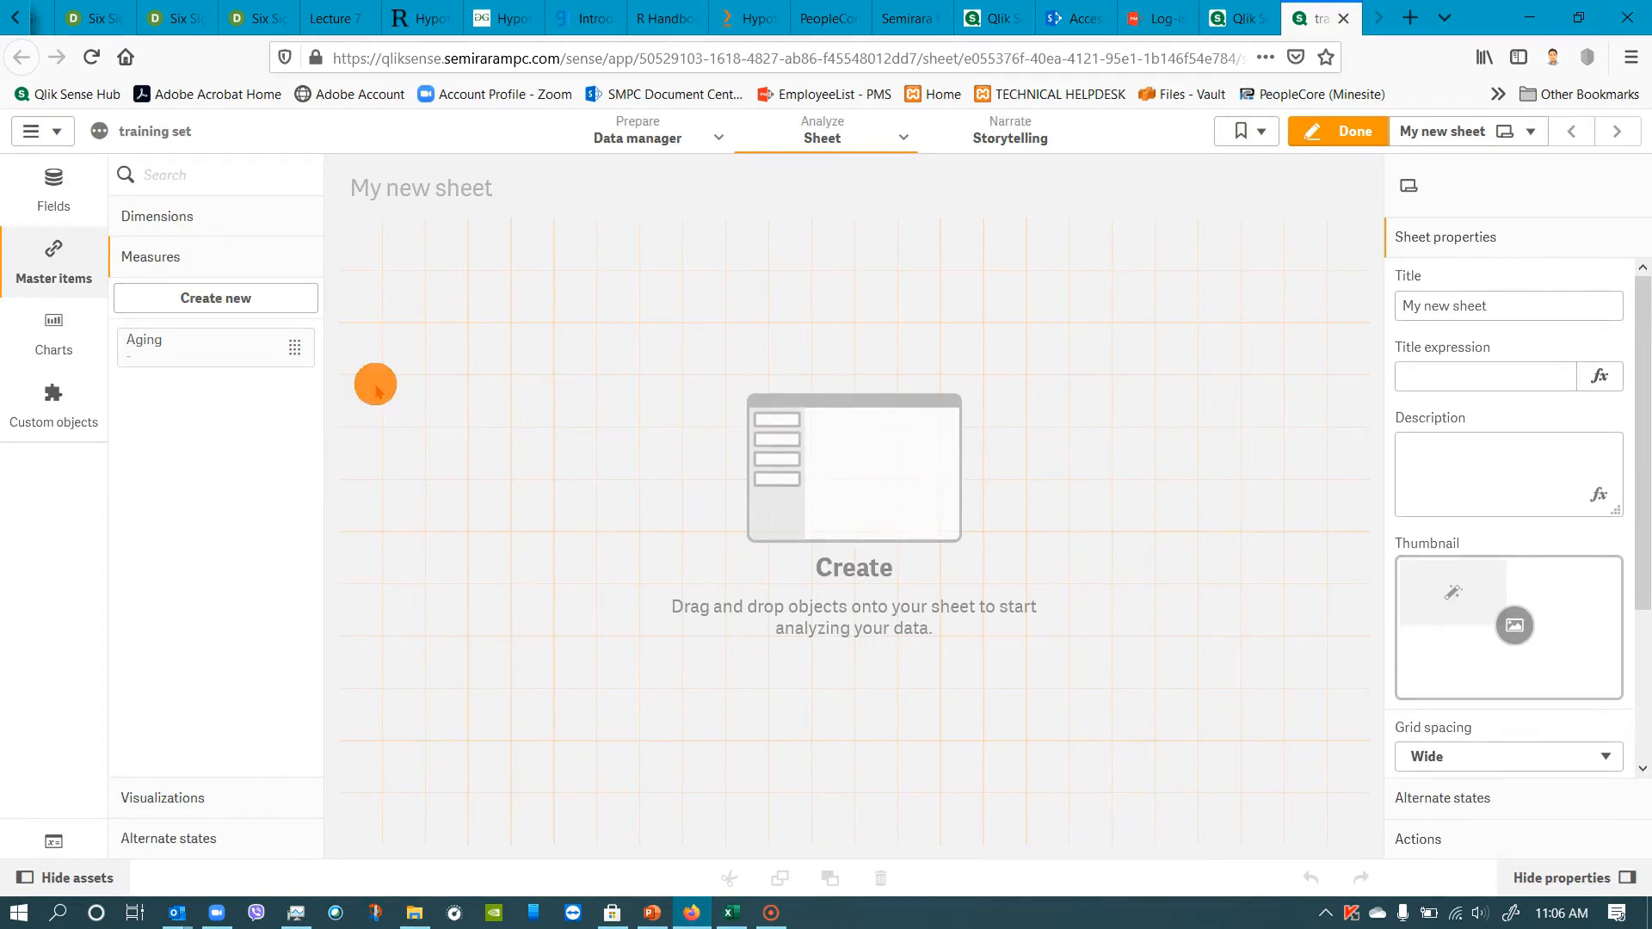
Place the Department master dimension on the sheet and add the Aging master measure to the same chart.
{"action": "left_click", "coordinate": [213, 220]}
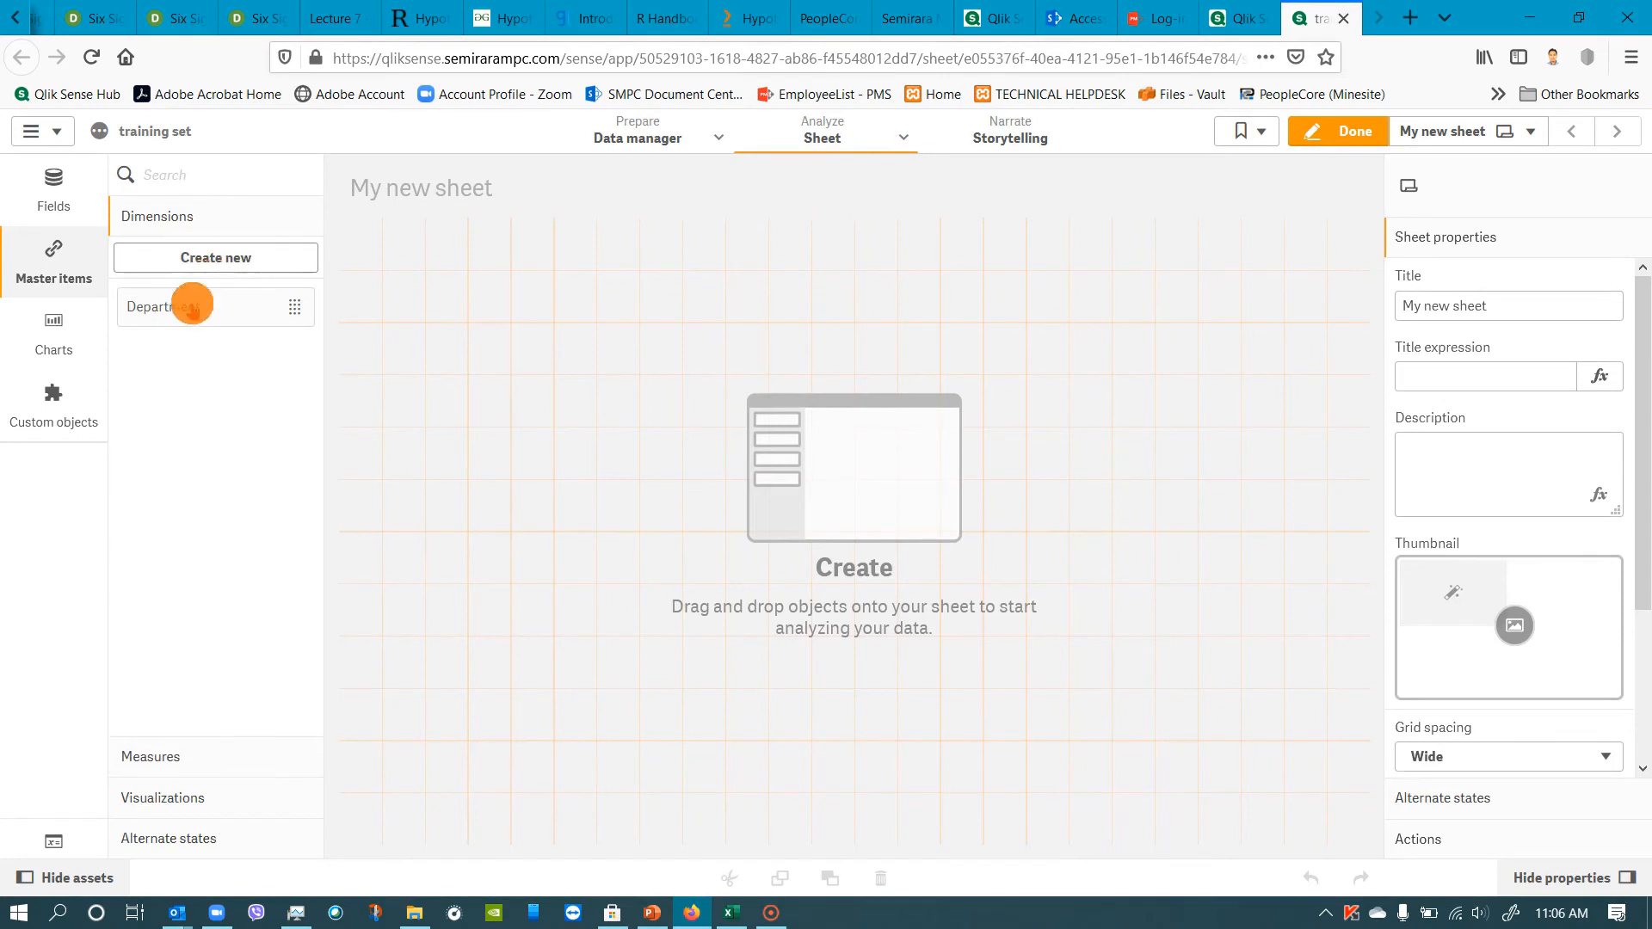
{"action": "left_click_drag", "start_coordinate": [191, 307], "coordinate": [524, 360]}
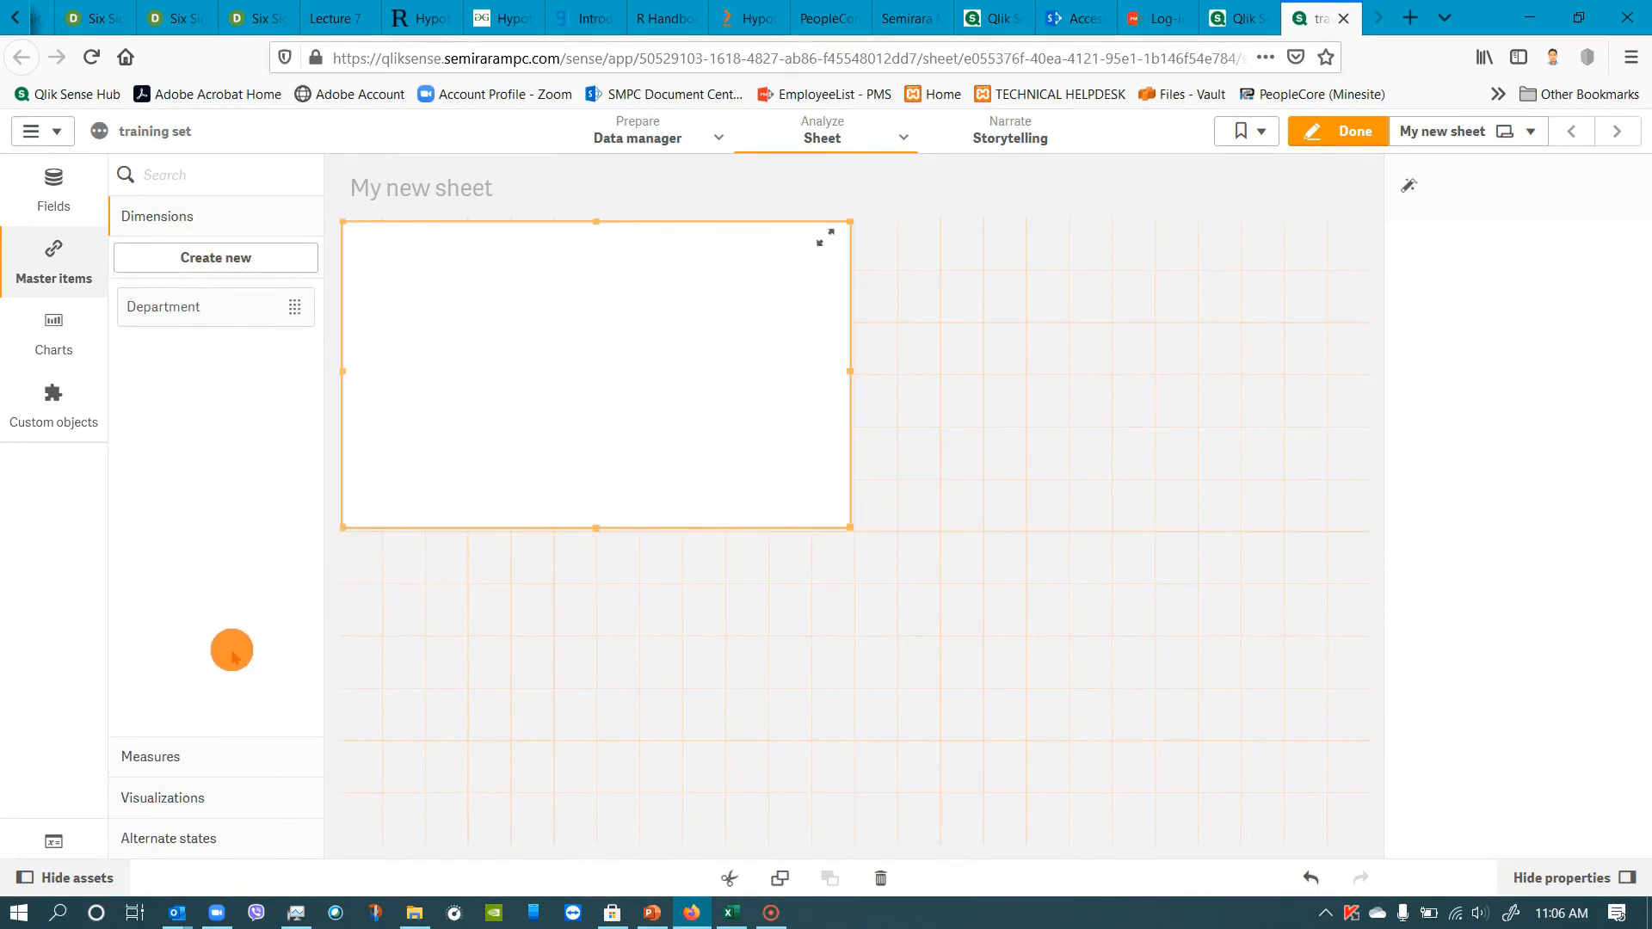
{"action": "left_click", "coordinate": [185, 751]}
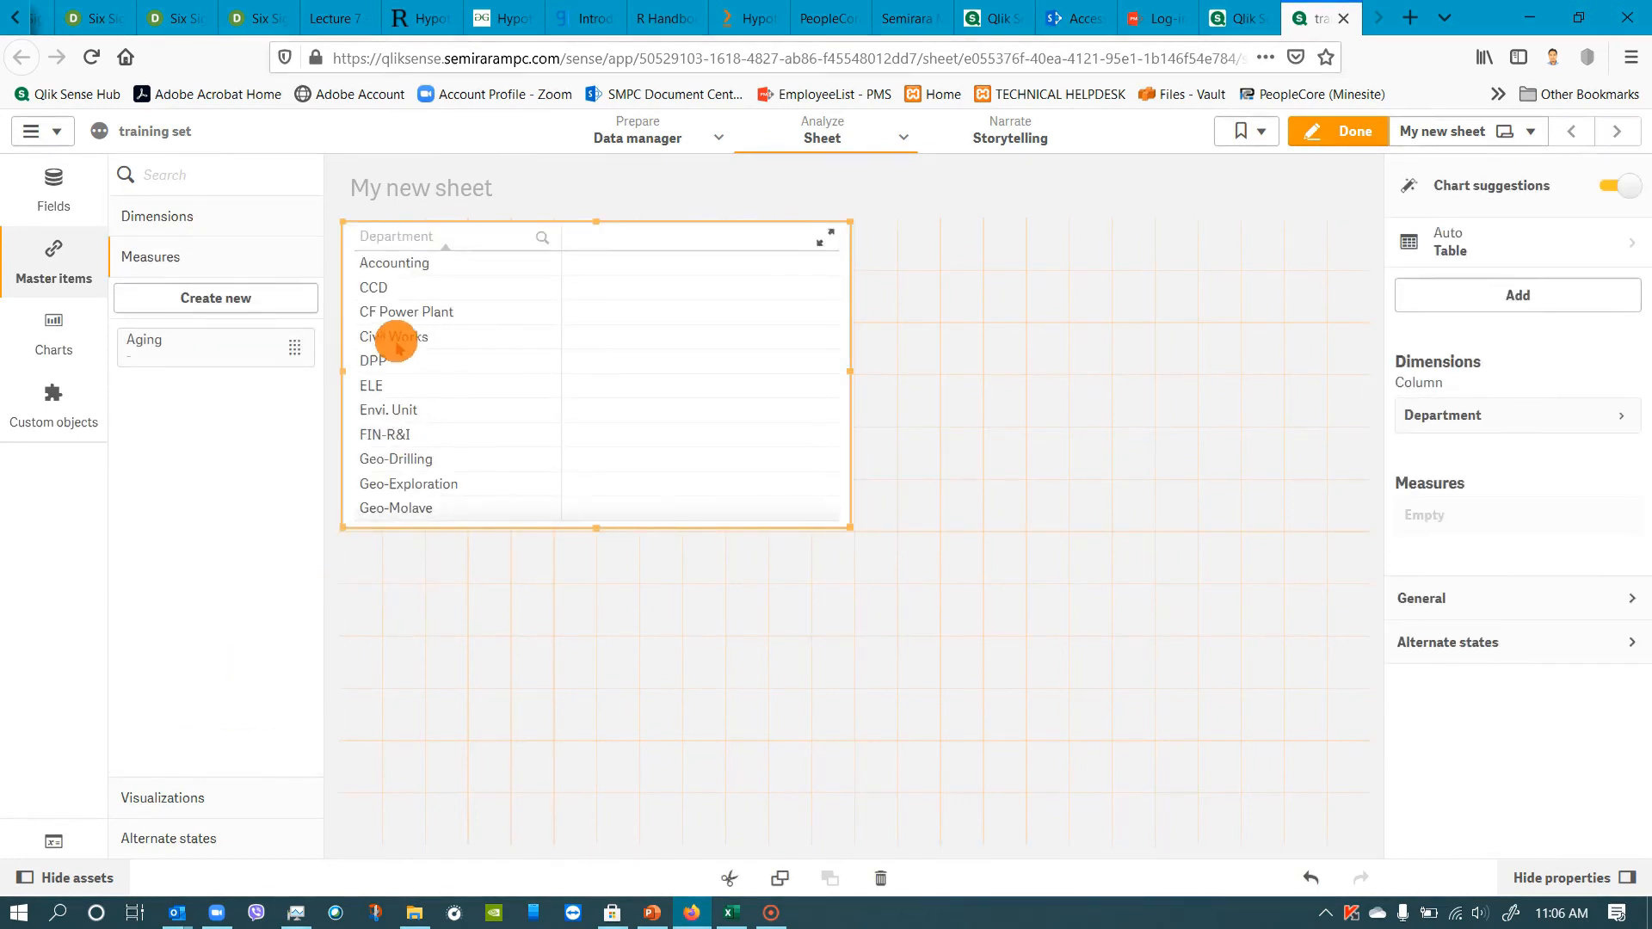
{"action": "left_click_drag", "start_coordinate": [206, 343], "coordinate": [534, 417]}
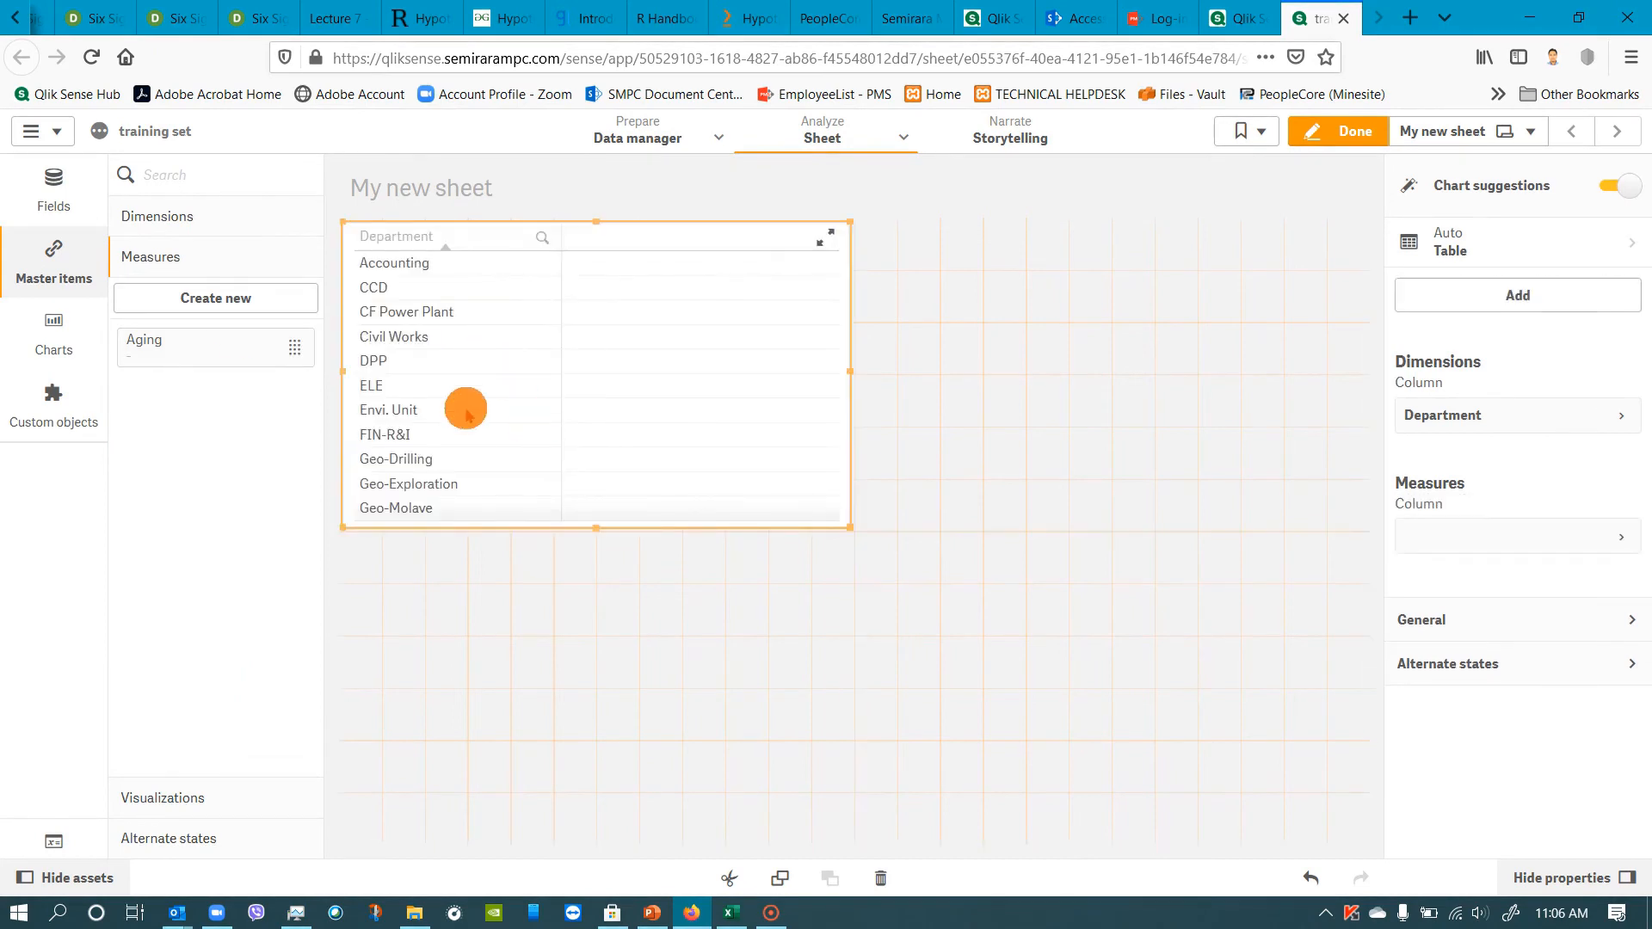
{"action": "left_click", "coordinate": [184, 799]}
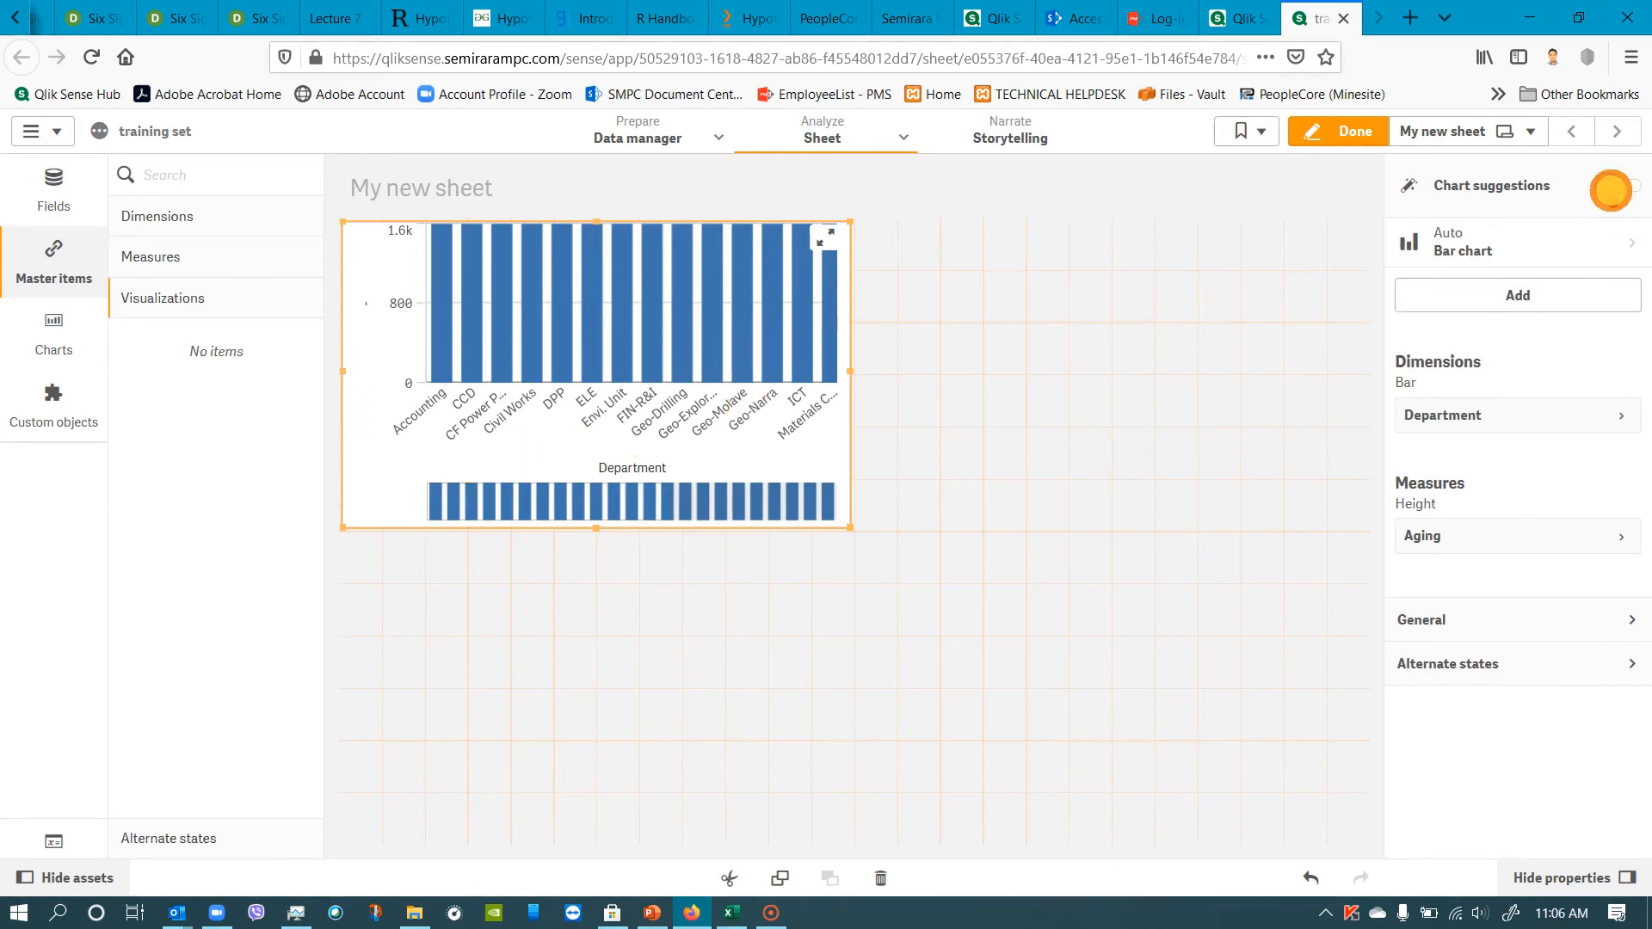
Turn off chart suggestions for the Department chart and look through its data and appearance properties.
{"action": "left_click", "coordinate": [1612, 188]}
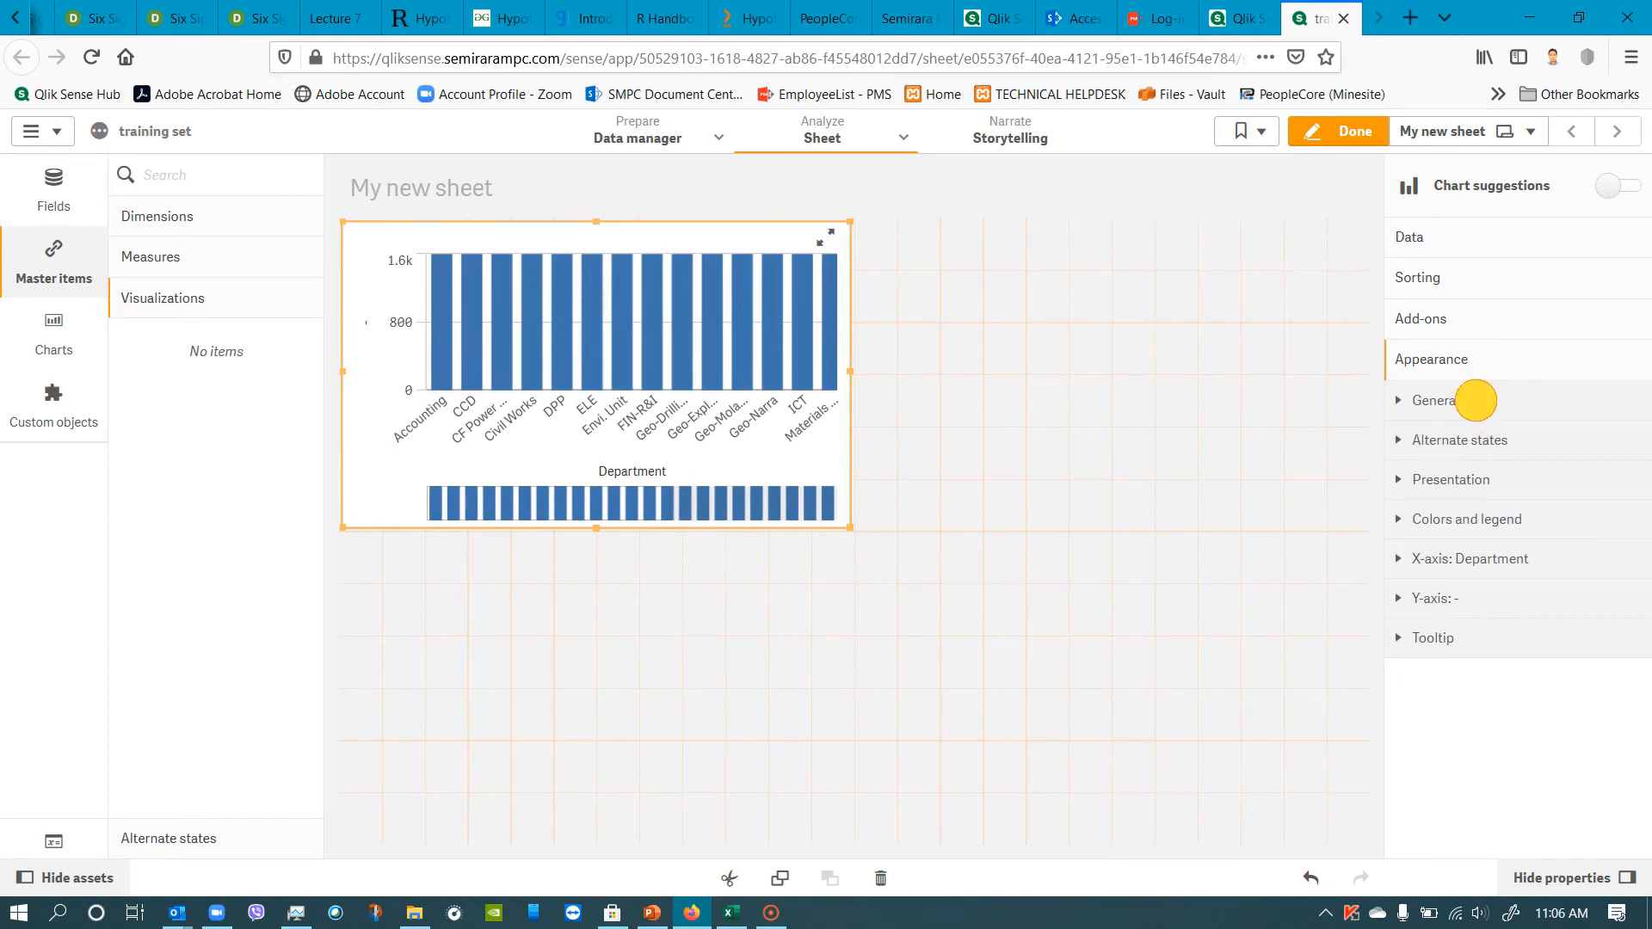
{"action": "left_click", "coordinate": [1476, 401]}
{"action": "left_click", "coordinate": [1484, 394]}
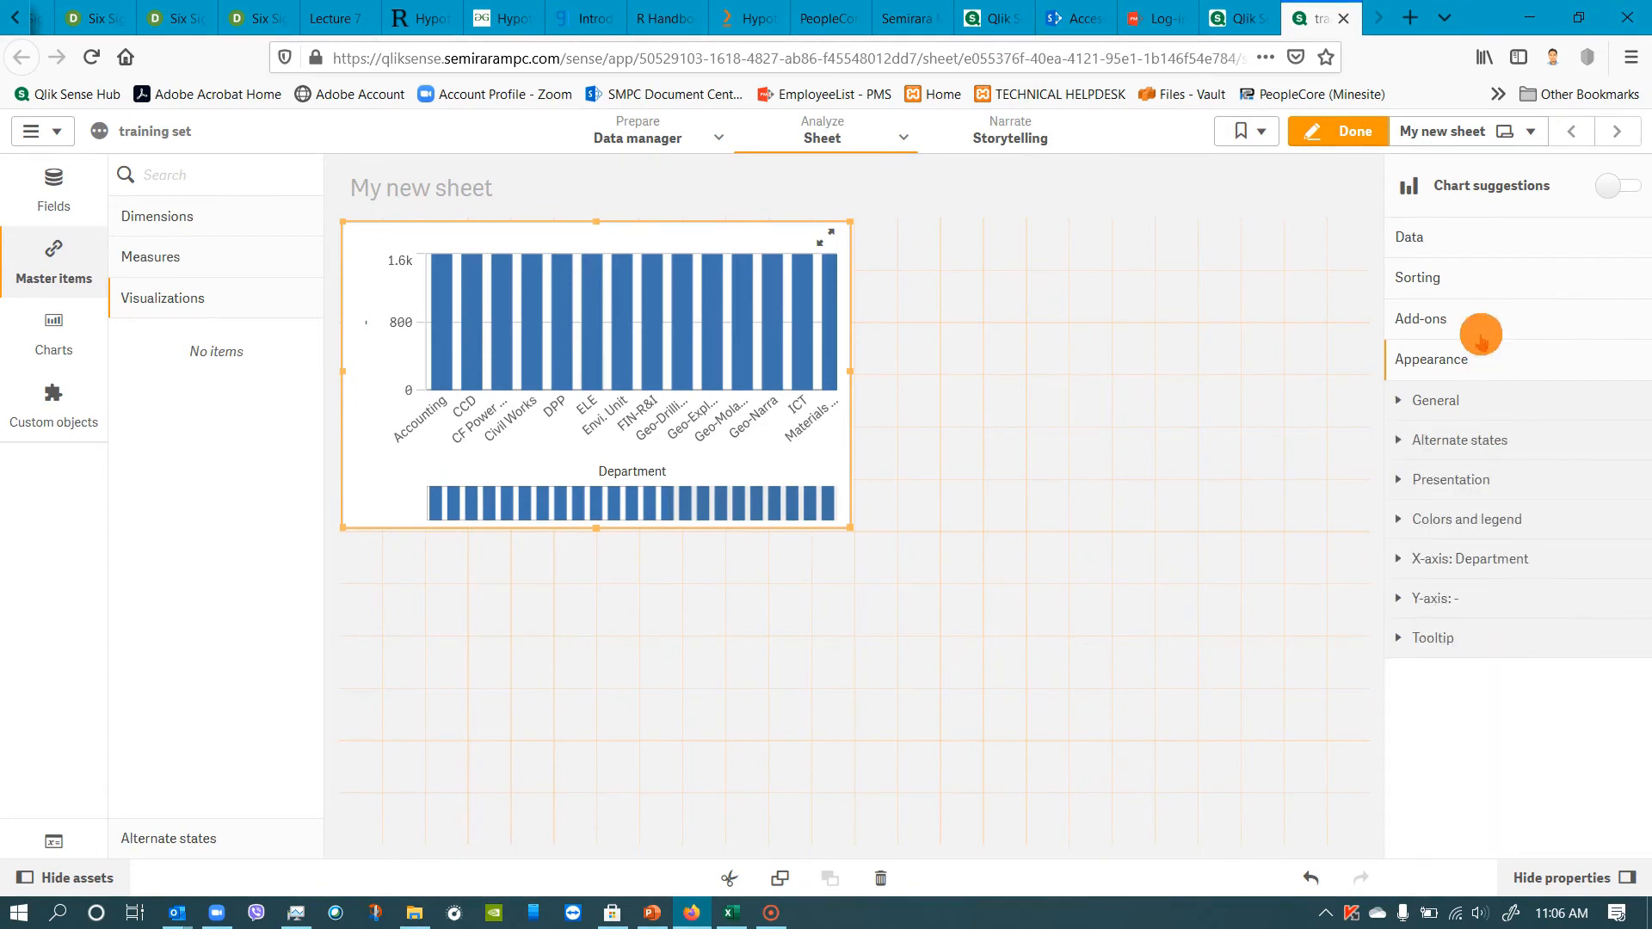
{"action": "left_click", "coordinate": [1446, 240]}
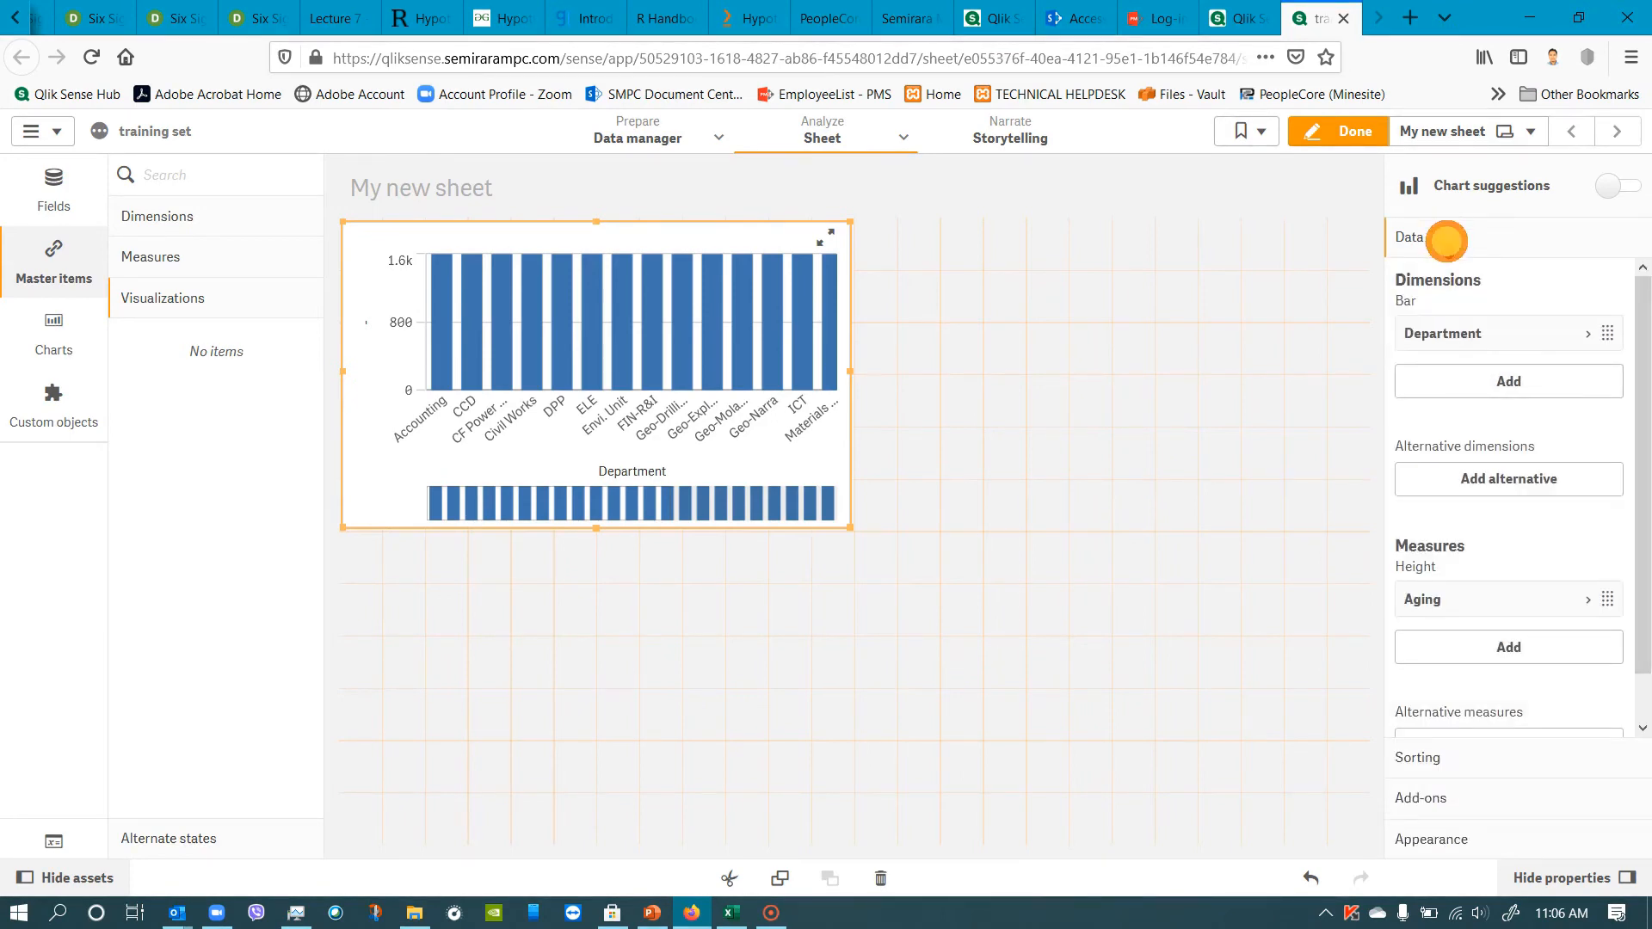
{"action": "scroll", "coordinate": [1448, 727], "scroll_direction": "down", "scroll_amount": 1}
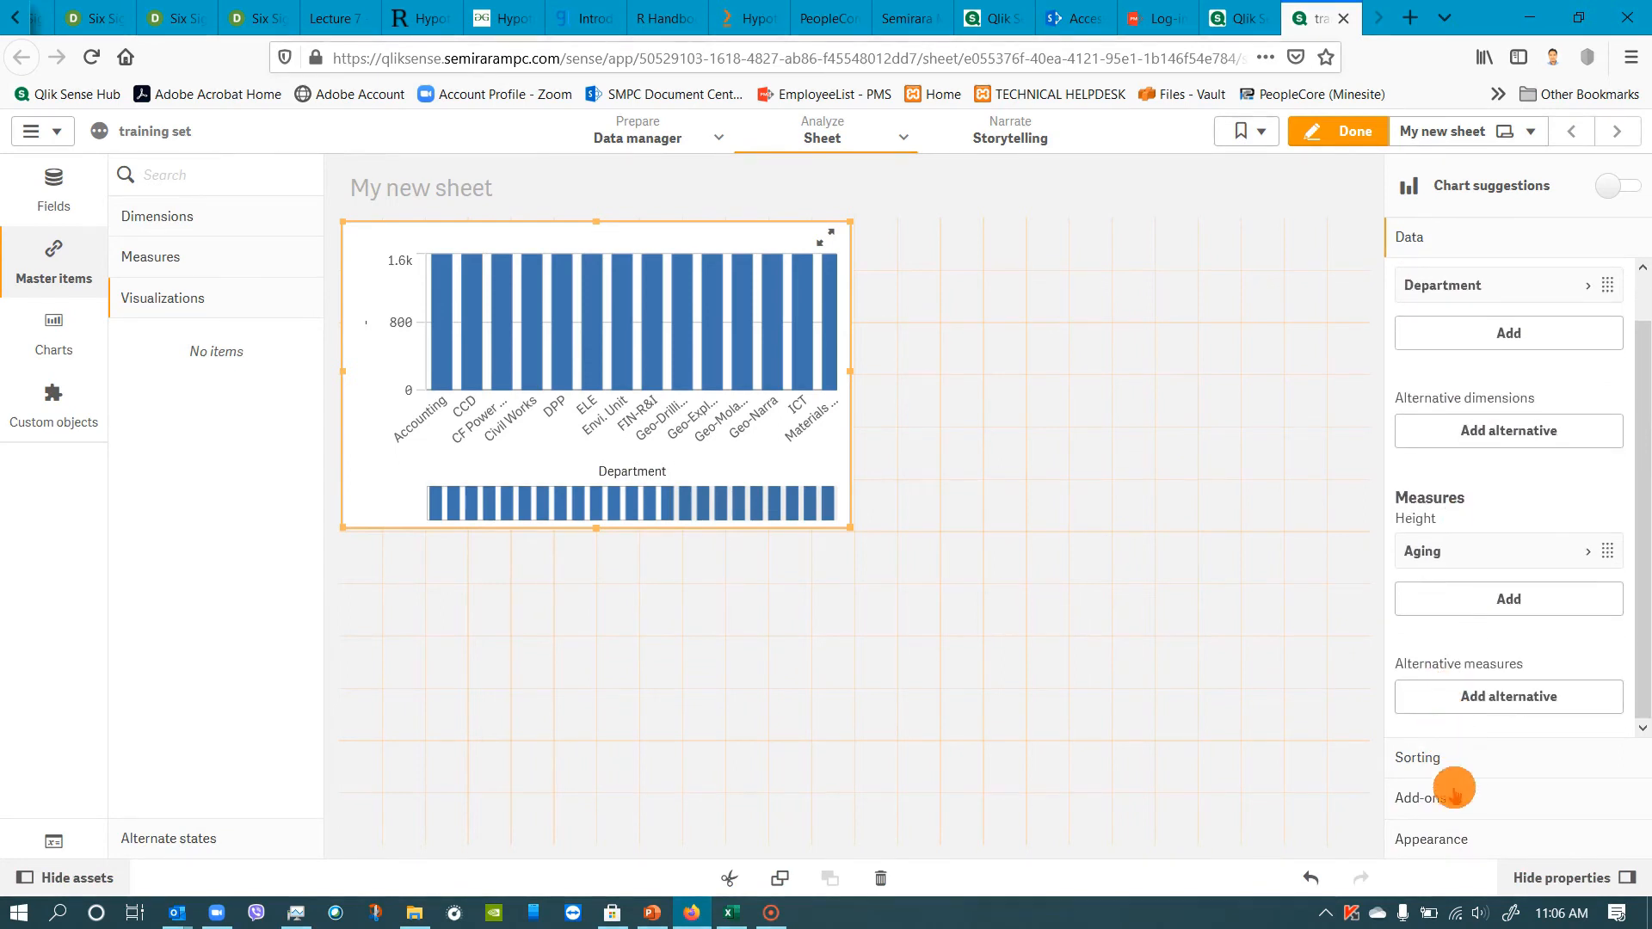
{"action": "left_click", "coordinate": [1449, 839]}
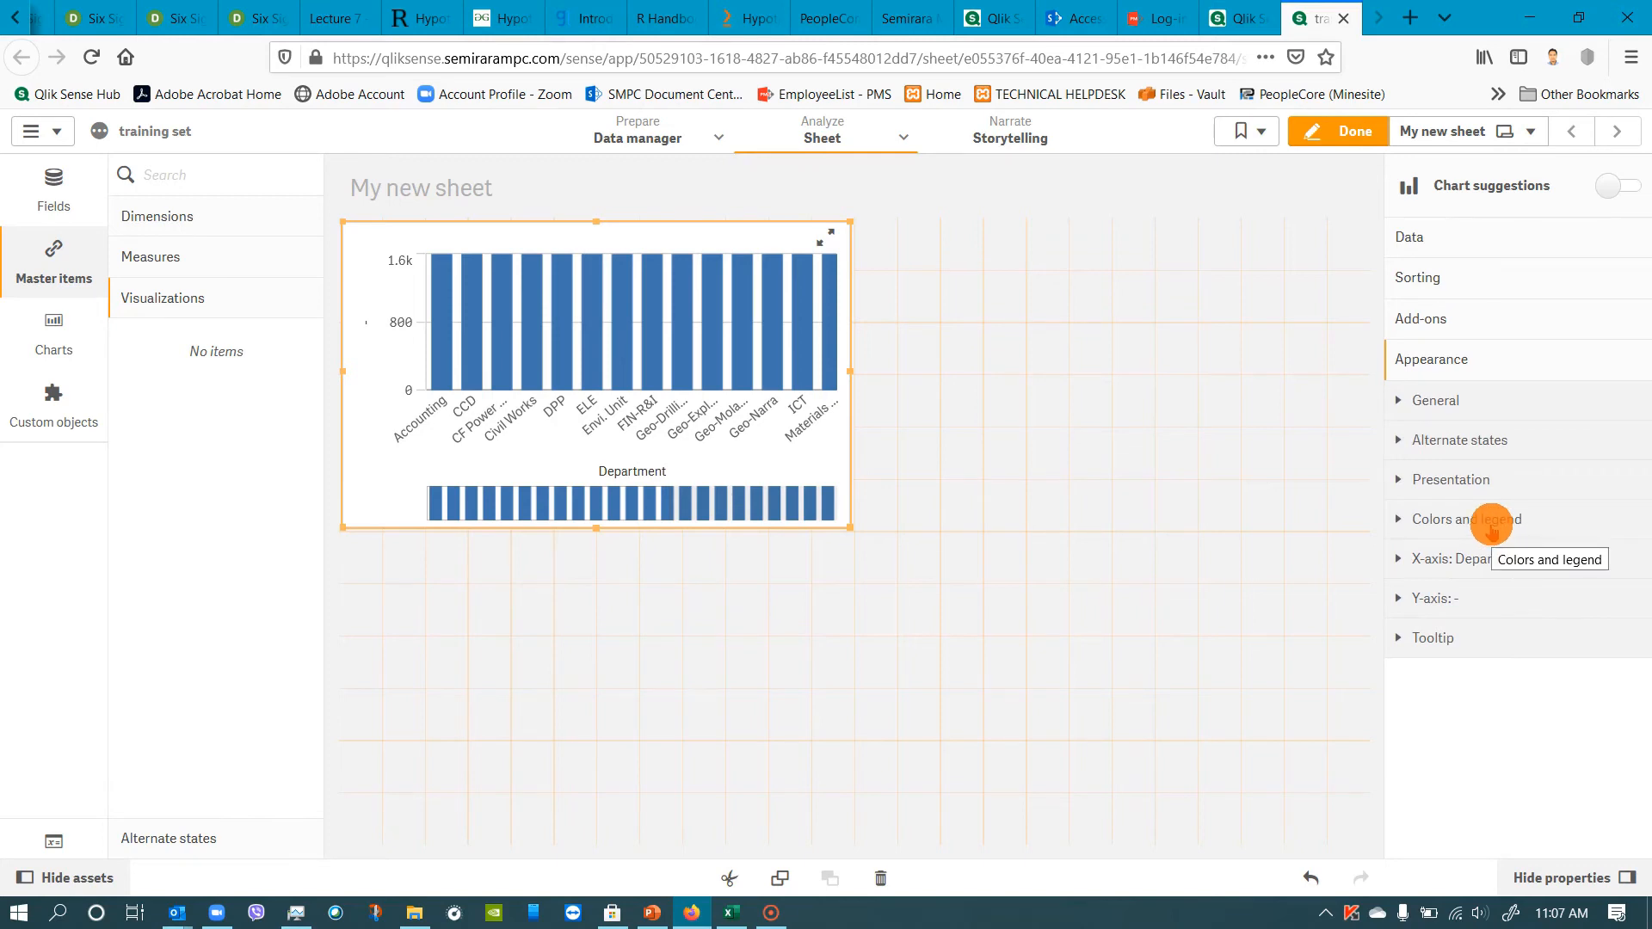
Delete the chart built from the master items from the sheet.
{"action": "left_click", "coordinate": [53, 331]}
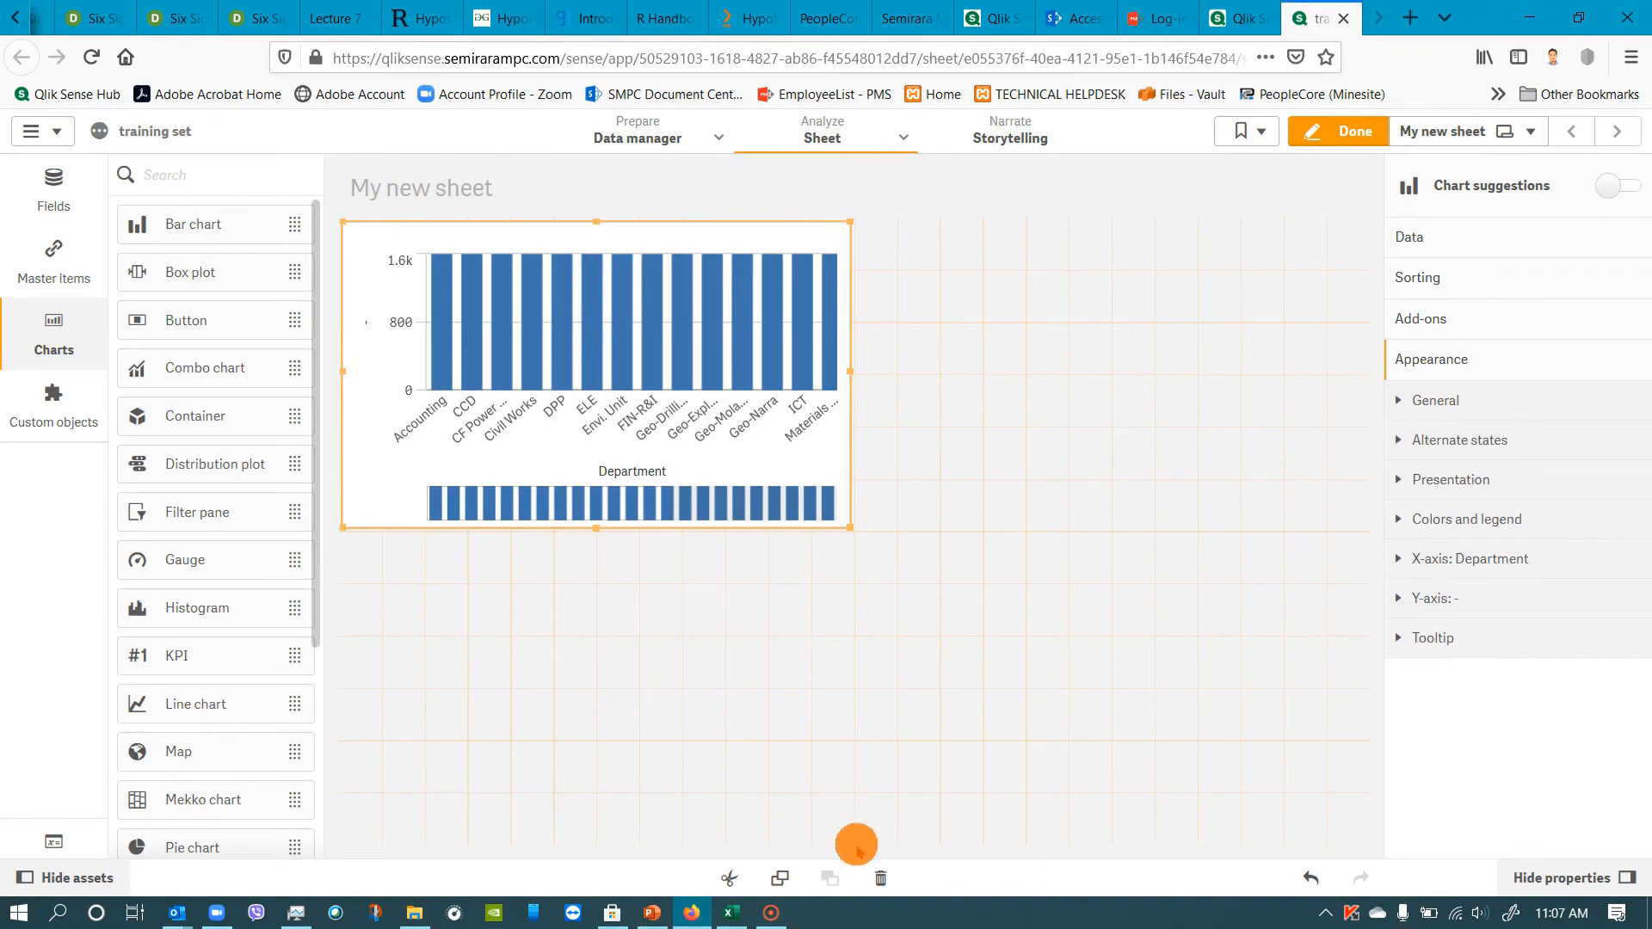
{"action": "left_click", "coordinate": [880, 878]}
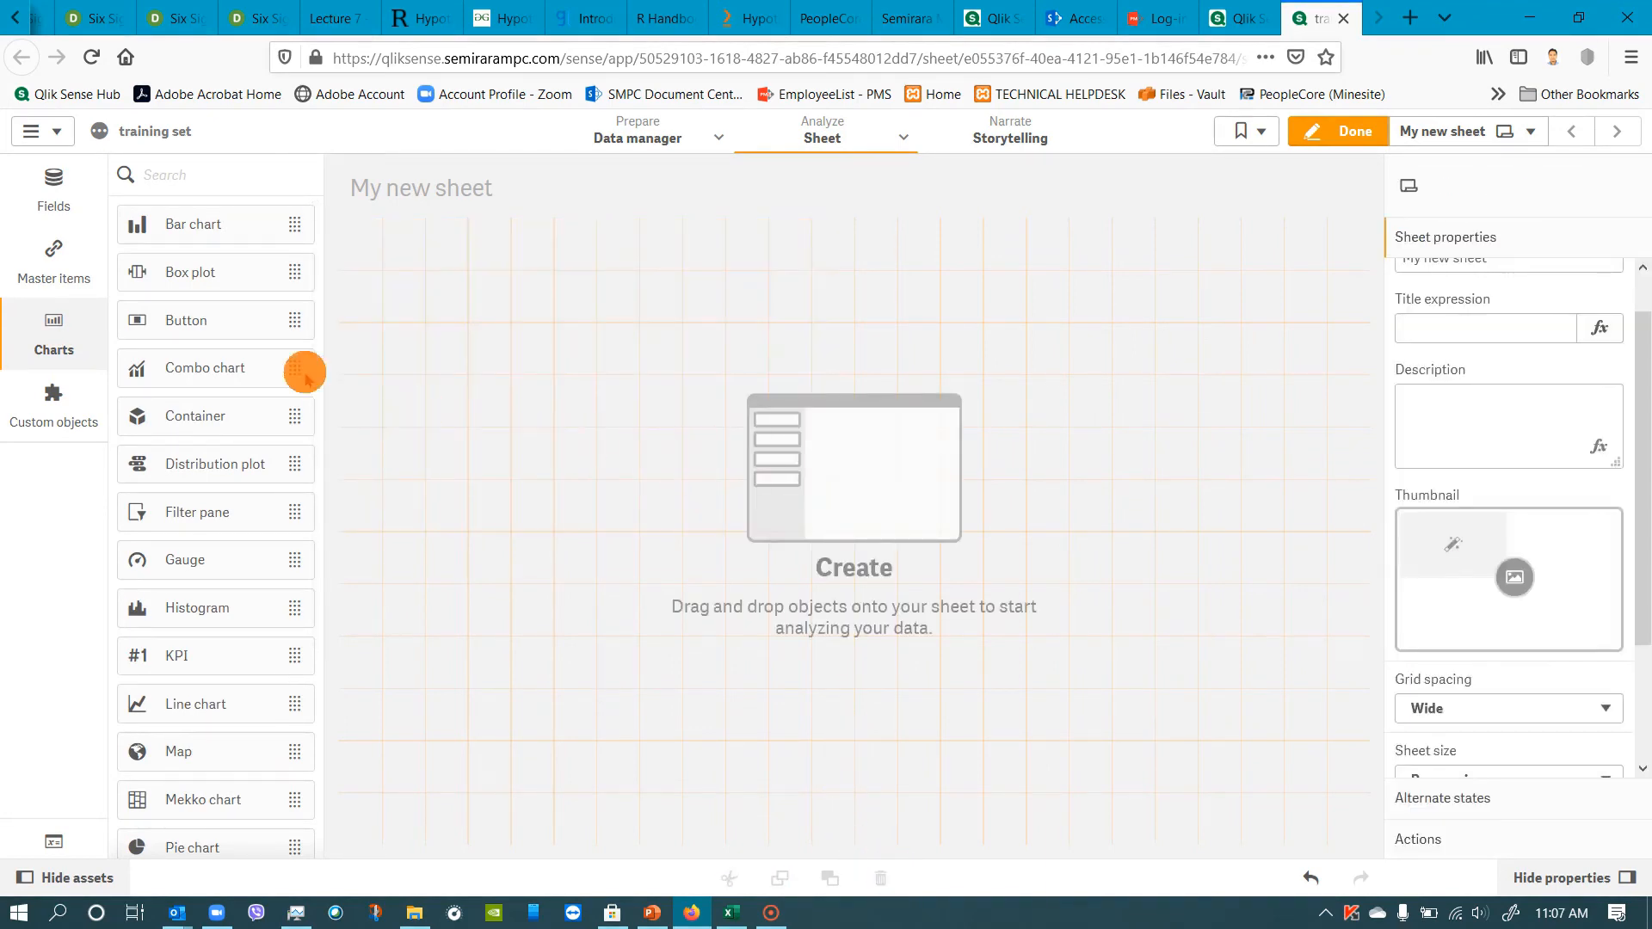
Place an empty bar chart on the sheet and add Department as its dimension.
{"action": "left_click", "coordinate": [57, 339]}
{"action": "left_click", "coordinate": [58, 340]}
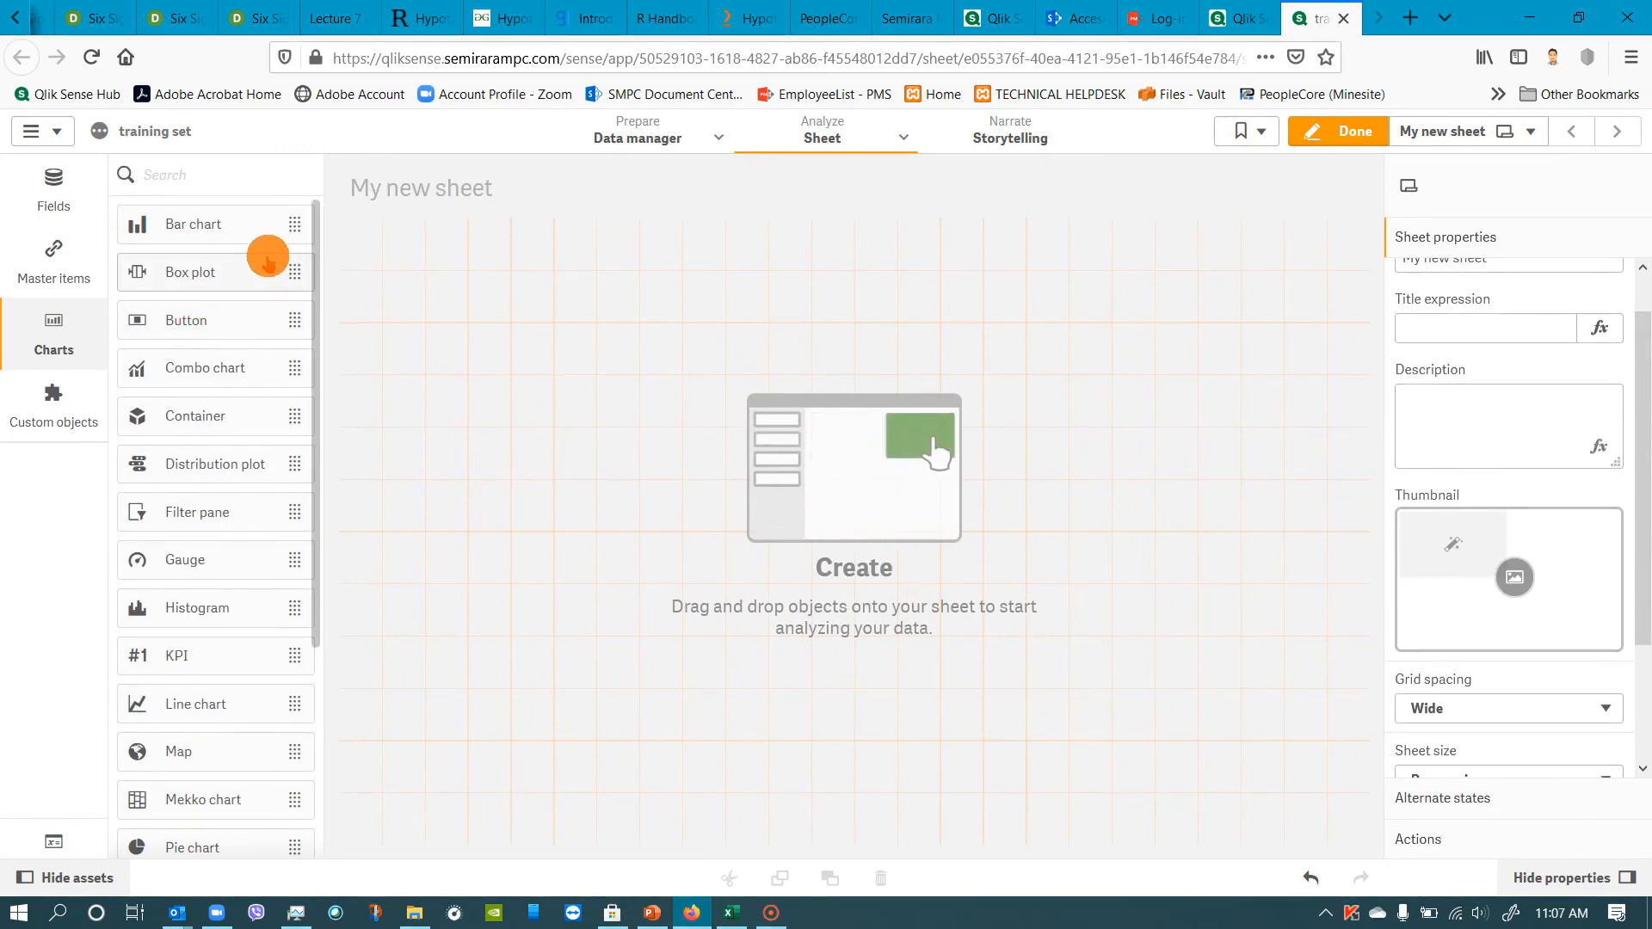
{"action": "left_click_drag", "start_coordinate": [240, 227], "coordinate": [679, 362]}
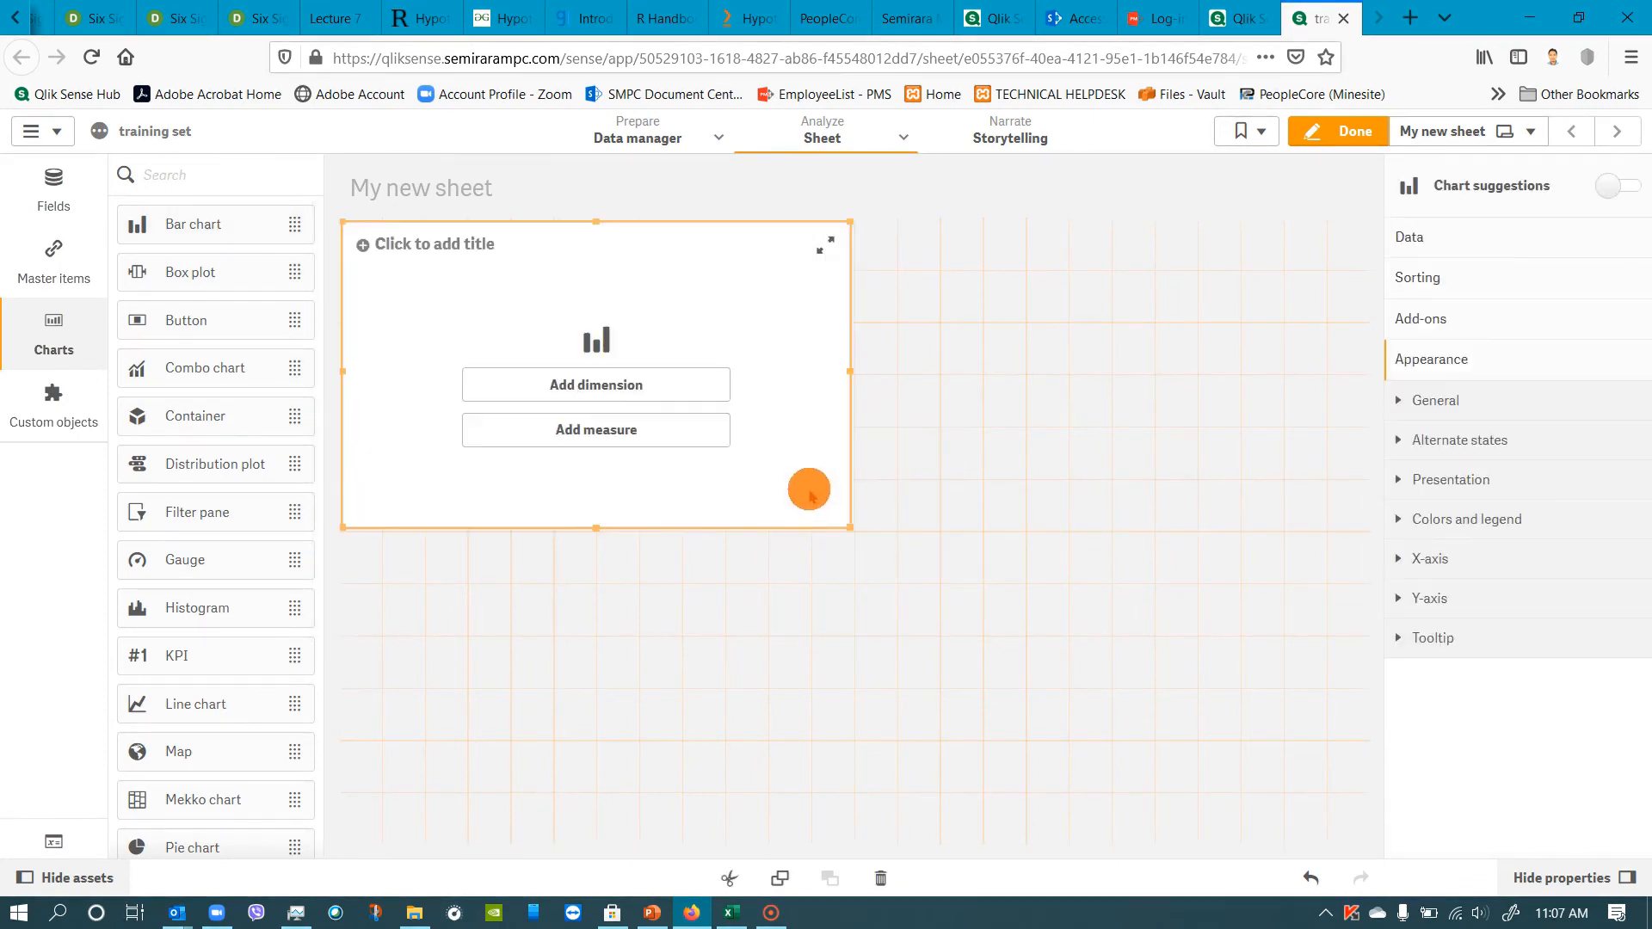
{"action": "left_click", "coordinate": [606, 384]}
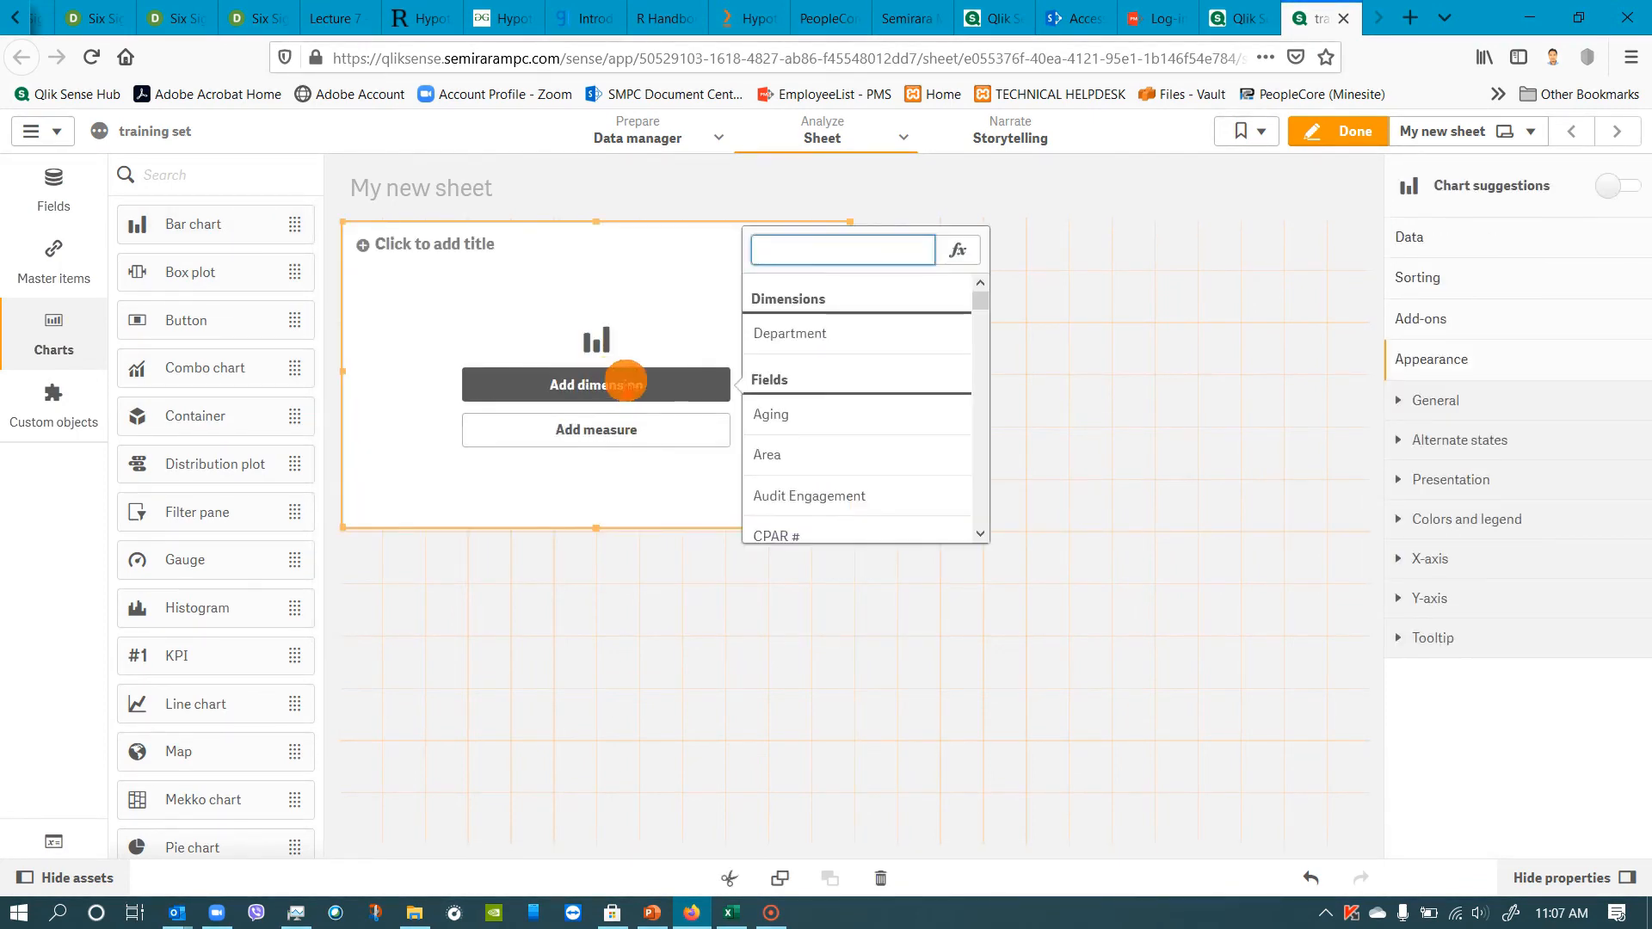
{"action": "left_click", "coordinate": [797, 336]}
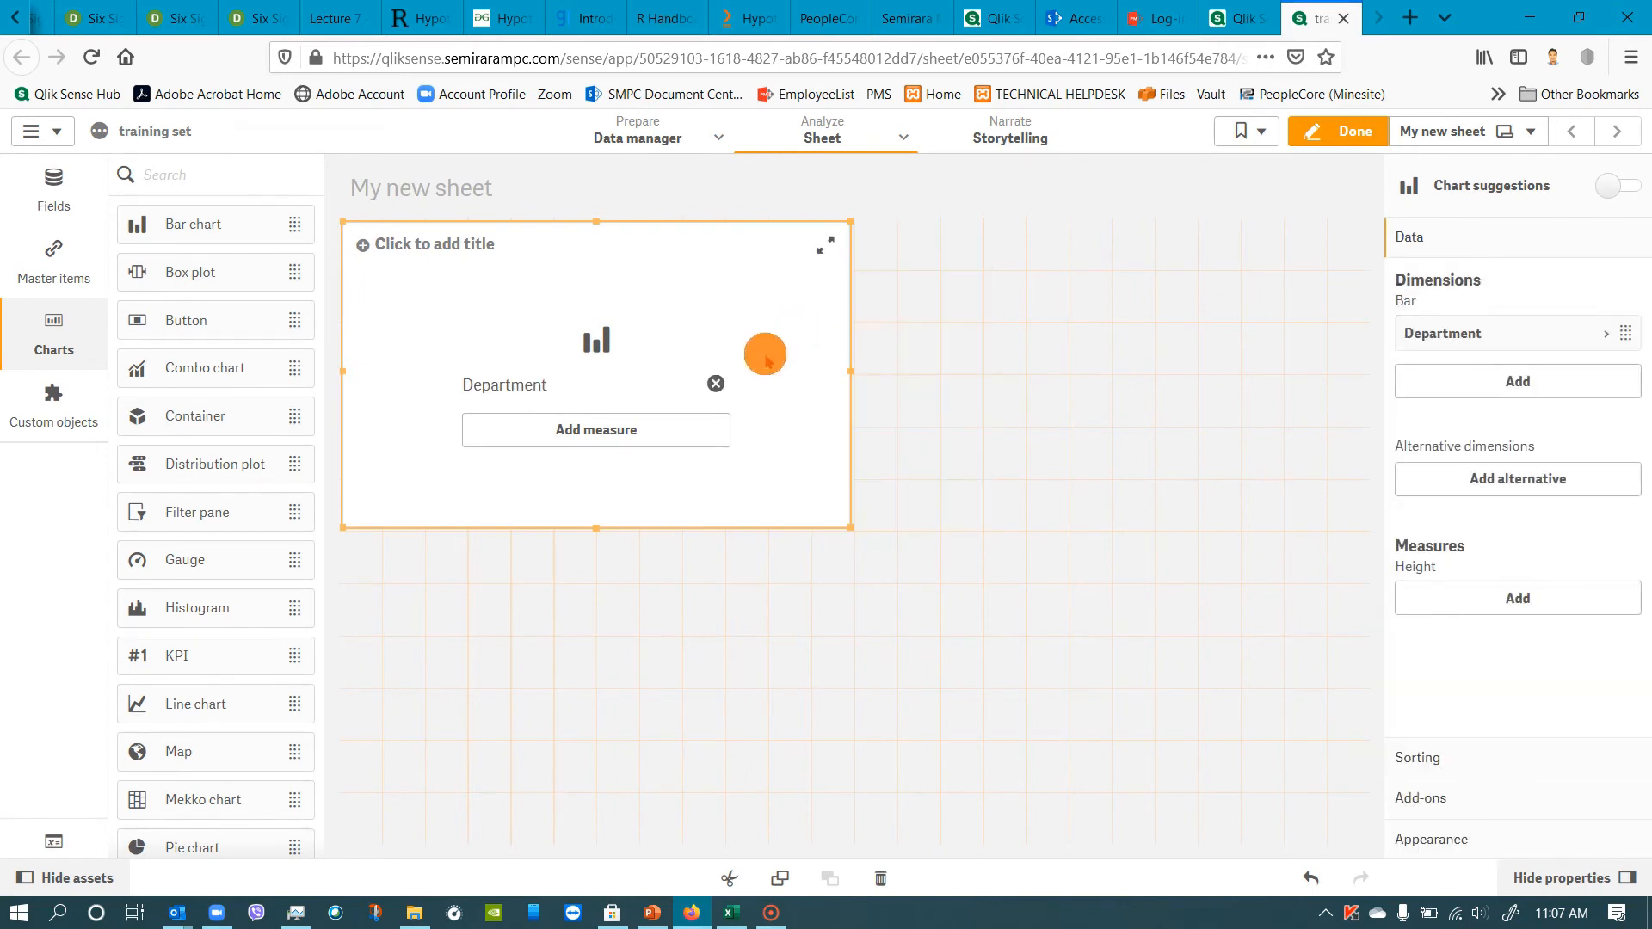
Add Sum(Aging) as the bar chart's measure and widen the chart to the full width of the sheet.
{"action": "left_click", "coordinate": [591, 428]}
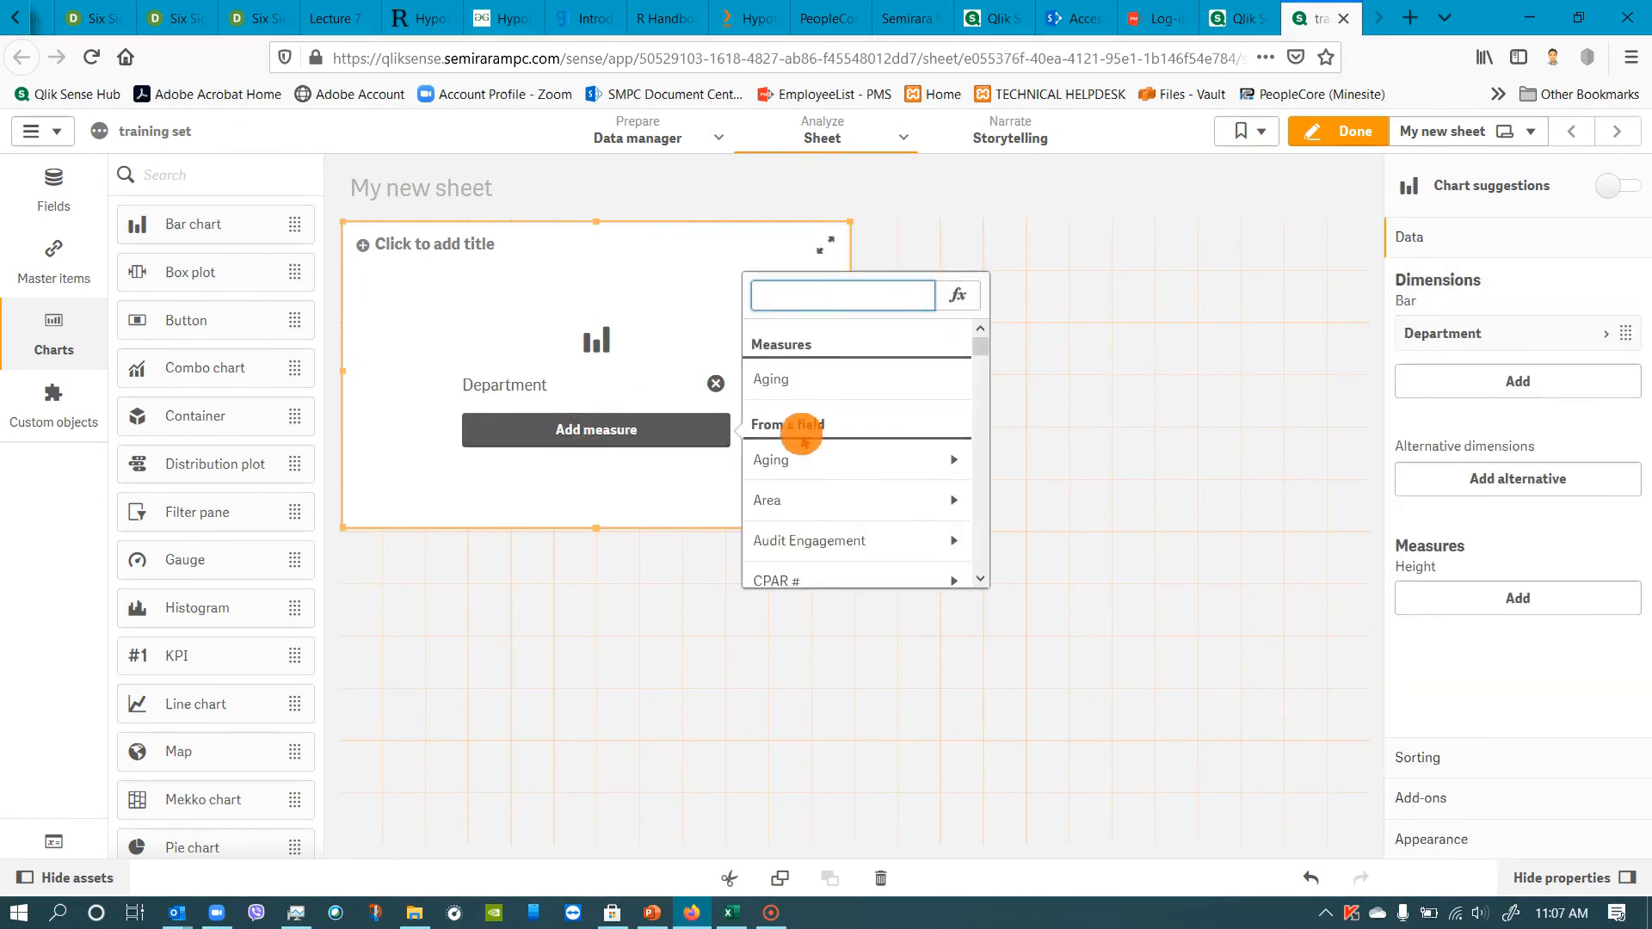
{"action": "left_click", "coordinate": [772, 460]}
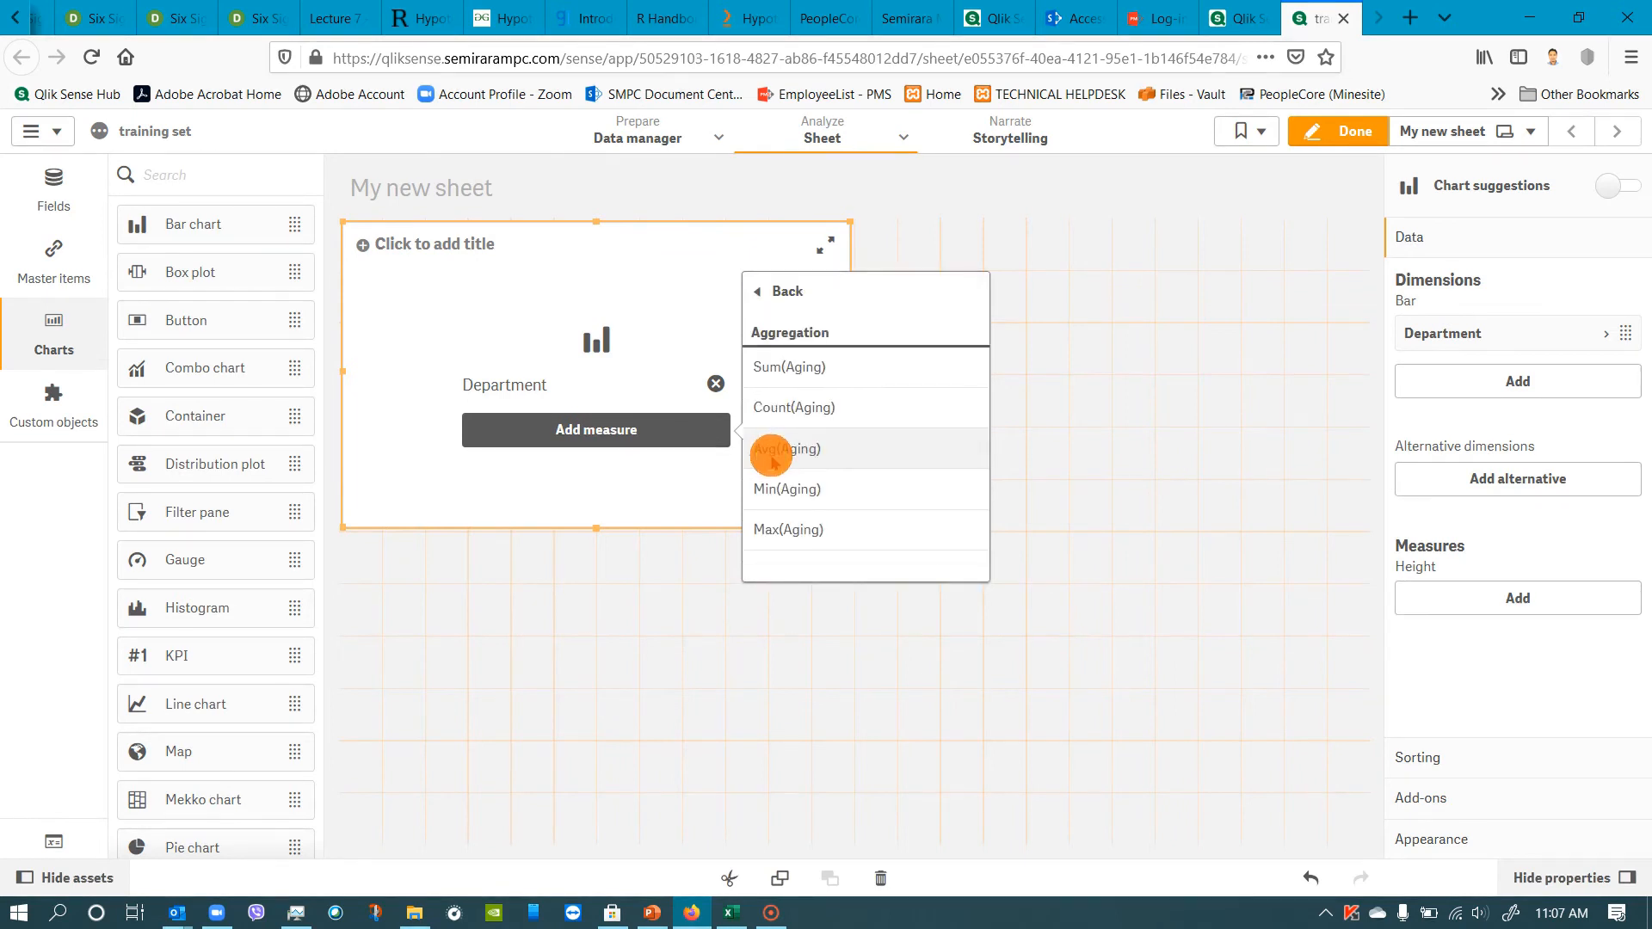
{"action": "left_click", "coordinate": [787, 367]}
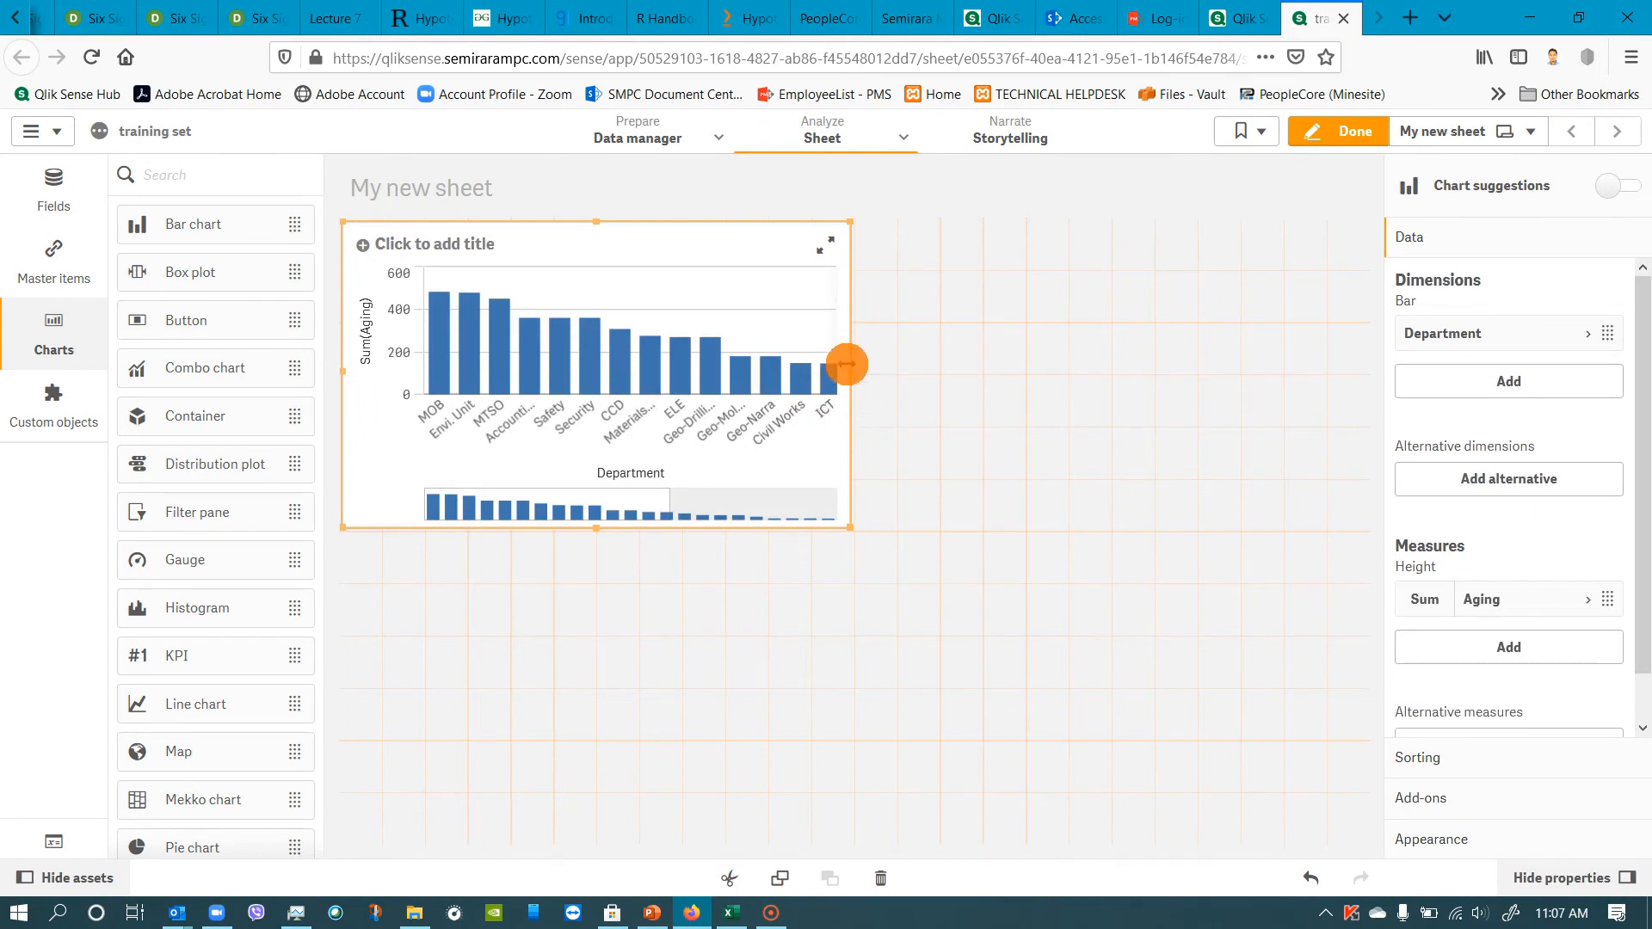
{"action": "left_click_drag", "start_coordinate": [850, 369], "coordinate": [1377, 374]}
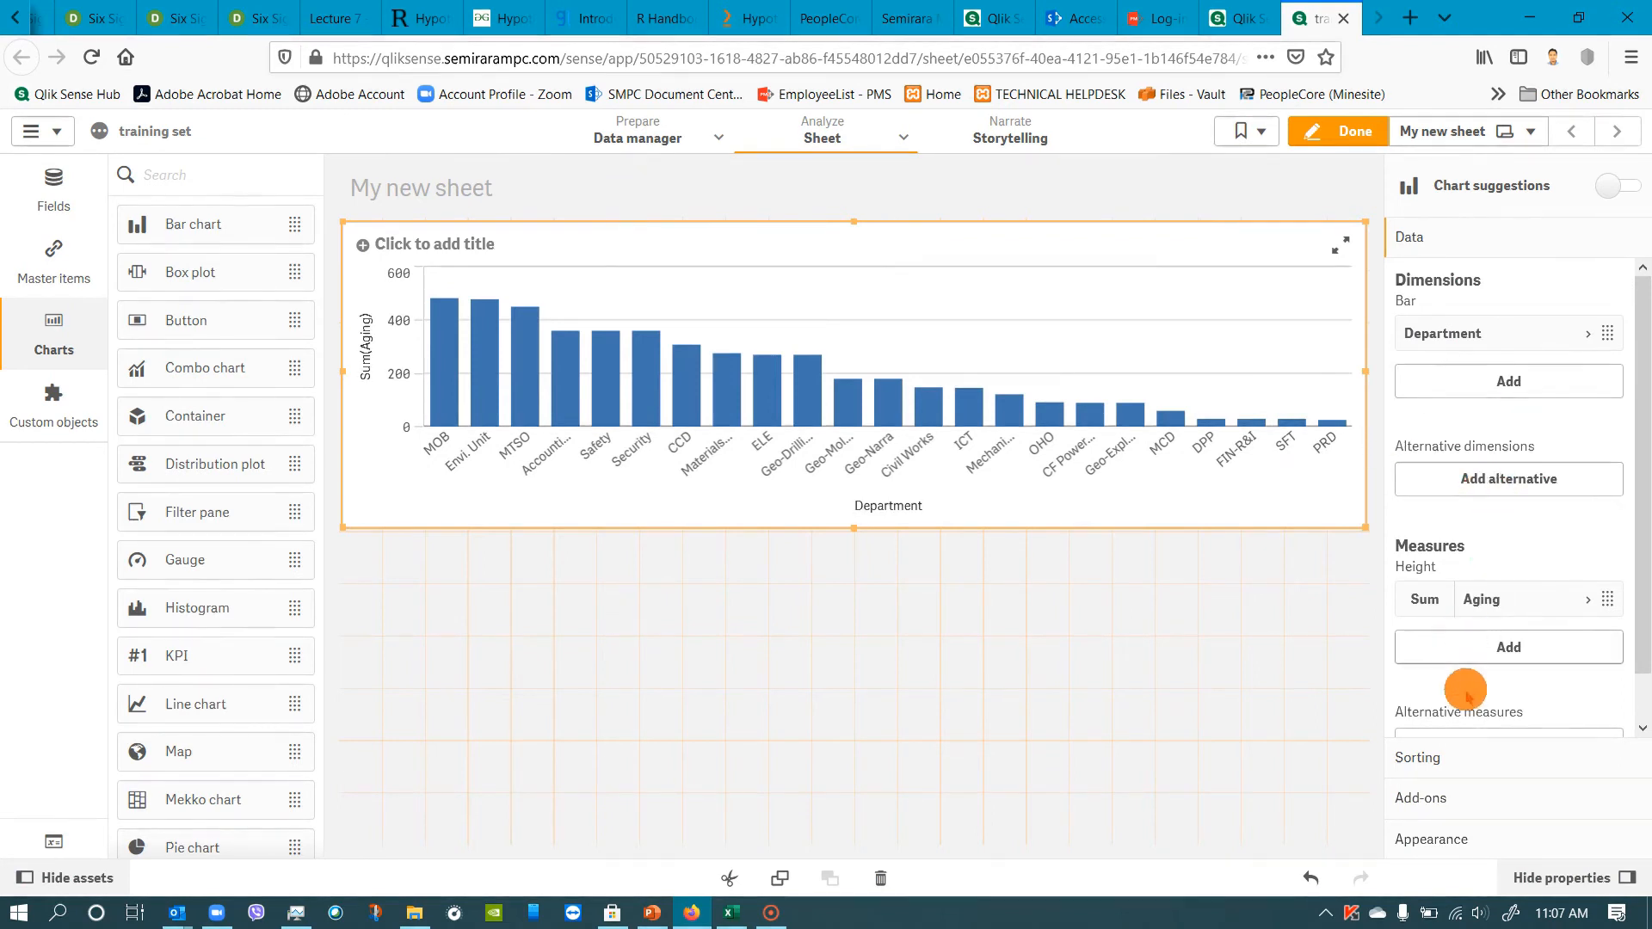
Title the bar chart "Departmental CPAR Aging" in its general appearance settings.
{"action": "left_click", "coordinate": [1446, 757]}
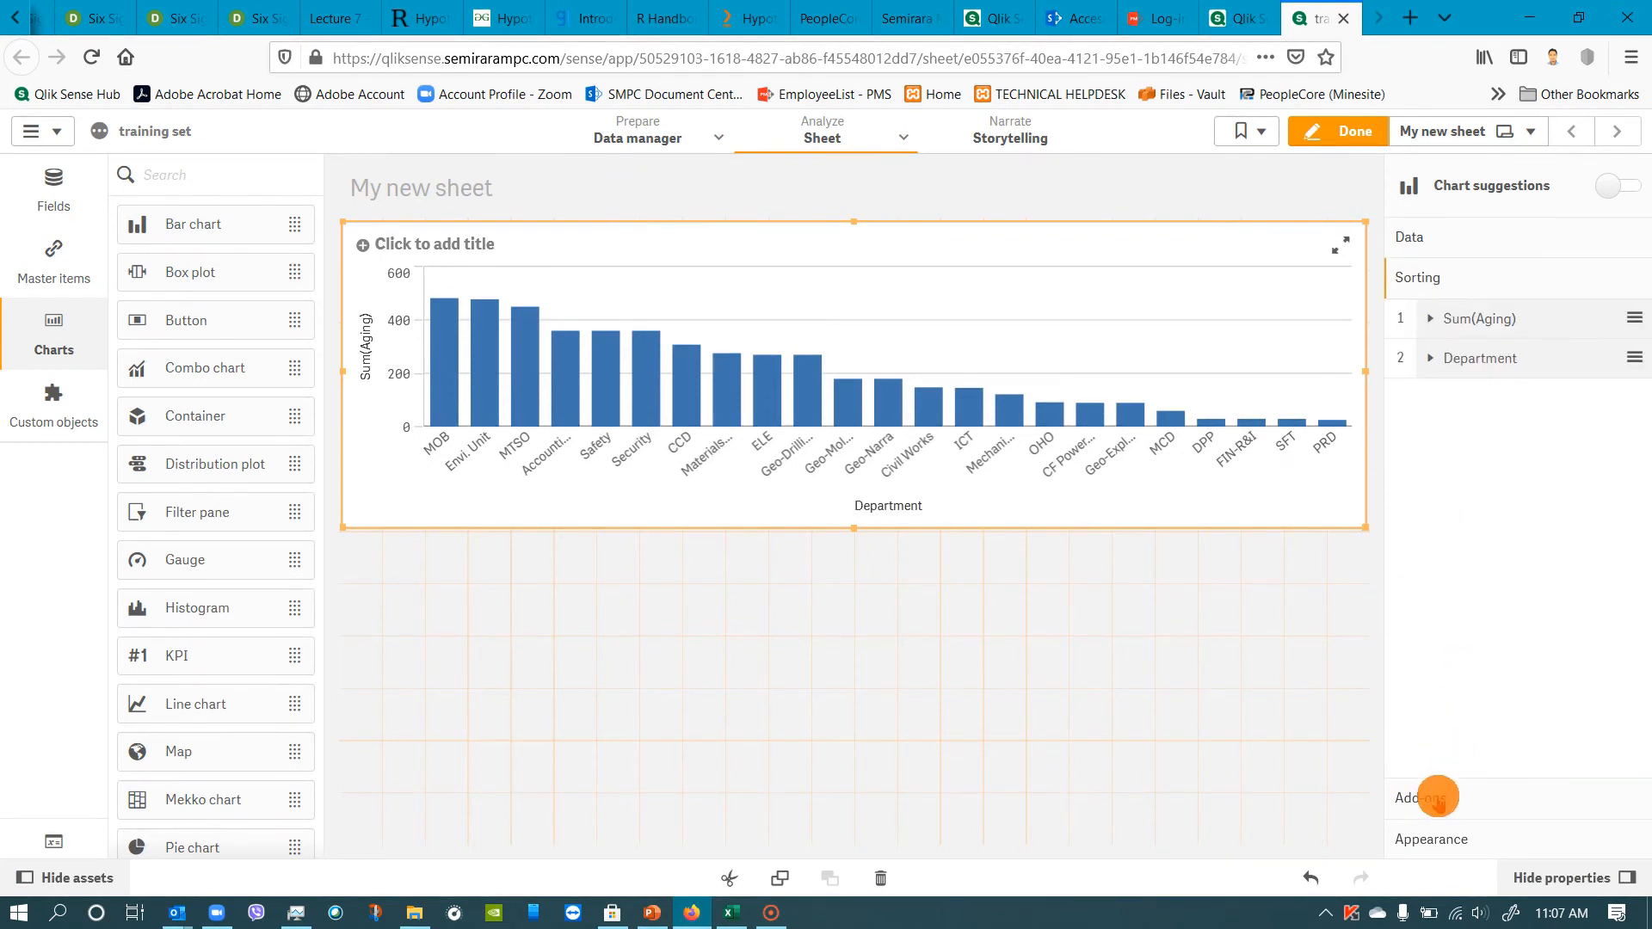
{"action": "left_click", "coordinate": [1438, 793]}
{"action": "left_click", "coordinate": [1432, 839]}
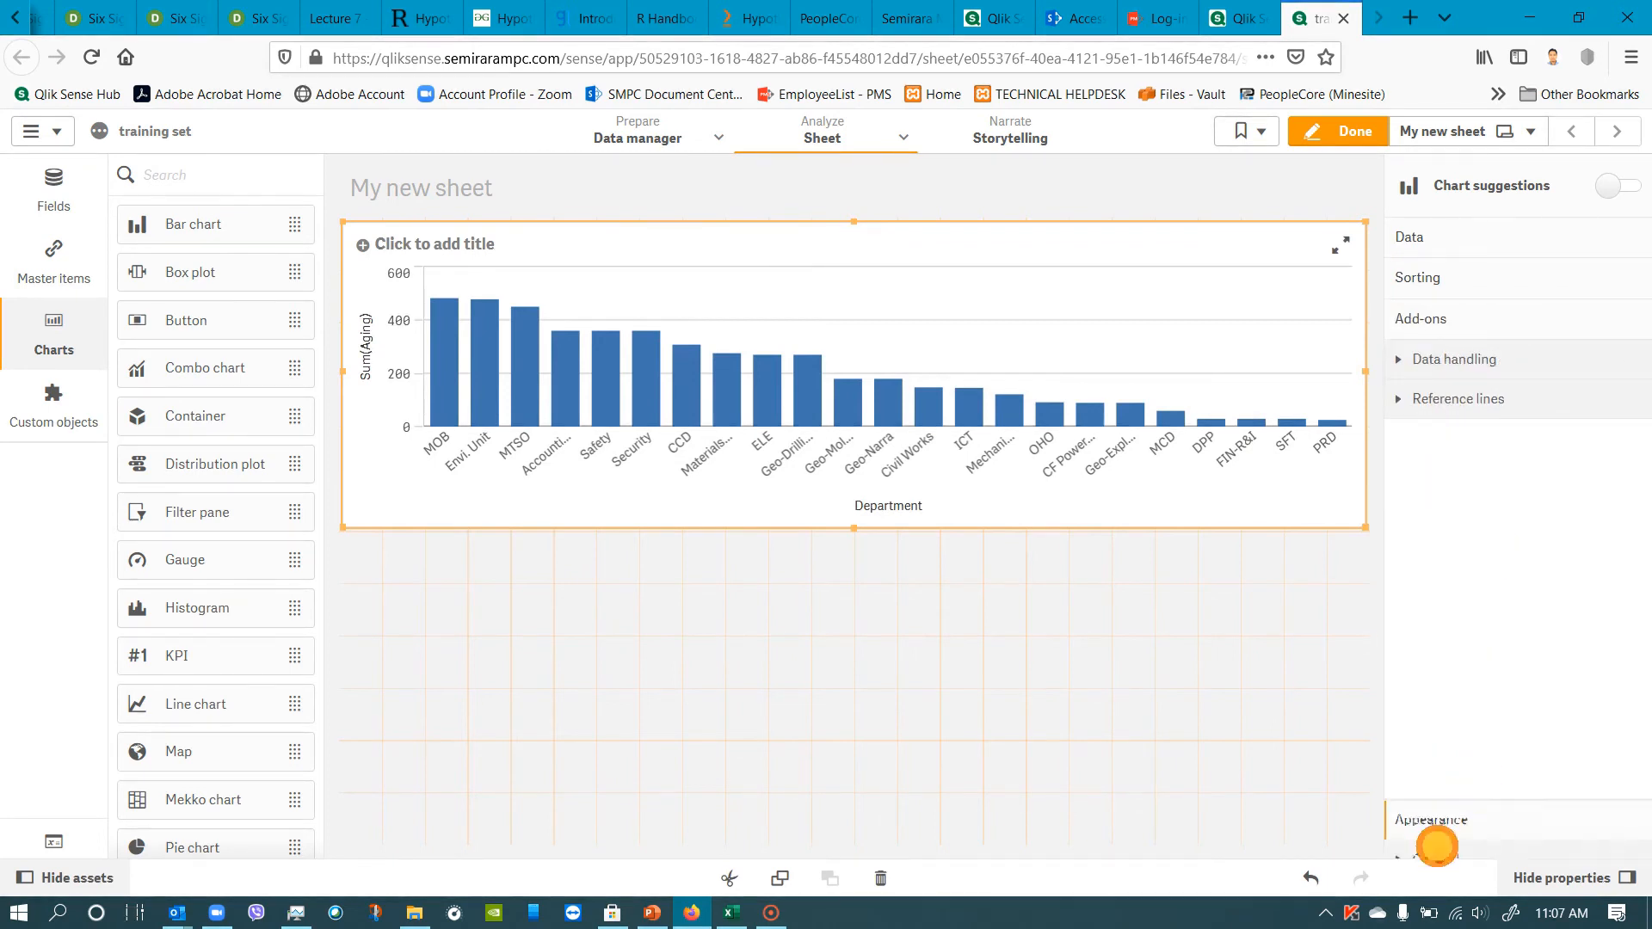
{"action": "left_click", "coordinate": [1452, 443]}
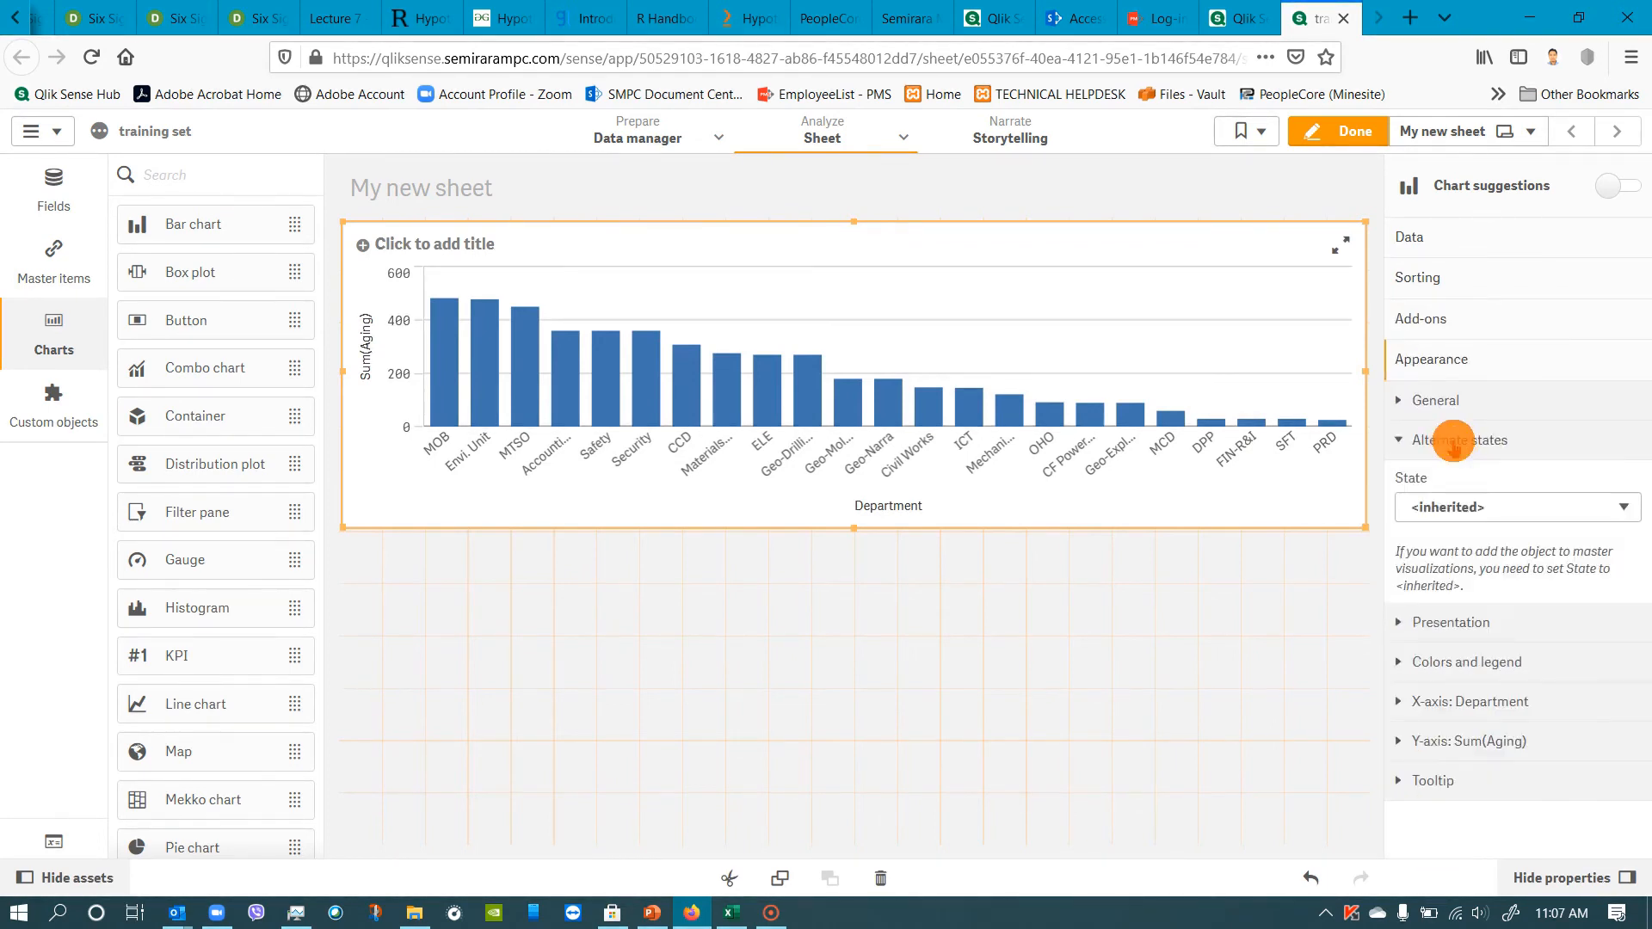
{"action": "left_click", "coordinate": [1452, 438]}
{"action": "left_click", "coordinate": [1438, 399]}
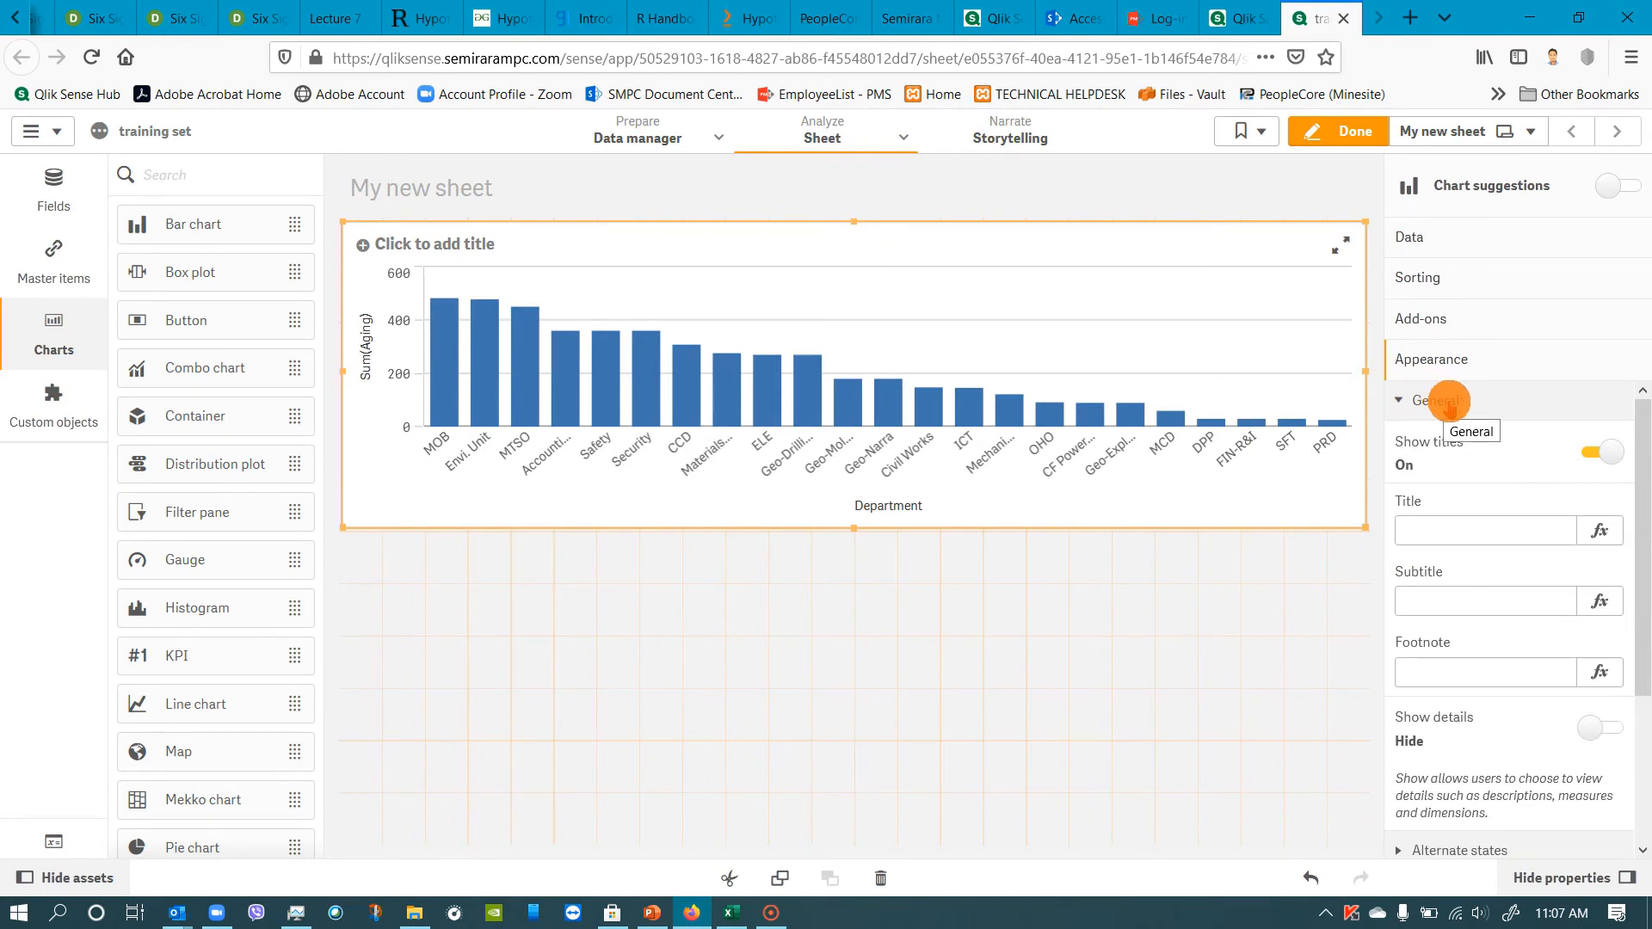
{"action": "left_click", "coordinate": [1469, 531]}
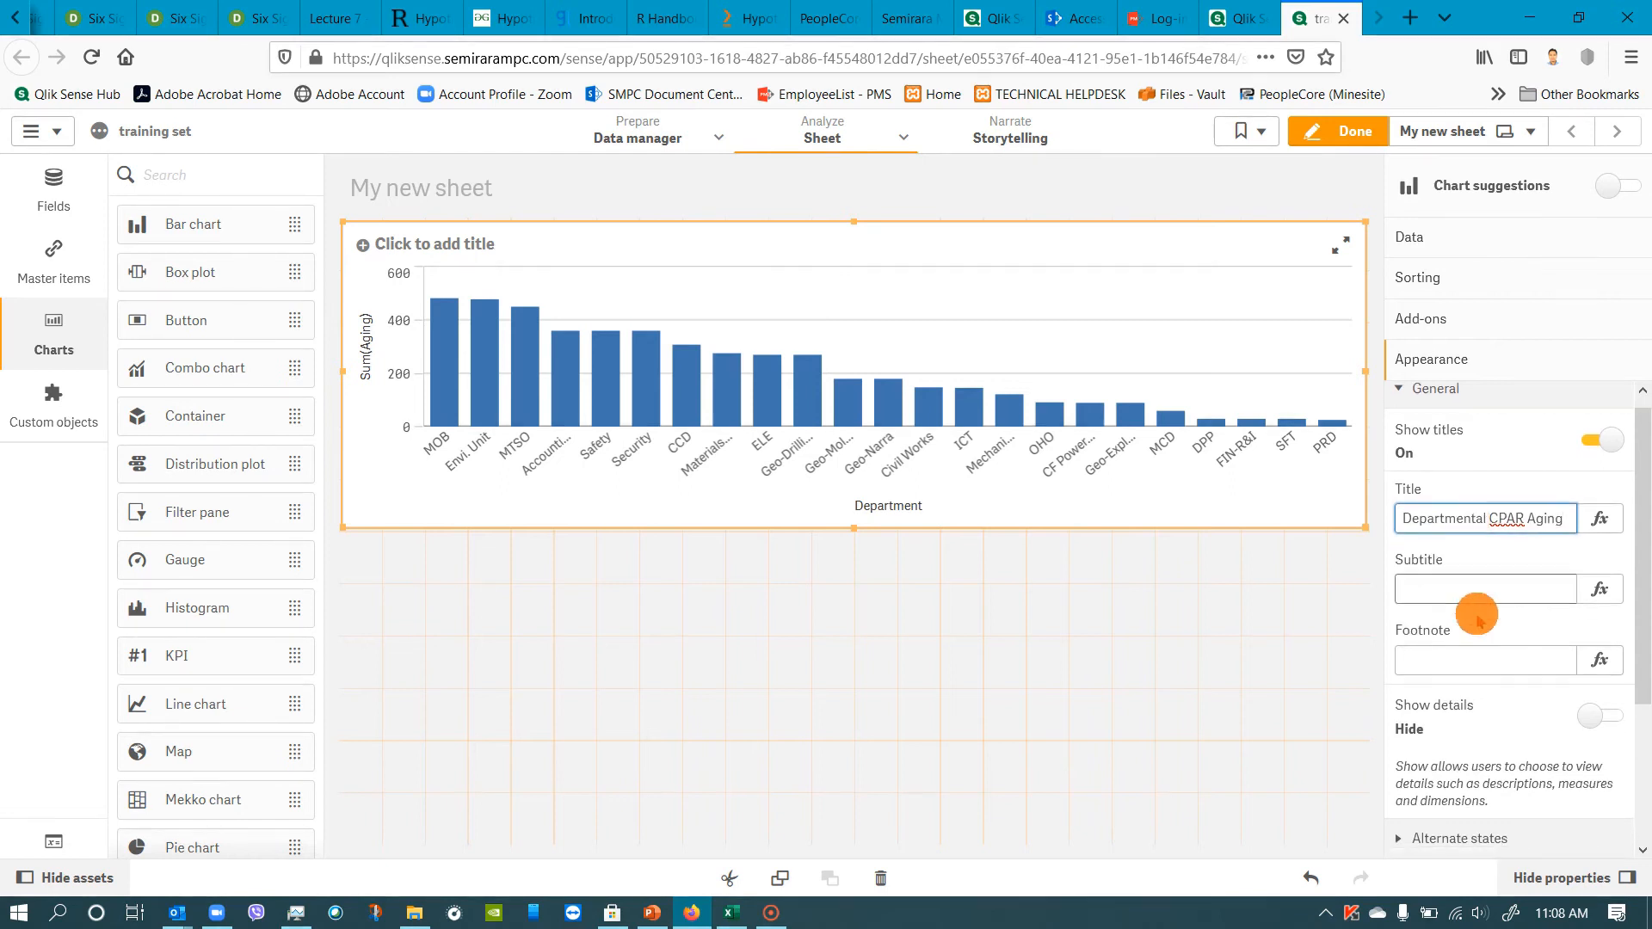
Color the Departmental CPAR Aging chart's bars by the Department dimension and turn off its legend.
{"action": "scroll", "coordinate": [1477, 611], "scroll_direction": "down", "scroll_amount": 3}
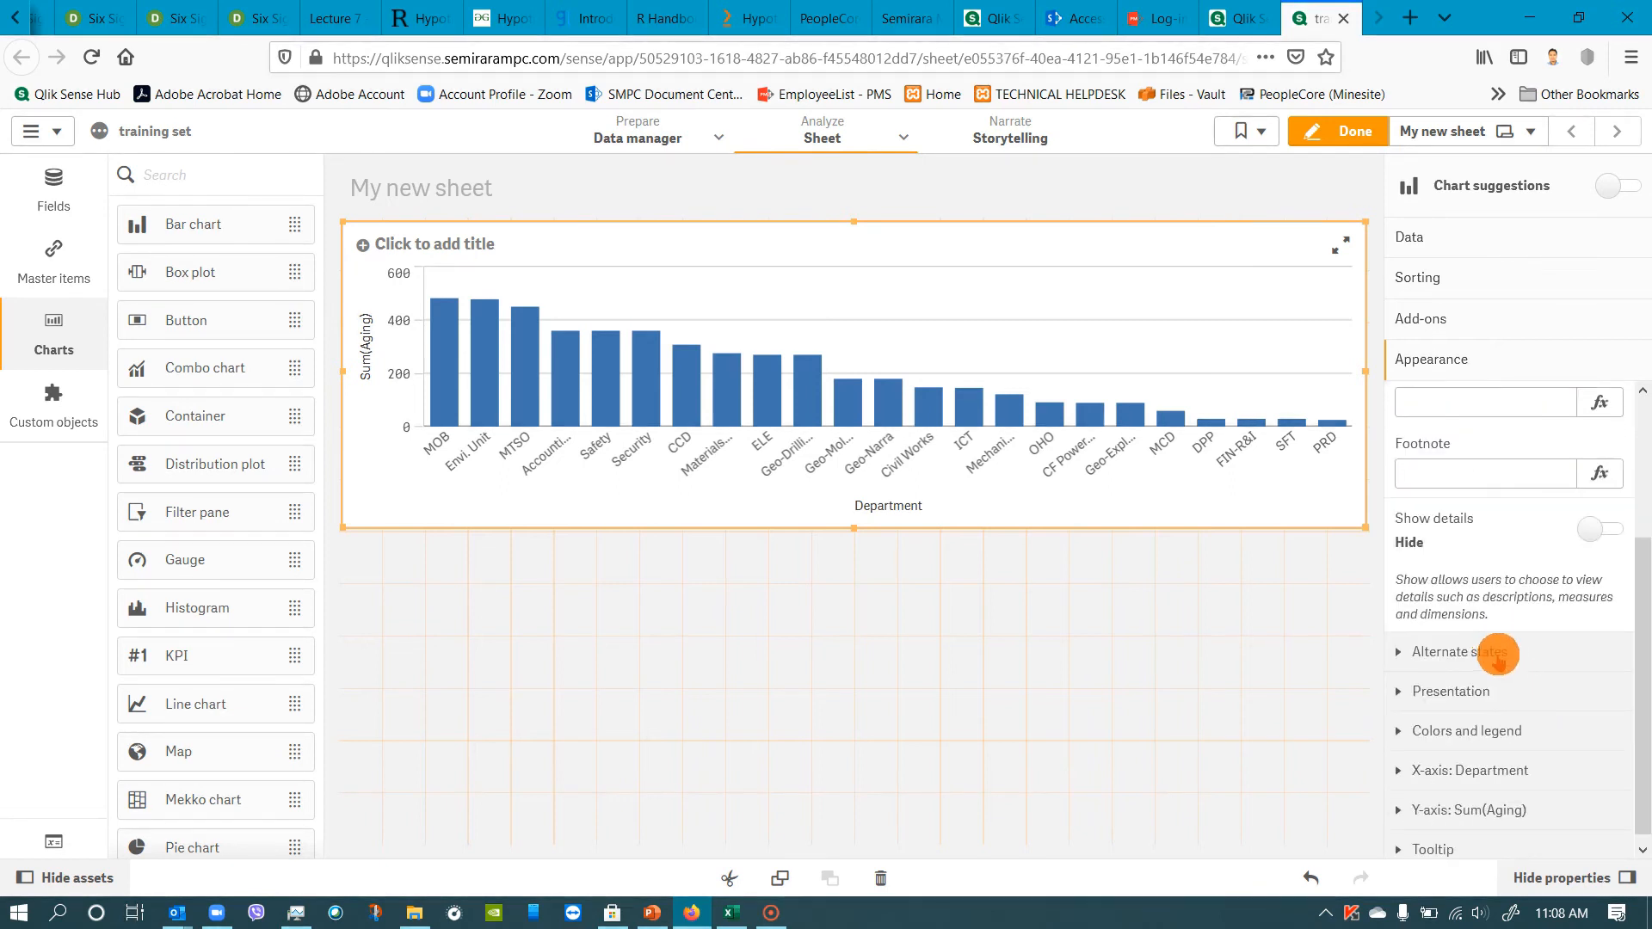
{"action": "left_click", "coordinate": [1469, 688]}
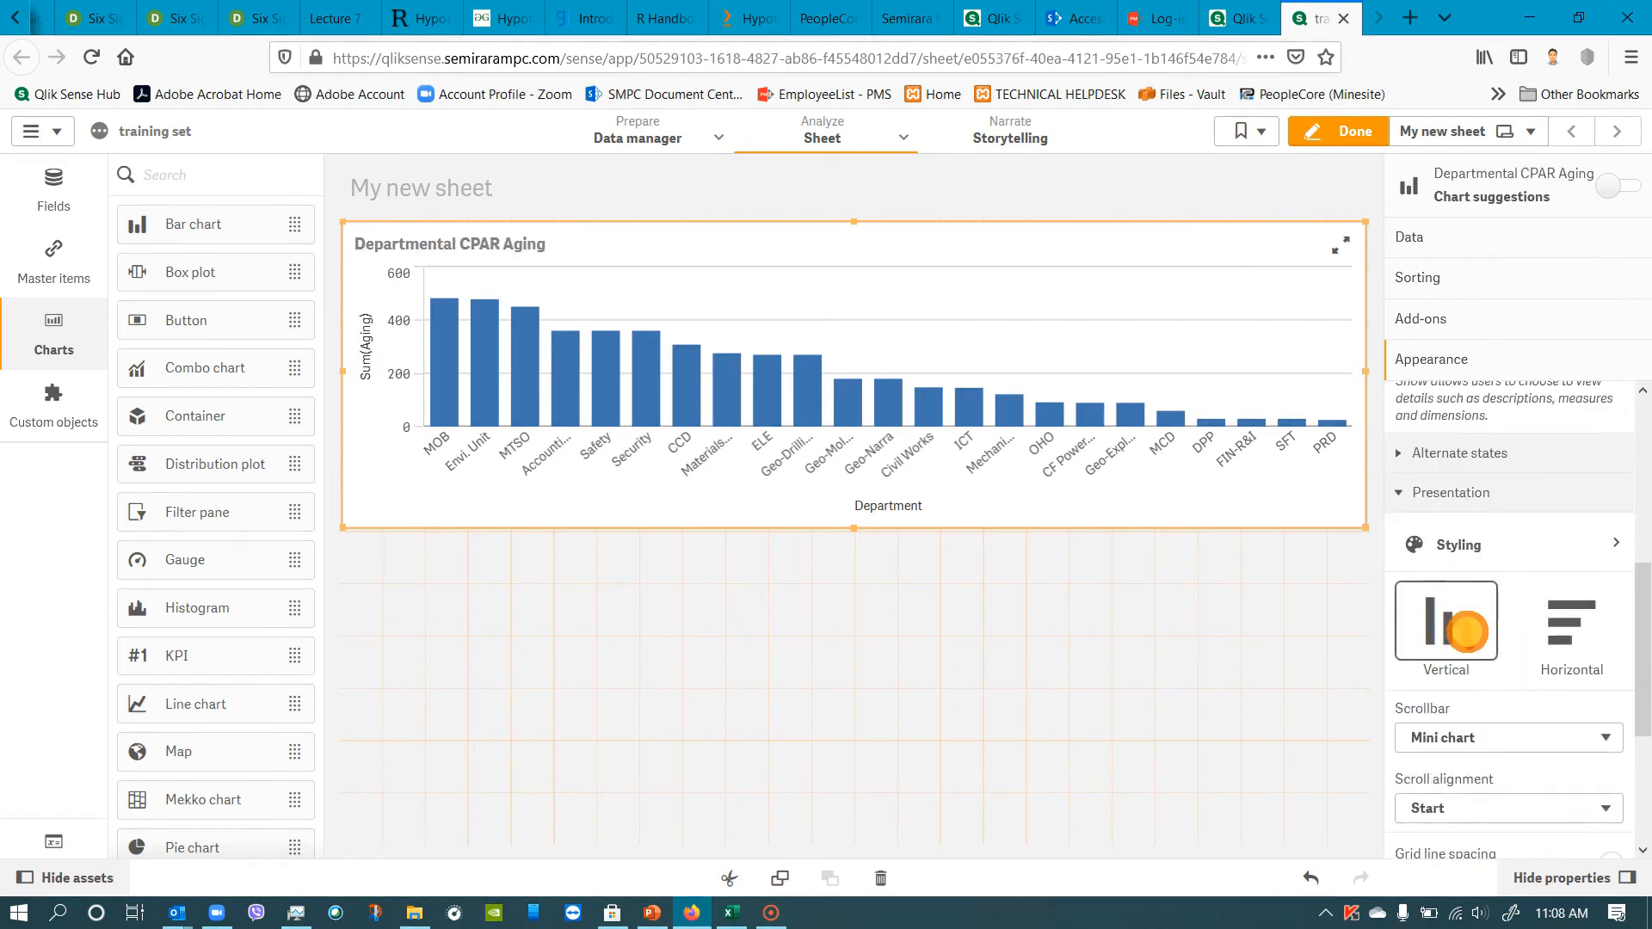
{"action": "scroll", "coordinate": [1480, 680], "scroll_direction": "down", "scroll_amount": 2}
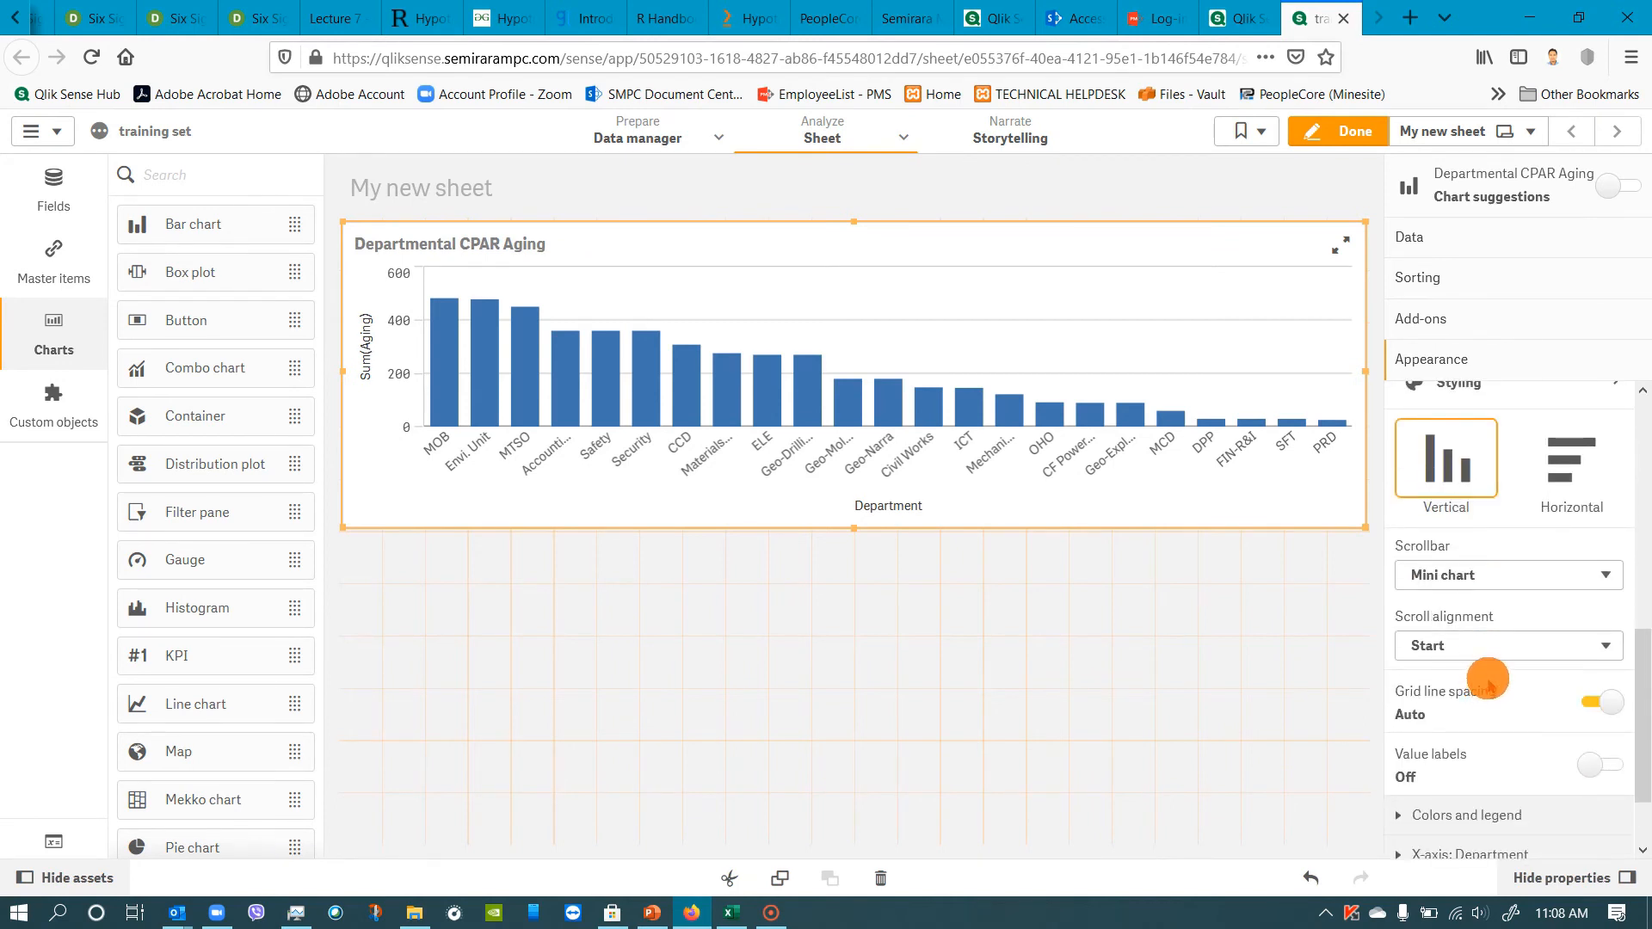
{"action": "scroll", "coordinate": [1488, 684], "scroll_direction": "down", "scroll_amount": 1}
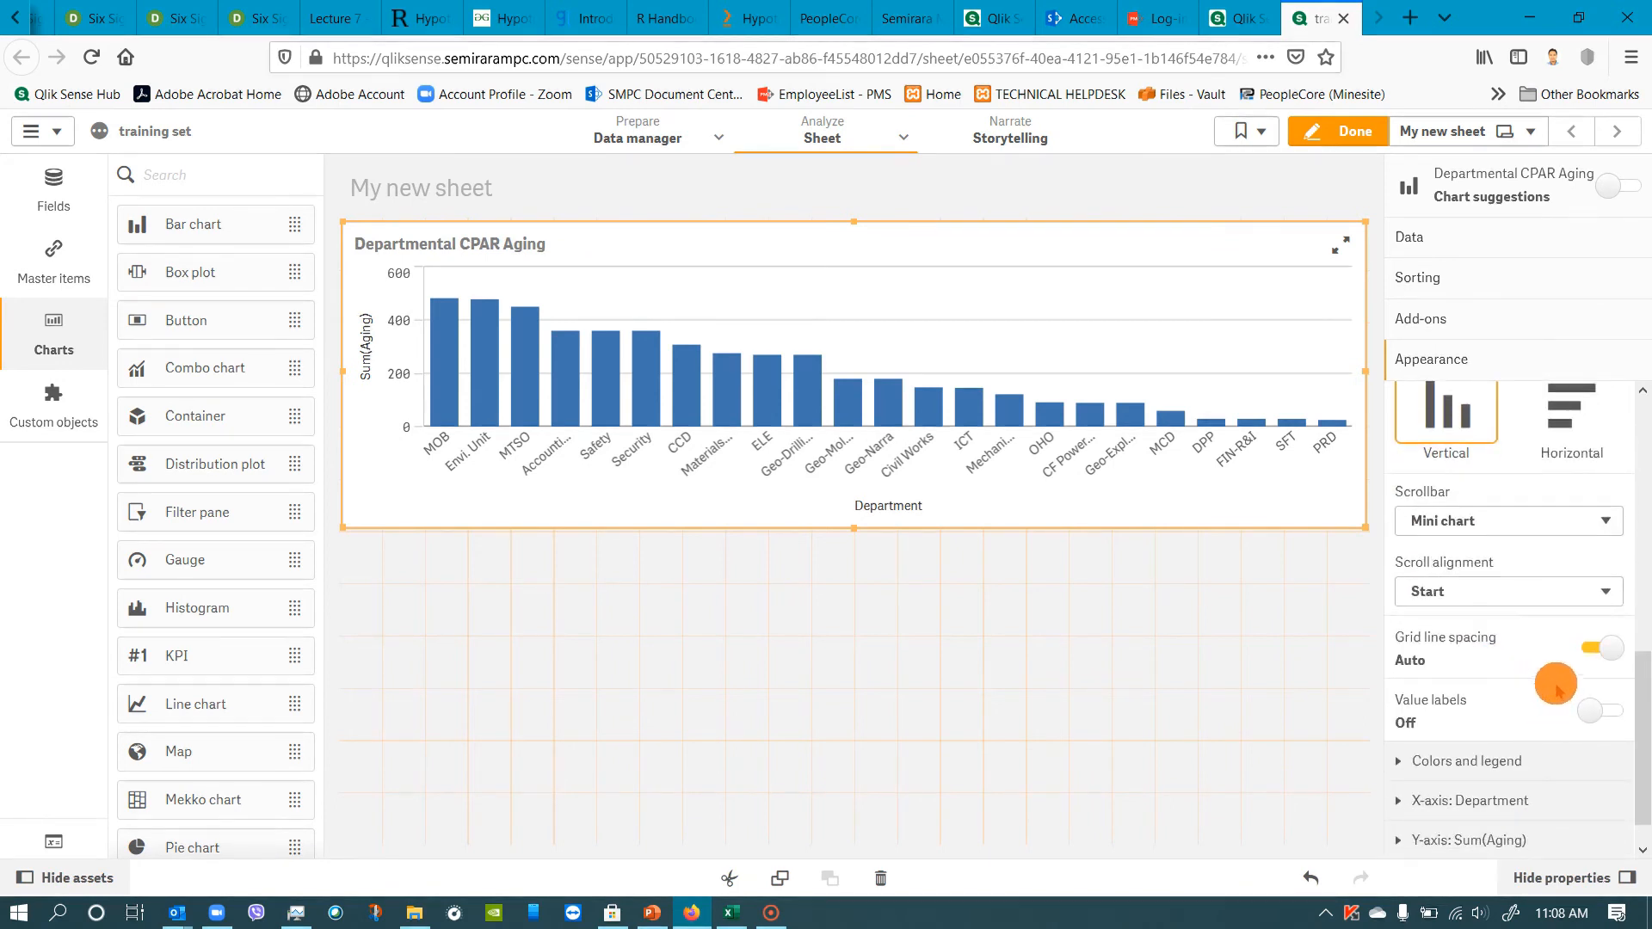
{"action": "scroll", "coordinate": [1570, 693], "scroll_direction": "down", "scroll_amount": 1}
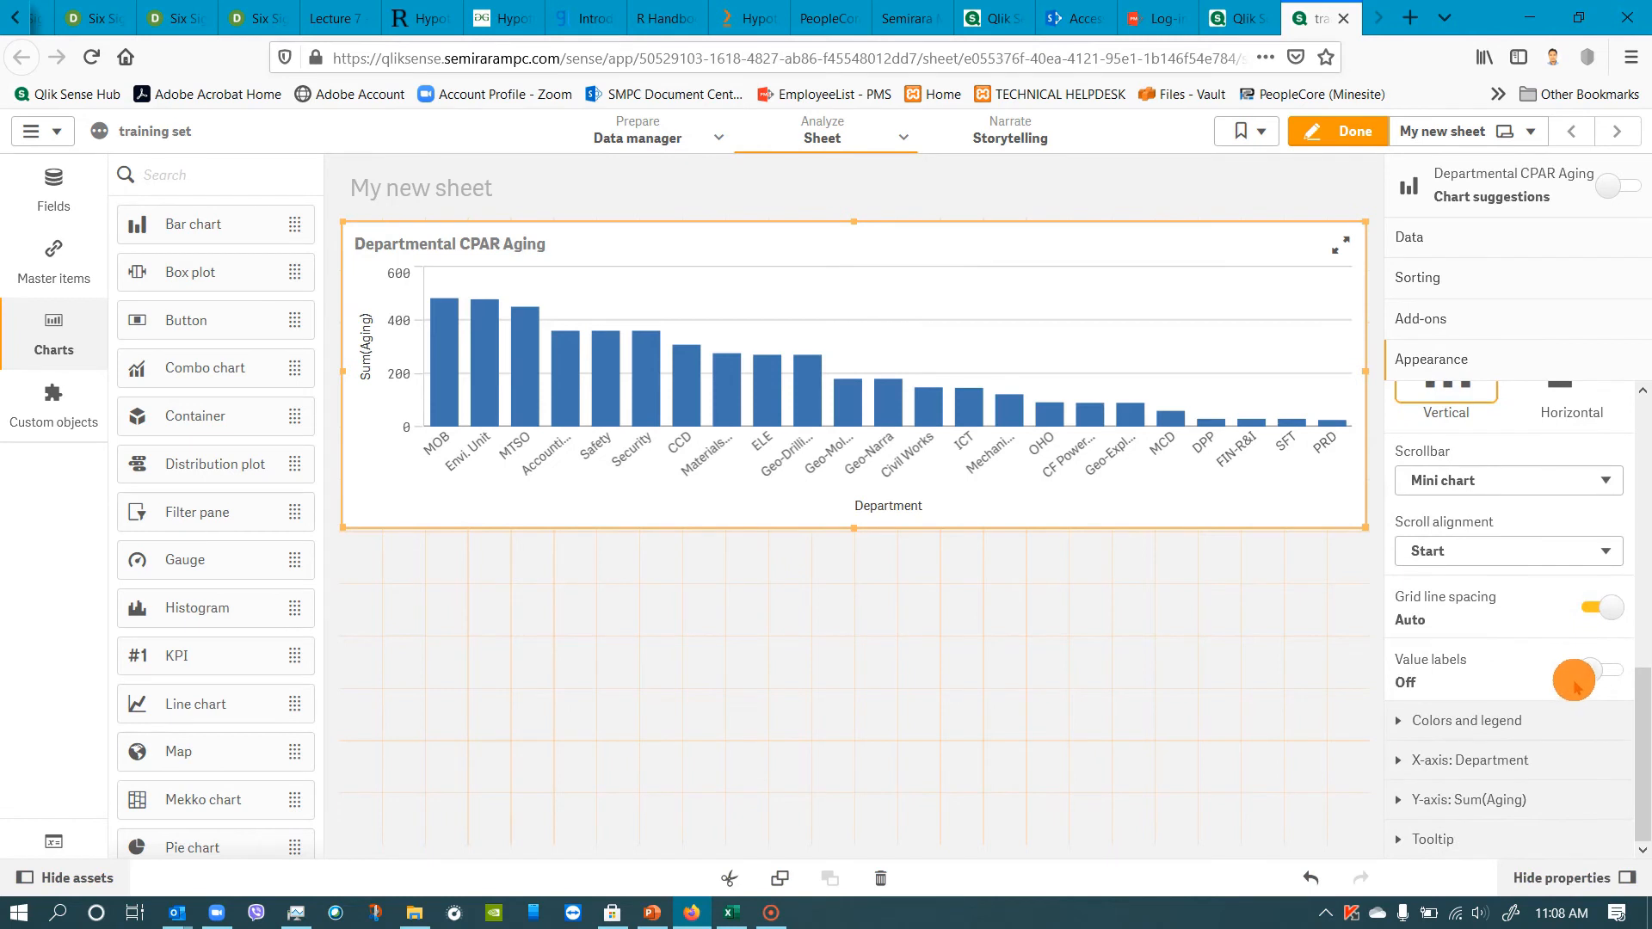
{"action": "left_click", "coordinate": [1493, 718]}
{"action": "scroll", "coordinate": [1540, 694], "scroll_direction": "down", "scroll_amount": 1}
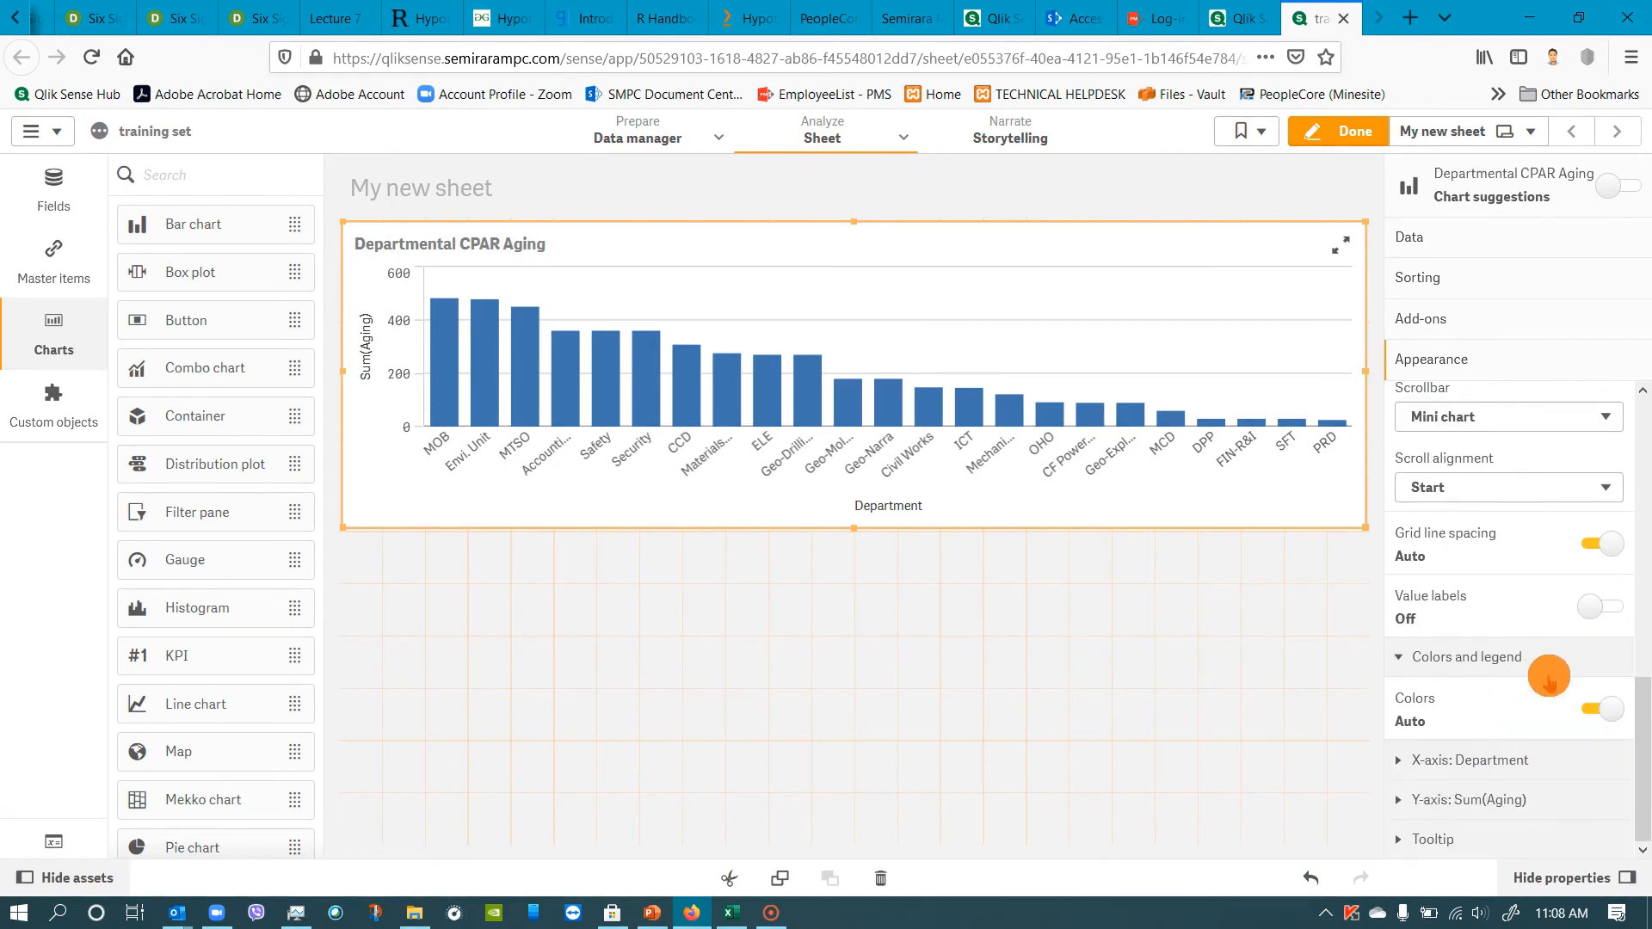
{"action": "left_click", "coordinate": [1585, 705]}
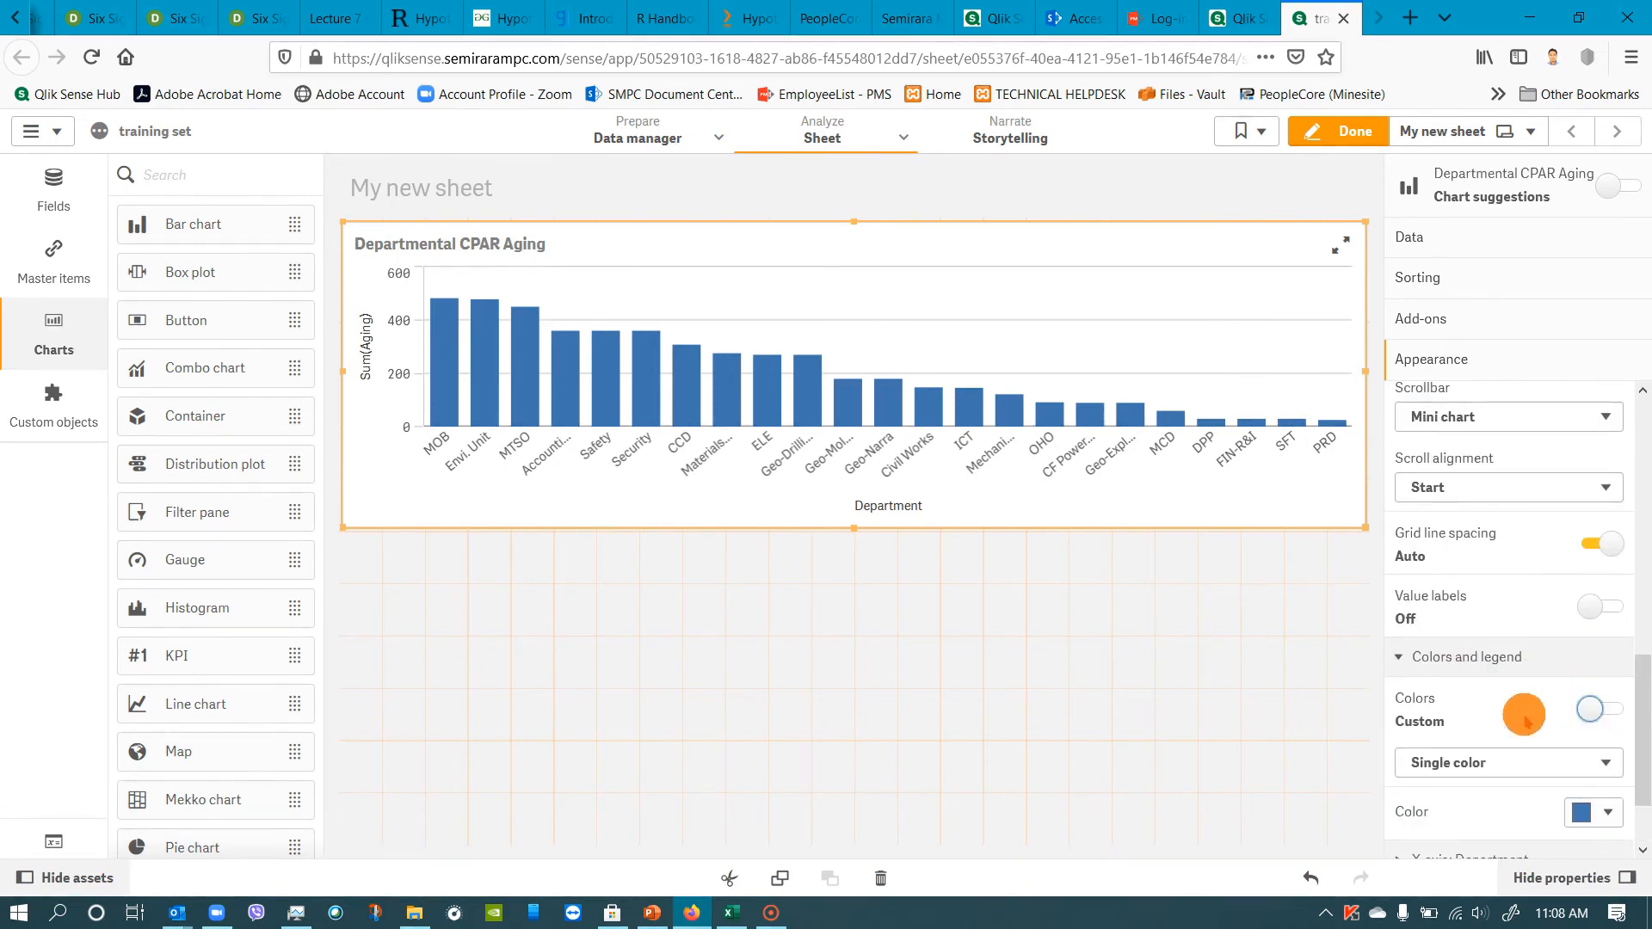
{"action": "scroll", "coordinate": [1501, 701], "scroll_direction": "down", "scroll_amount": 2}
{"action": "left_click", "coordinate": [1475, 664]}
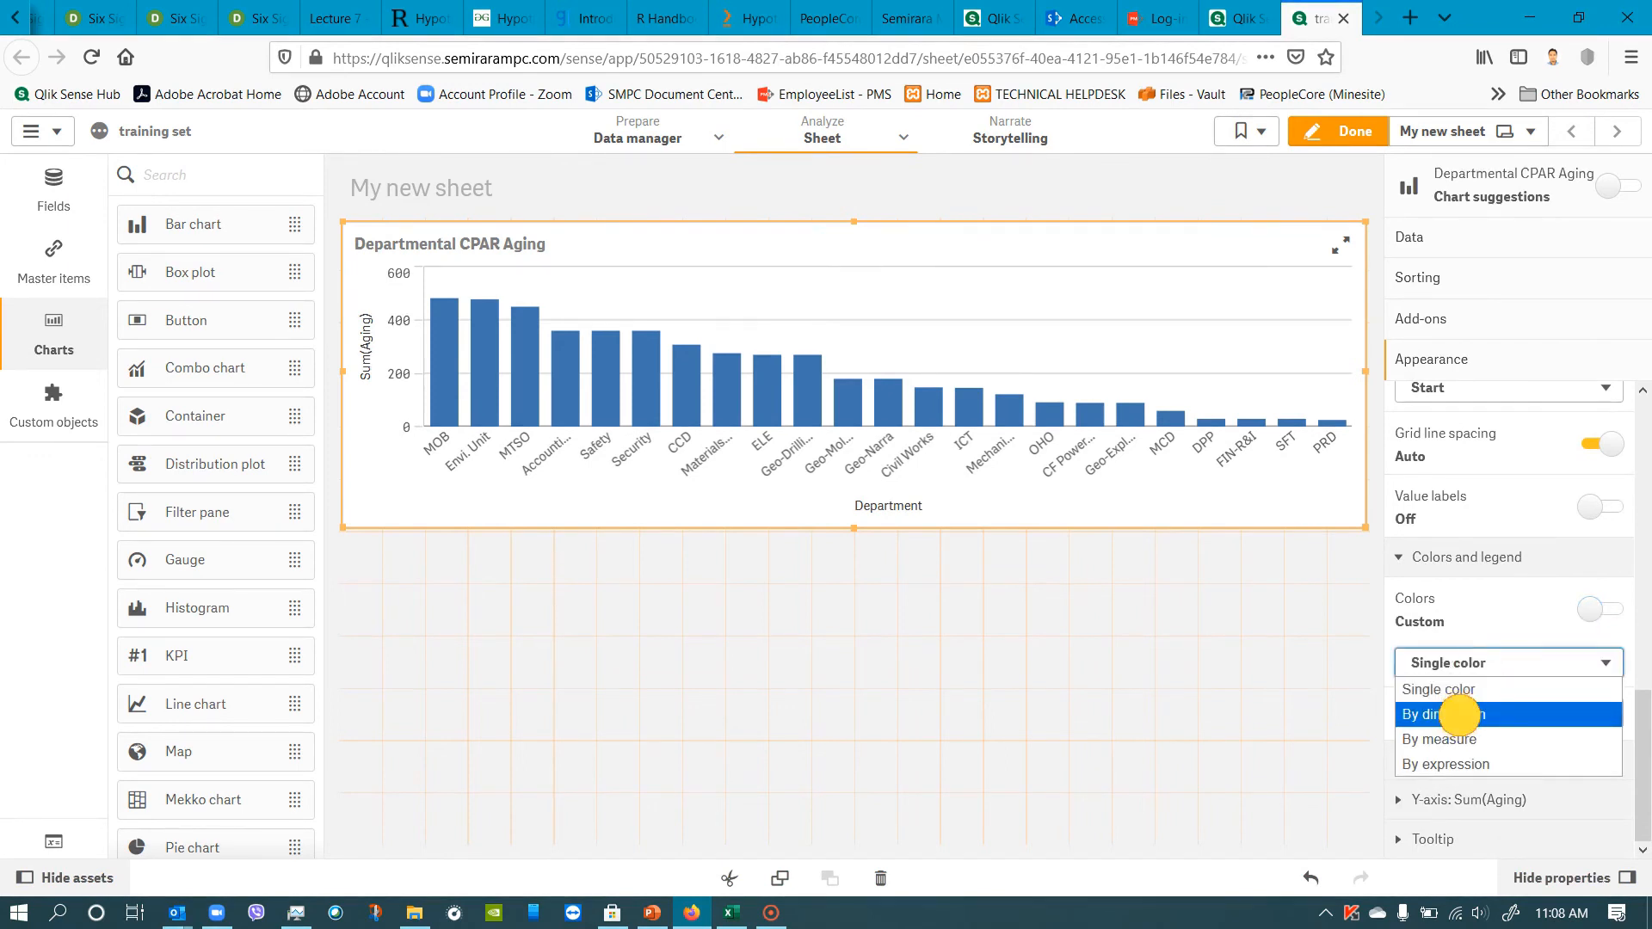
{"action": "left_click", "coordinate": [1459, 715]}
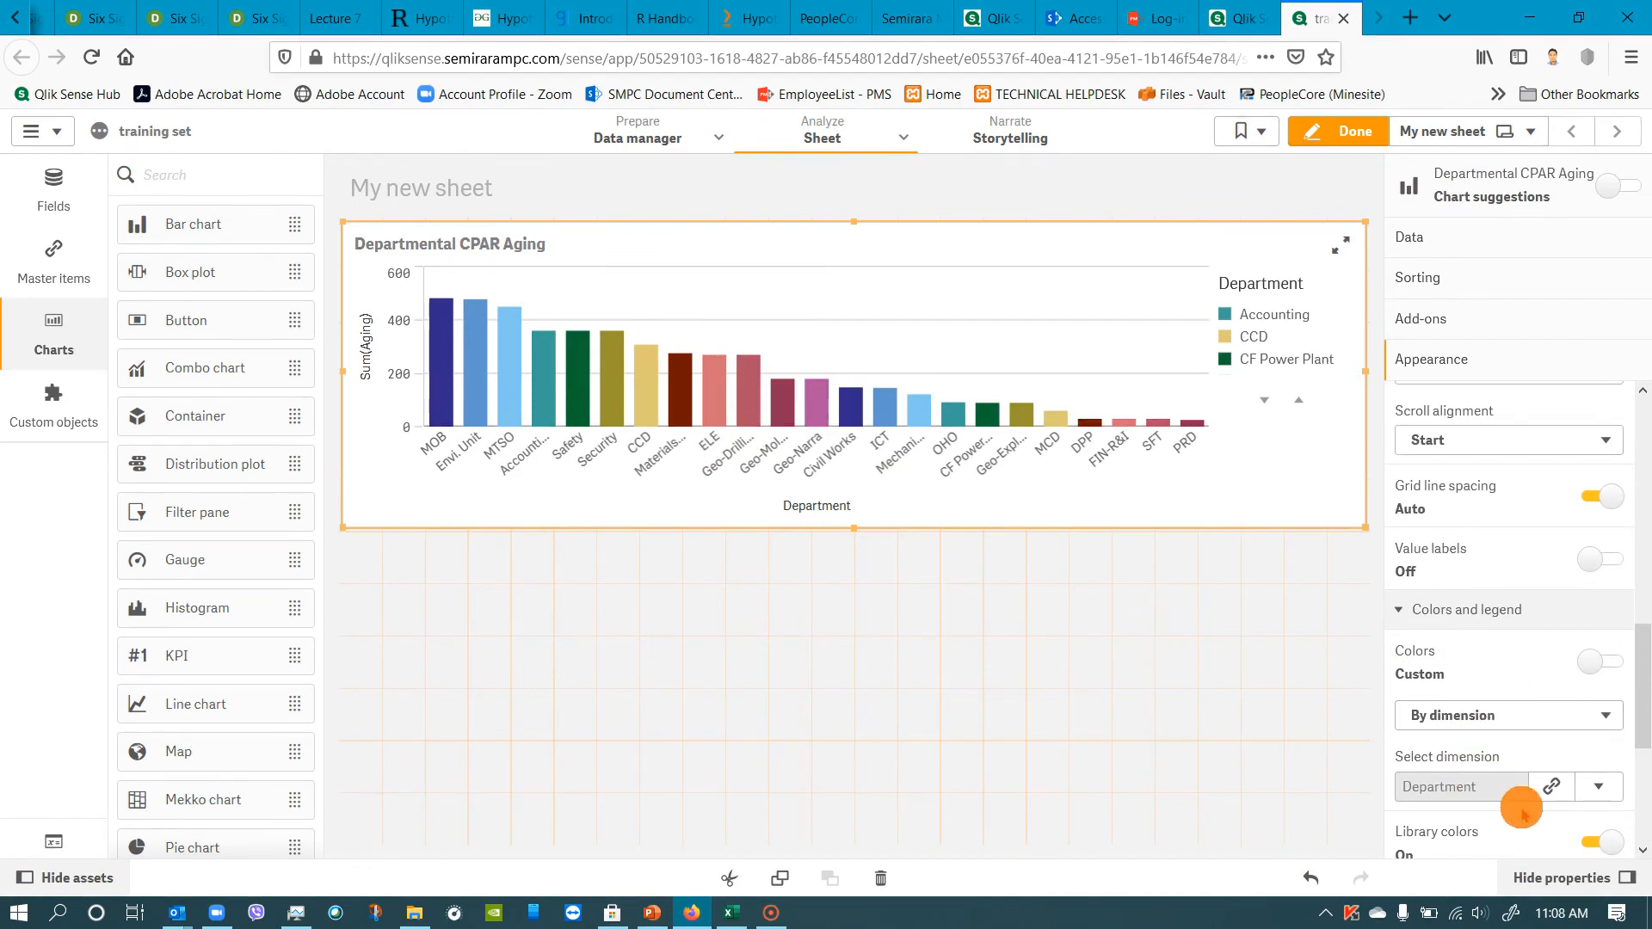
{"action": "scroll", "coordinate": [1531, 814], "scroll_direction": "down", "scroll_amount": 2}
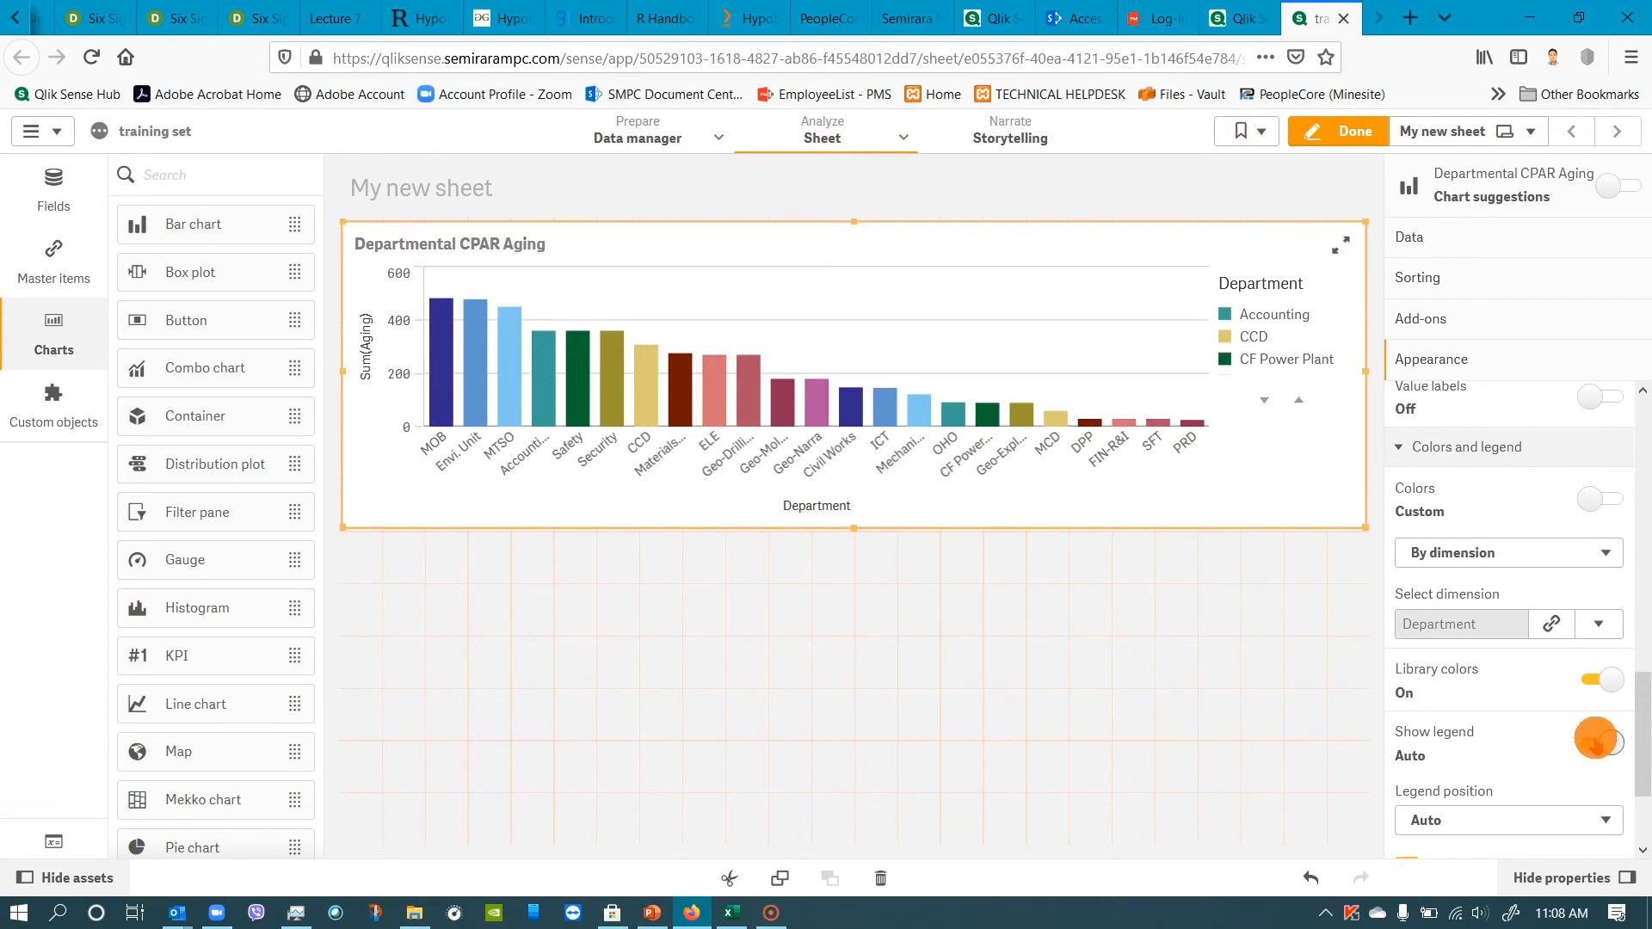
{"action": "left_click", "coordinate": [1594, 743]}
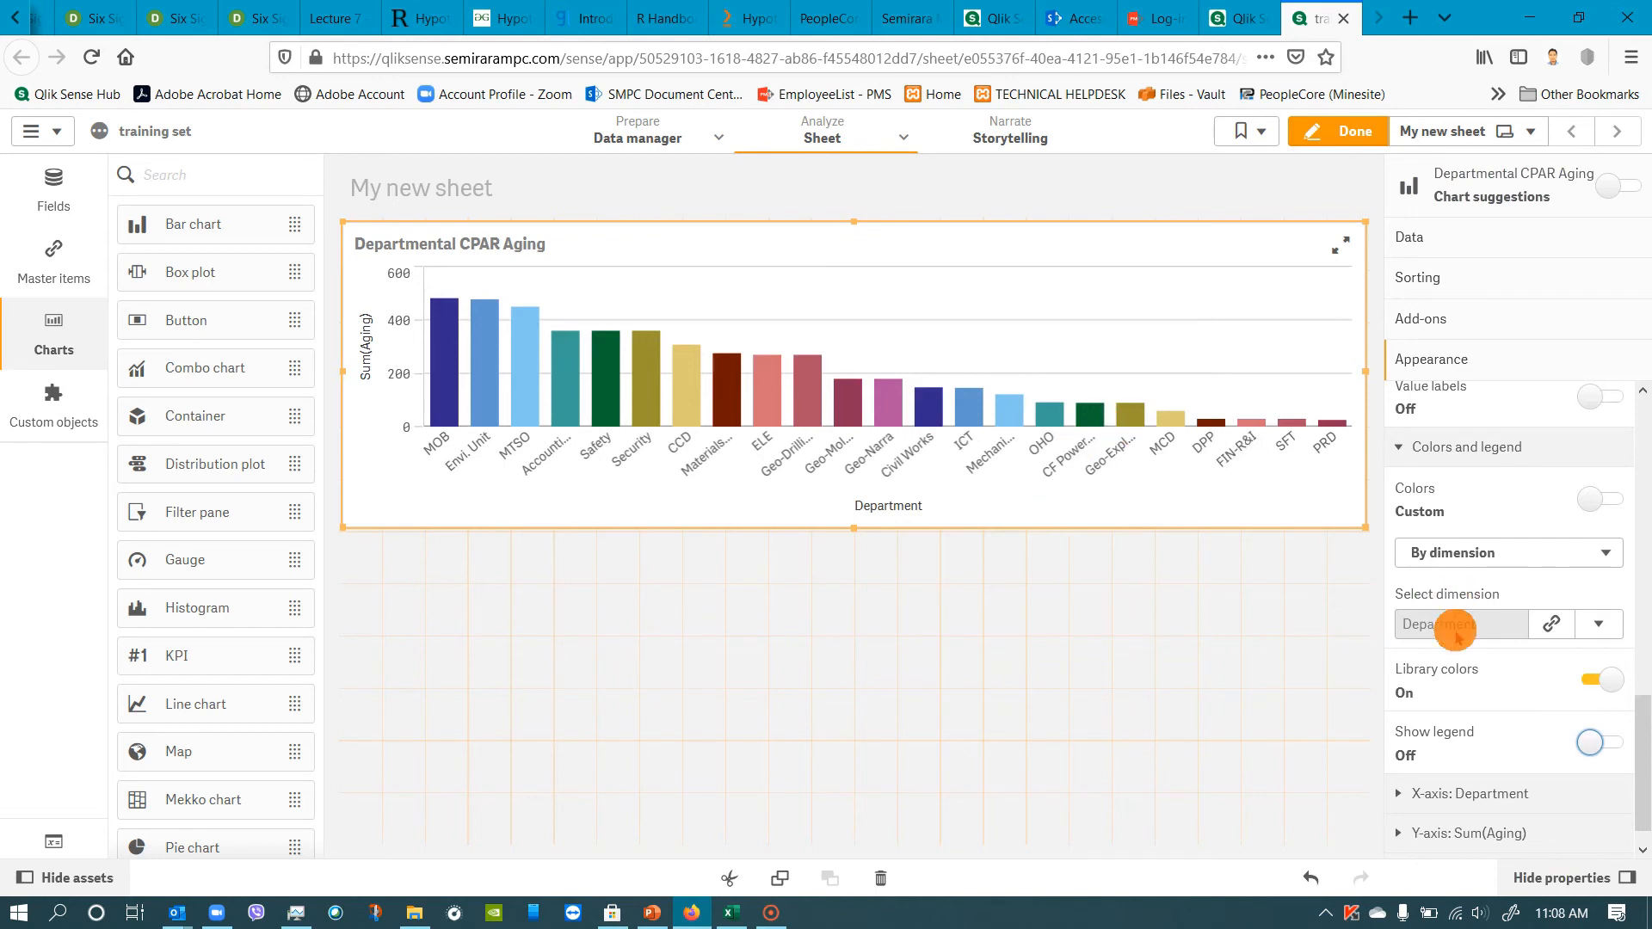
Examine the bar chart's X-axis, Y-axis and tooltip appearance settings, leaving the chart deselected.
{"action": "scroll", "coordinate": [1467, 669], "scroll_direction": "down", "scroll_amount": 1}
{"action": "scroll", "coordinate": [1466, 662], "scroll_direction": "up", "scroll_amount": 1}
{"action": "scroll", "coordinate": [1466, 663], "scroll_direction": "down", "scroll_amount": 1}
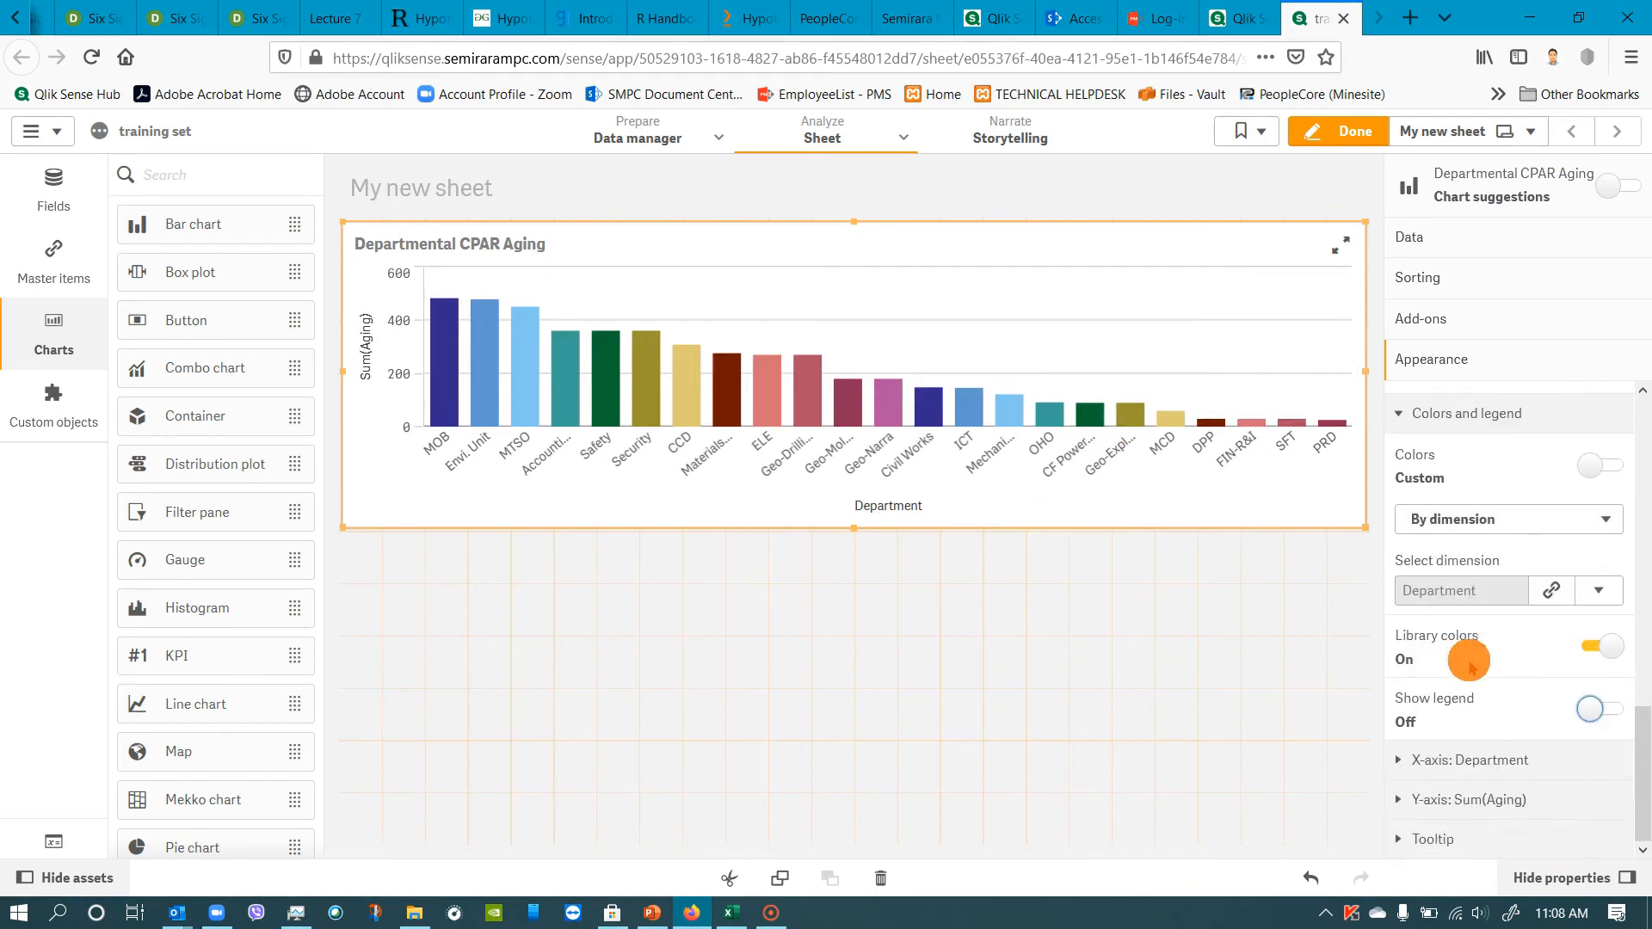
{"action": "left_click", "coordinate": [1484, 742]}
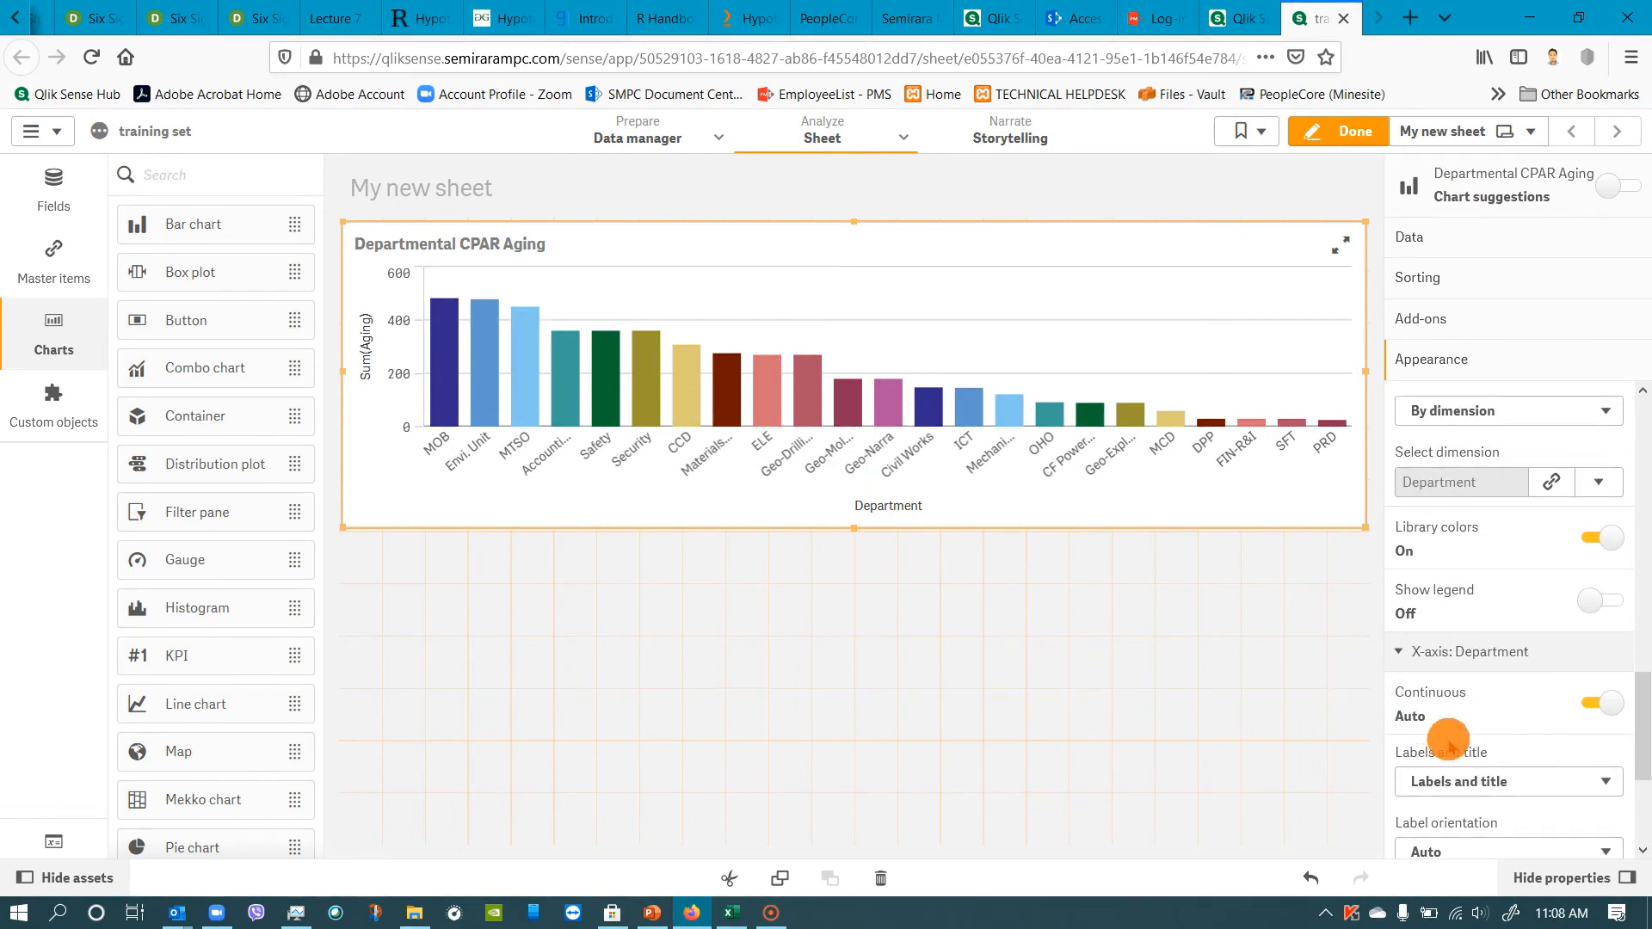
{"action": "scroll", "coordinate": [1463, 748], "scroll_direction": "down", "scroll_amount": 2}
{"action": "scroll", "coordinate": [1468, 762], "scroll_direction": "down", "scroll_amount": 3}
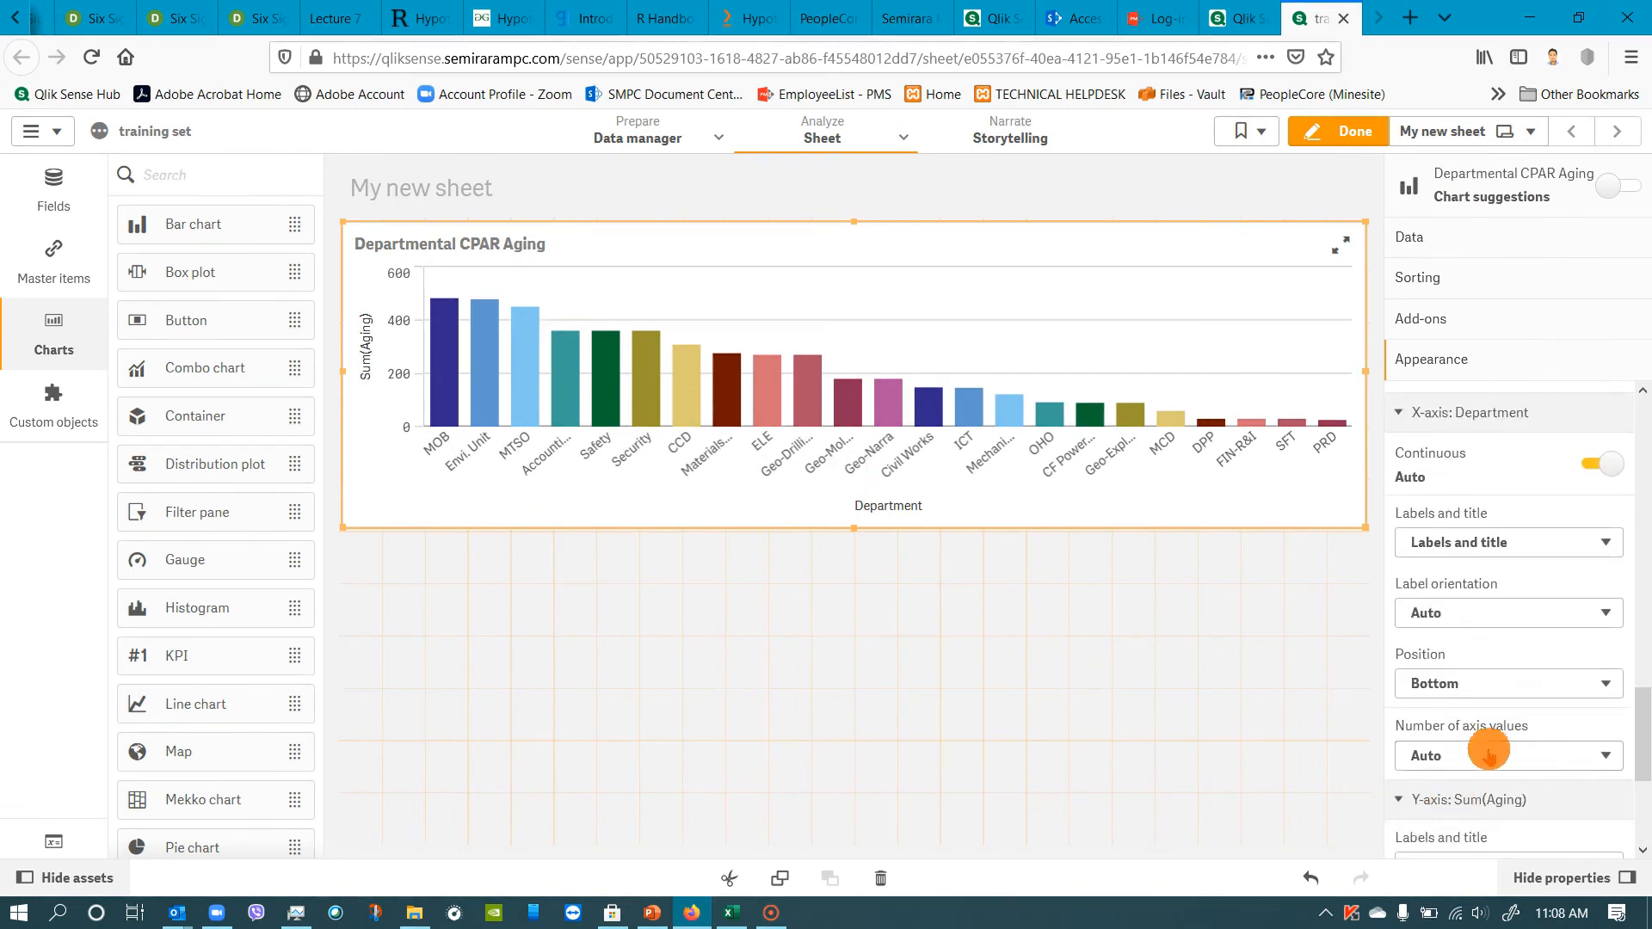
{"action": "scroll", "coordinate": [1482, 756], "scroll_direction": "down", "scroll_amount": 3}
{"action": "scroll", "coordinate": [1487, 745], "scroll_direction": "down", "scroll_amount": 3}
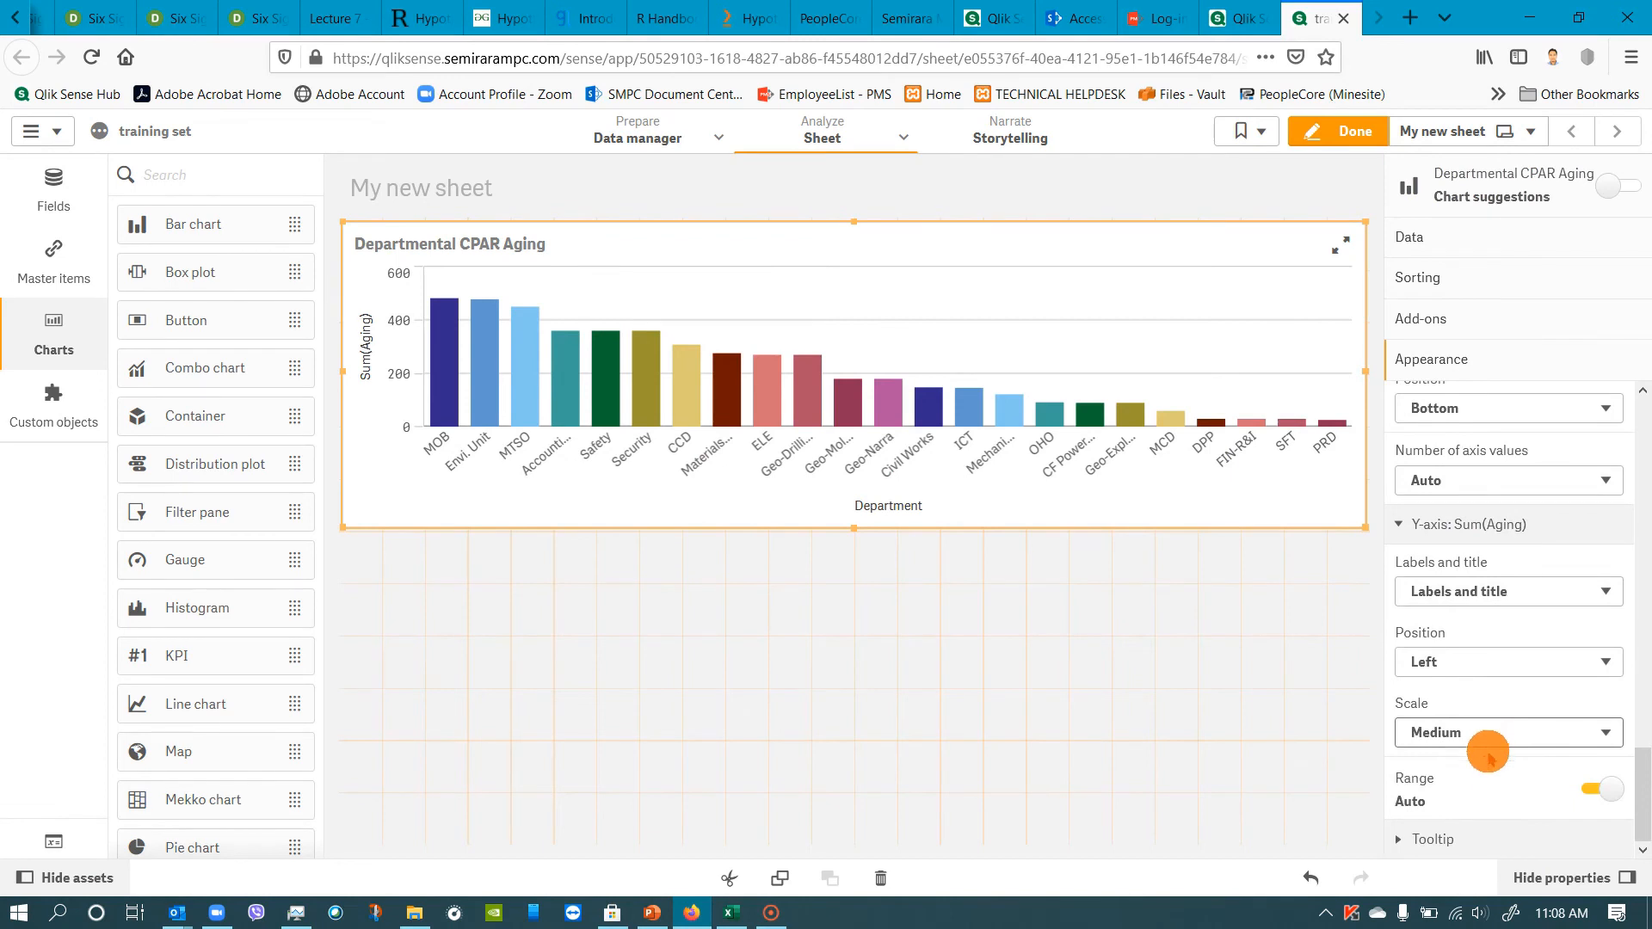
{"action": "left_click", "coordinate": [1468, 838]}
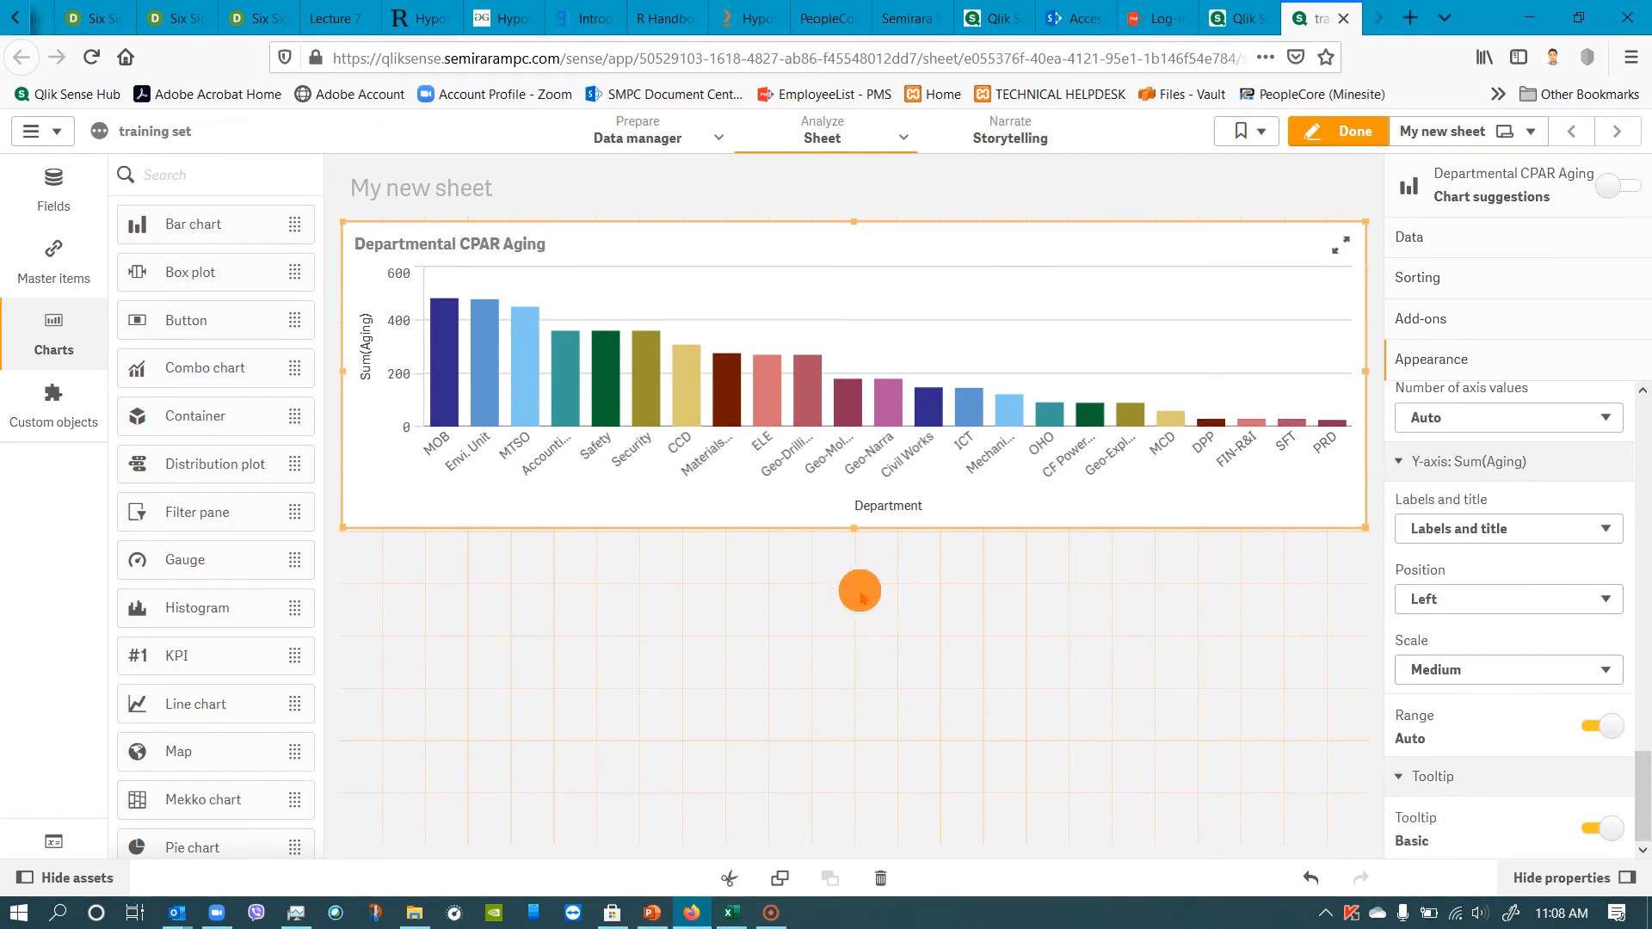
{"action": "left_click", "coordinate": [787, 649]}
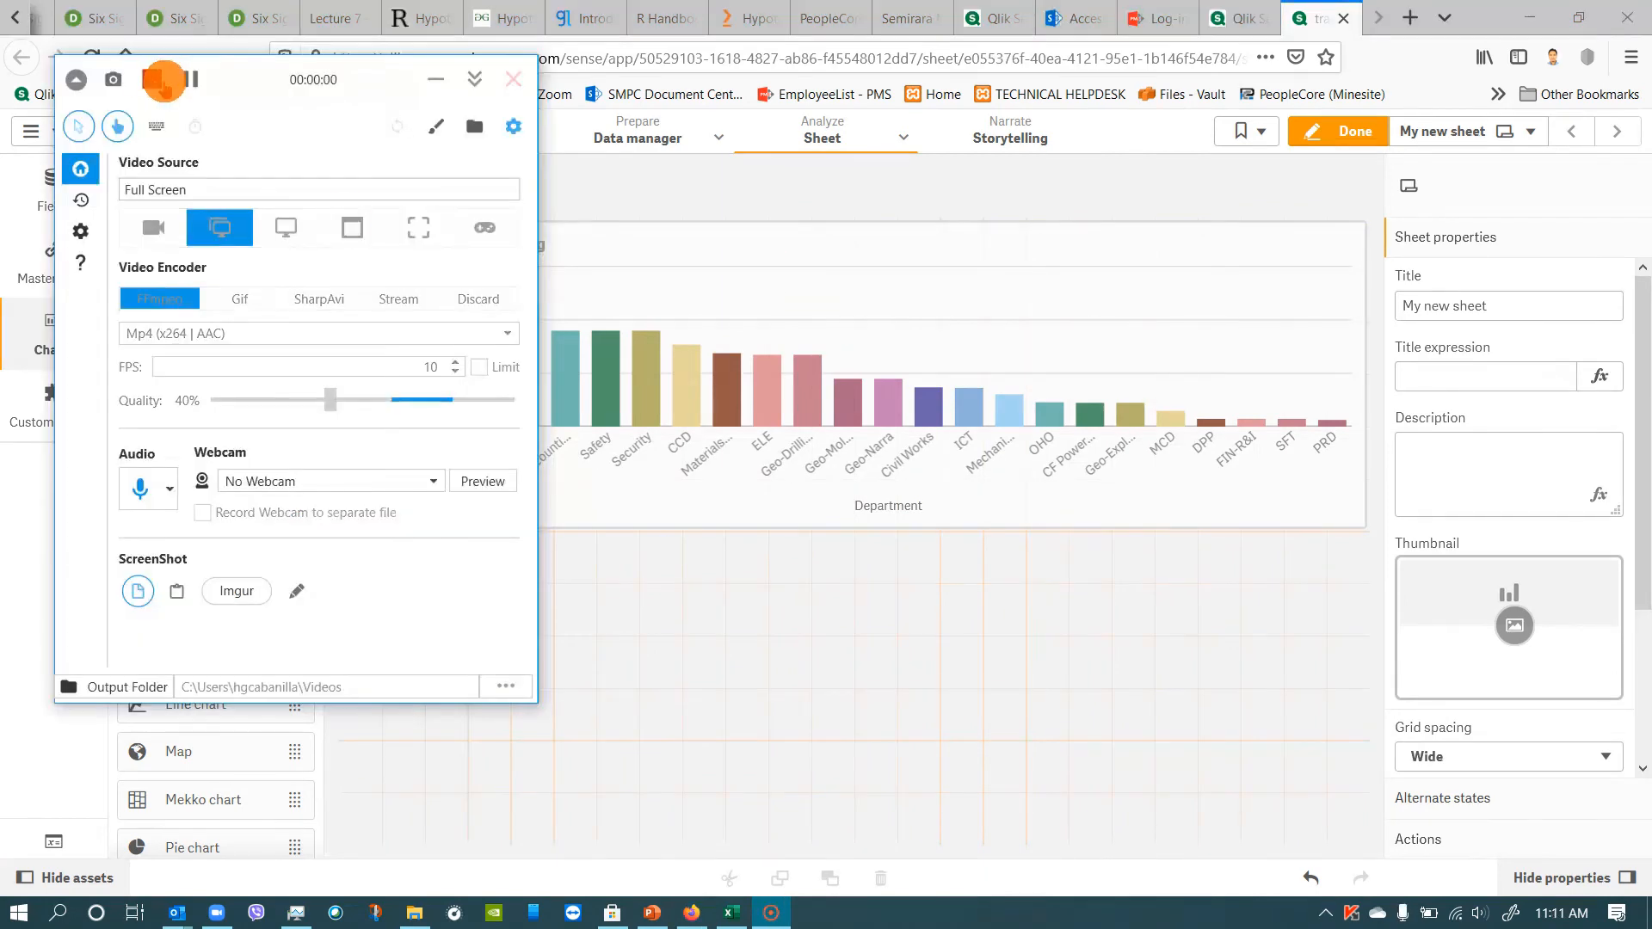
{"action": "left_click", "coordinate": [163, 81]}
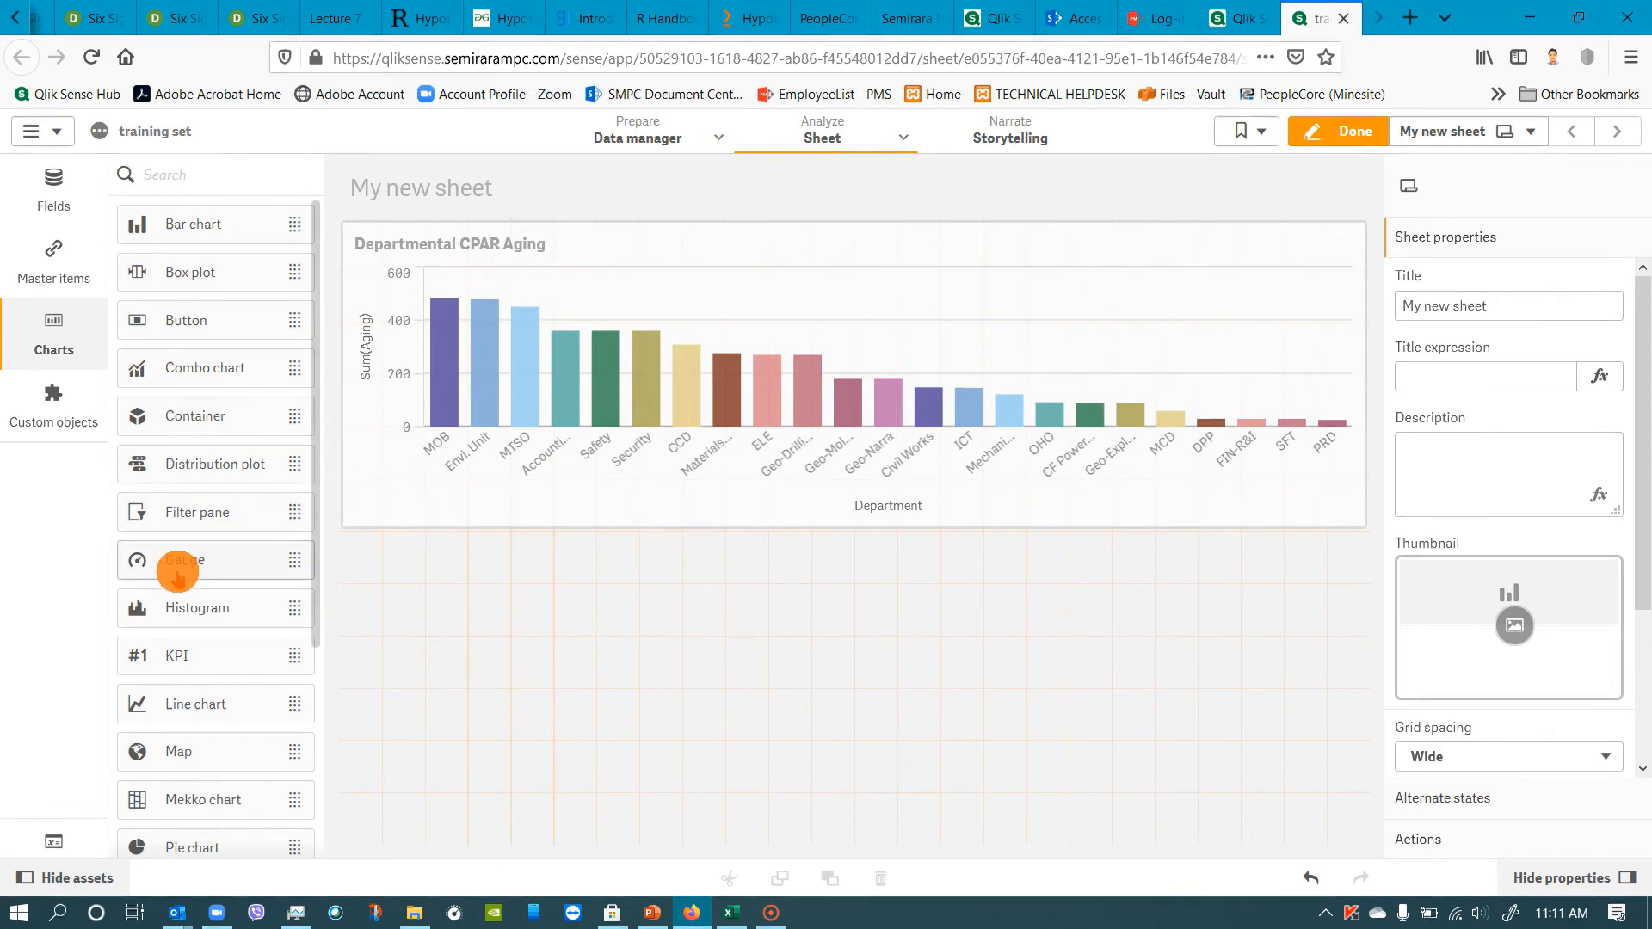
Place a gauge below the bar chart with Sum(Status) as its measure and dismiss the range notice.
{"action": "left_click_drag", "start_coordinate": [178, 563], "coordinate": [575, 619]}
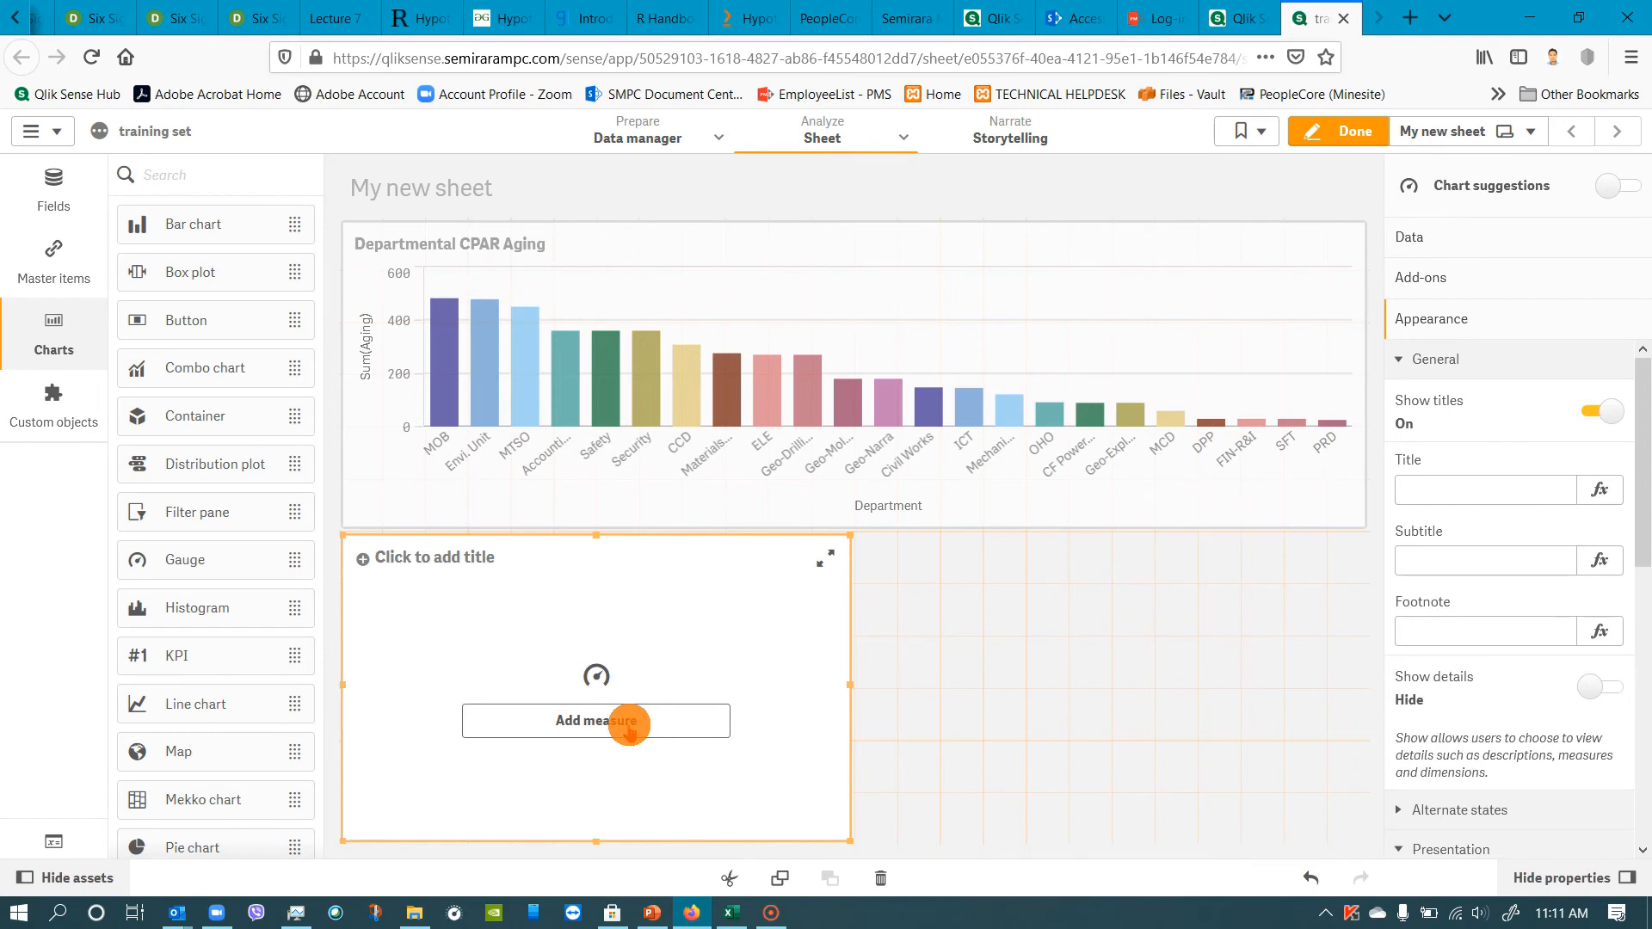
{"action": "left_click", "coordinate": [628, 727]}
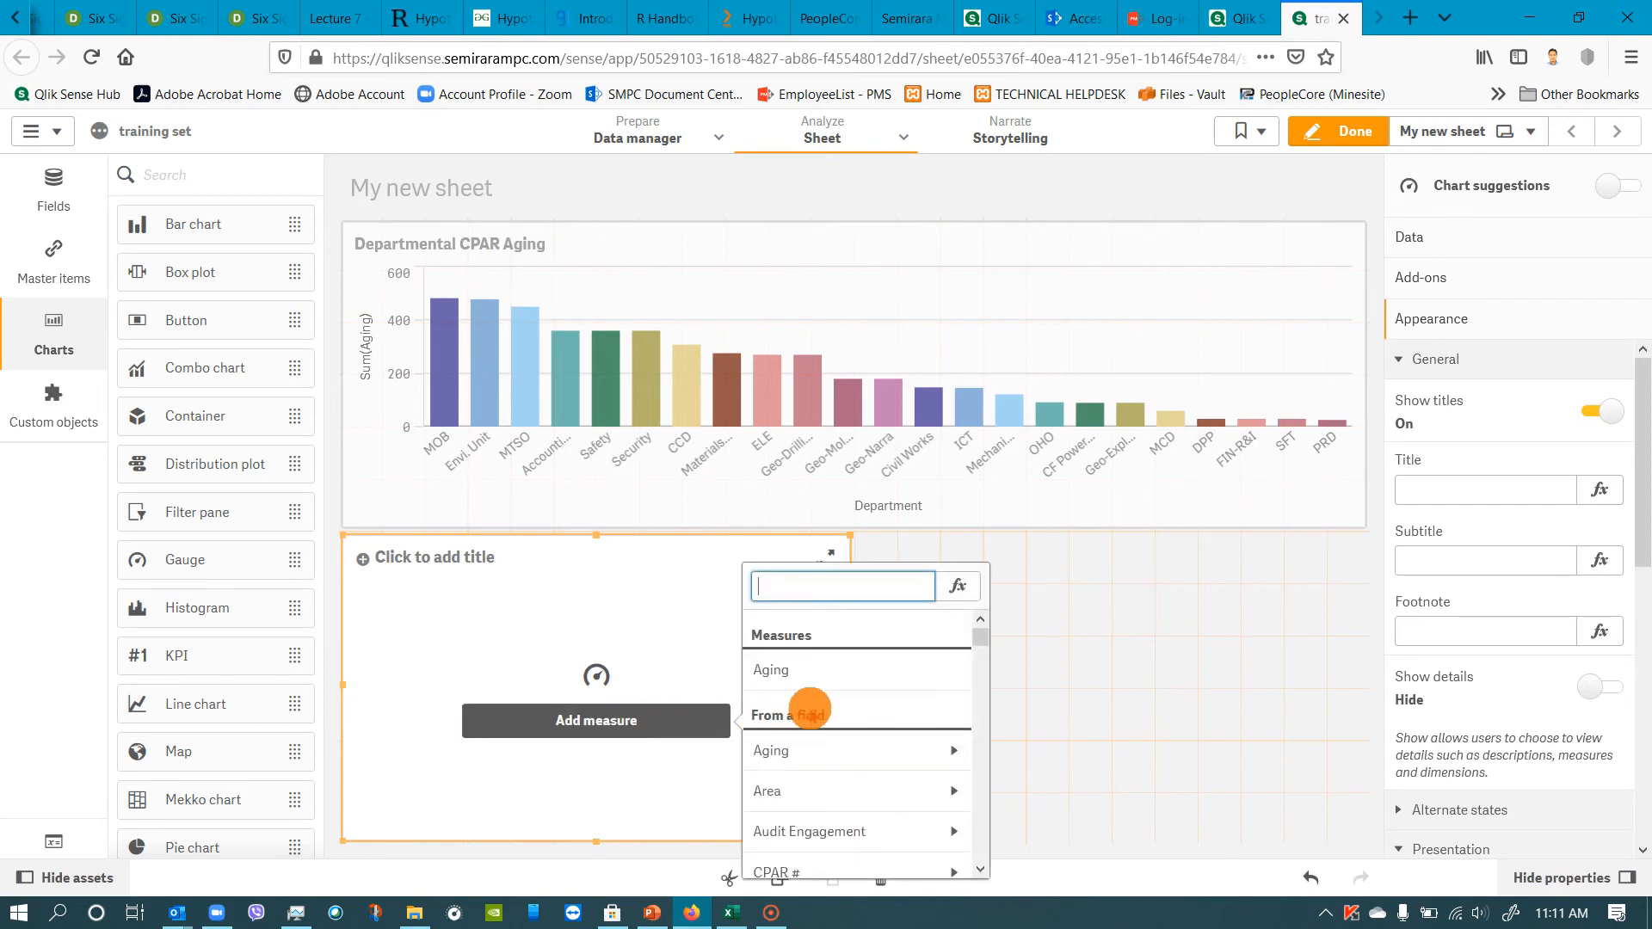
{"action": "scroll", "coordinate": [813, 711], "scroll_direction": "down", "scroll_amount": 10}
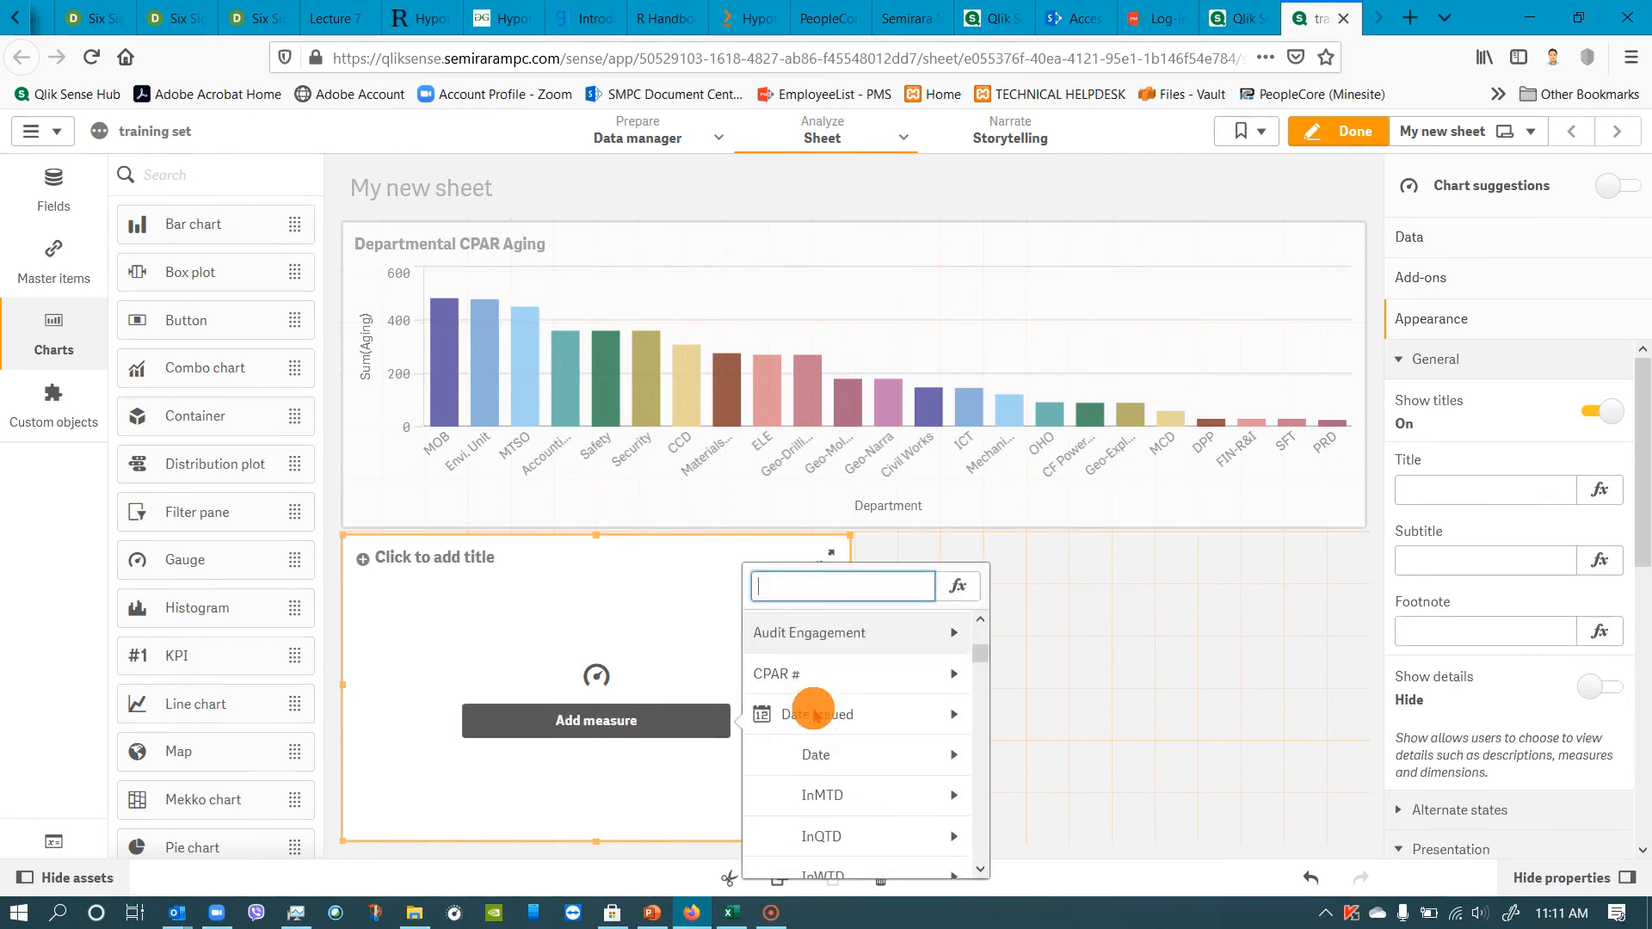
{"action": "scroll", "coordinate": [826, 714], "scroll_direction": "down", "scroll_amount": 1}
{"action": "left_click_drag", "start_coordinate": [981, 682], "coordinate": [966, 857]}
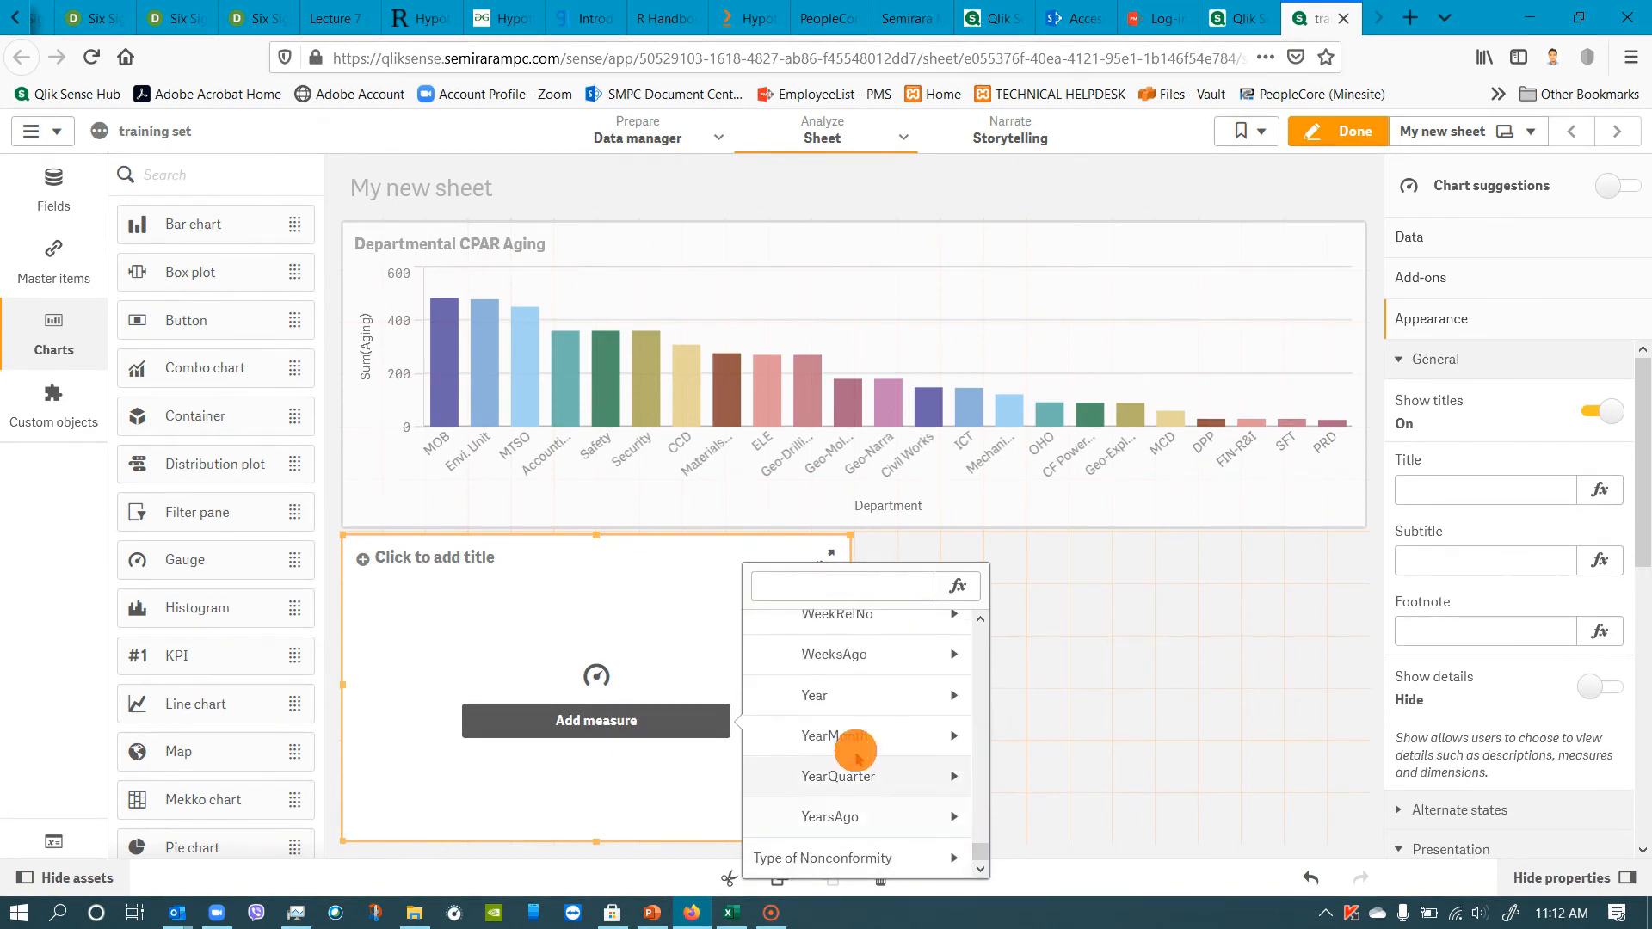
{"action": "scroll", "coordinate": [854, 740], "scroll_direction": "up", "scroll_amount": 2}
{"action": "scroll", "coordinate": [853, 740], "scroll_direction": "up", "scroll_amount": 3}
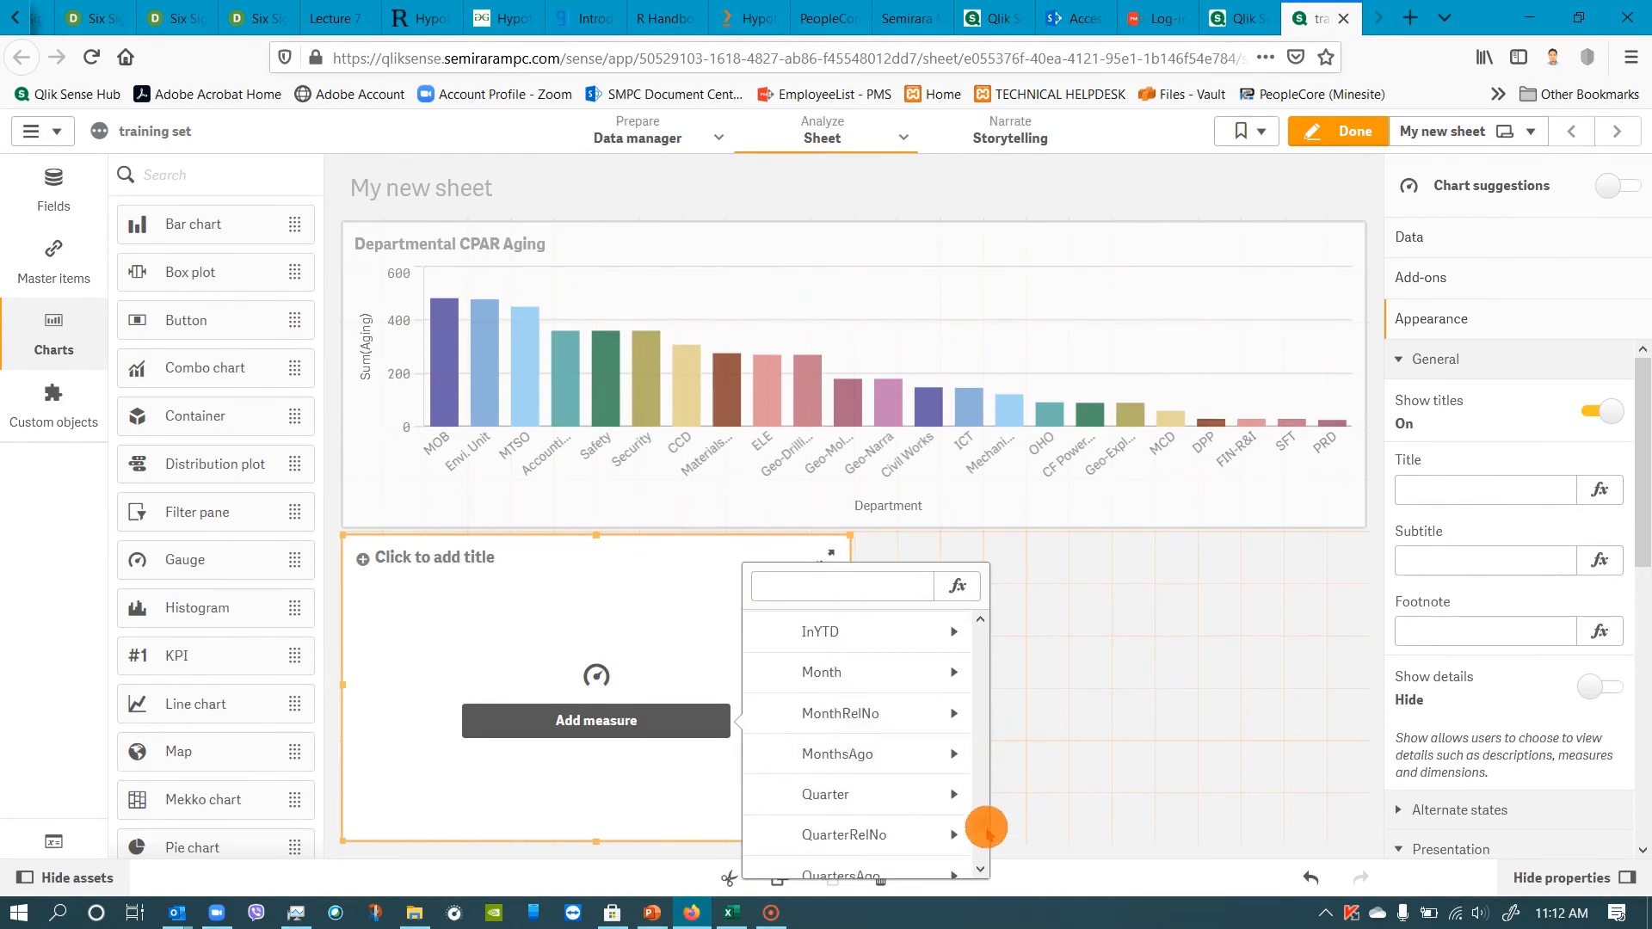
{"action": "scroll", "coordinate": [955, 813], "scroll_direction": "up", "scroll_amount": 3}
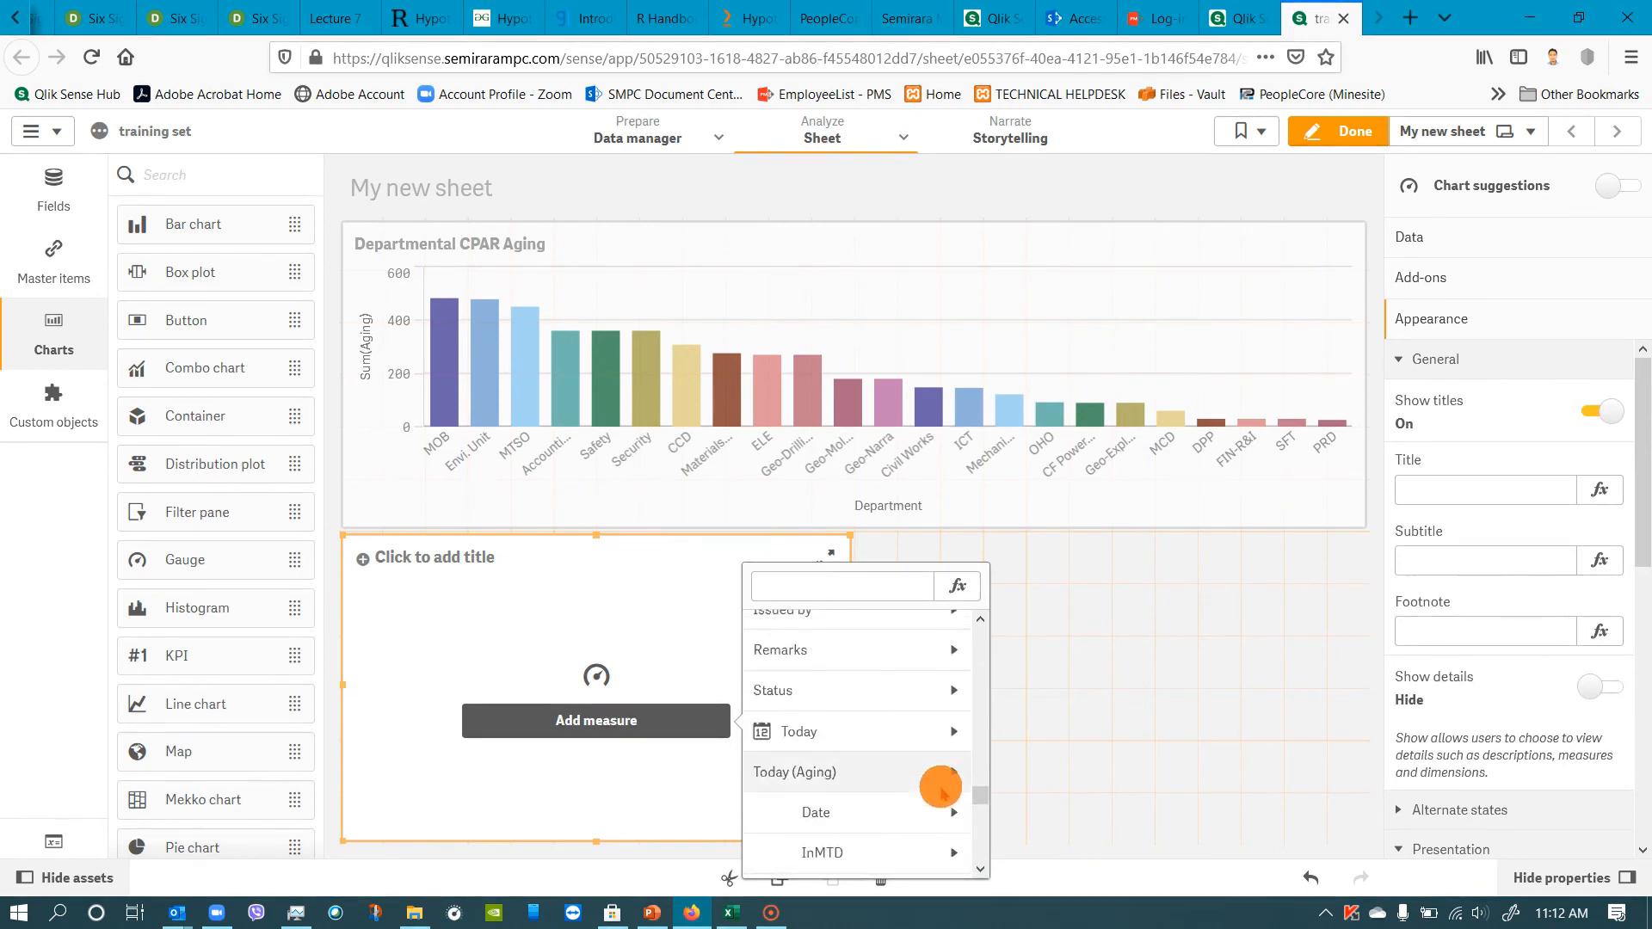
{"action": "left_click", "coordinate": [818, 690]}
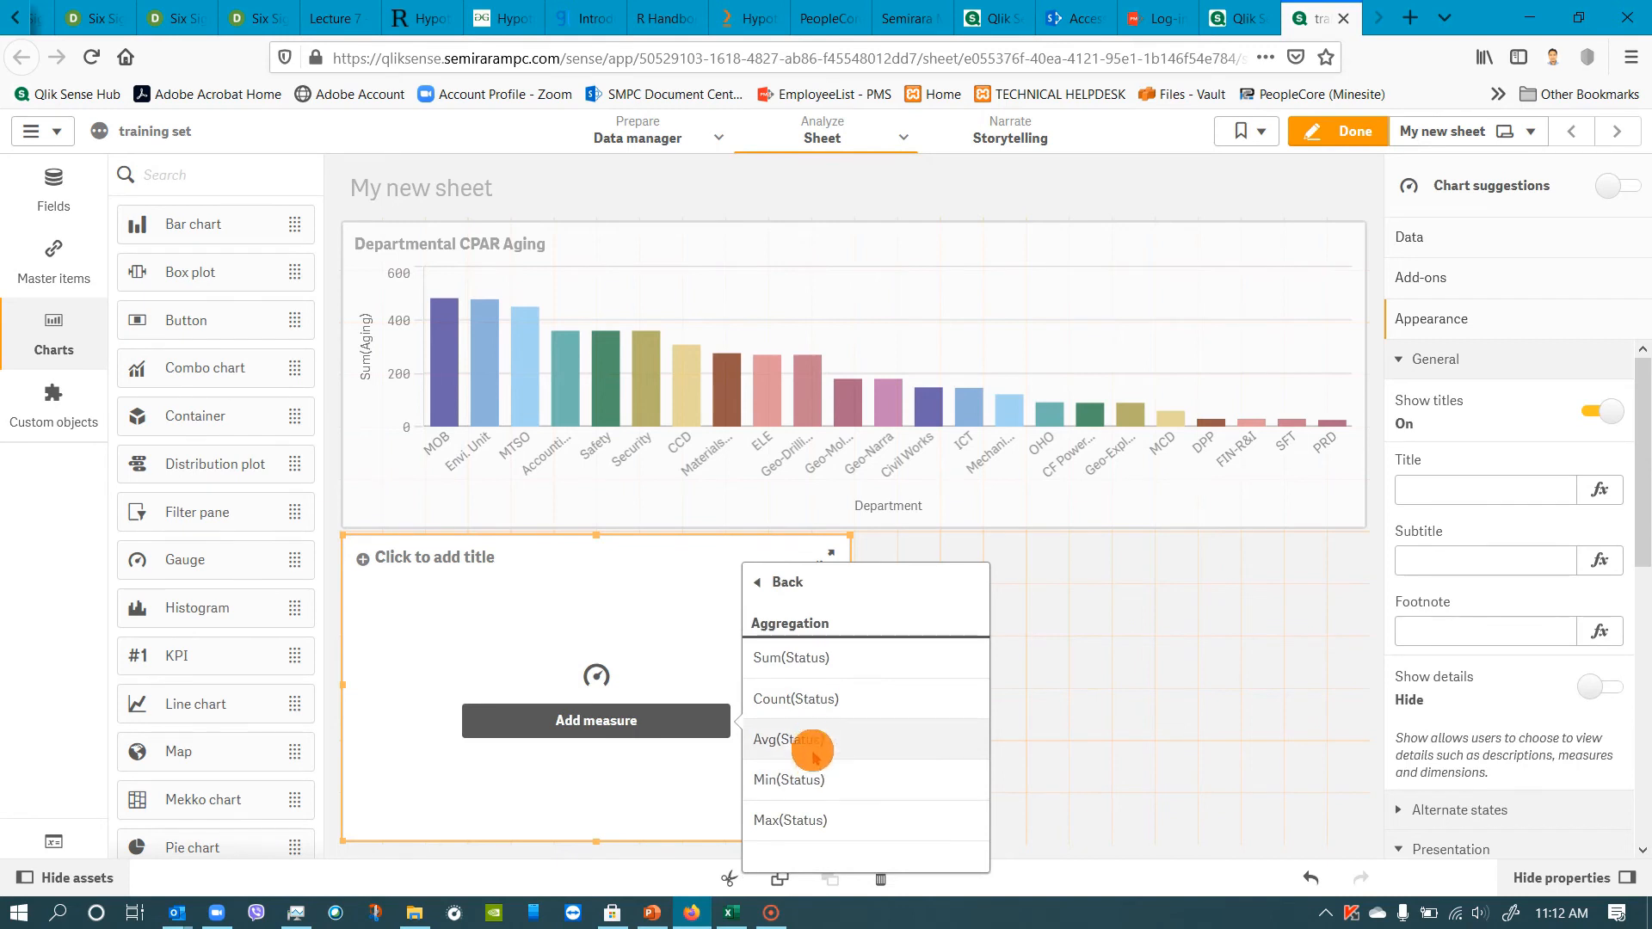
{"action": "left_click", "coordinate": [818, 657]}
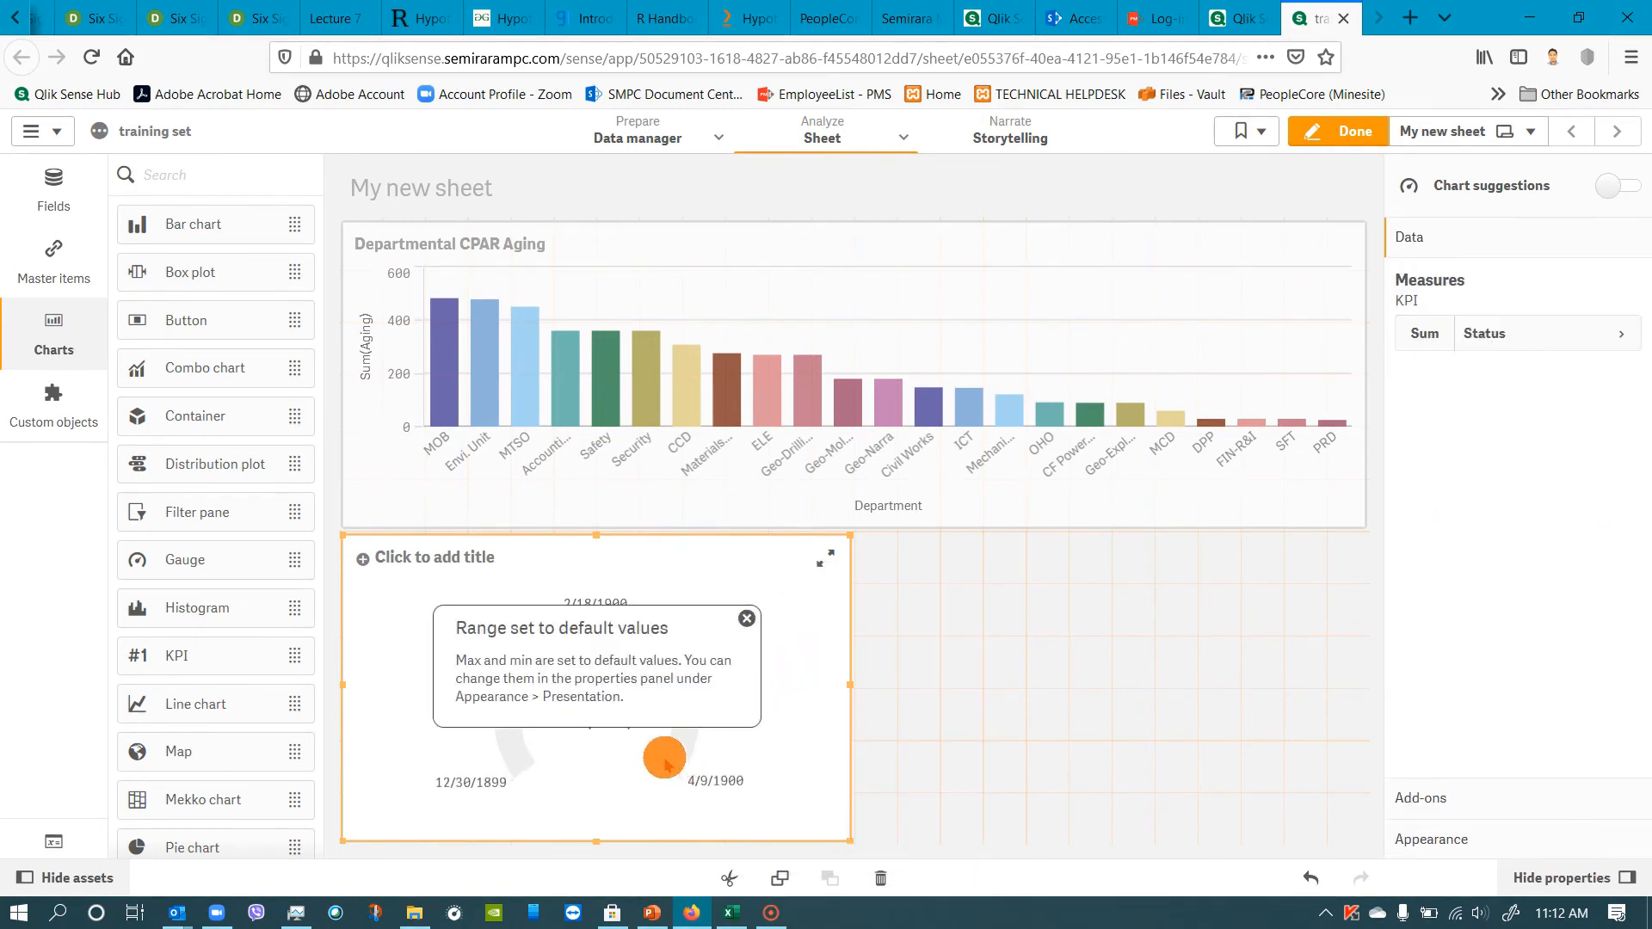
{"action": "left_click", "coordinate": [745, 620]}
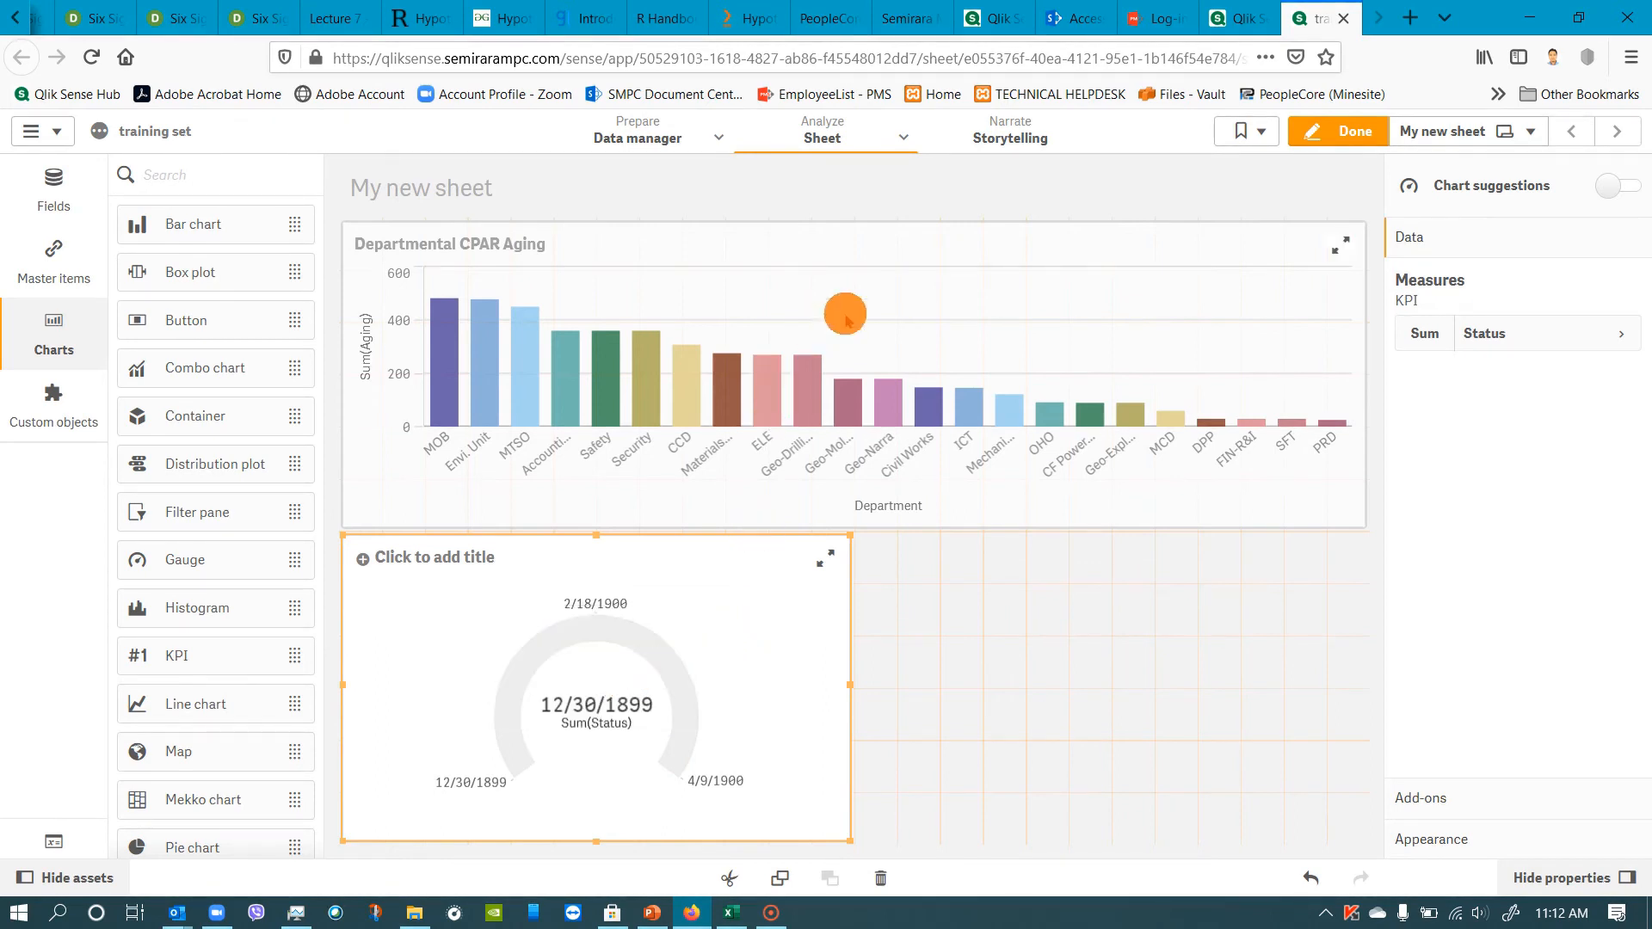
Finish editing the sheet and open the Internal Audit table for editing in the data manager.
{"action": "left_click", "coordinate": [1348, 135]}
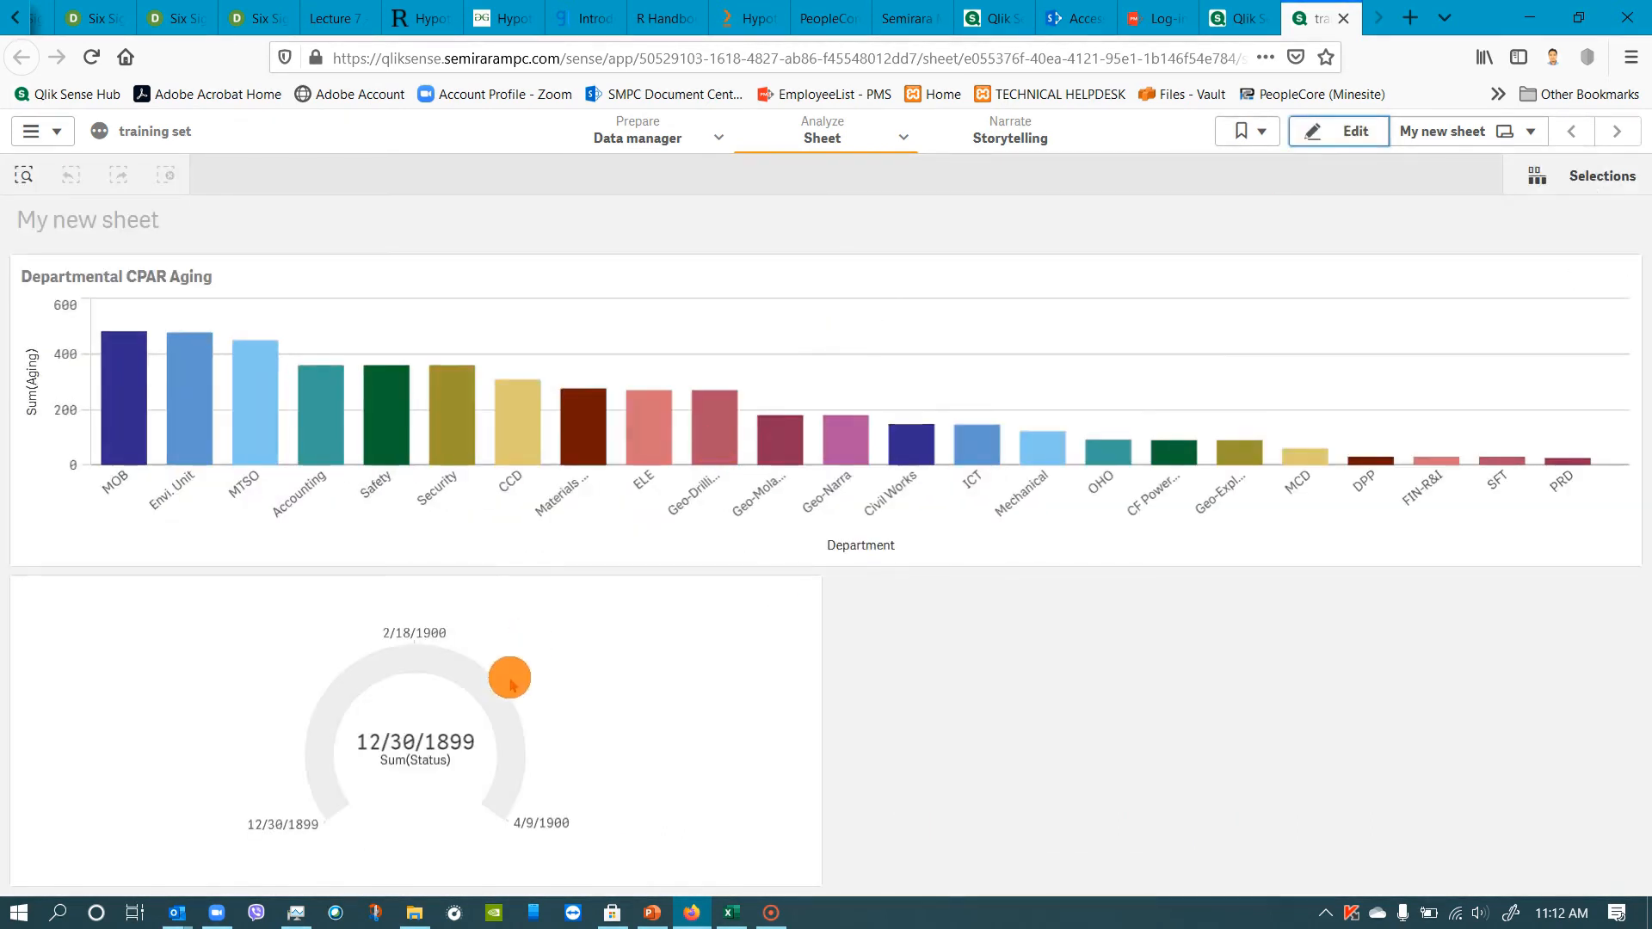
{"action": "left_click", "coordinate": [683, 142]}
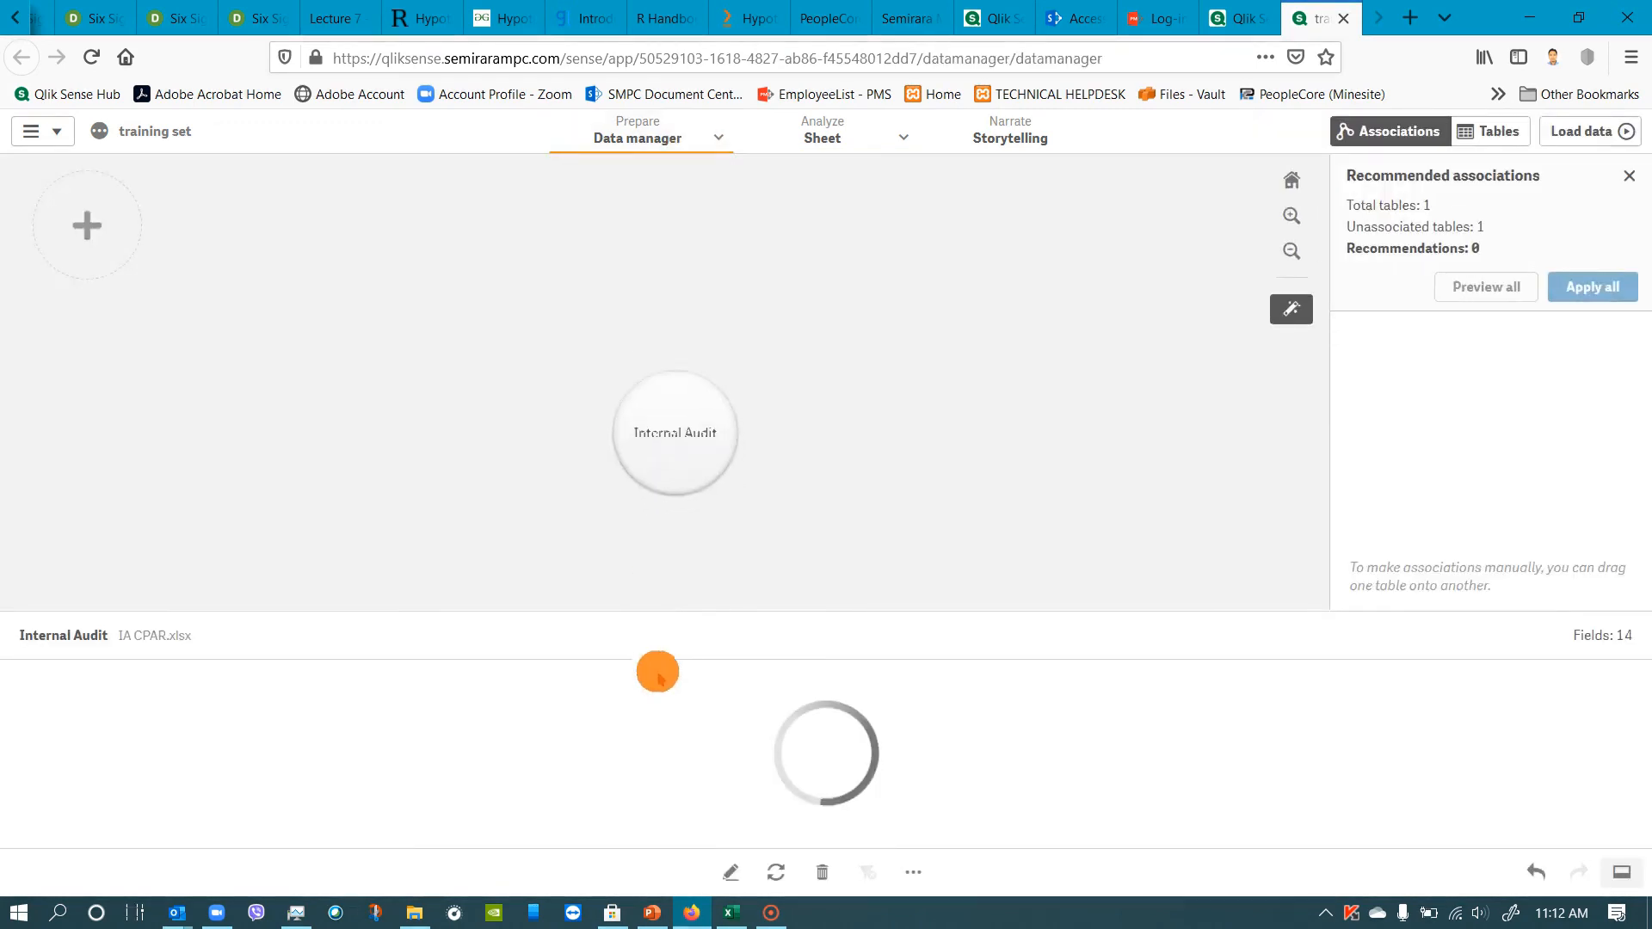
{"action": "double_click", "coordinate": [648, 385]}
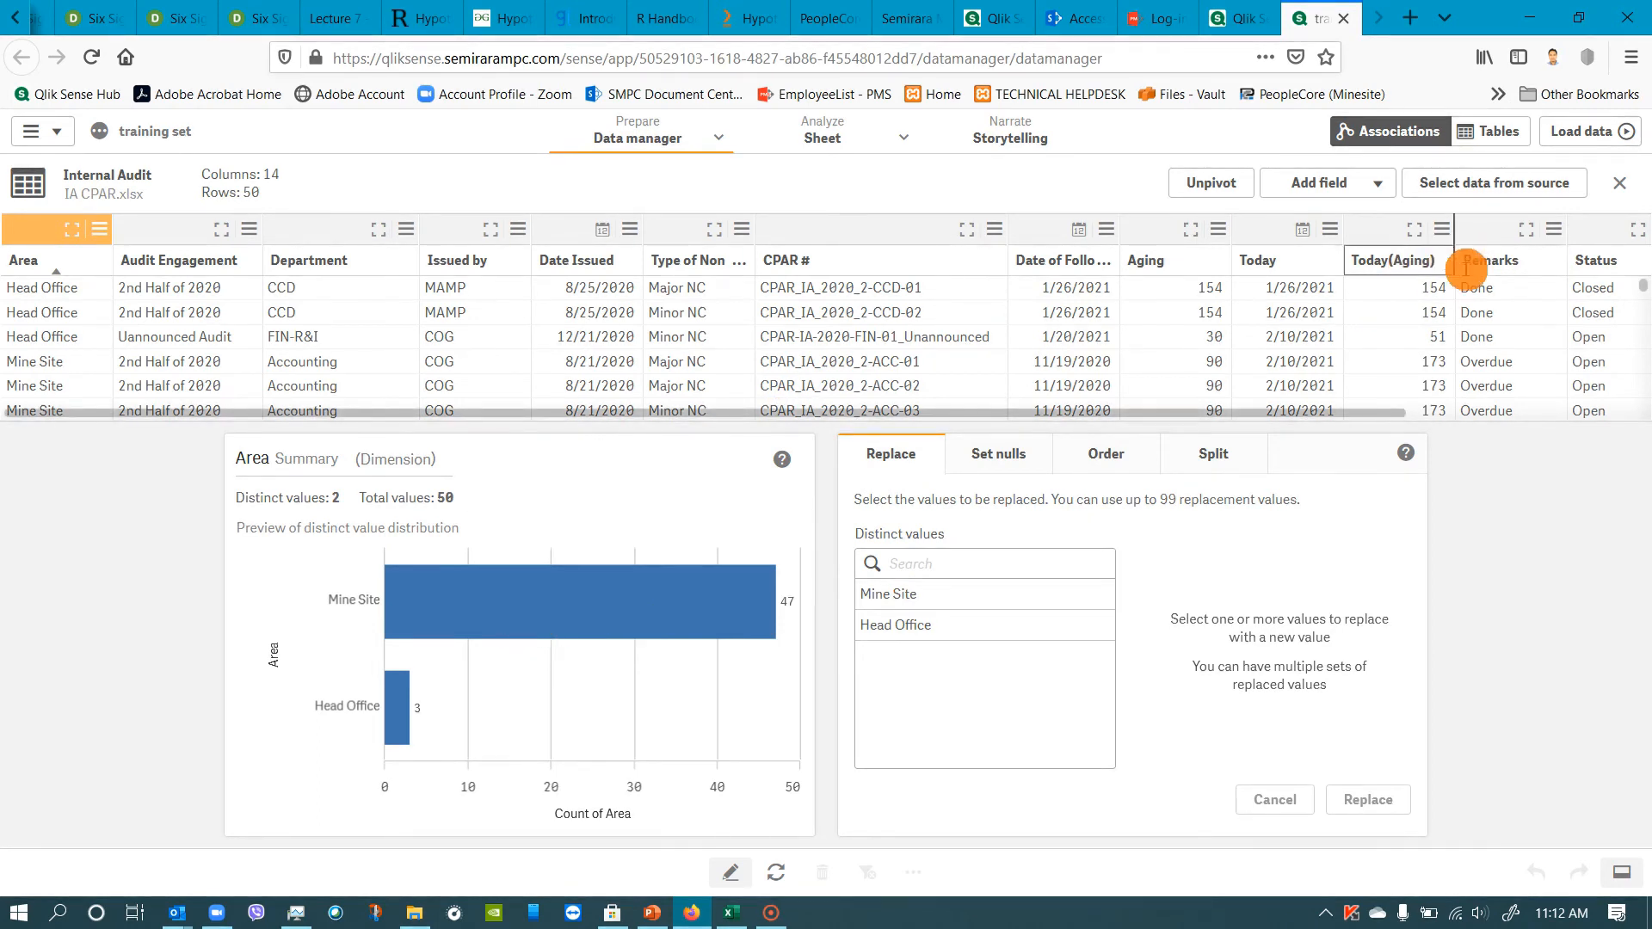
Replace the Status field's value "Closed" with 0 in the Internal Audit table.
{"action": "left_click", "coordinate": [1593, 261]}
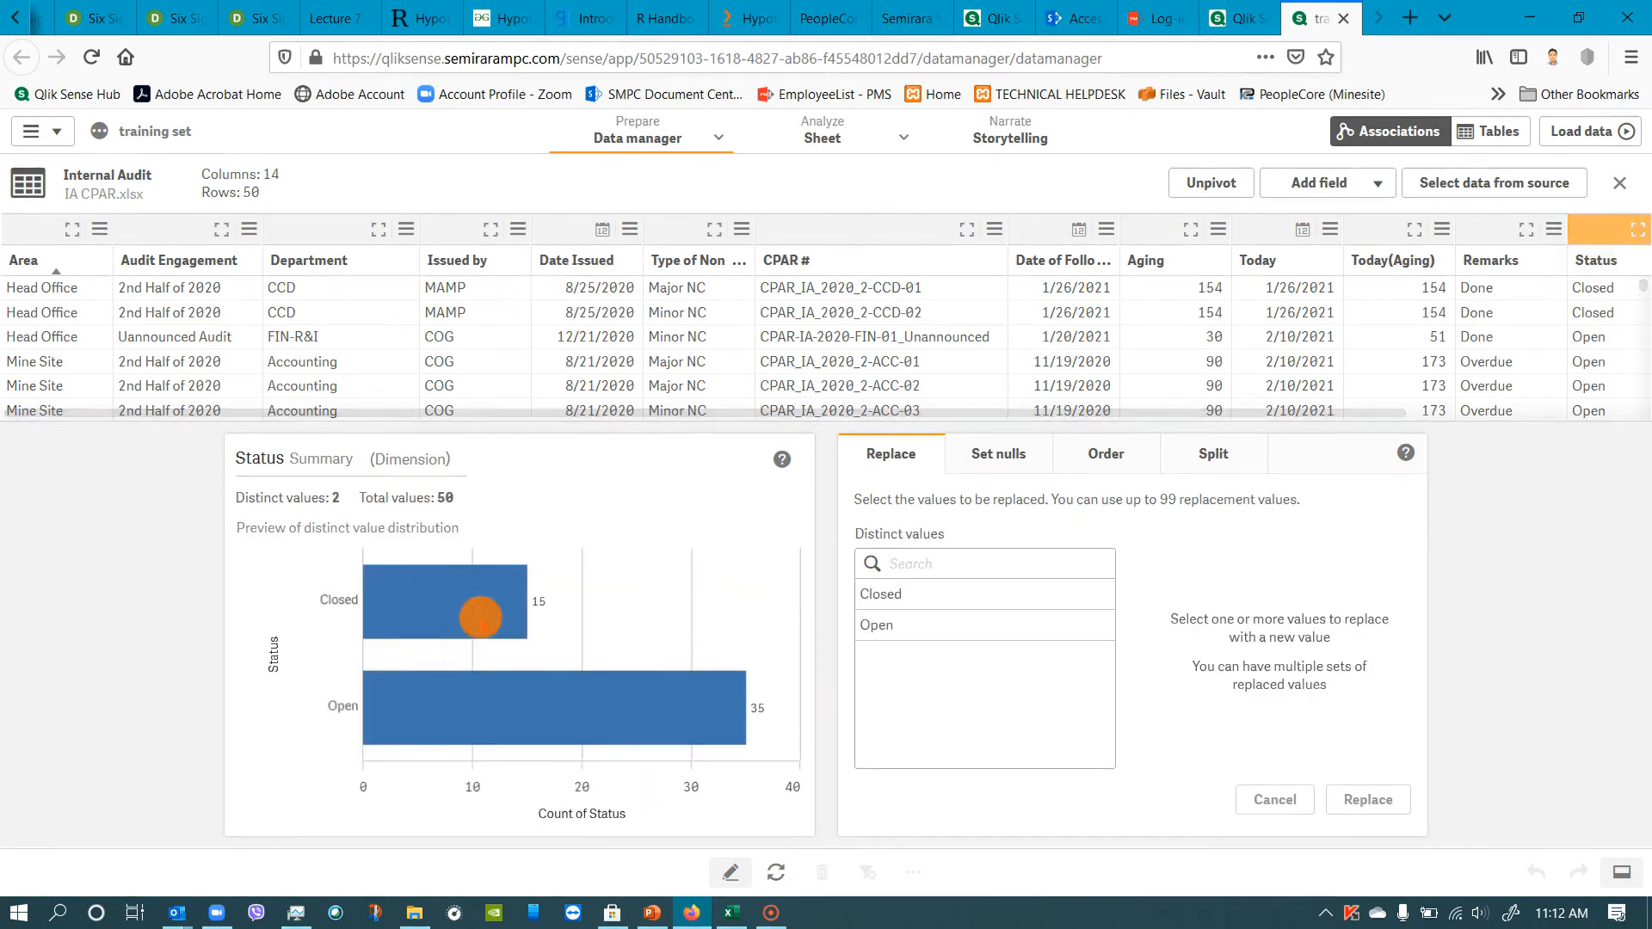
{"action": "mouse_move", "coordinate": [483, 610]}
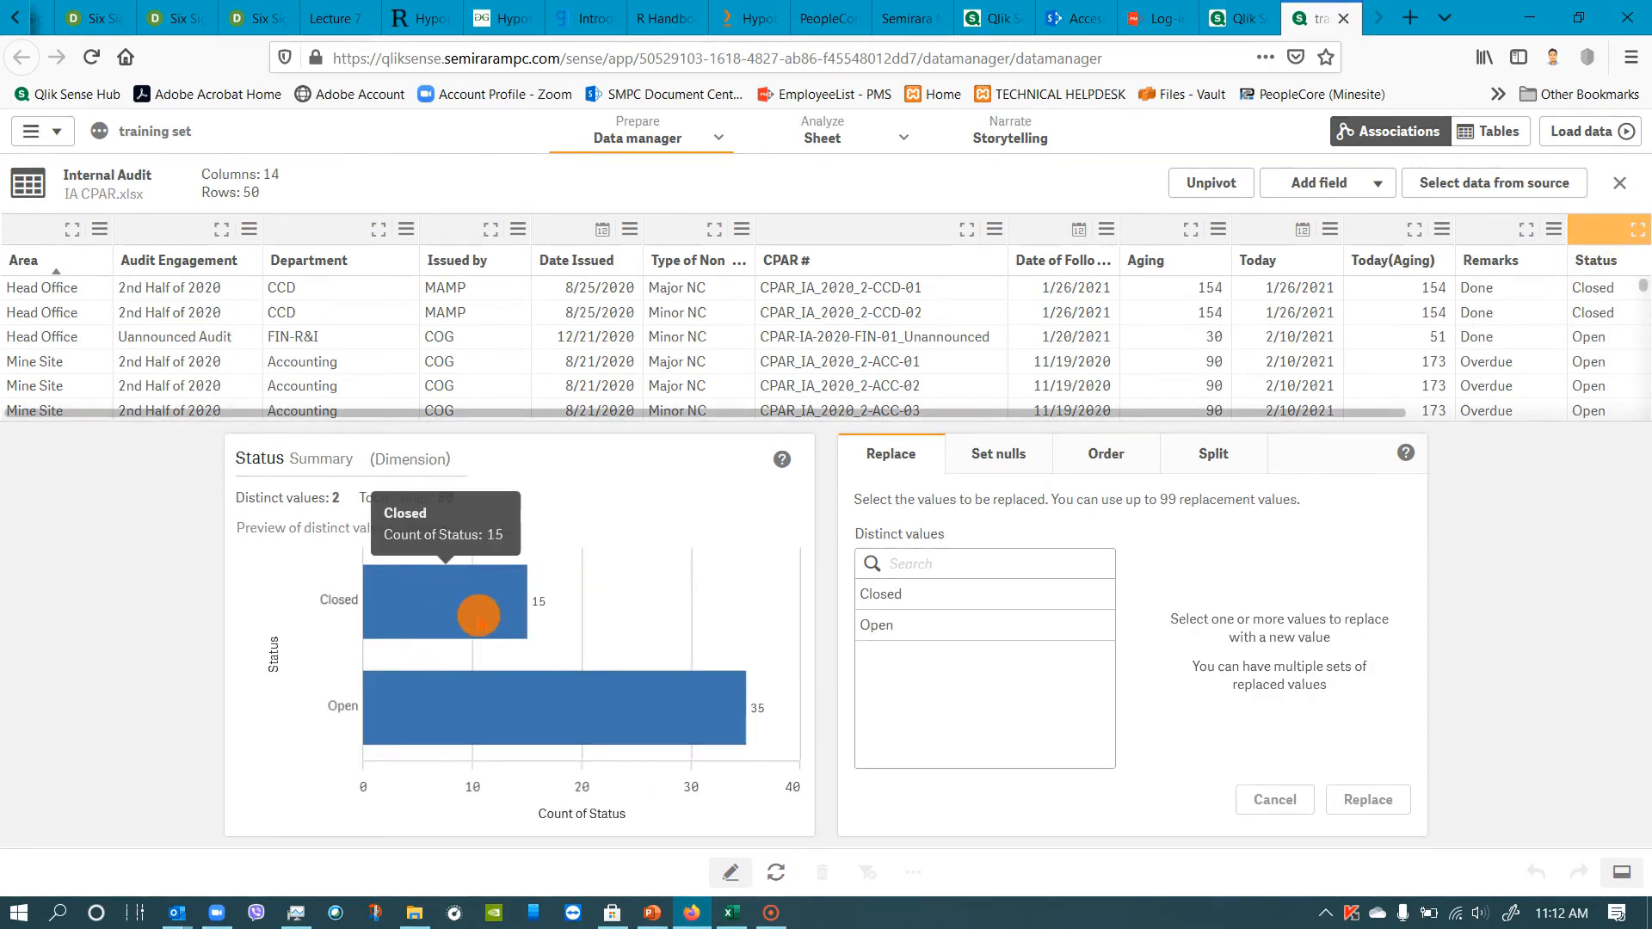
{"action": "left_click", "coordinate": [910, 595]}
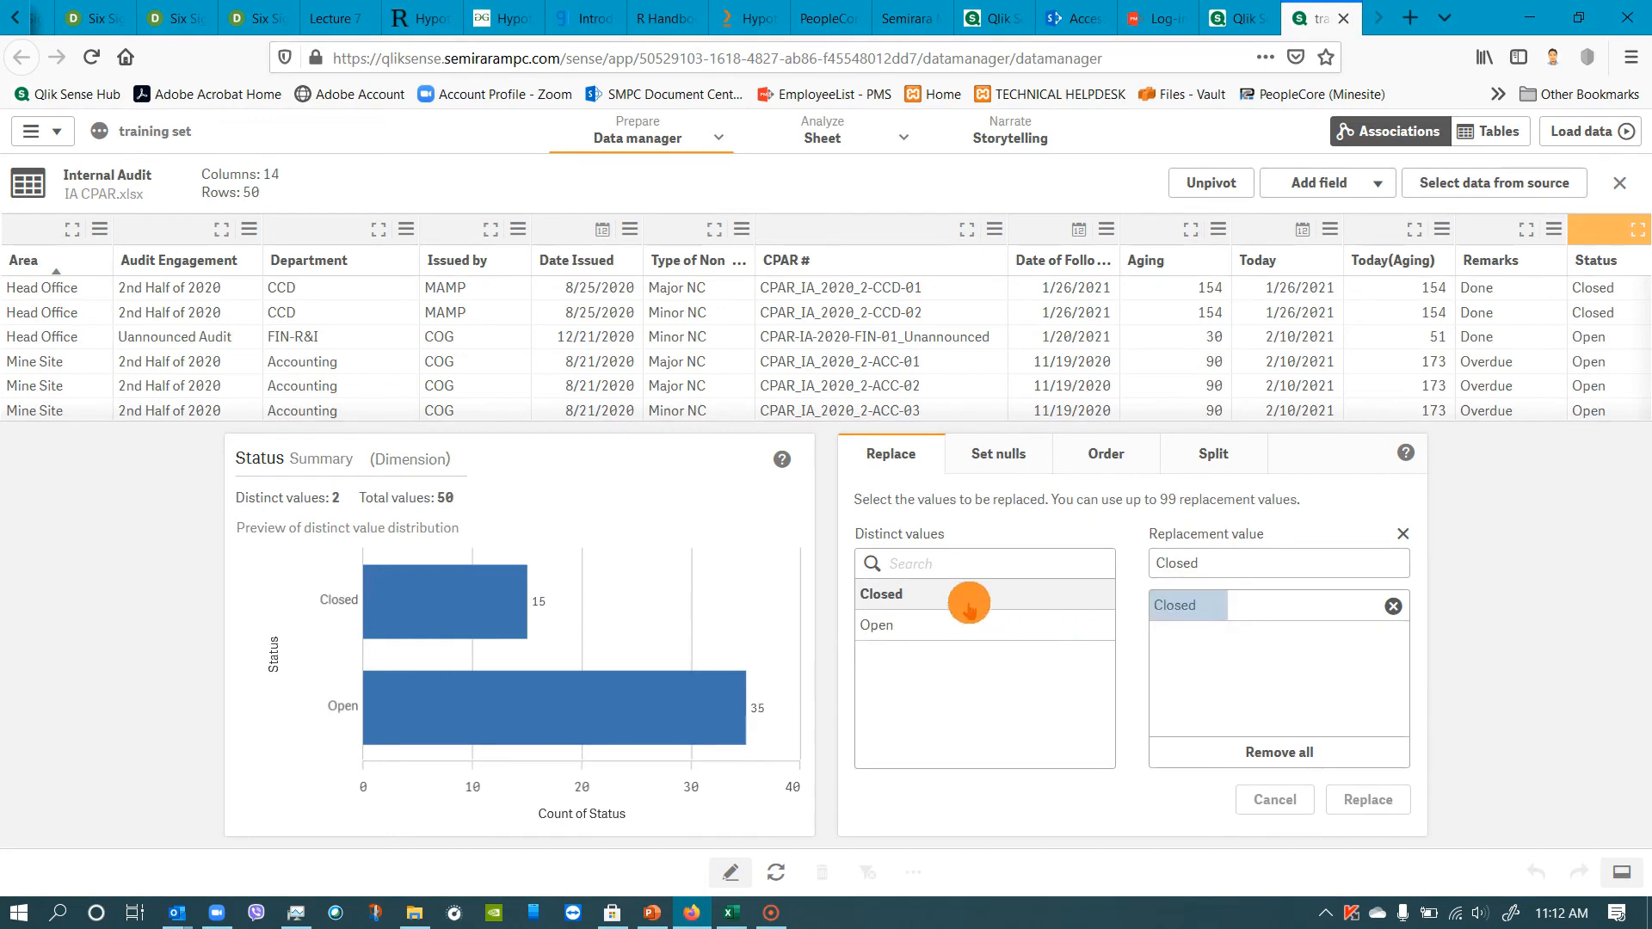
{"action": "double_click", "coordinate": [1223, 564]}
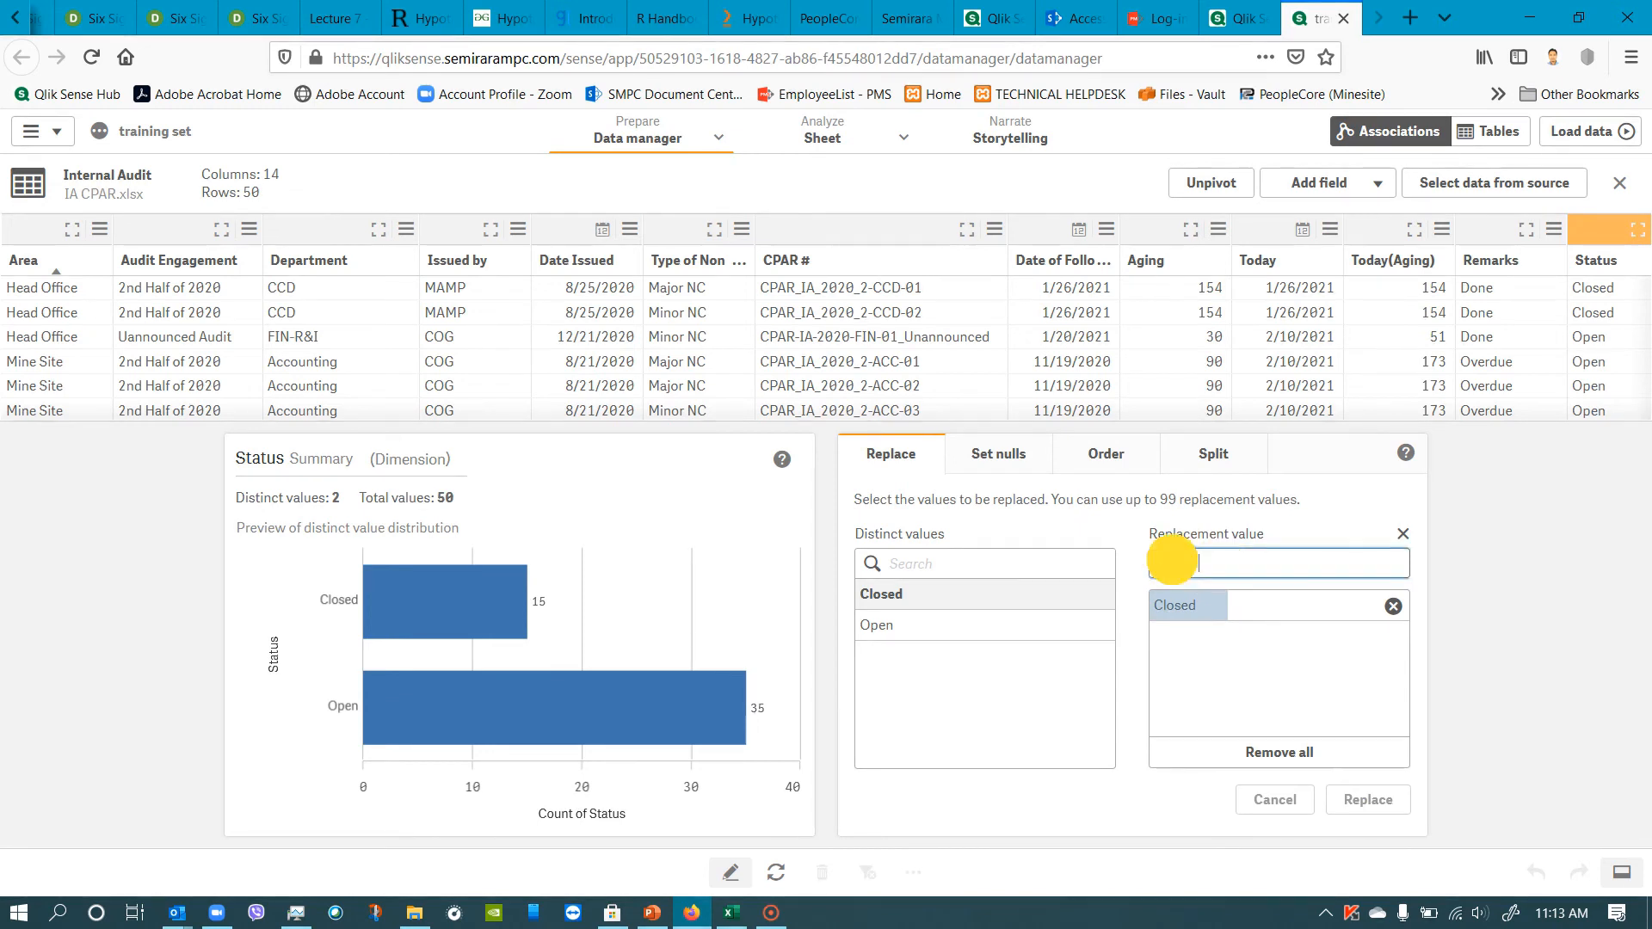
{"action": "type", "text": "0"}
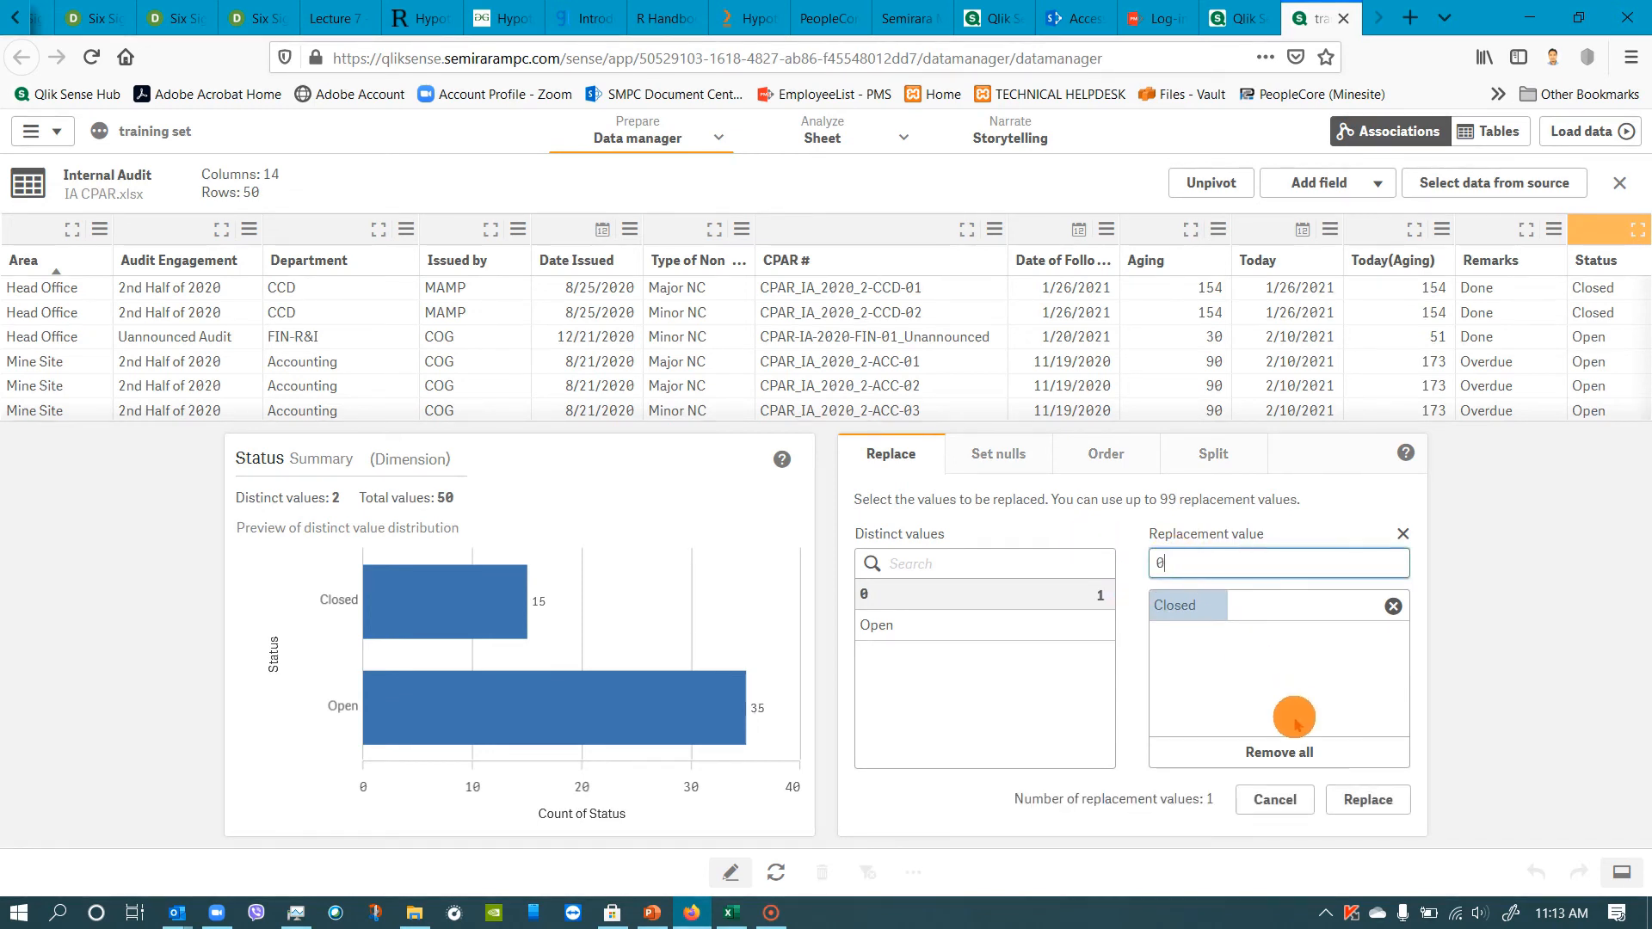
{"action": "left_click", "coordinate": [1368, 802]}
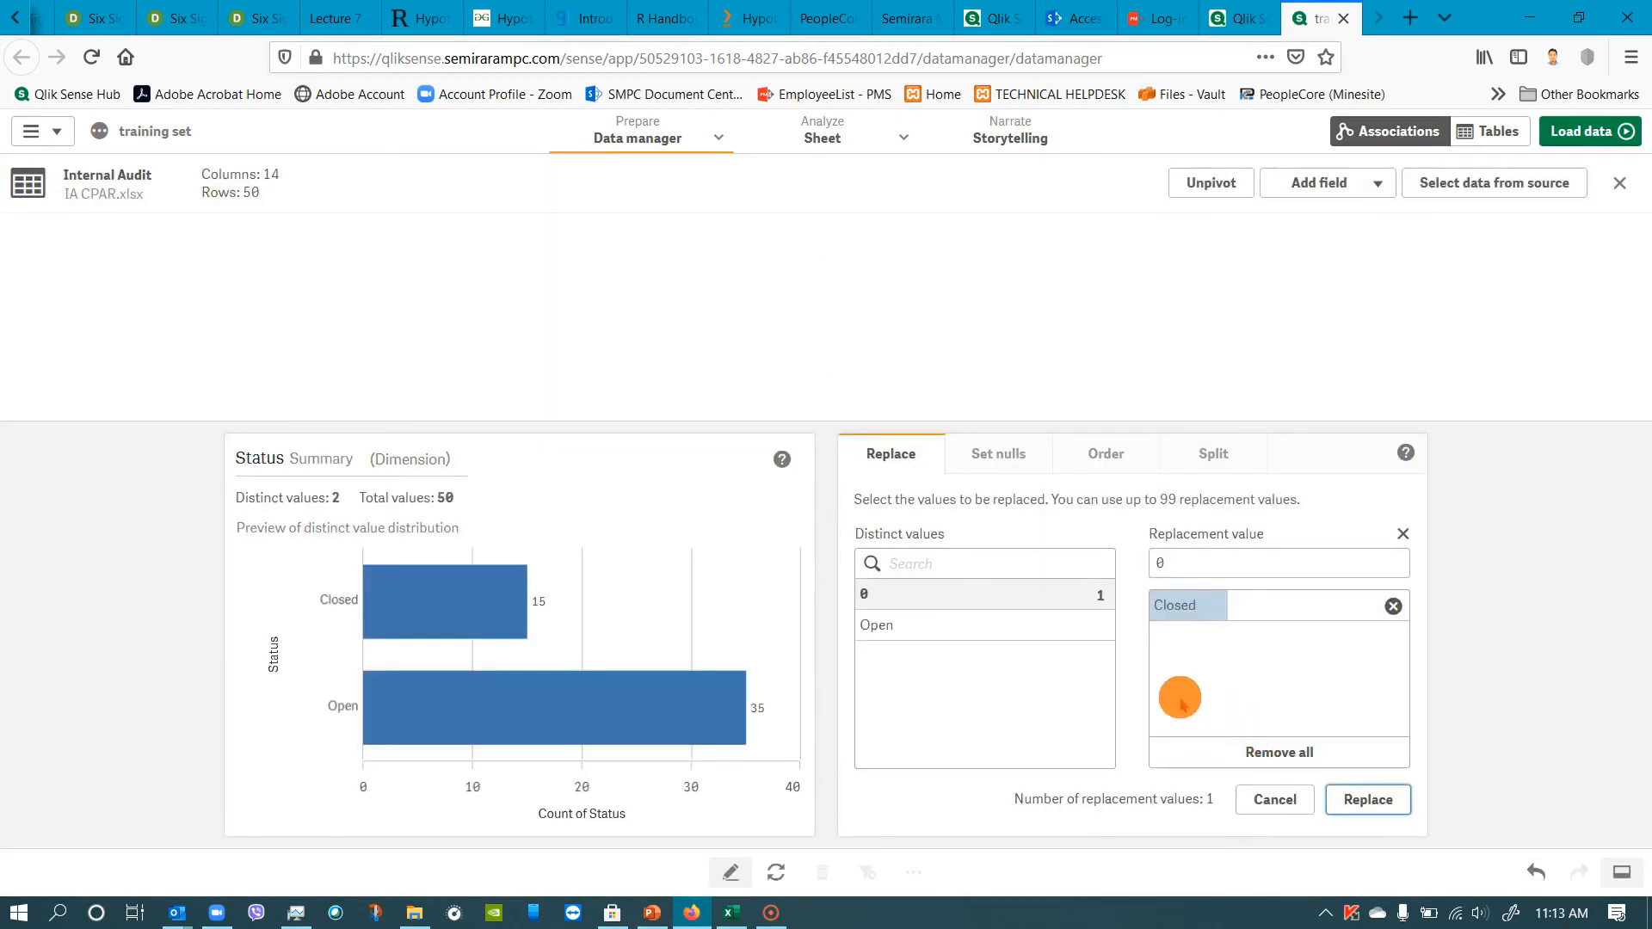
Replace the Status field's value "Open" with 1.
{"action": "mouse_move", "coordinate": [358, 632]}
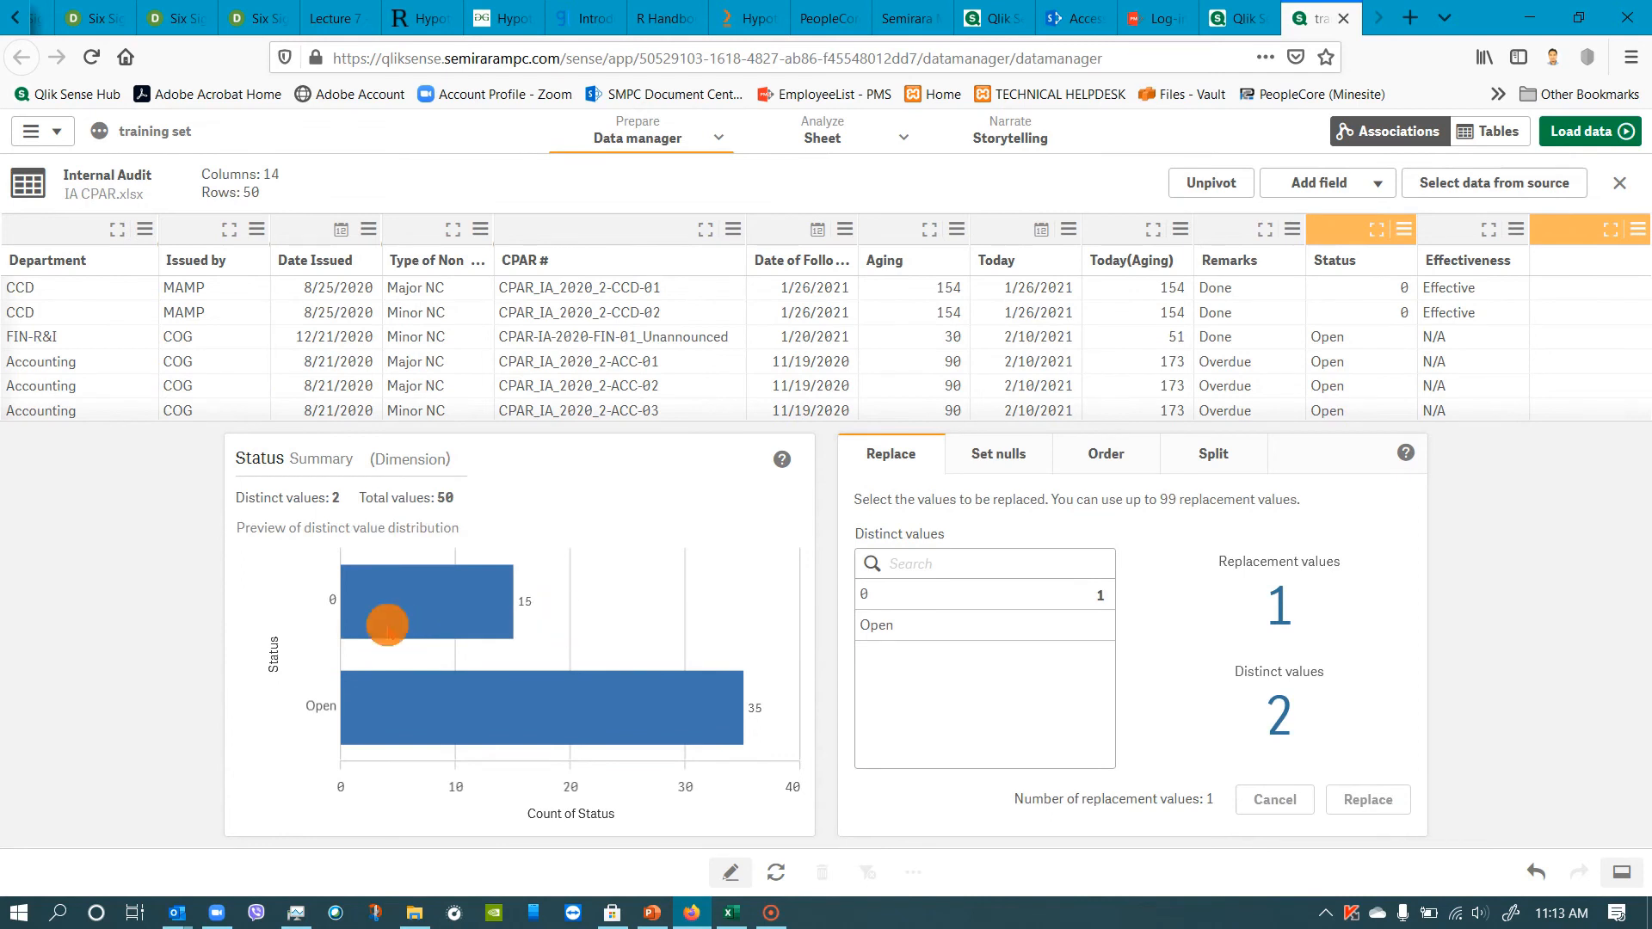
{"action": "left_click", "coordinate": [908, 629]}
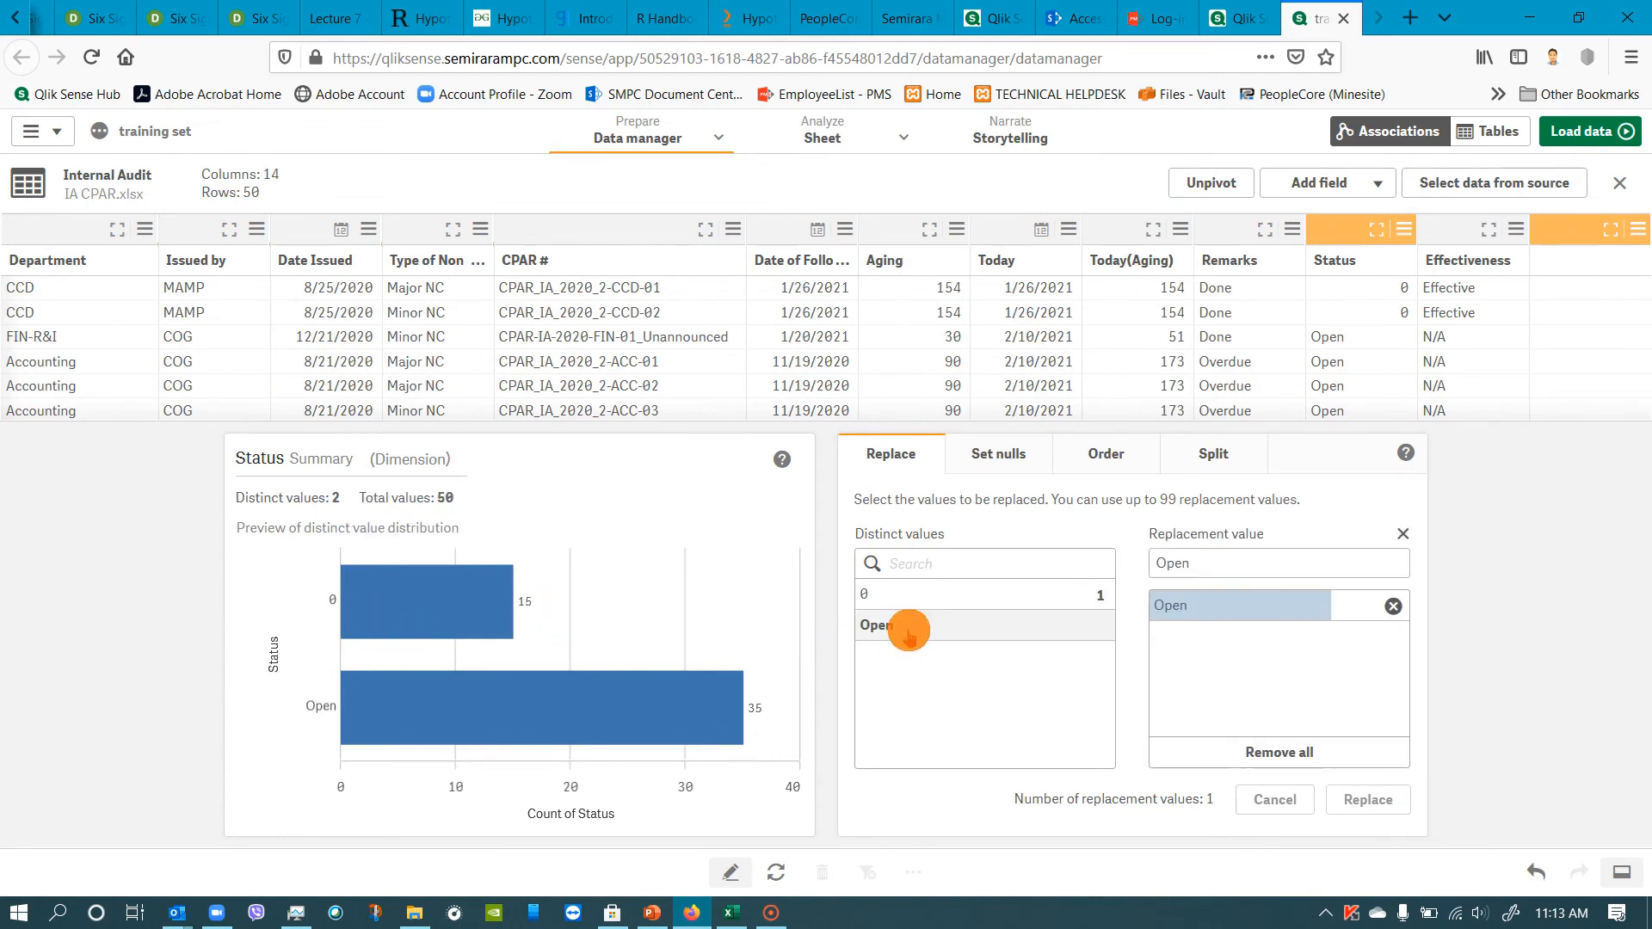
{"action": "left_click", "coordinate": [1216, 566]}
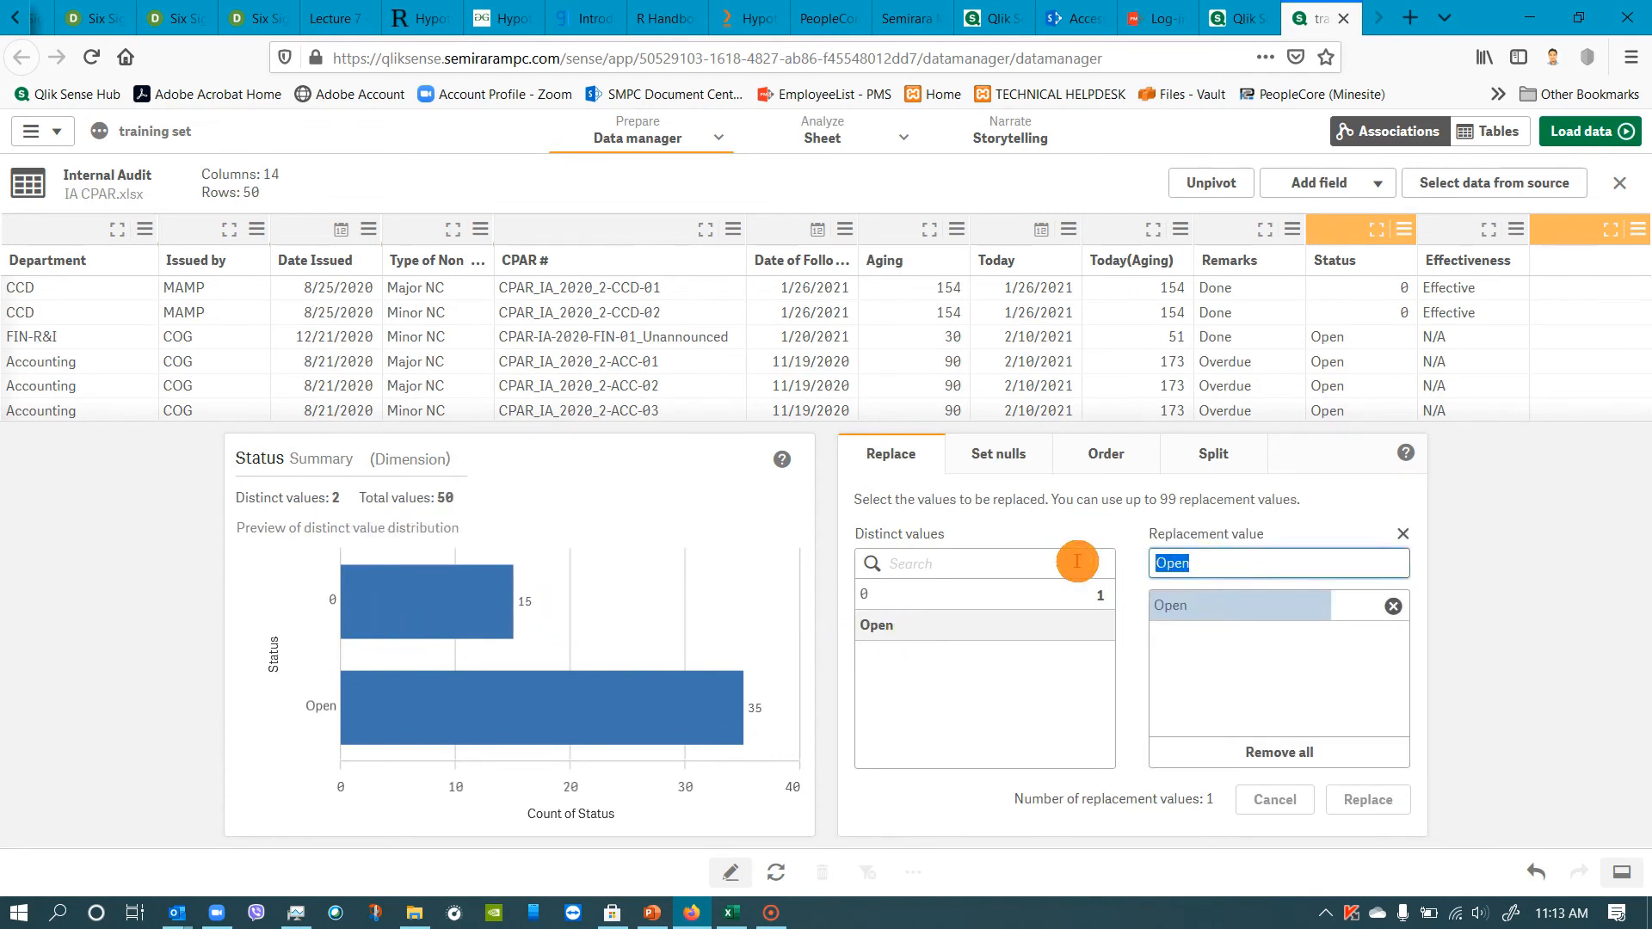
{"action": "type", "text": "1"}
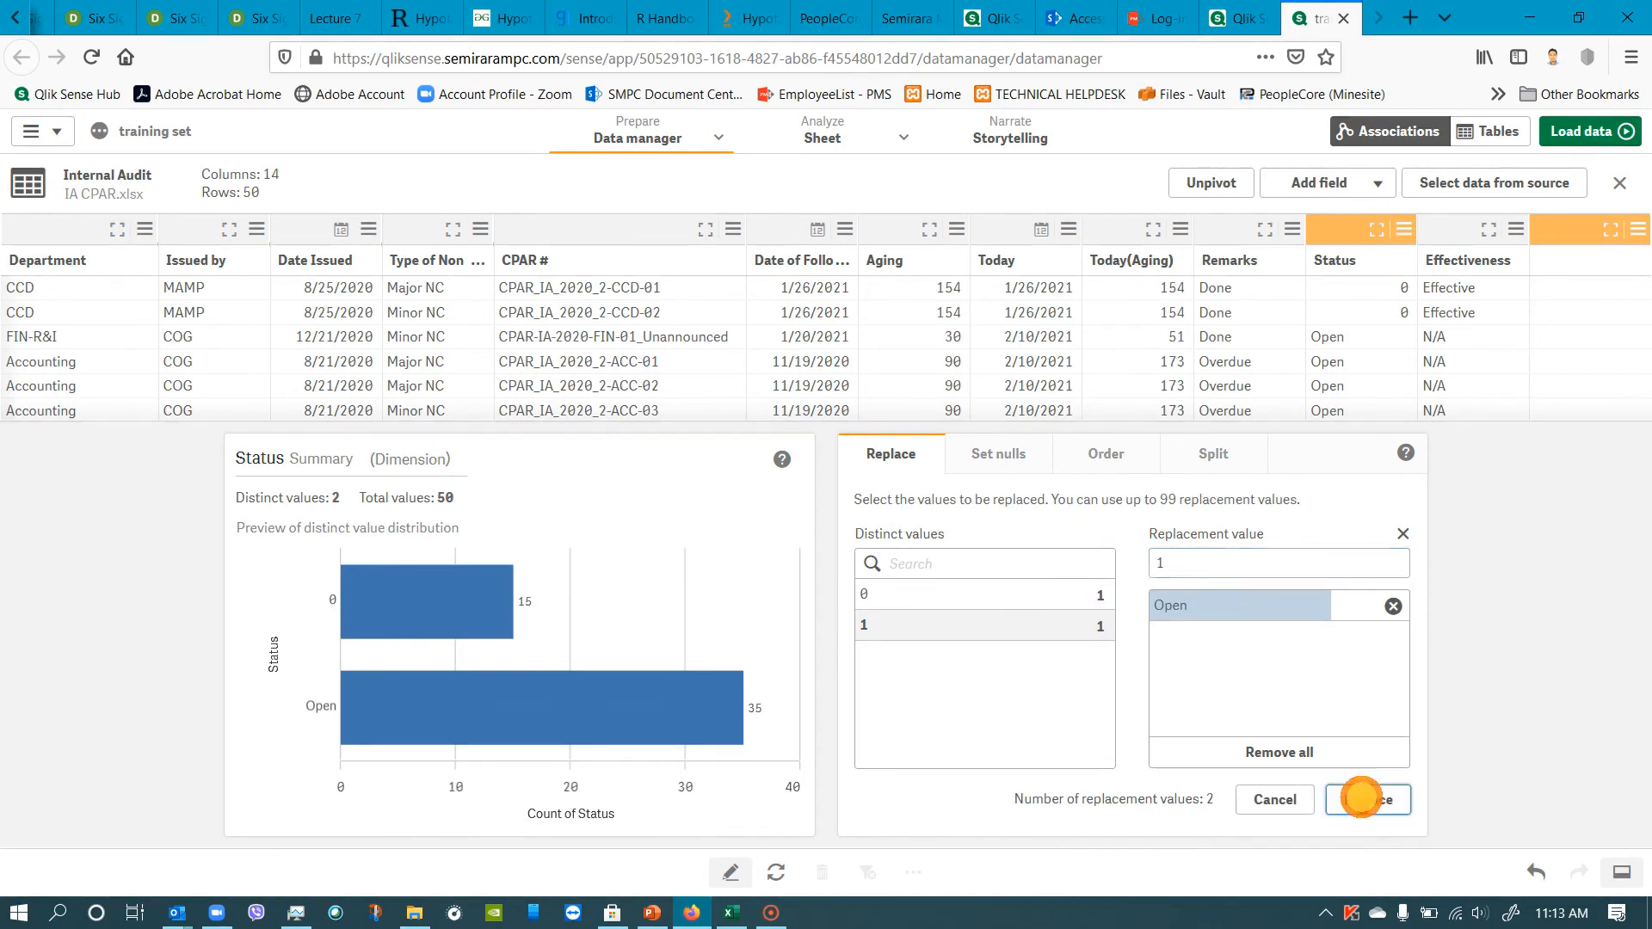
{"action": "left_click", "coordinate": [1367, 799]}
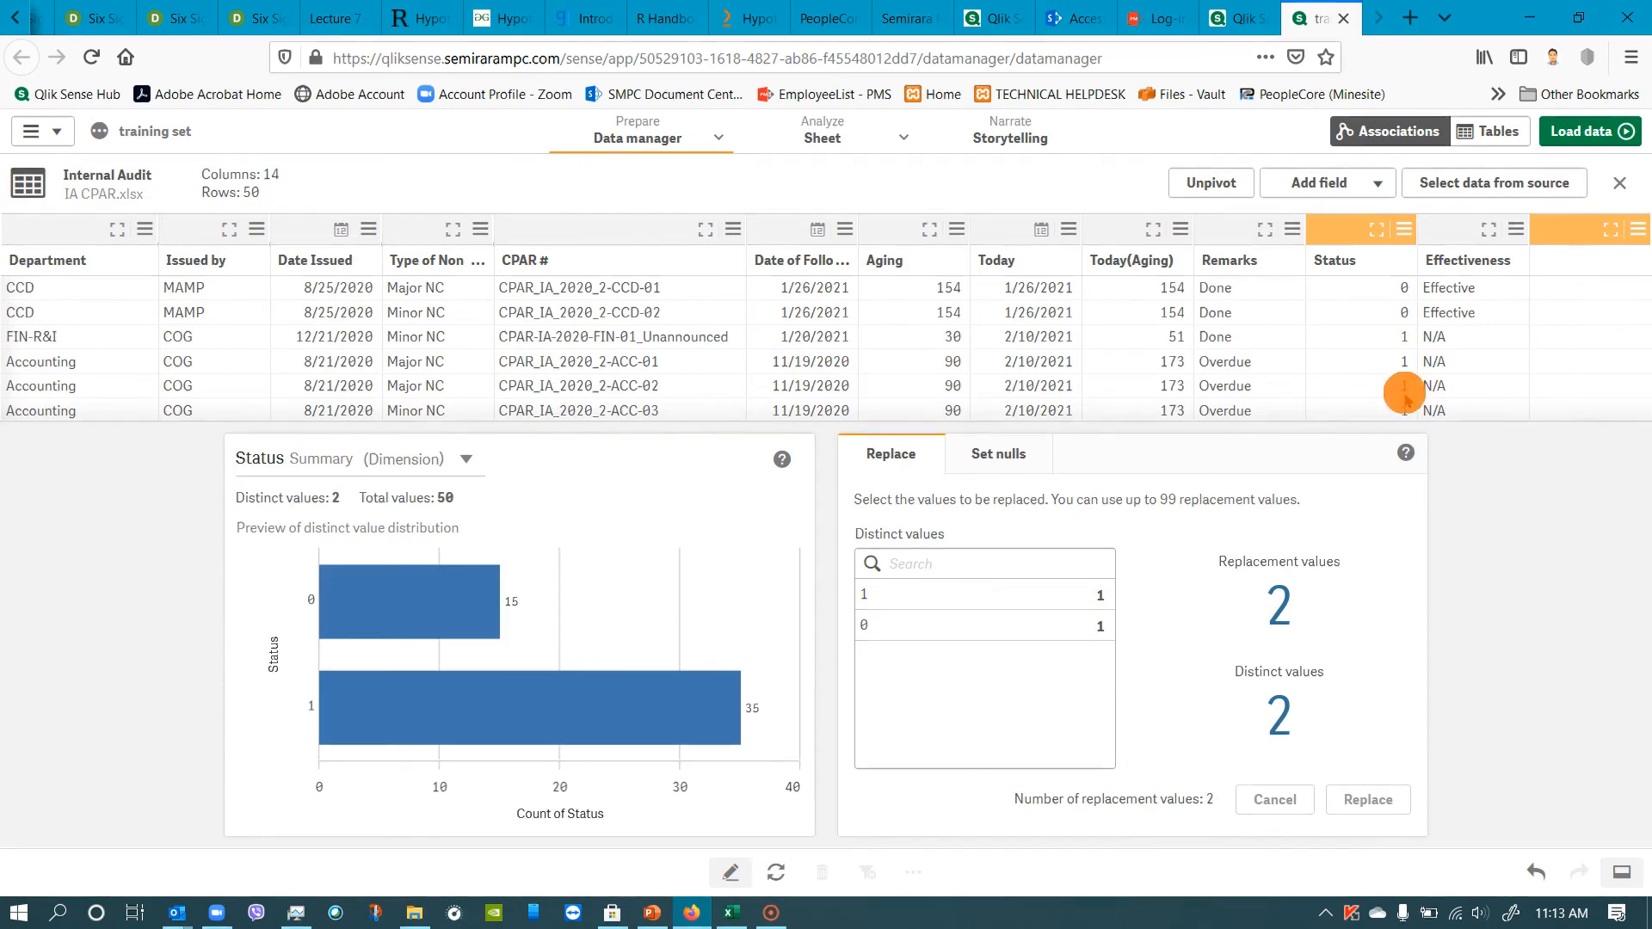
Load the recoded data into the app and return to editing the sheet with the gauge selected.
{"action": "left_click", "coordinate": [1596, 133]}
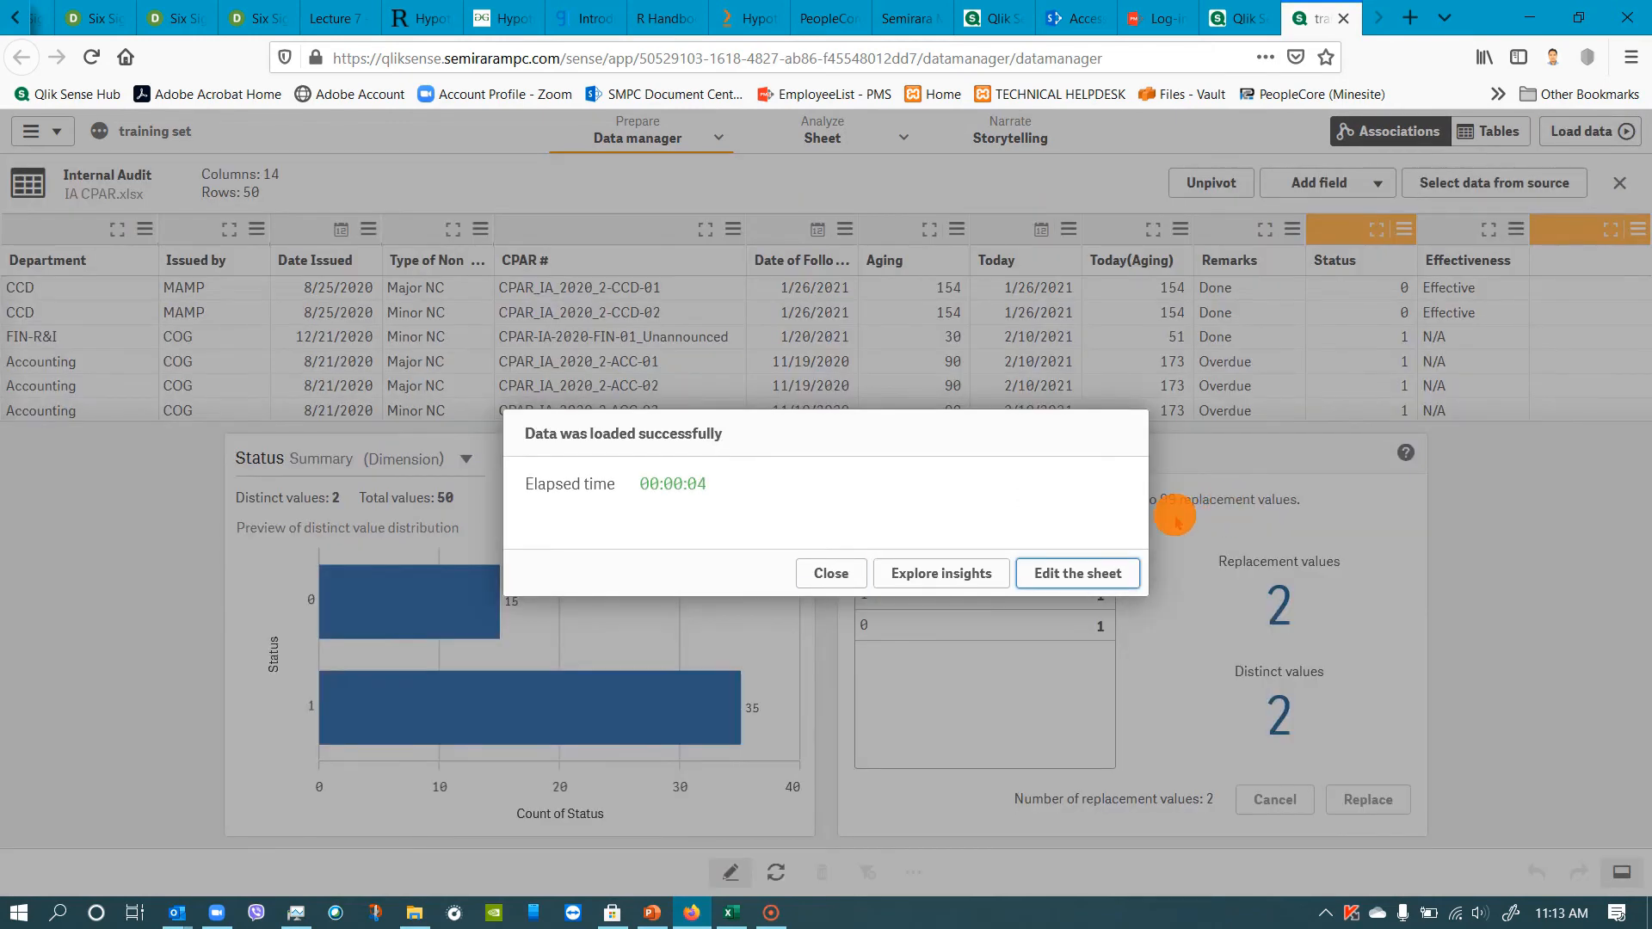
{"action": "left_click", "coordinate": [1069, 575]}
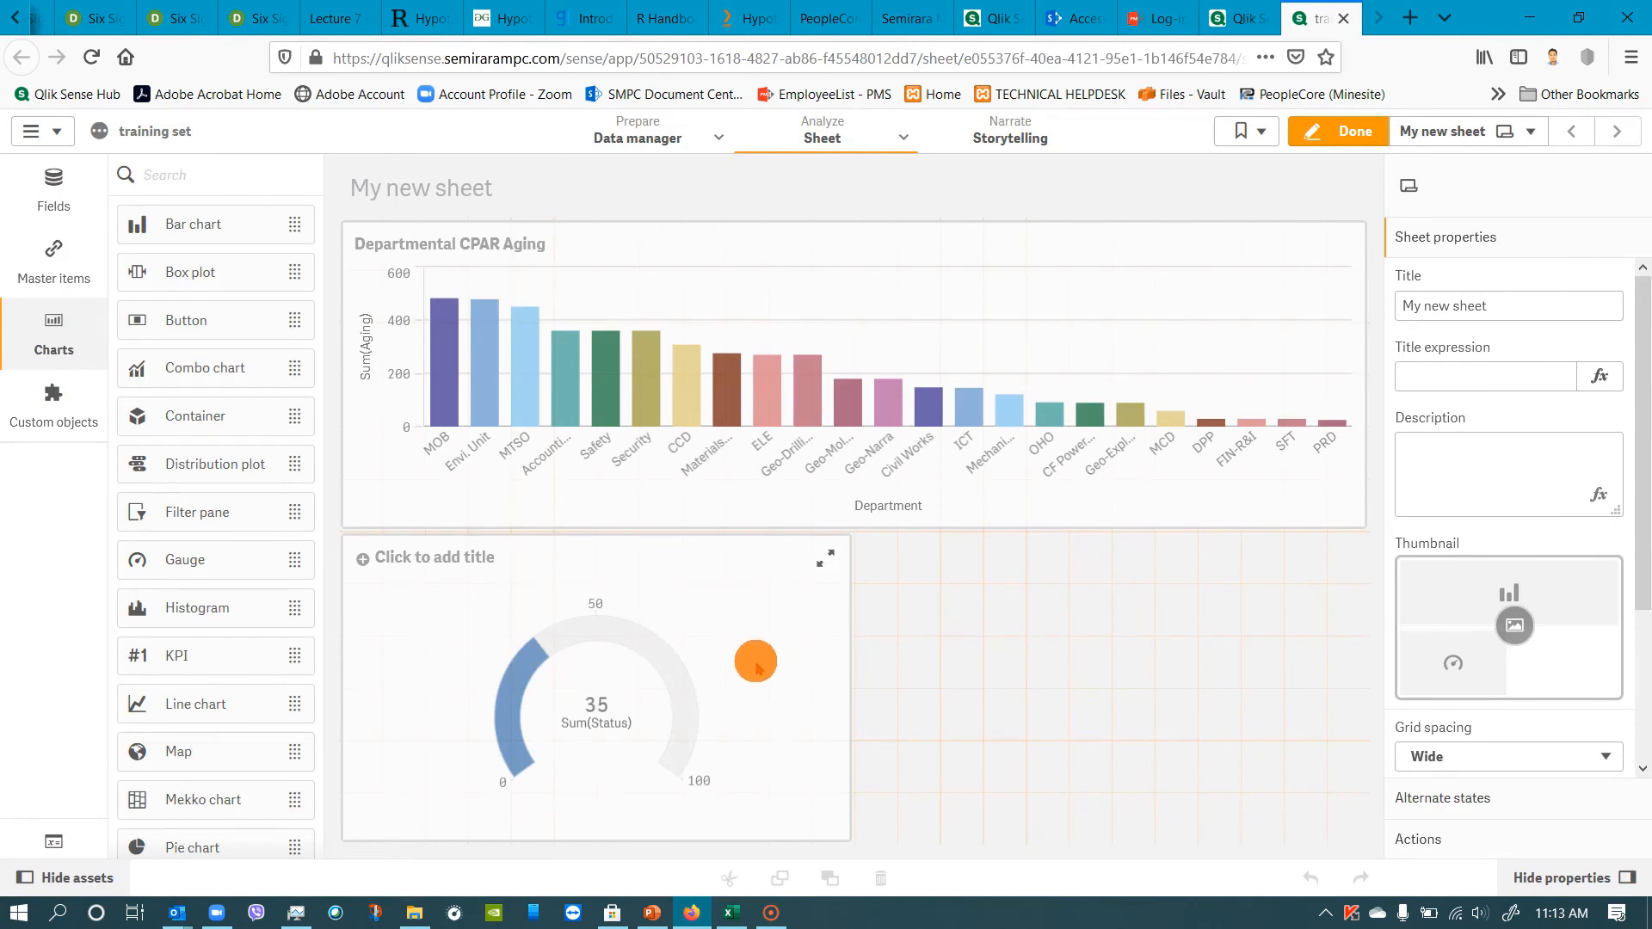
{"action": "left_click", "coordinate": [585, 712]}
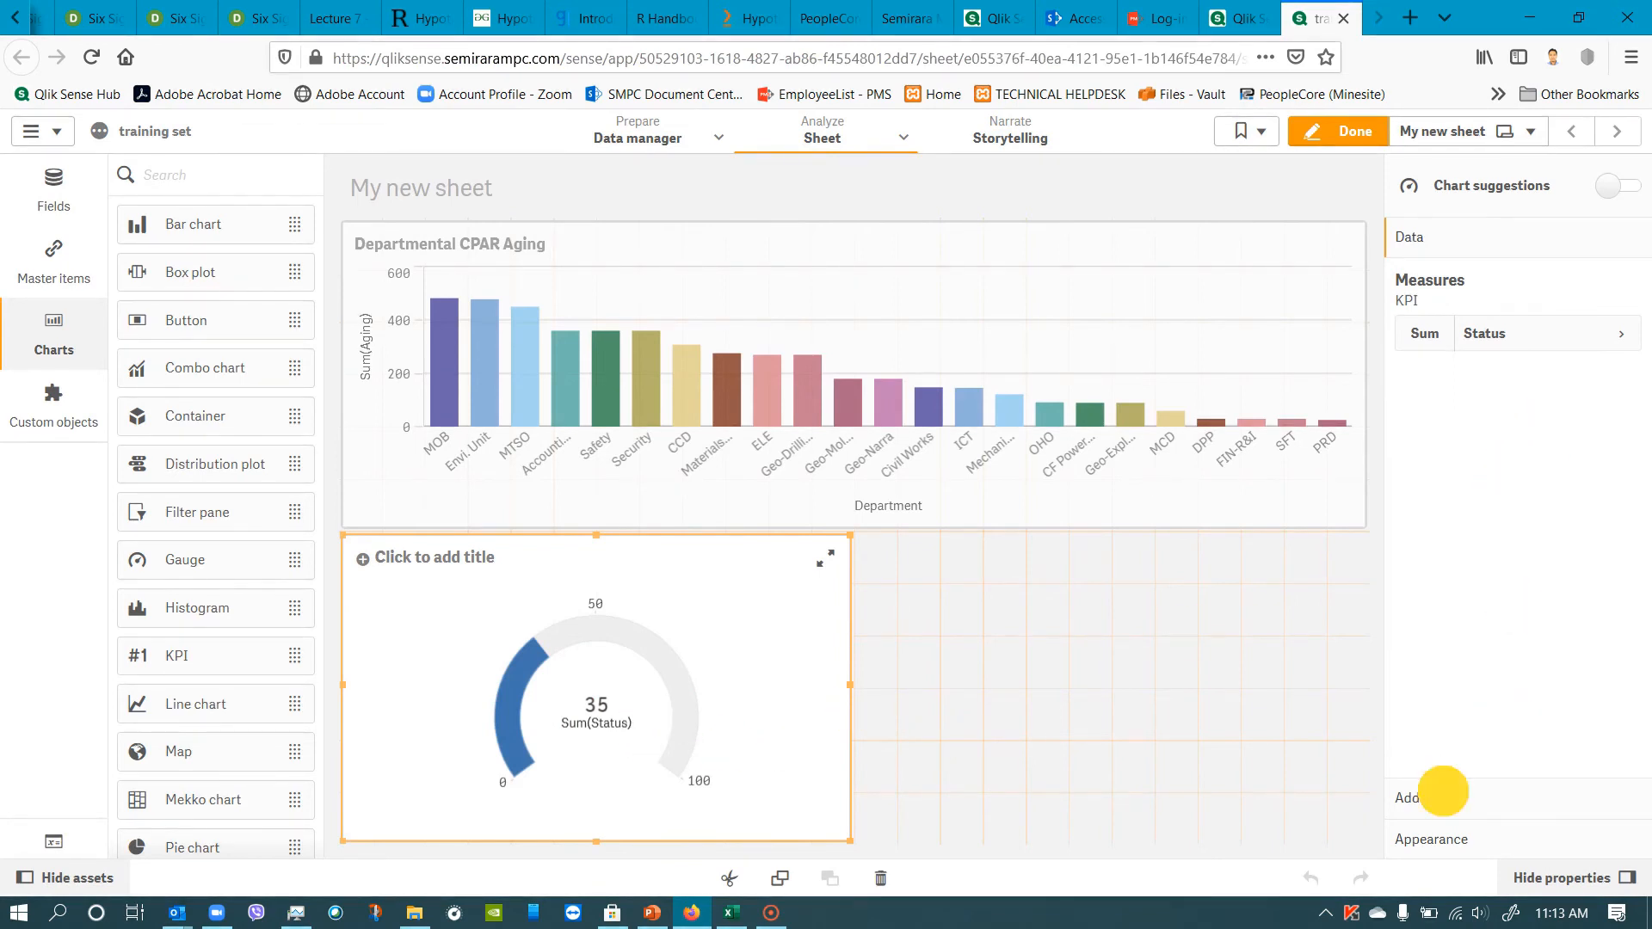
Add a reference line to the gauge with expression 0 and turn off its display.
{"action": "left_click", "coordinate": [1441, 792]}
{"action": "left_click", "coordinate": [1445, 327]}
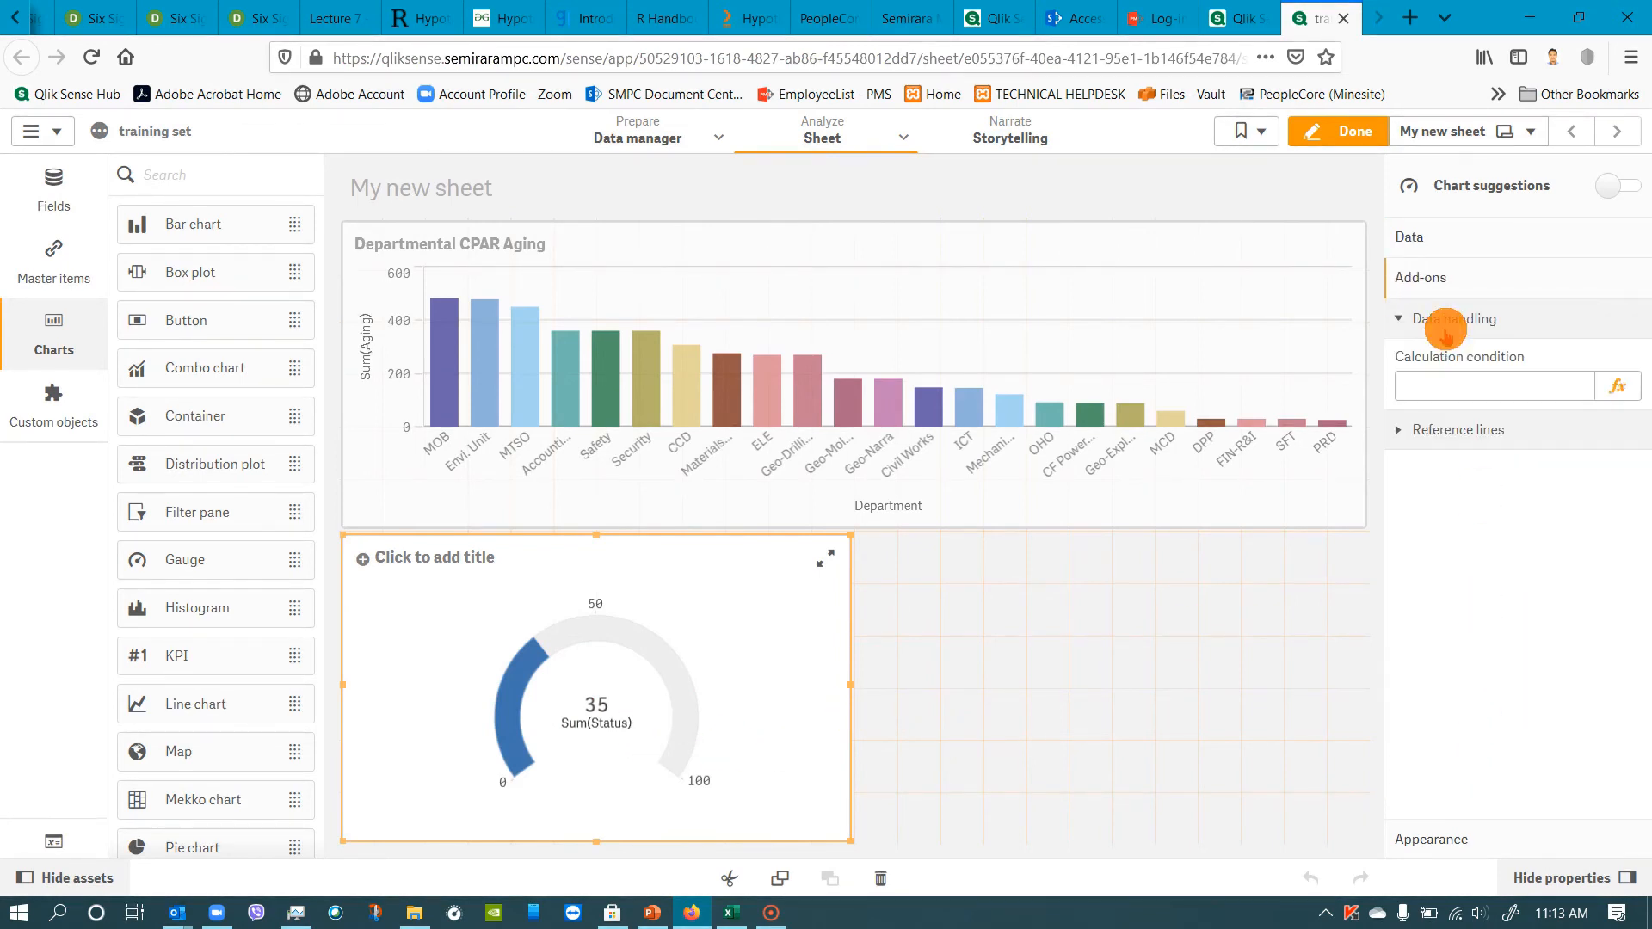
{"action": "left_click", "coordinate": [1446, 320]}
{"action": "left_click", "coordinate": [1452, 360]}
{"action": "left_click", "coordinate": [1450, 360]}
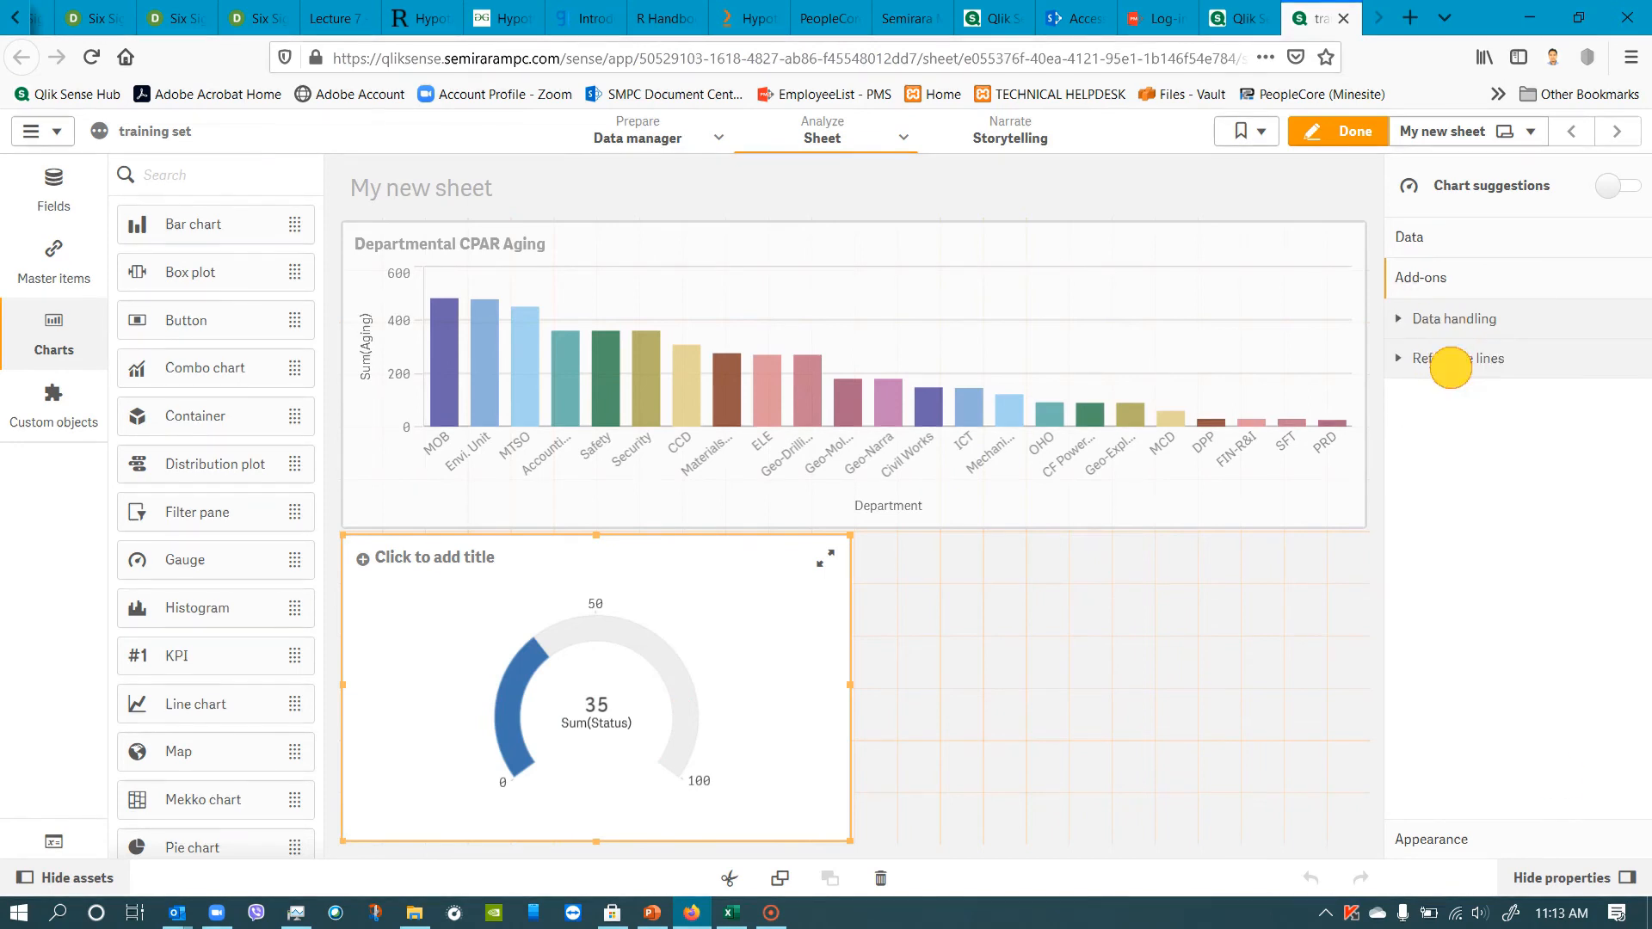
{"action": "left_click", "coordinate": [1505, 359]}
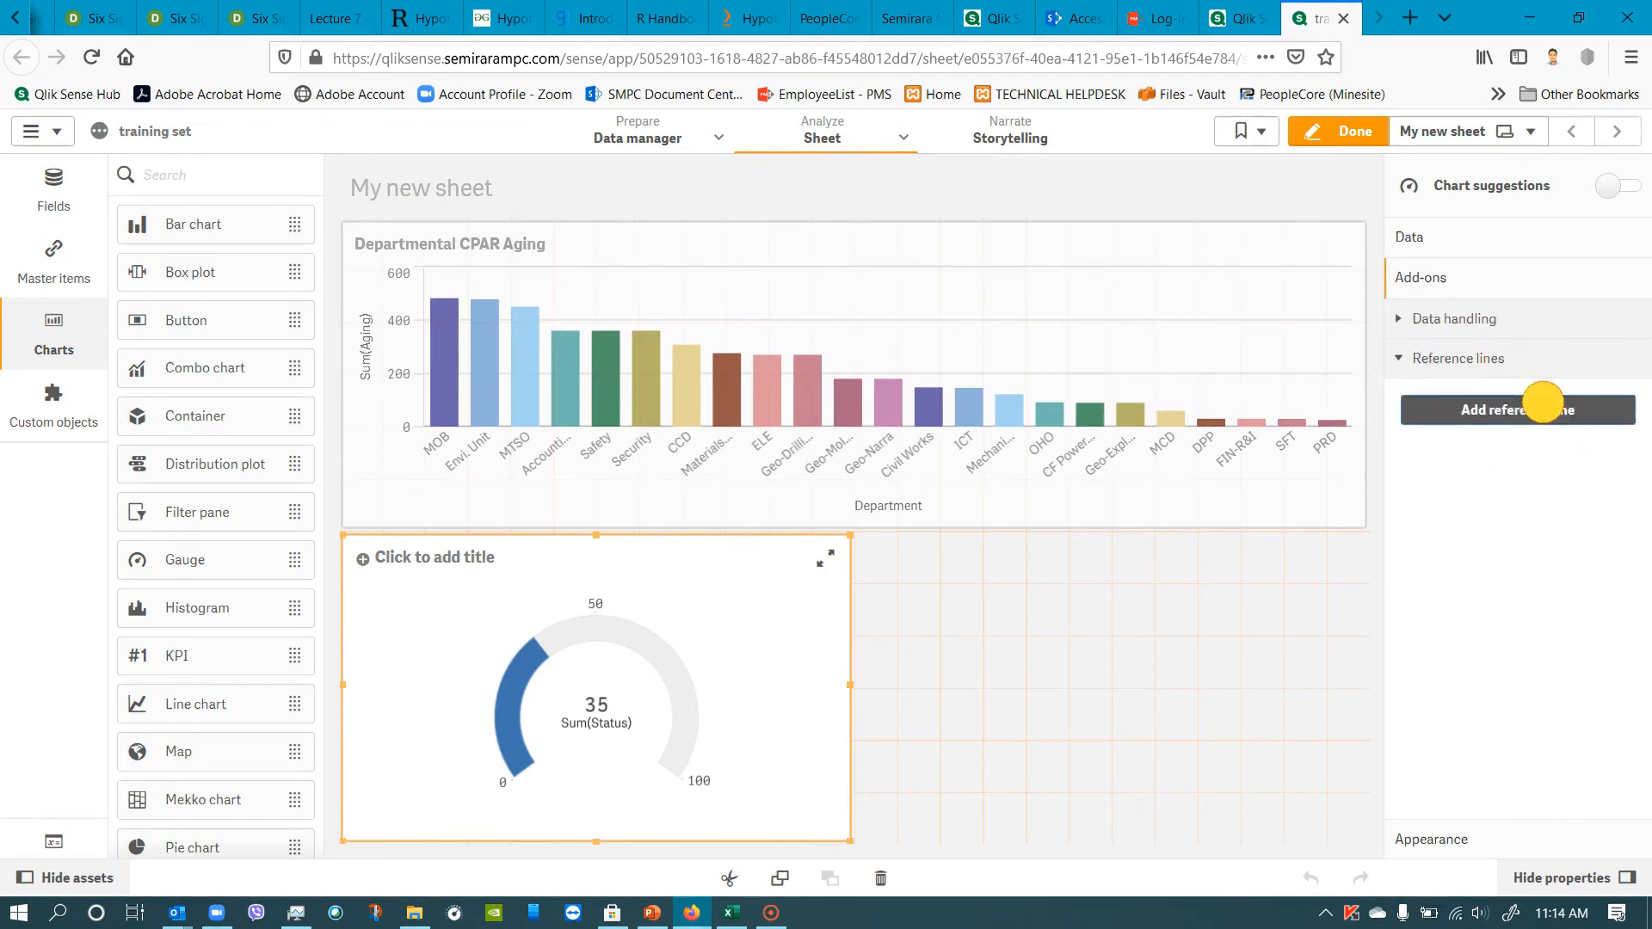
{"action": "left_click", "coordinate": [1548, 408]}
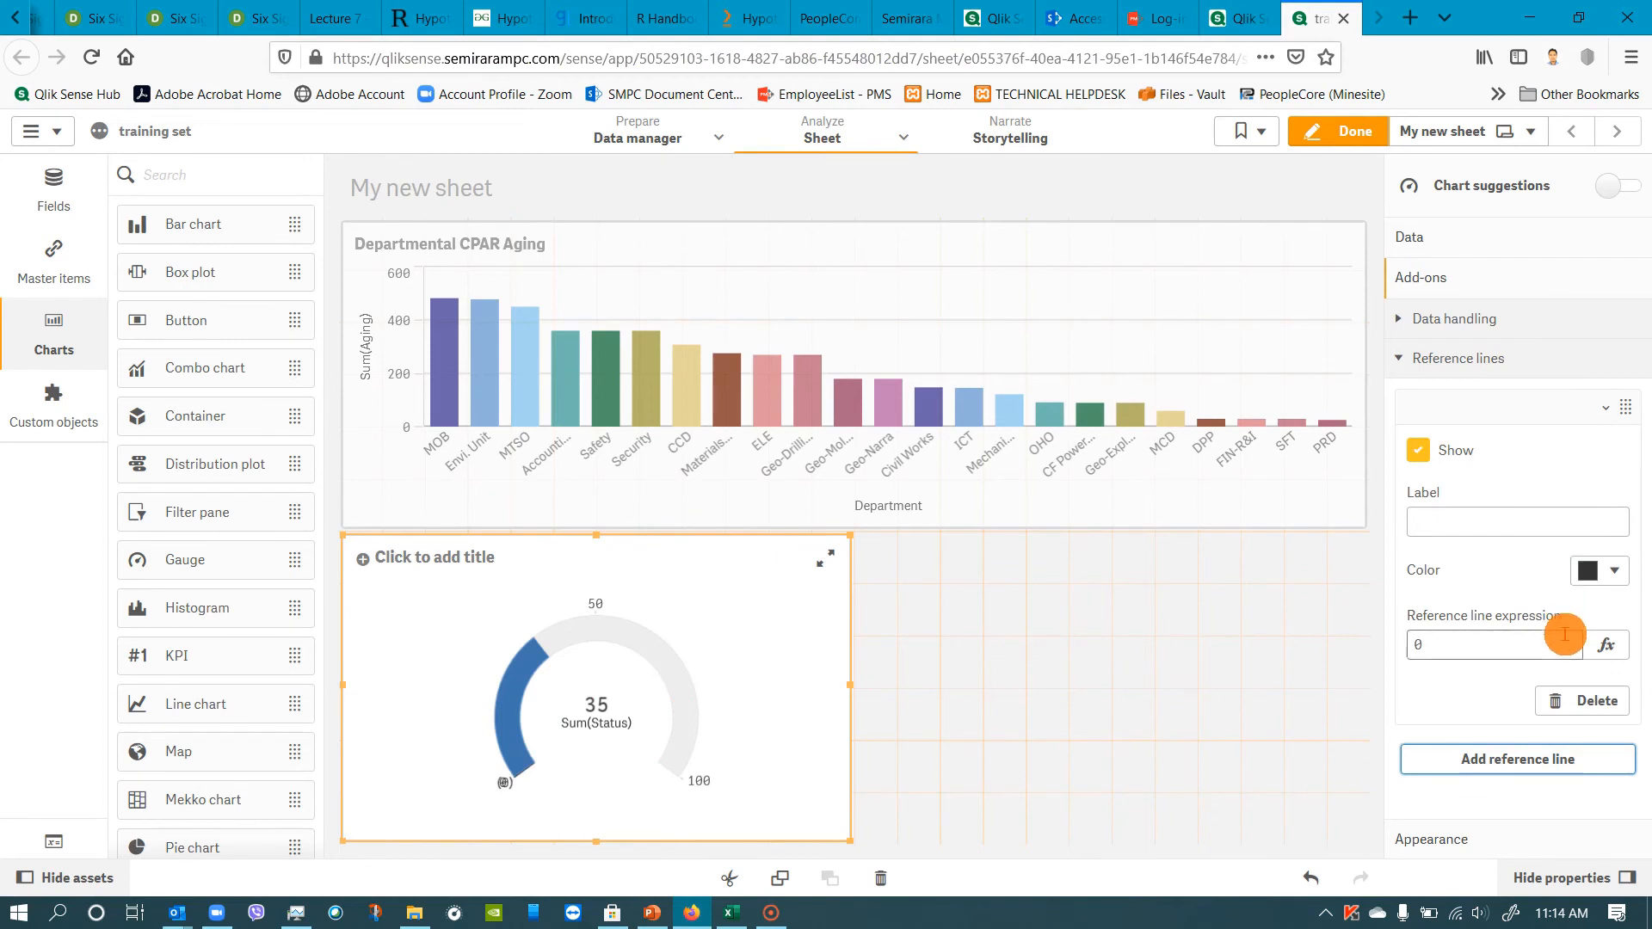
{"action": "left_click", "coordinate": [1416, 451]}
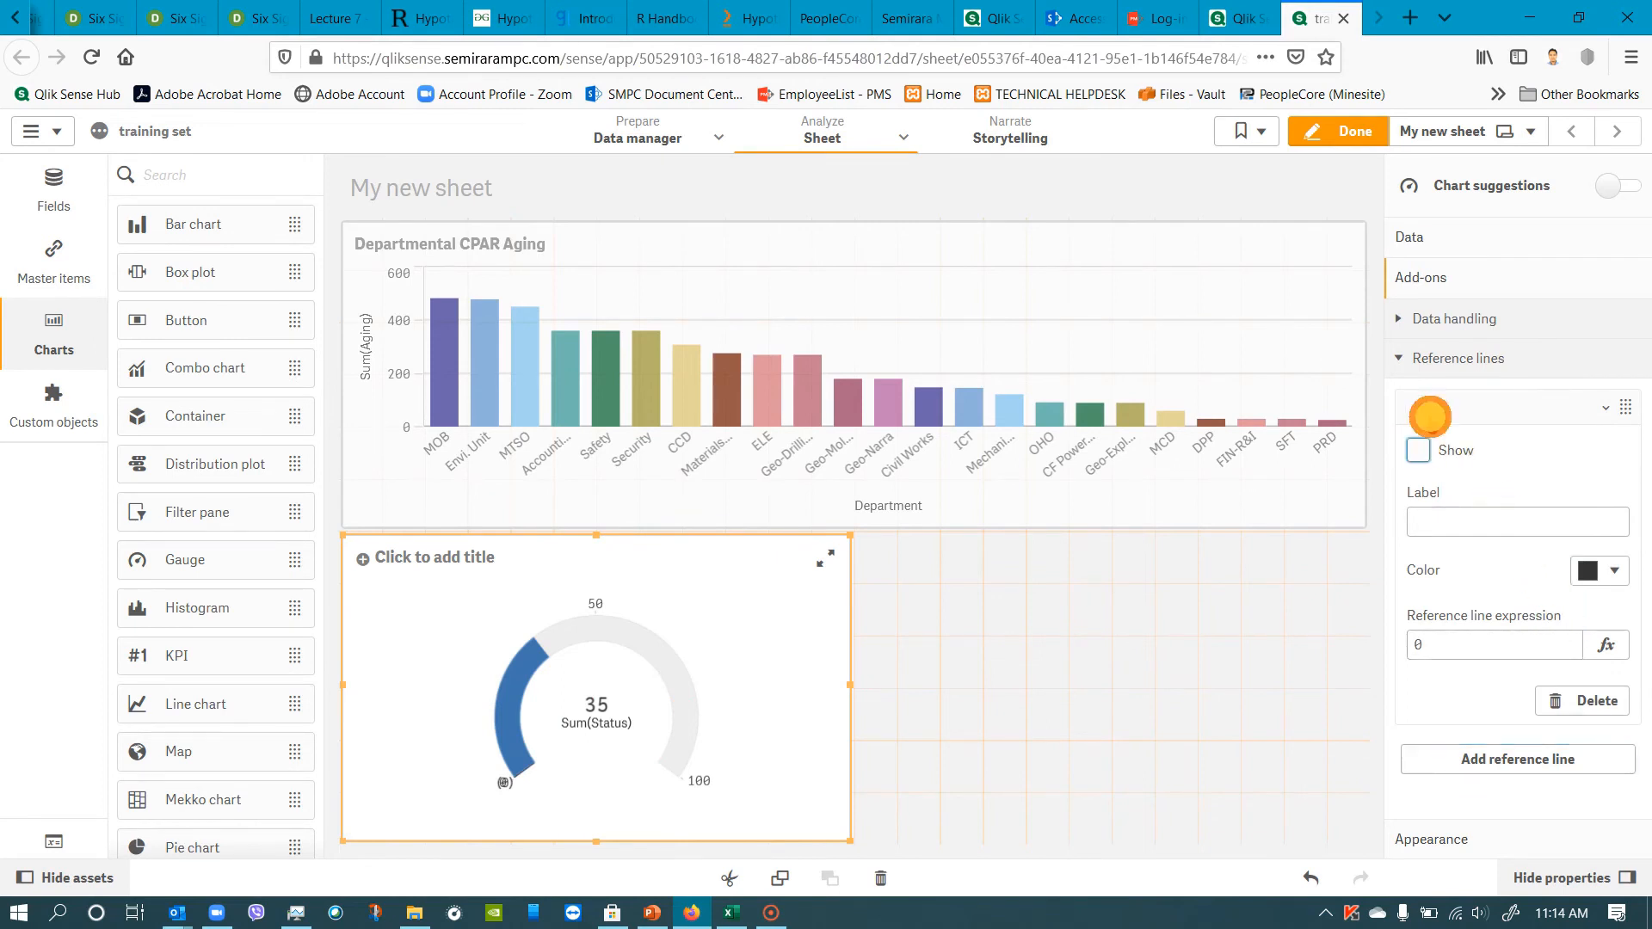
{"action": "left_click", "coordinate": [1442, 368]}
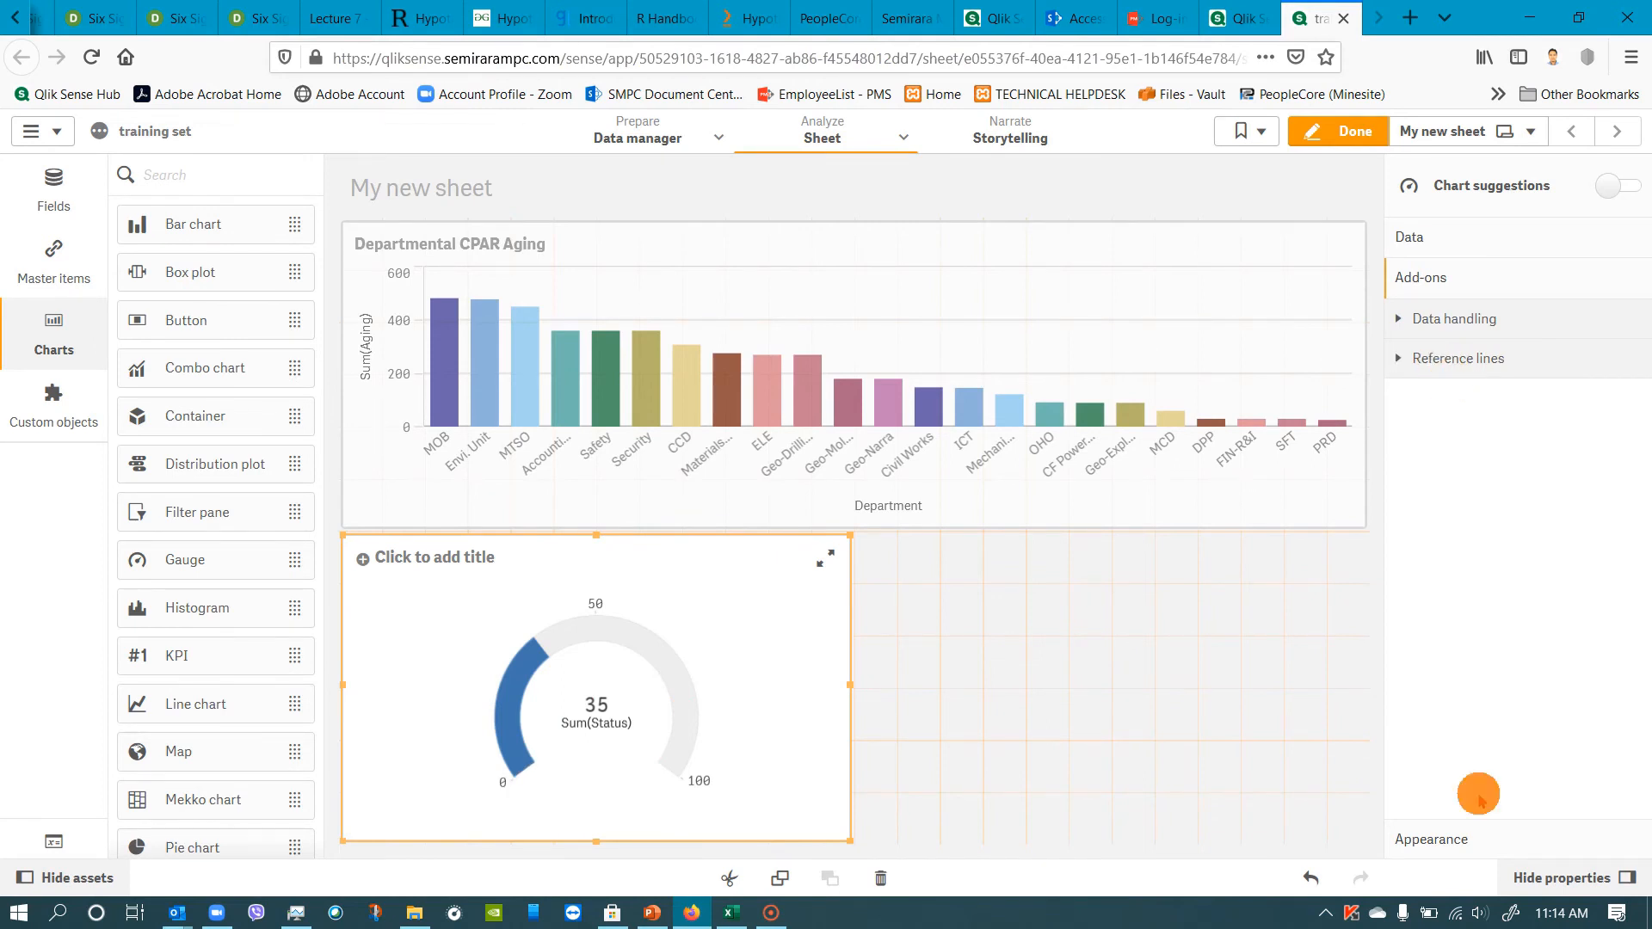
Title the gauge "Overall Closure Rate".
{"action": "left_click", "coordinate": [1463, 840]}
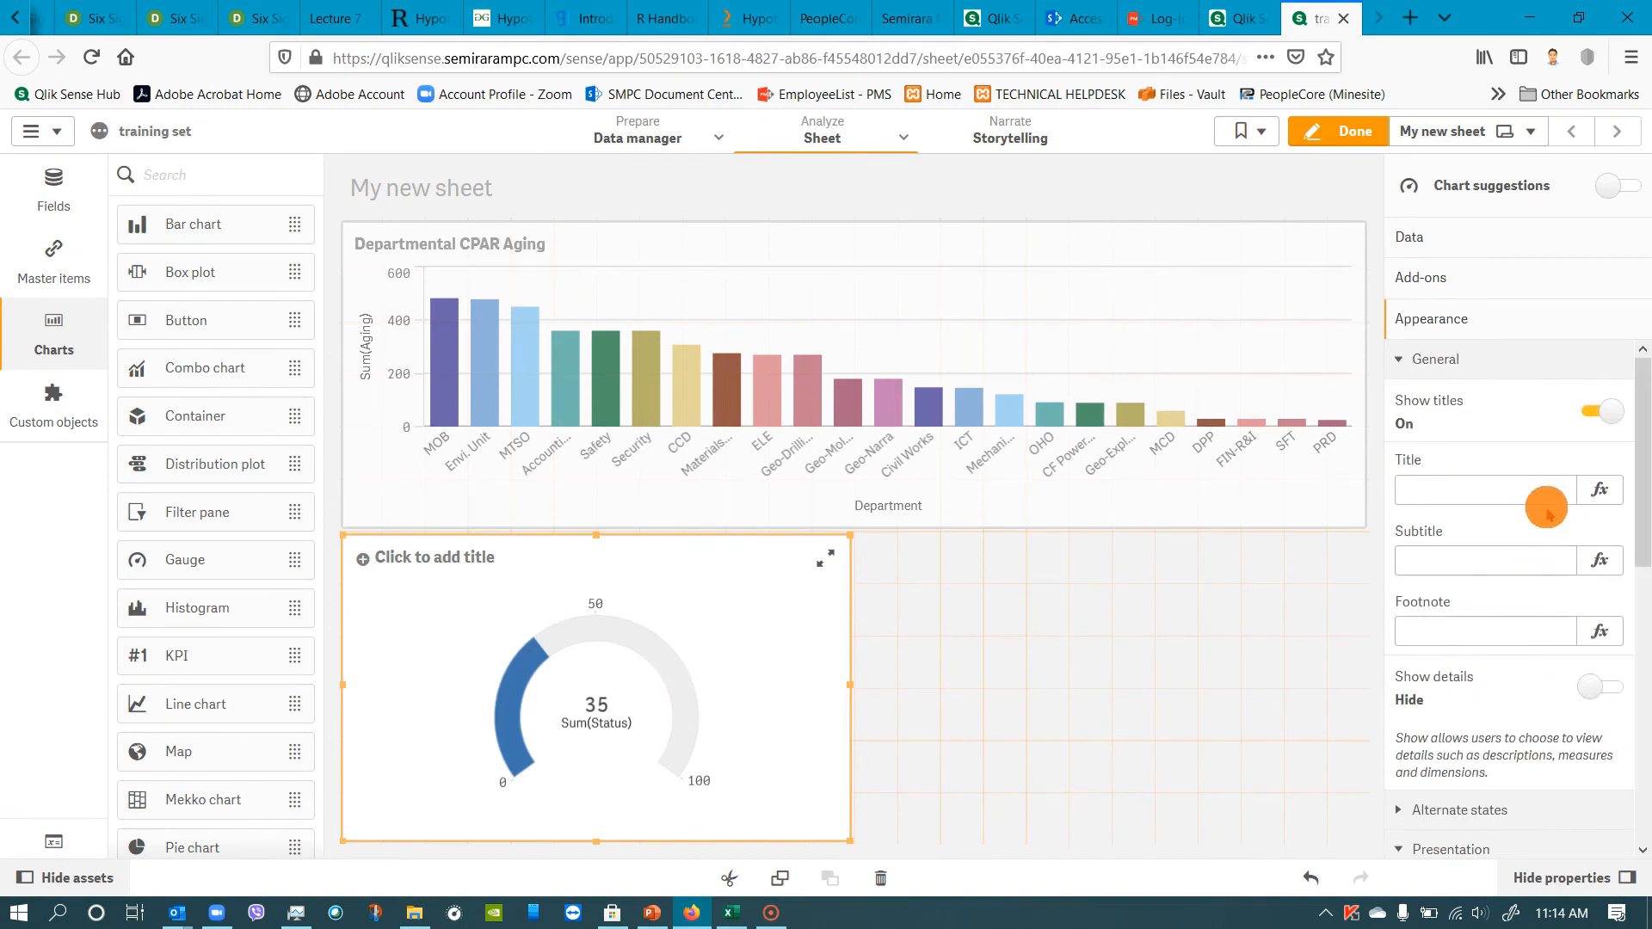
{"action": "left_click", "coordinate": [1511, 490]}
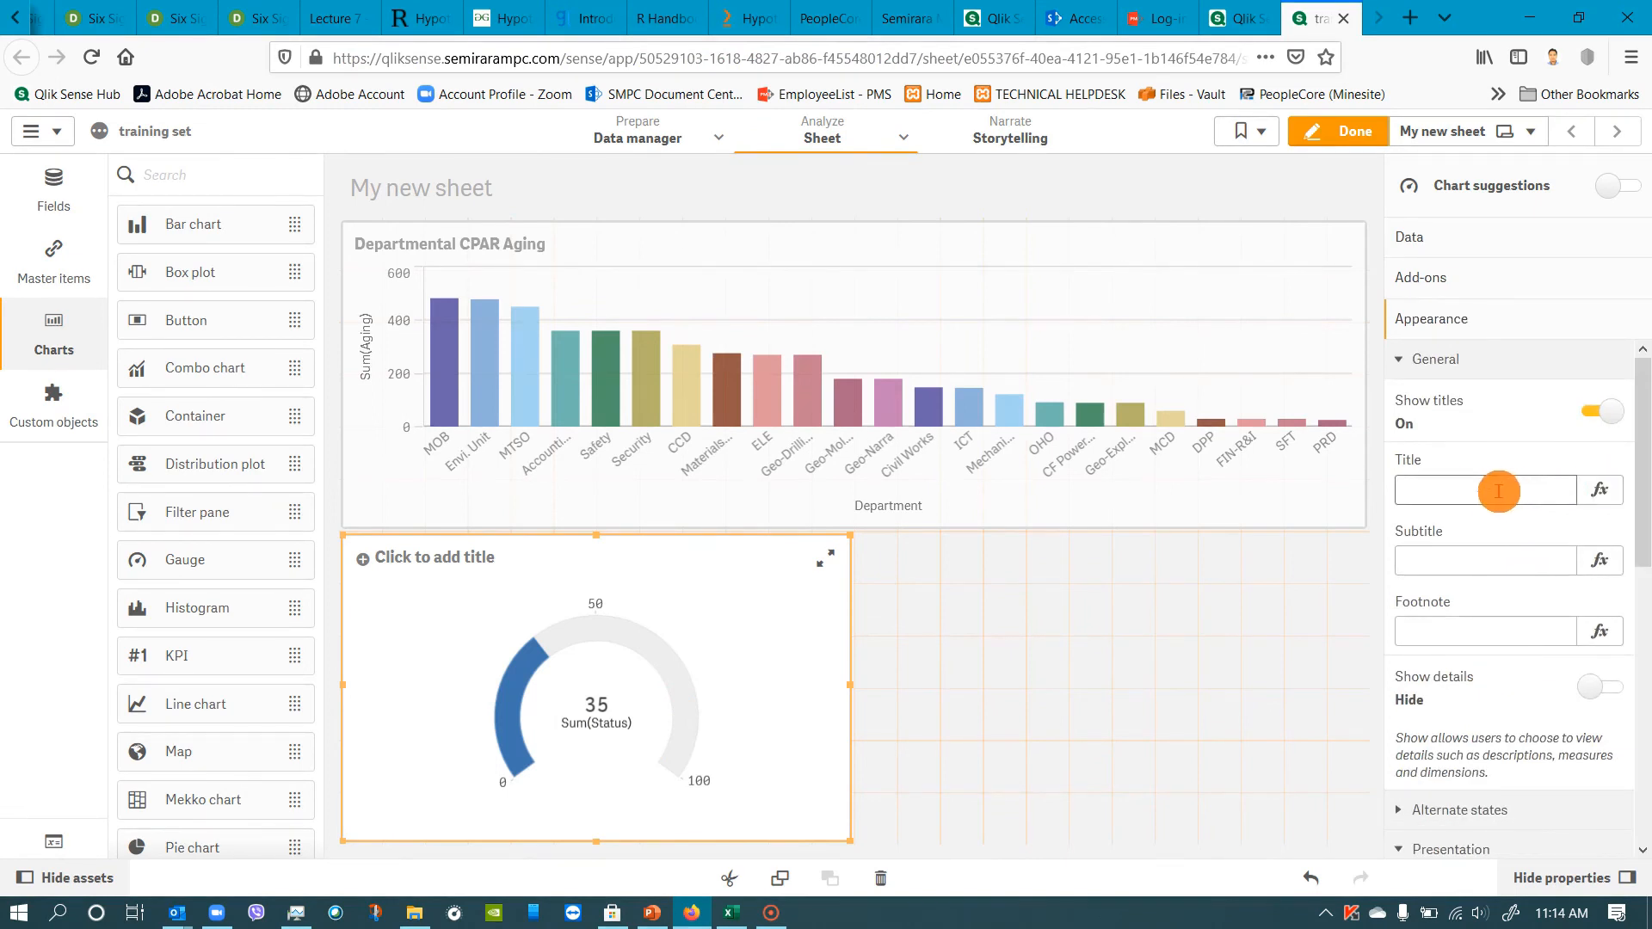
{"action": "left_click", "coordinate": [1498, 491]}
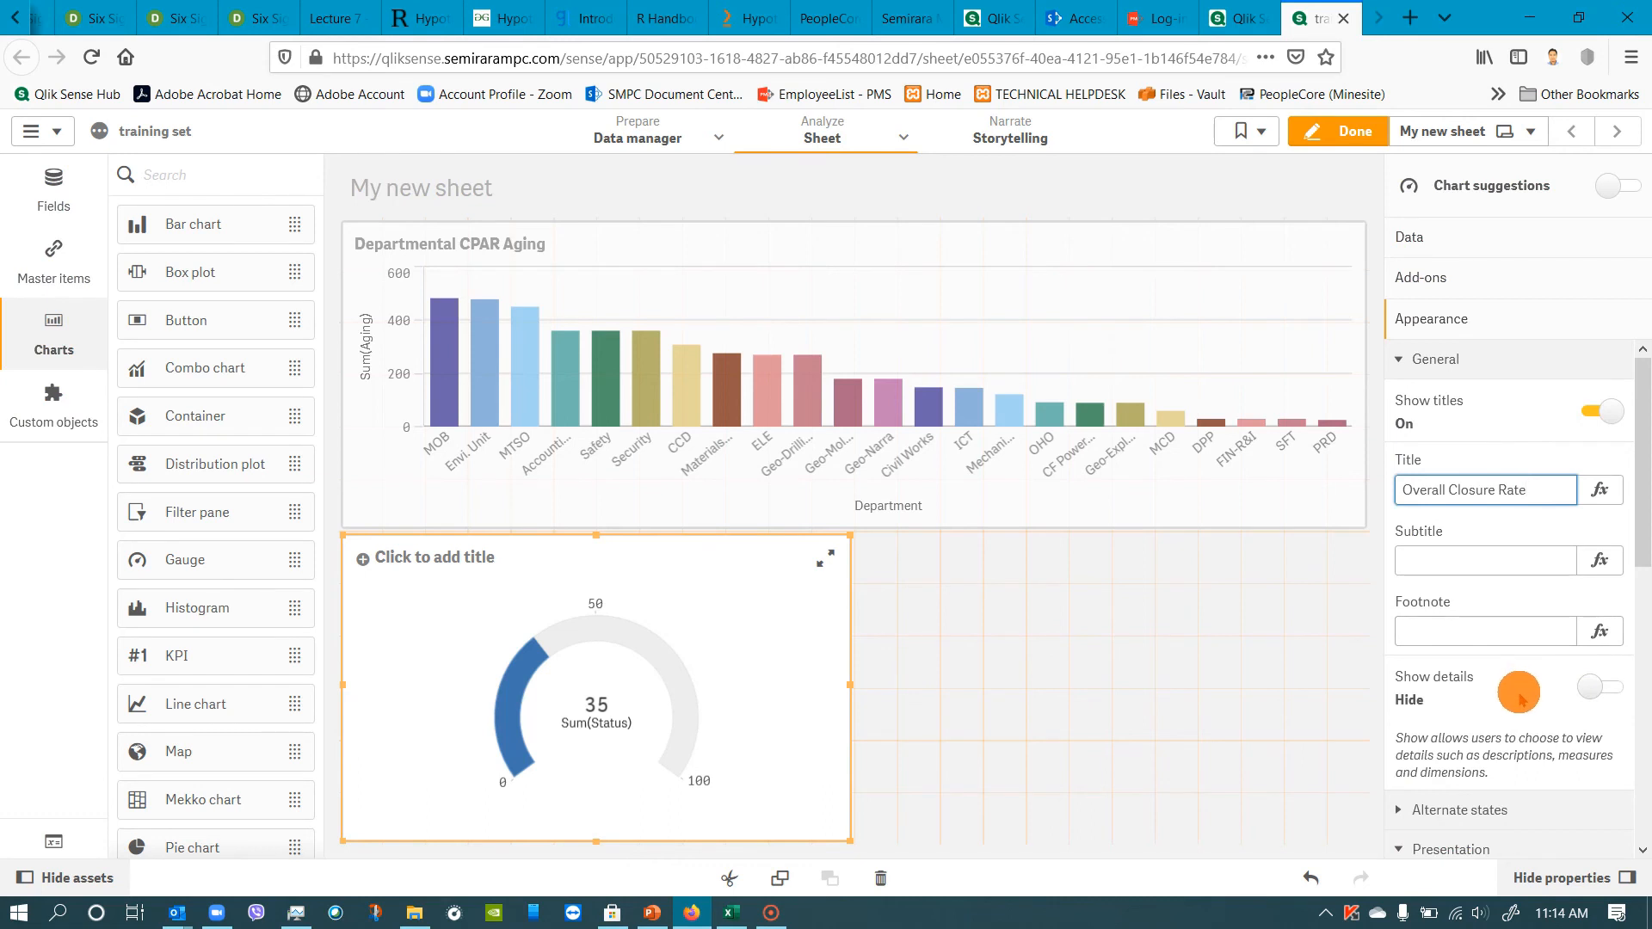
Turn on segments for the gauge and set its measure axis scale to Narrow.
{"action": "scroll", "coordinate": [1520, 693], "scroll_direction": "down", "scroll_amount": 1}
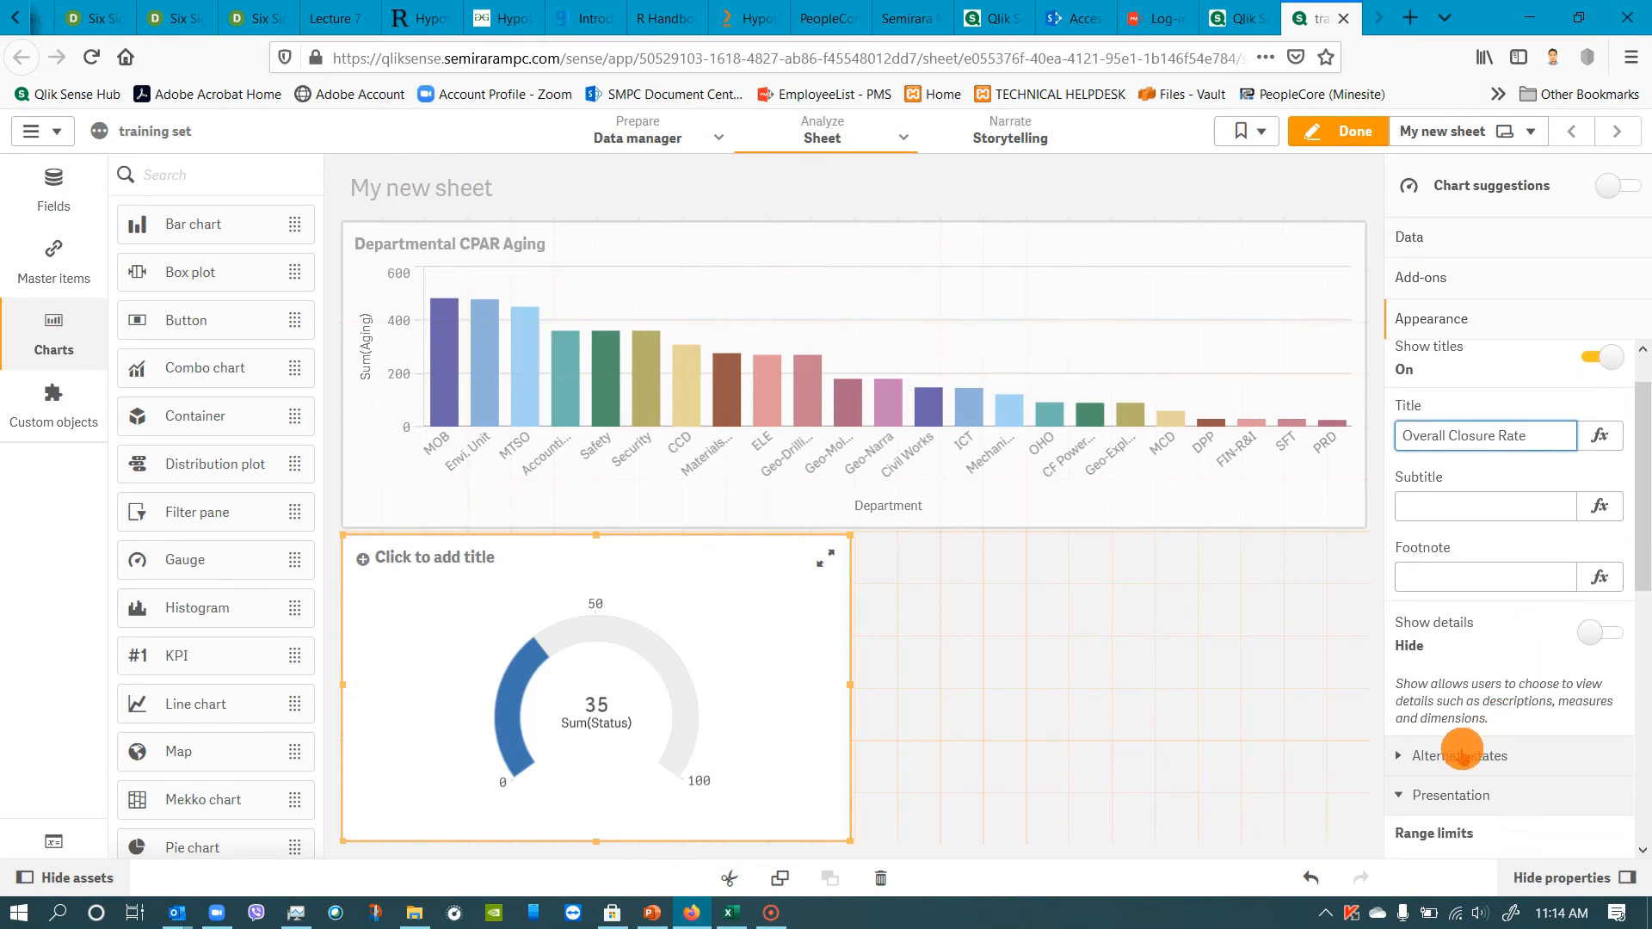
{"action": "scroll", "coordinate": [1462, 748], "scroll_direction": "down", "scroll_amount": 8}
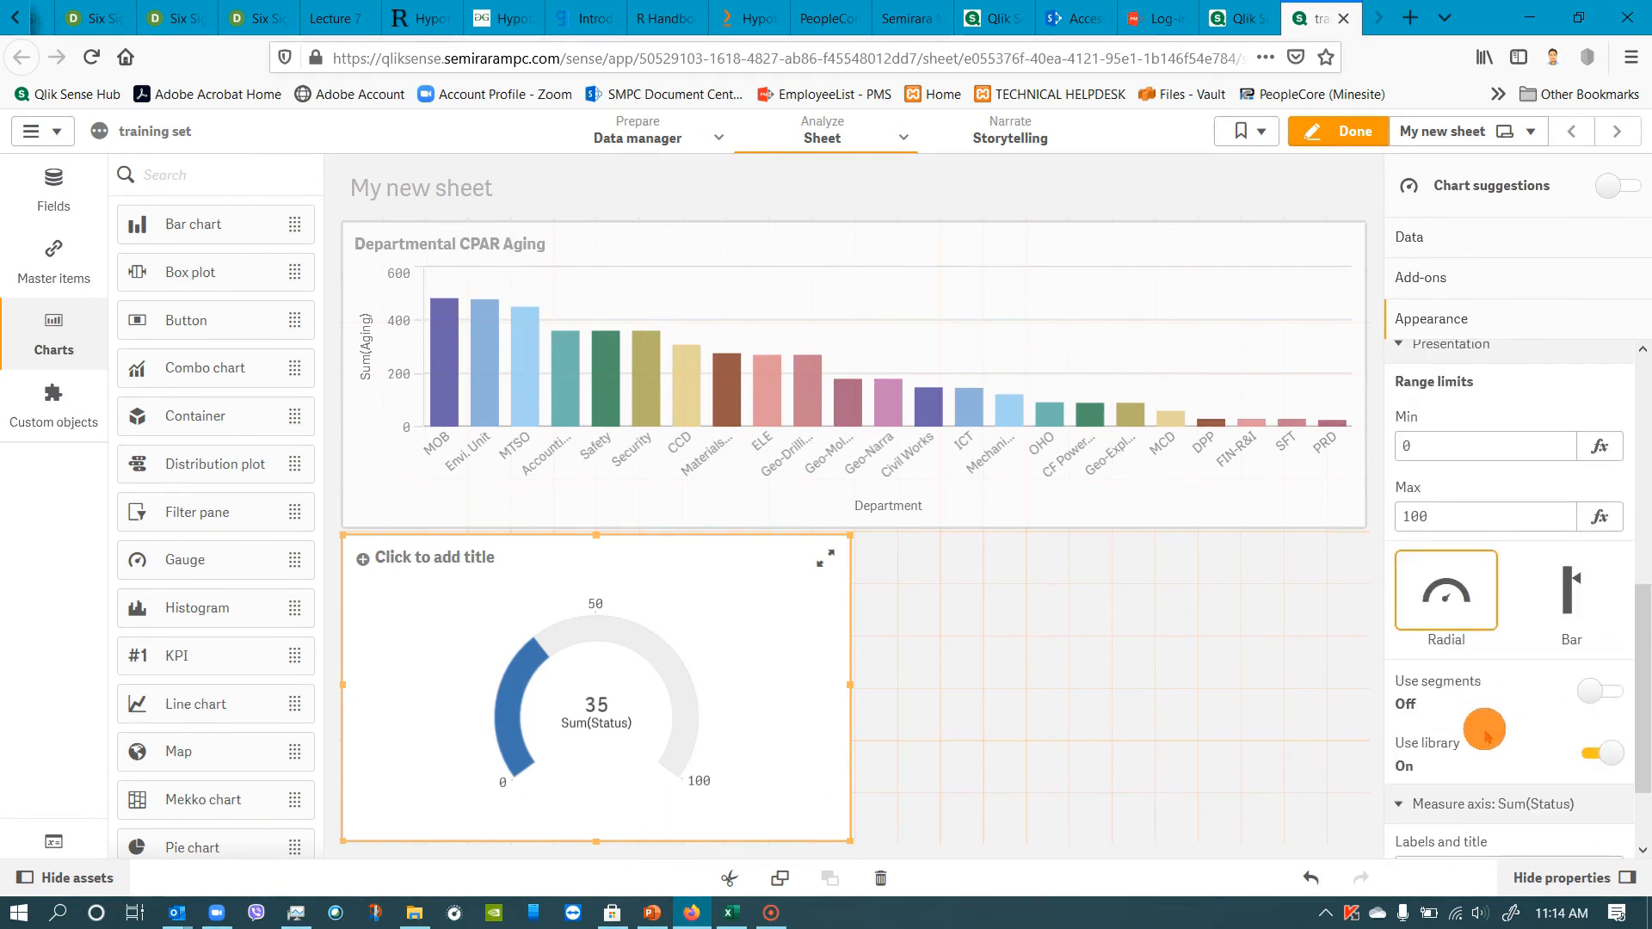
{"action": "left_click", "coordinate": [1604, 692]}
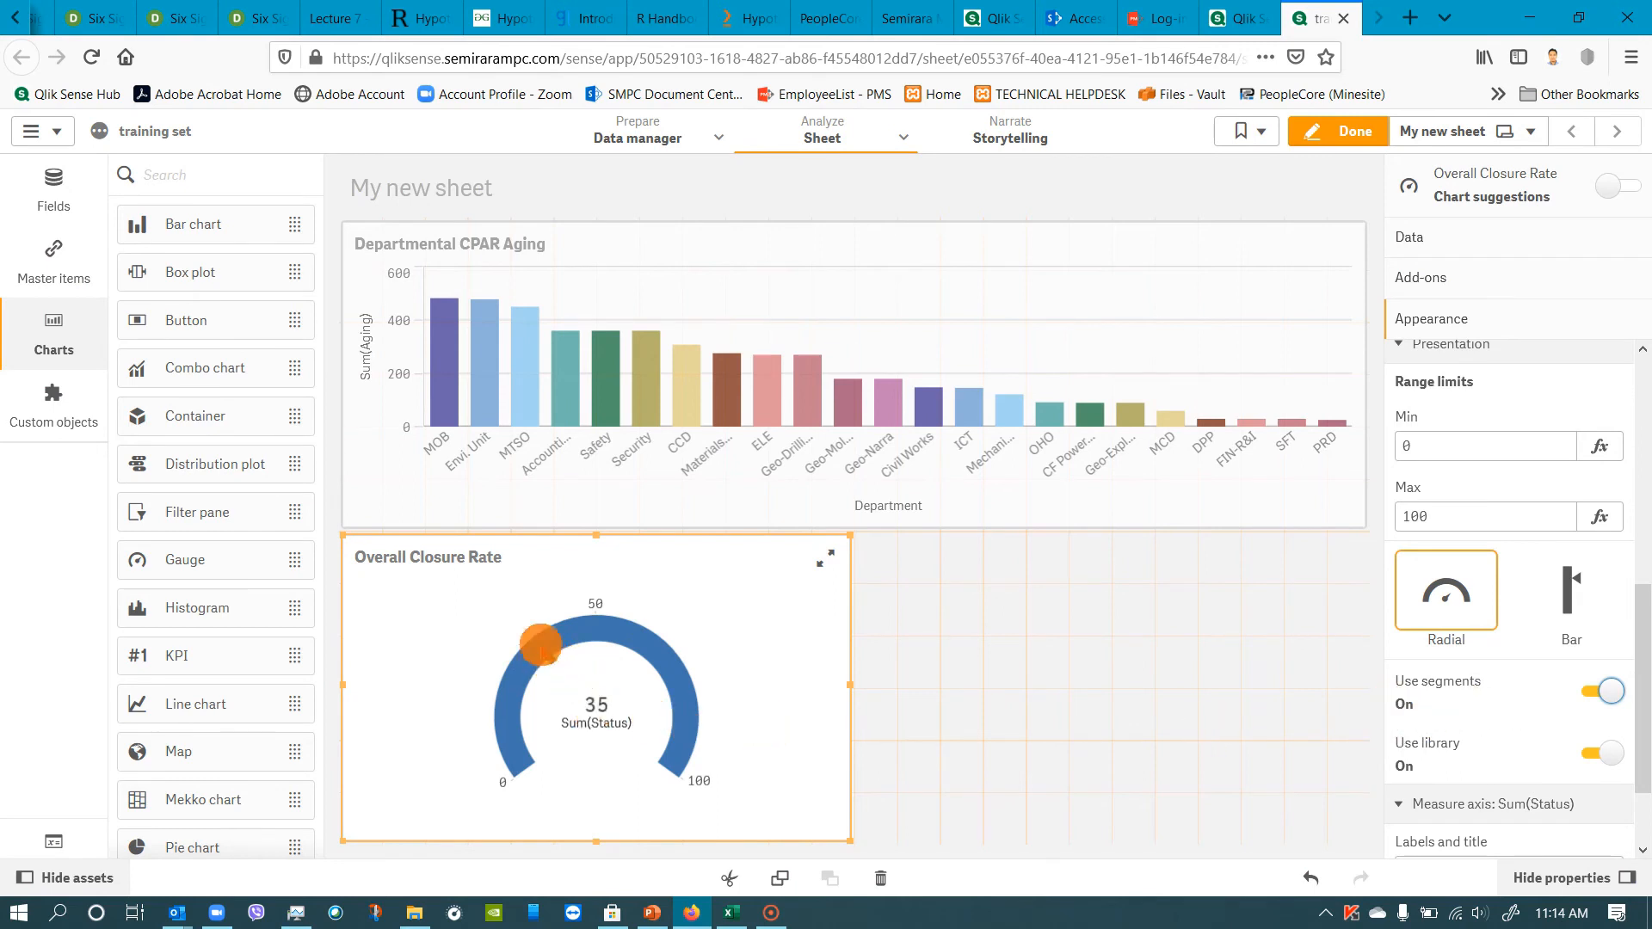
{"action": "scroll", "coordinate": [1592, 686], "scroll_direction": "down", "scroll_amount": 2}
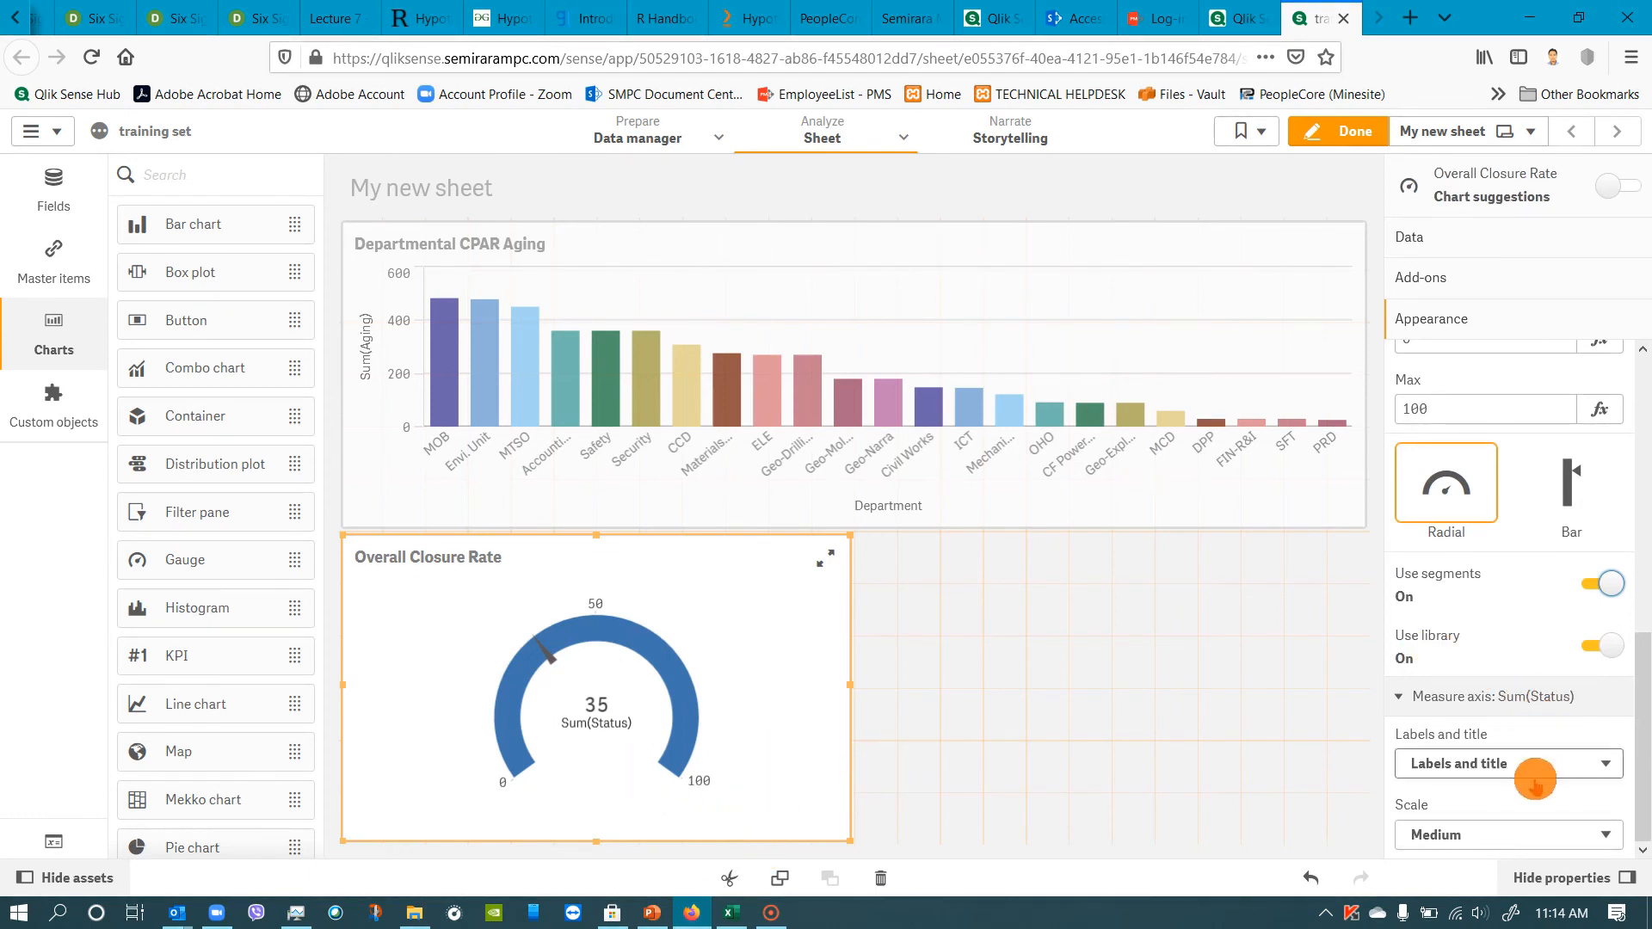
{"action": "left_click", "coordinate": [1489, 832]}
{"action": "left_click", "coordinate": [1462, 804]}
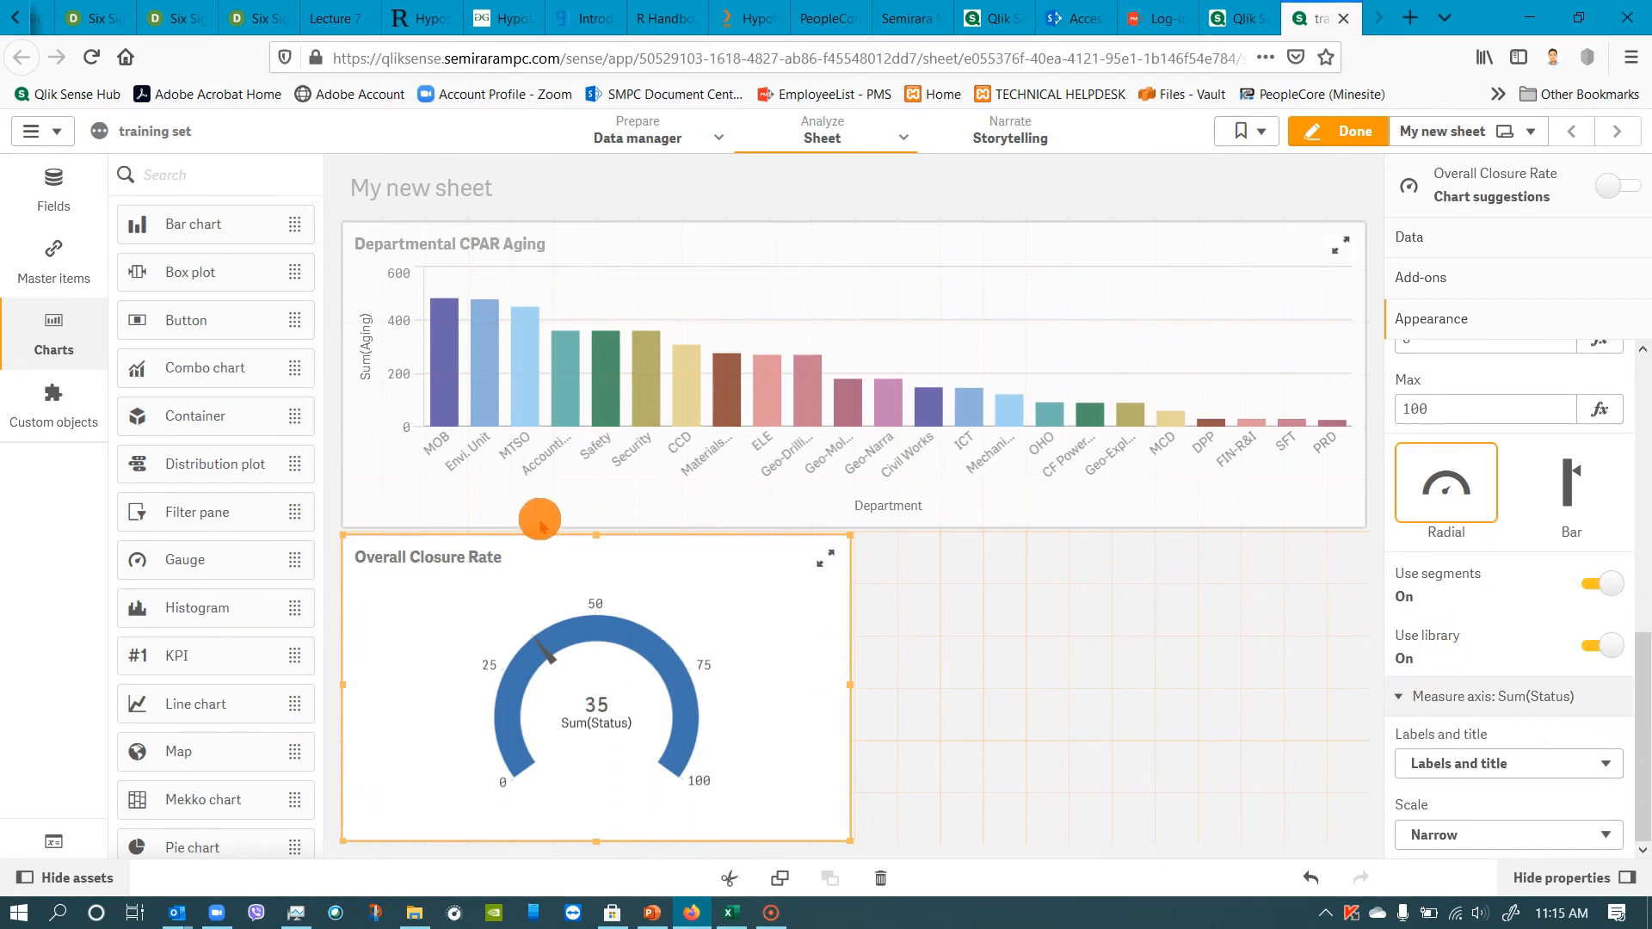
Switch to PowerPoint to review the KPIs on the Process Approach slide, and return to the Qlik Sense sheet.
{"action": "left_click", "coordinate": [652, 910]}
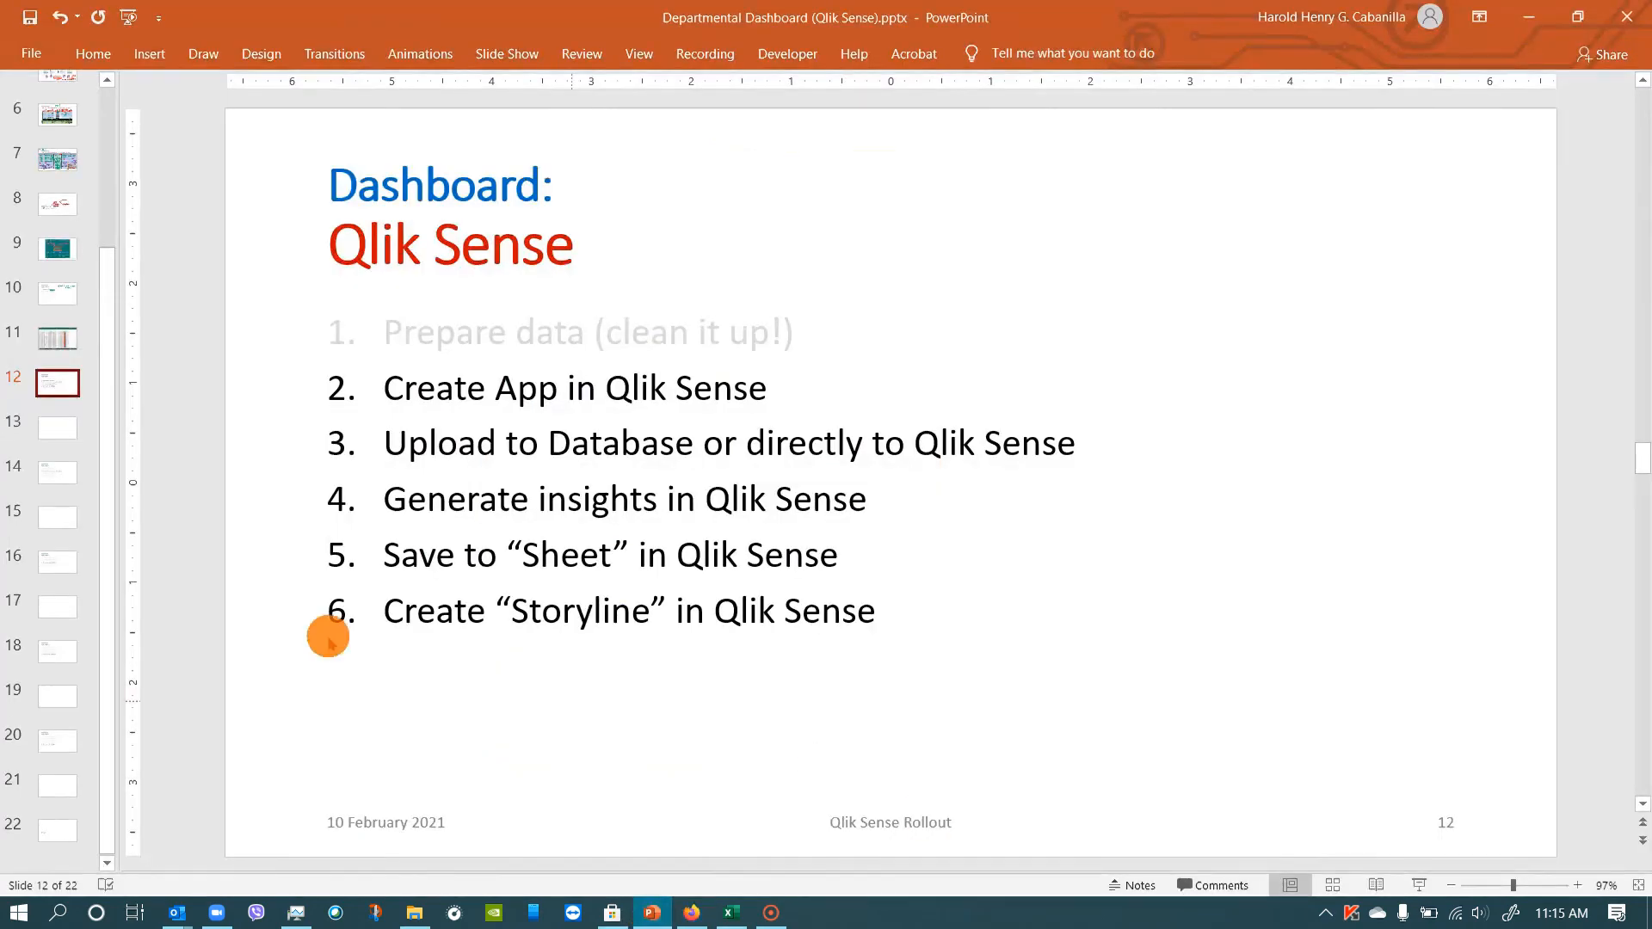
{"action": "left_click", "coordinate": [58, 156]}
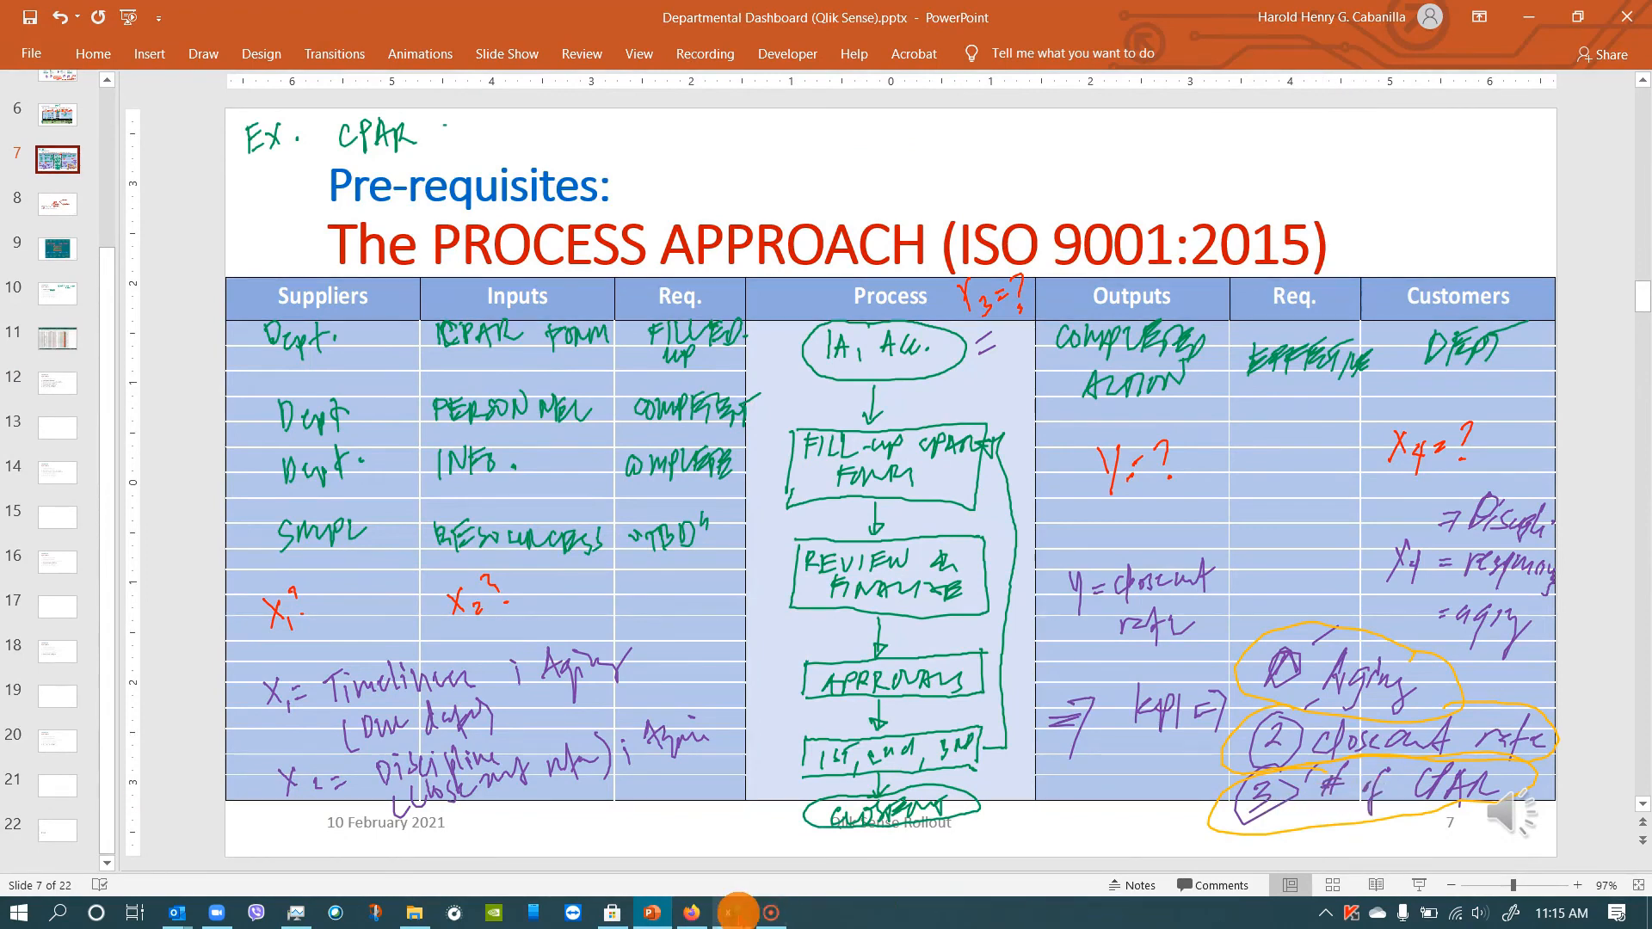
{"action": "left_click", "coordinate": [707, 913]}
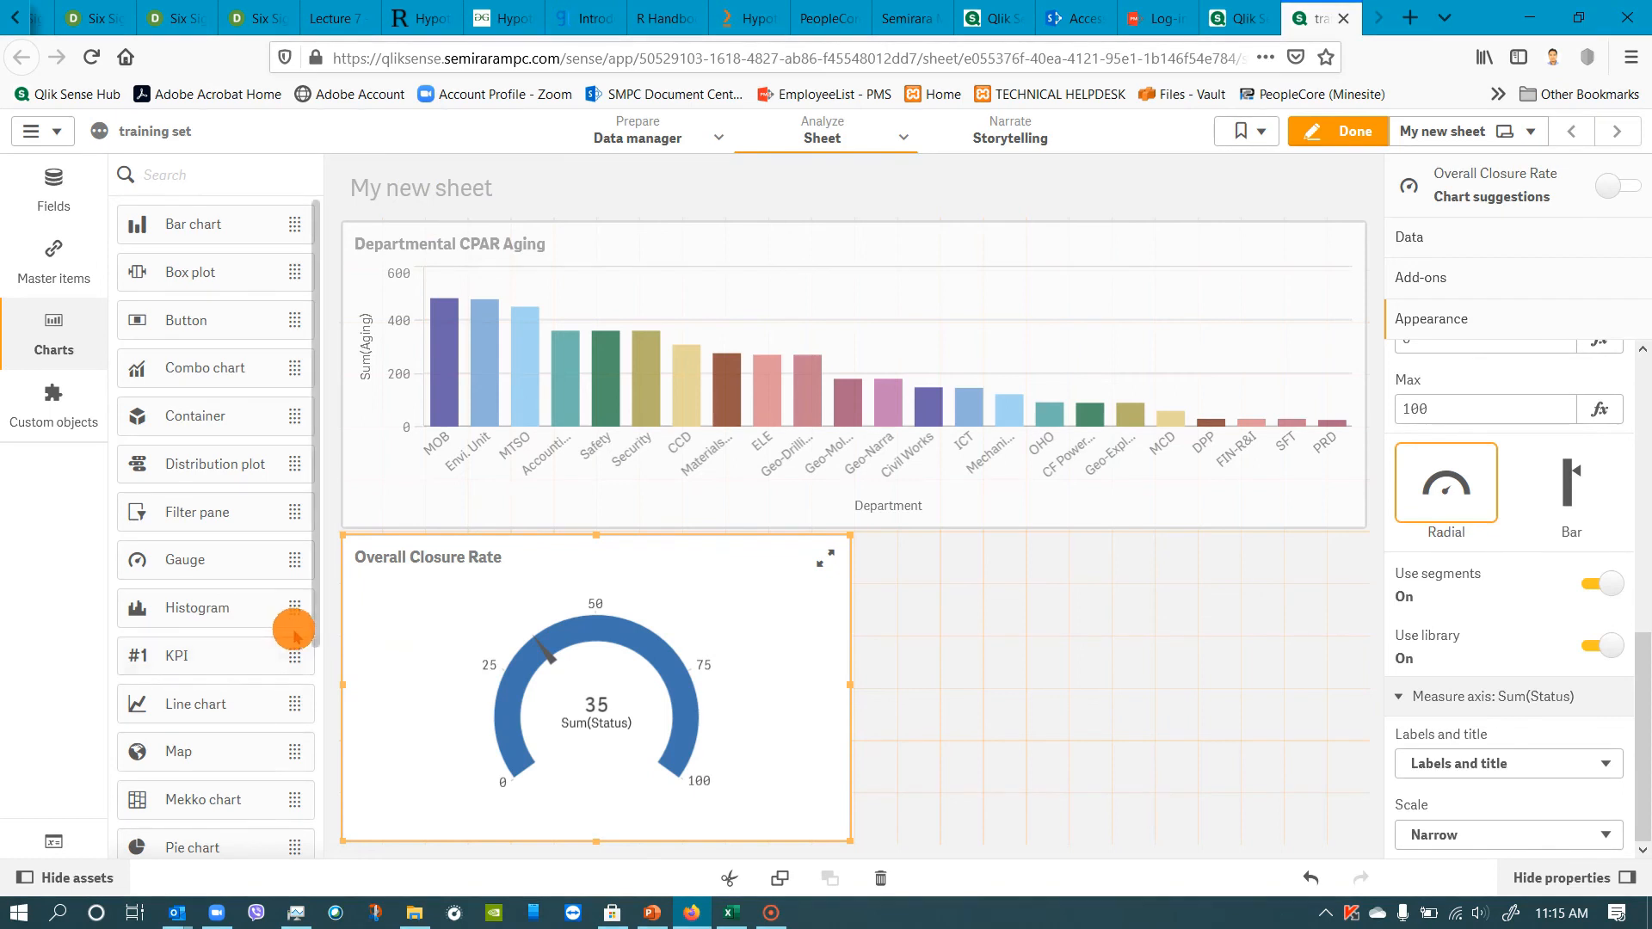
Add a treemap to the empty area beside the gauge and use Department as its dimension.
{"action": "scroll", "coordinate": [232, 684], "scroll_direction": "down", "scroll_amount": 5}
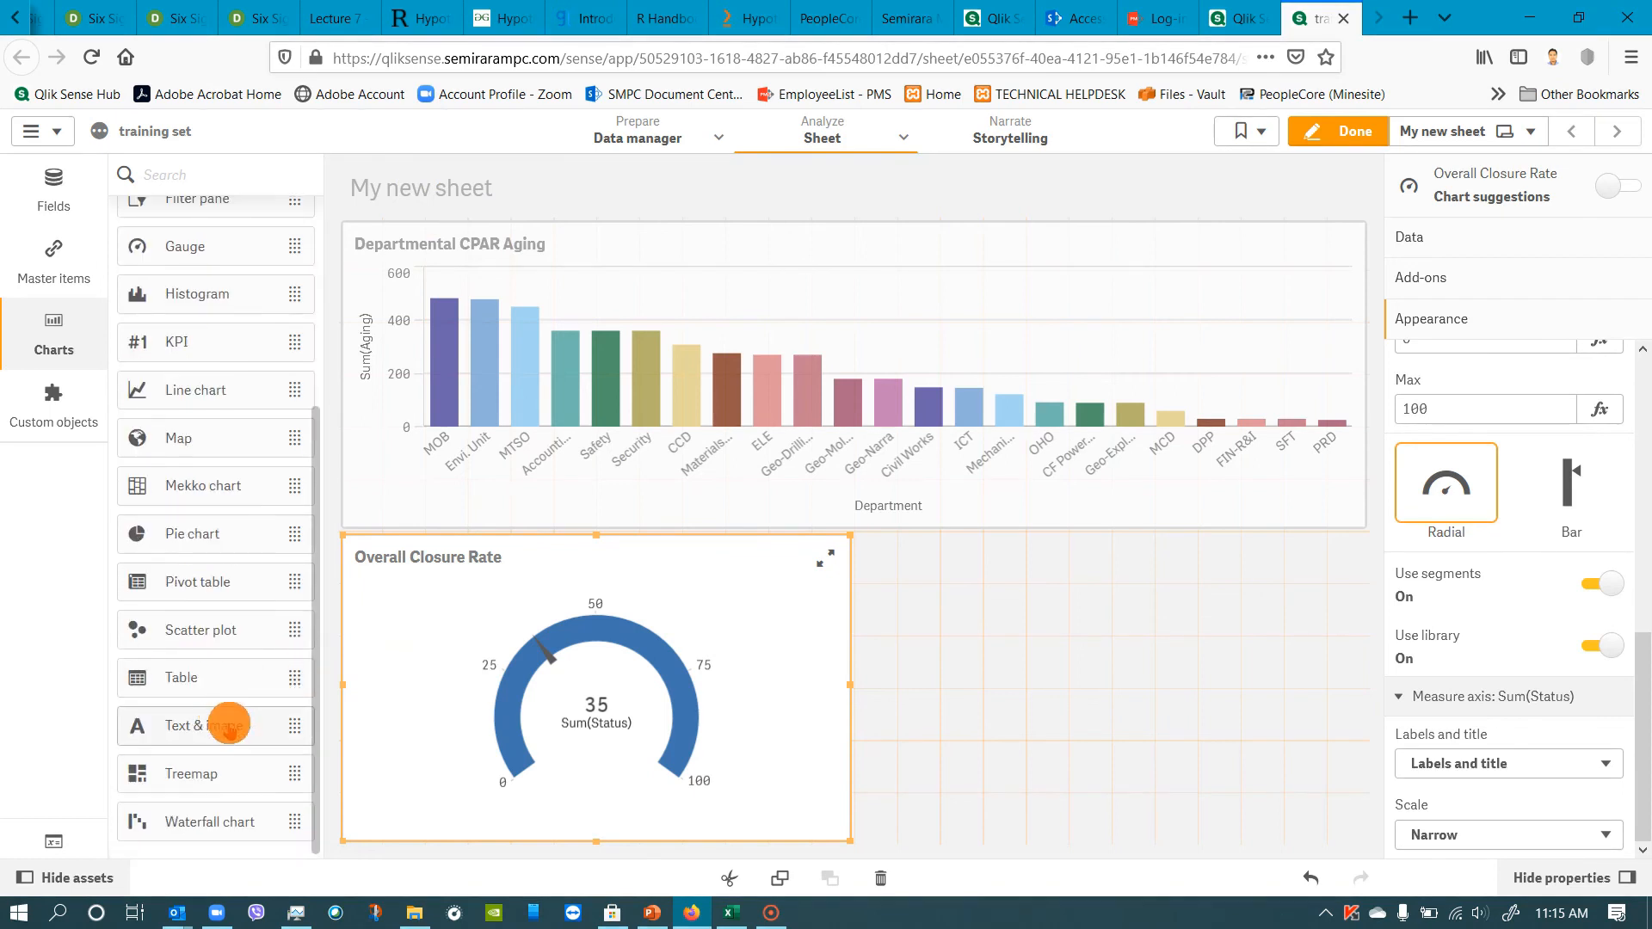
{"action": "left_click_drag", "start_coordinate": [198, 776], "coordinate": [1022, 674]}
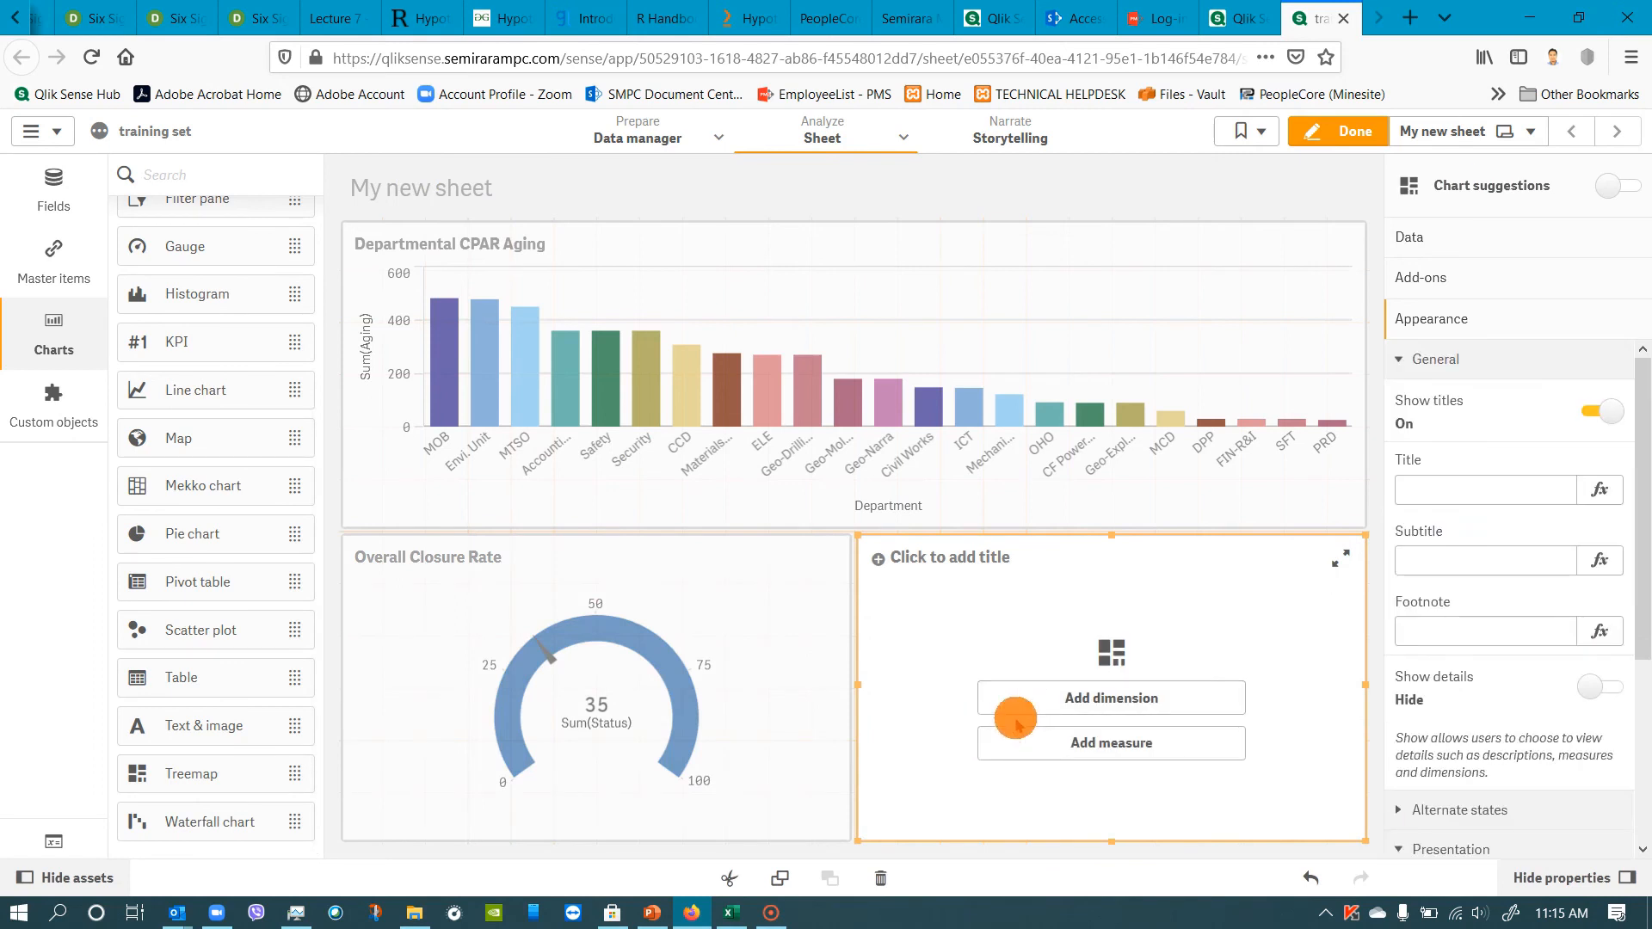
{"action": "left_click", "coordinate": [1040, 705]}
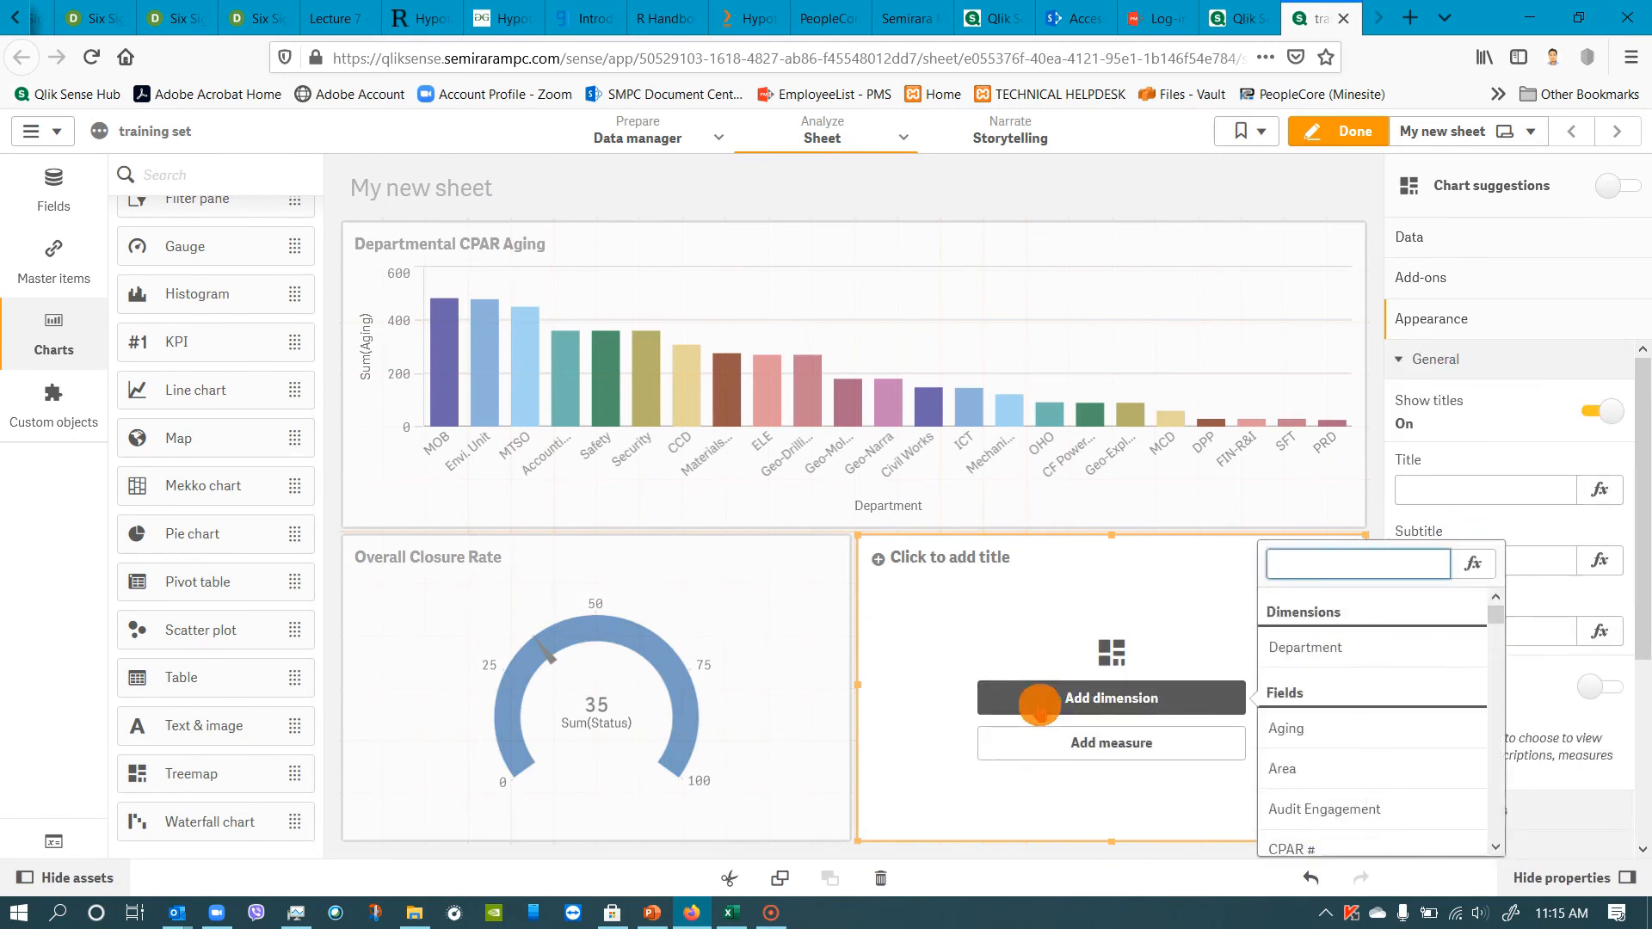
{"action": "left_click", "coordinate": [1305, 647]}
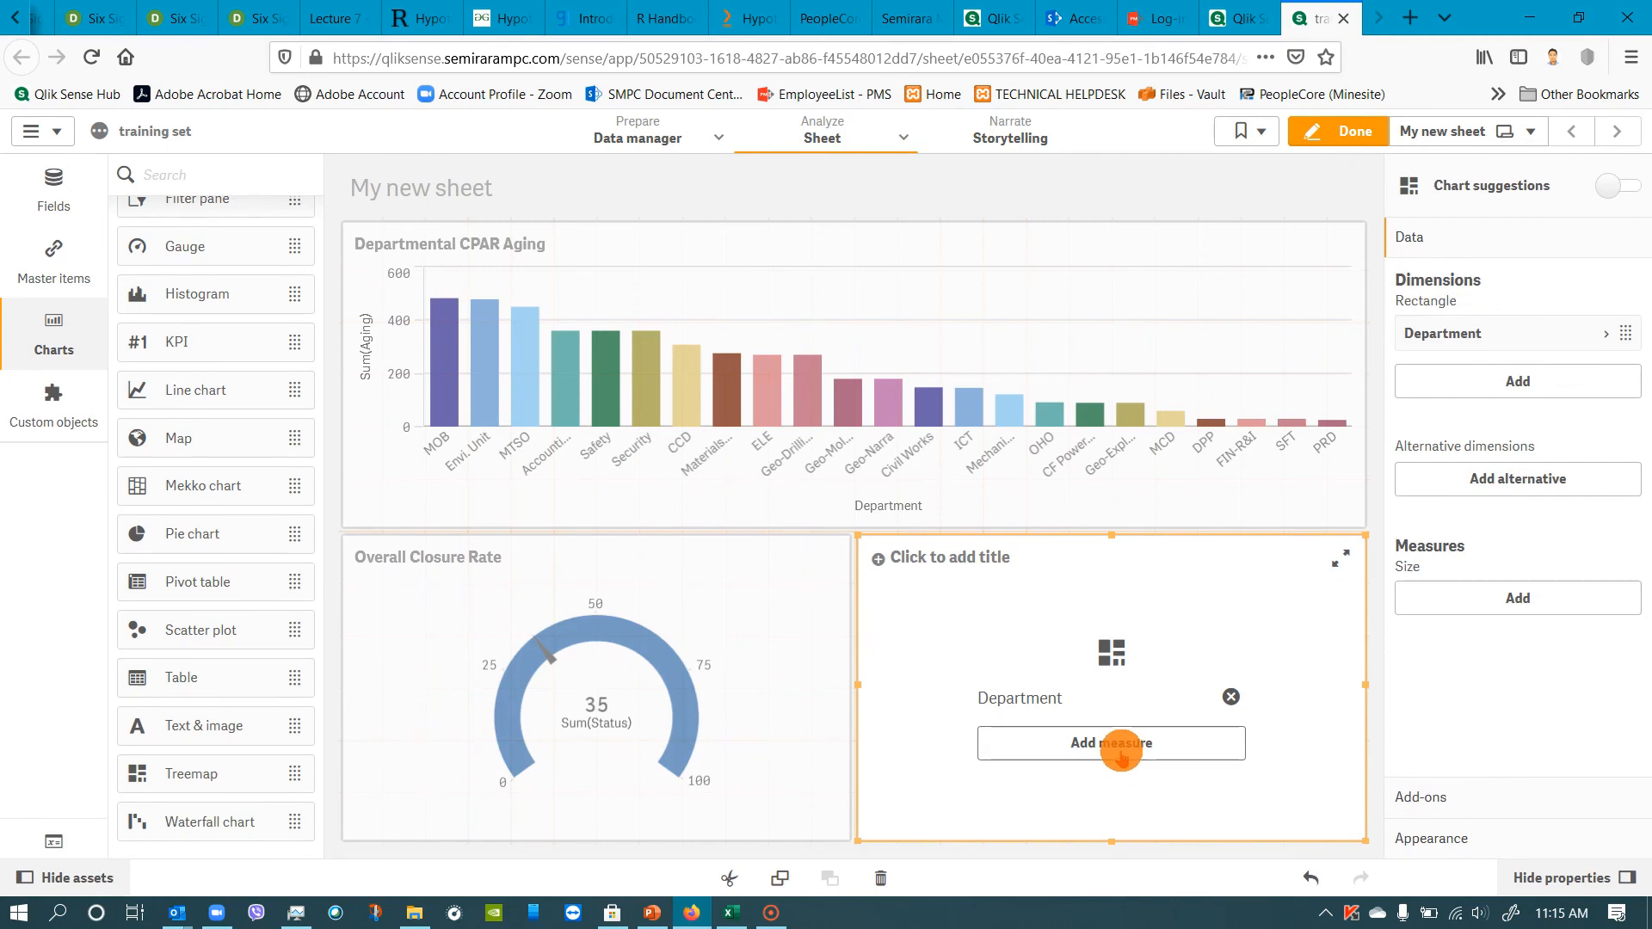
Add Count(Department) as the treemap's size measure.
{"action": "left_click", "coordinate": [1121, 753]}
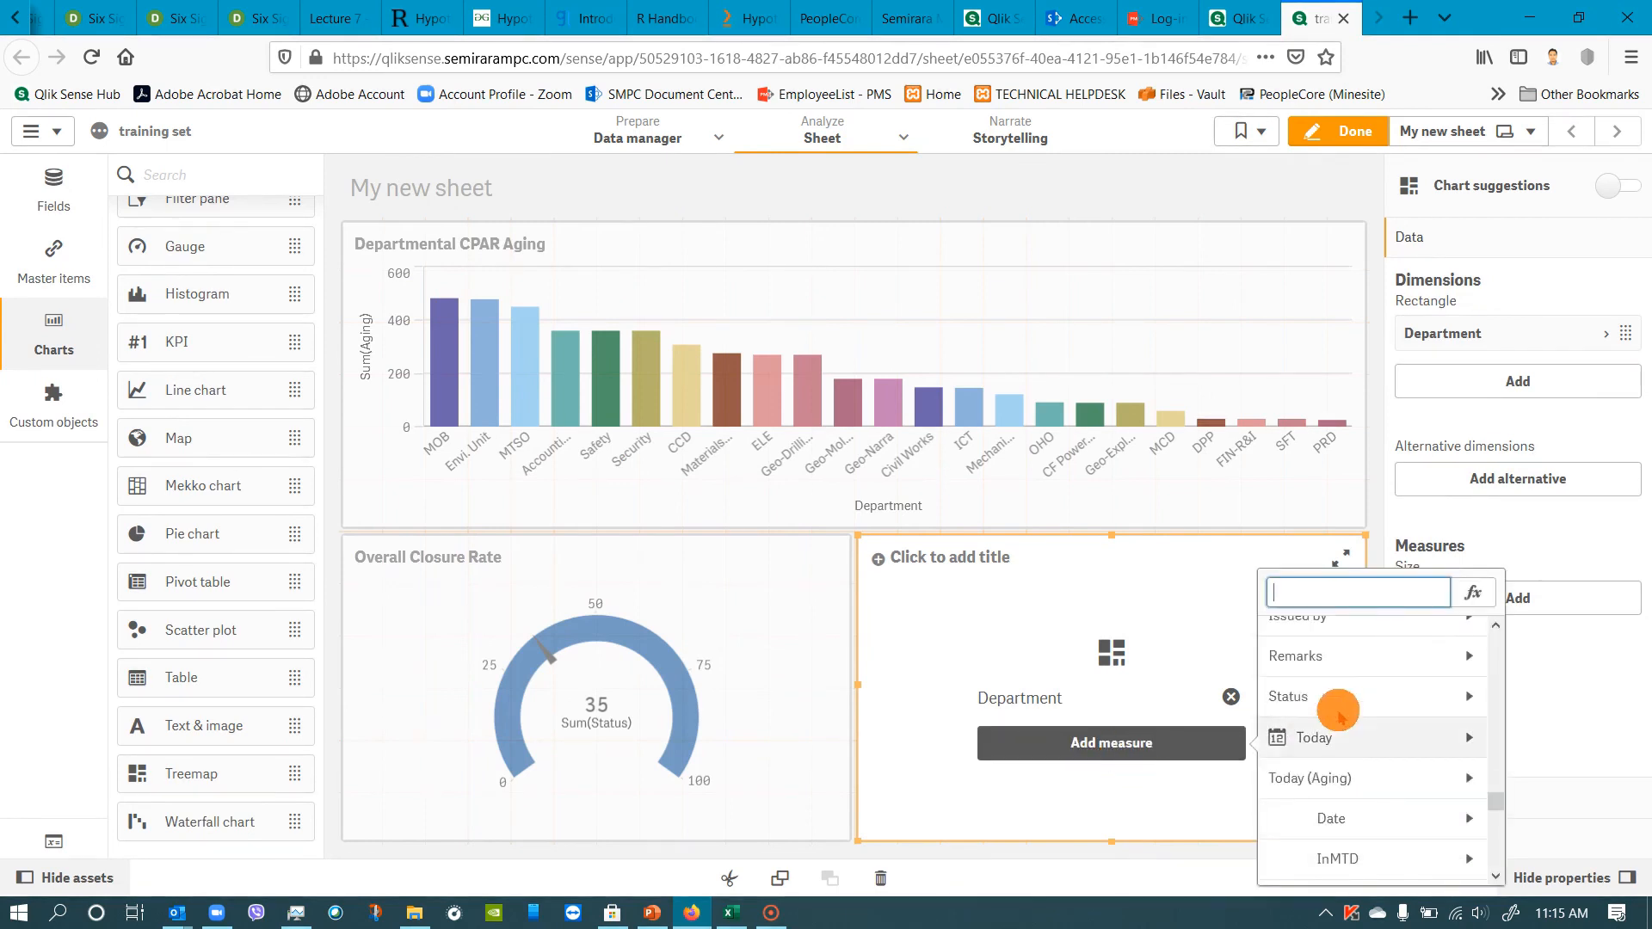
{"action": "scroll", "coordinate": [1333, 714], "scroll_direction": "up", "scroll_amount": 3}
{"action": "scroll", "coordinate": [1333, 717], "scroll_direction": "down", "scroll_amount": 3}
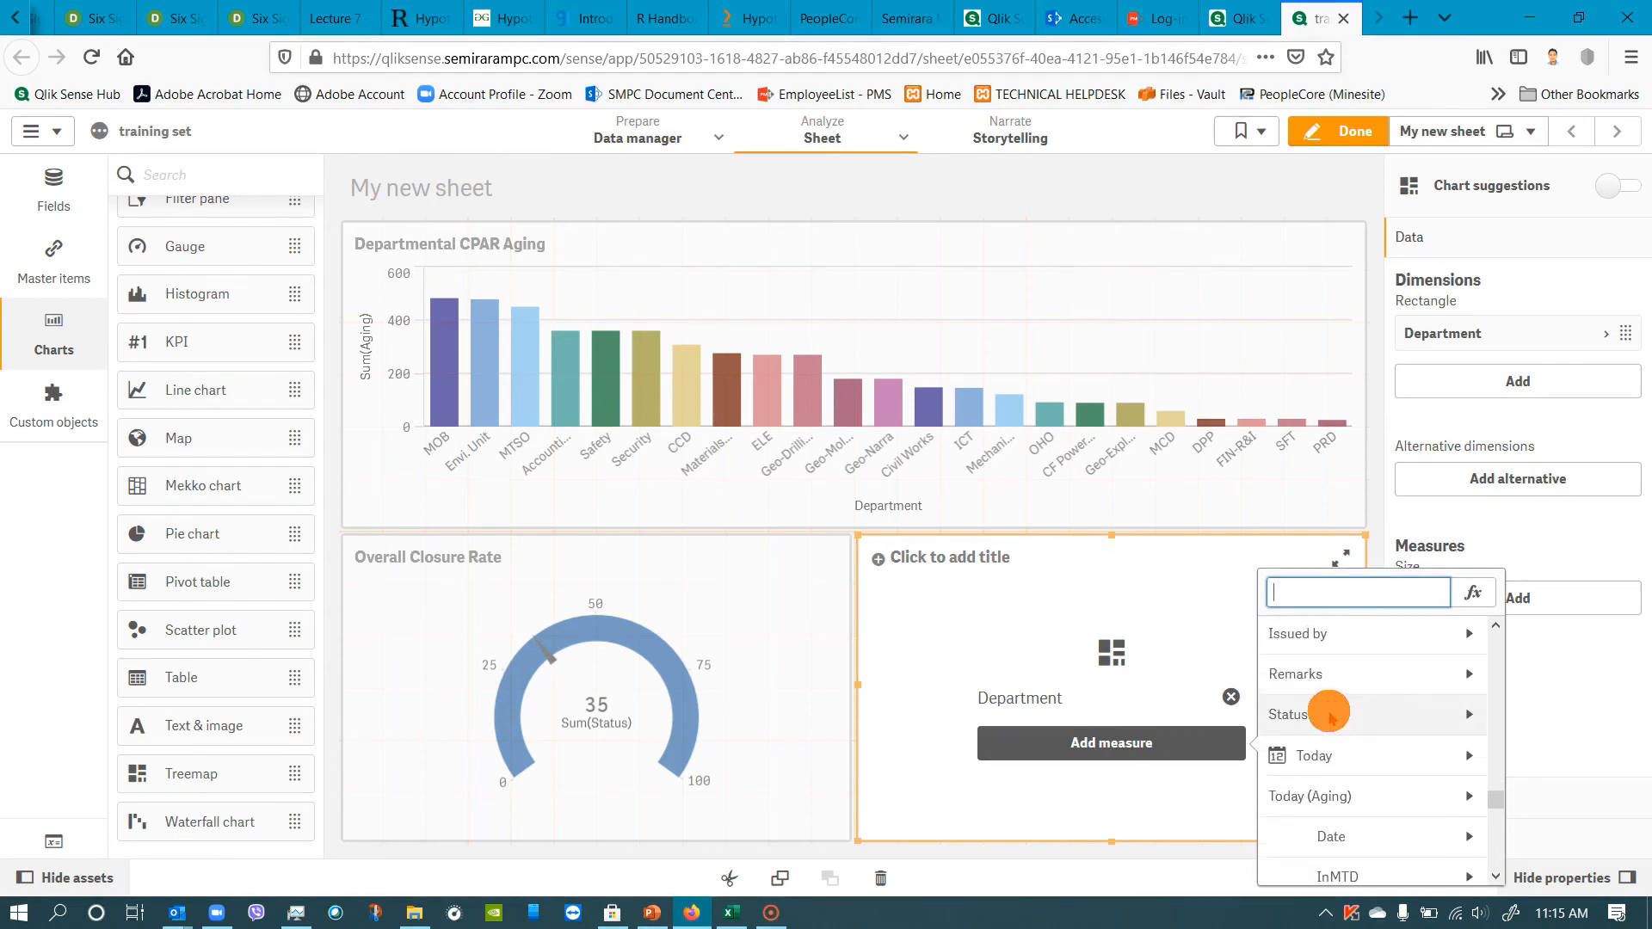
{"action": "scroll", "coordinate": [1325, 716], "scroll_direction": "down", "scroll_amount": 2}
{"action": "scroll", "coordinate": [1325, 697], "scroll_direction": "up", "scroll_amount": 5}
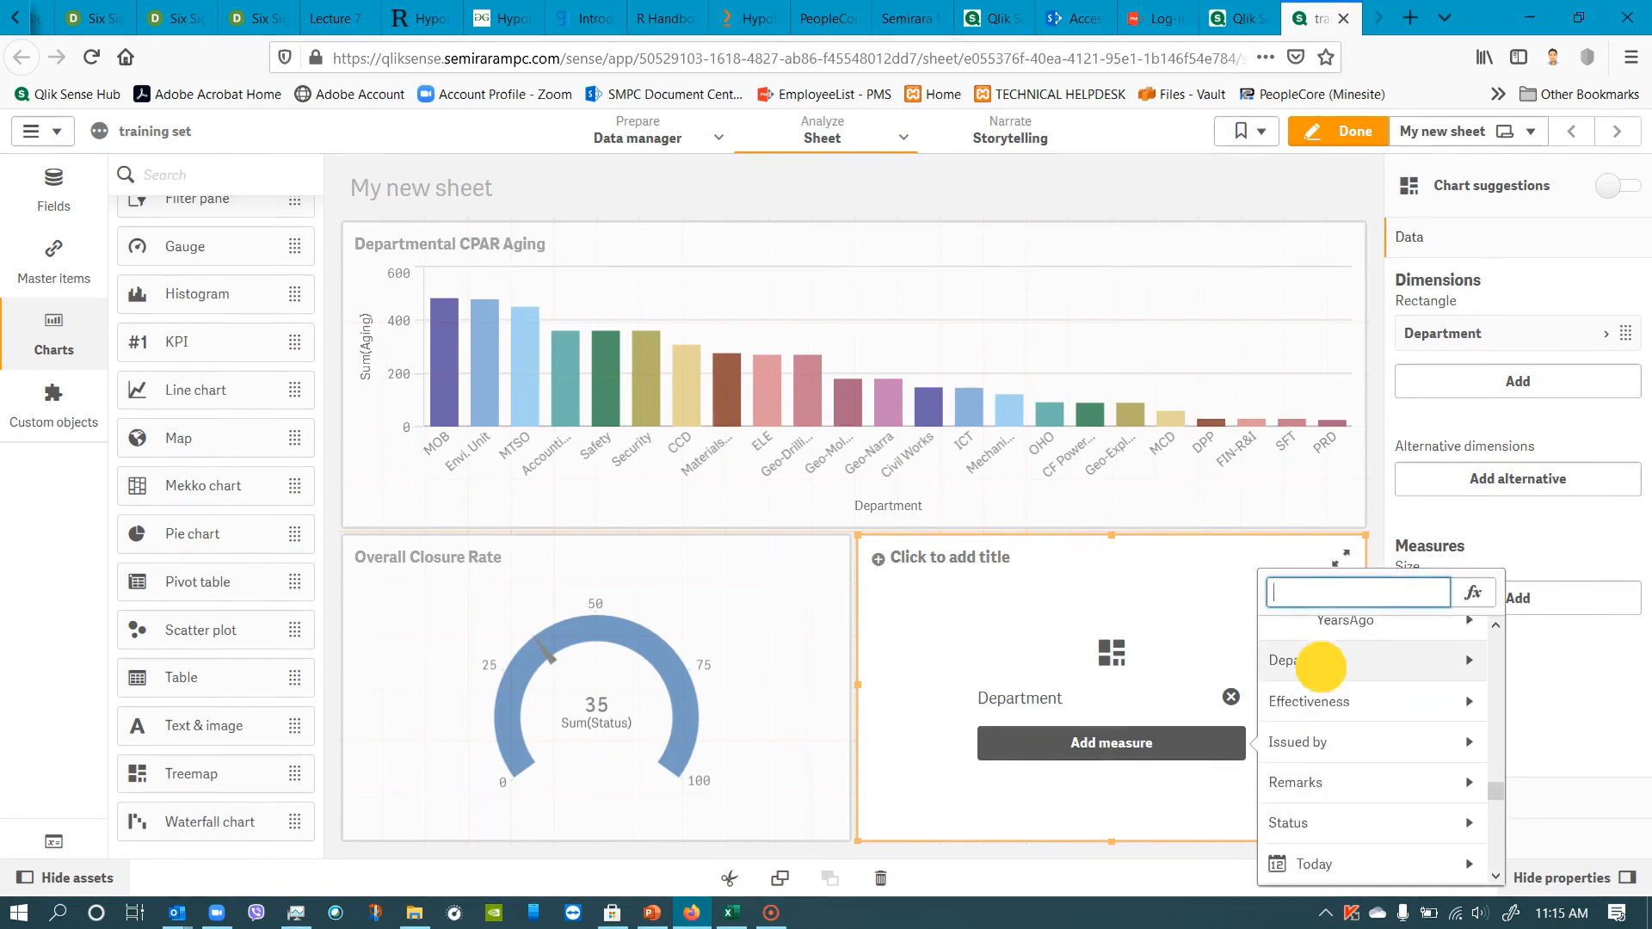
{"action": "left_click", "coordinate": [1319, 662]}
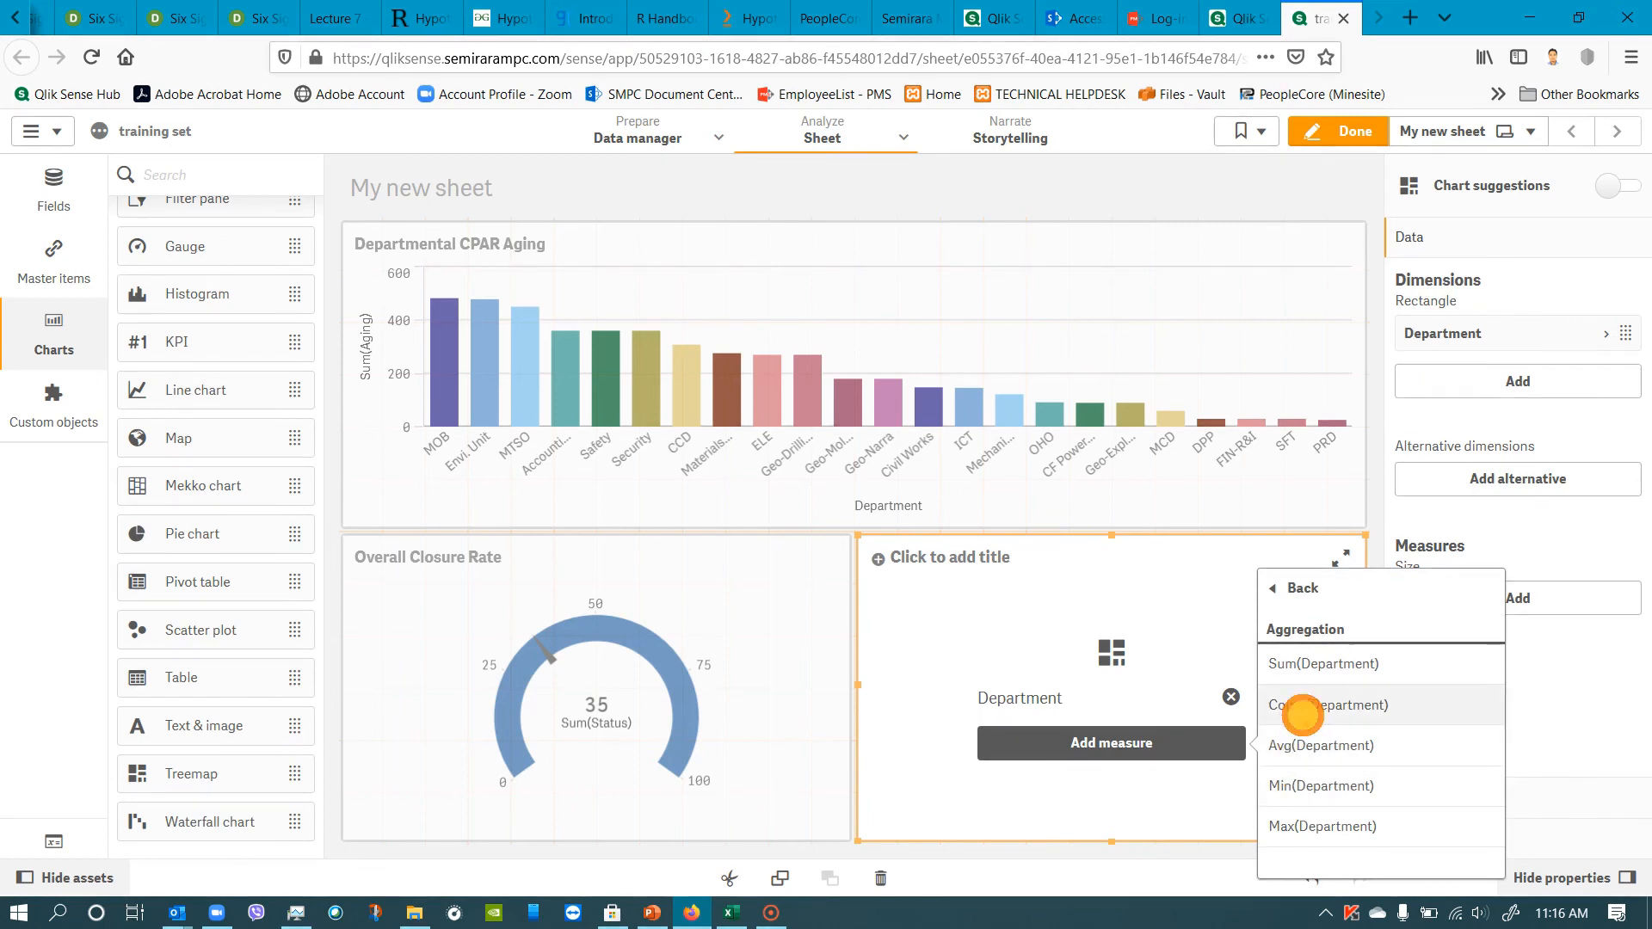
{"action": "left_click", "coordinate": [1305, 720]}
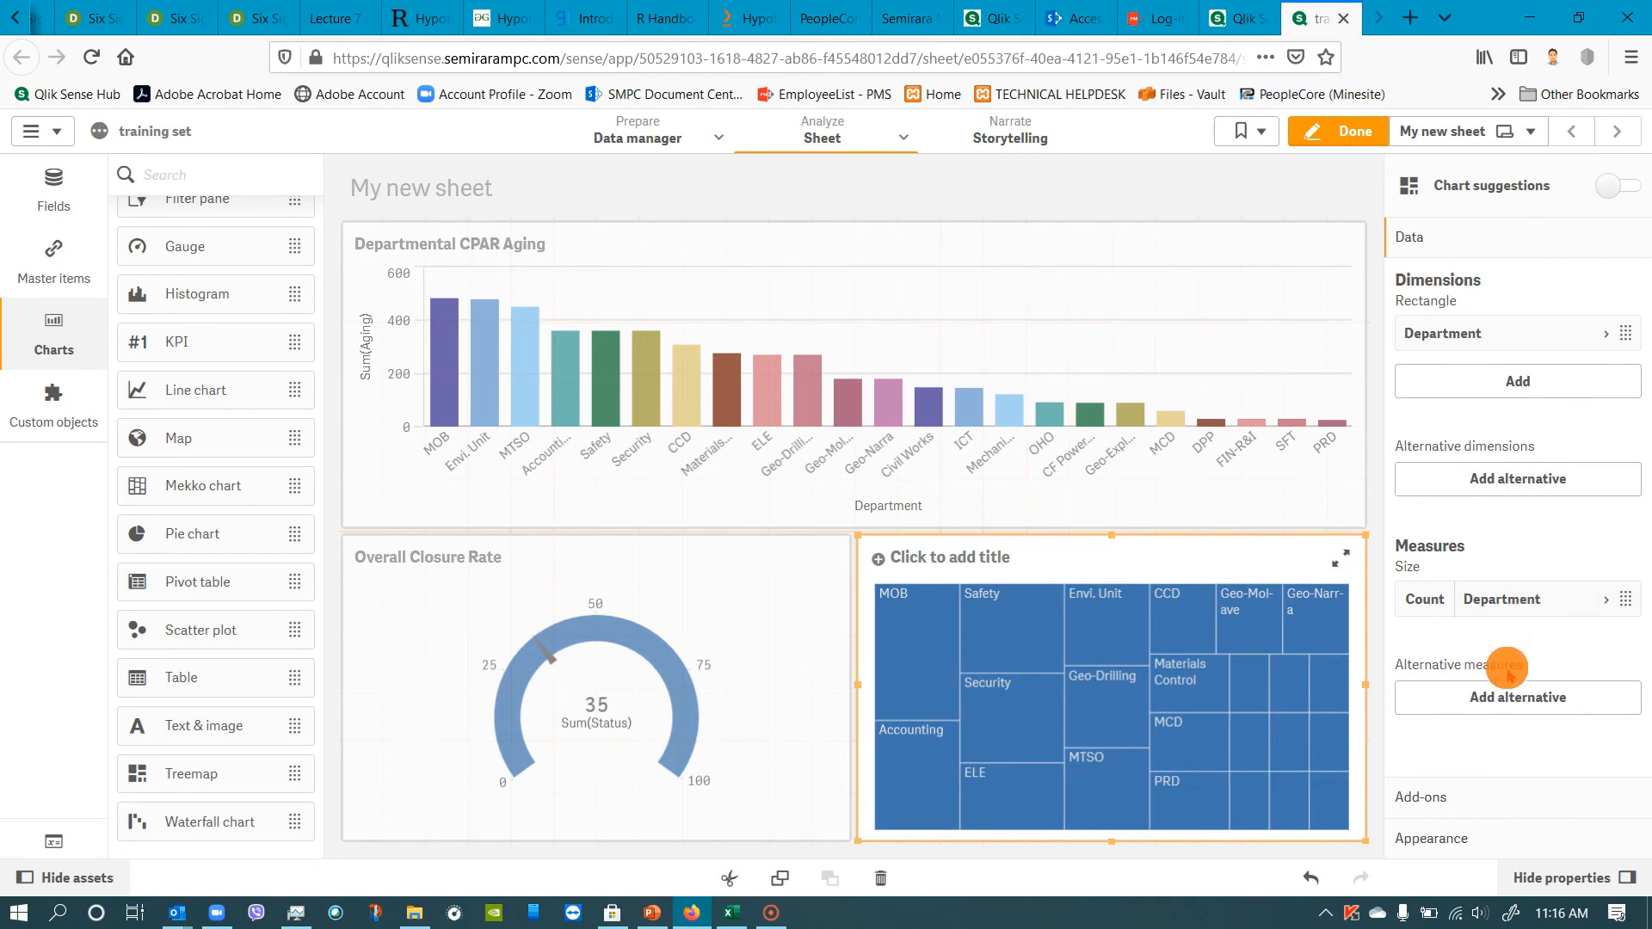
Title the treemap "CPARs per Department".
{"action": "left_click", "coordinate": [1464, 799]}
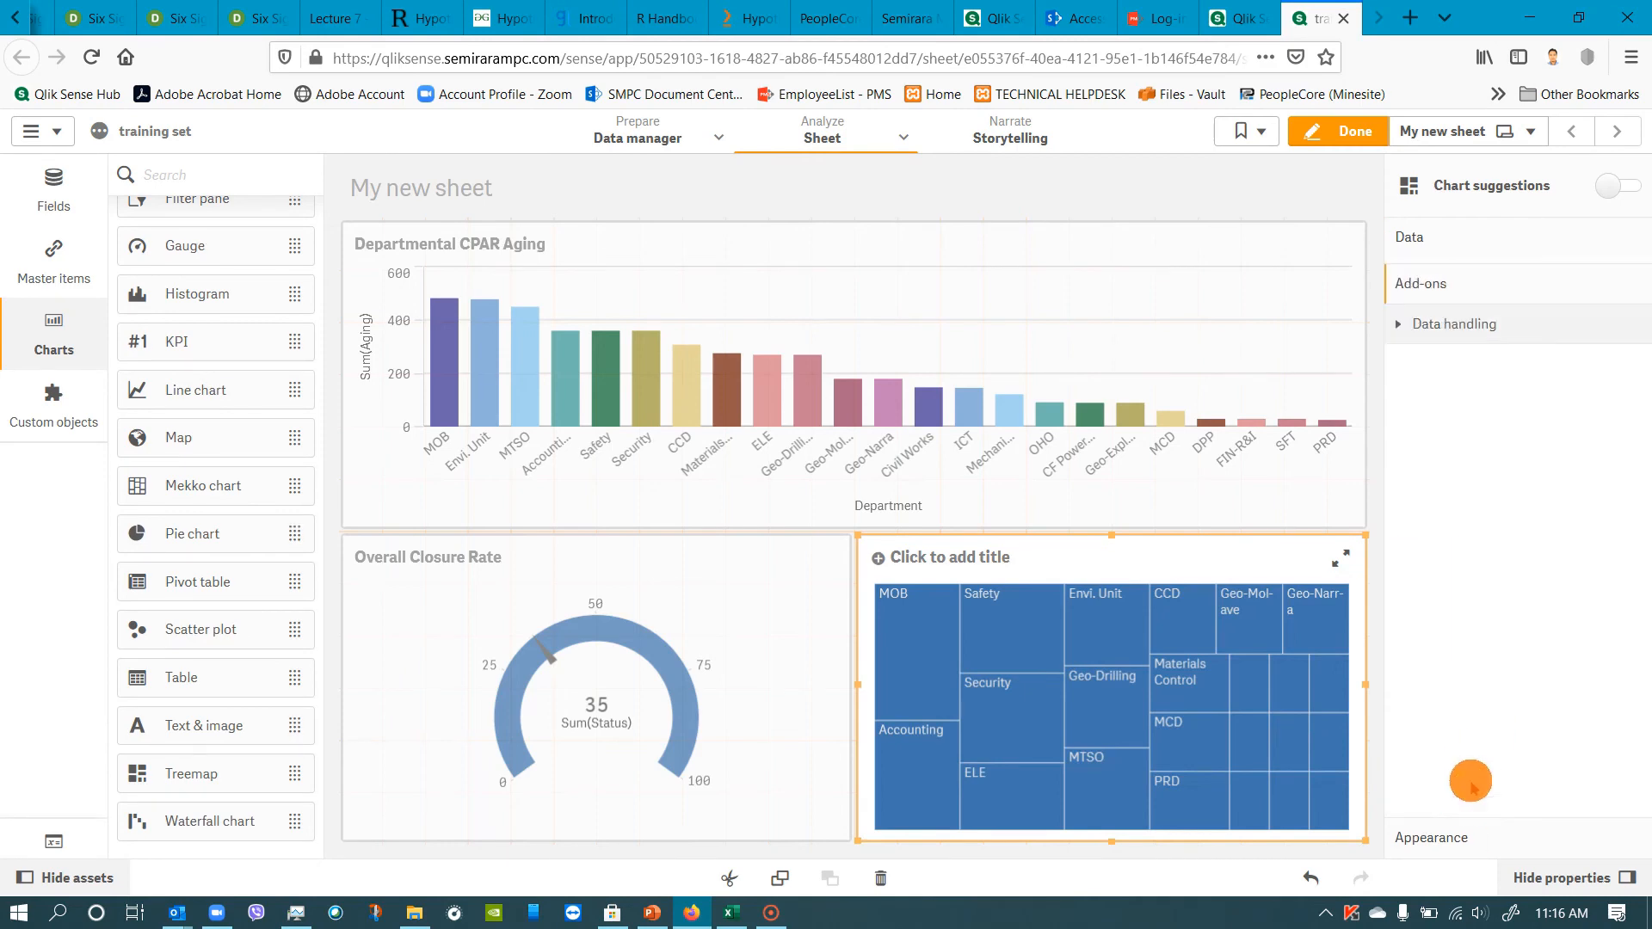
{"action": "left_click", "coordinate": [1440, 839]}
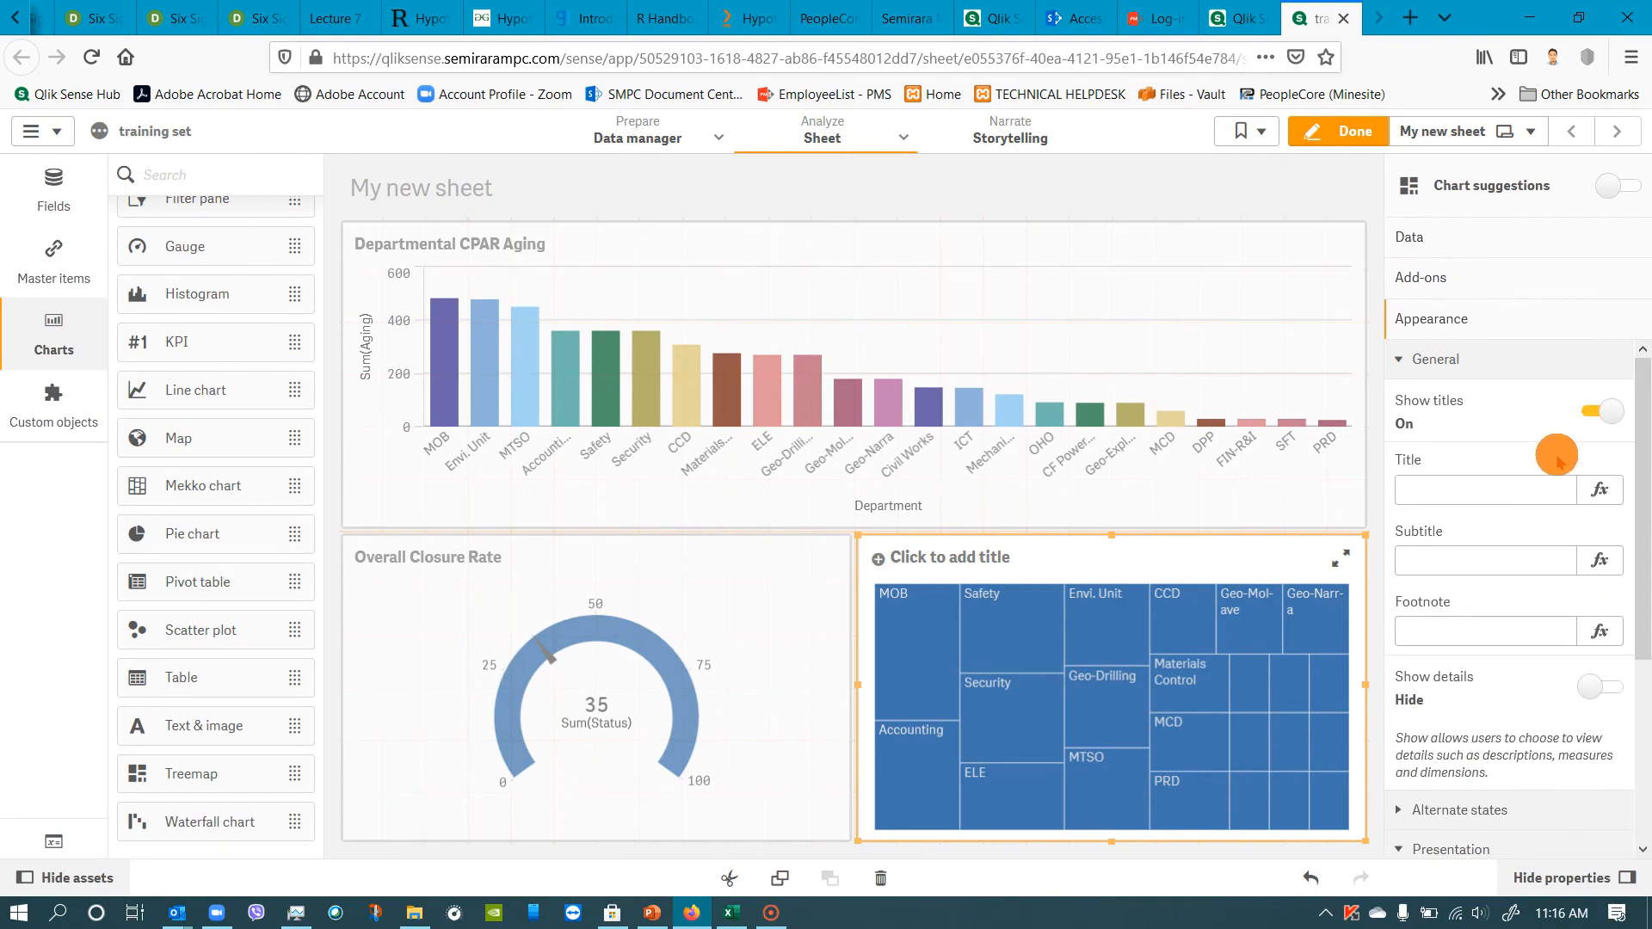
{"action": "left_click", "coordinate": [1493, 490]}
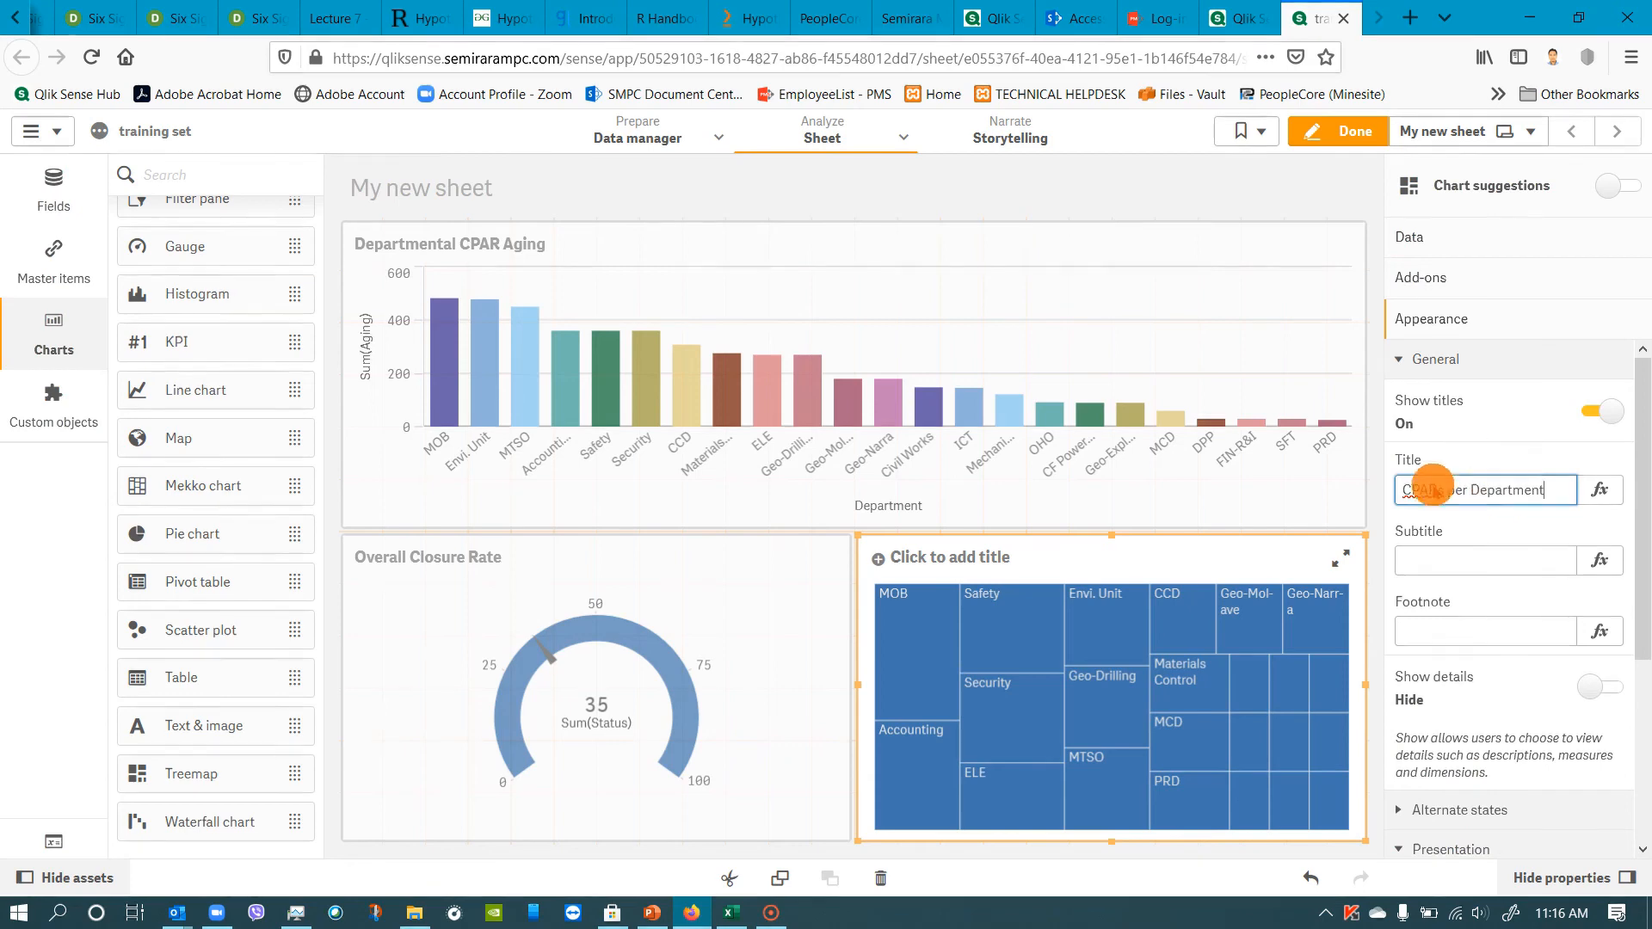
Set the treemap's colors to custom, colored by the Department dimension, and finish editing the sheet.
{"action": "left_click", "coordinate": [1448, 809]}
{"action": "scroll", "coordinate": [1498, 772], "scroll_direction": "down", "scroll_amount": 5}
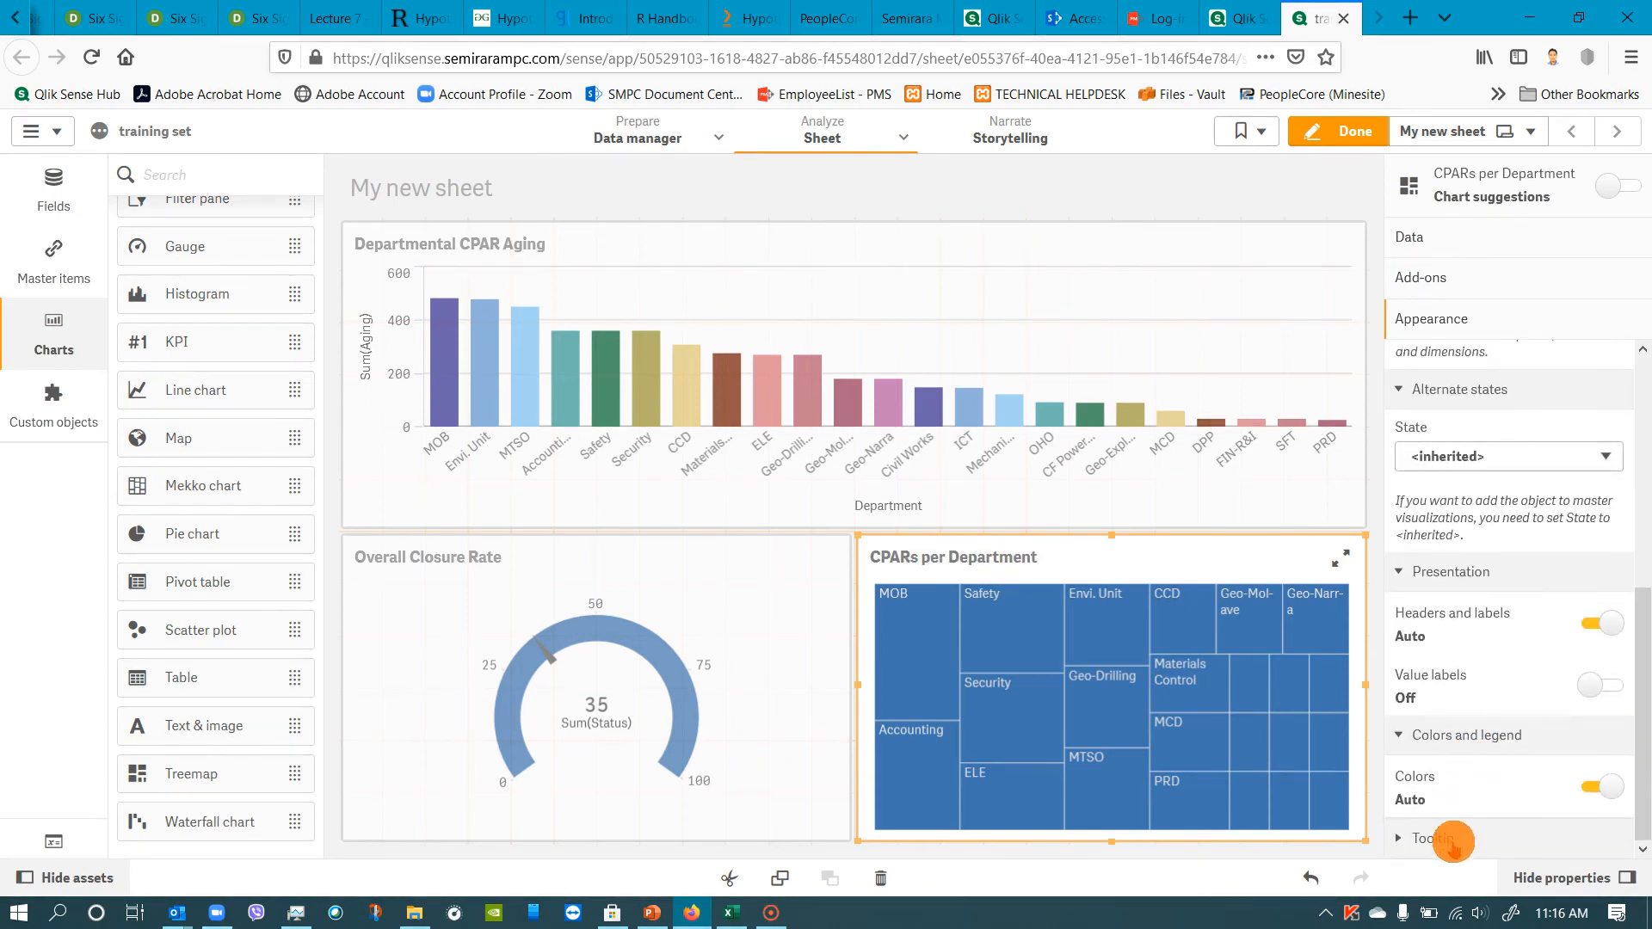
{"action": "scroll", "coordinate": [1474, 802], "scroll_direction": "down", "scroll_amount": 1}
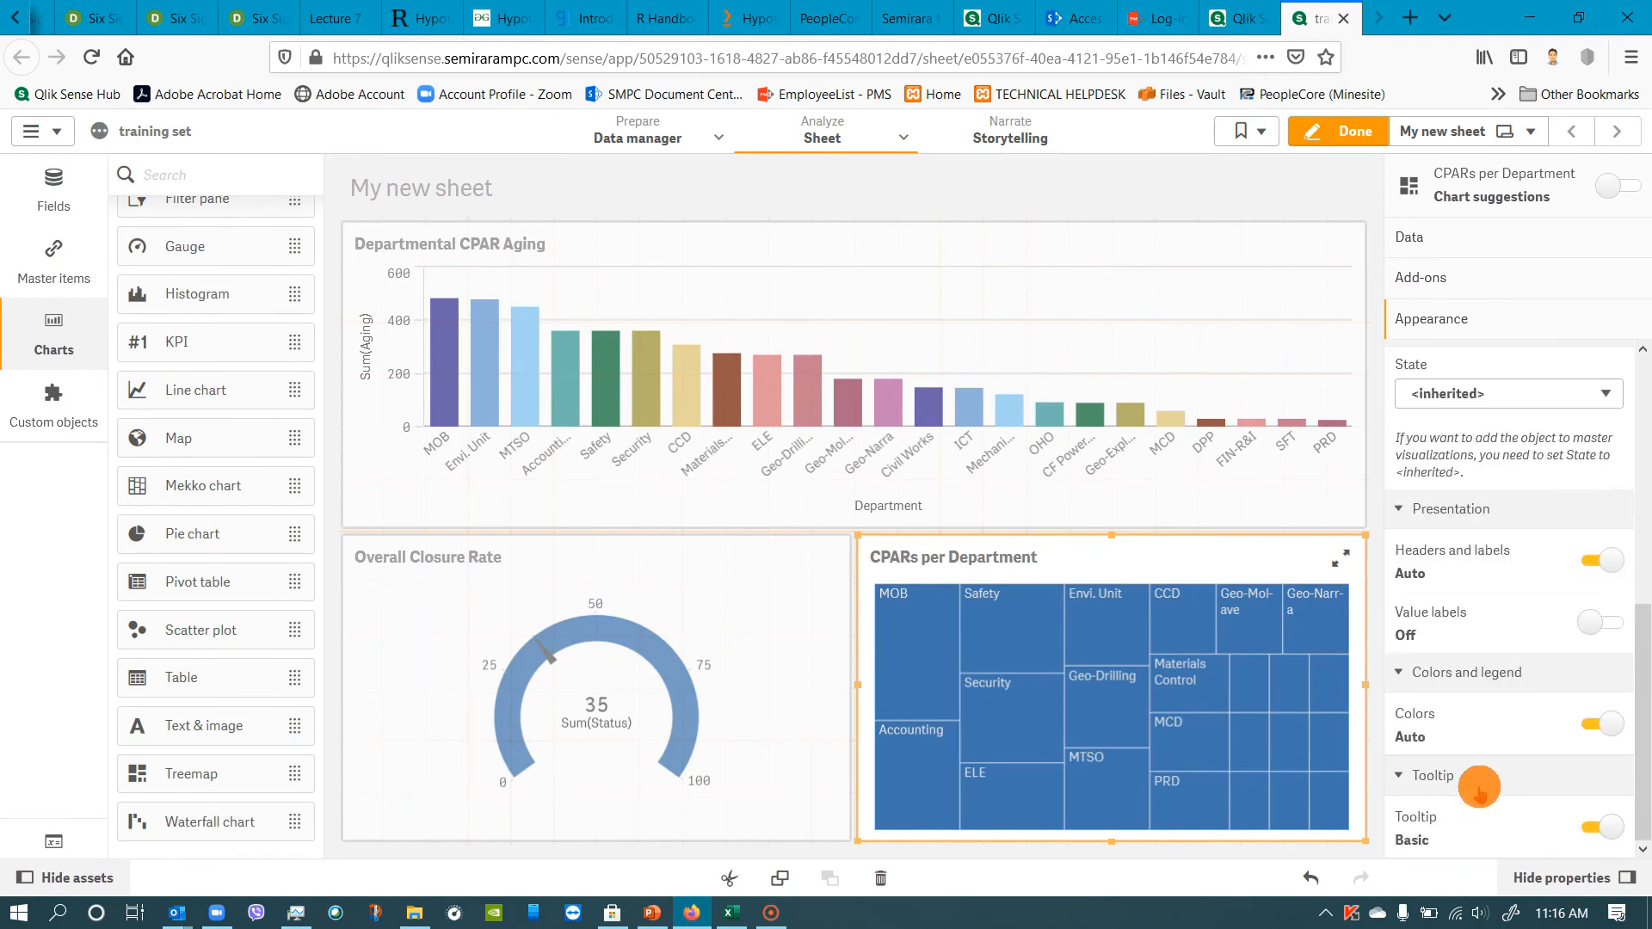
{"action": "scroll", "coordinate": [1479, 787], "scroll_direction": "up", "scroll_amount": 6}
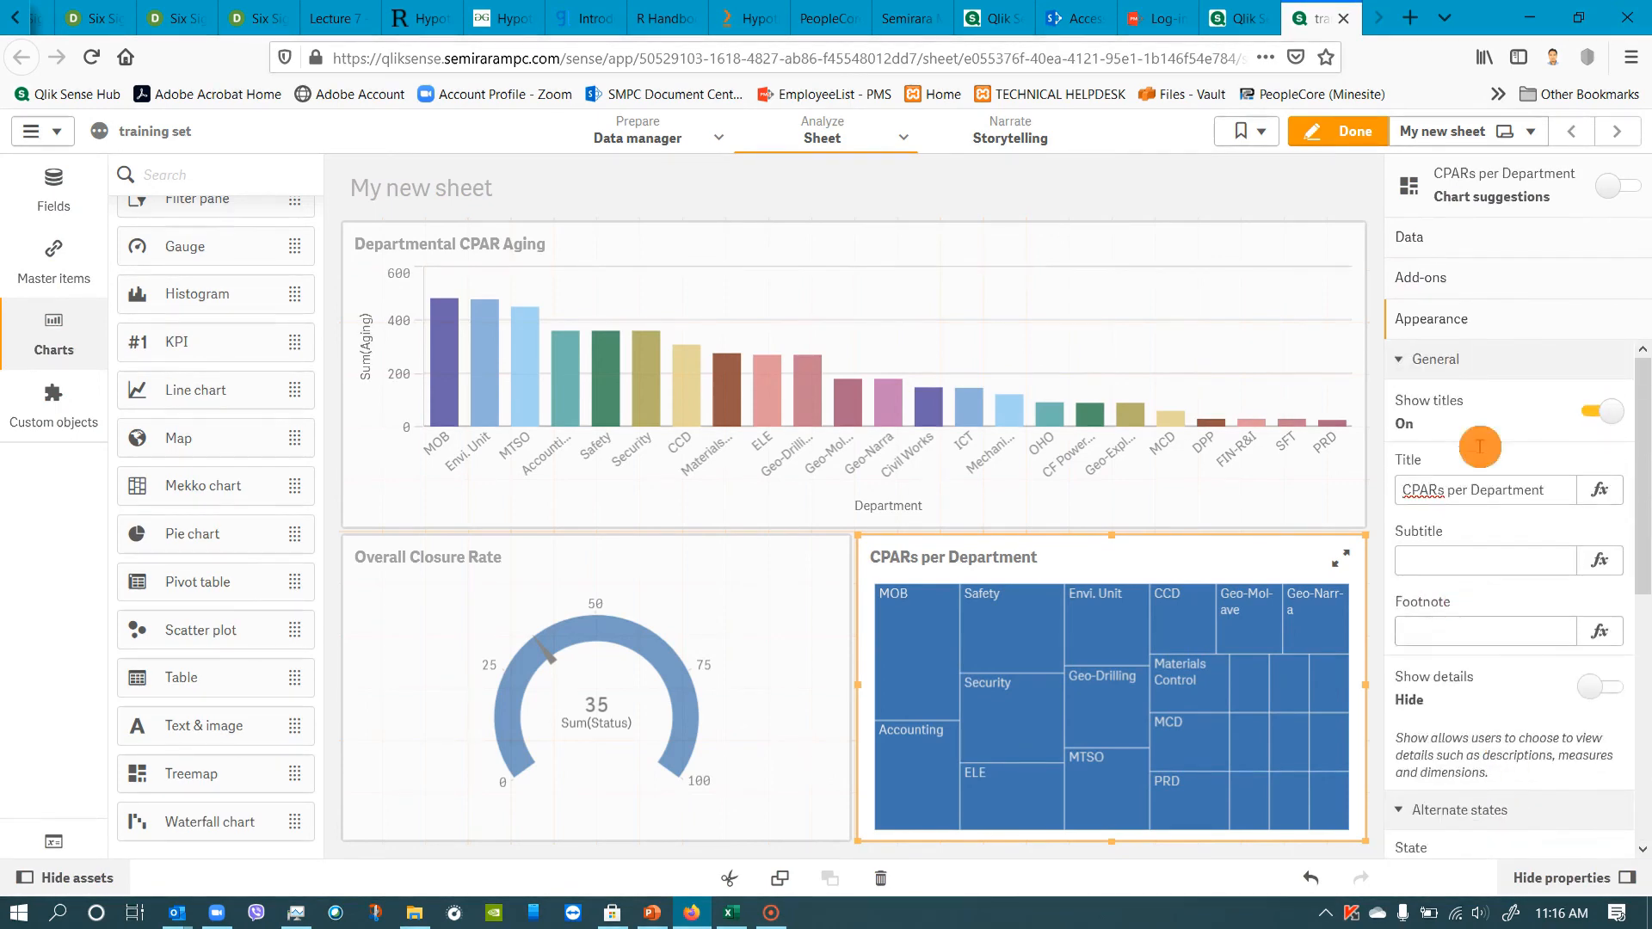
{"action": "scroll", "coordinate": [1502, 606], "scroll_direction": "down", "scroll_amount": 3}
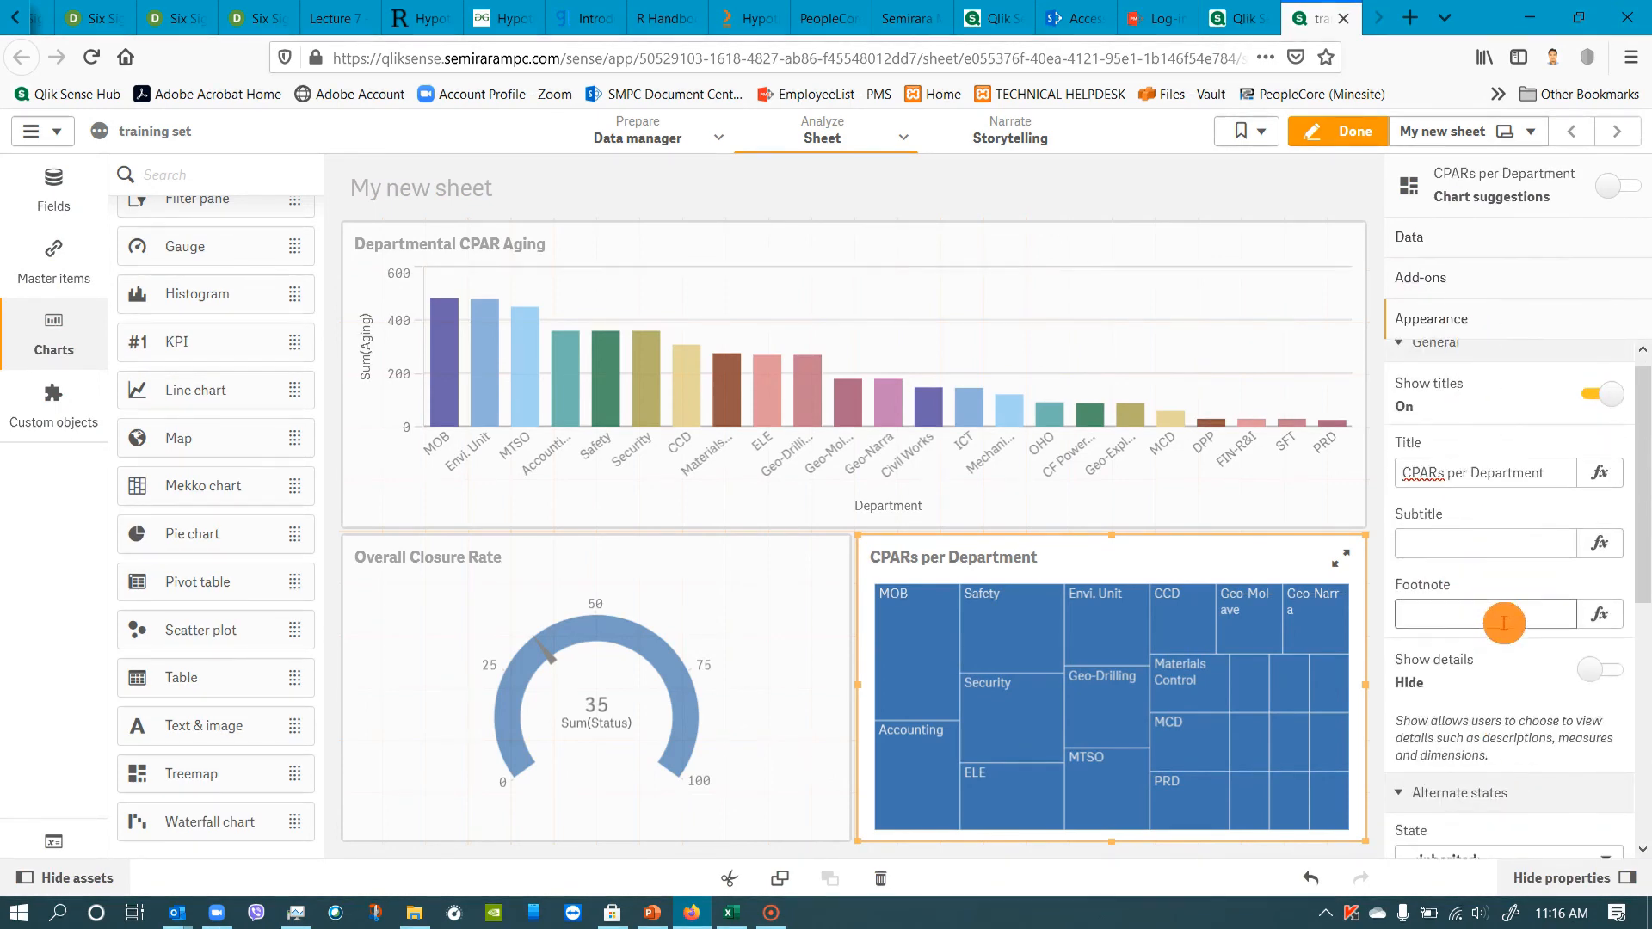
{"action": "scroll", "coordinate": [1501, 606], "scroll_direction": "up", "scroll_amount": 2}
{"action": "scroll", "coordinate": [1499, 606], "scroll_direction": "down", "scroll_amount": 5}
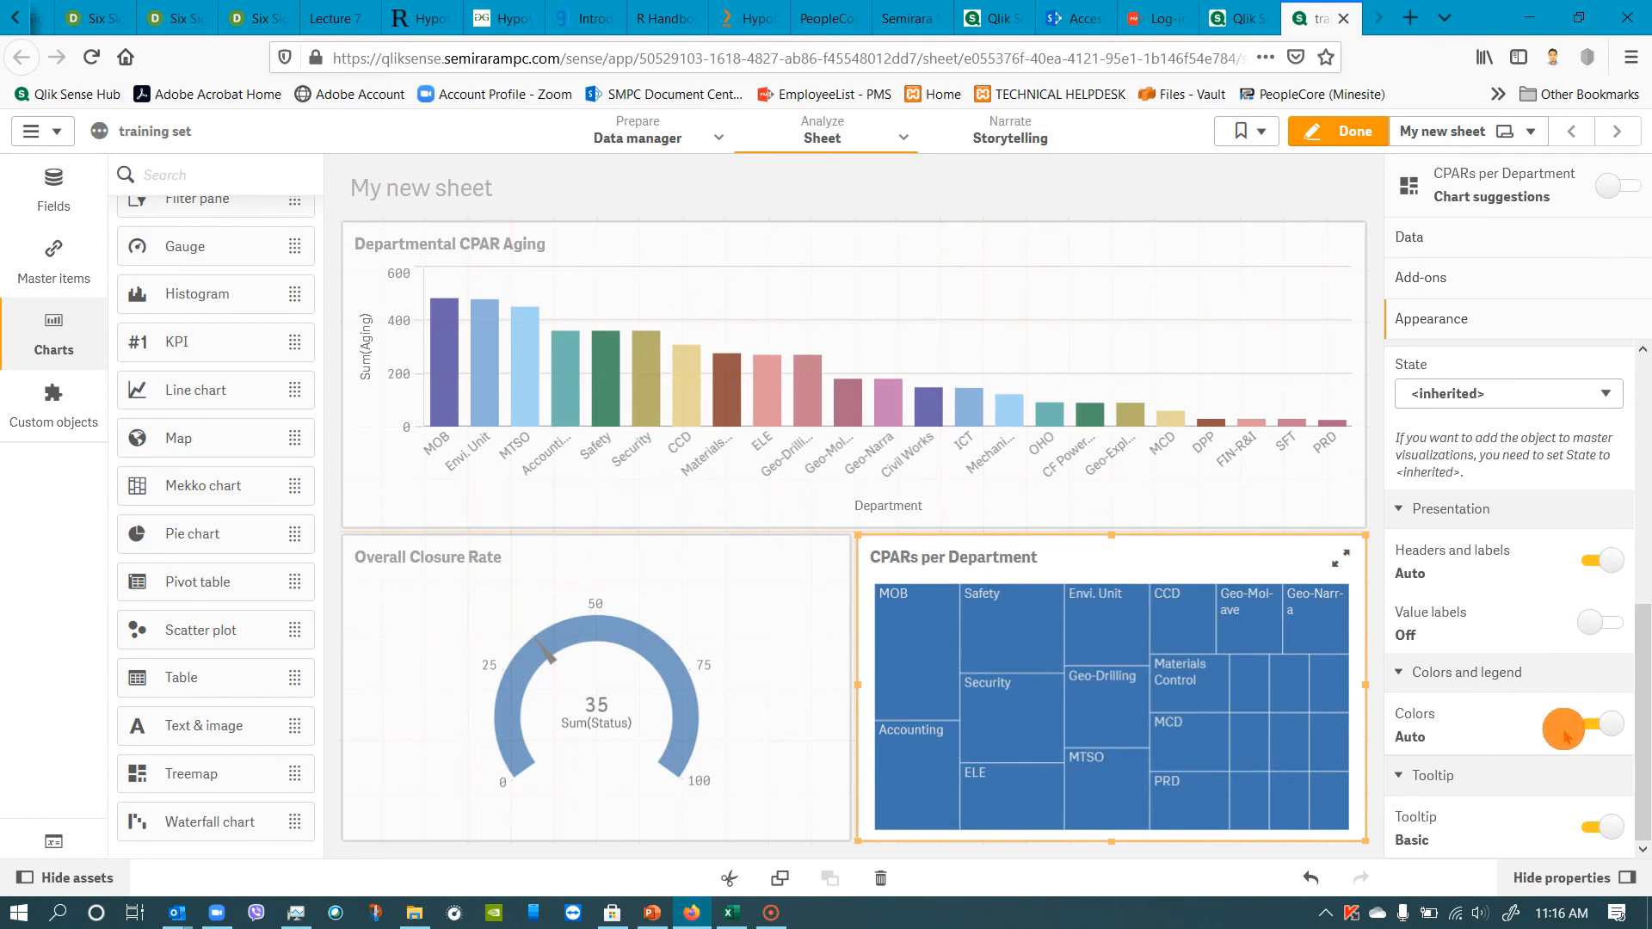
{"action": "left_click", "coordinate": [1497, 748]}
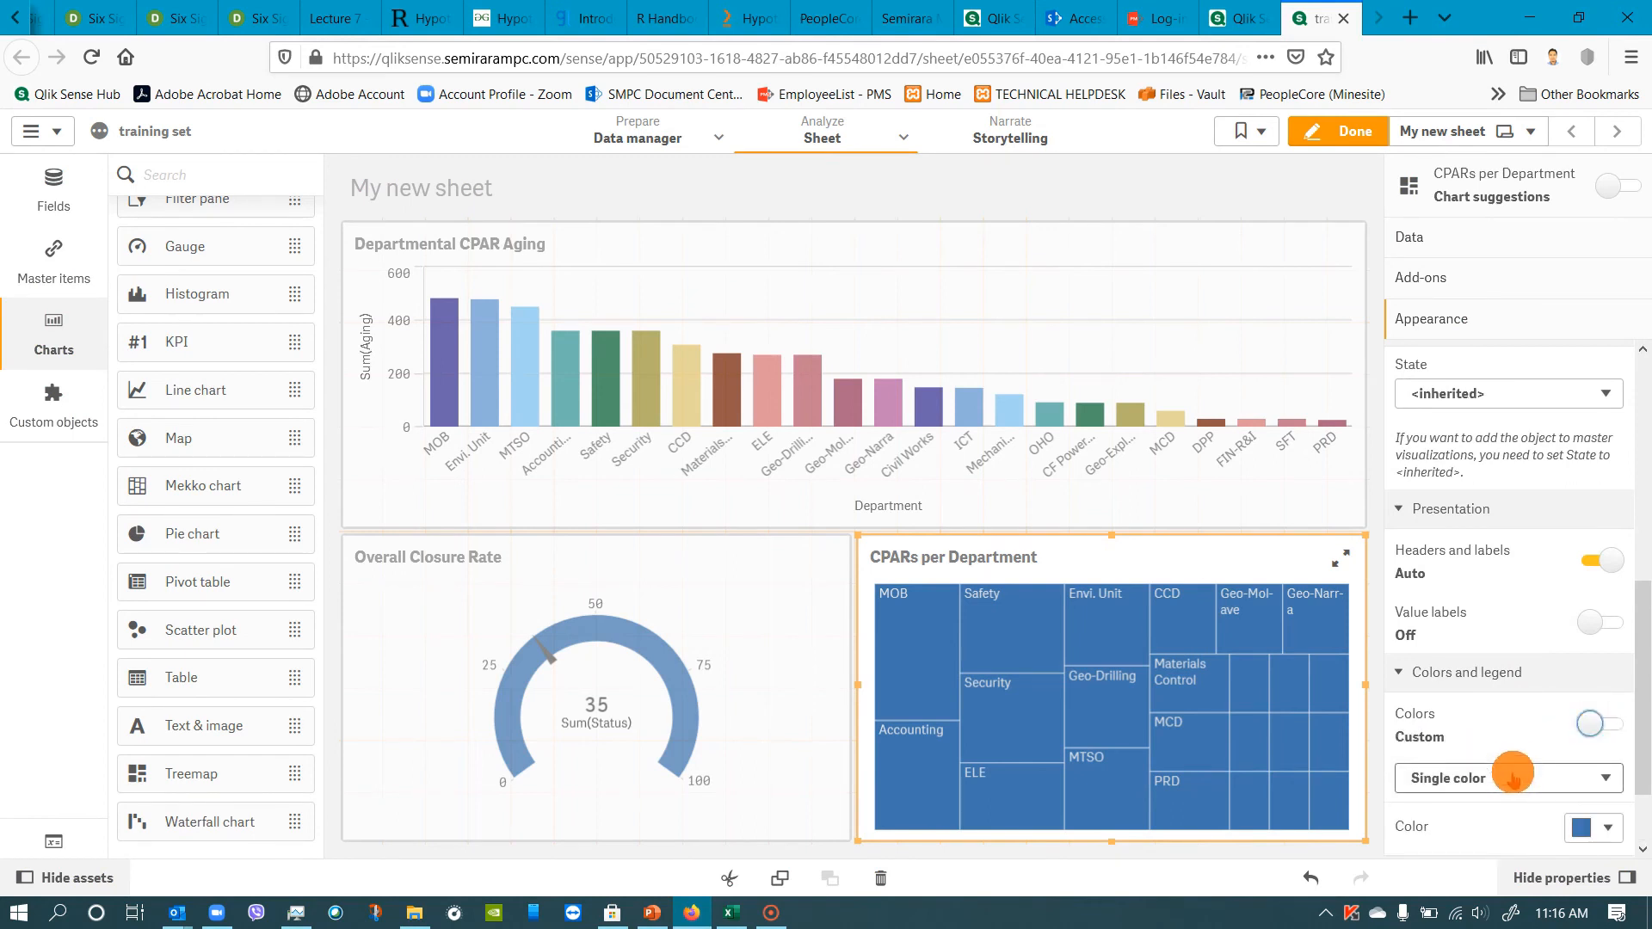
{"action": "scroll", "coordinate": [1516, 731], "scroll_direction": "down", "scroll_amount": 1}
{"action": "left_click", "coordinate": [1507, 689]}
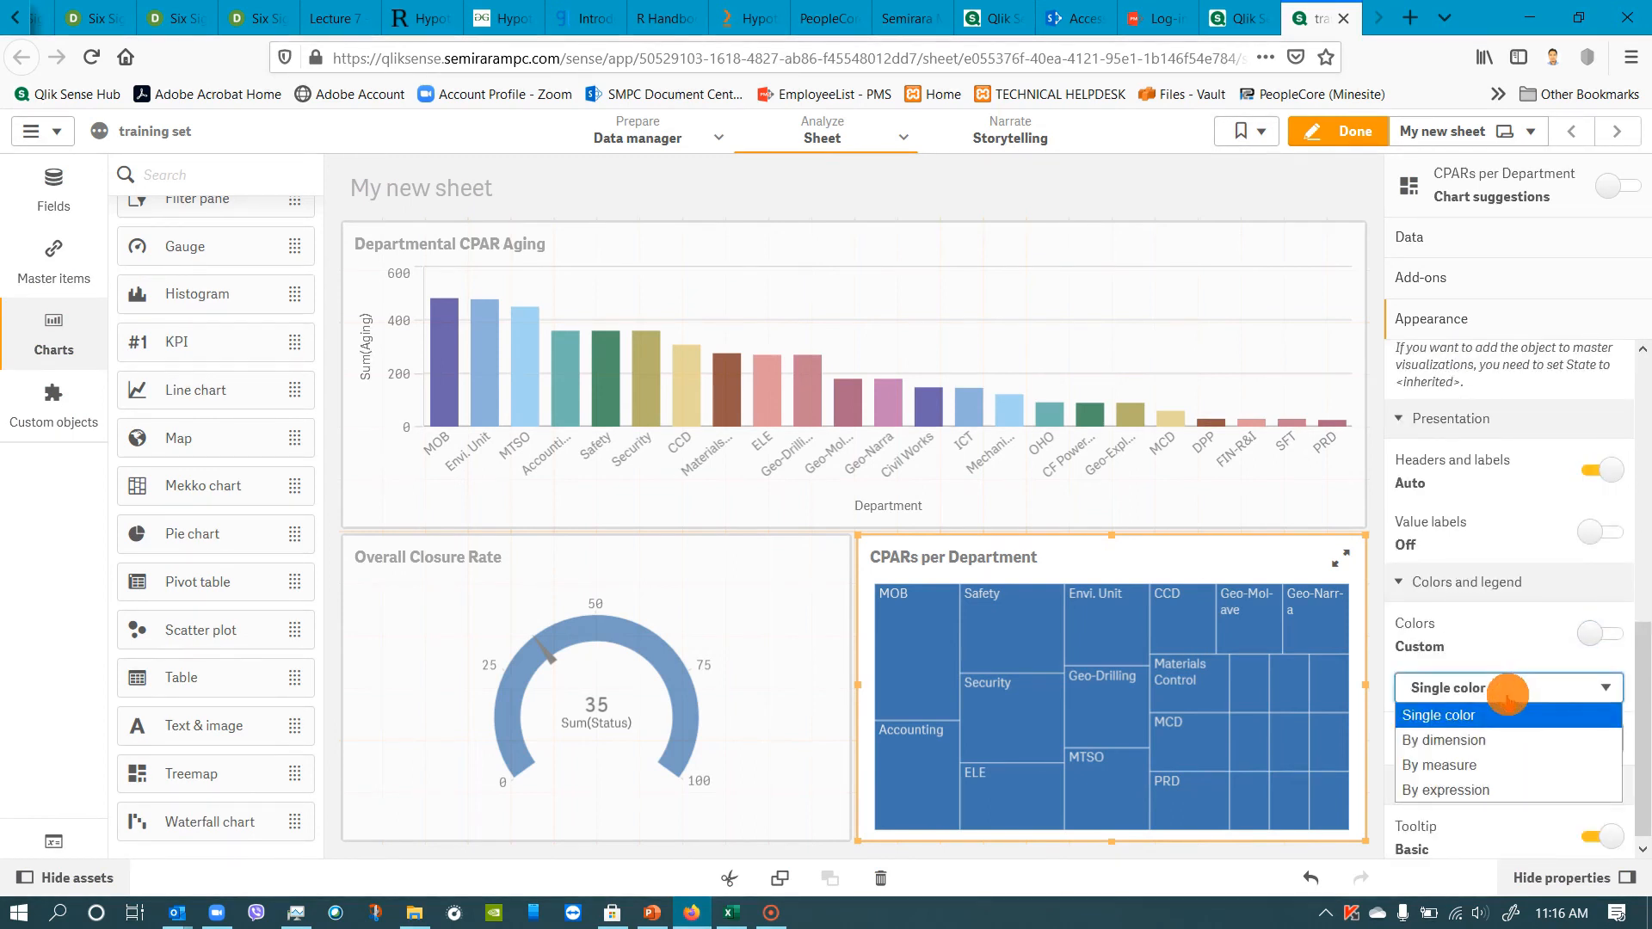
{"action": "left_click", "coordinate": [1473, 739]}
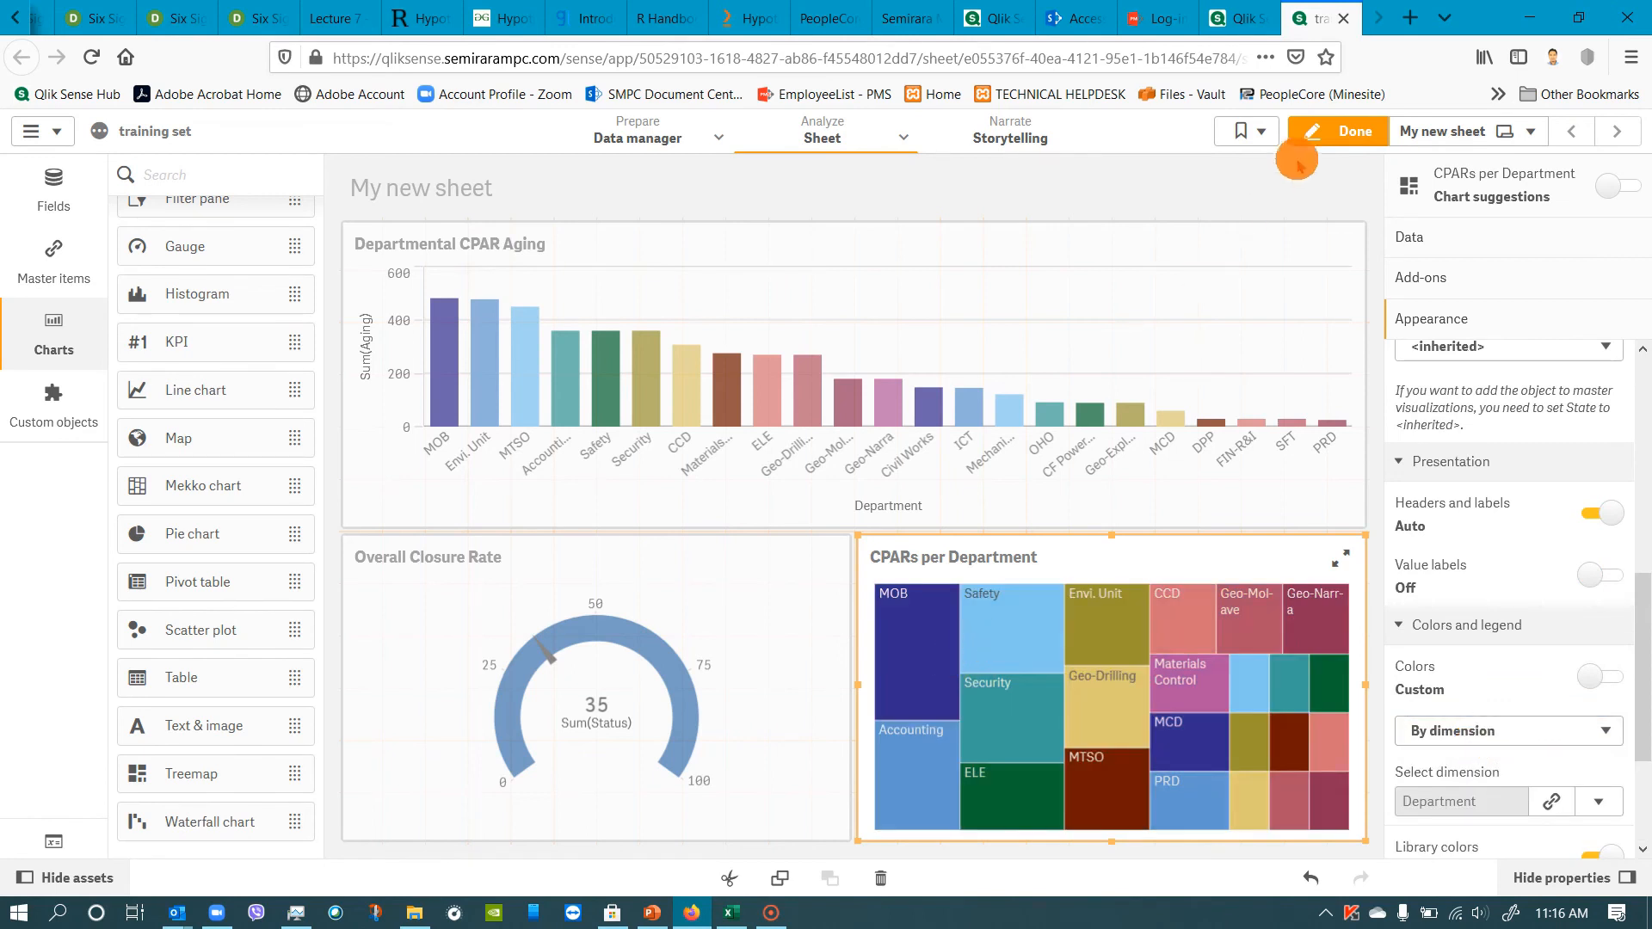
{"action": "left_click", "coordinate": [1341, 137]}
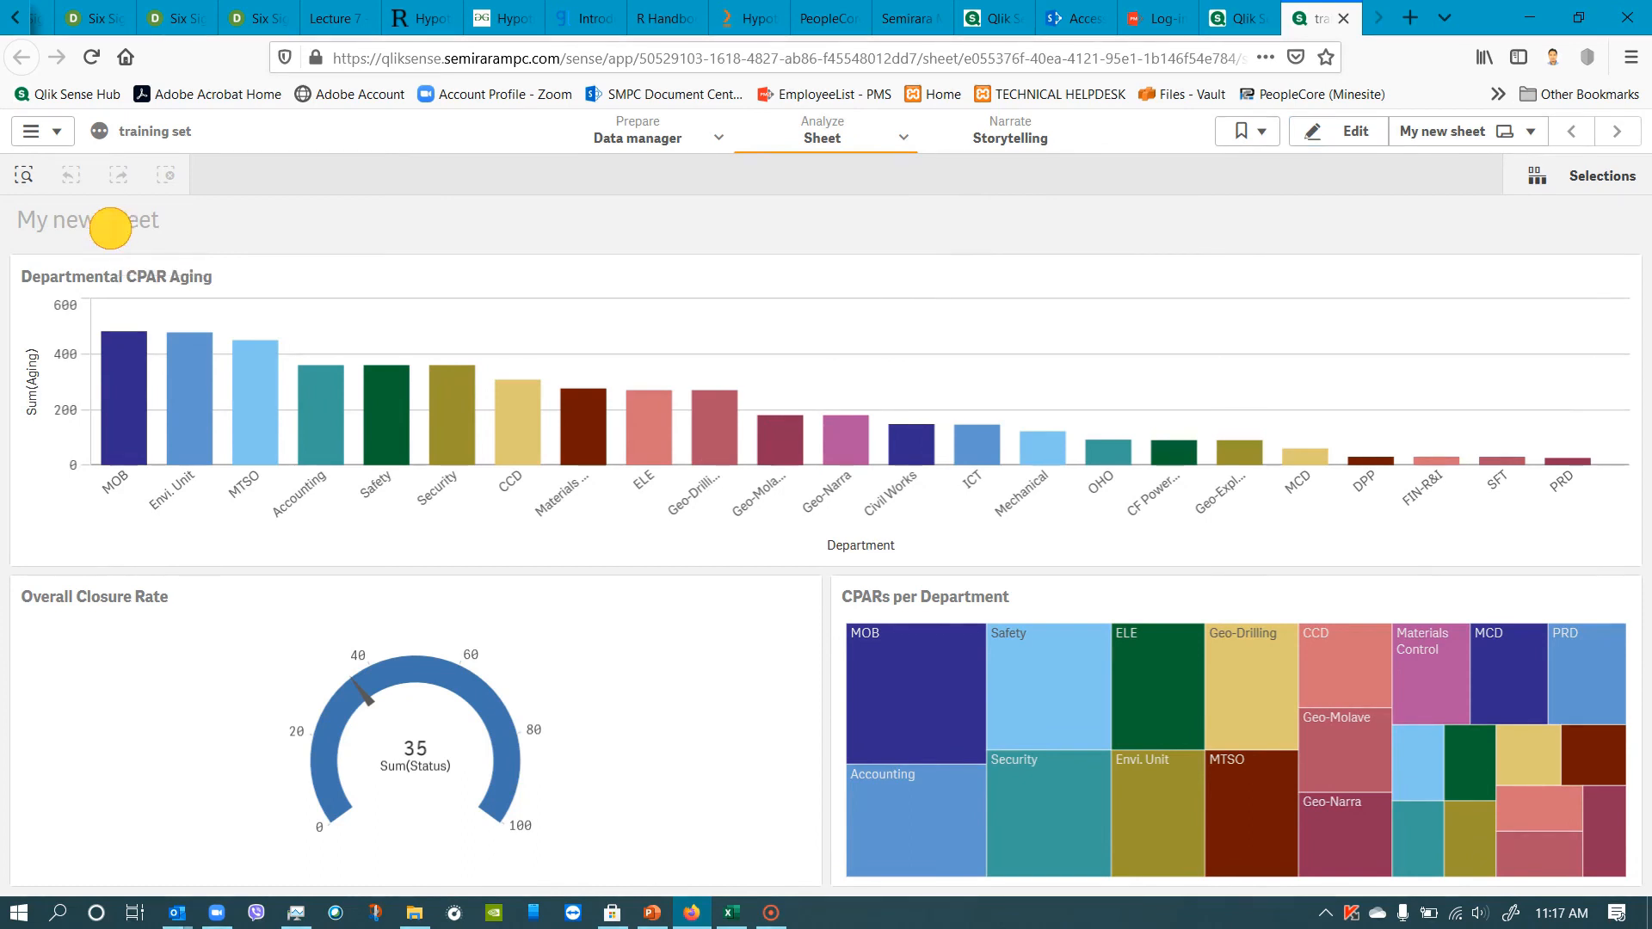
Examine the available analysis views, the app's sheet list and the bookmarks, and check the sheet's edit mode.
{"action": "left_click", "coordinate": [913, 141]}
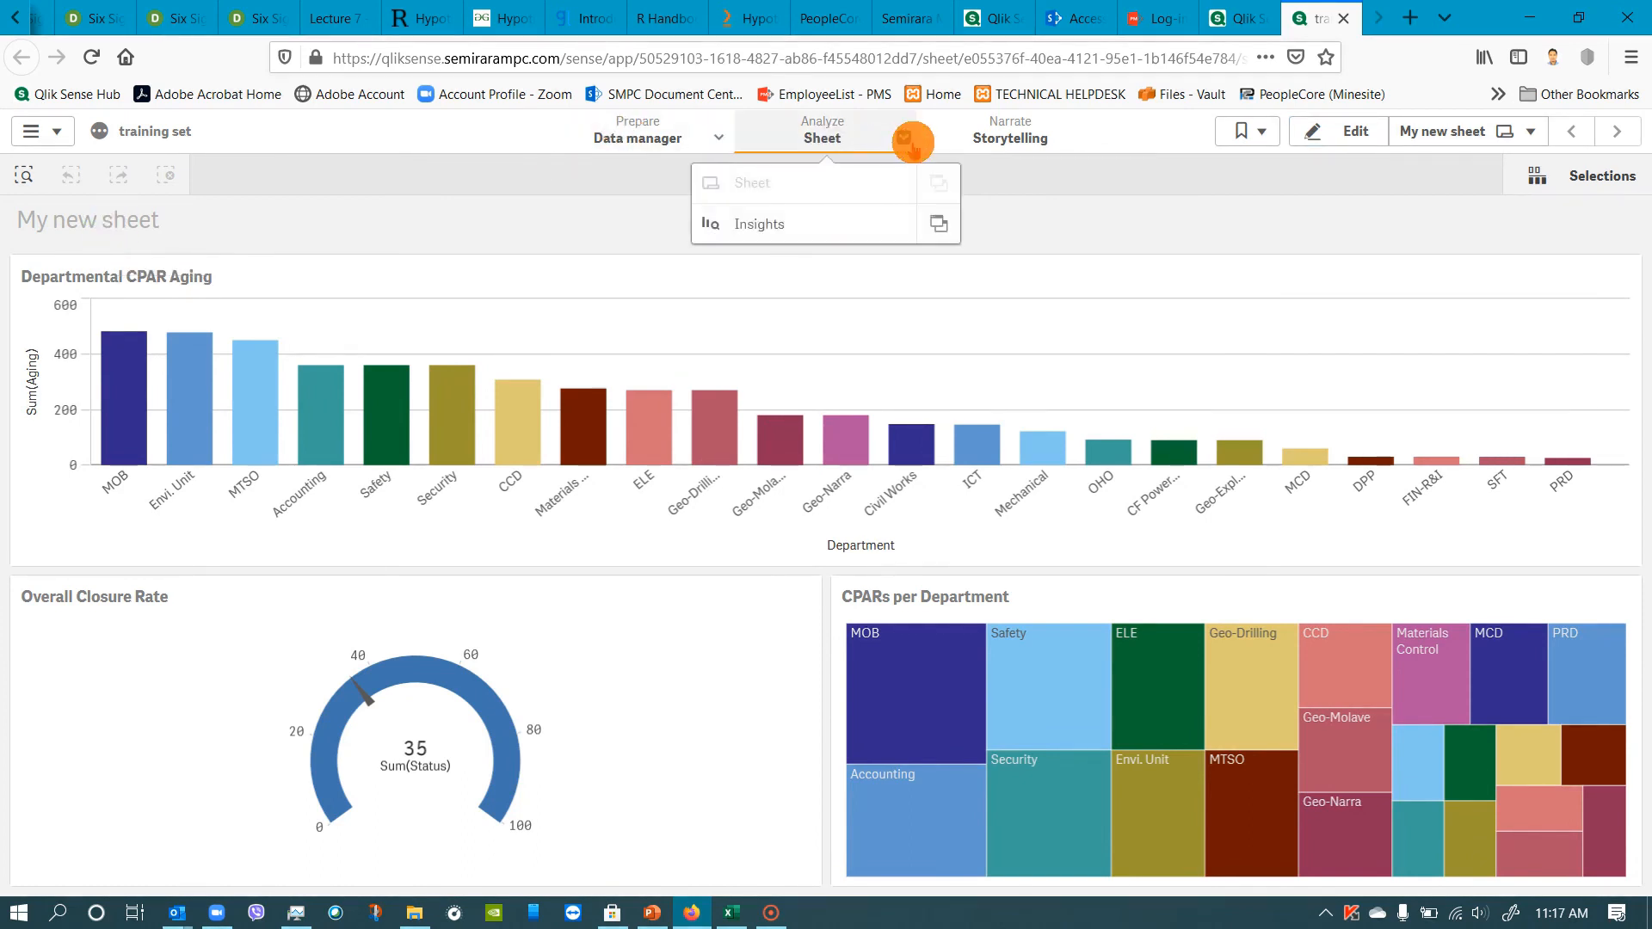
{"action": "left_click", "coordinate": [189, 248]}
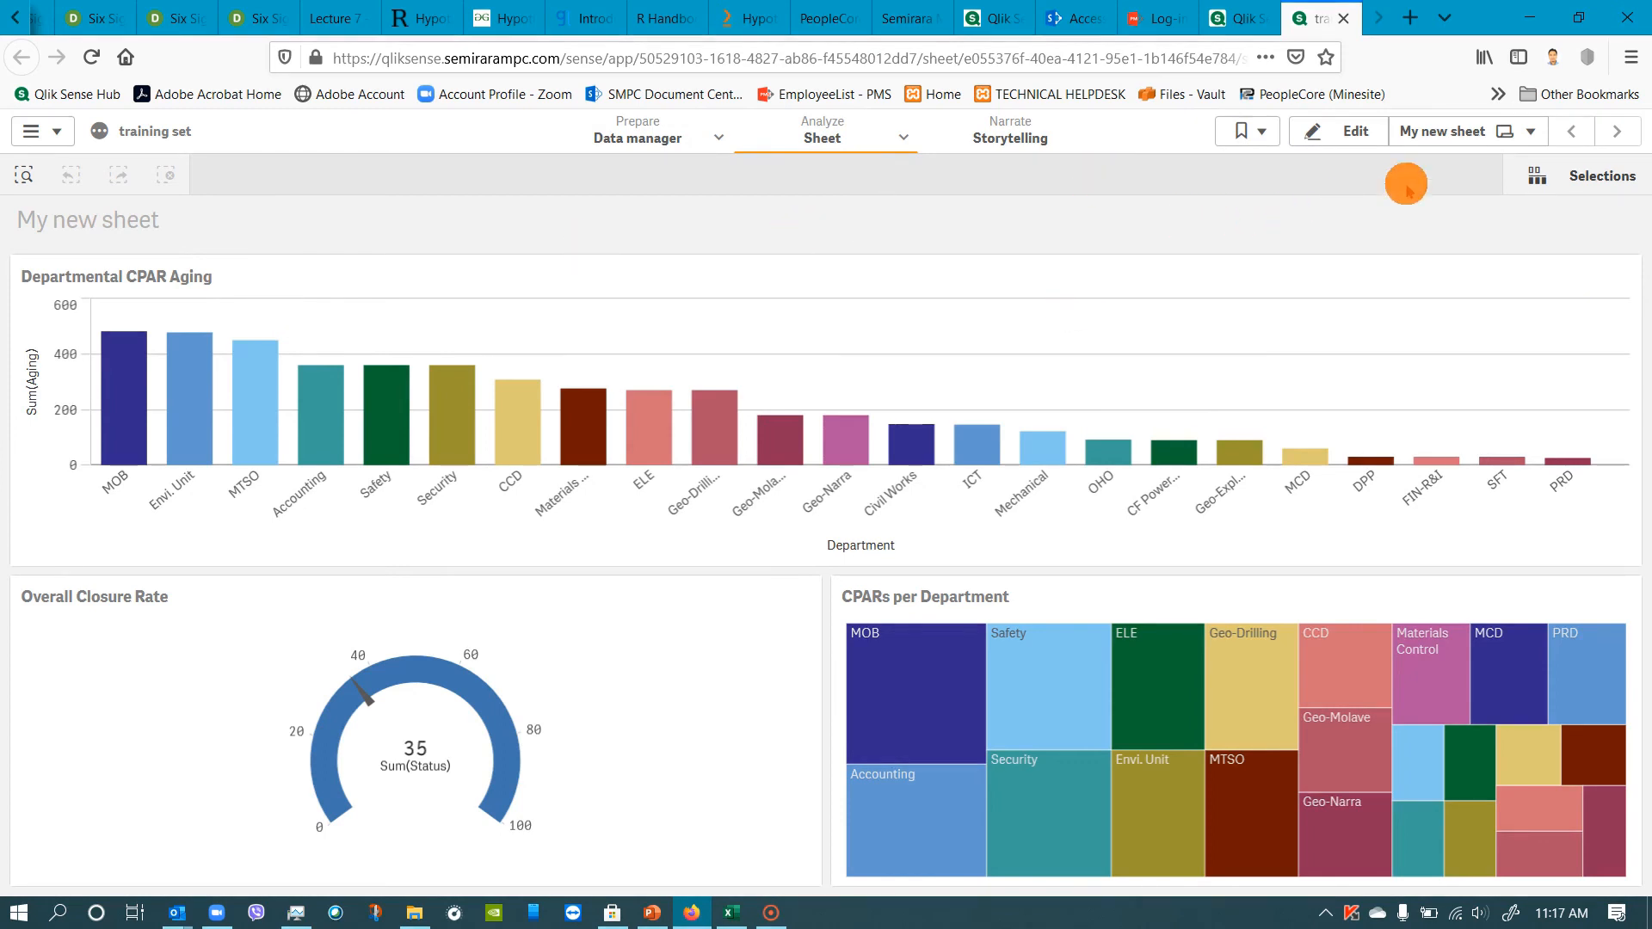
{"action": "left_click", "coordinate": [1528, 132]}
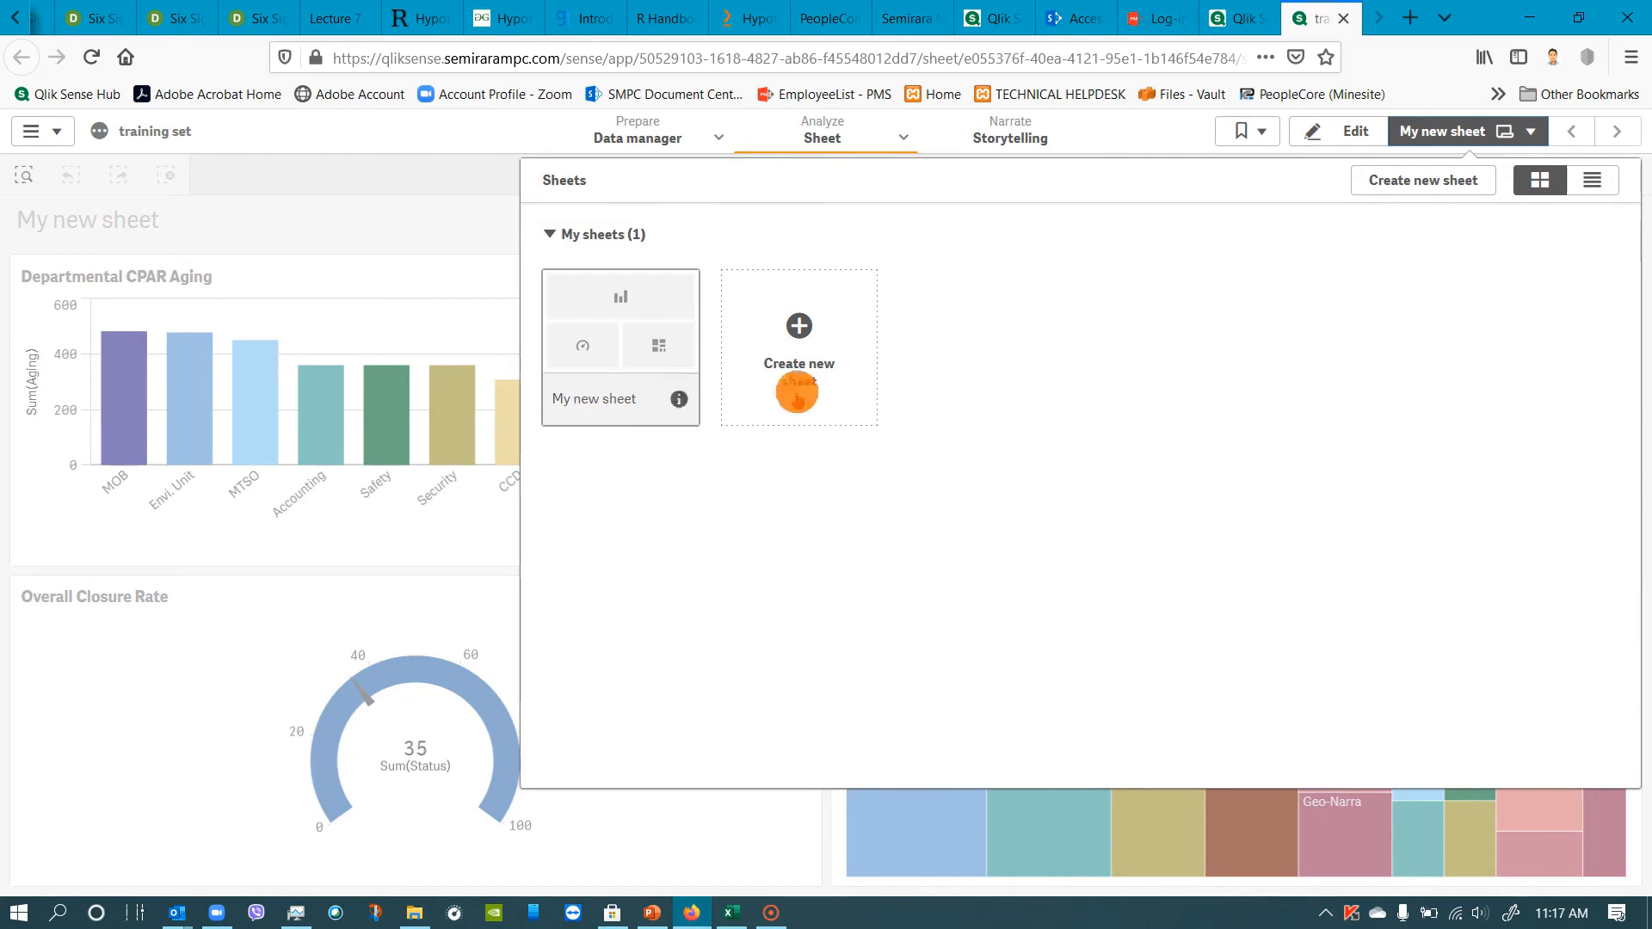
{"action": "left_click", "coordinate": [415, 225]}
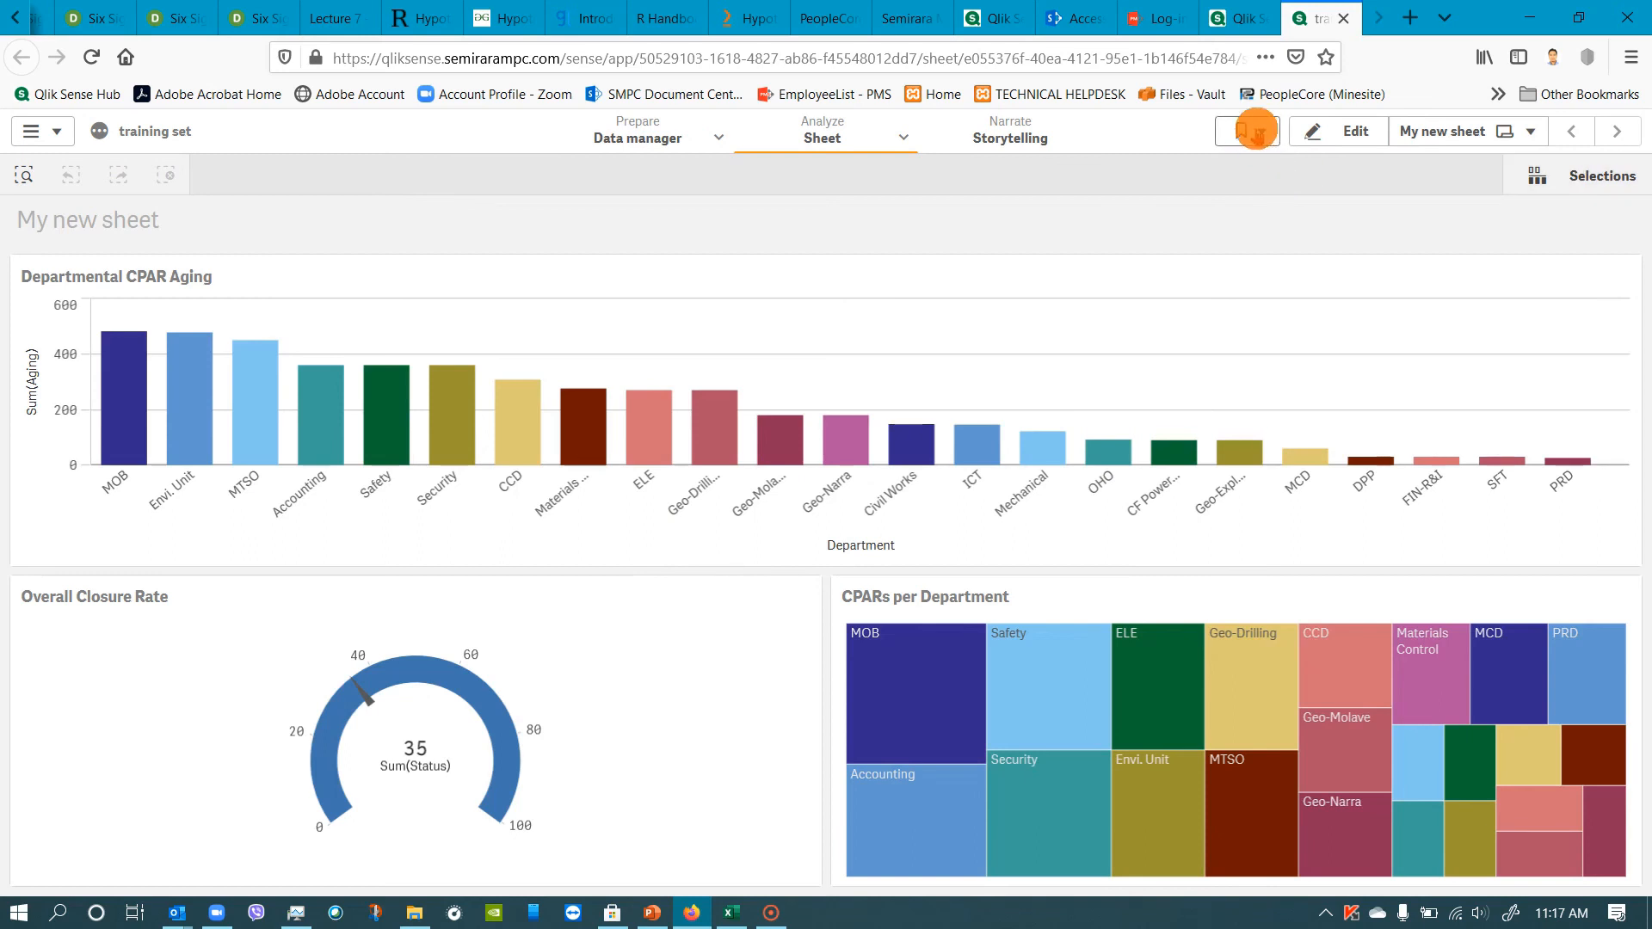
{"action": "left_click", "coordinate": [1262, 130]}
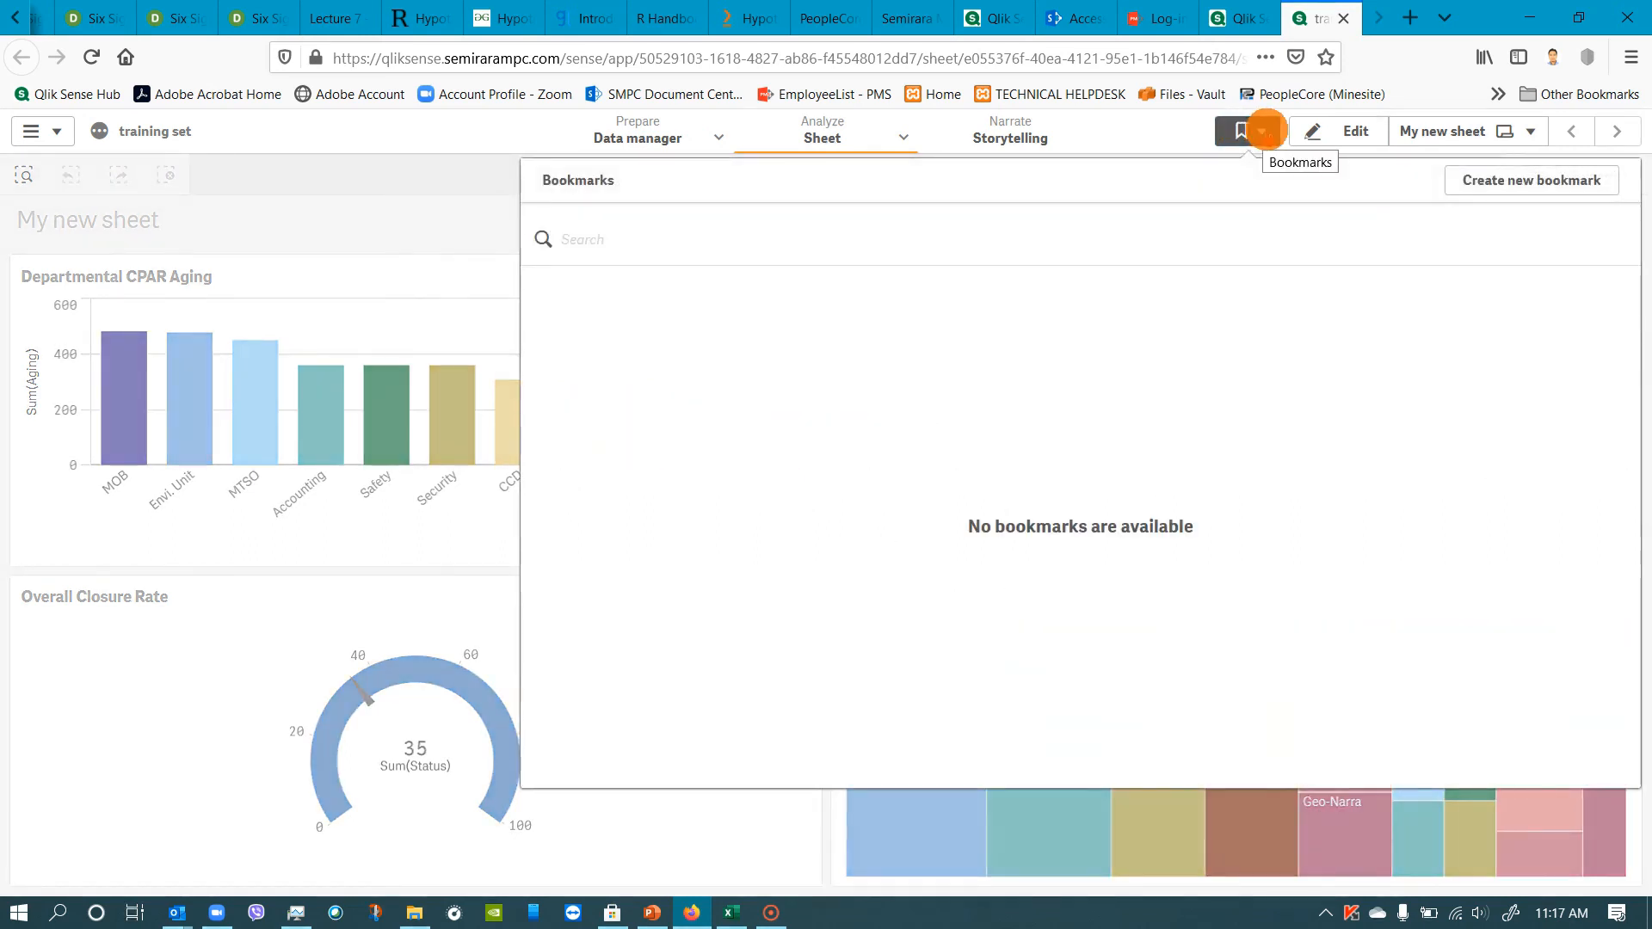
{"action": "left_click", "coordinate": [397, 250]}
{"action": "left_click", "coordinate": [1334, 133]}
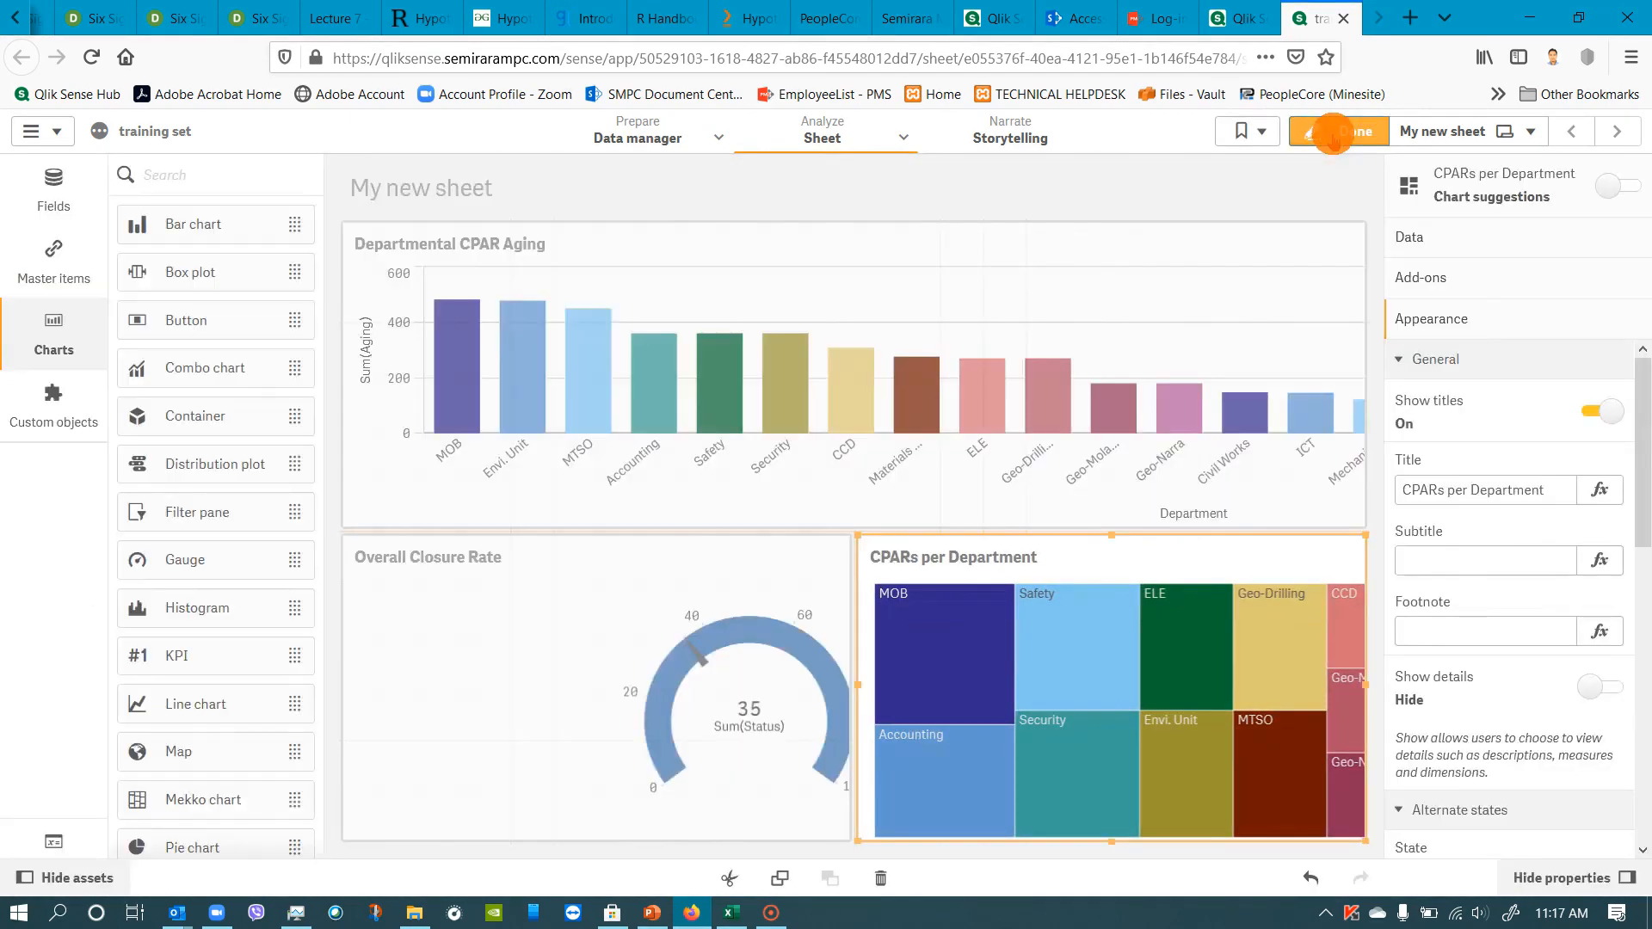
{"action": "left_click", "coordinate": [1339, 131]}
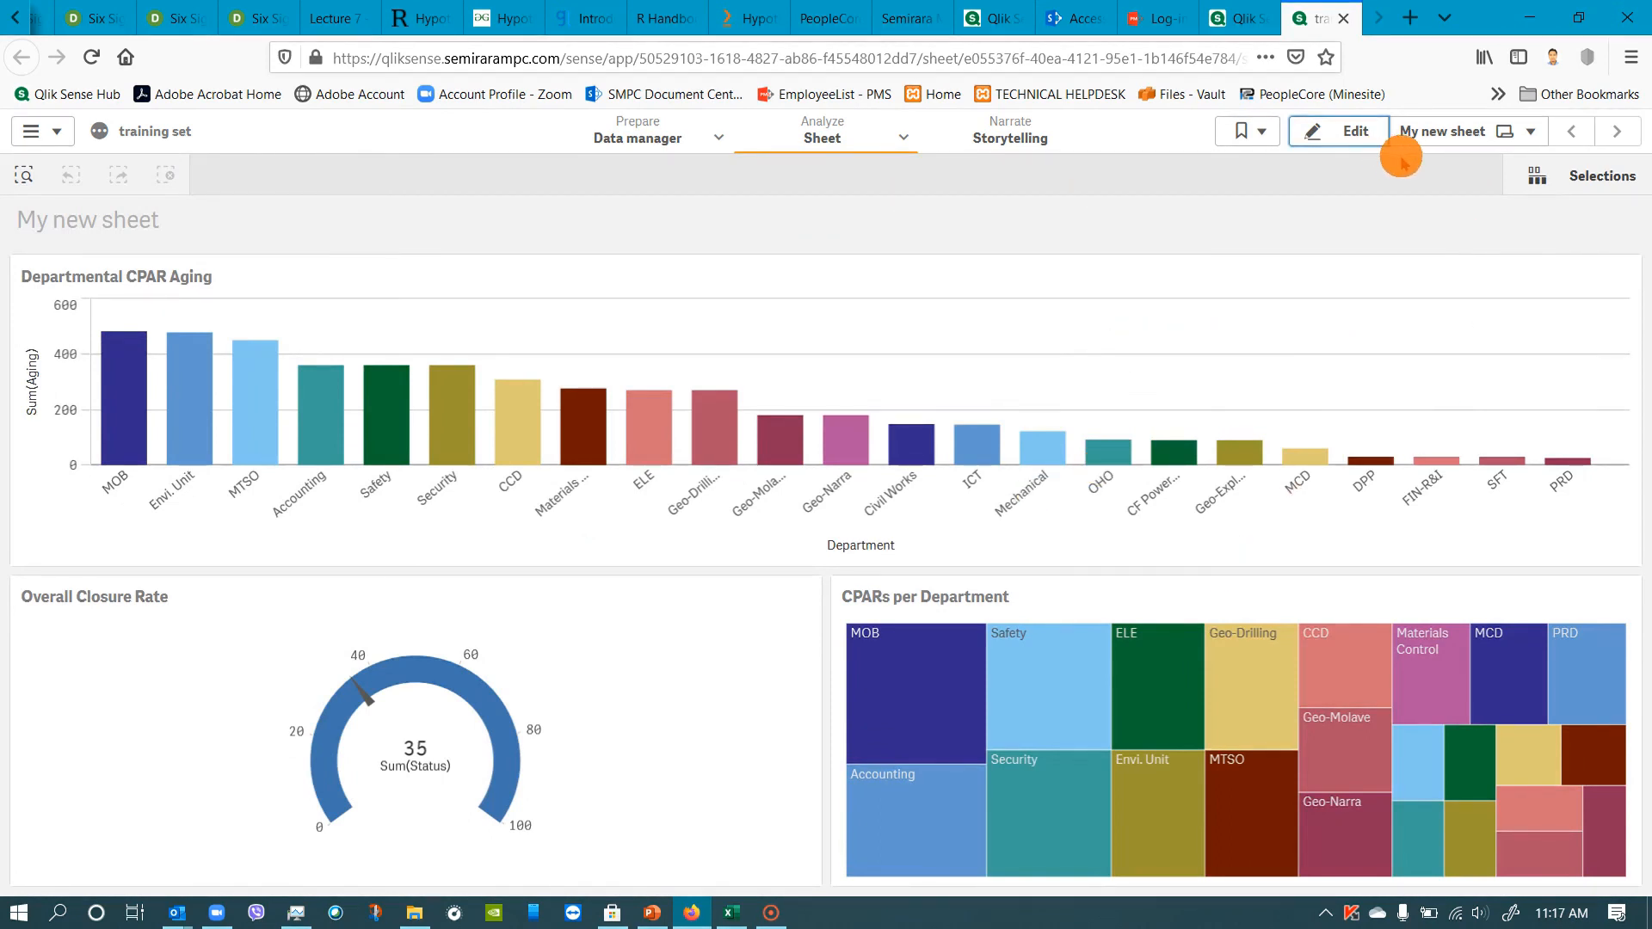
Open My new story in Storytelling and insert My new sheet as a live data sheet slide.
{"action": "left_click", "coordinate": [1025, 137]}
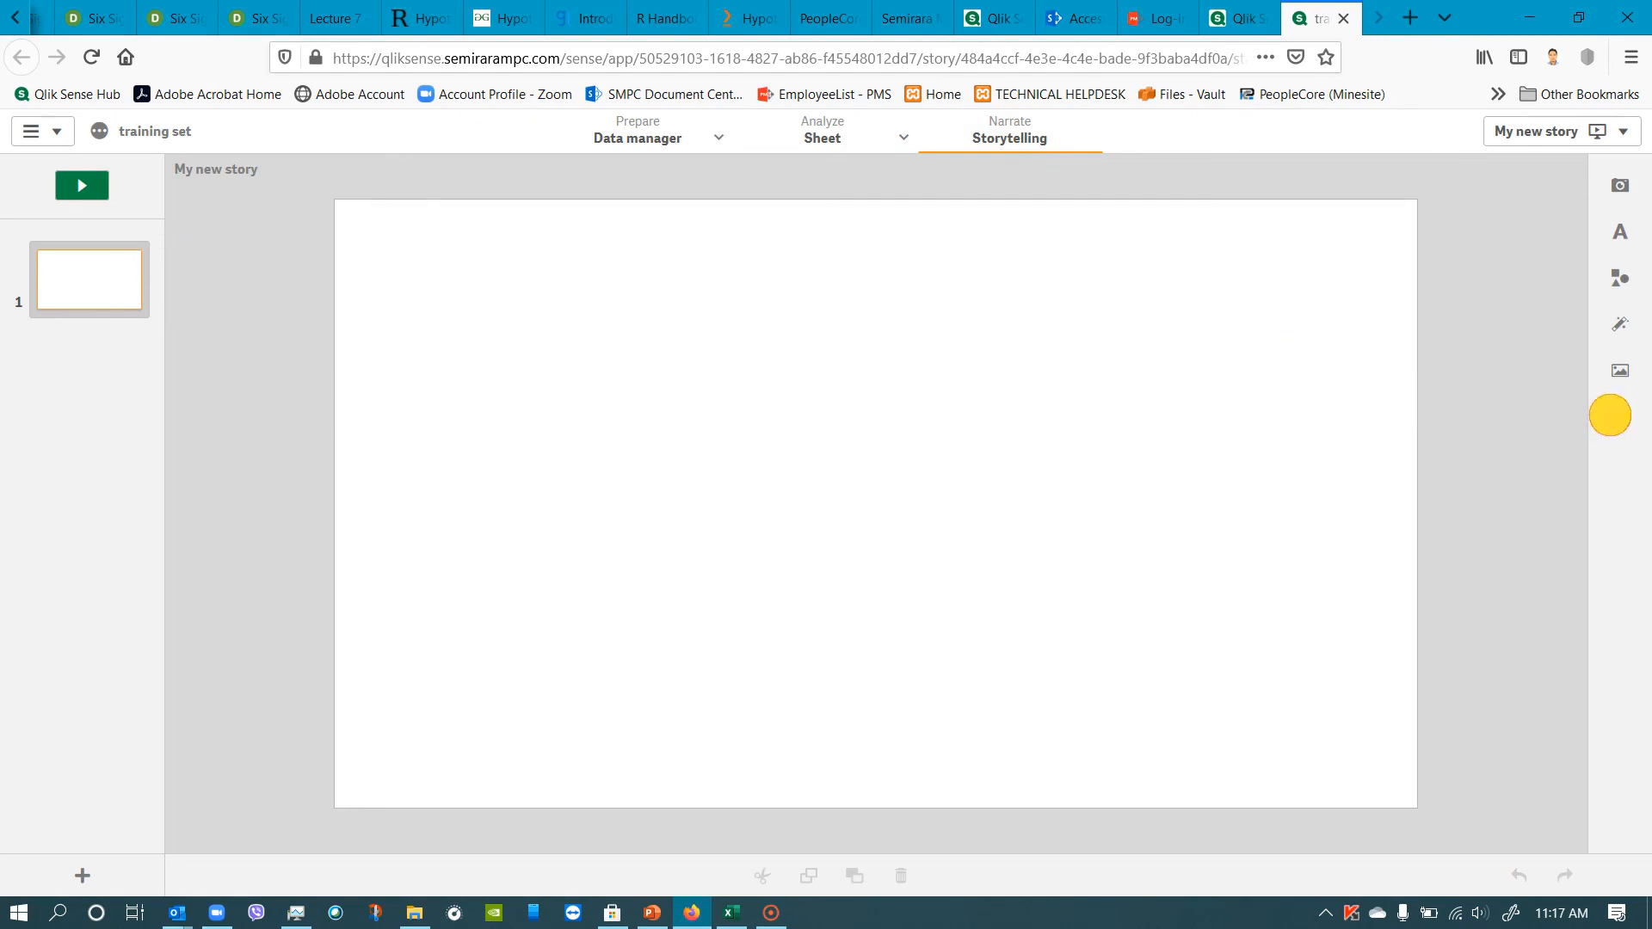
{"action": "left_click", "coordinate": [1609, 416]}
{"action": "left_click", "coordinate": [332, 469]}
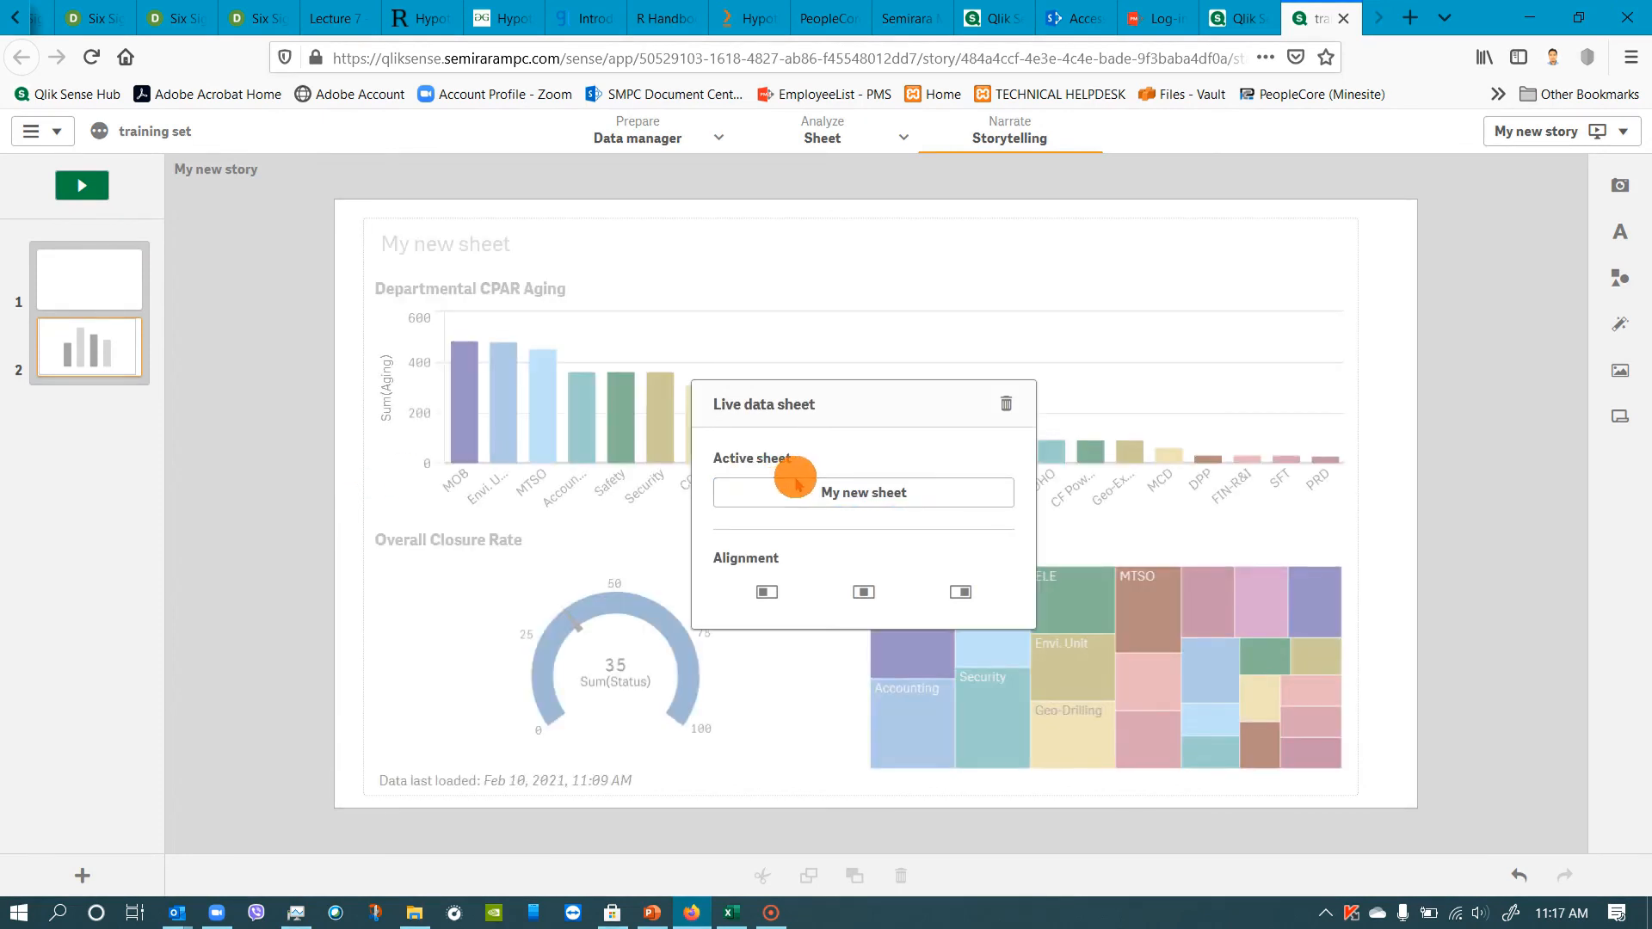
Move the blank slide after the live sheet slide and delete the blank slide.
{"action": "left_click_drag", "start_coordinate": [95, 288], "coordinate": [84, 347]}
{"action": "right_click", "coordinate": [86, 349]}
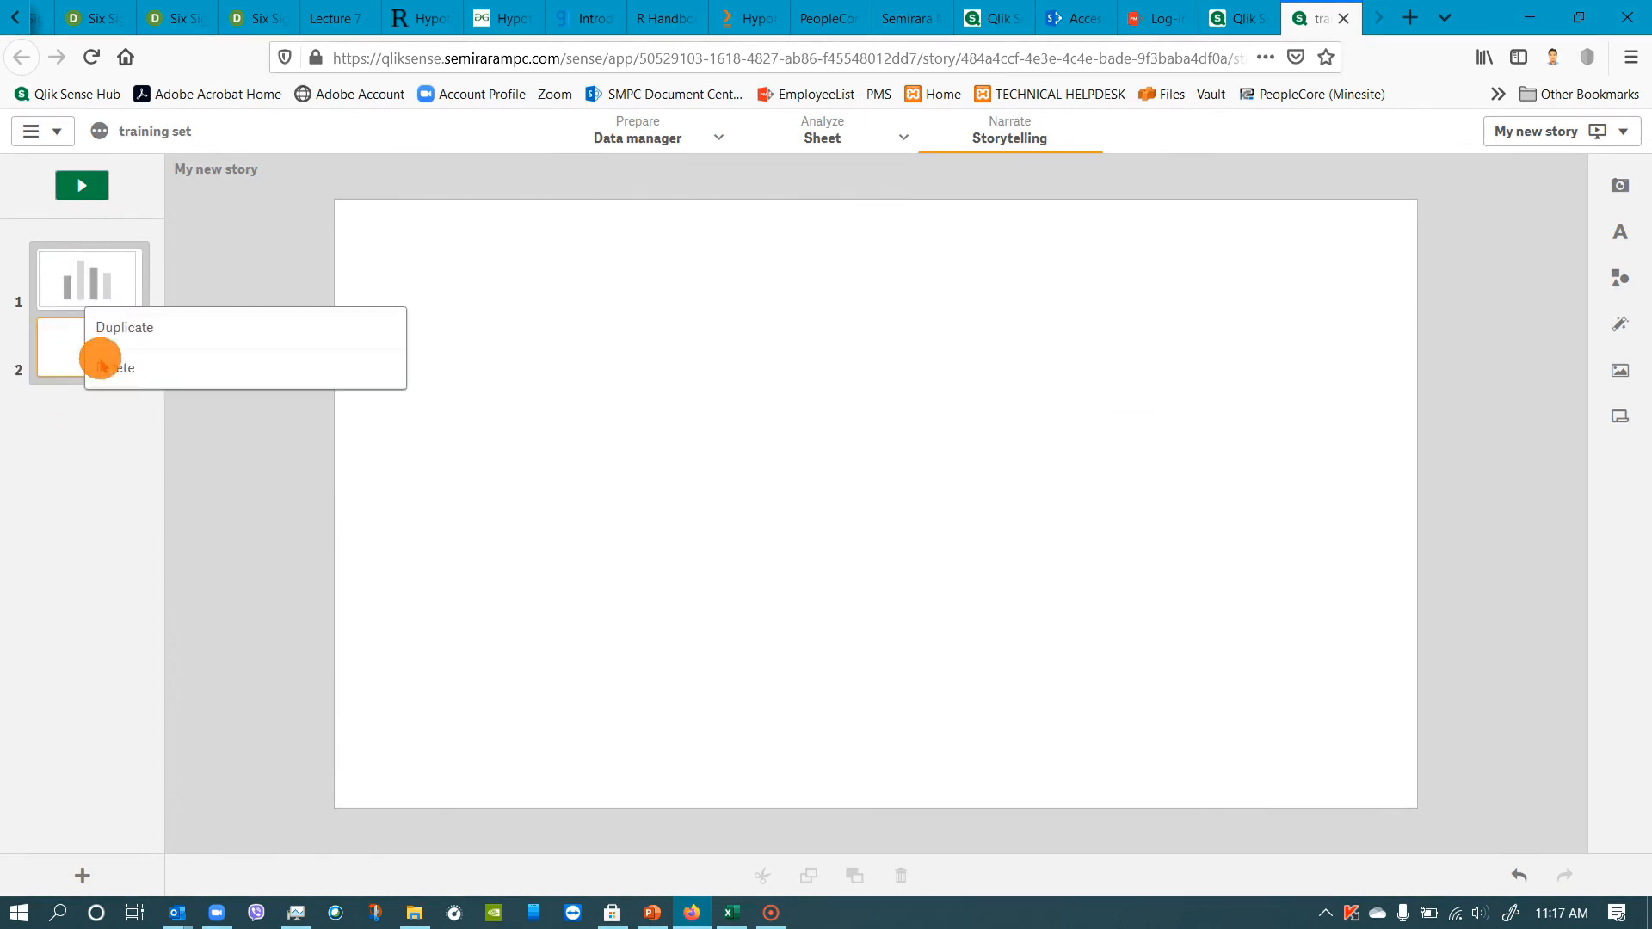
{"action": "left_click", "coordinate": [110, 358]}
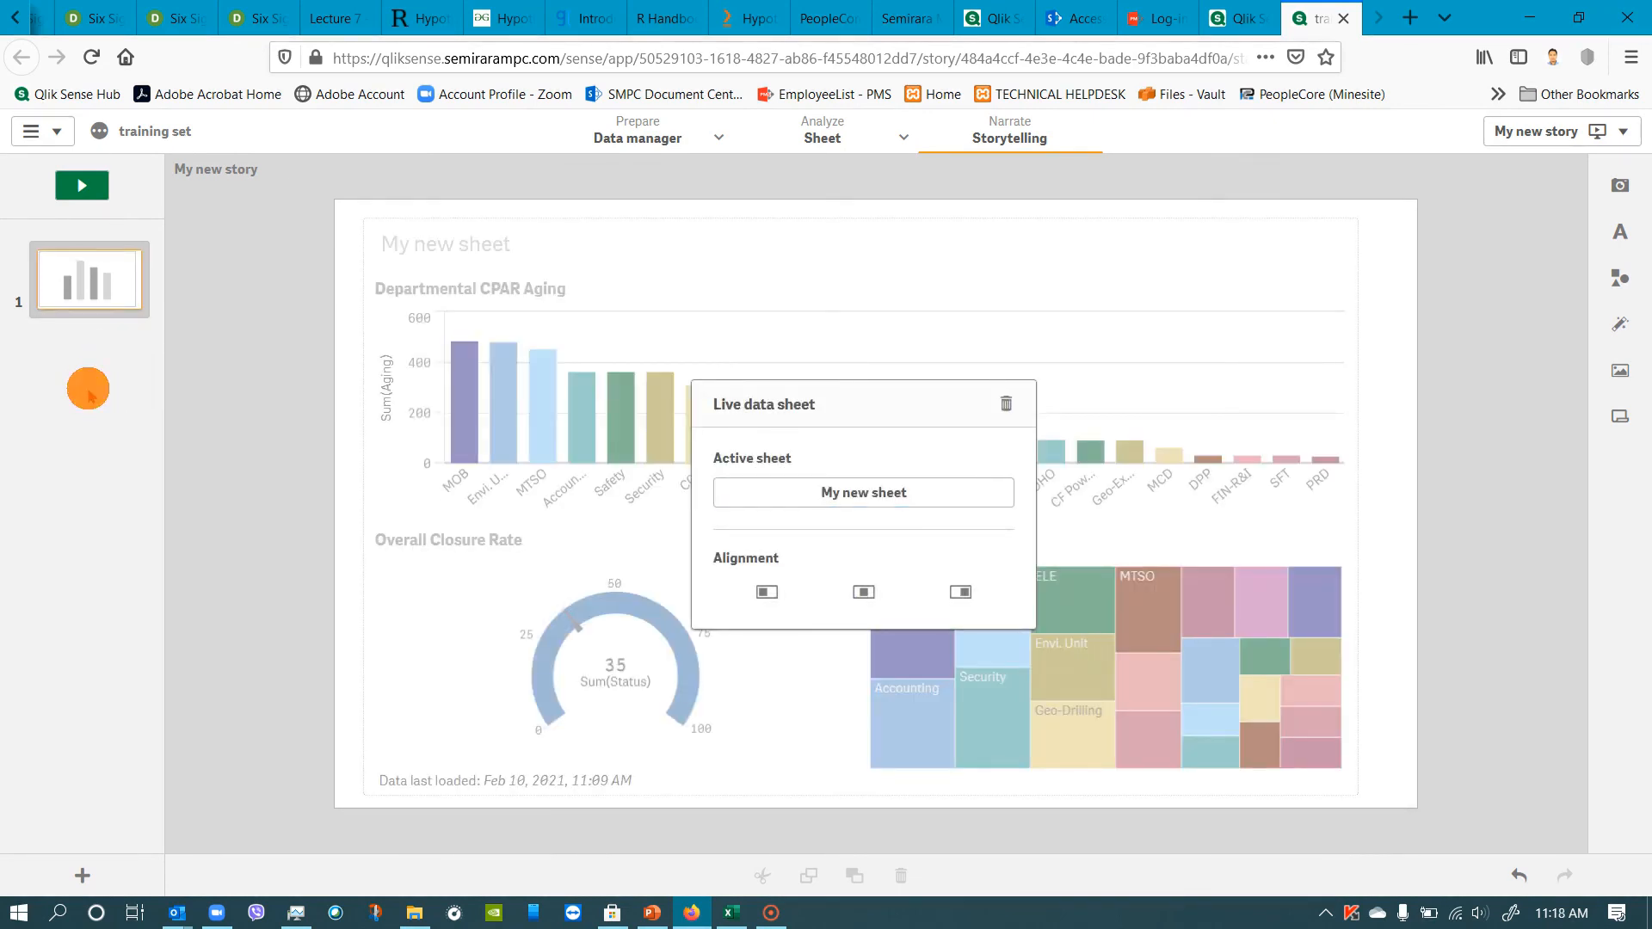
Play the story to view the live sheet and exit the presentation.
{"action": "left_click", "coordinate": [70, 185]}
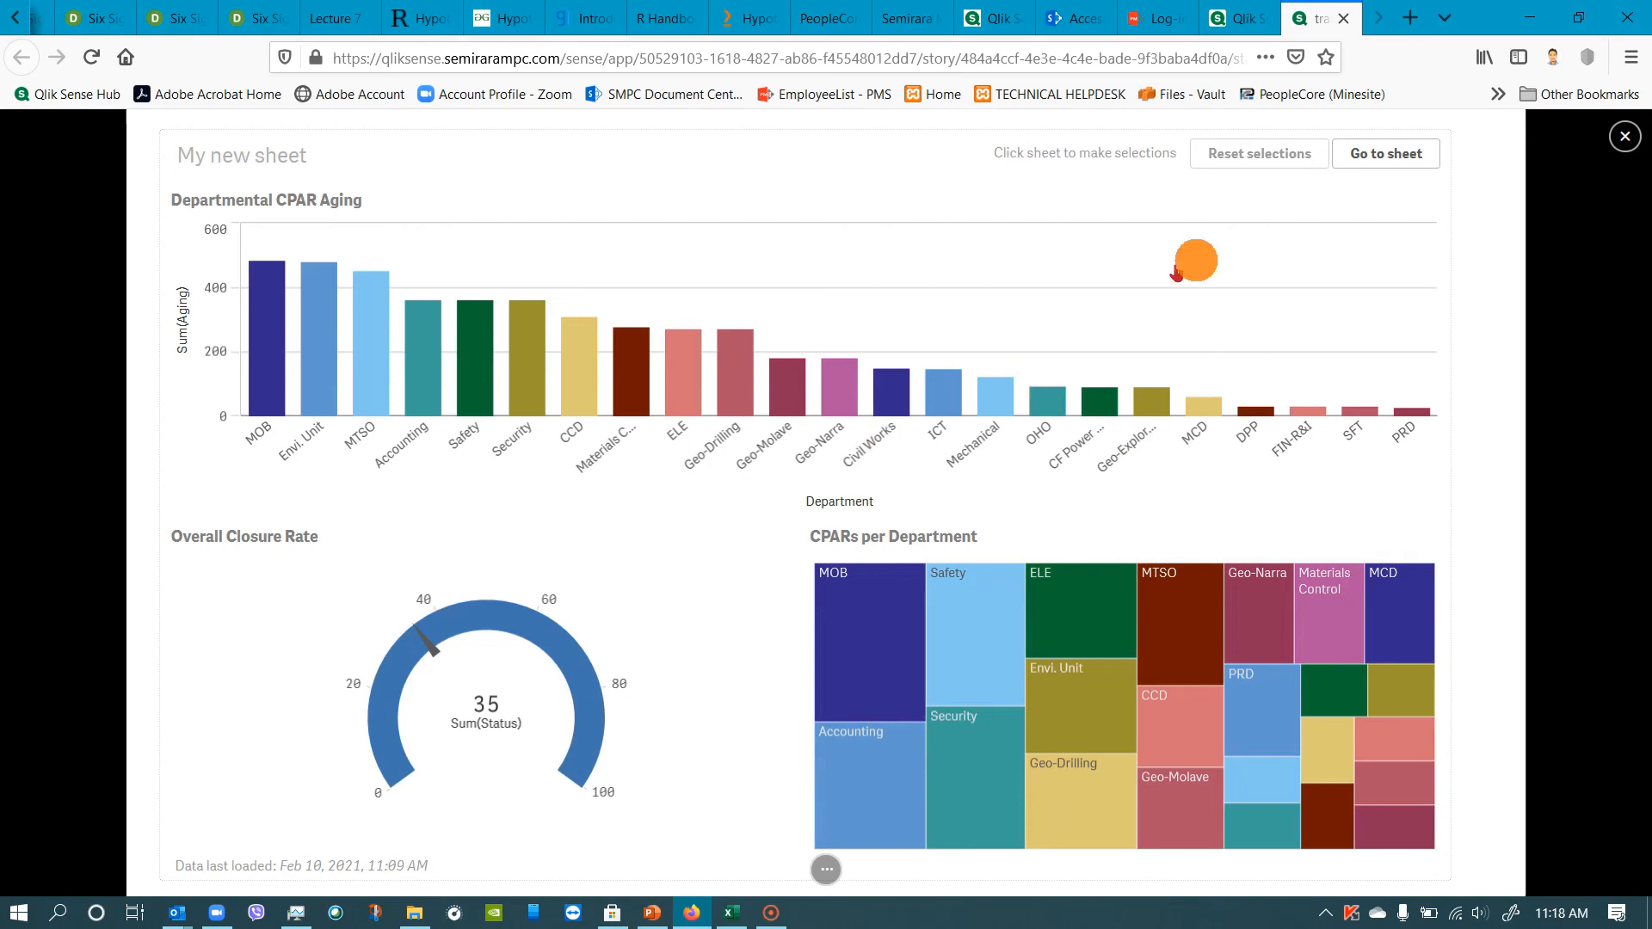
{"action": "left_click", "coordinate": [249, 153]}
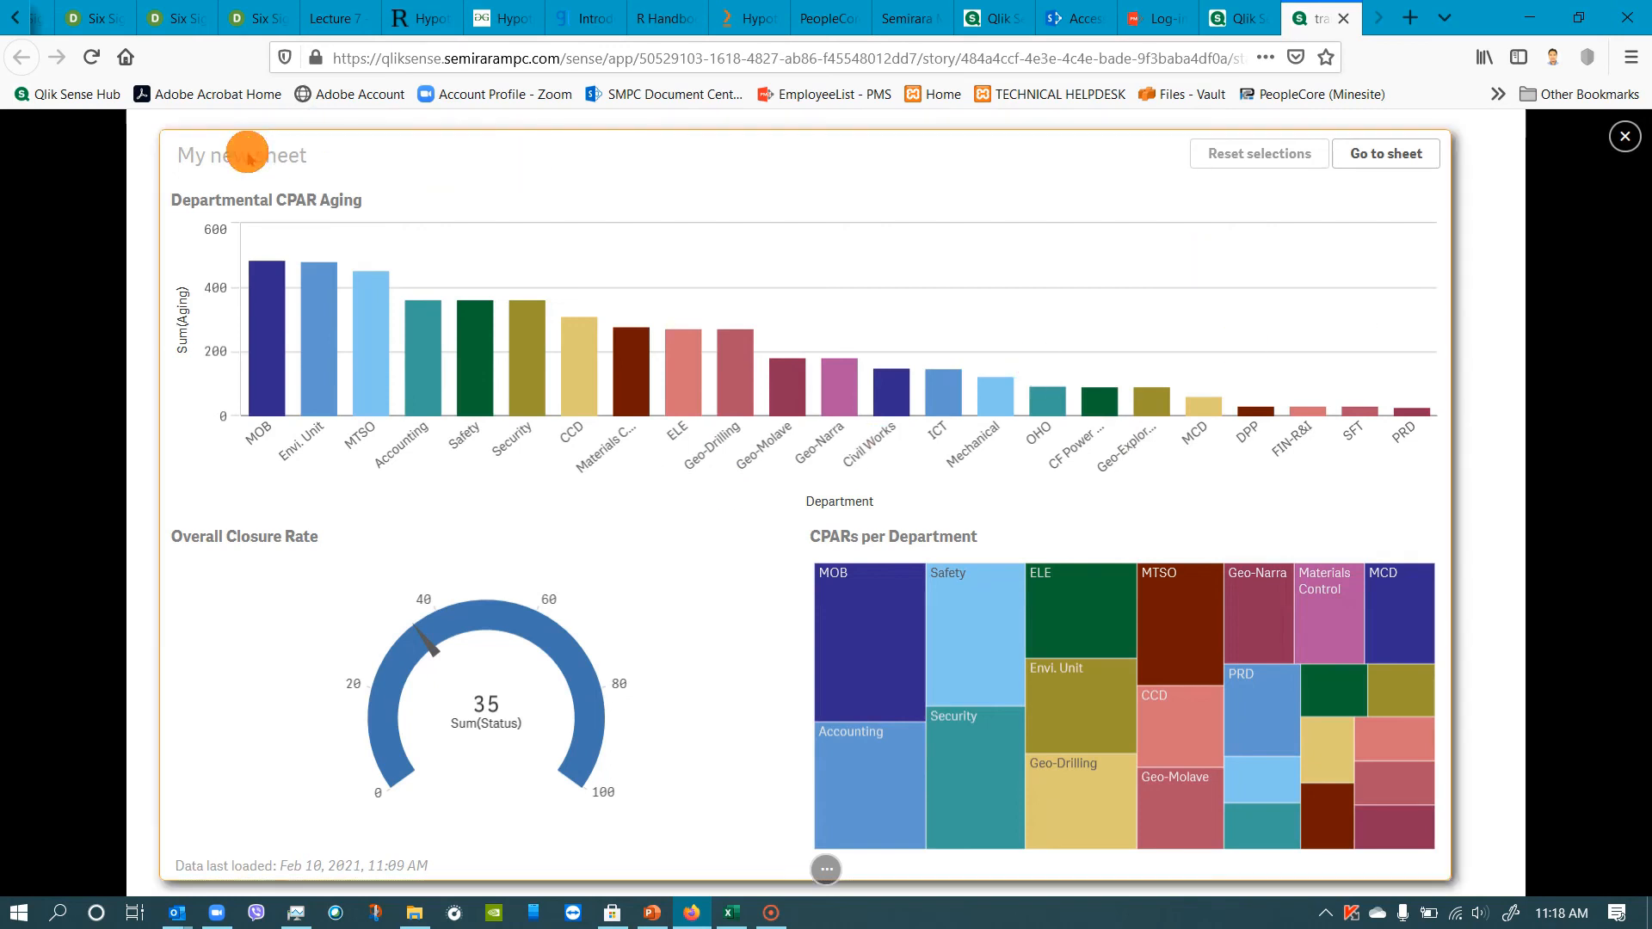
{"action": "left_click", "coordinate": [1625, 137]}
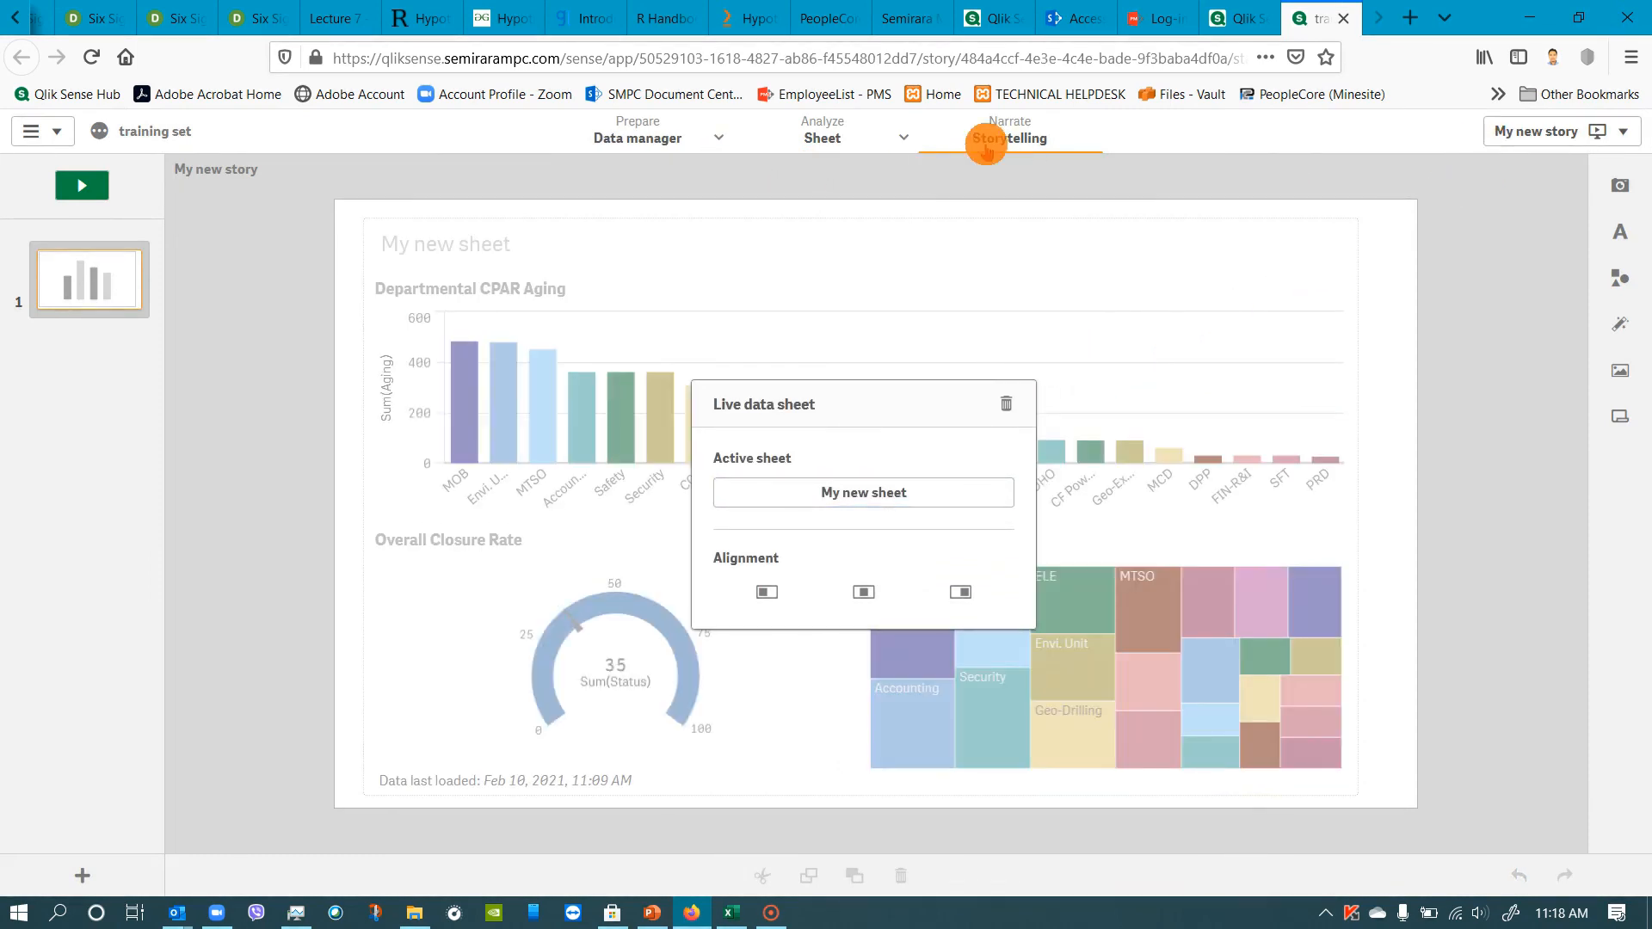
Rename the story My new story as IMS Internal Audit CPAR Dashboard.
{"action": "left_click", "coordinate": [1527, 133]}
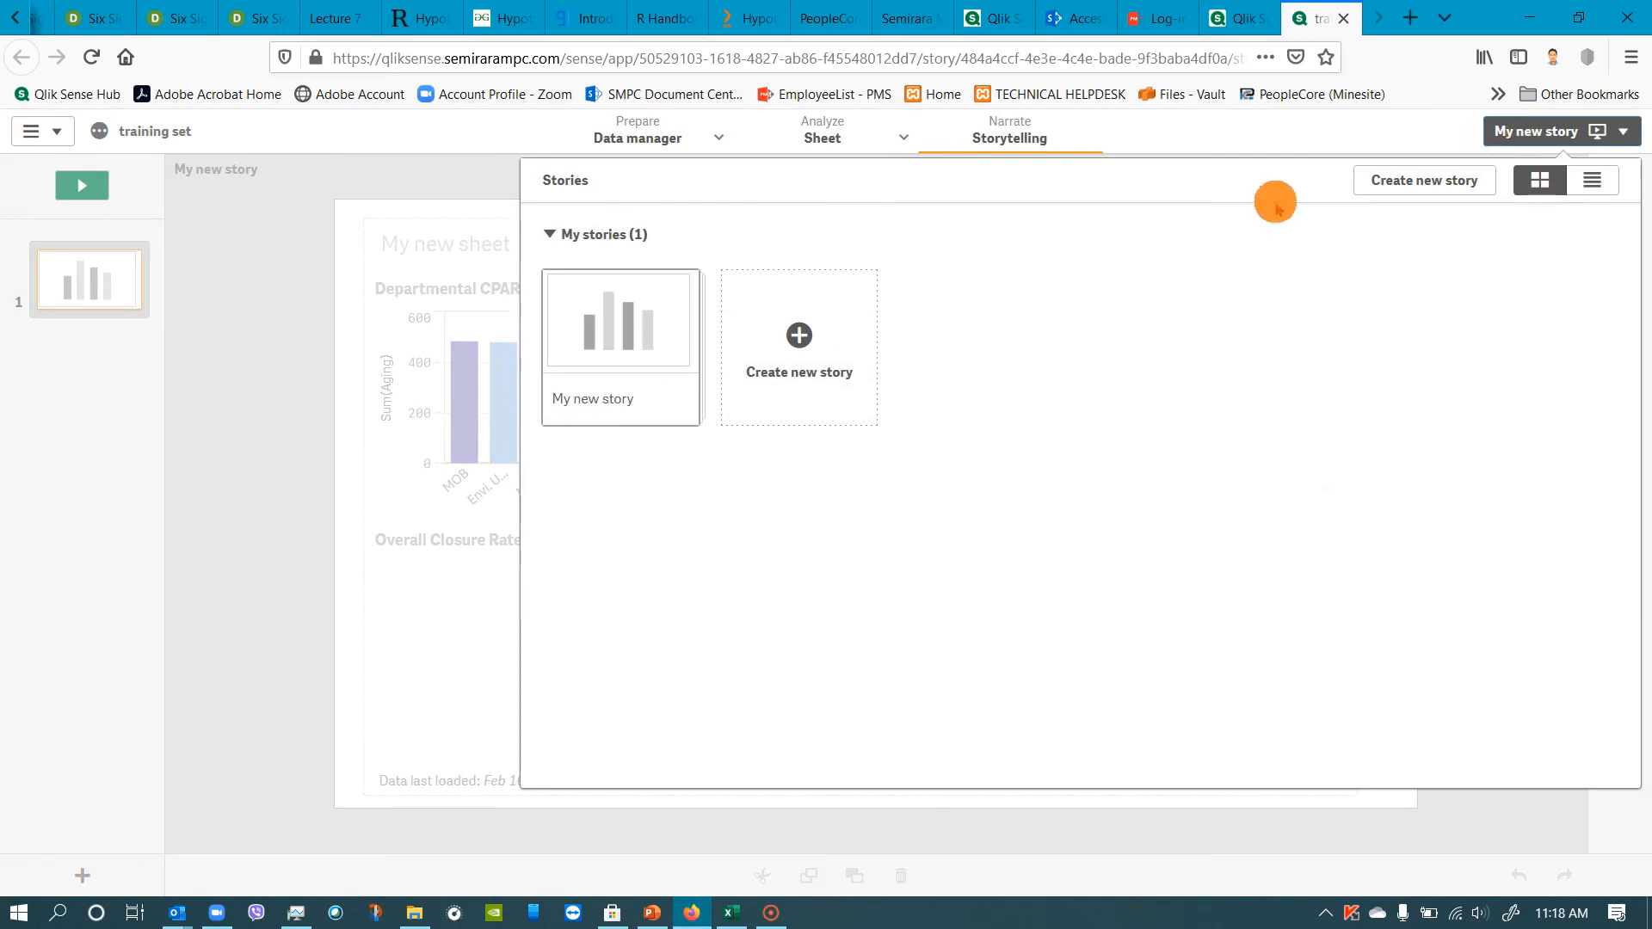
{"action": "left_click", "coordinate": [670, 399]}
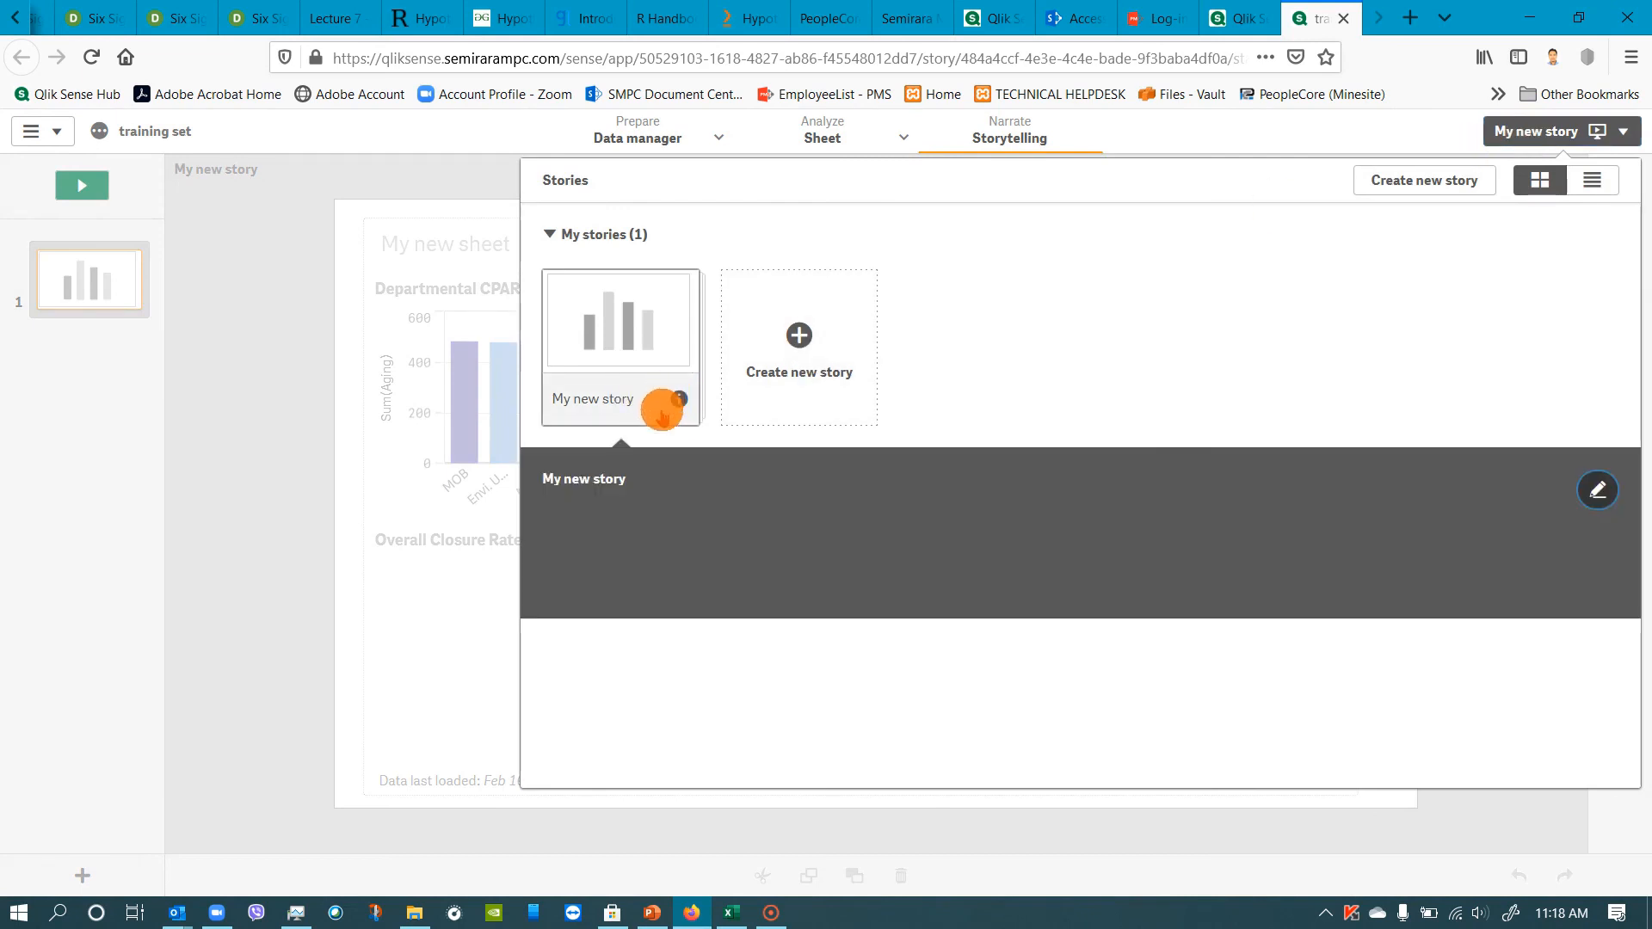
{"action": "left_click", "coordinate": [1598, 489]}
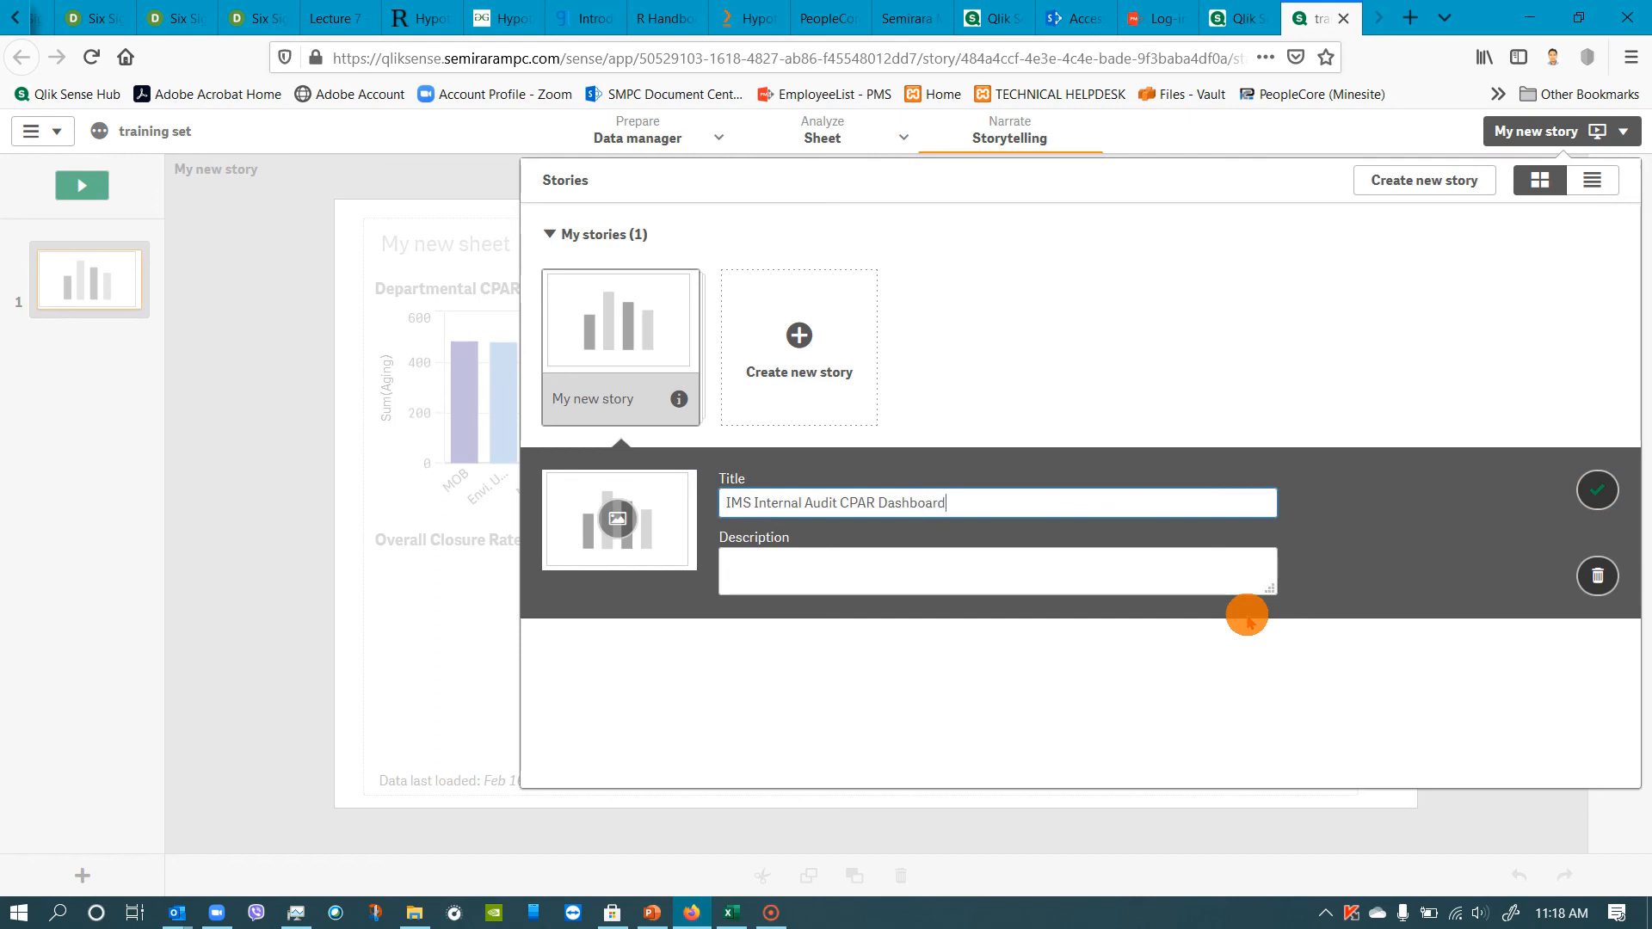
{"action": "left_click", "coordinate": [1597, 490]}
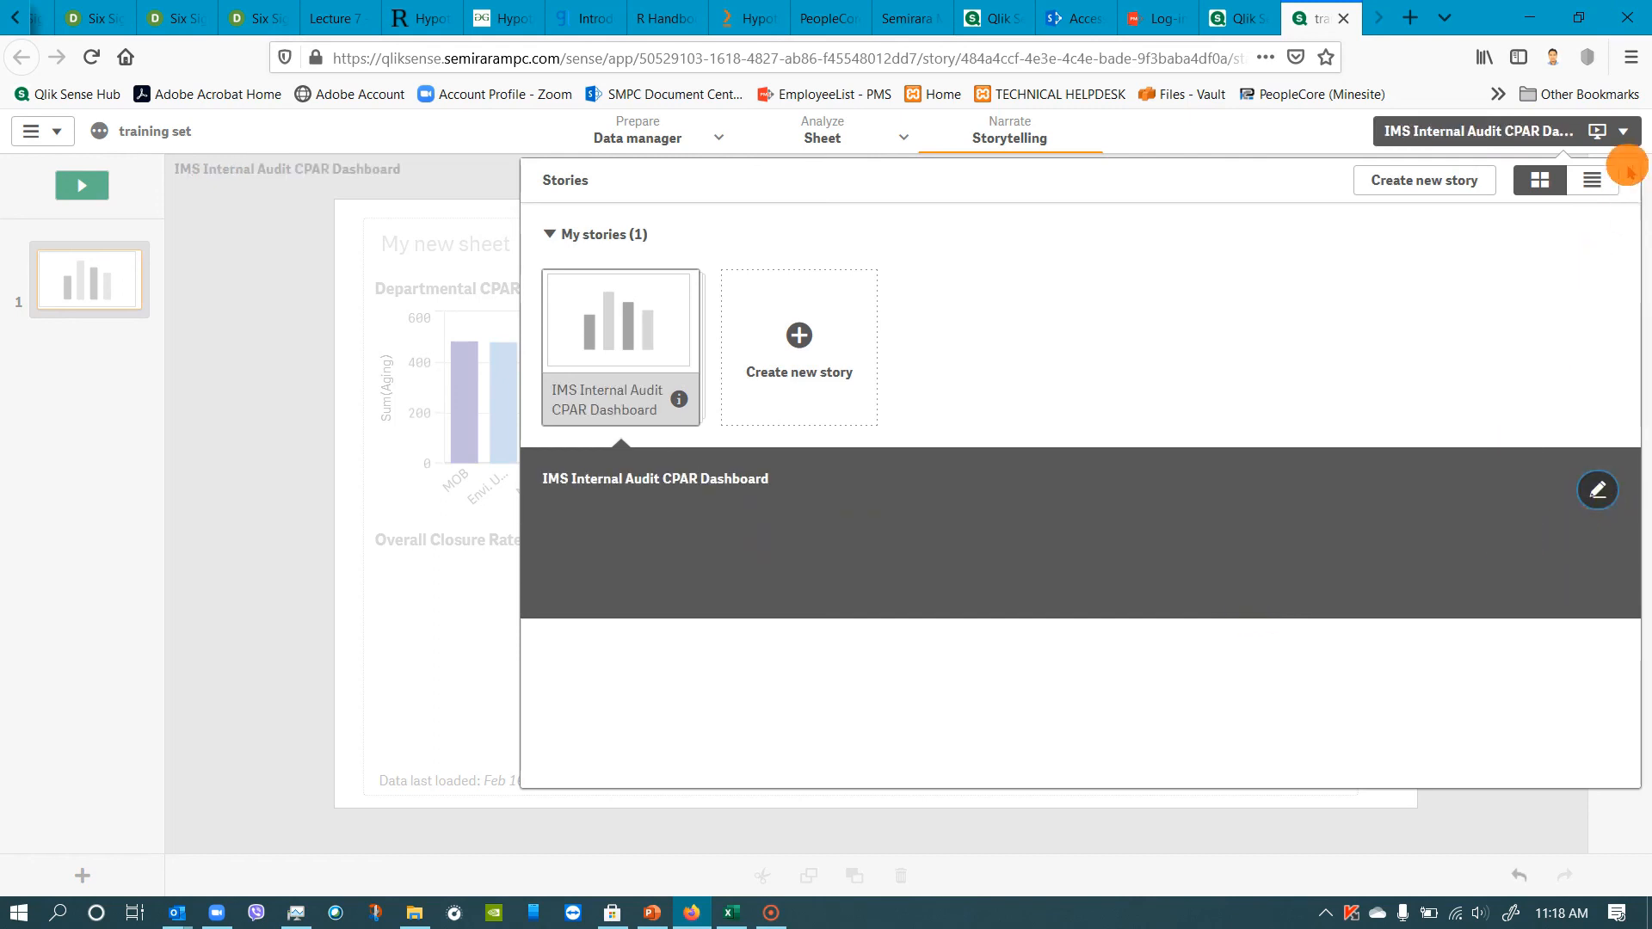
{"action": "left_click", "coordinate": [1618, 132]}
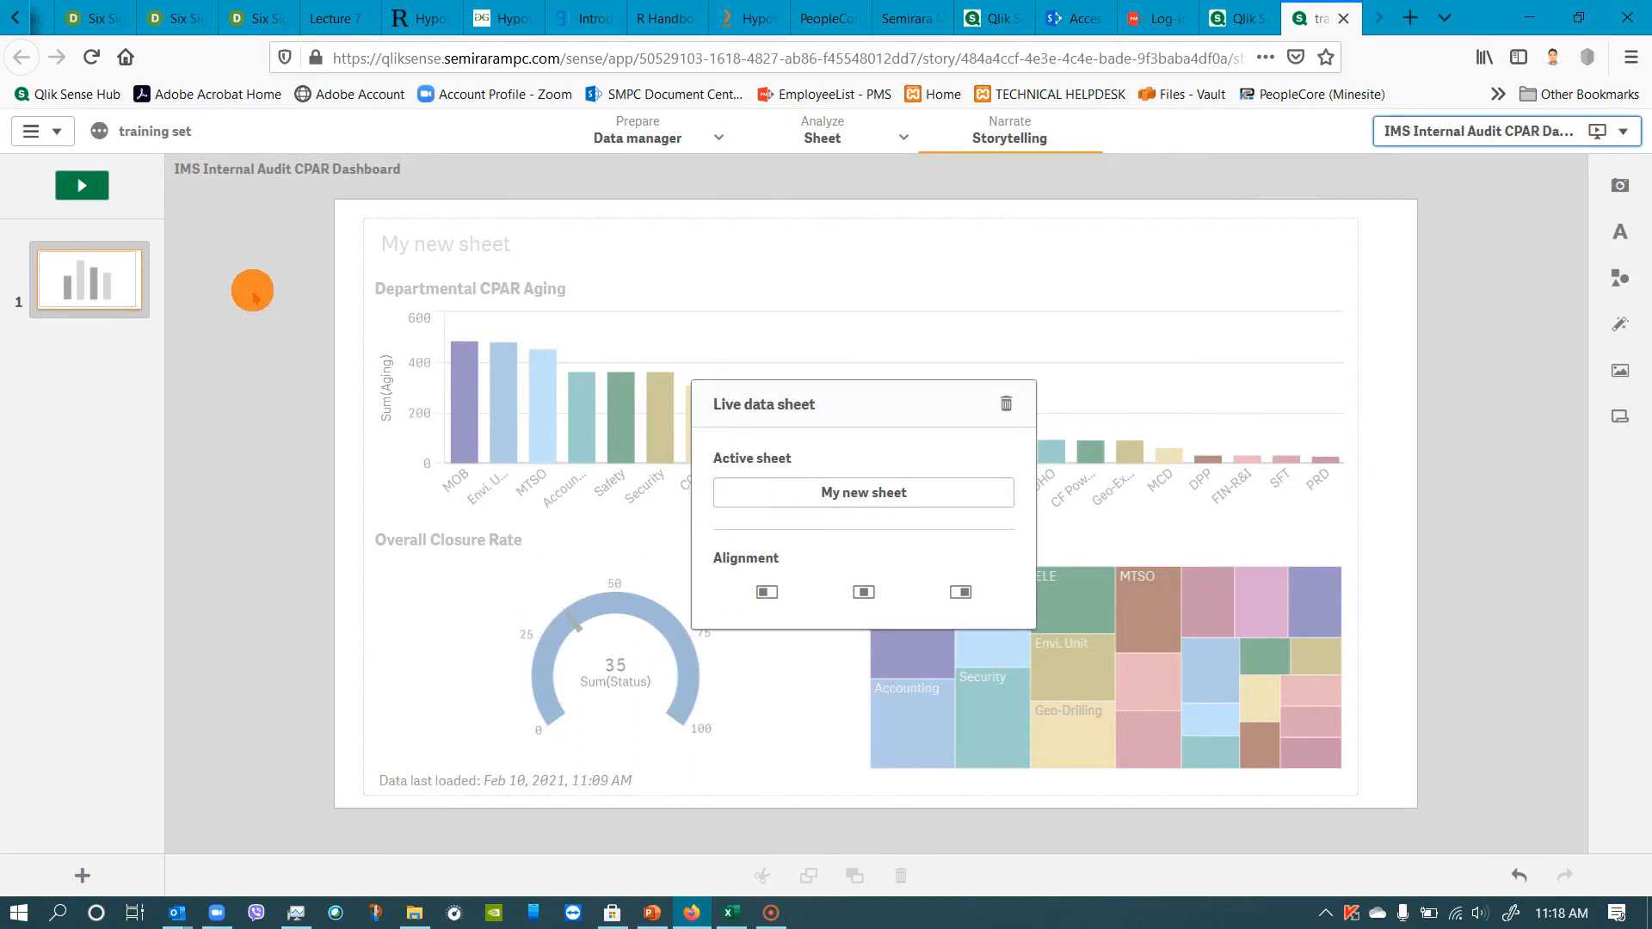
Play the renamed story, view the Internal Audit table in the data manager, and play the story again.
{"action": "left_click", "coordinate": [96, 200]}
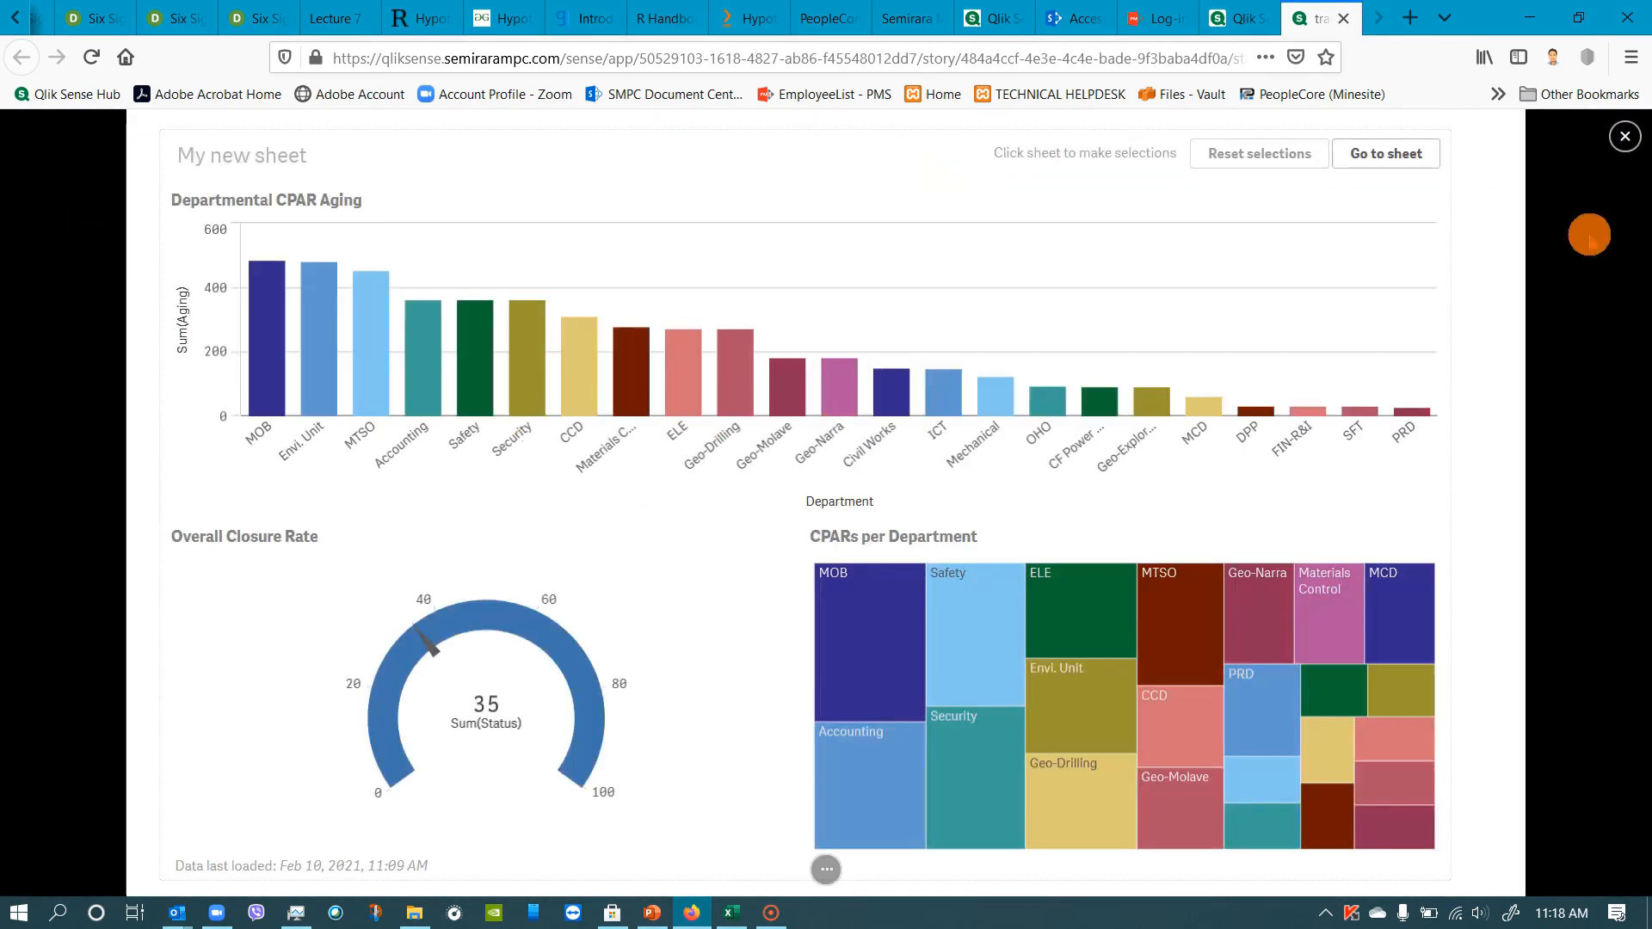
{"action": "left_click", "coordinate": [1623, 137]}
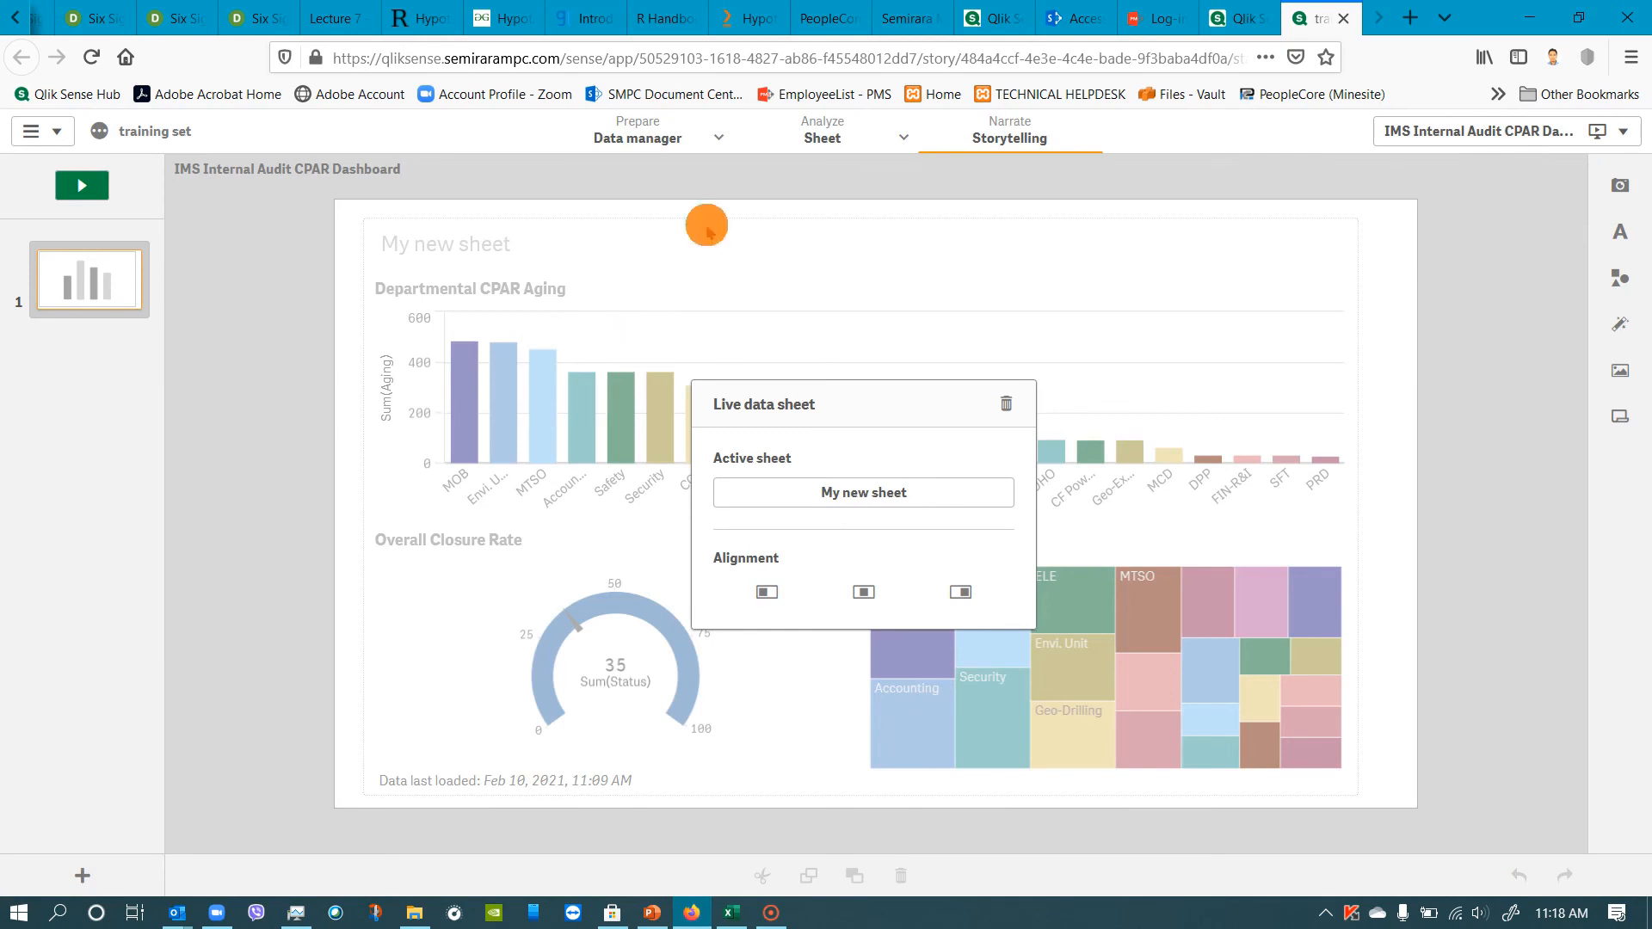
{"action": "left_click", "coordinate": [643, 135]}
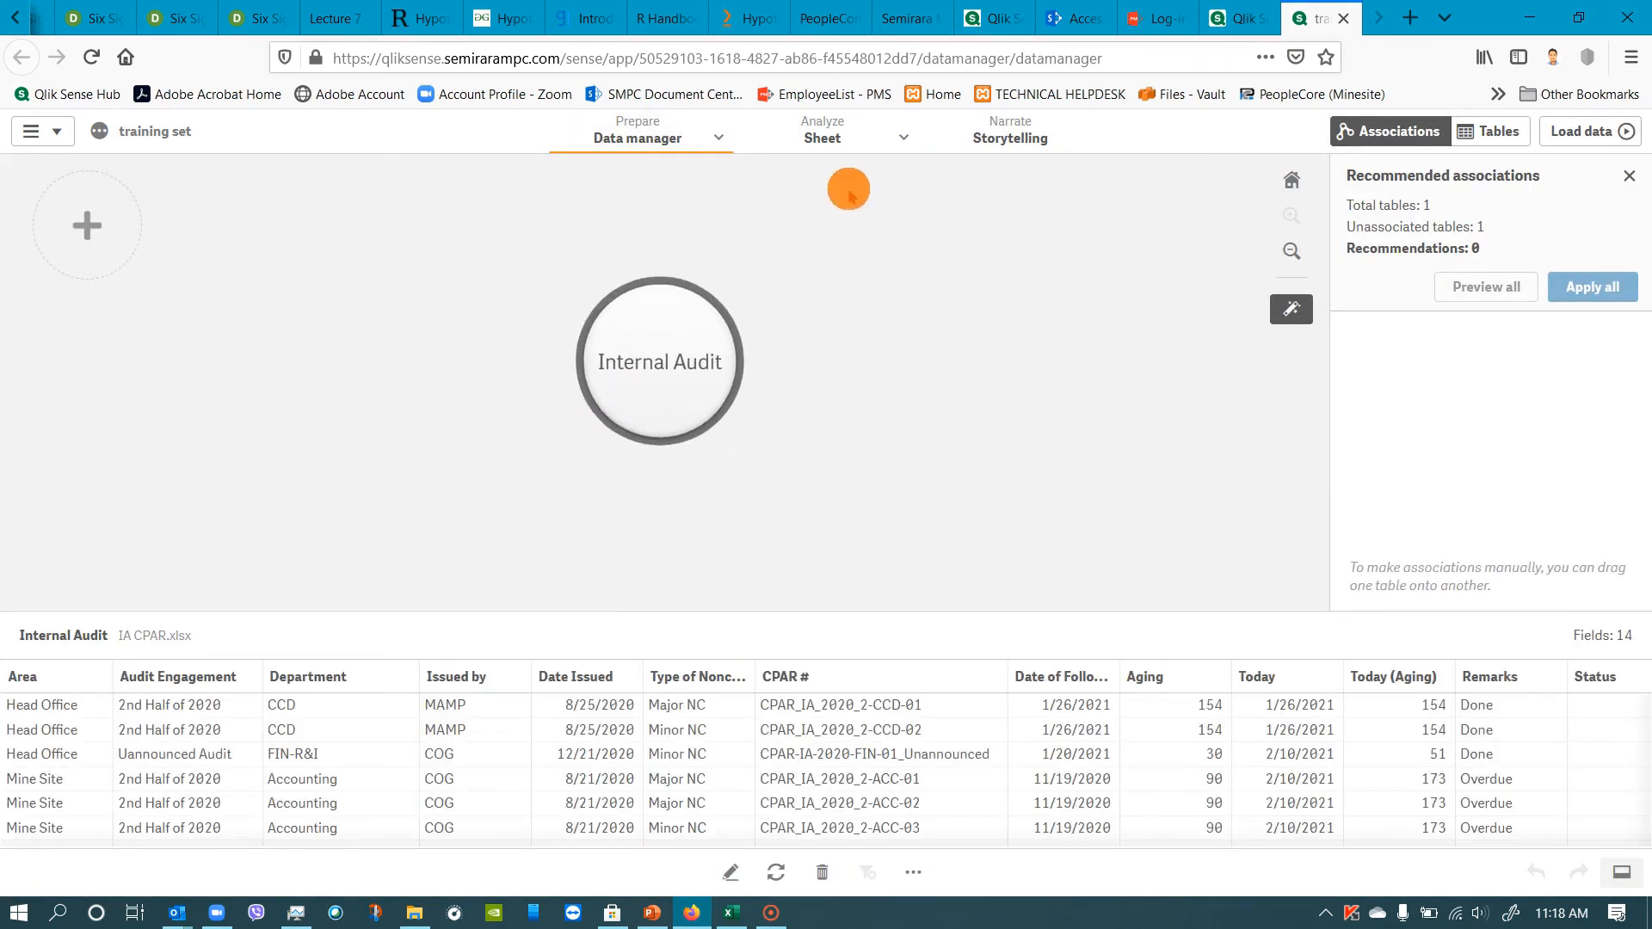
{"action": "left_click", "coordinate": [976, 146]}
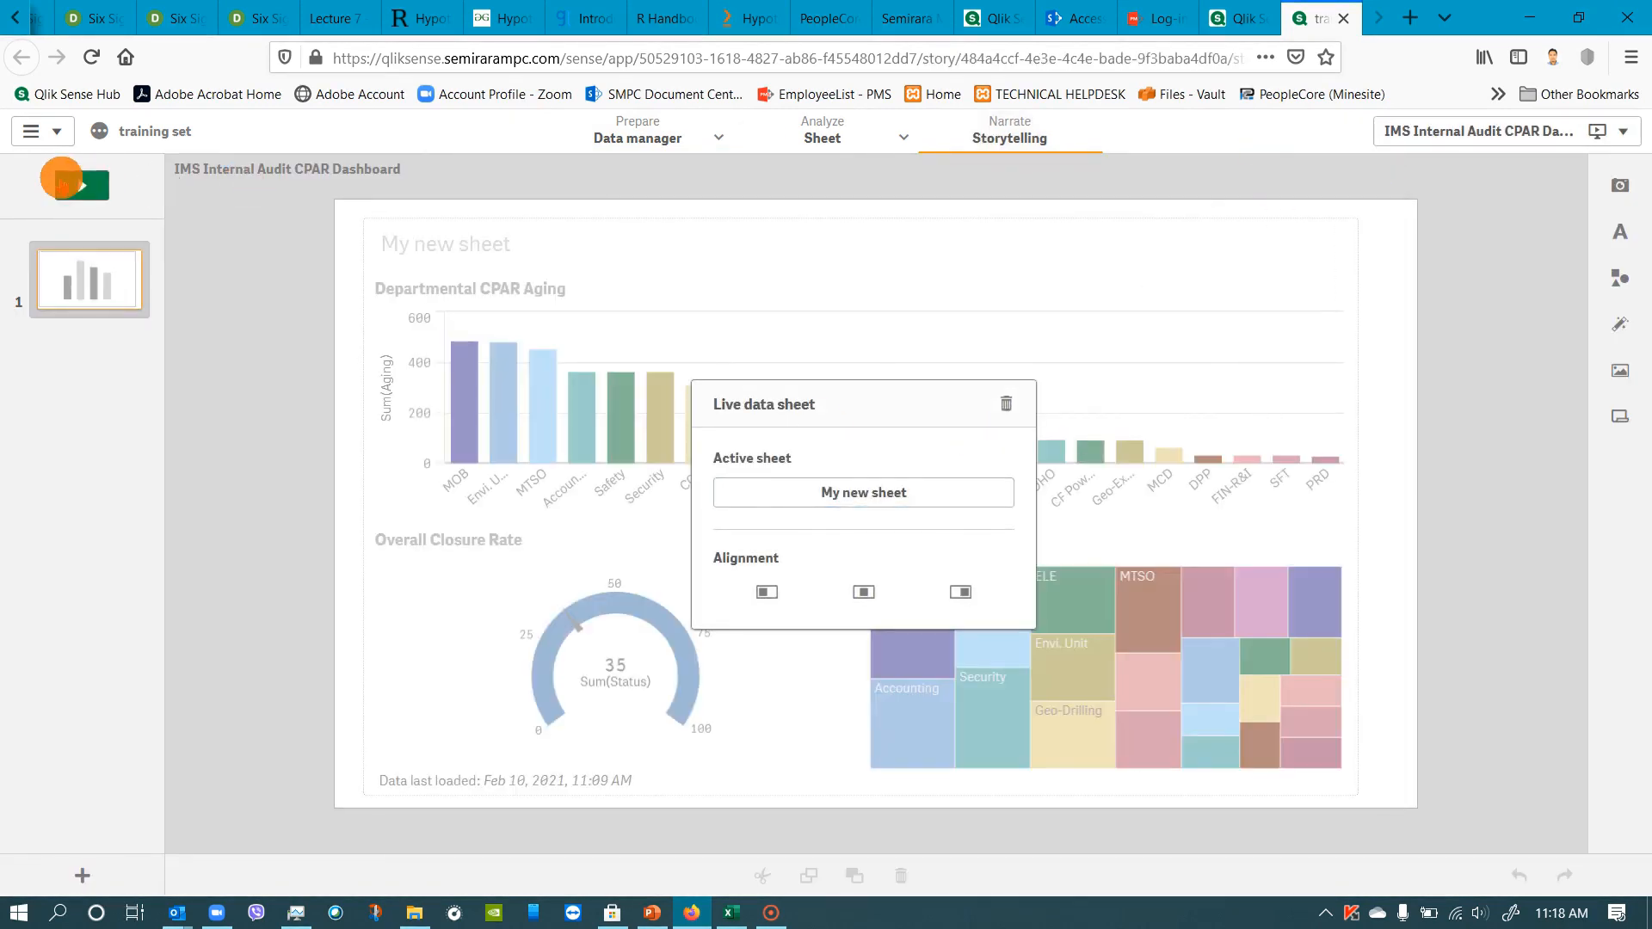
{"action": "left_click", "coordinate": [64, 178]}
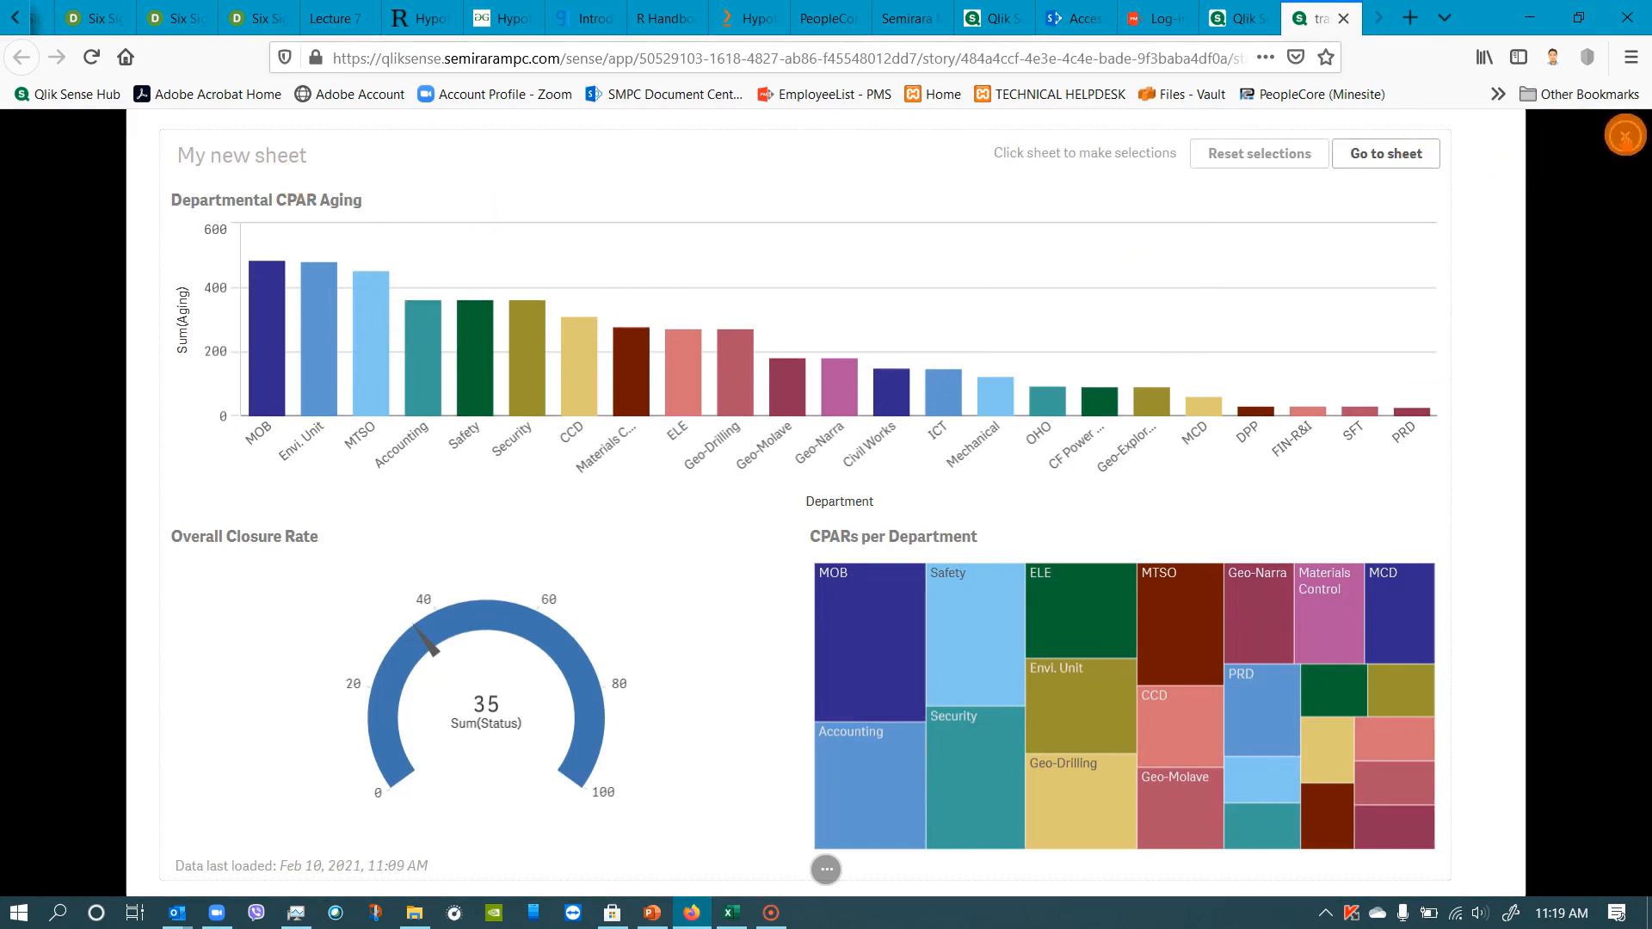
{"action": "left_click", "coordinate": [1625, 136]}
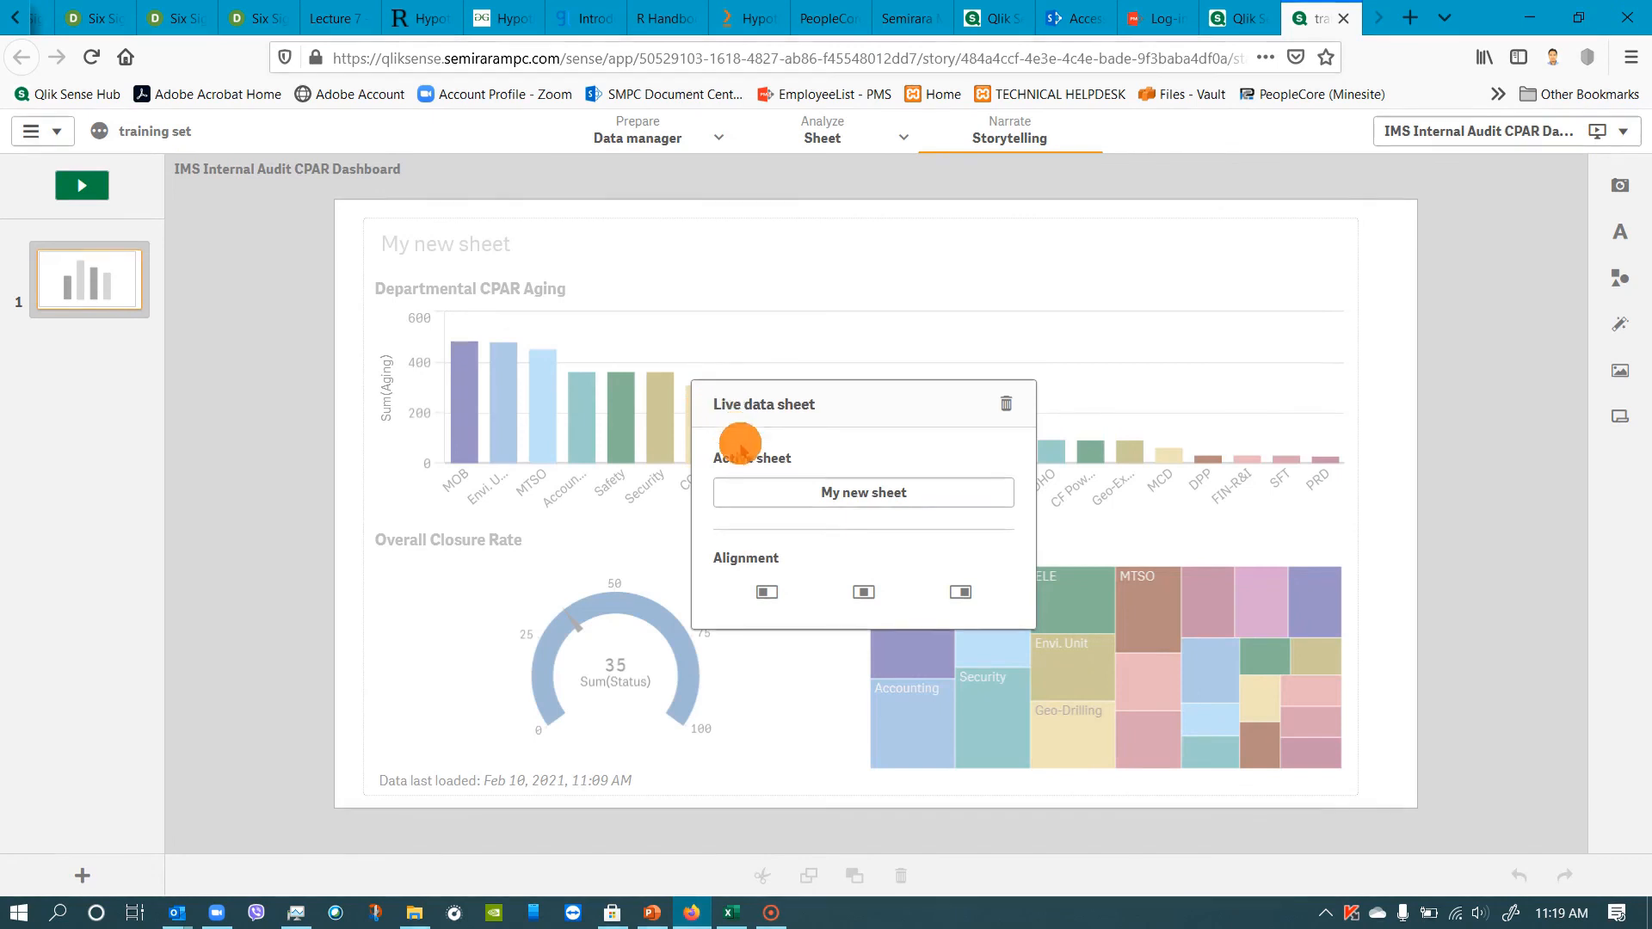
Check which sheets can serve as the slide's active sheet, picking My new sheet.
{"action": "left_click", "coordinate": [886, 495]}
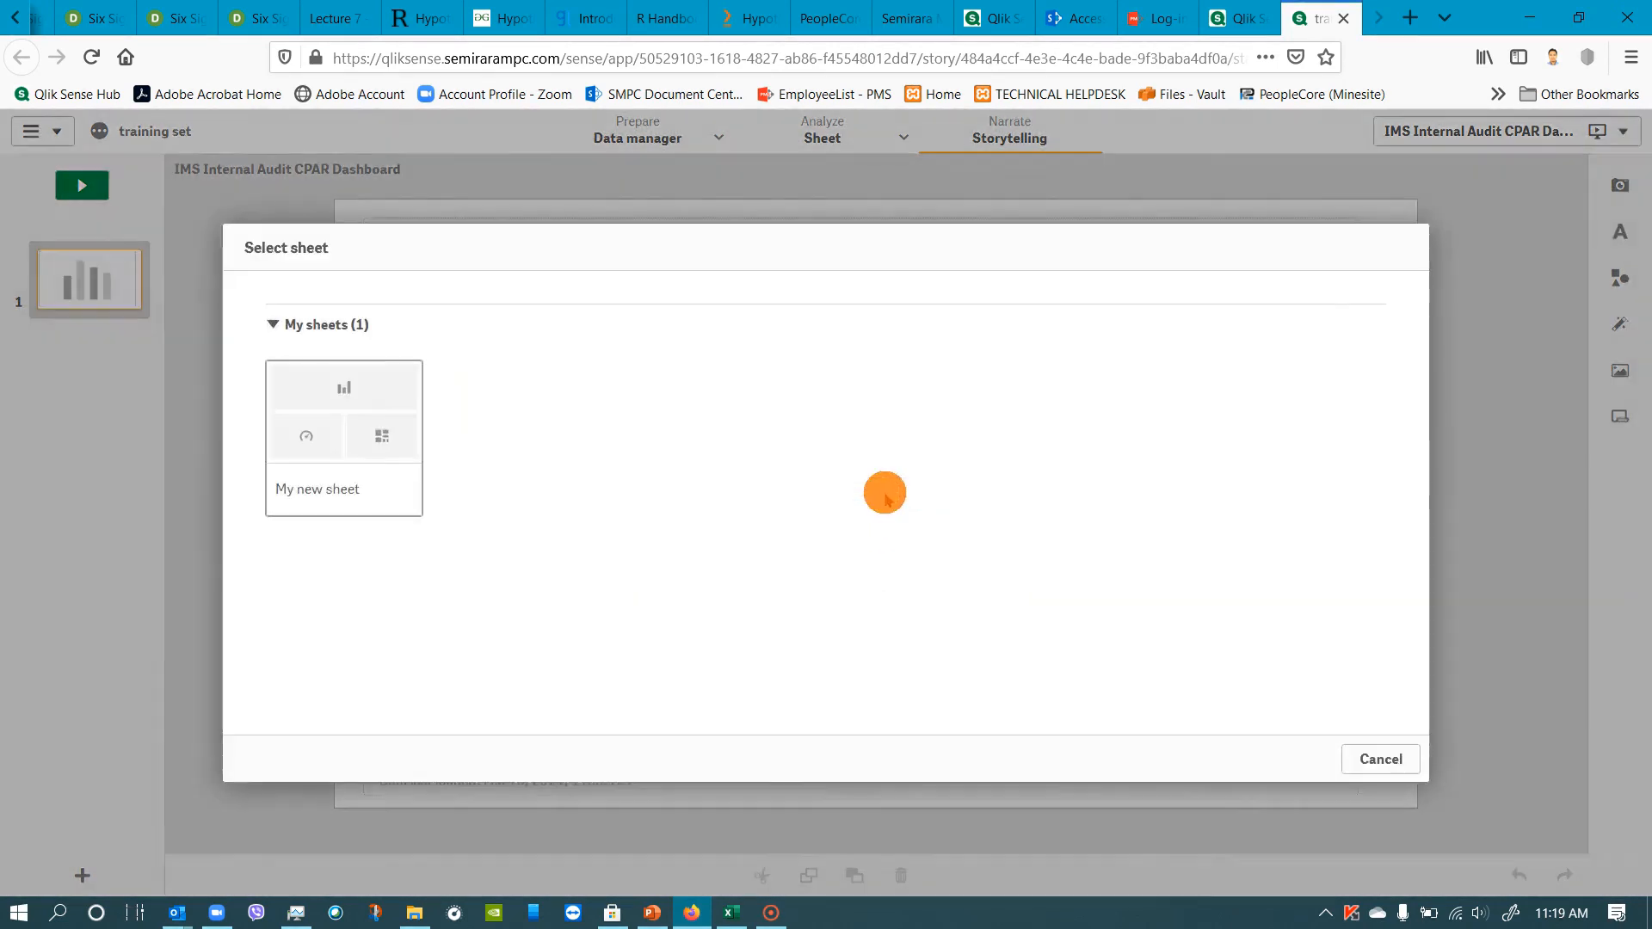
{"action": "left_click", "coordinate": [288, 486]}
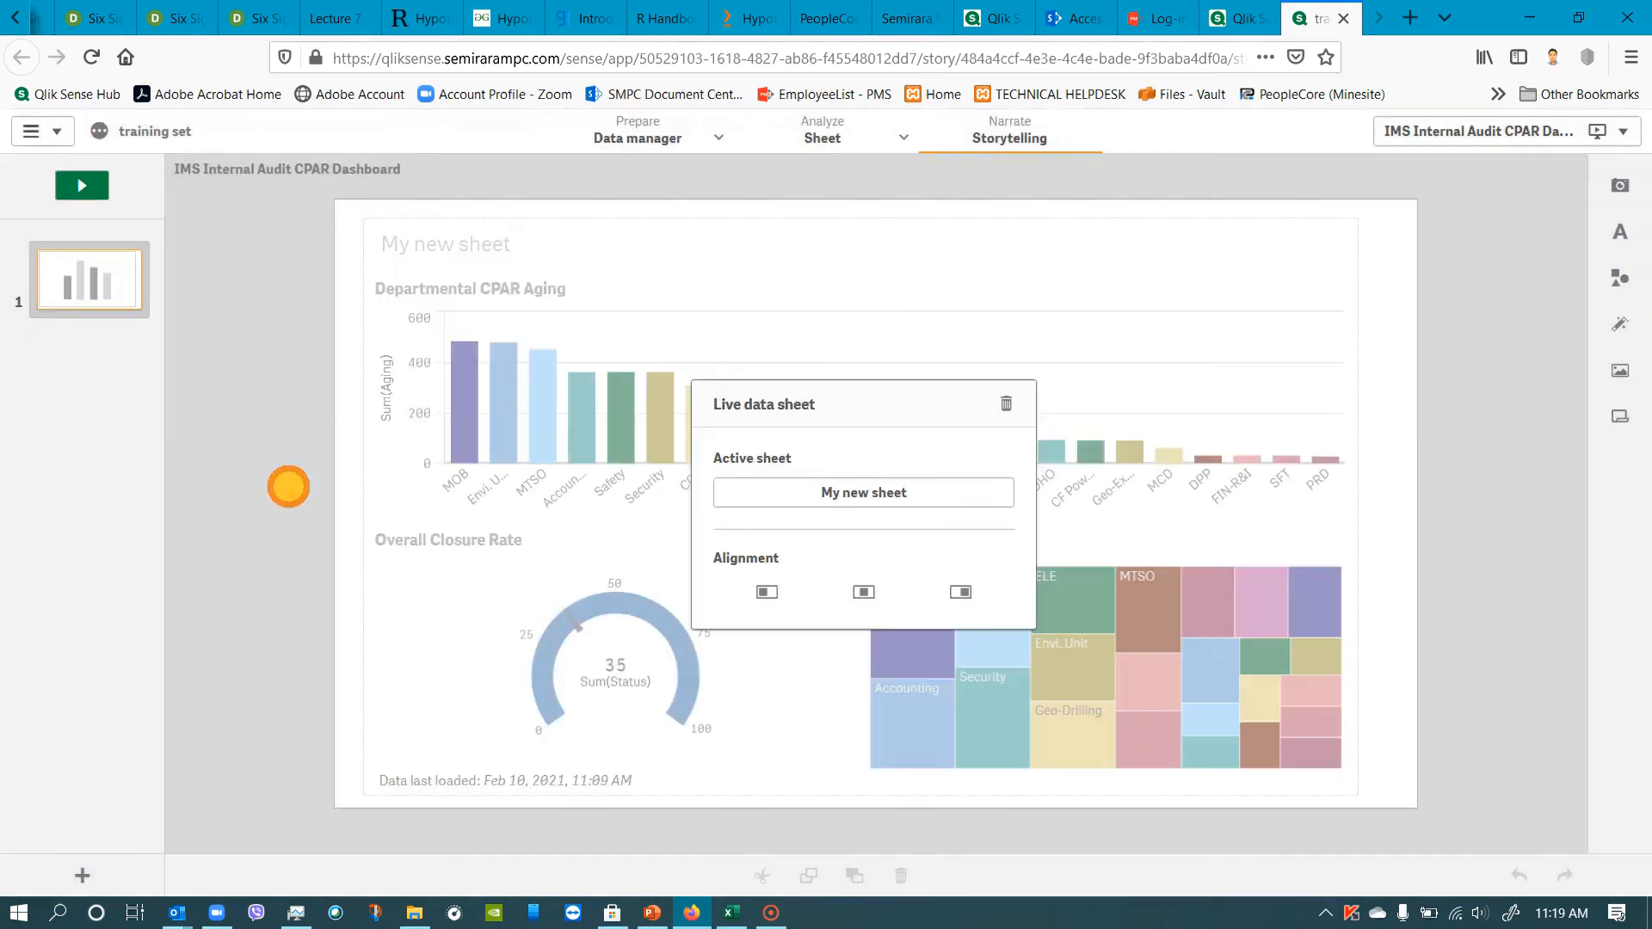
{"action": "left_click", "coordinate": [760, 487]}
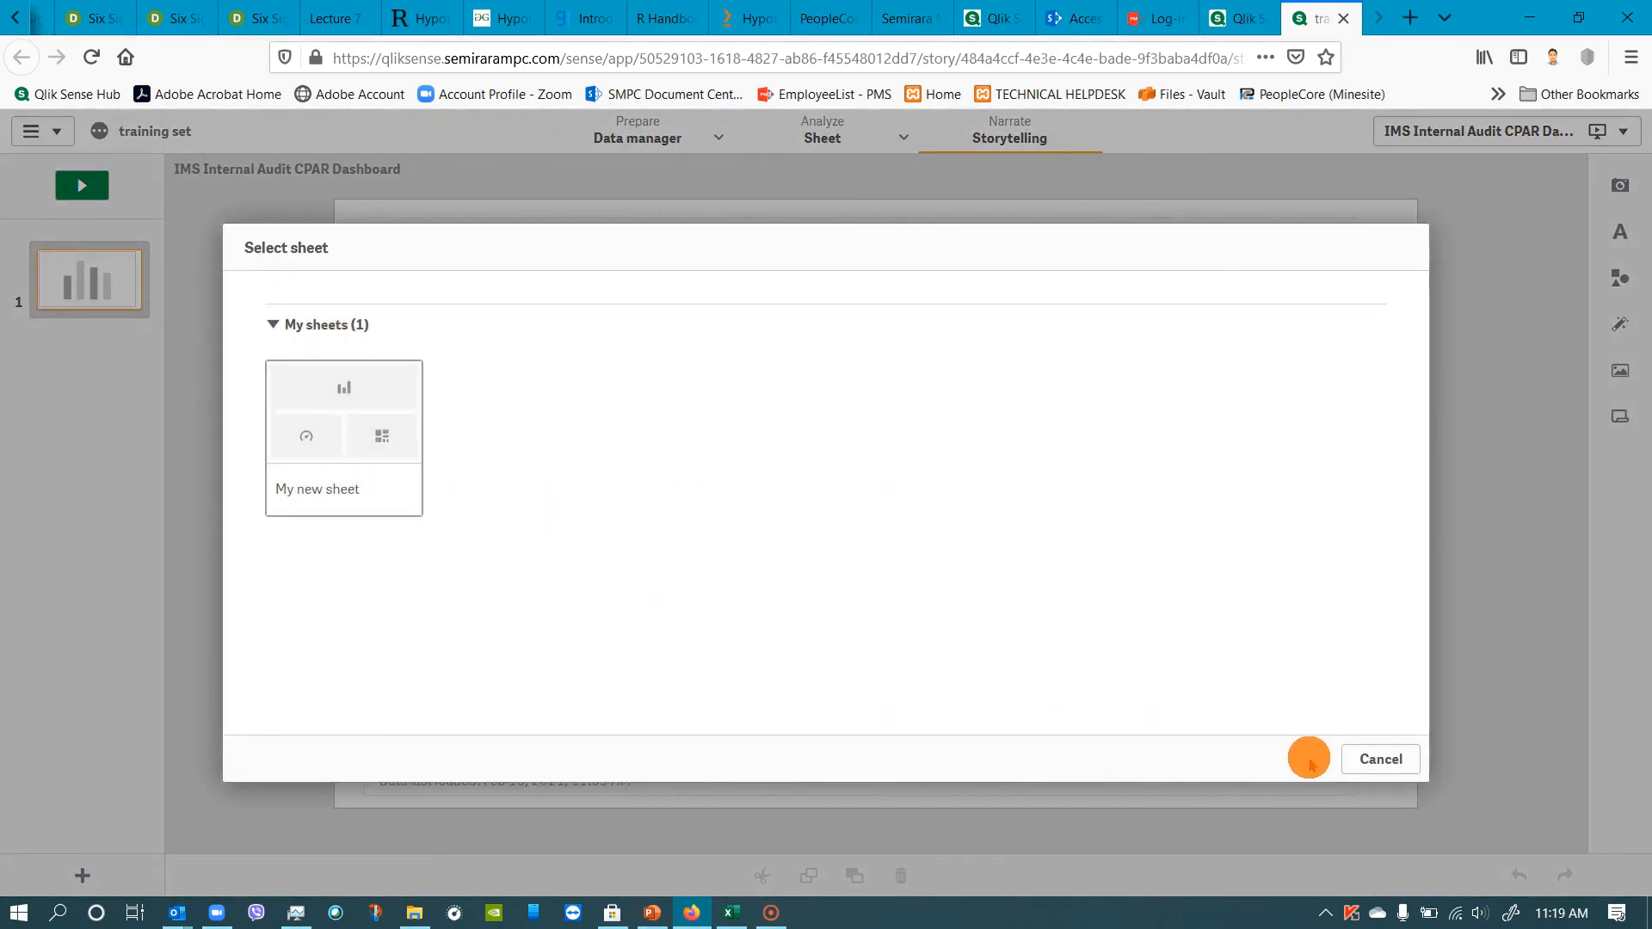
{"action": "left_click", "coordinate": [1373, 761]}
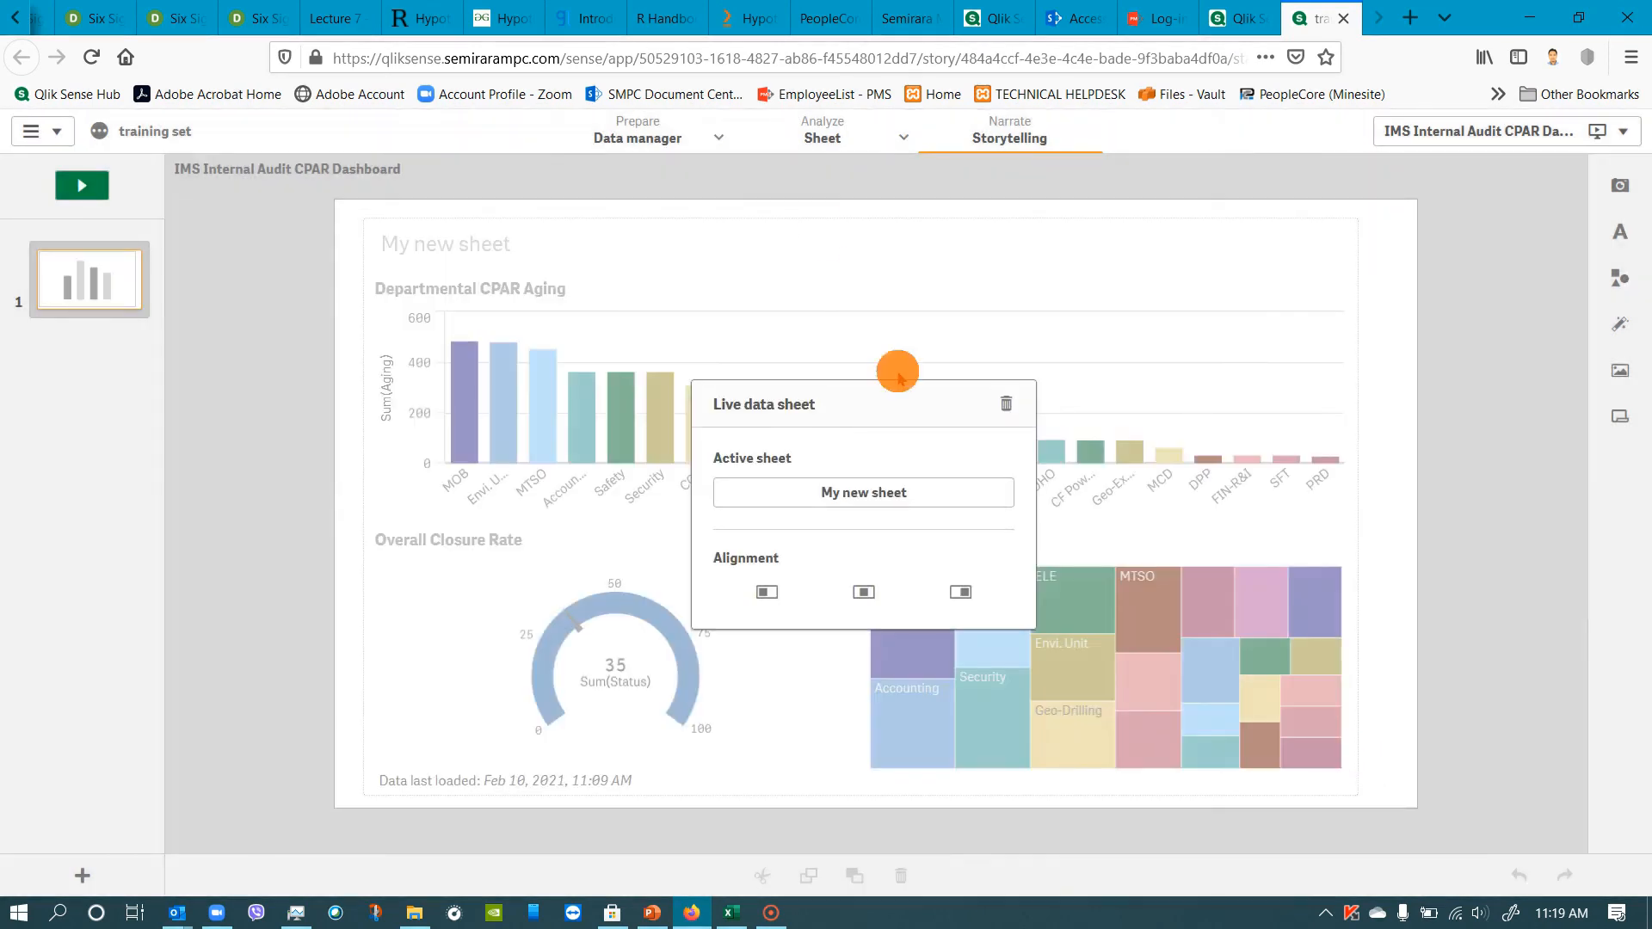
Open My new sheet for analysis and retitle it IMS Internal Audit Monitoring CPAR Dashboard.
{"action": "left_click", "coordinate": [635, 141]}
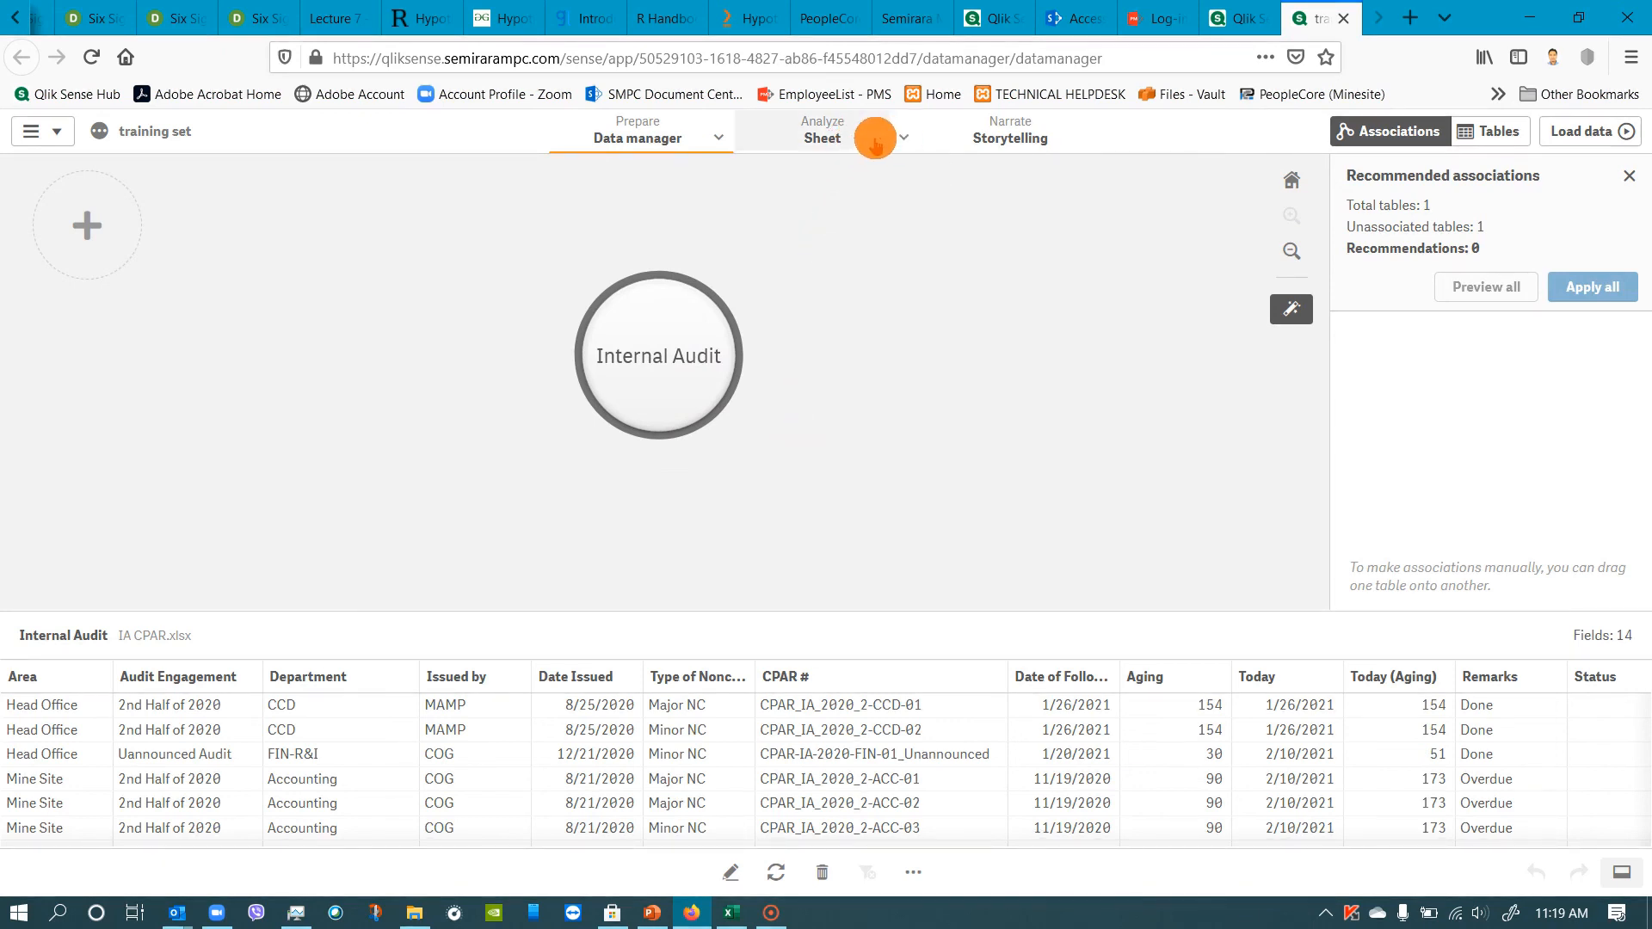
{"action": "left_click", "coordinate": [902, 138]}
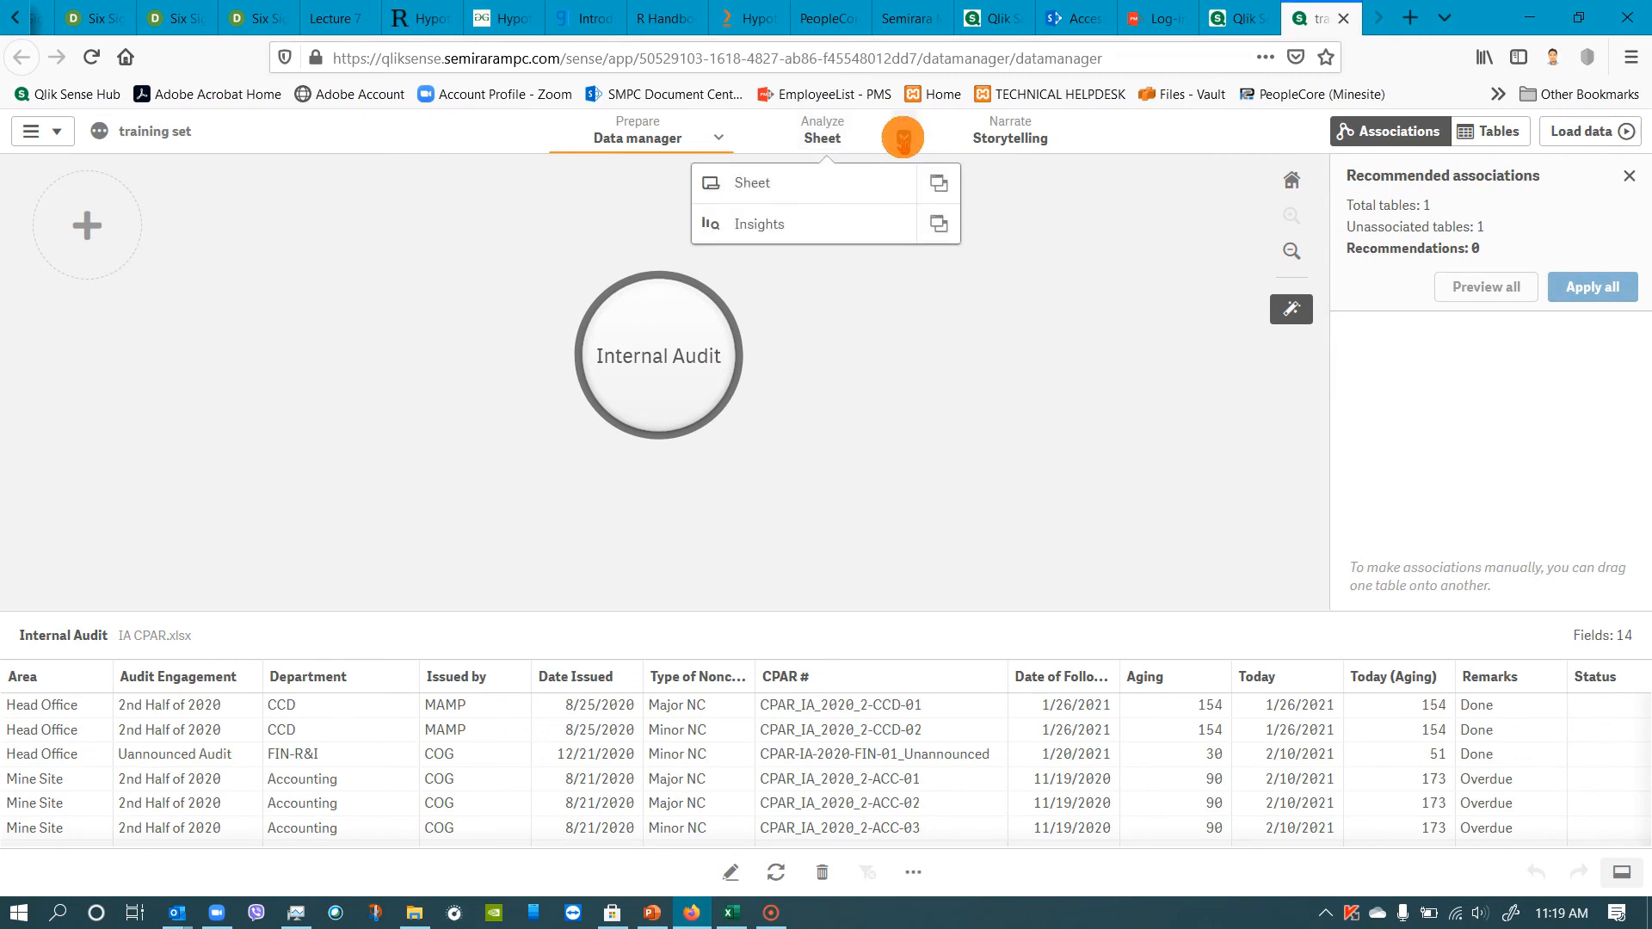
{"action": "left_click", "coordinate": [754, 183]}
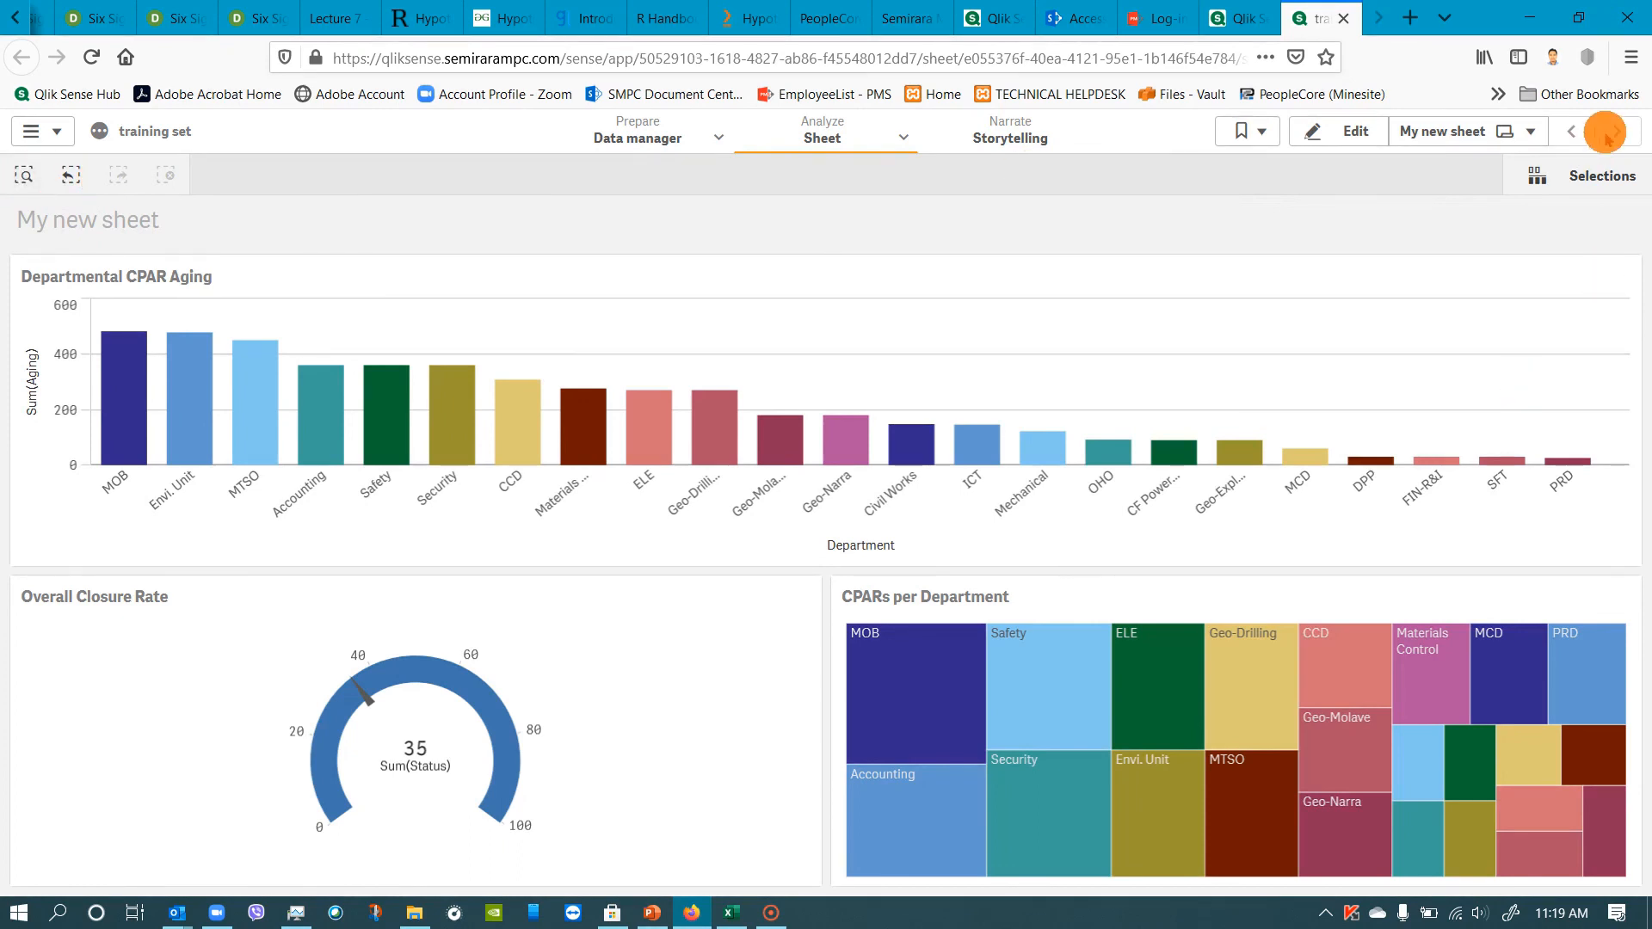
{"action": "left_click", "coordinate": [1528, 133]}
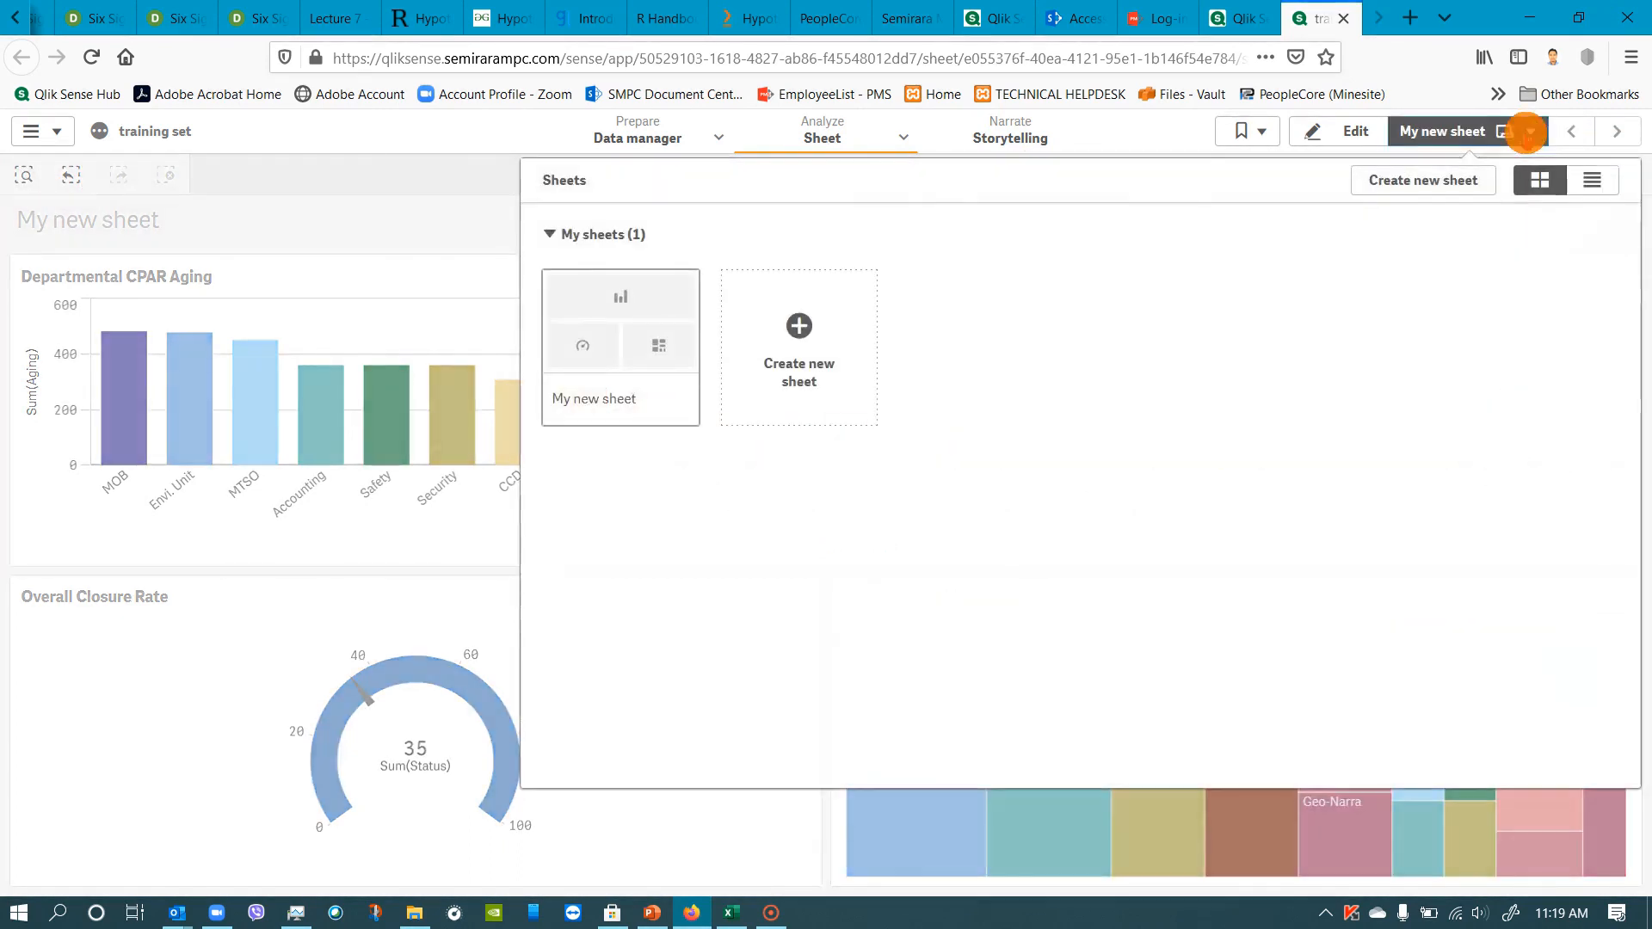
{"action": "left_click", "coordinate": [1586, 179]}
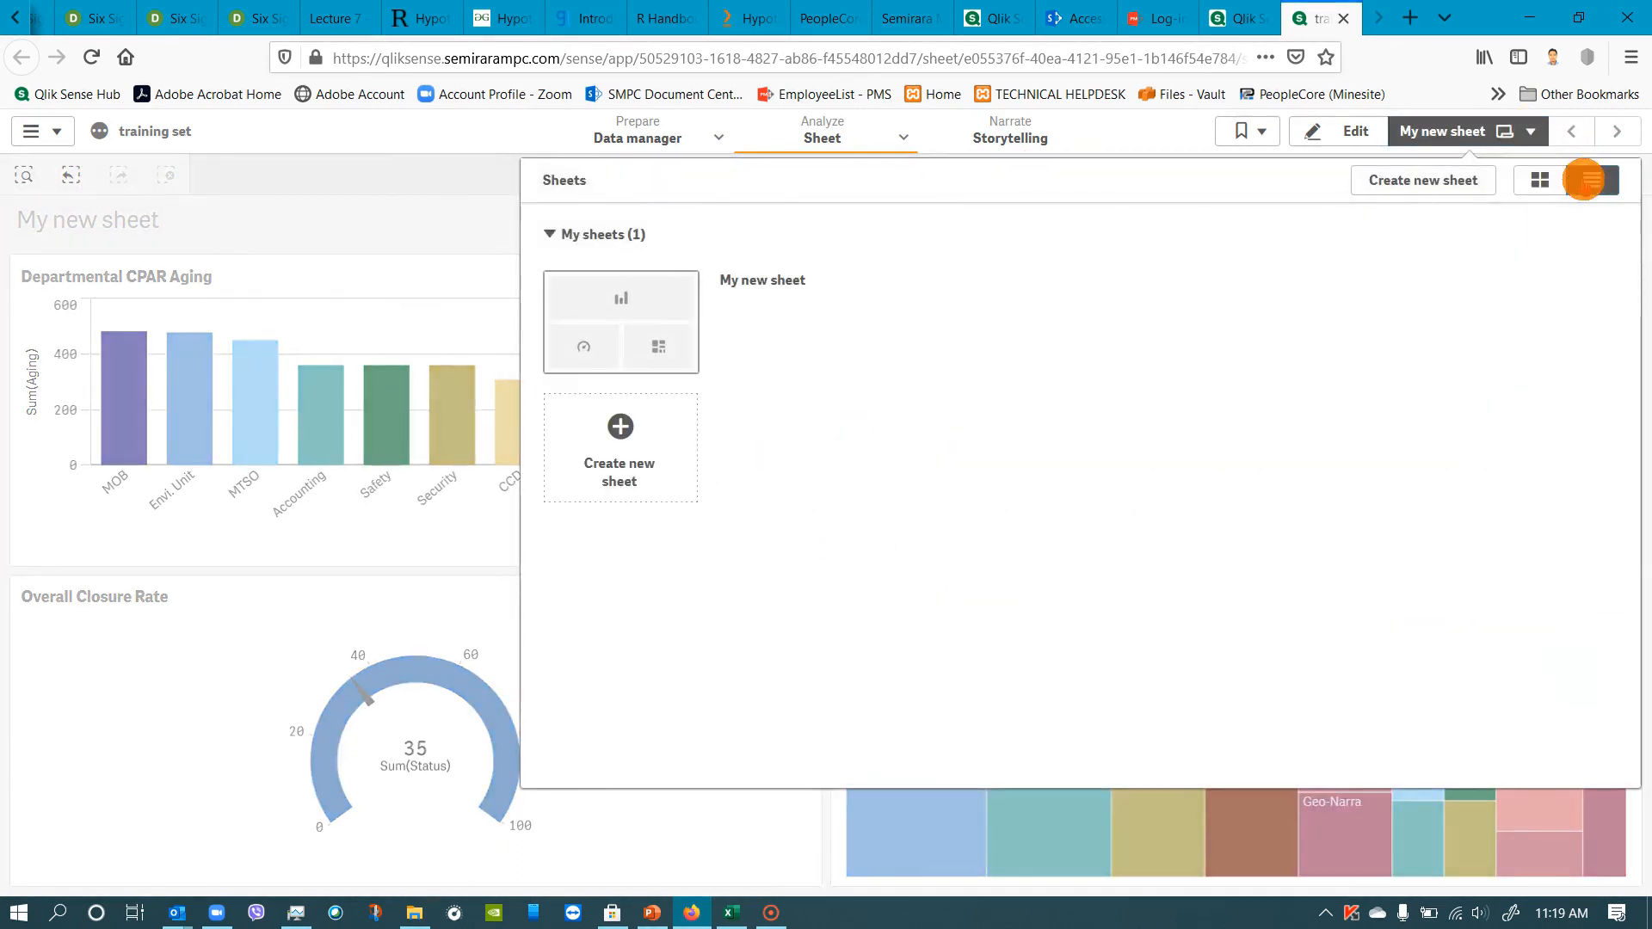
{"action": "left_click", "coordinate": [1546, 179]}
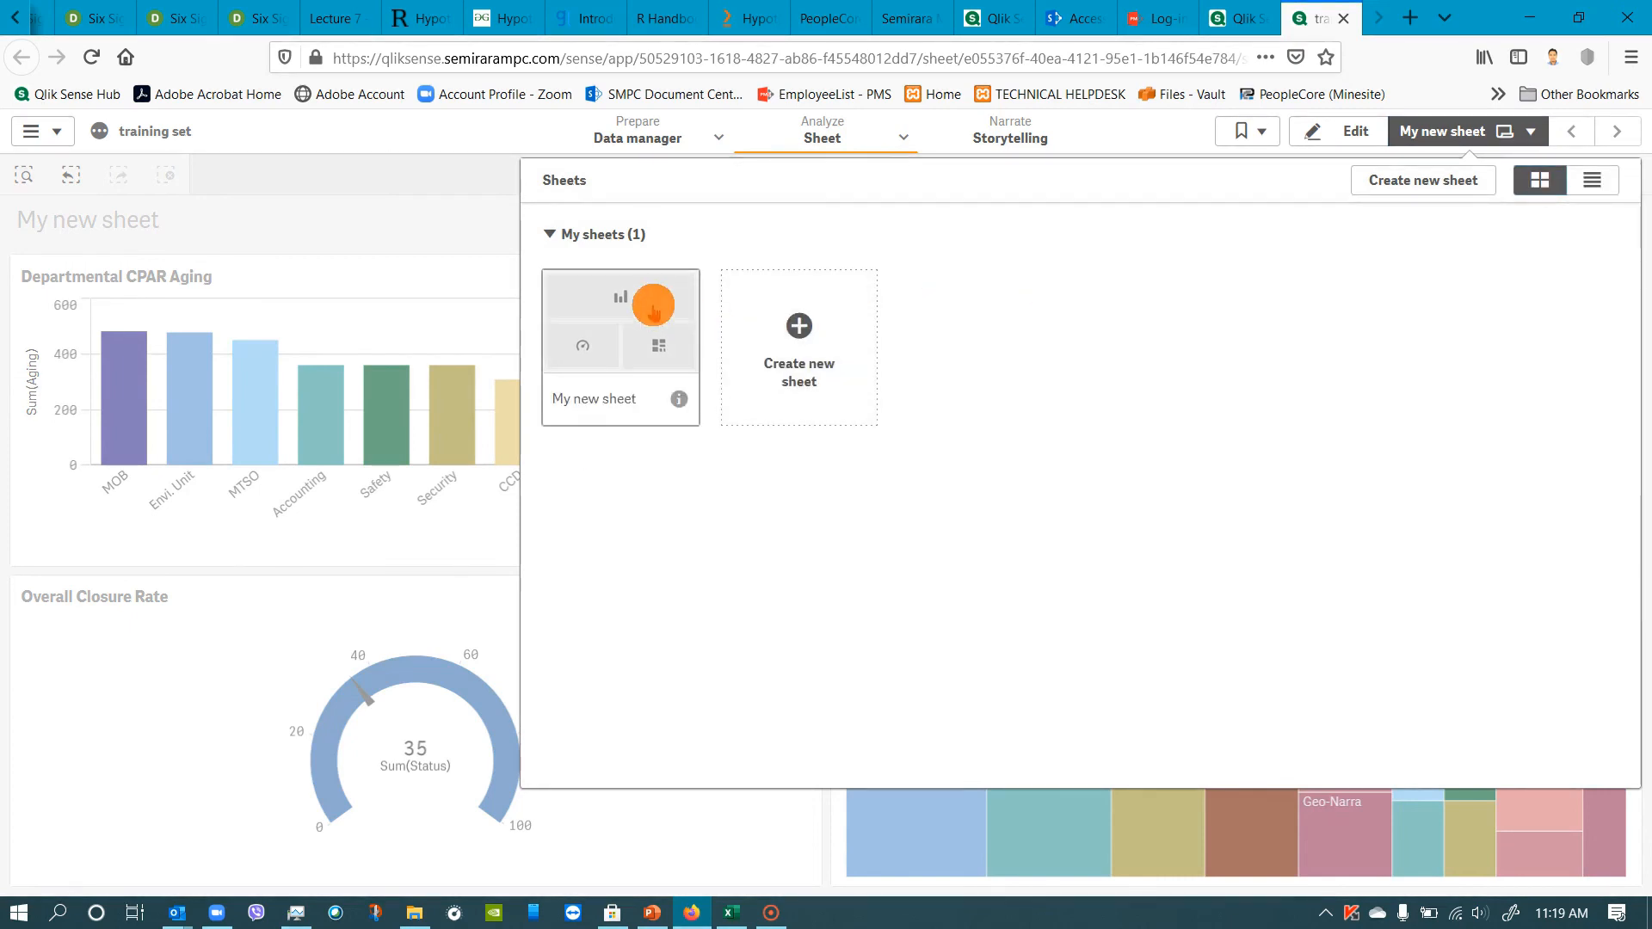
{"action": "left_click", "coordinate": [676, 398]}
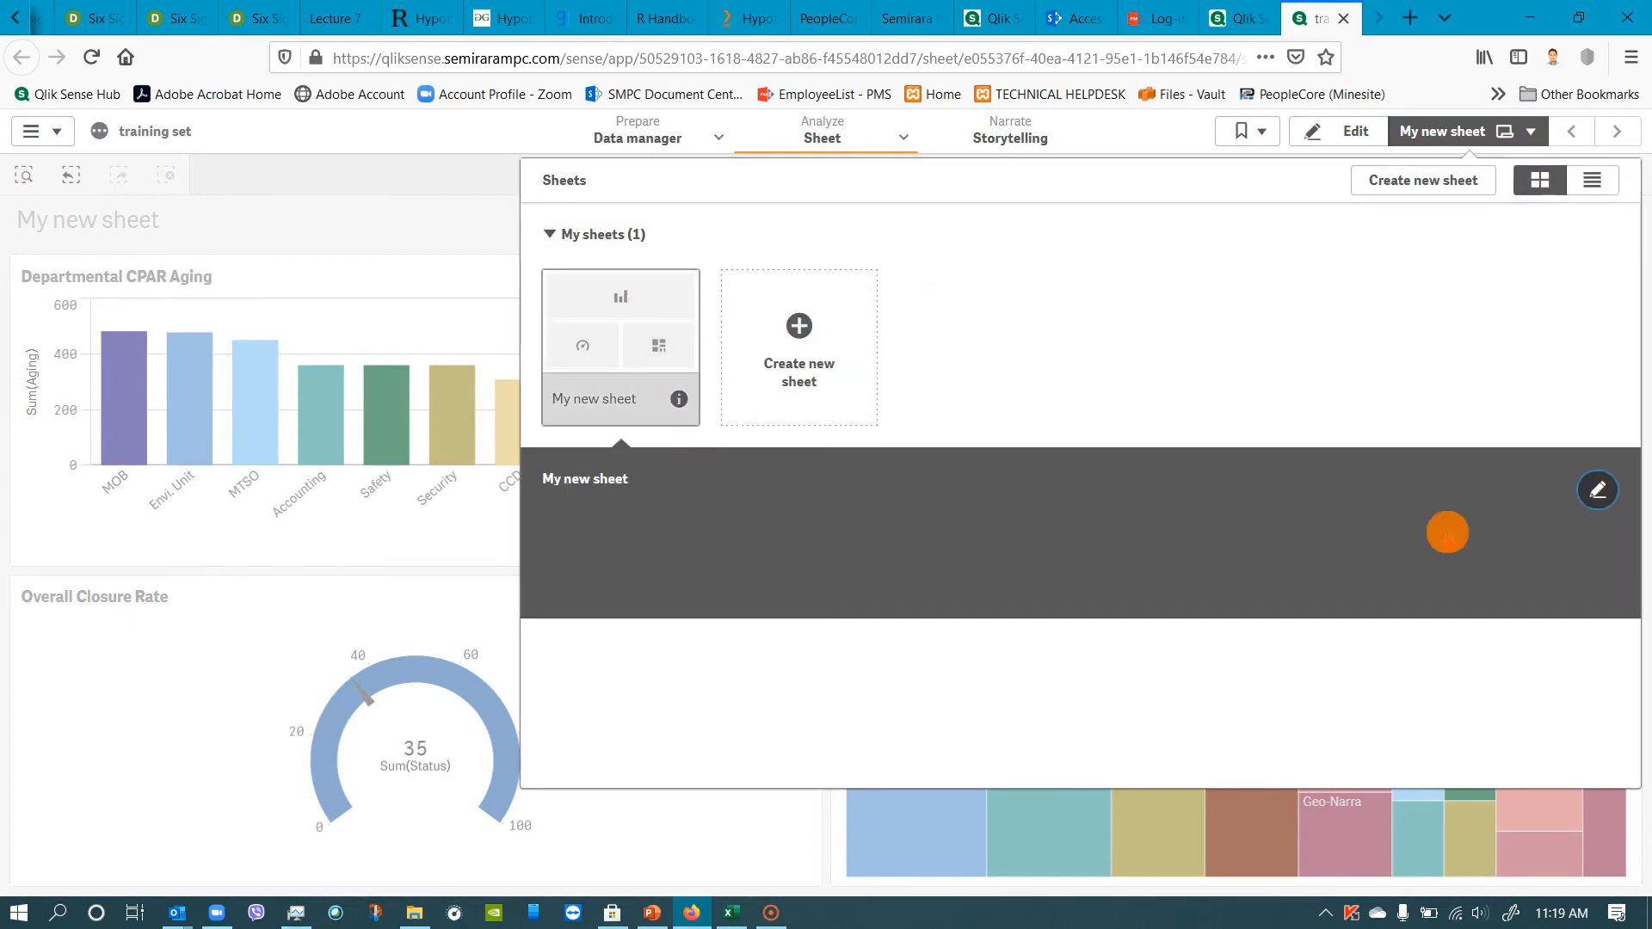
{"action": "left_click", "coordinate": [1591, 488]}
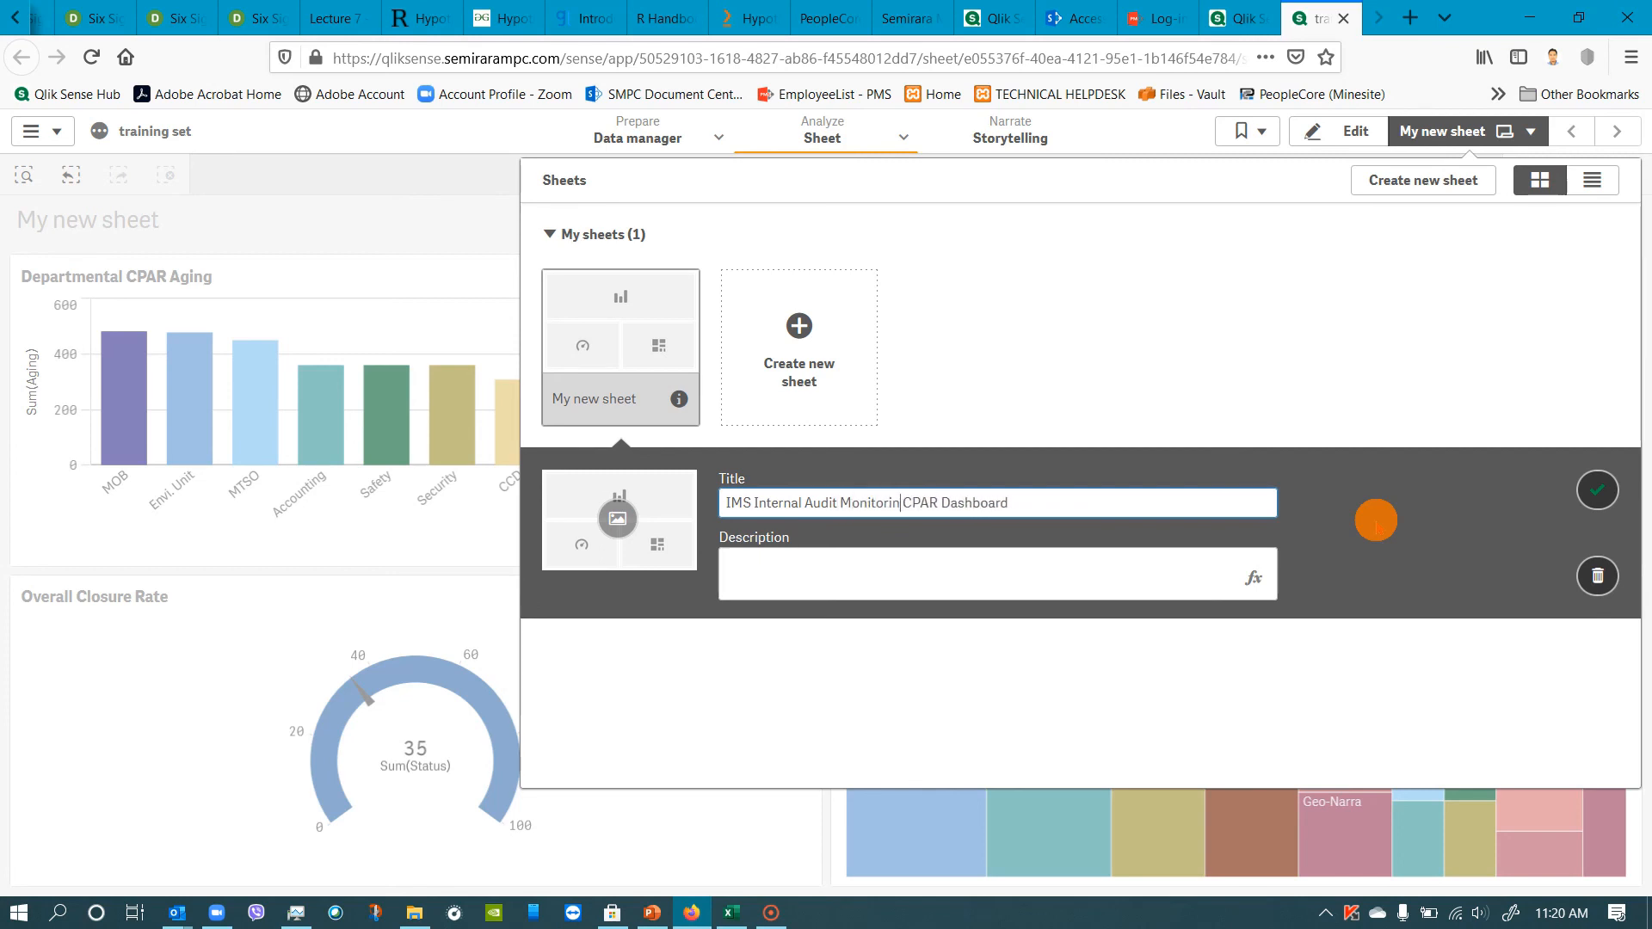
{"action": "left_click", "coordinate": [1597, 489]}
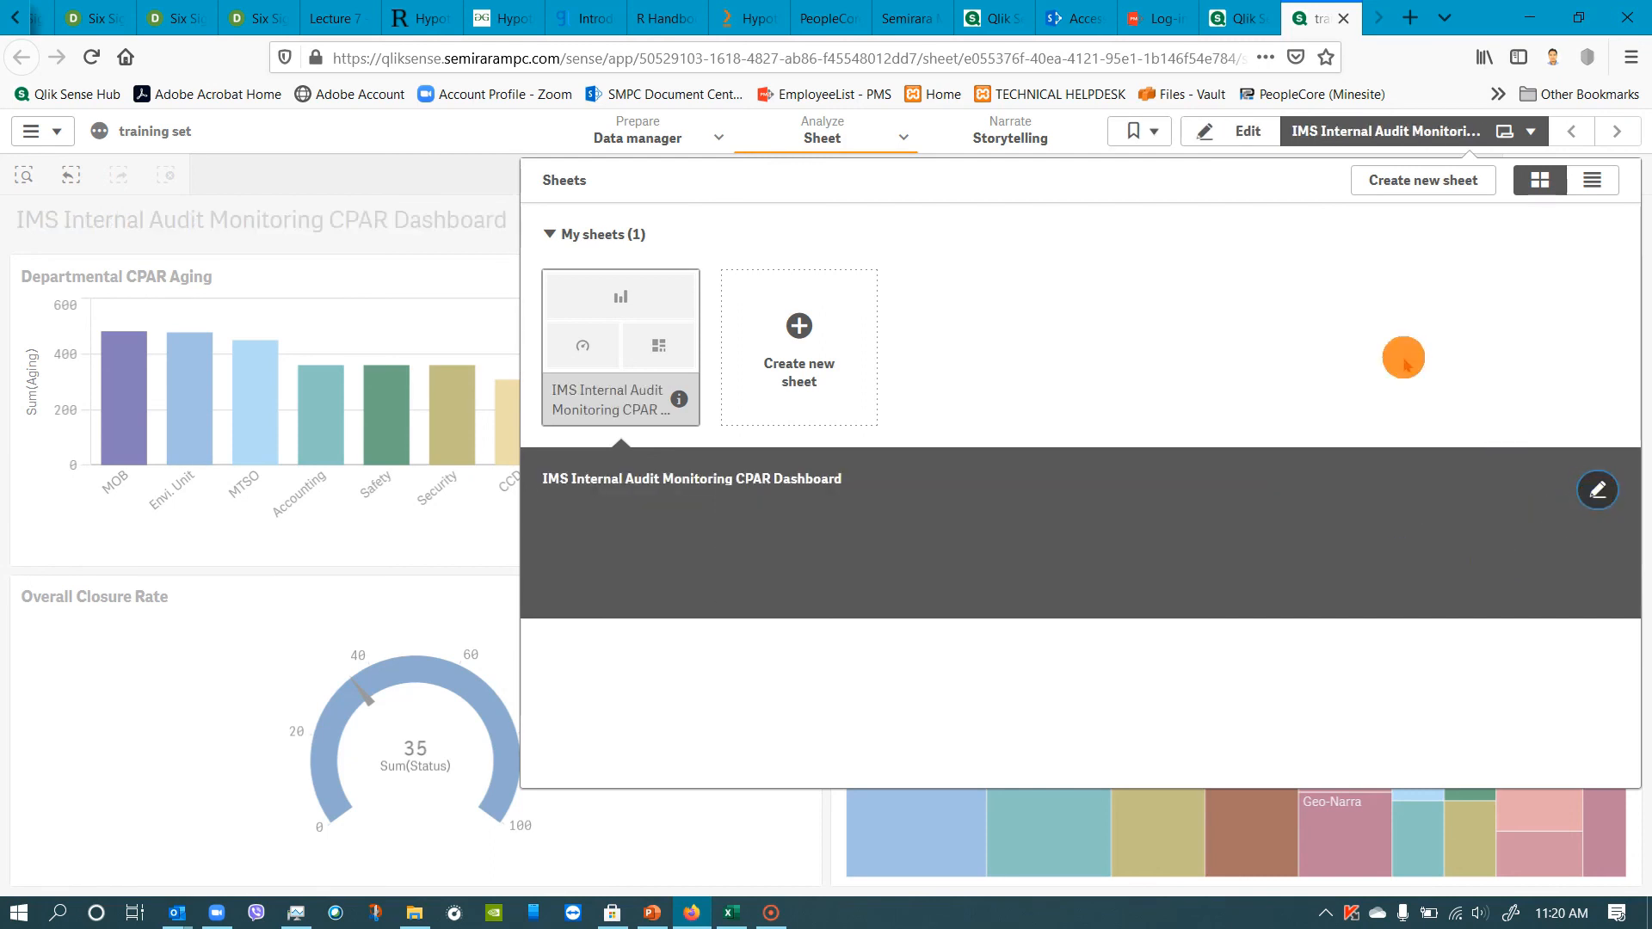
{"action": "left_click", "coordinate": [1376, 352]}
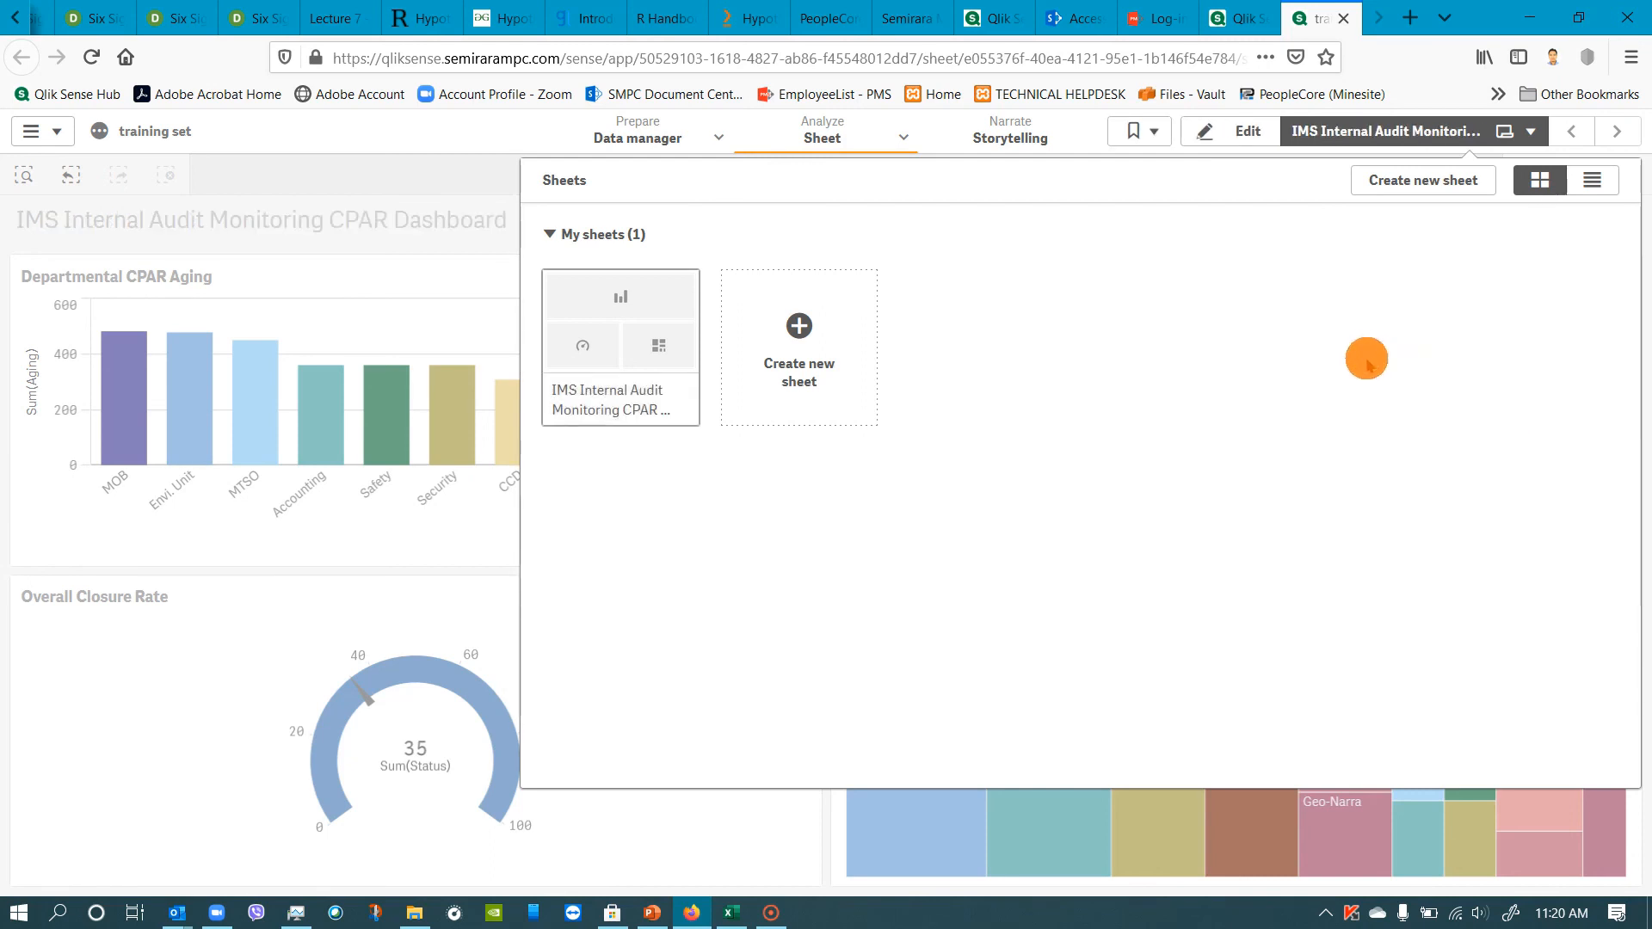
{"action": "left_click", "coordinate": [1466, 131]}
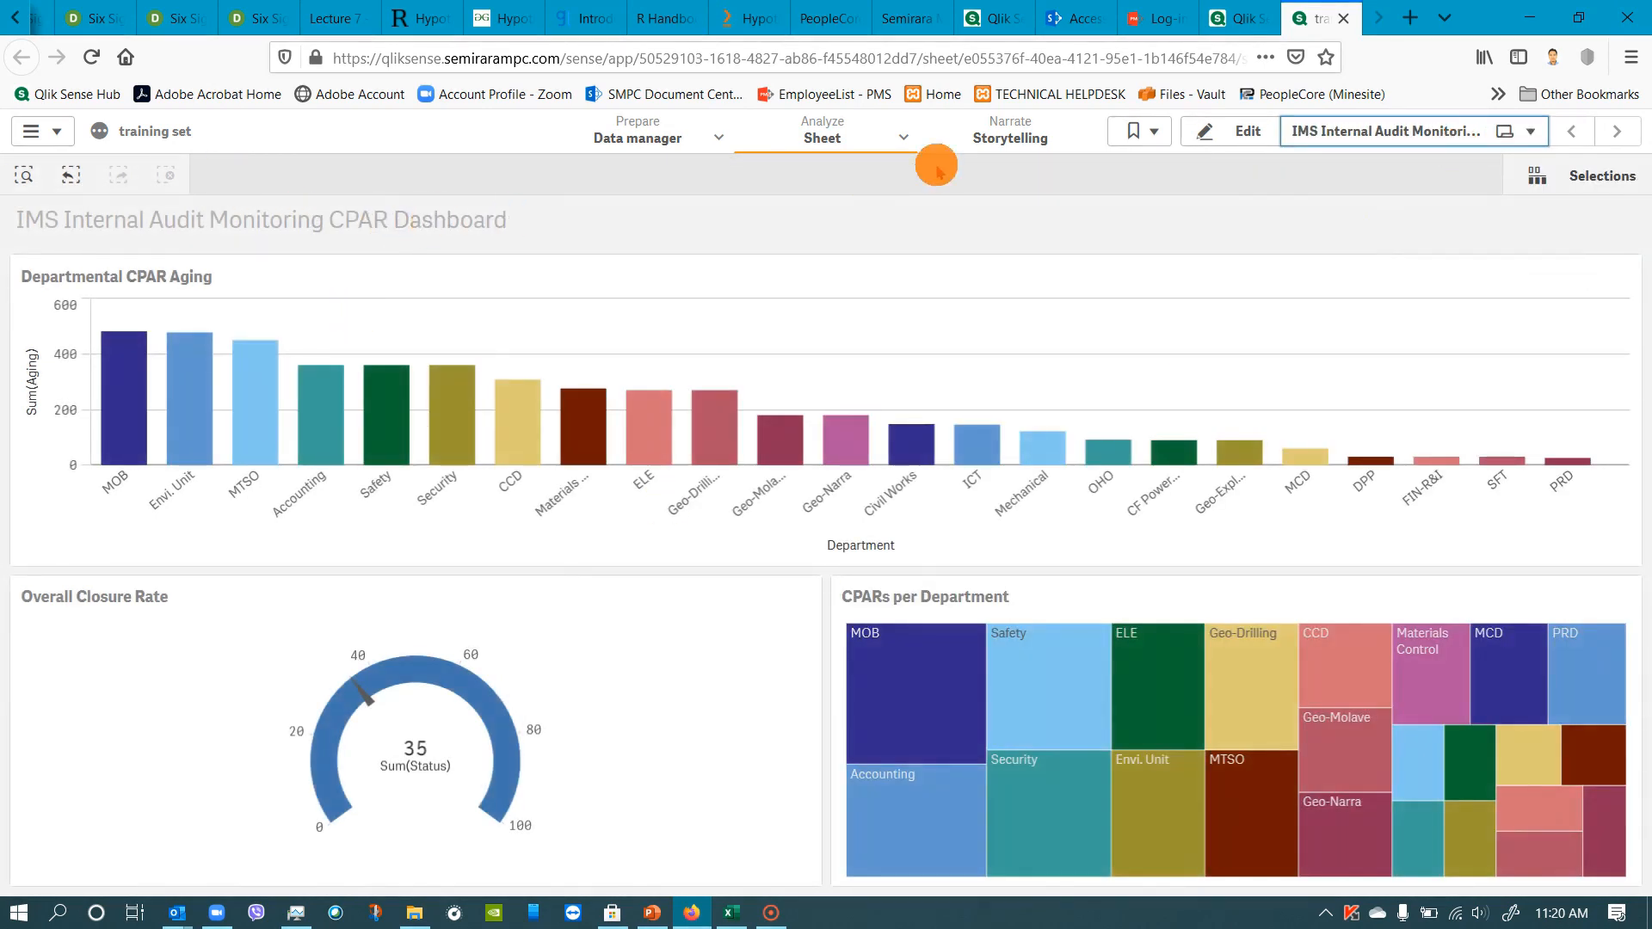
Play the story to check the live sheet's new title and exit the presentation.
{"action": "left_click", "coordinate": [1001, 135]}
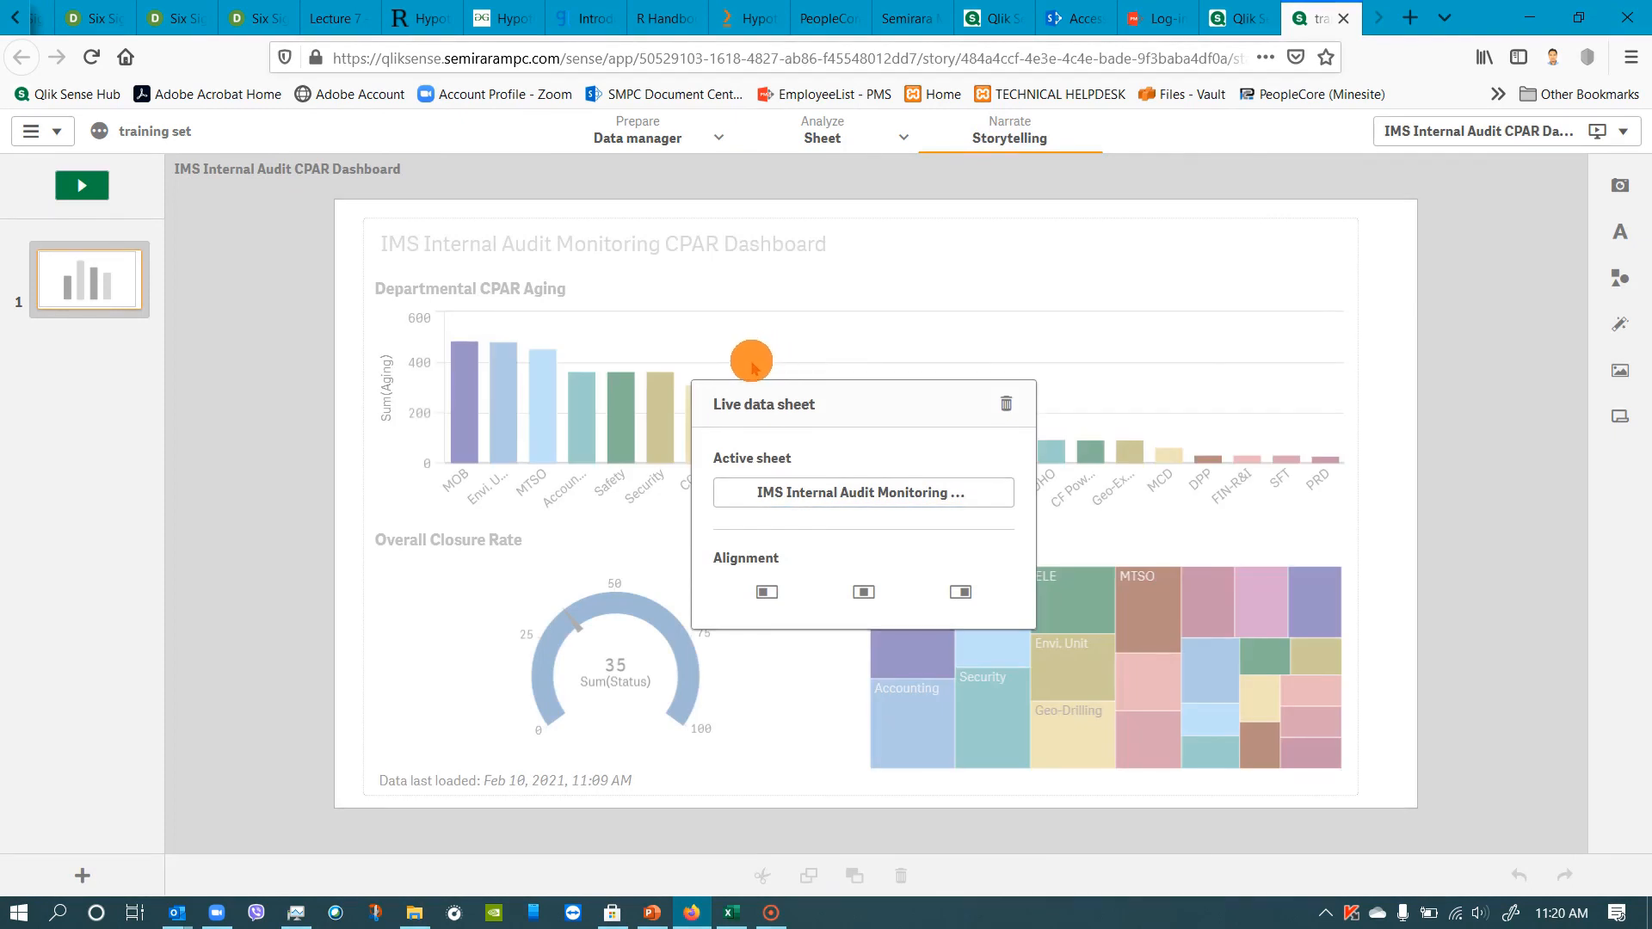
{"action": "left_click", "coordinate": [78, 189]}
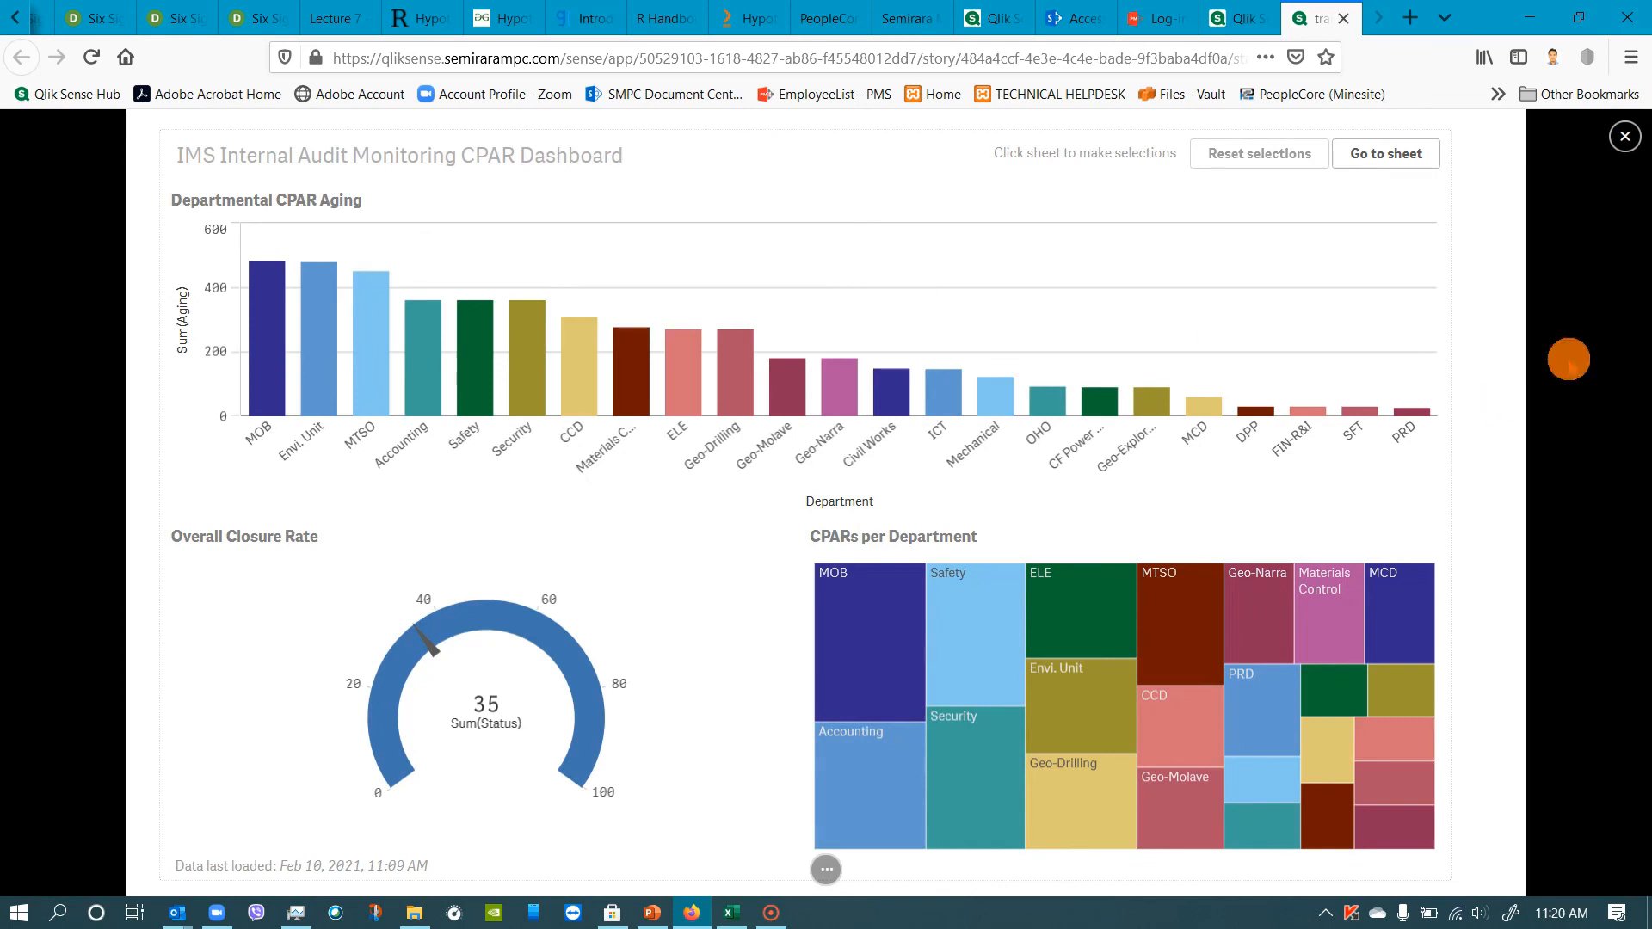
{"action": "left_click", "coordinate": [1625, 137]}
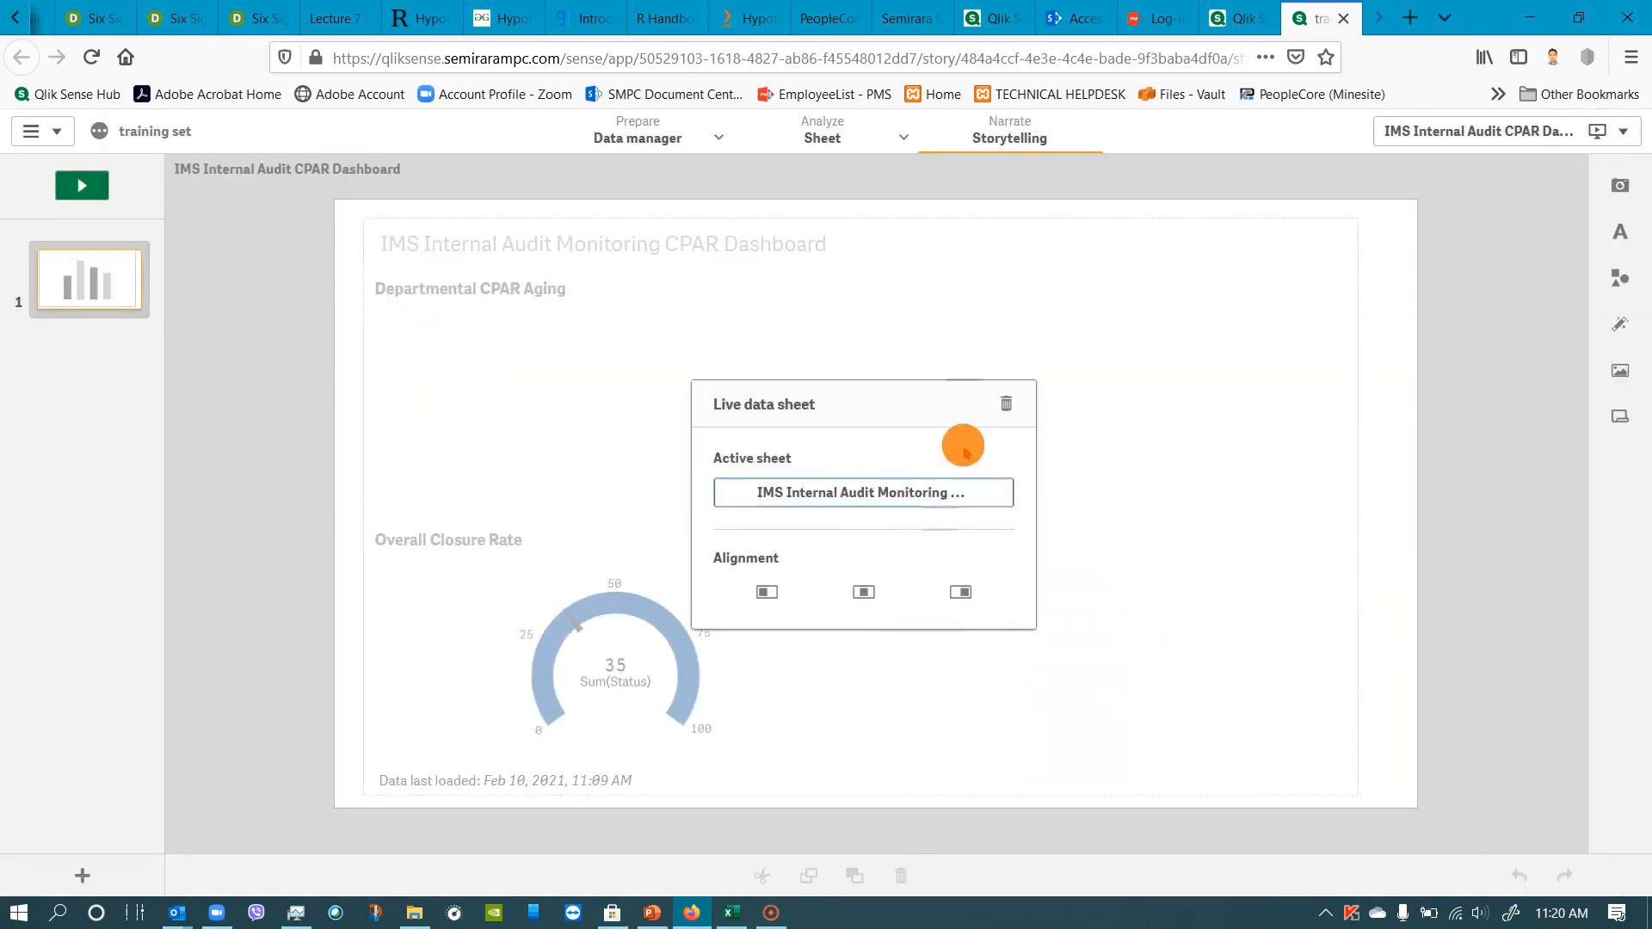
Review the ways to add data to the app from the data manager, including file upload and shared file locations.
{"action": "left_click", "coordinate": [671, 138]}
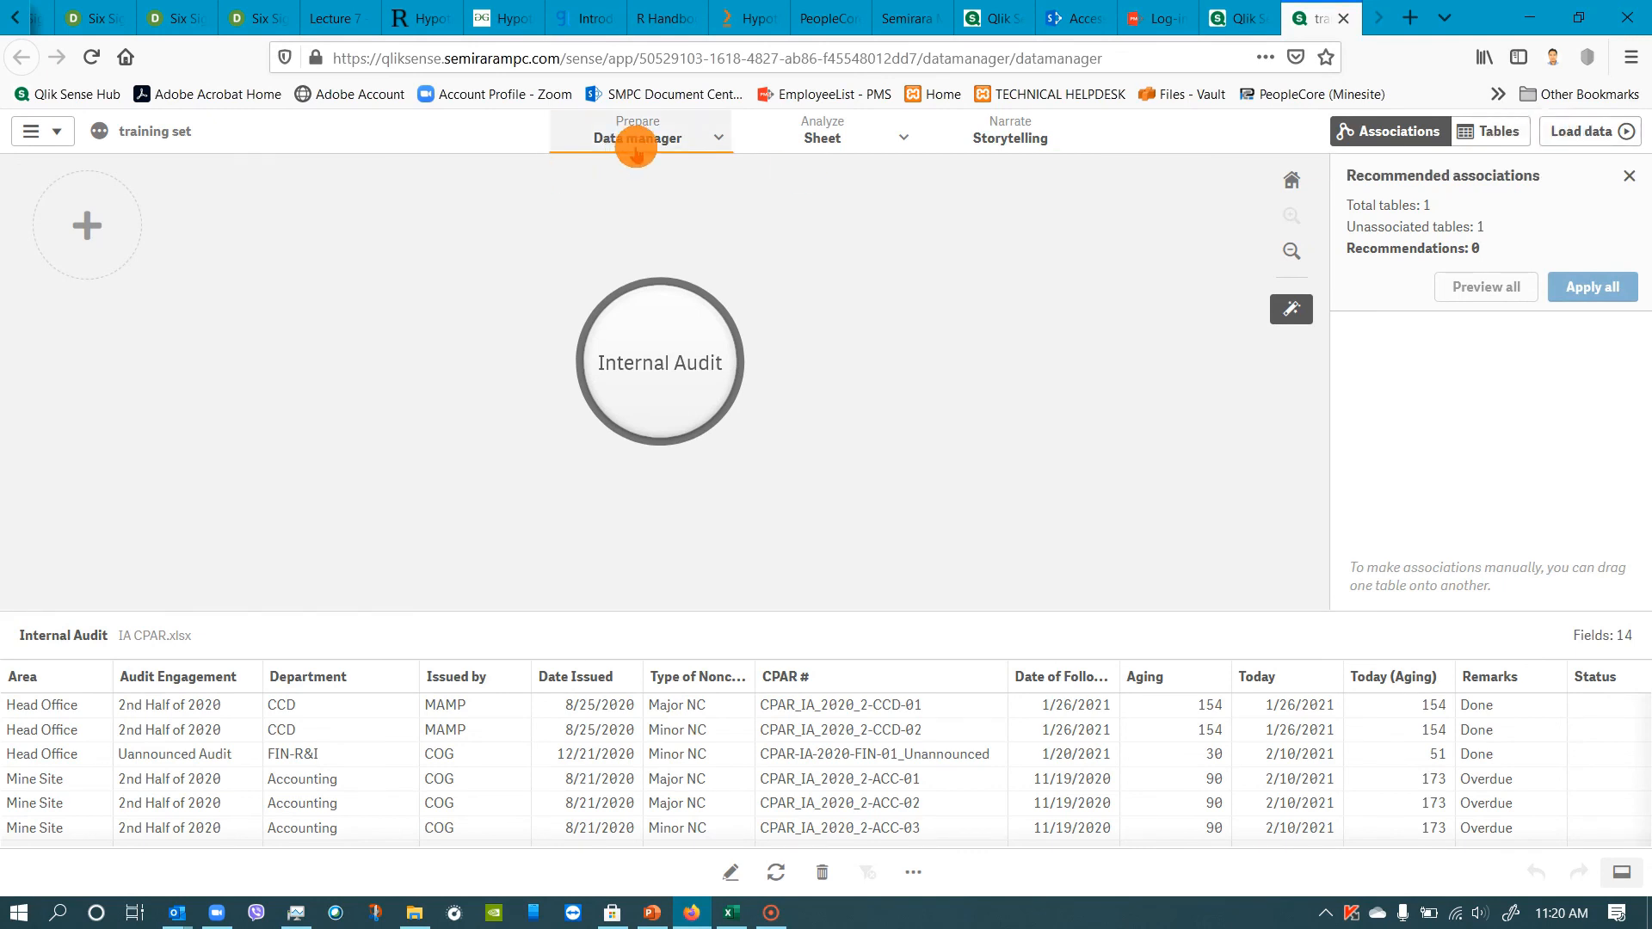
{"action": "left_click", "coordinate": [96, 232]}
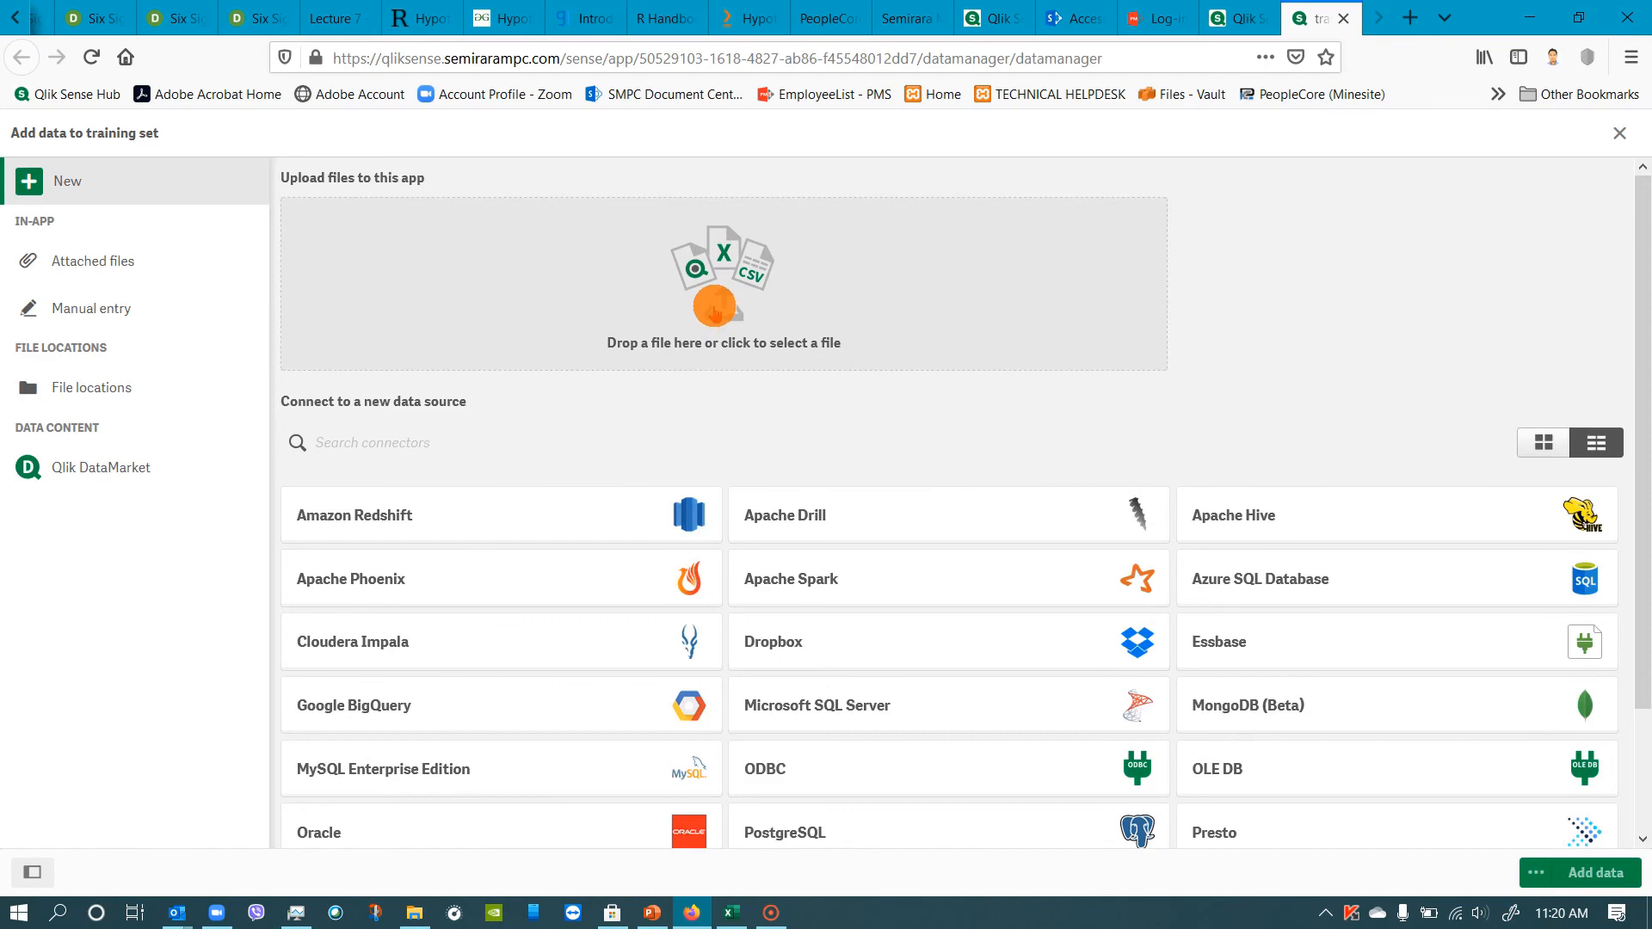
{"action": "left_click", "coordinate": [715, 307]}
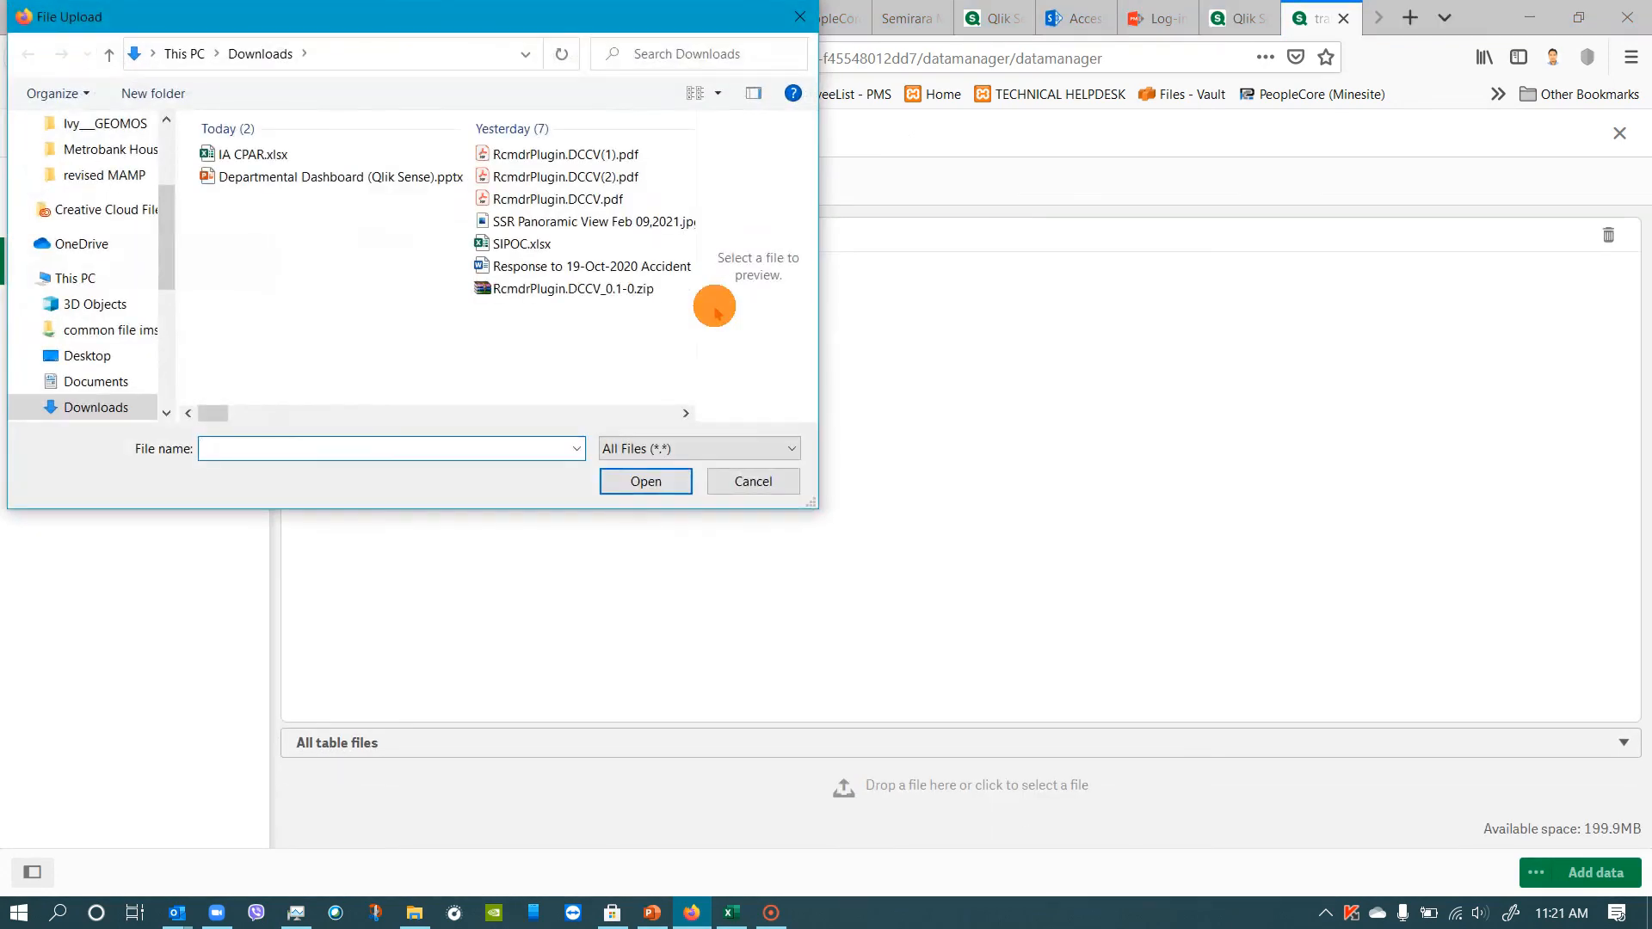
{"action": "left_click", "coordinate": [751, 481]}
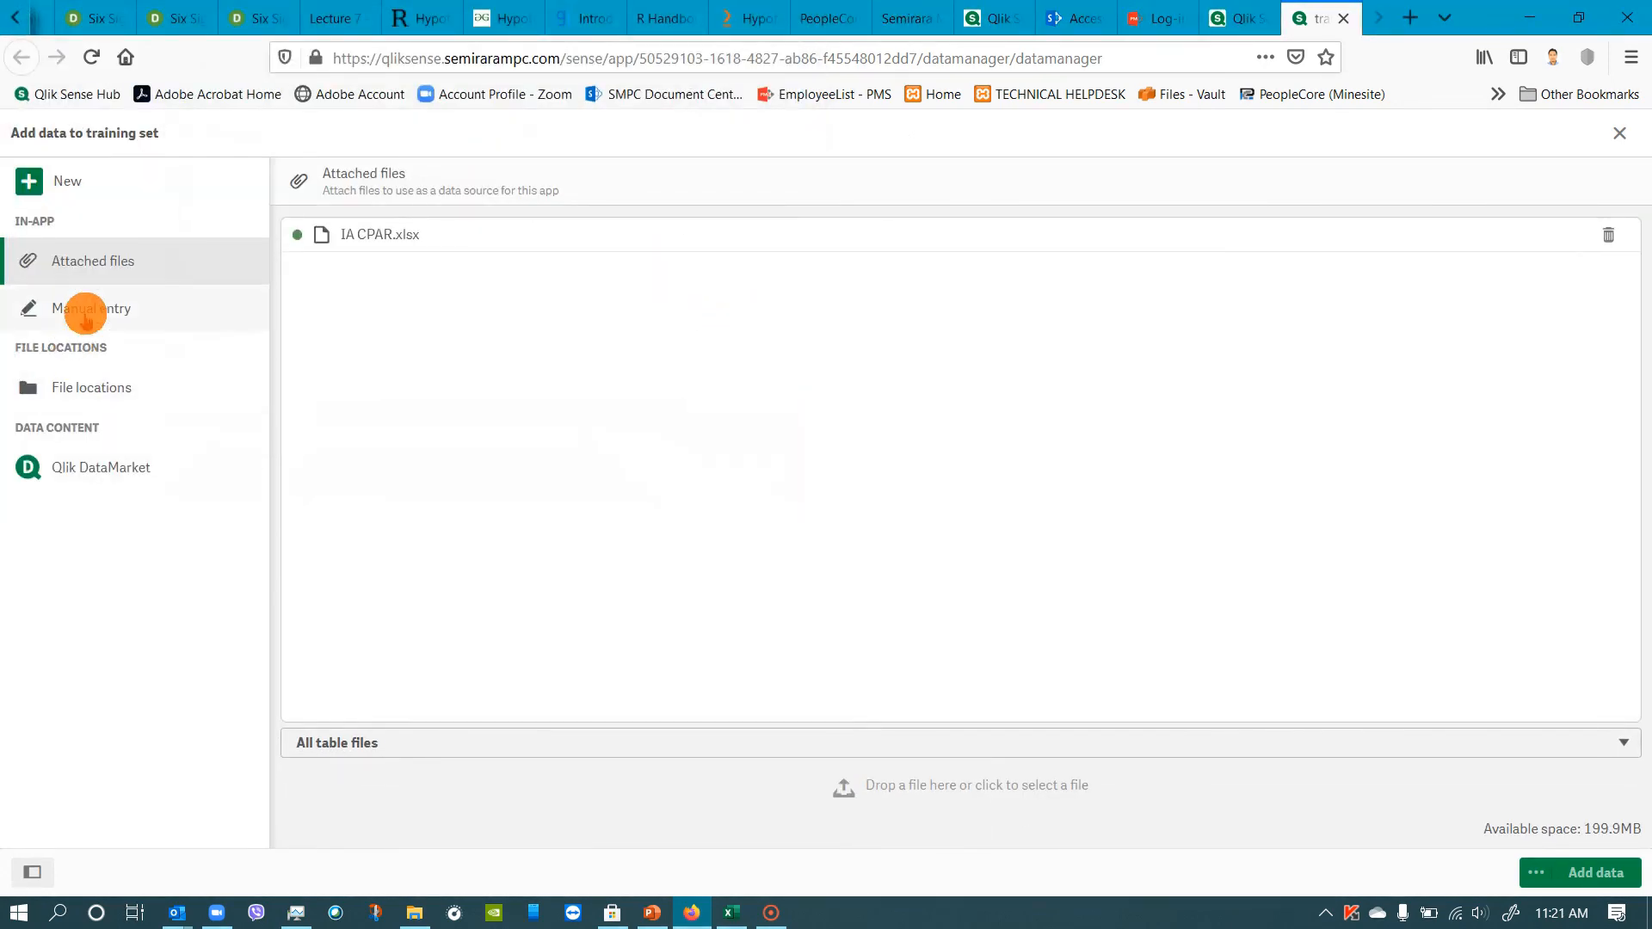
{"action": "left_click", "coordinate": [101, 382]}
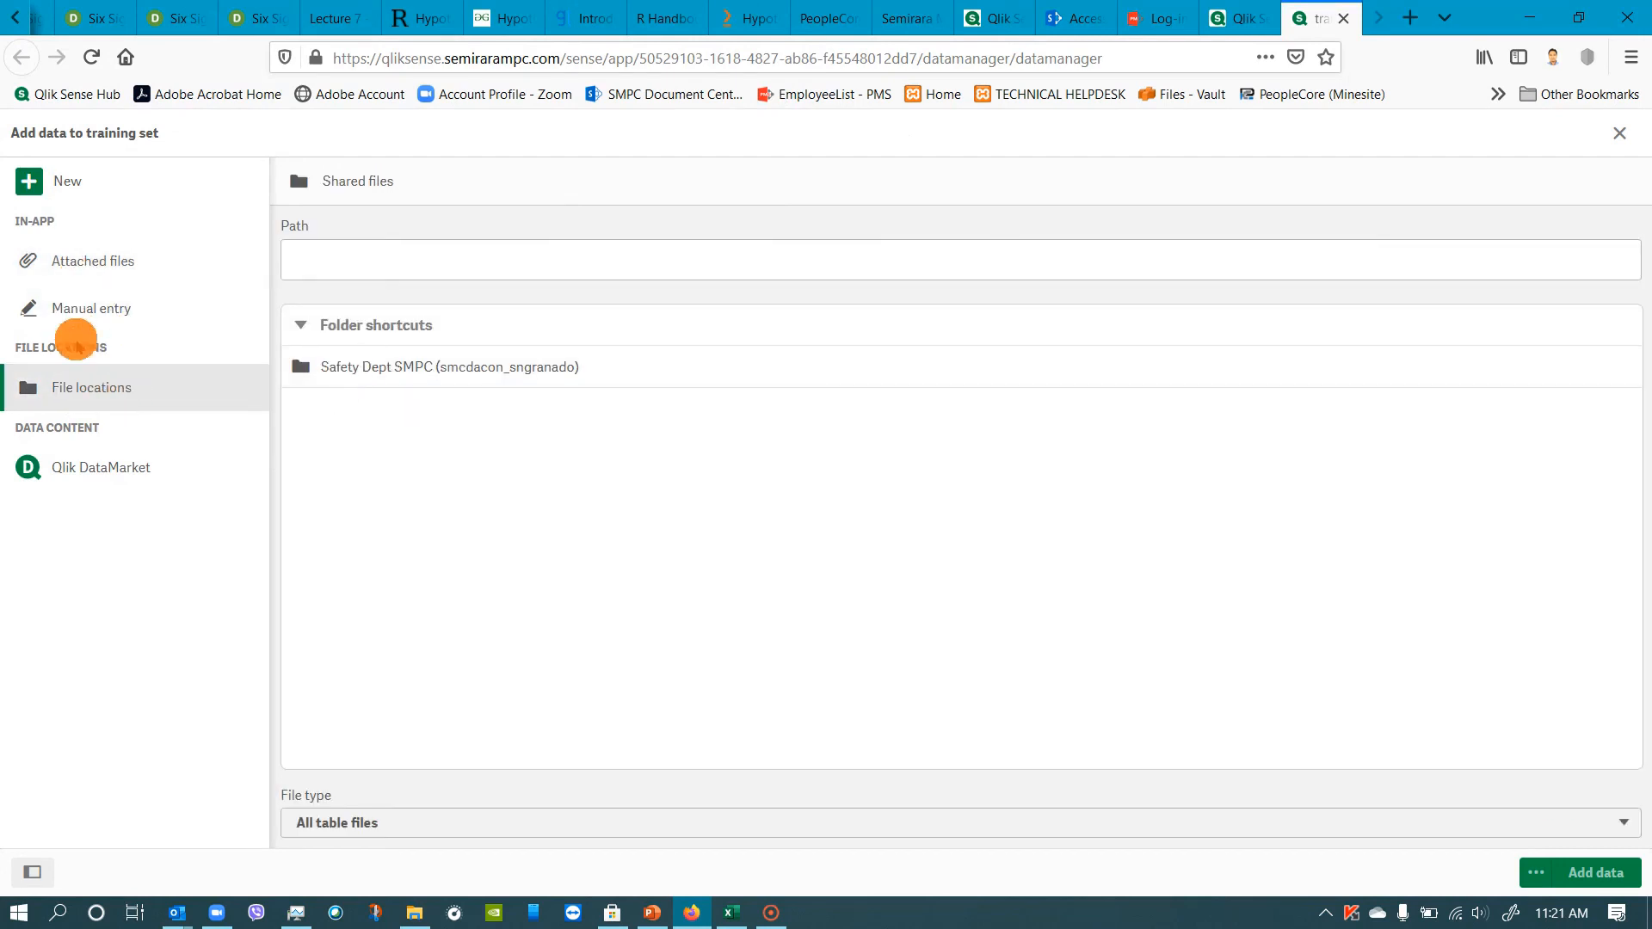
Add only the OTP&KPI table from the attached IA CPAR.xlsx file, leaving the Internal Audit table deselected.
{"action": "left_click", "coordinate": [91, 264]}
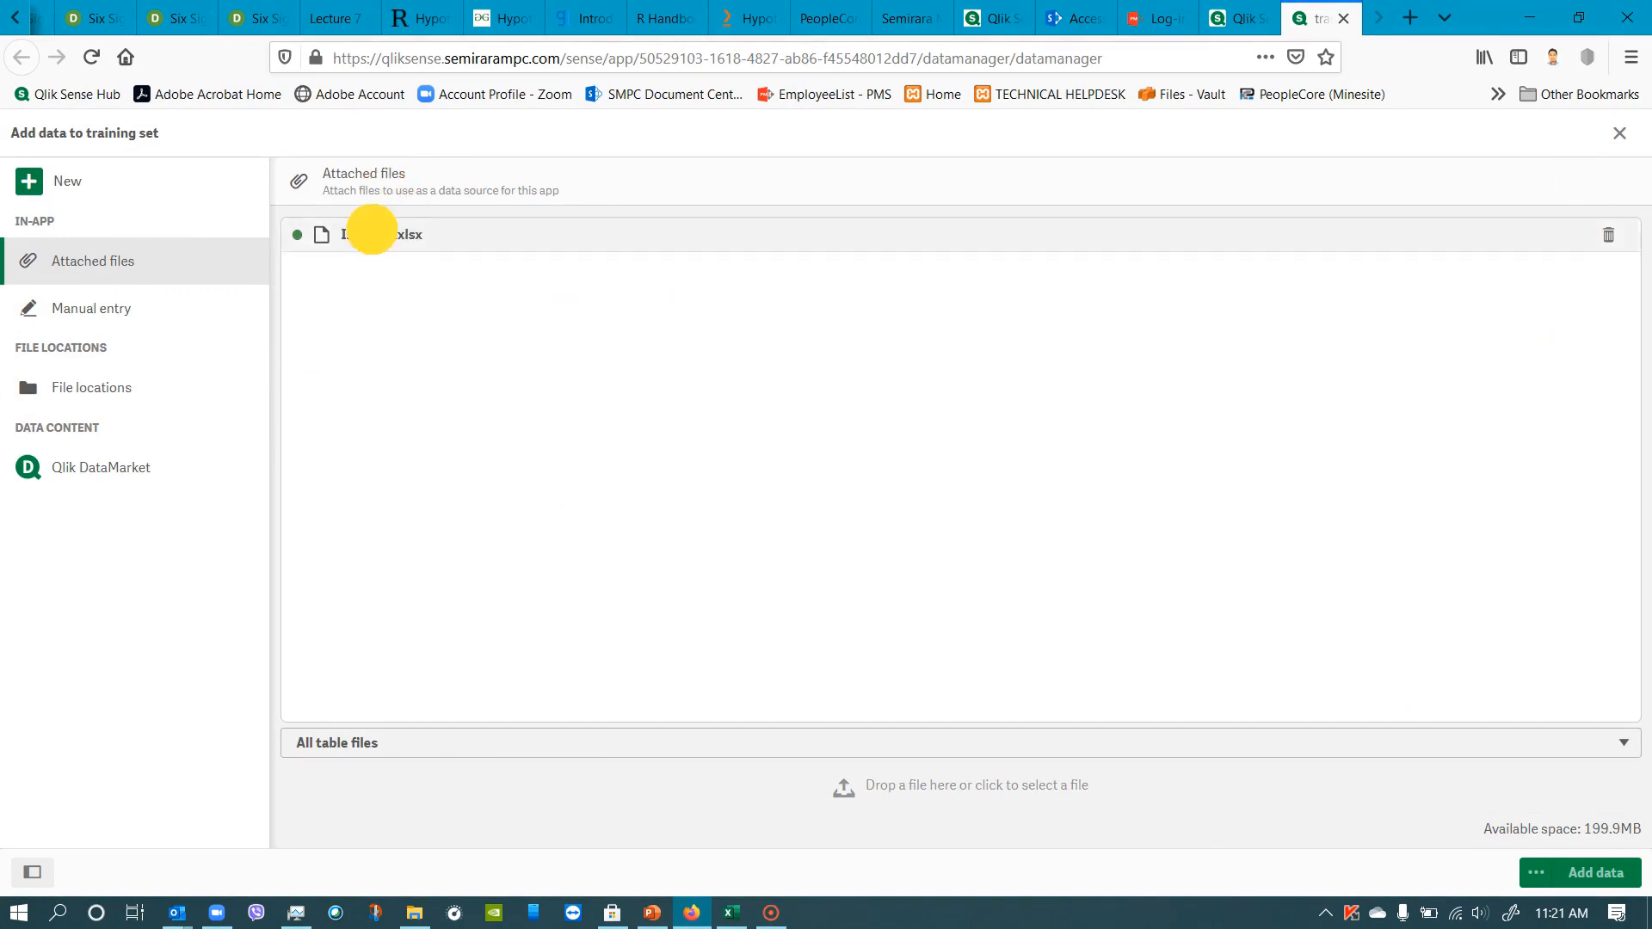
{"action": "left_click", "coordinate": [370, 234]}
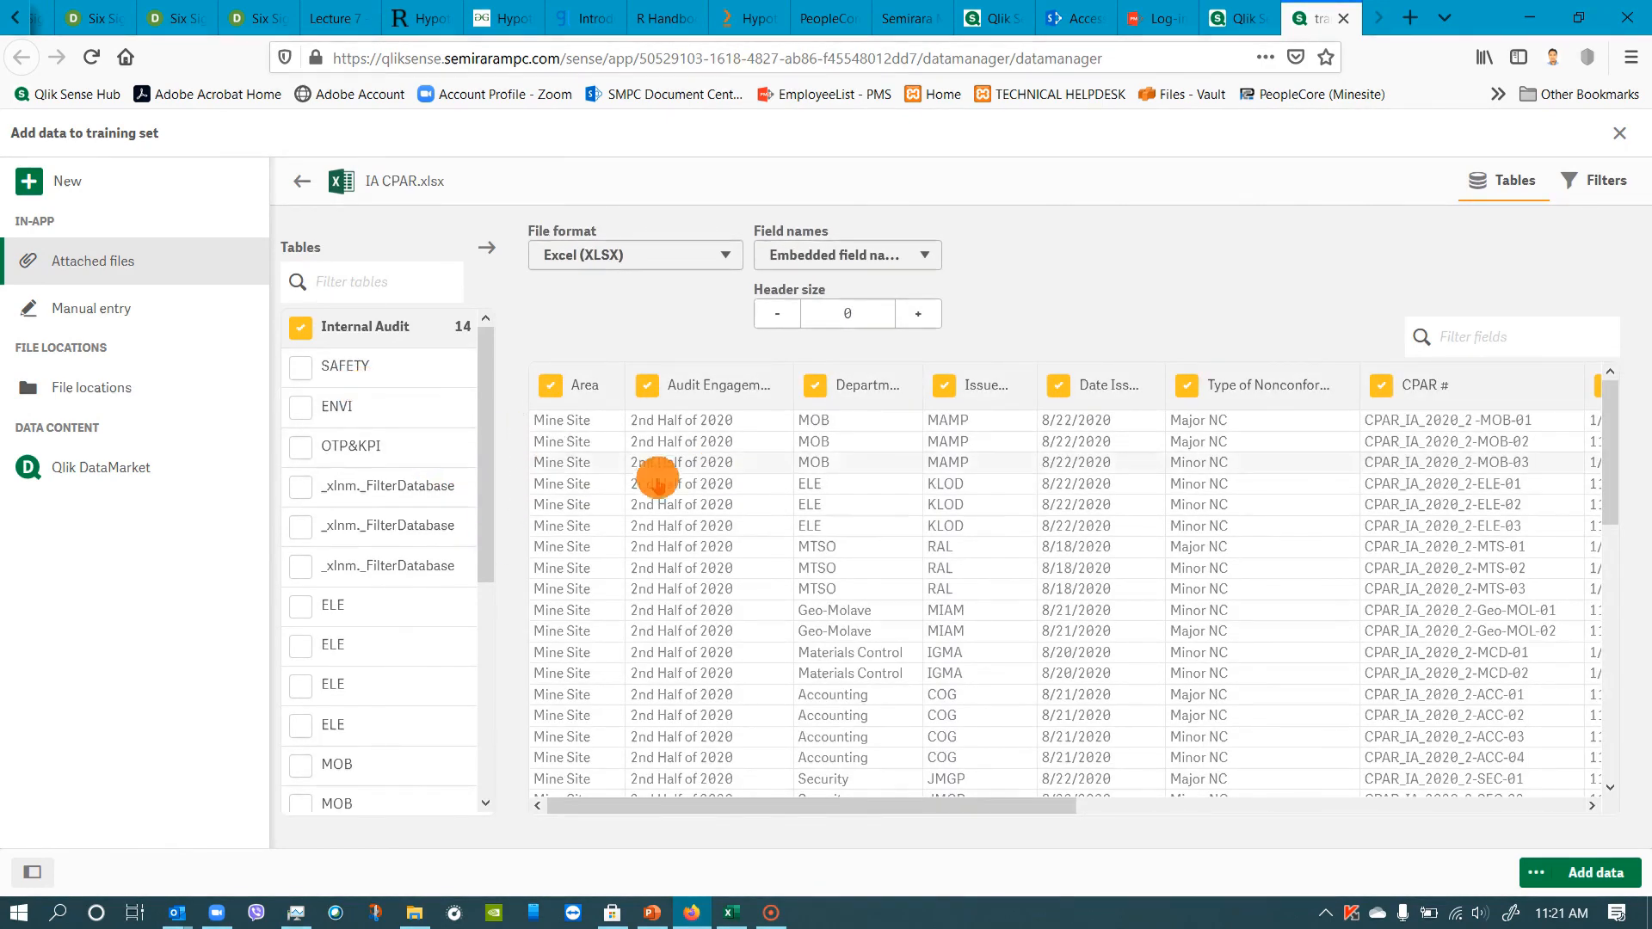
{"action": "left_click", "coordinate": [301, 326]}
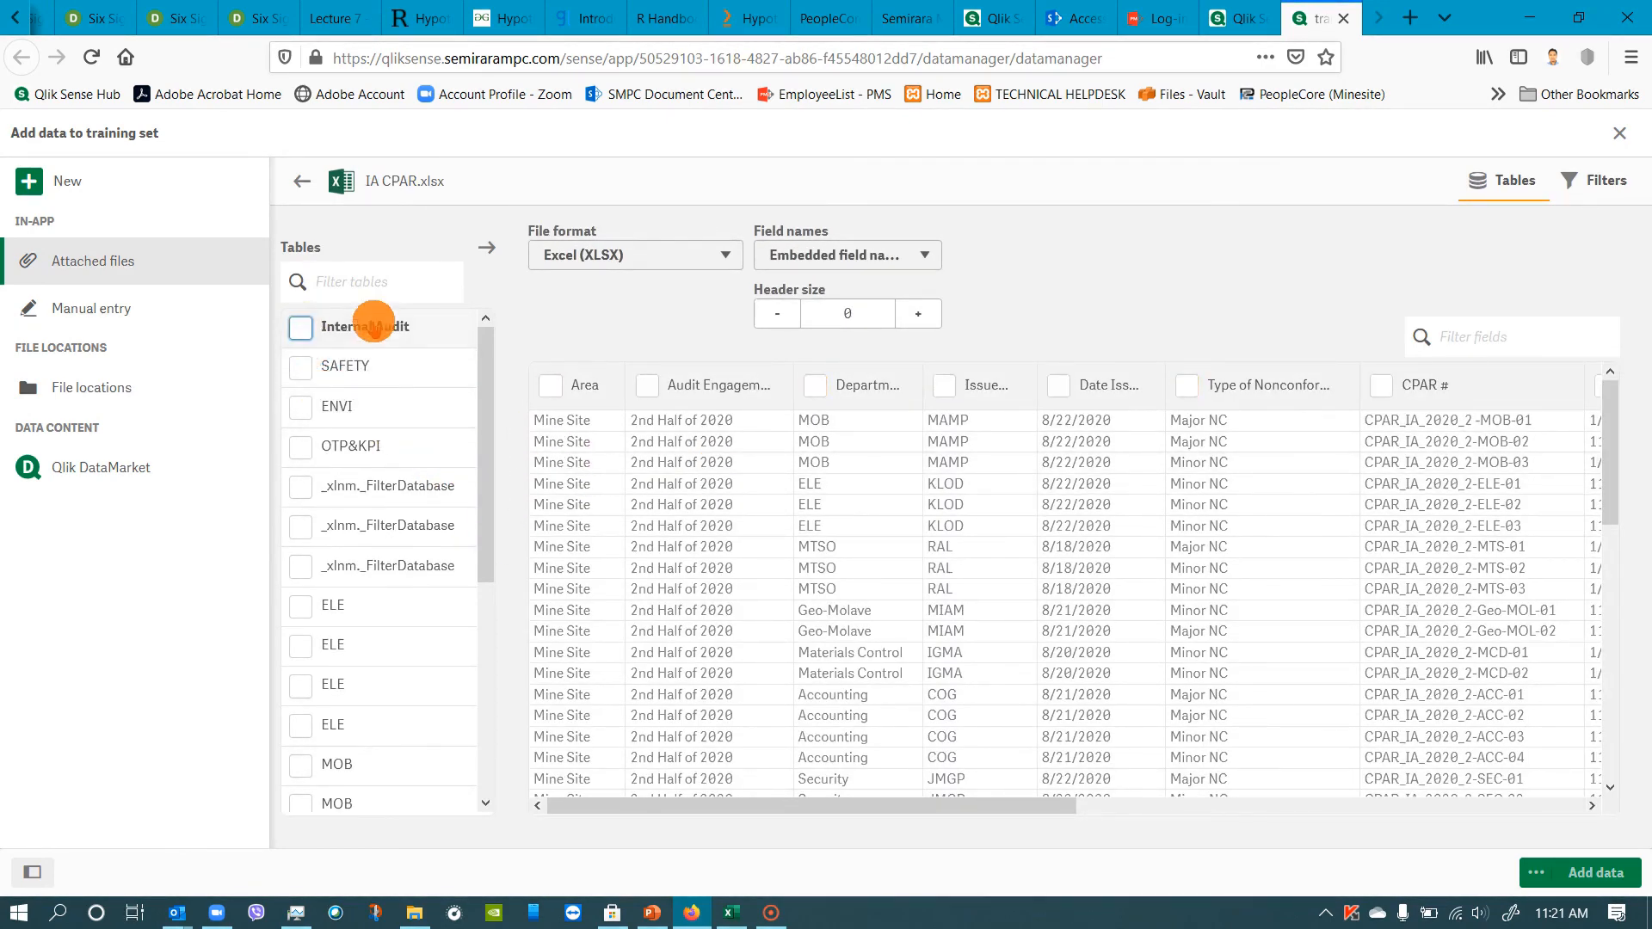
{"action": "left_click", "coordinate": [292, 366]}
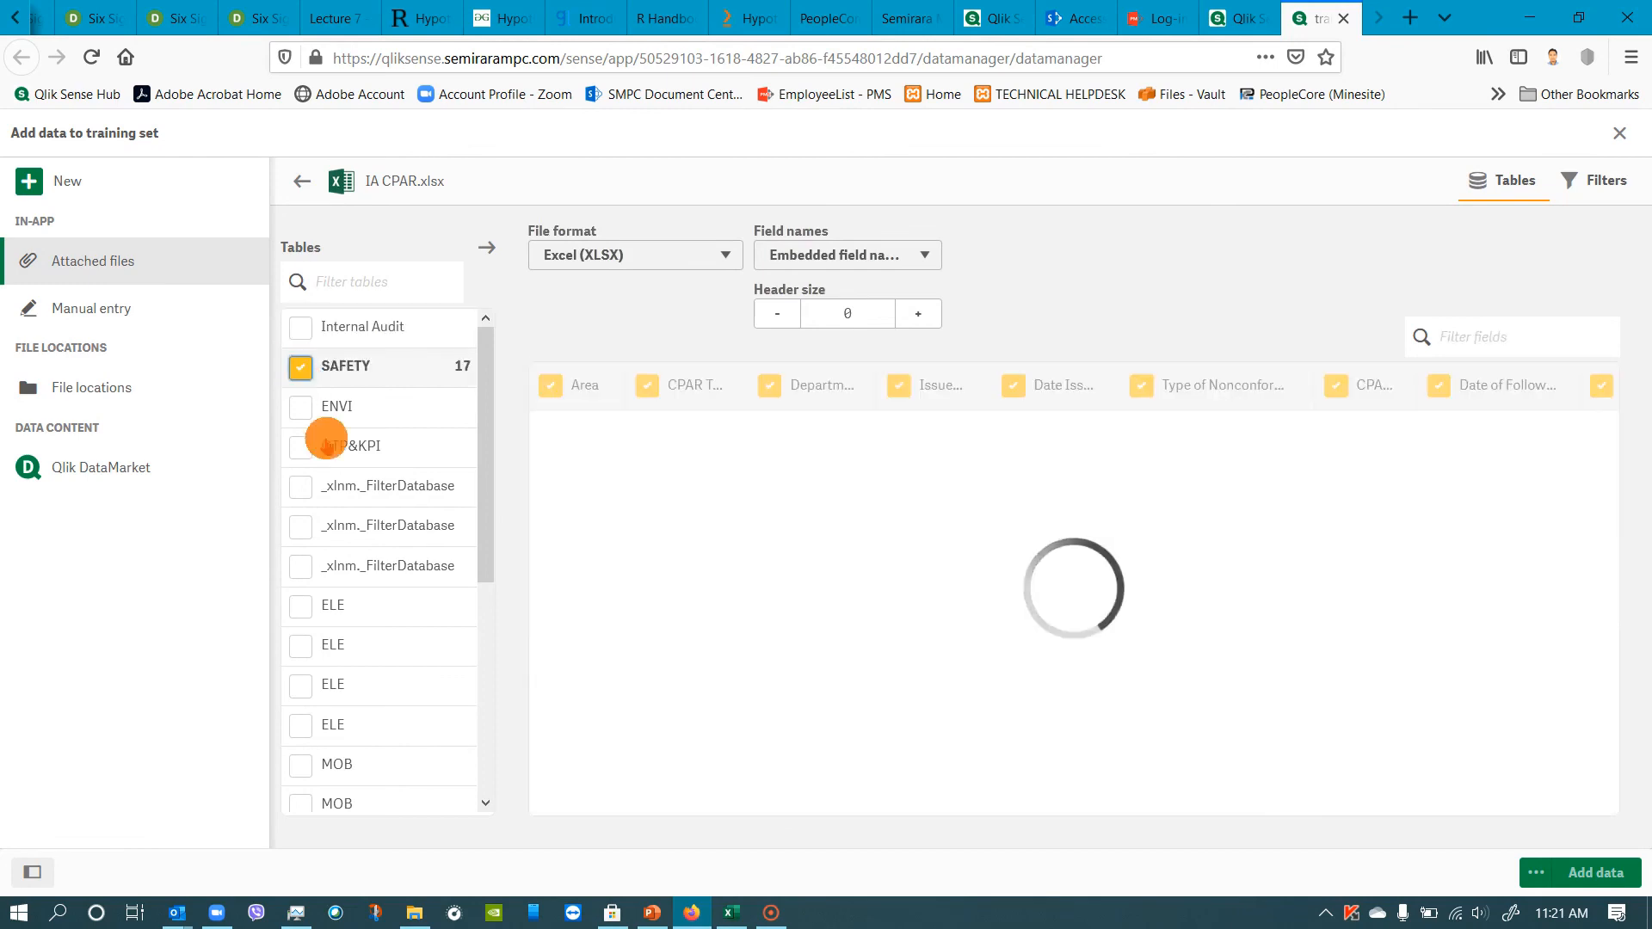
{"action": "left_click", "coordinate": [301, 445]}
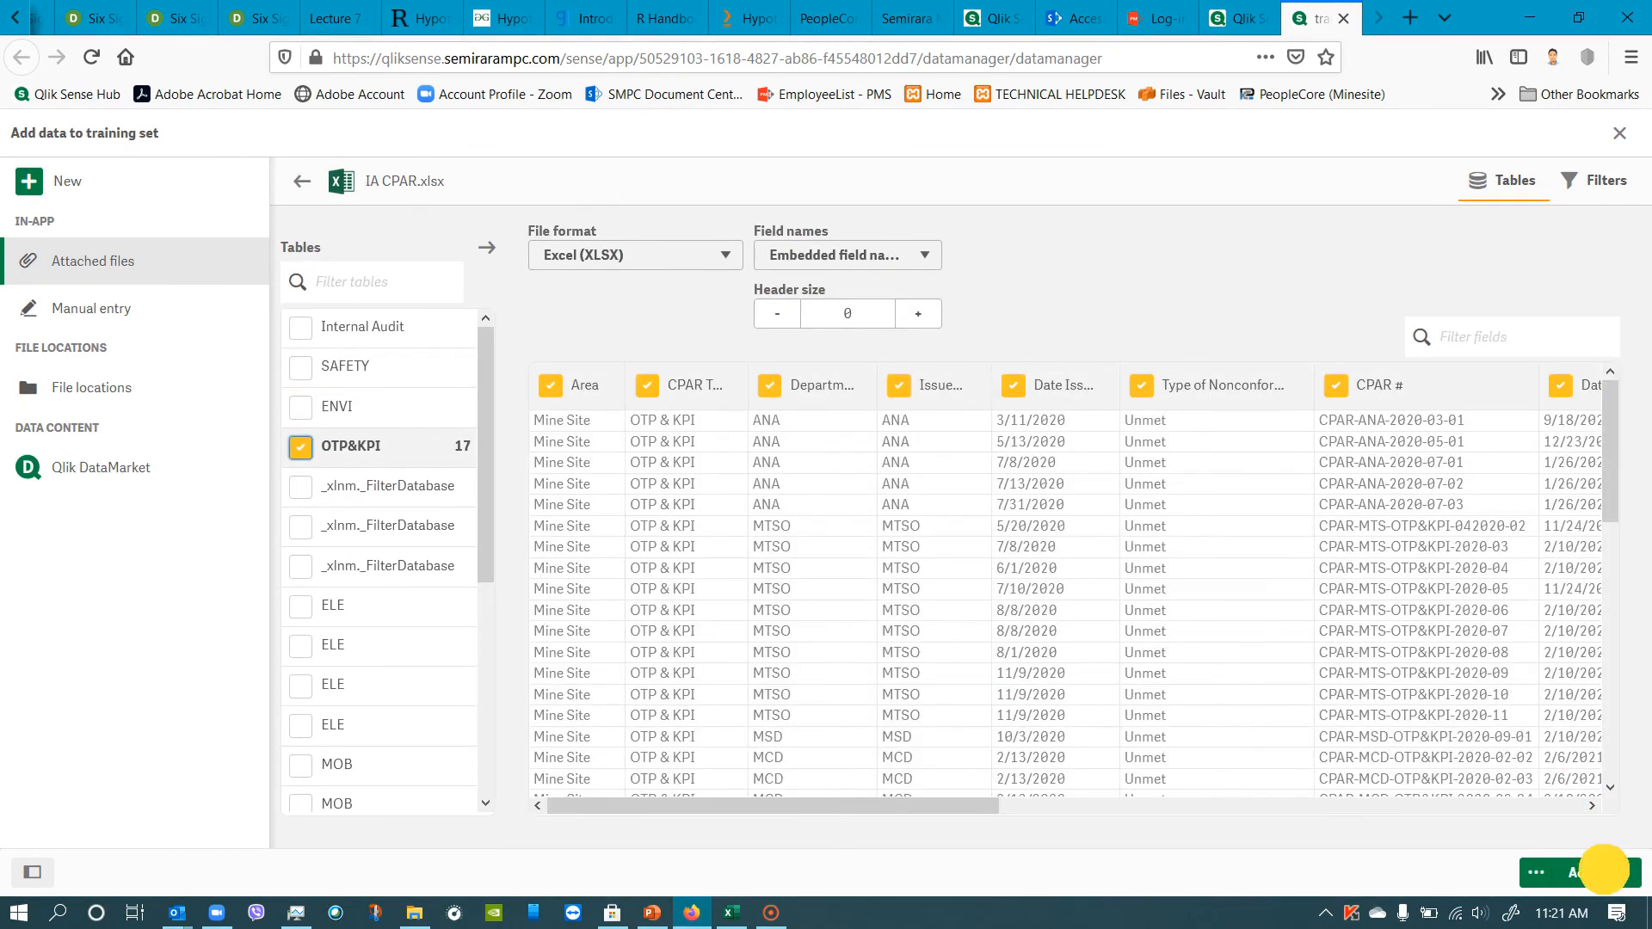
{"action": "left_click", "coordinate": [1603, 871]}
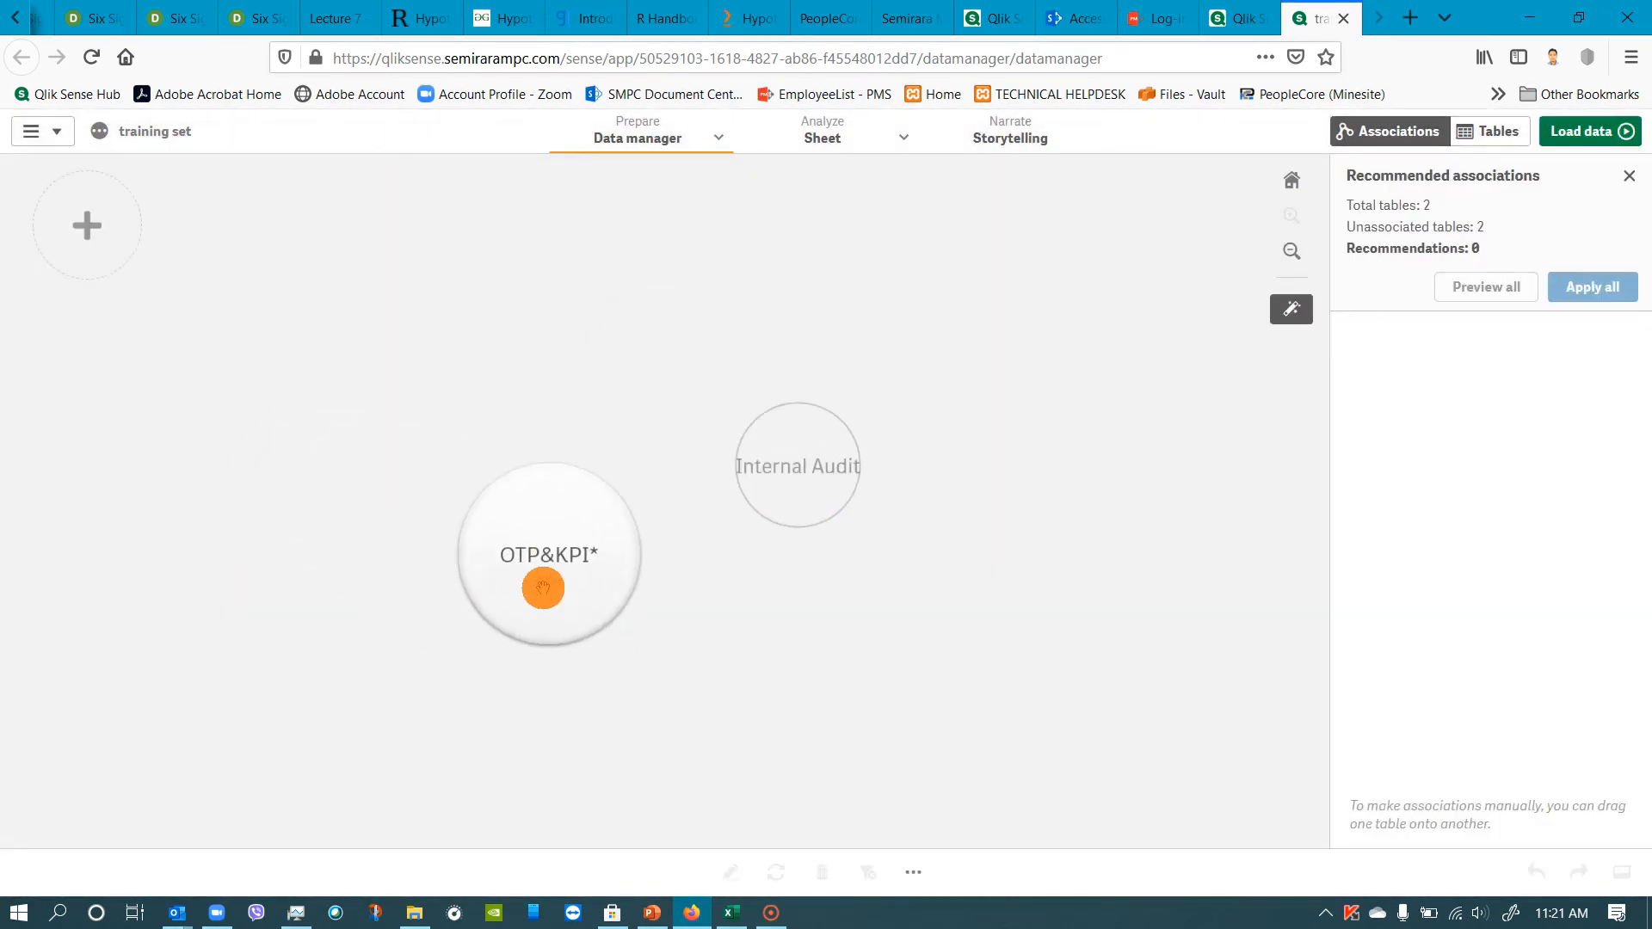
{"action": "left_click", "coordinate": [553, 531]}
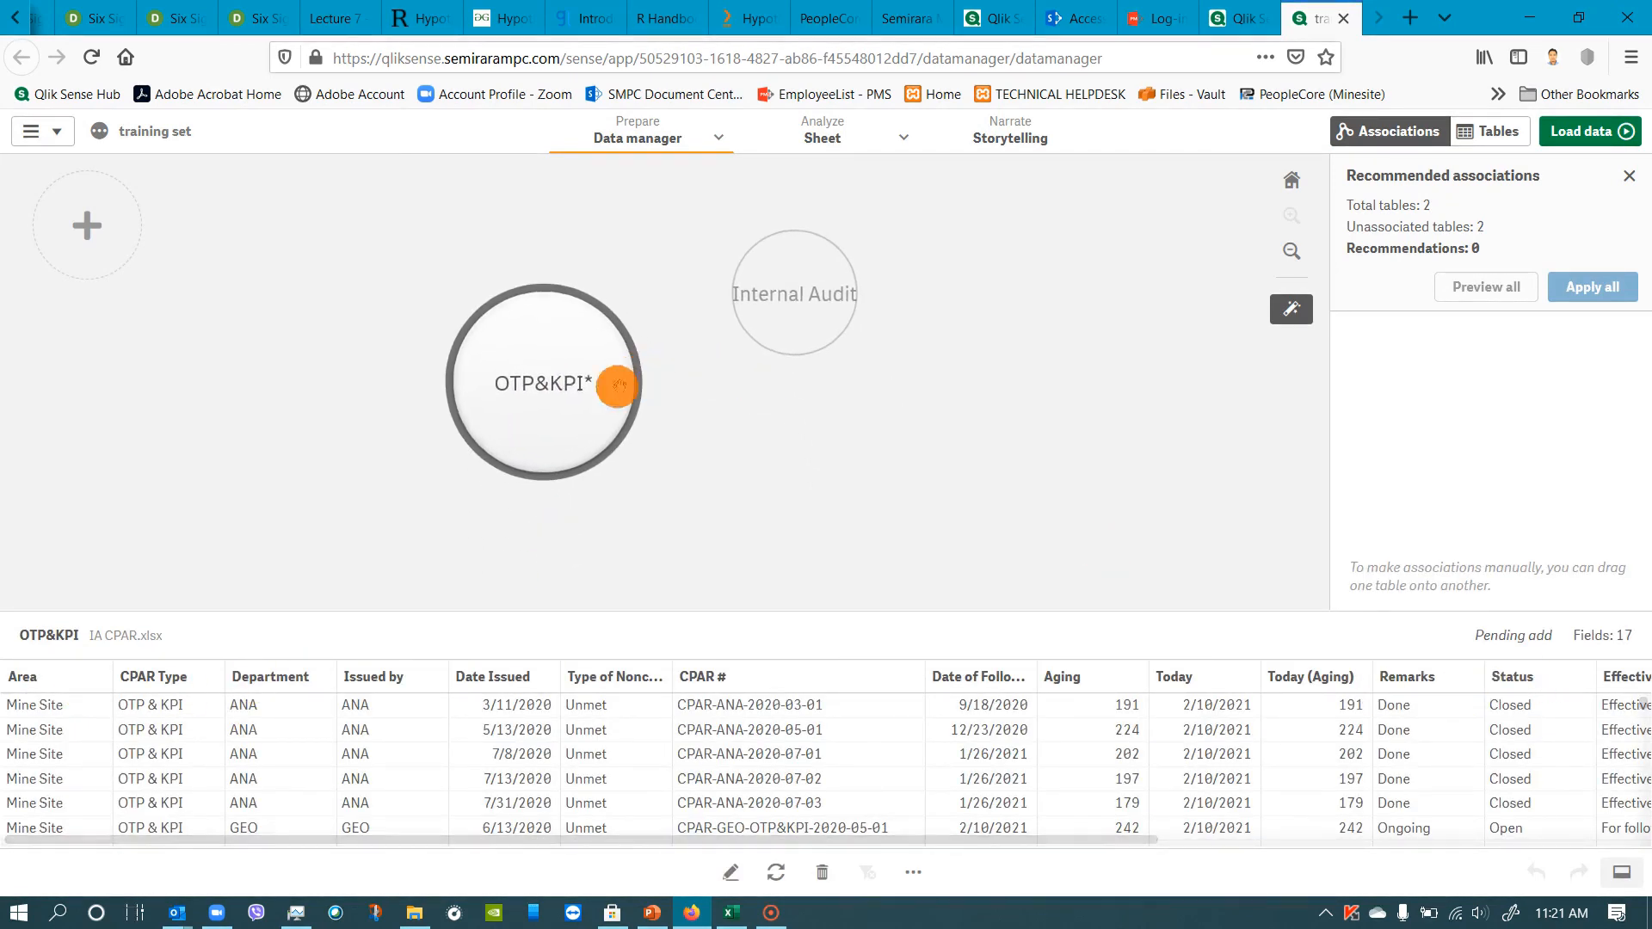
{"action": "double_click", "coordinate": [551, 377]}
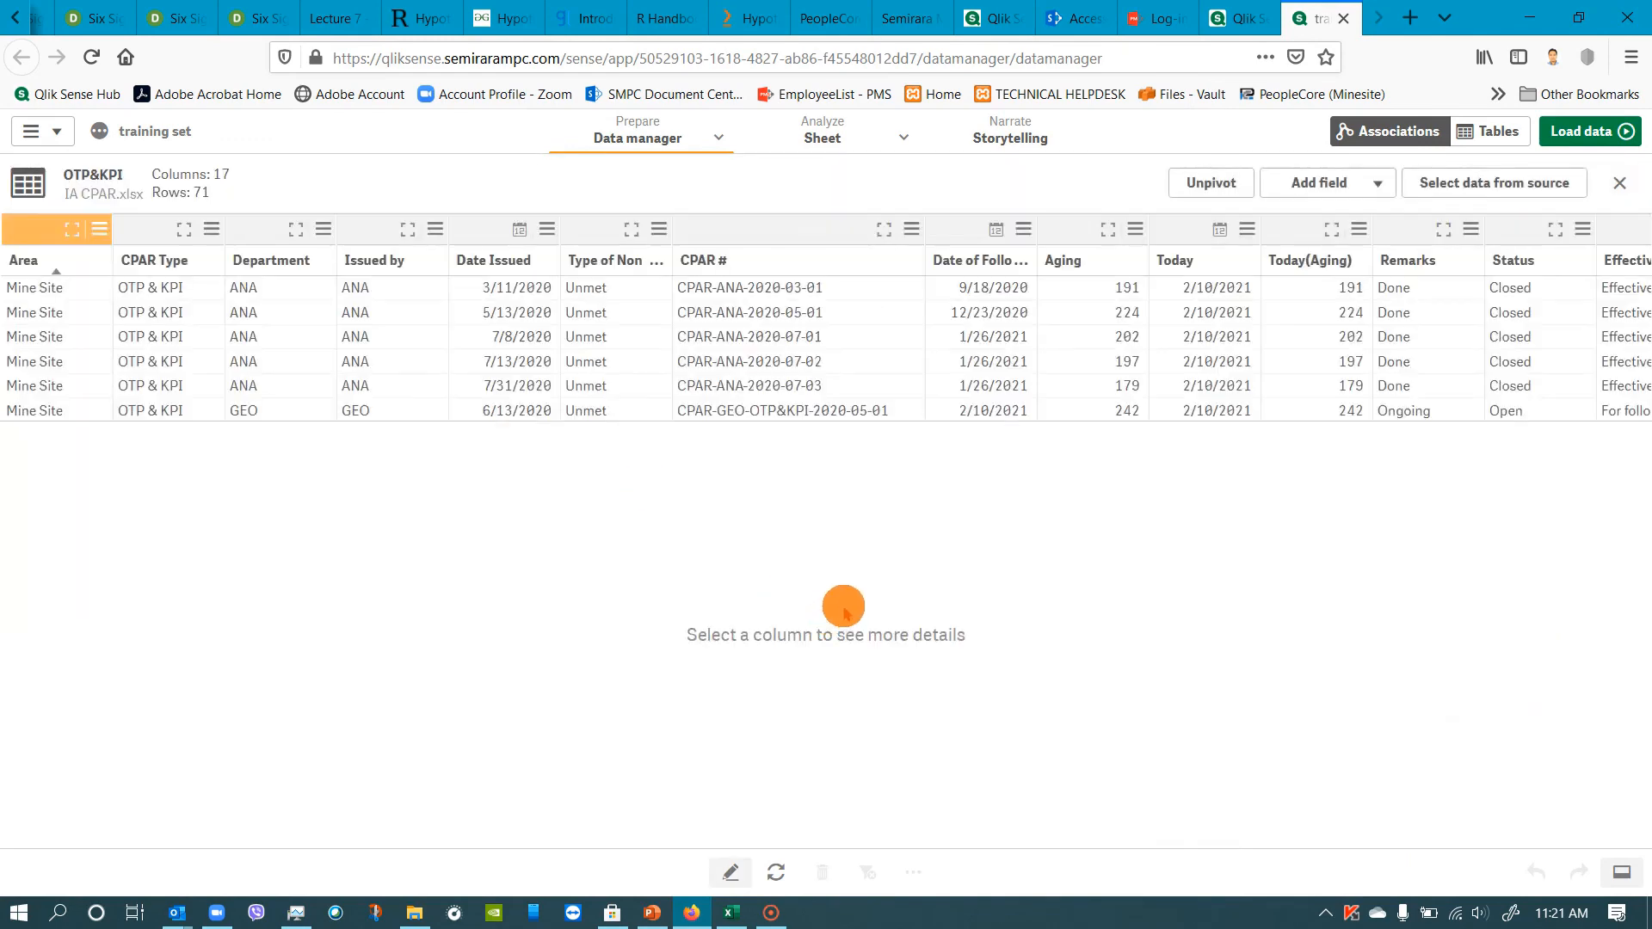
{"action": "left_click", "coordinate": [1533, 252]}
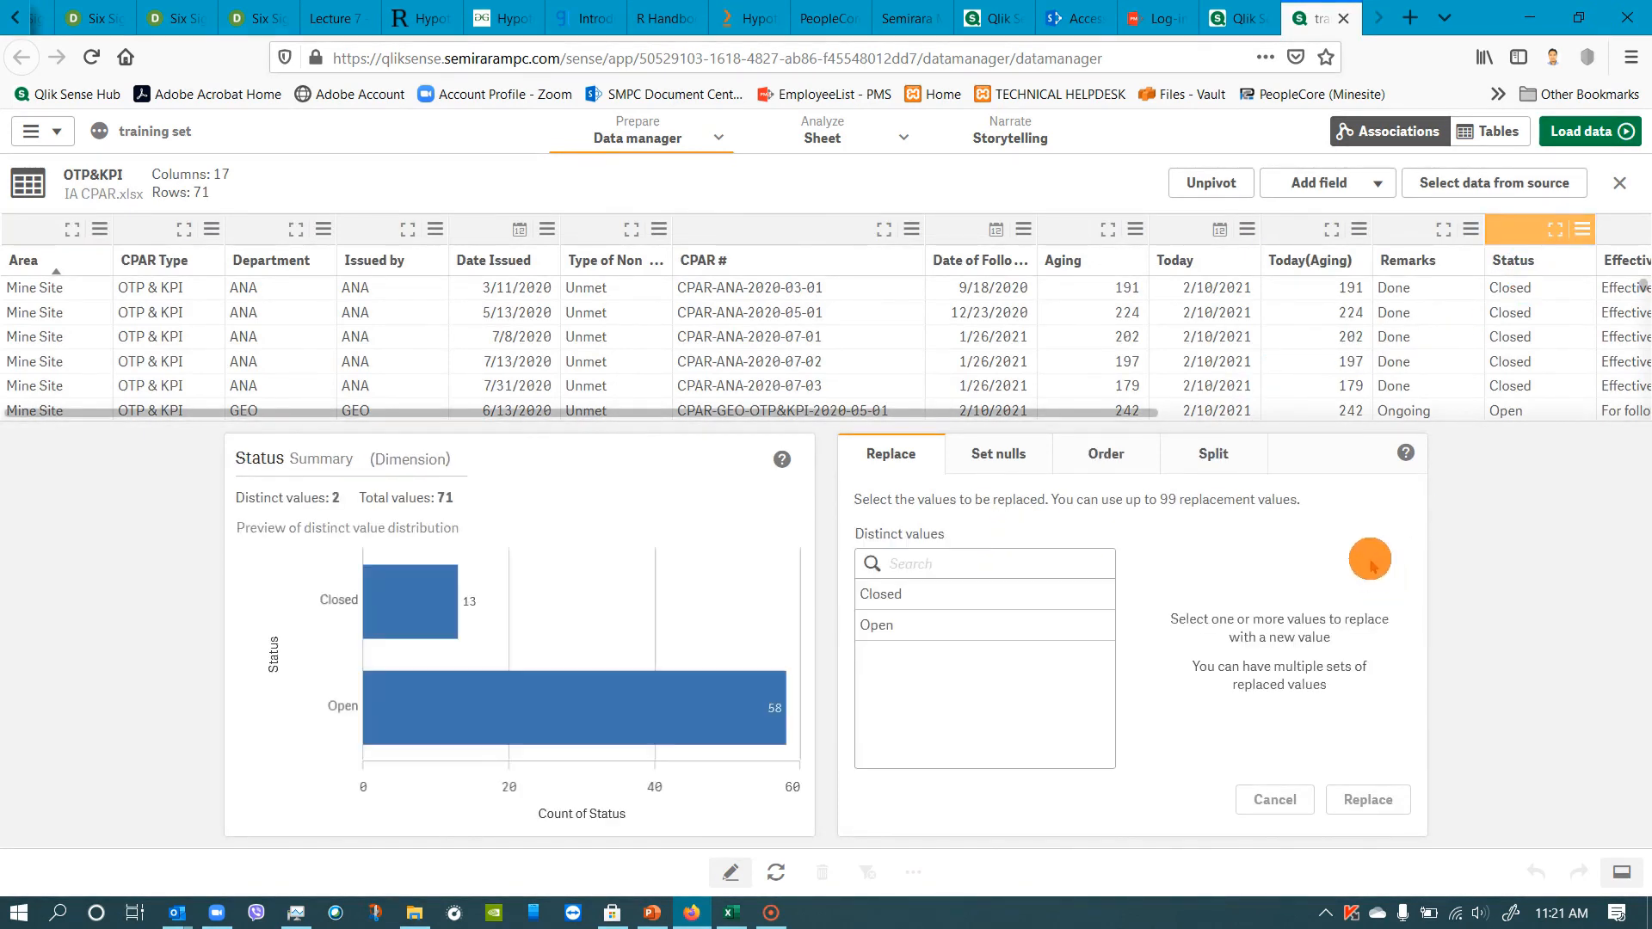
{"action": "left_click", "coordinate": [940, 594]}
{"action": "left_click", "coordinate": [1253, 563]}
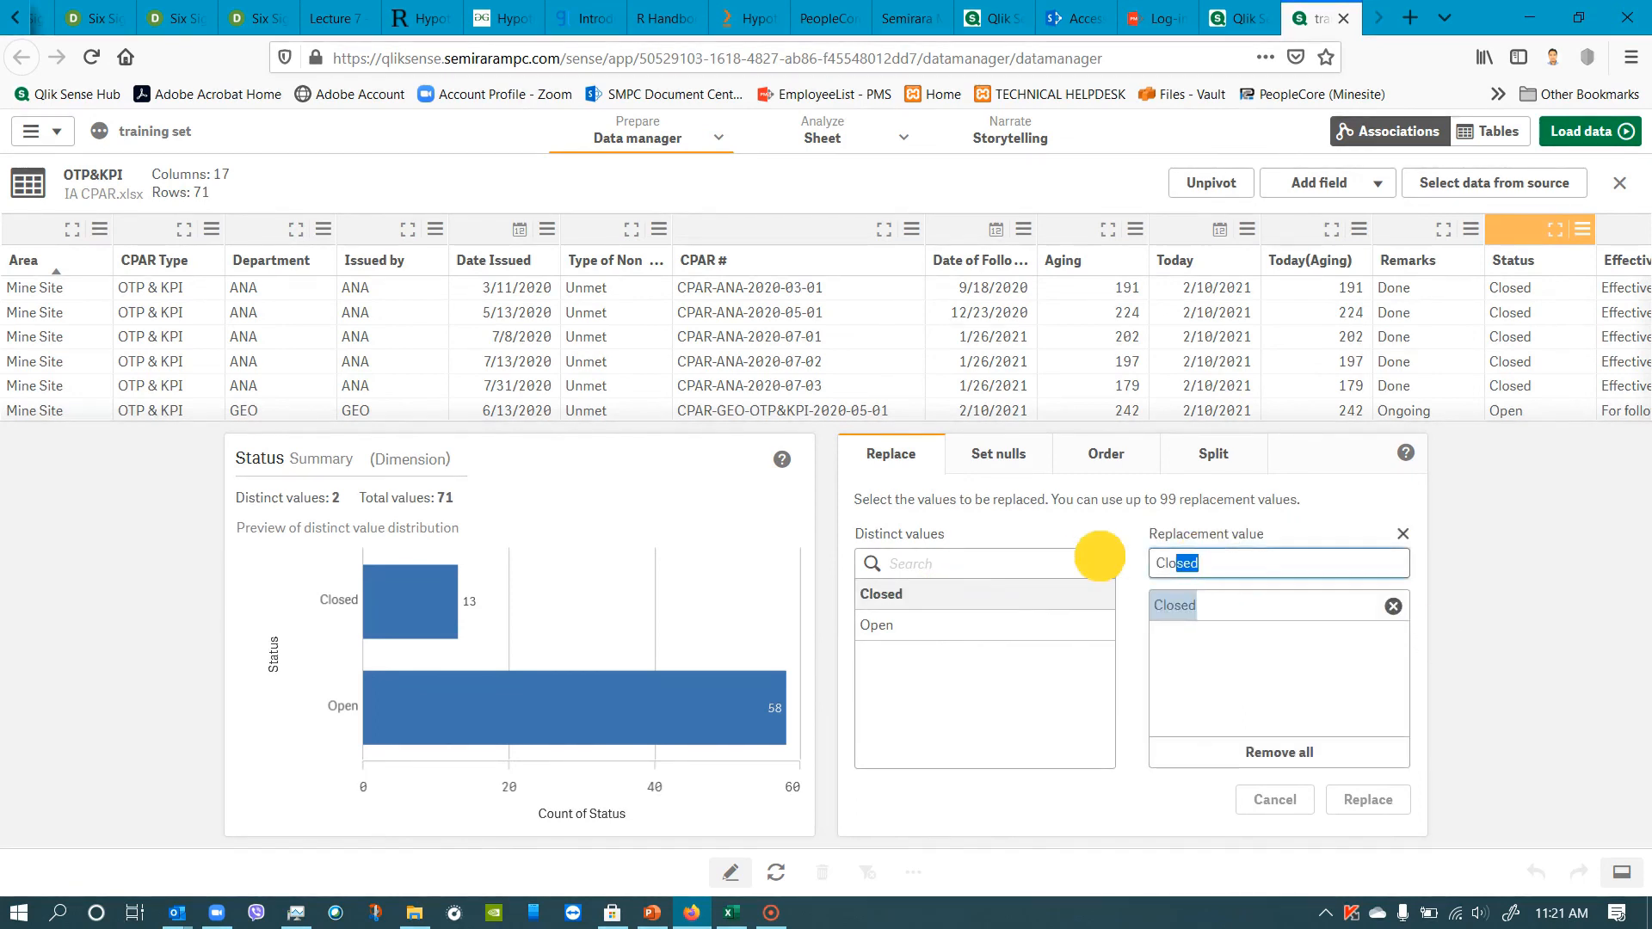
{"action": "type", "text": "0"}
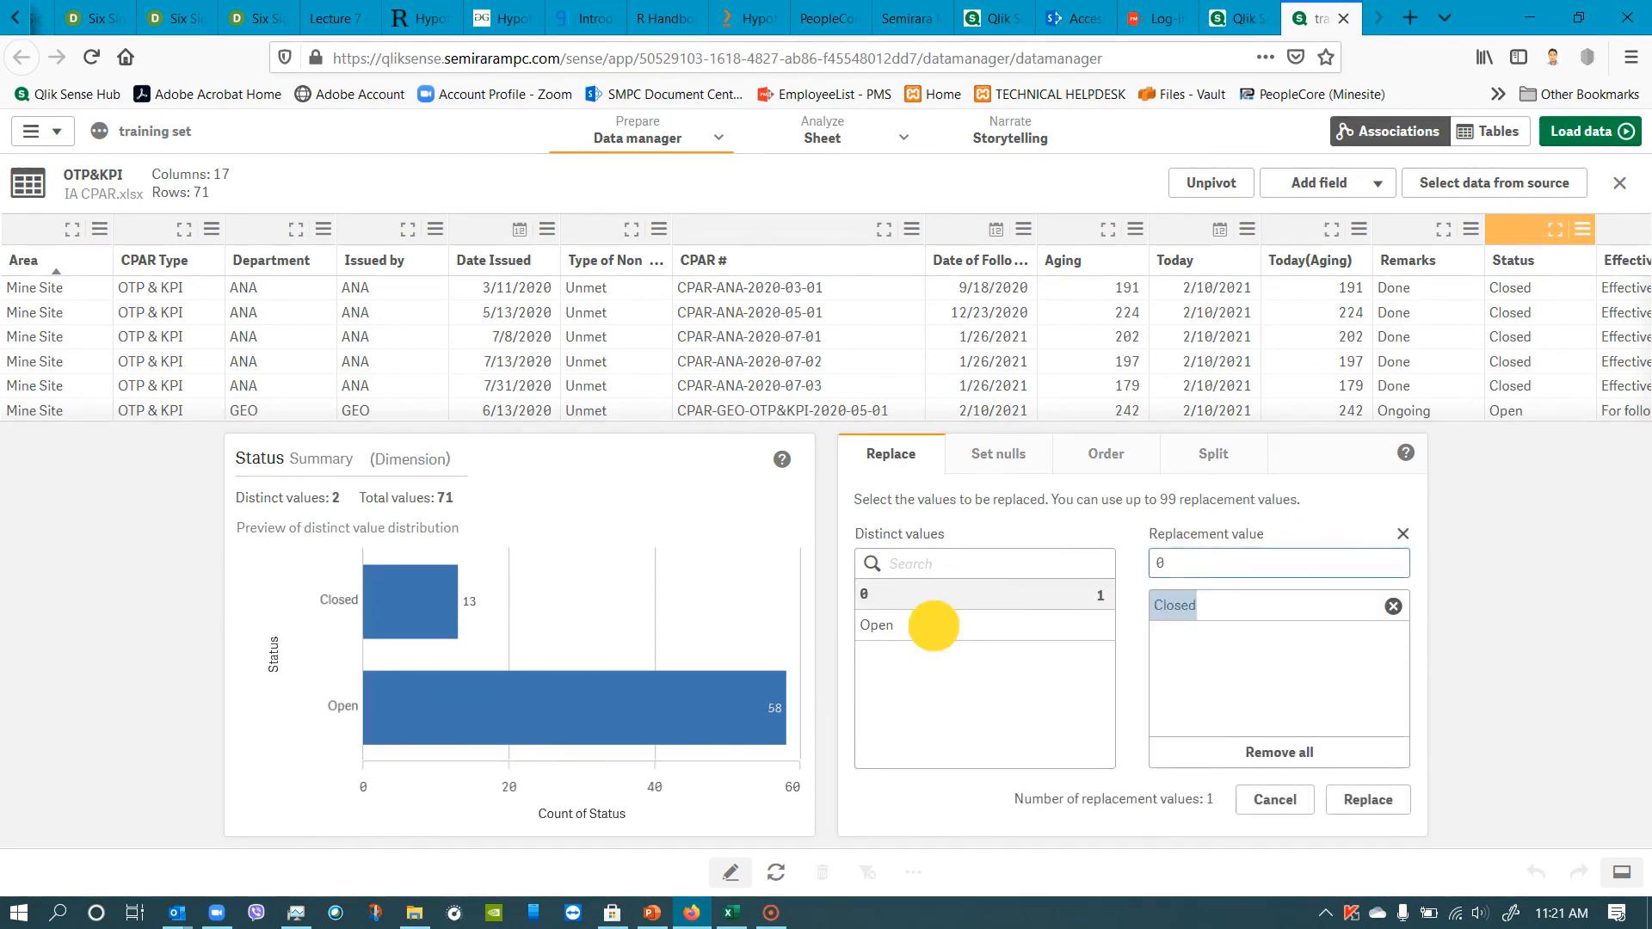
{"action": "left_click", "coordinate": [937, 625]}
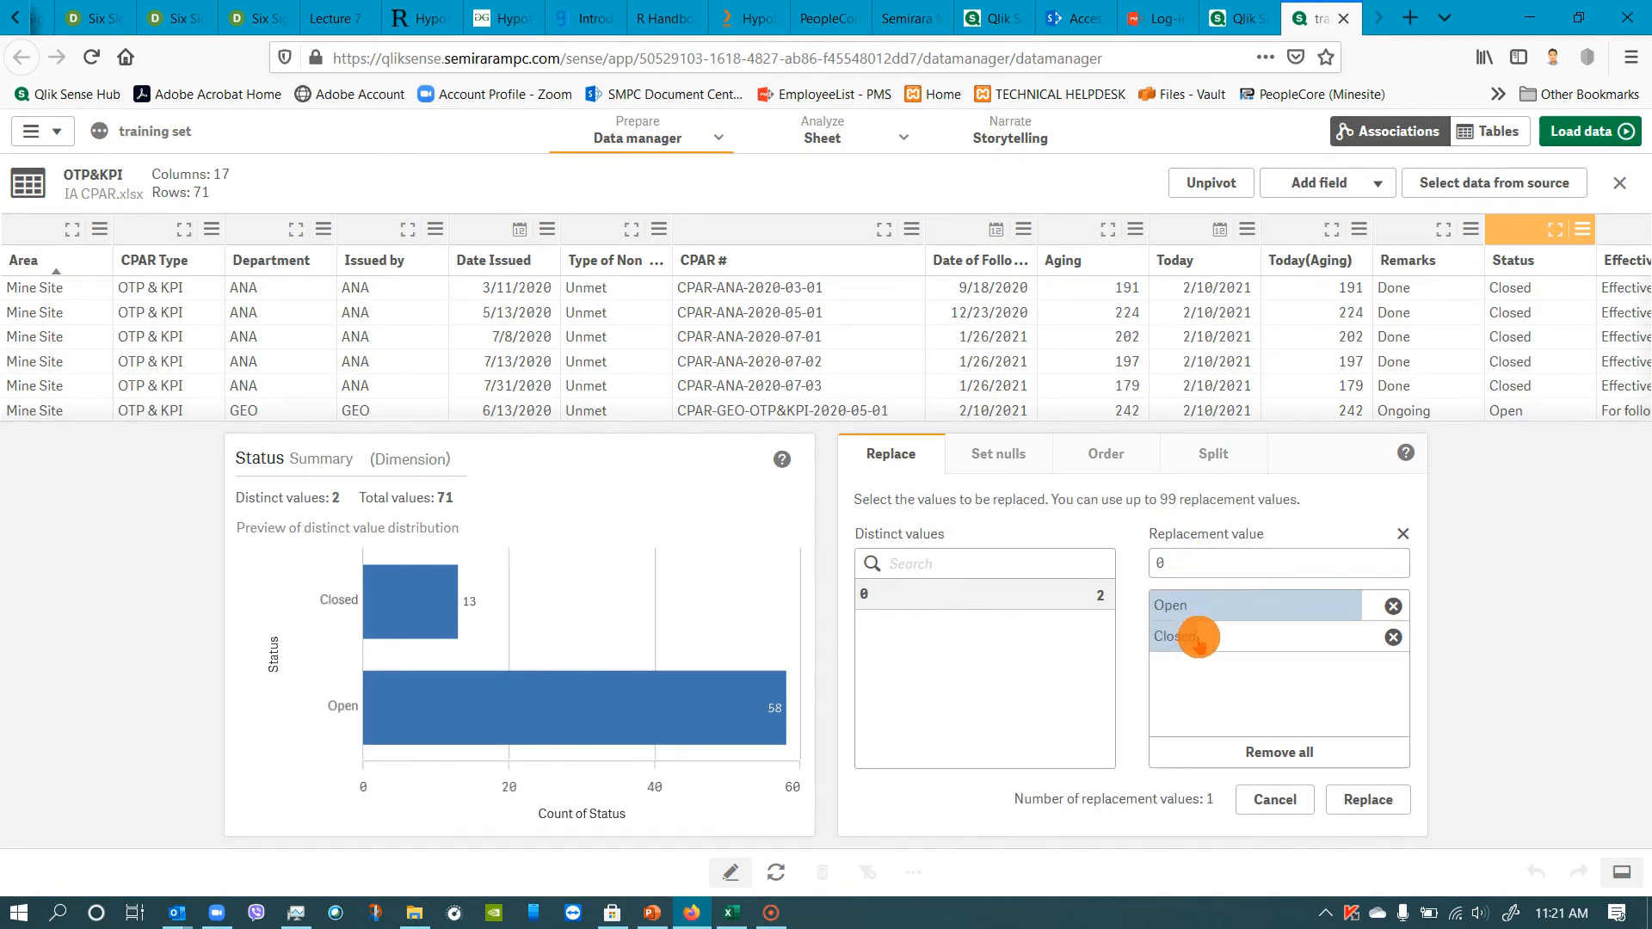
{"action": "left_click", "coordinate": [1188, 561]}
{"action": "key", "text": "BackSpace"}
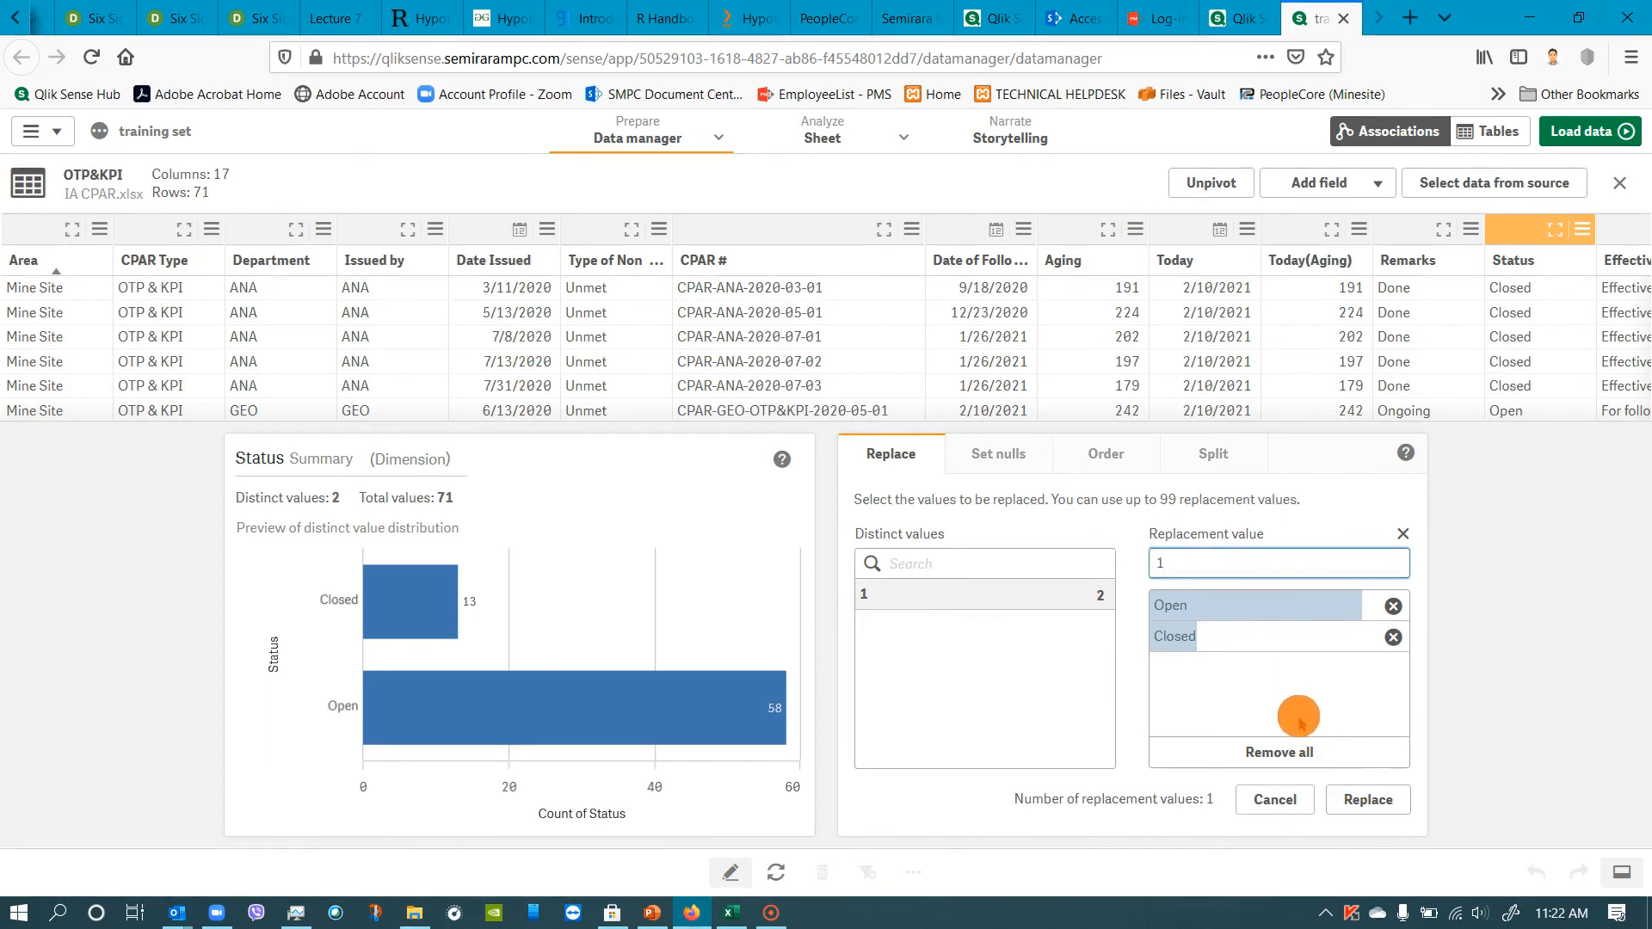
{"action": "left_click", "coordinate": [1393, 608]}
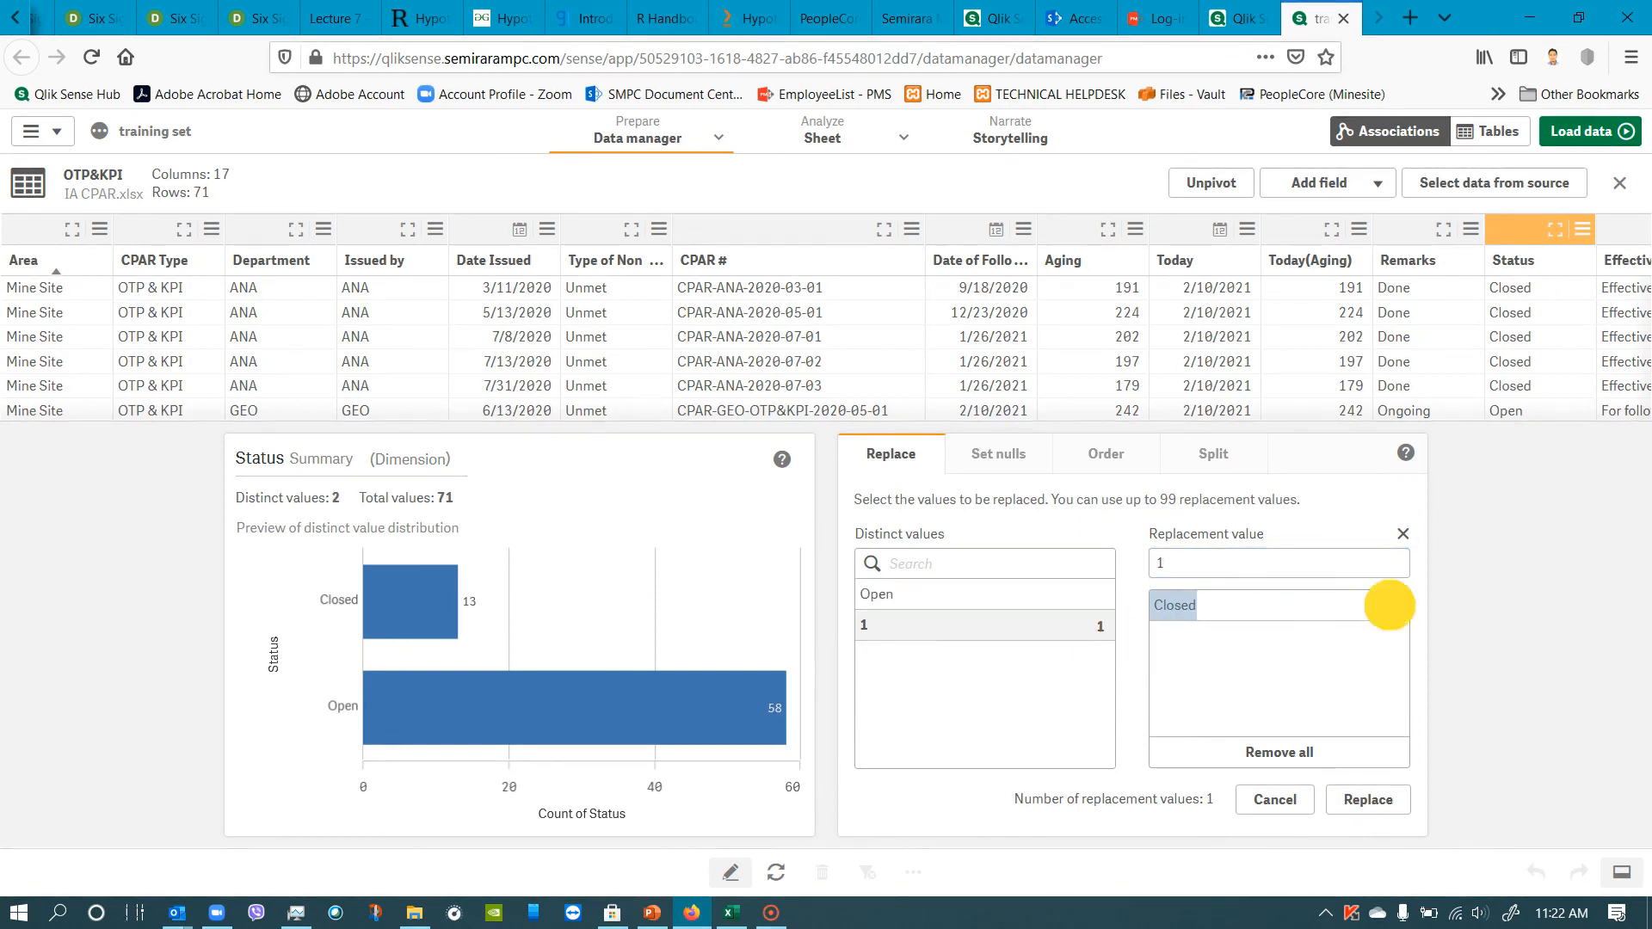
{"action": "left_click", "coordinate": [1392, 606]}
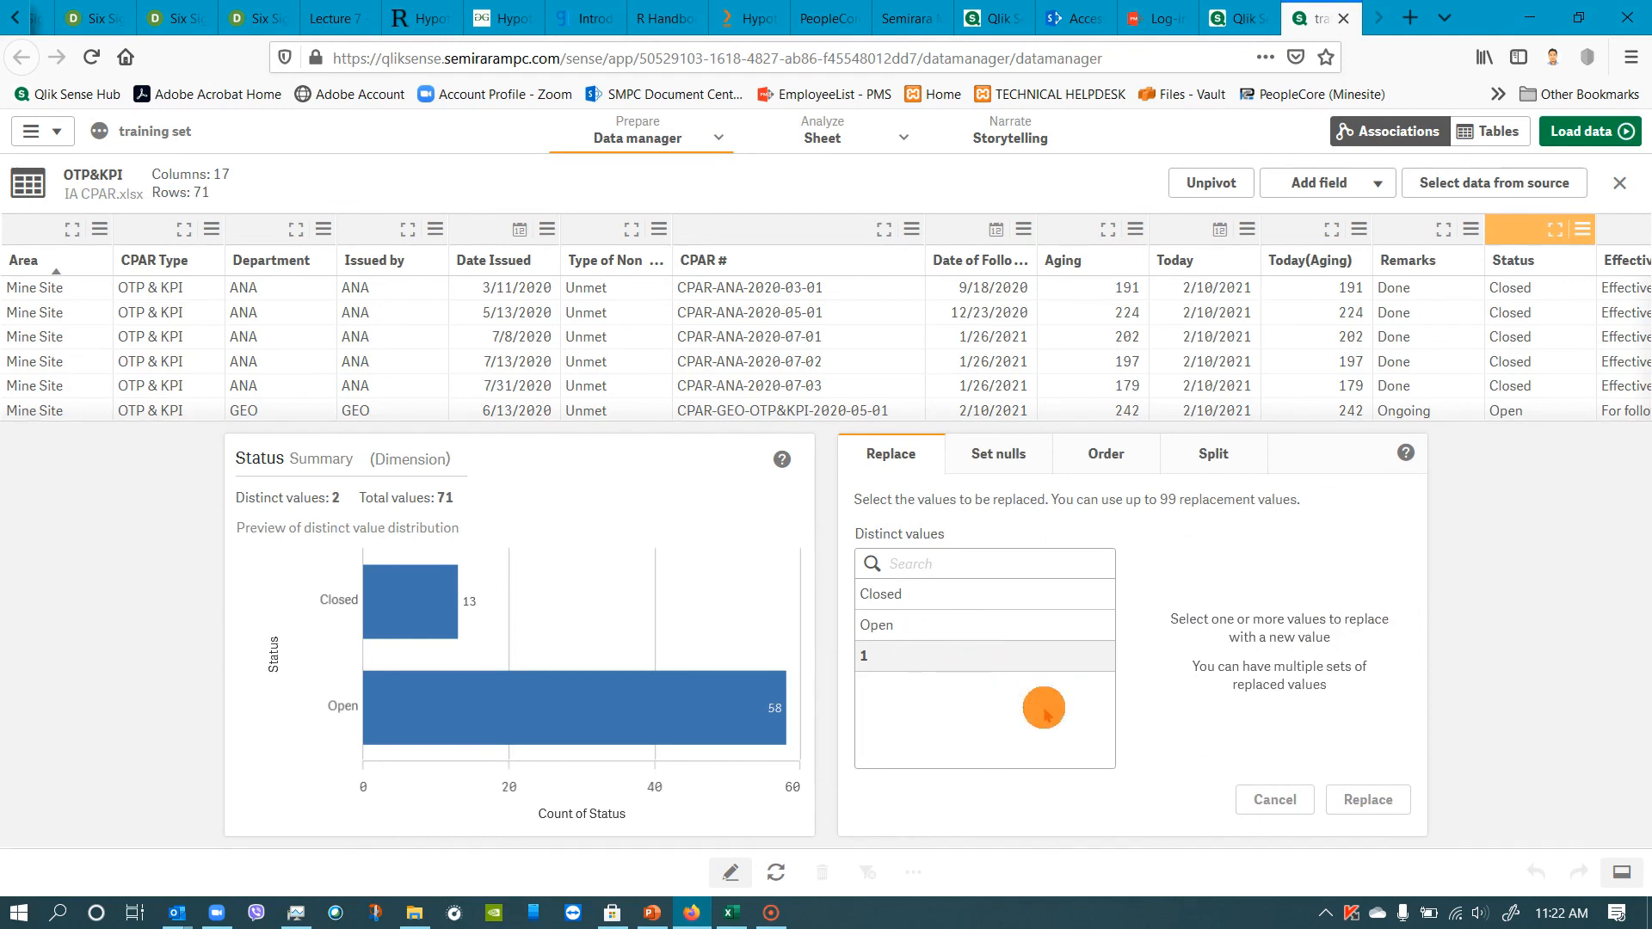
{"action": "left_click", "coordinate": [936, 595]}
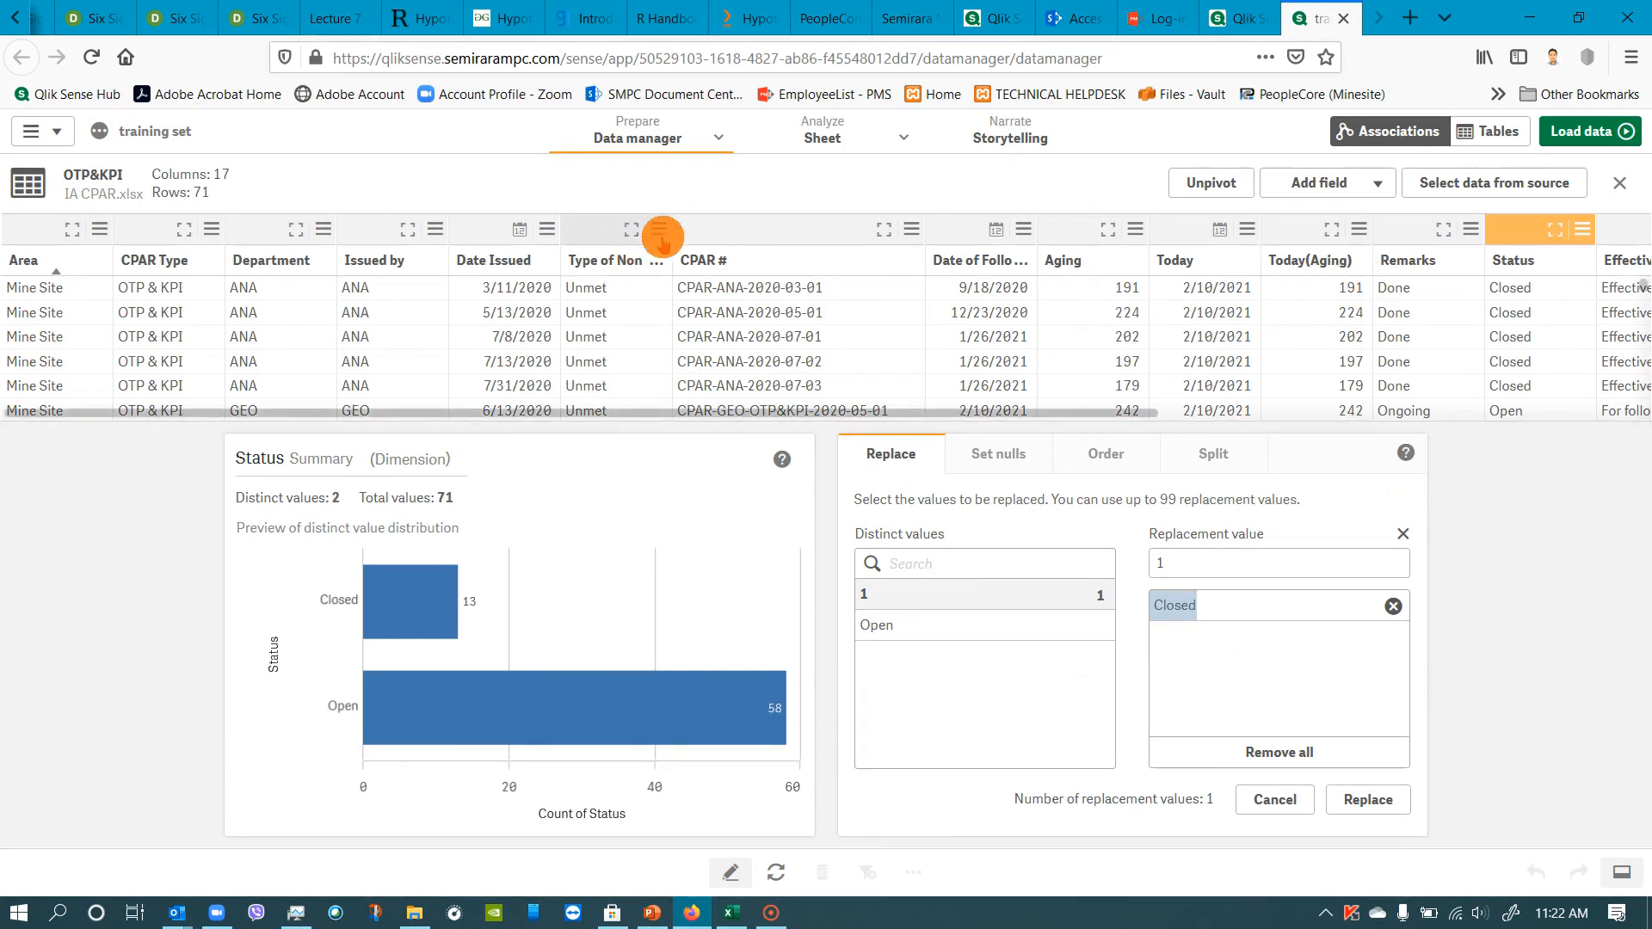
{"action": "left_click", "coordinate": [633, 136]}
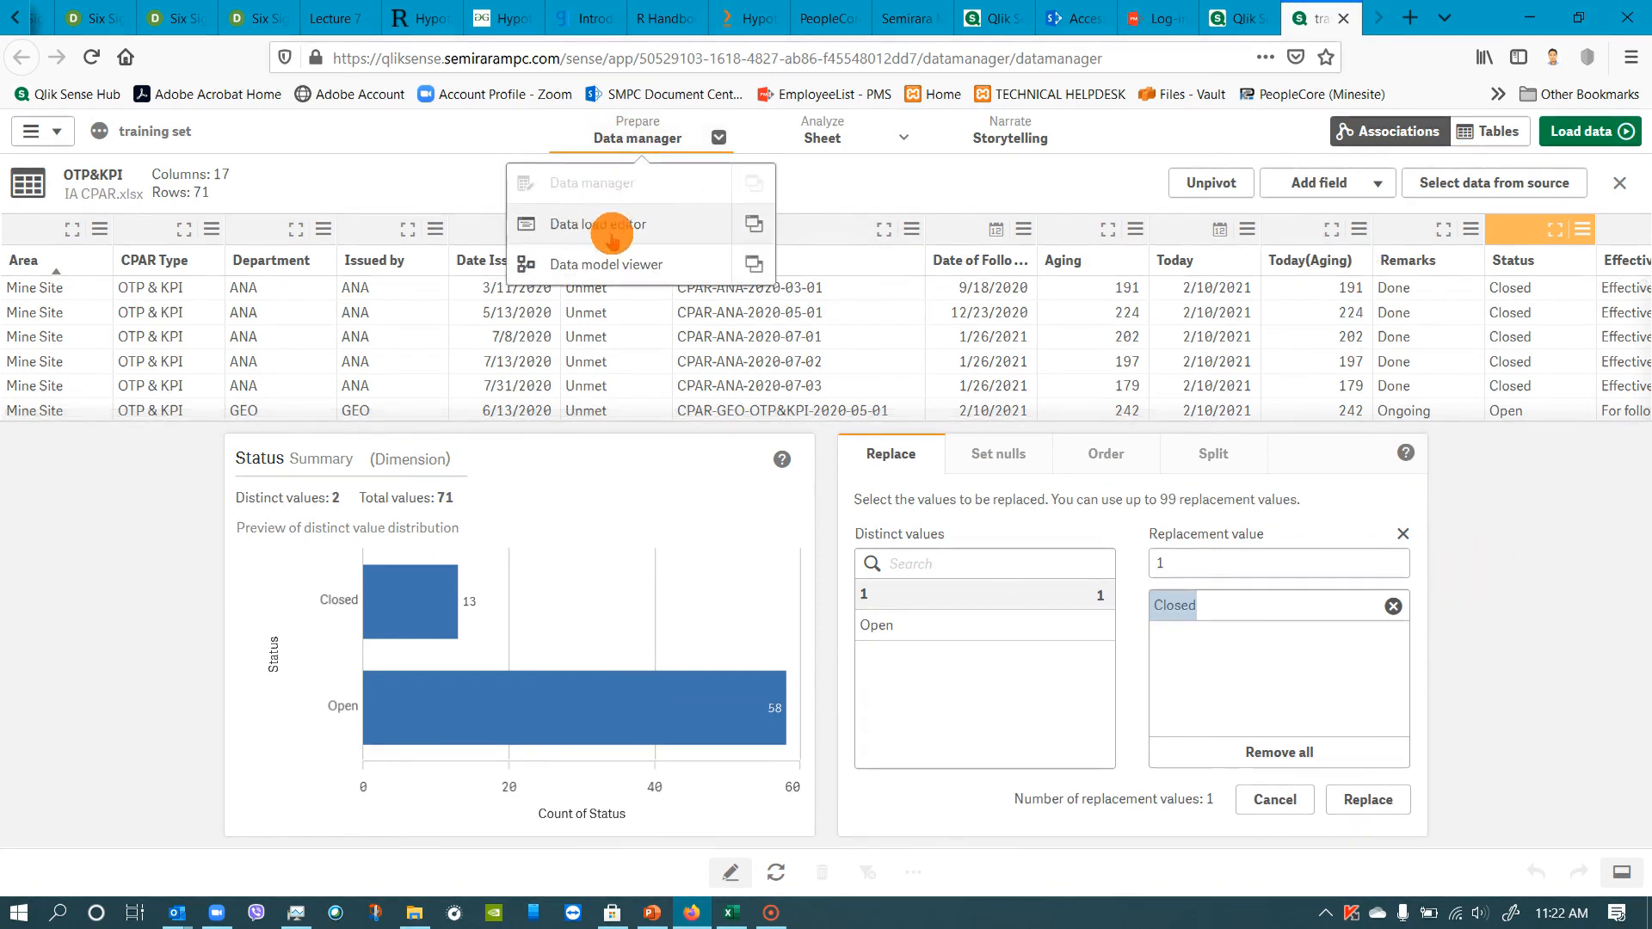
{"action": "left_click", "coordinate": [762, 223]}
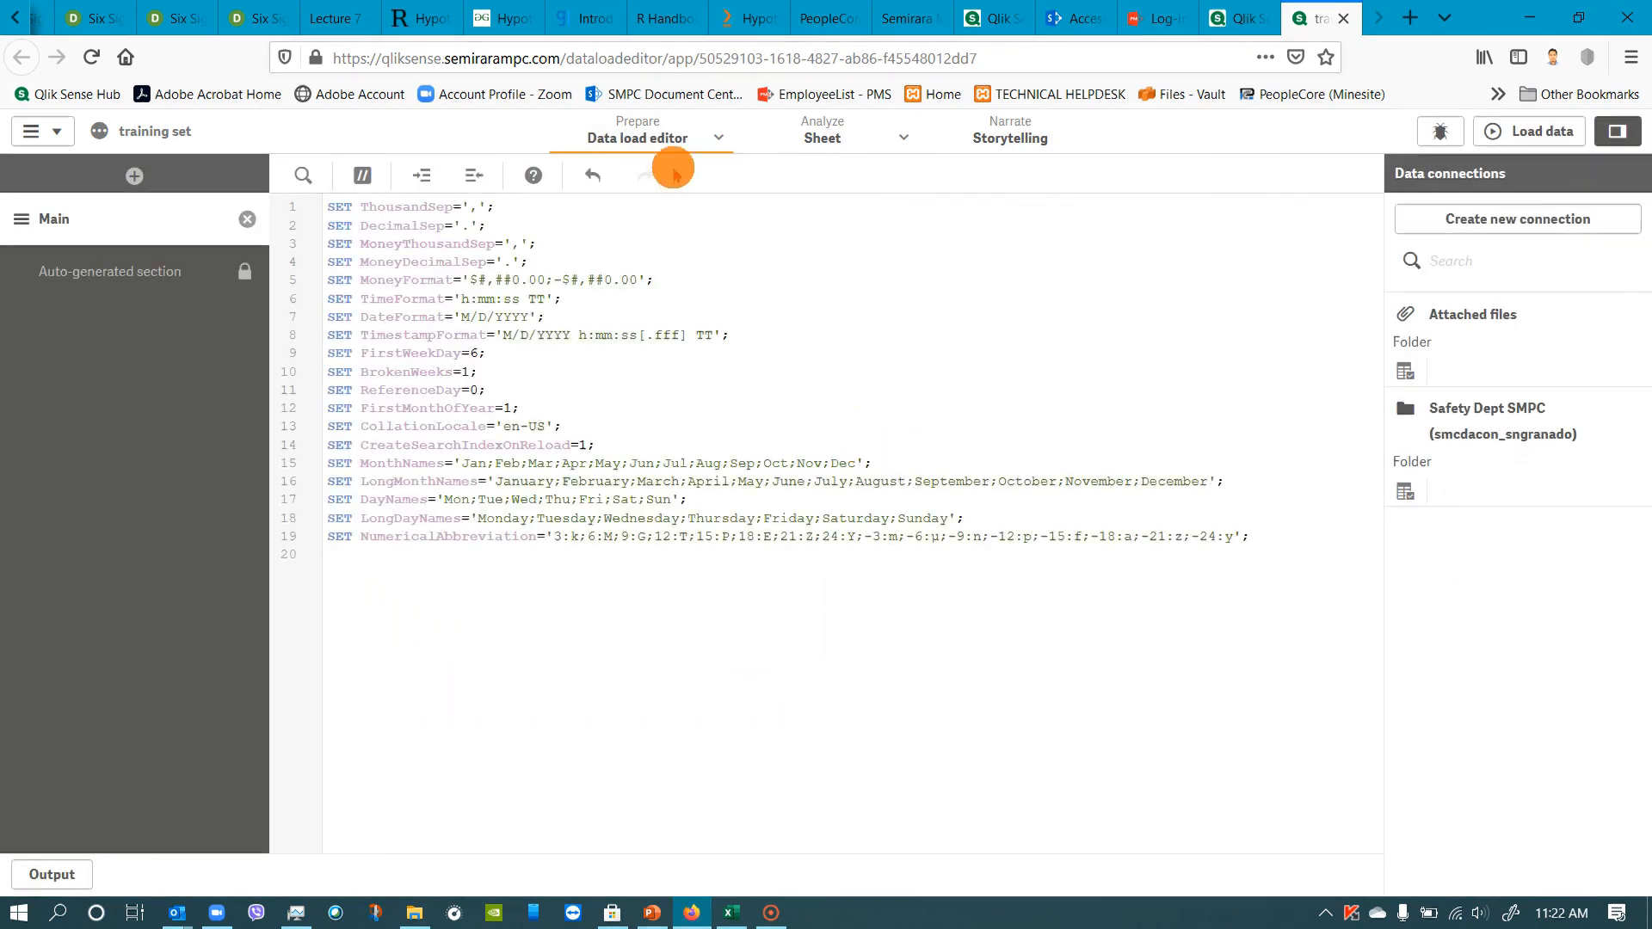
{"action": "left_click", "coordinate": [644, 140]}
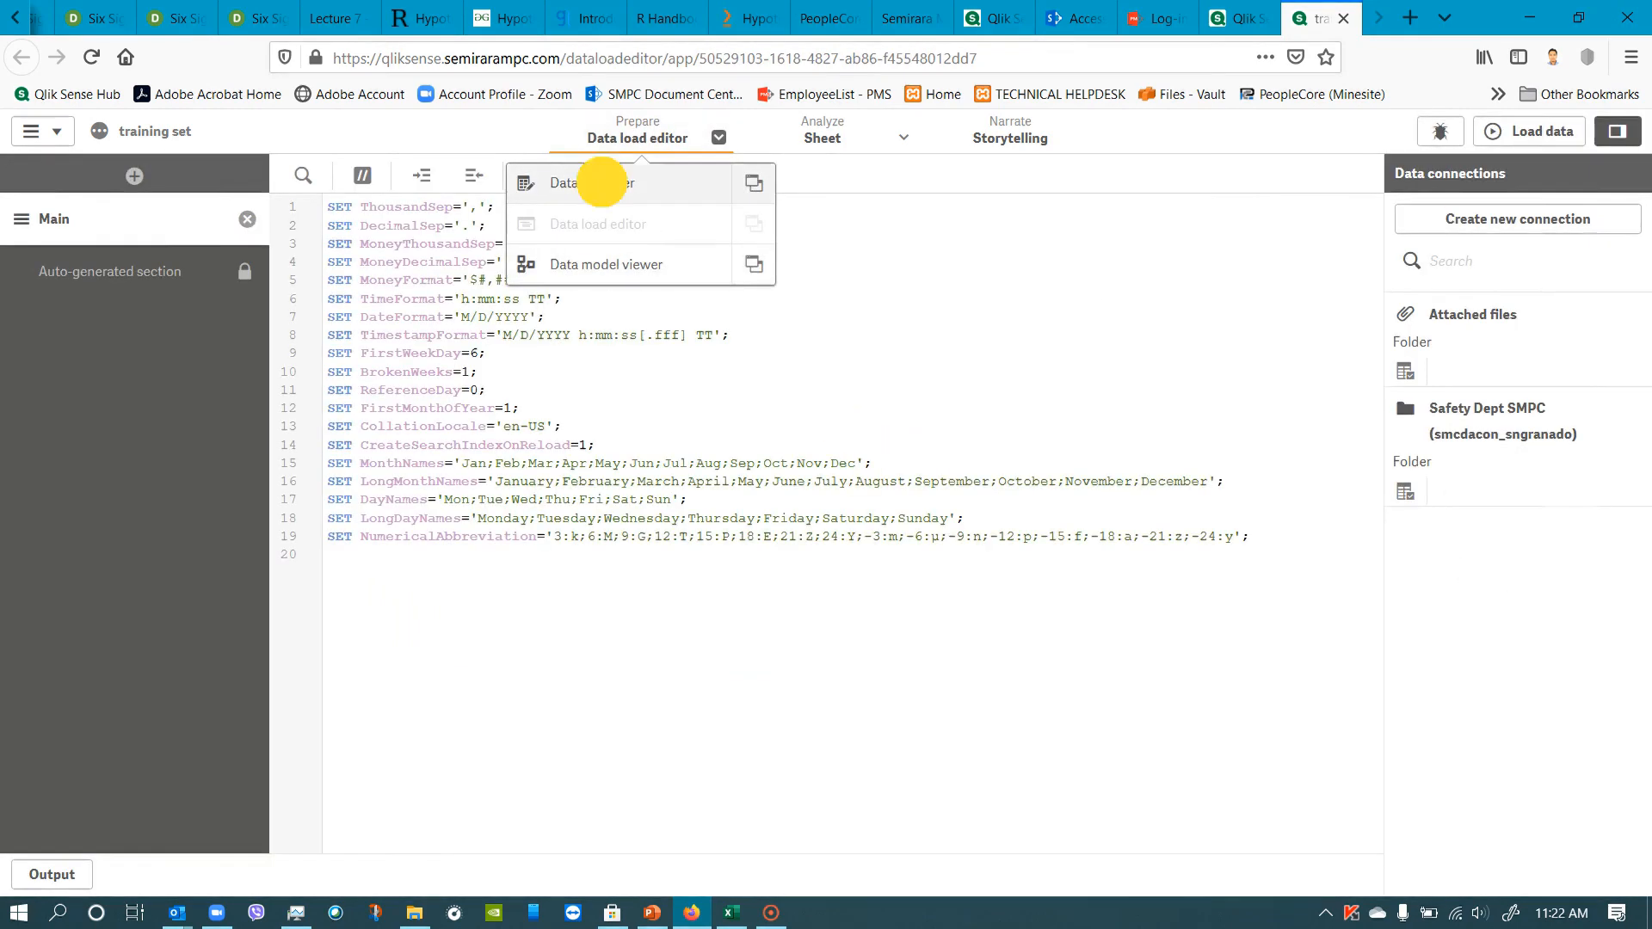
{"action": "left_click", "coordinate": [592, 183]}
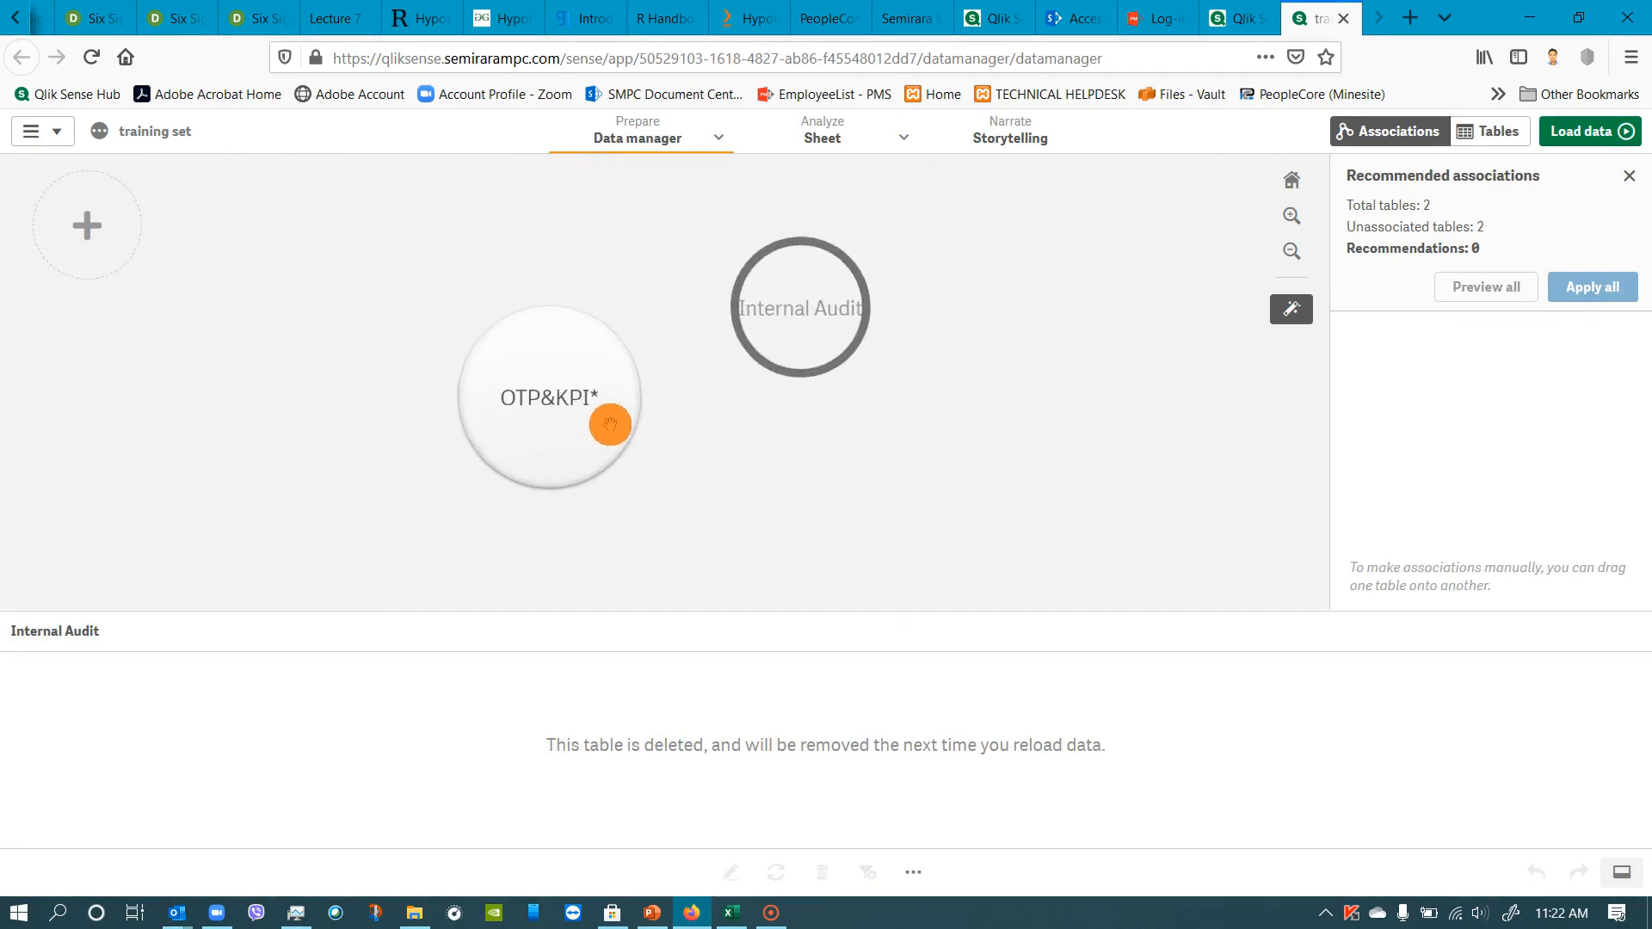
Replace the Closed value in the OTP&KPI table's Status field with 0.
{"action": "left_click", "coordinate": [582, 411]}
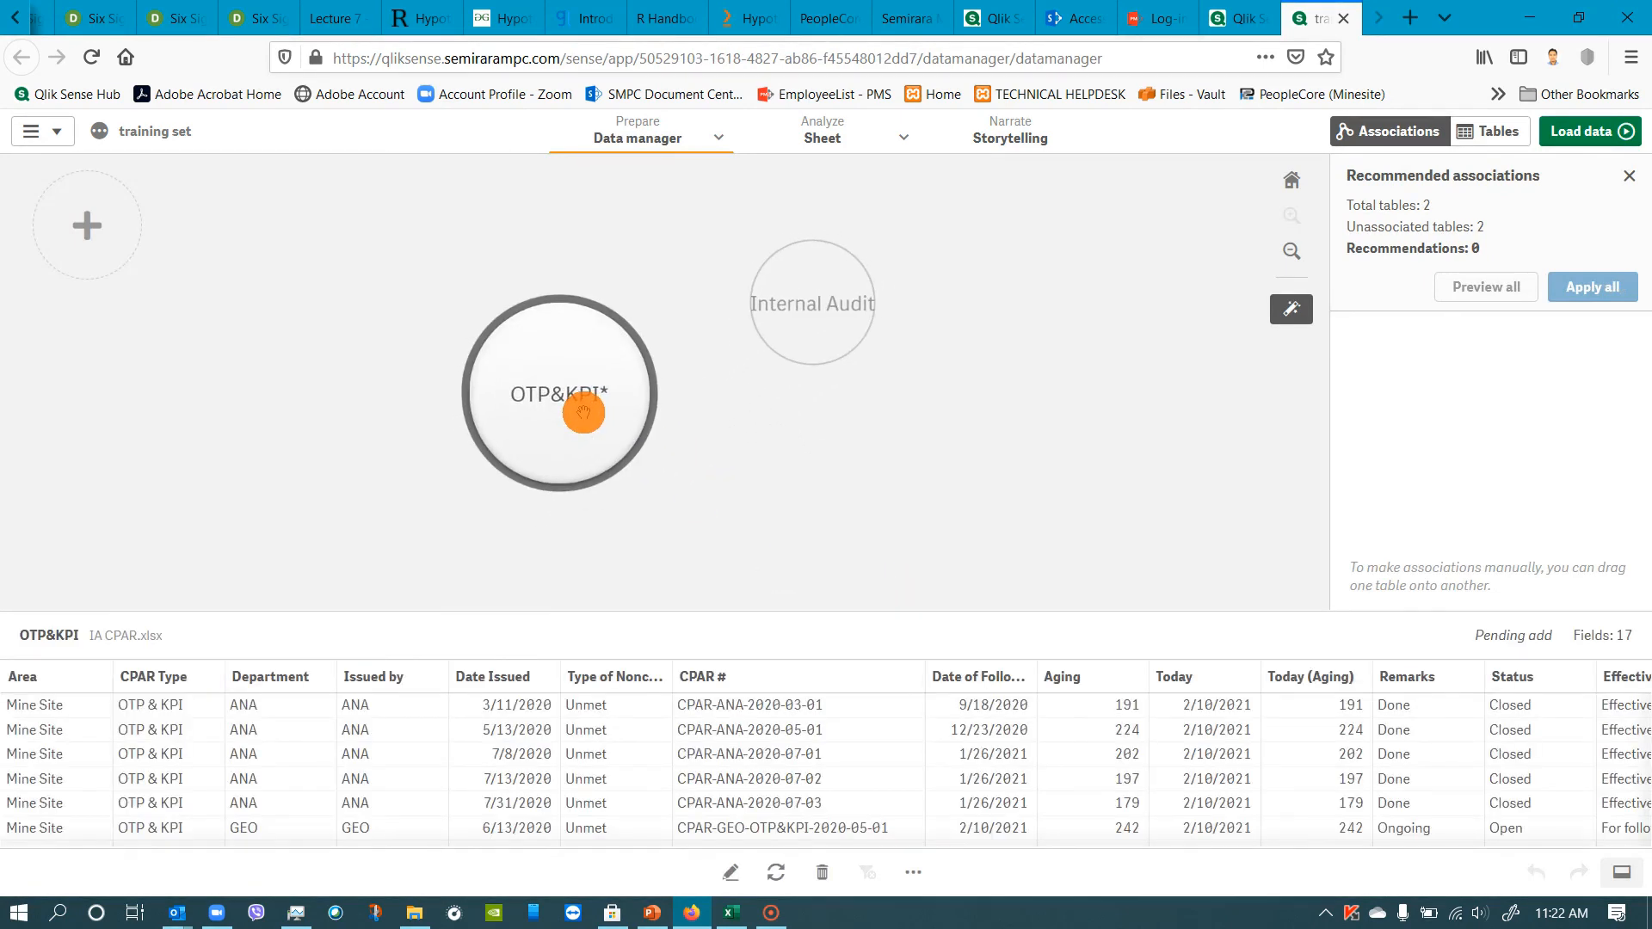
{"action": "double_click", "coordinate": [574, 413]}
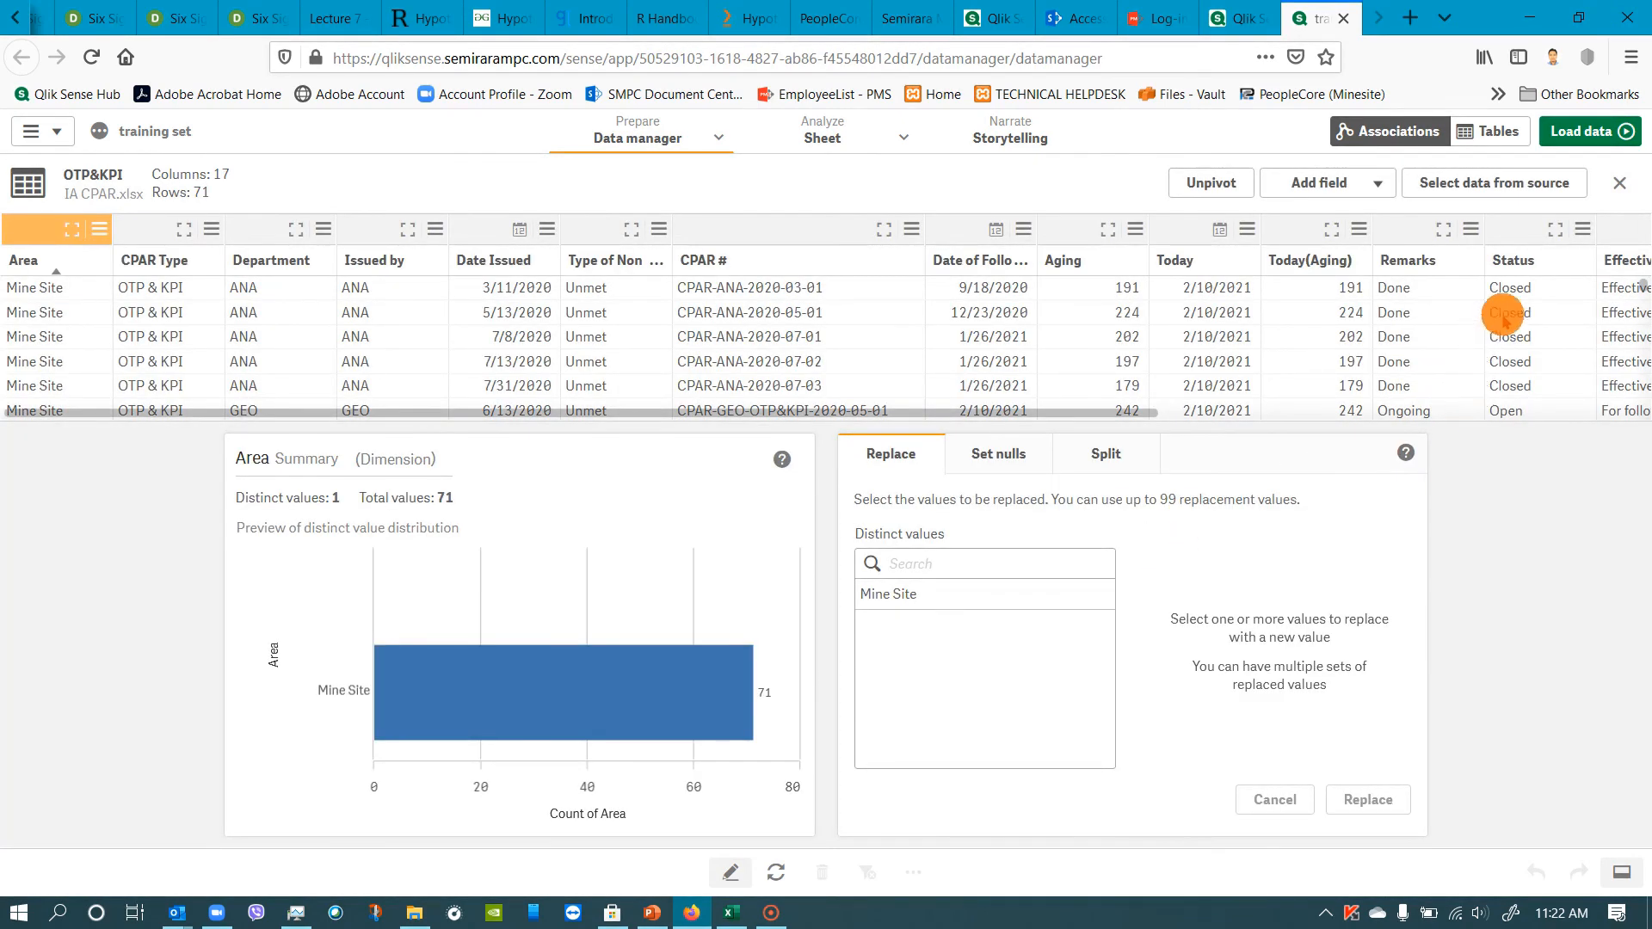
{"action": "left_click", "coordinate": [1528, 246]}
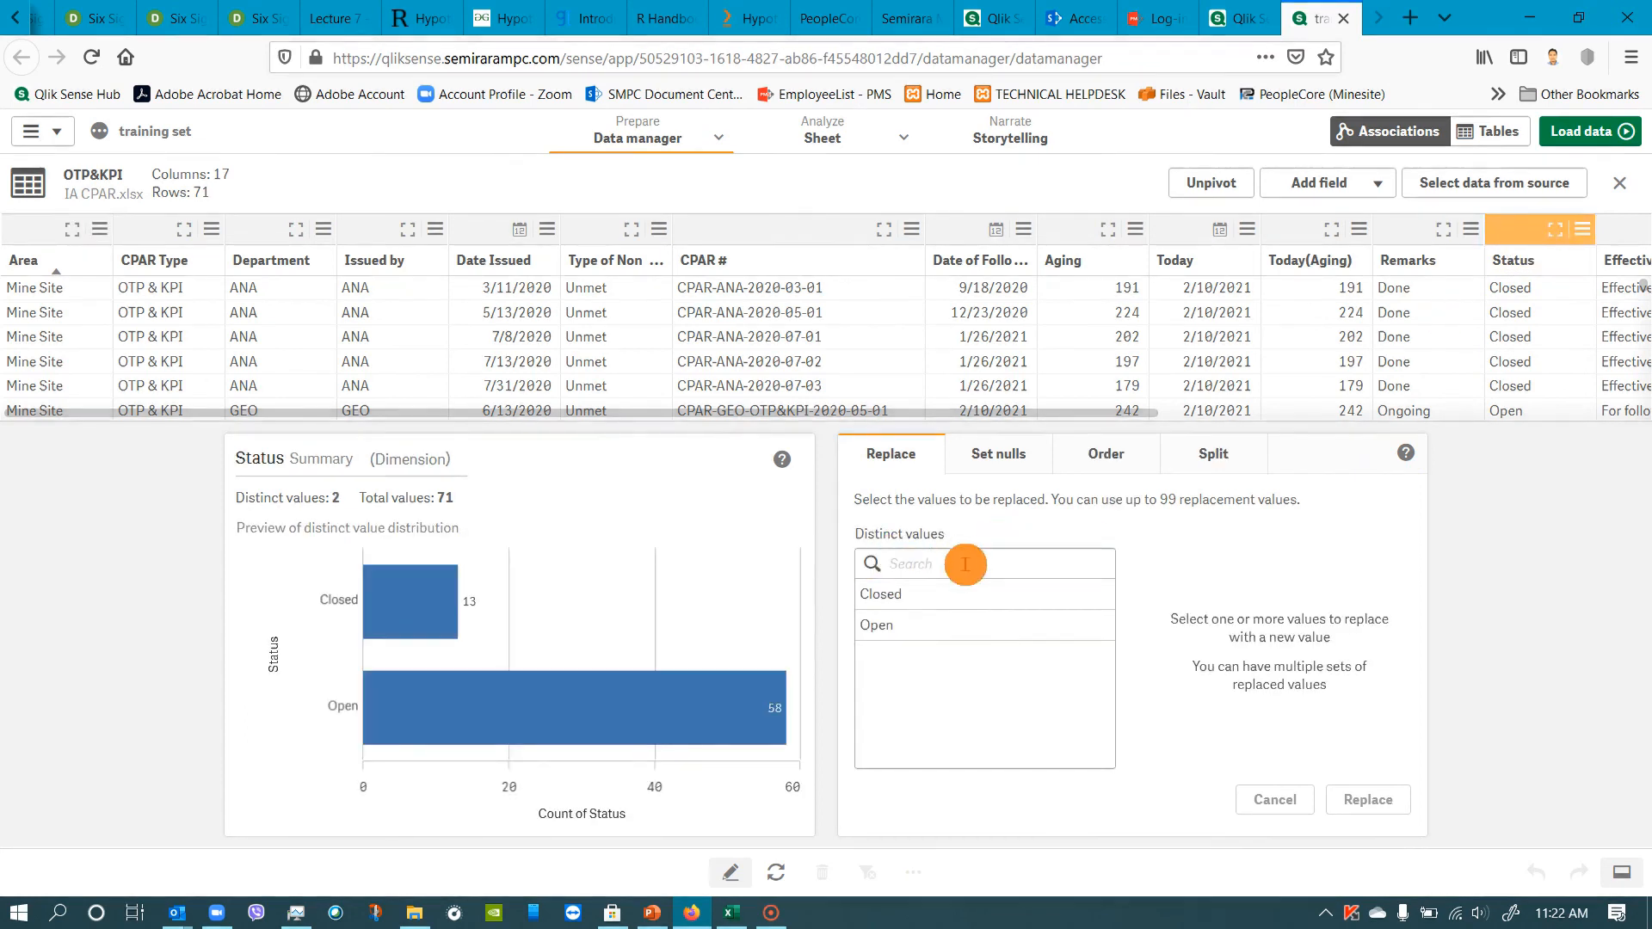
{"action": "left_click", "coordinate": [929, 594]}
{"action": "double_click", "coordinate": [1172, 562]}
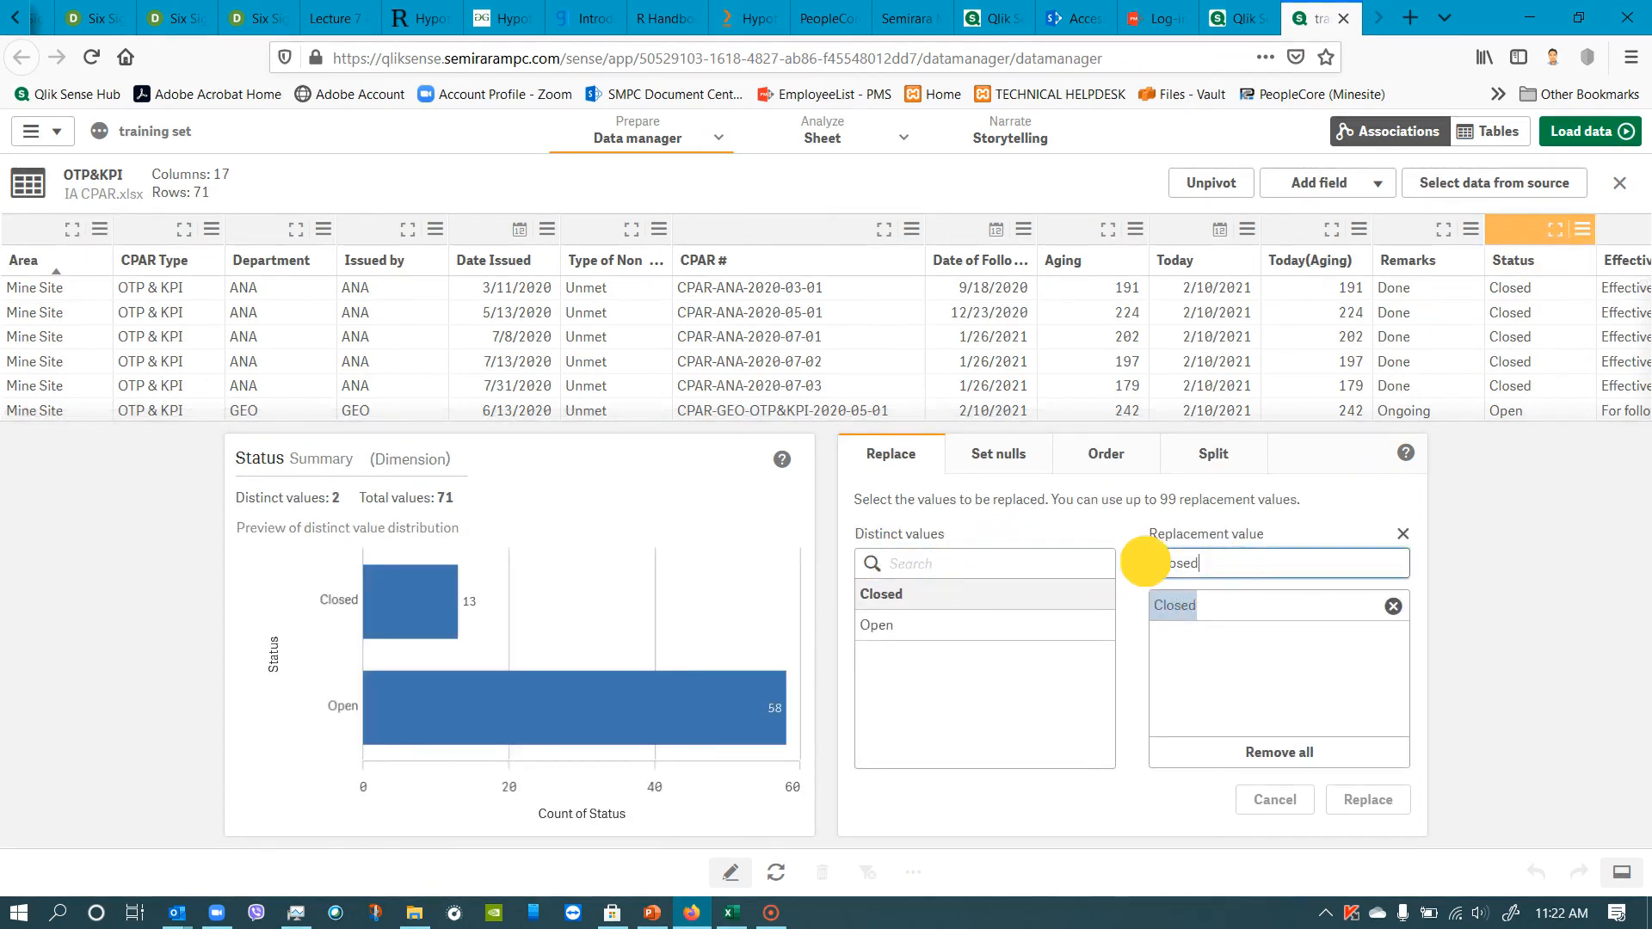
{"action": "type", "text": "0"}
{"action": "left_click", "coordinate": [1379, 798]}
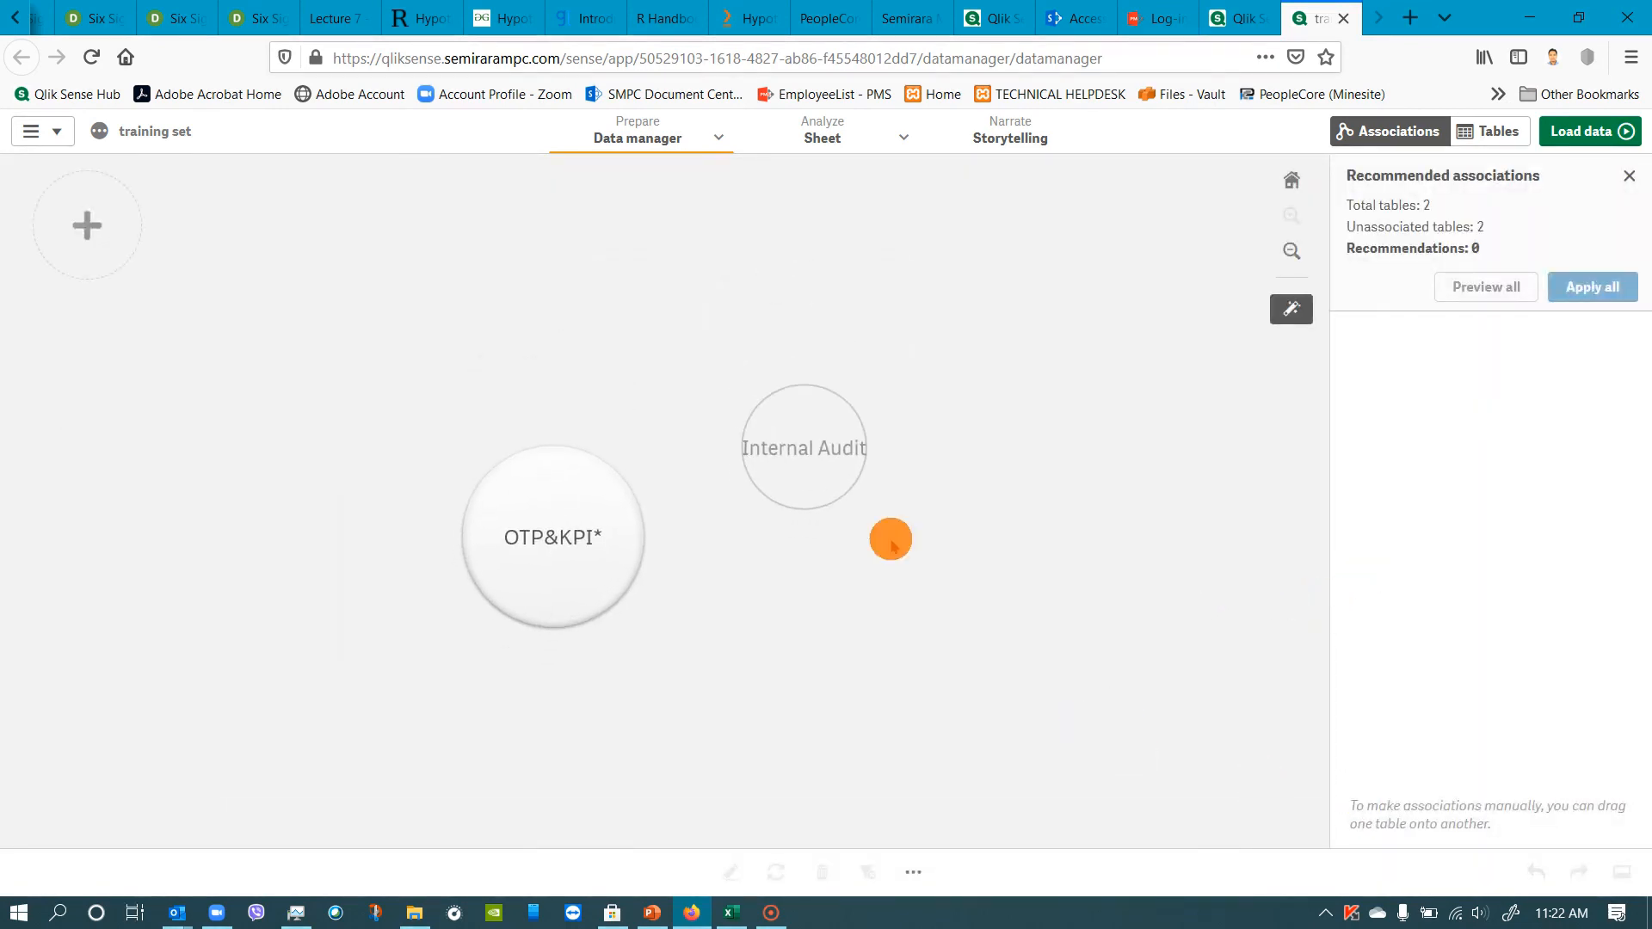
Replace the Open value in the OTP&KPI table's Status field with 1 and preview the table's data.
{"action": "left_click", "coordinate": [592, 531]}
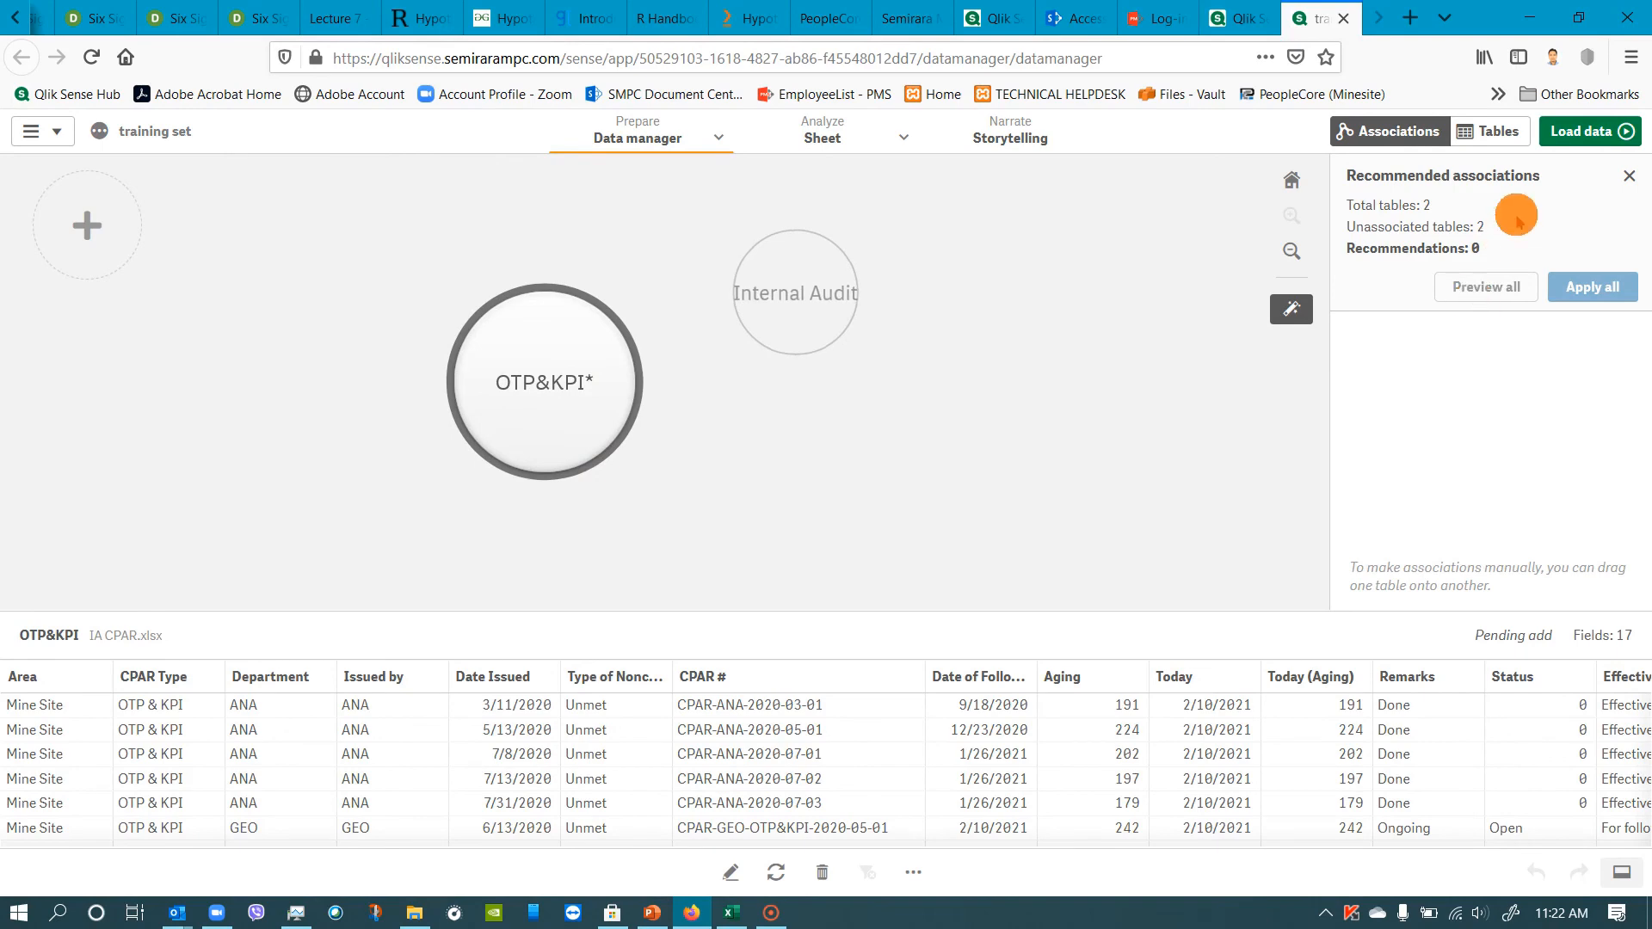
{"action": "double_click", "coordinate": [545, 405]}
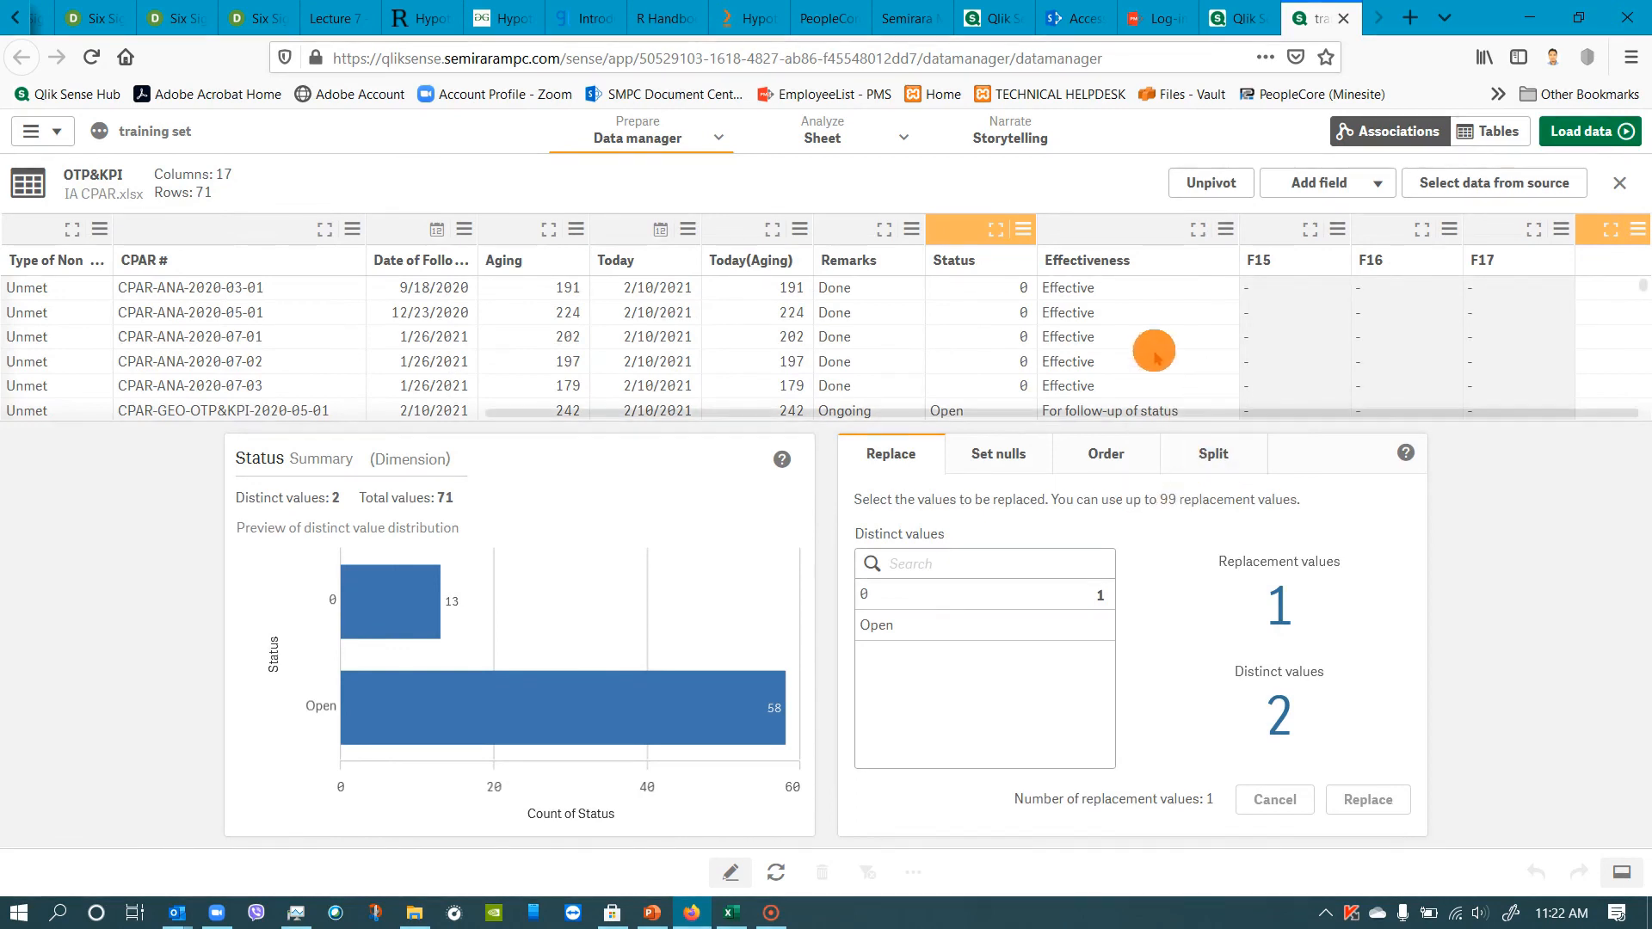
{"action": "left_click", "coordinate": [916, 627]}
{"action": "double_click", "coordinate": [1240, 573]}
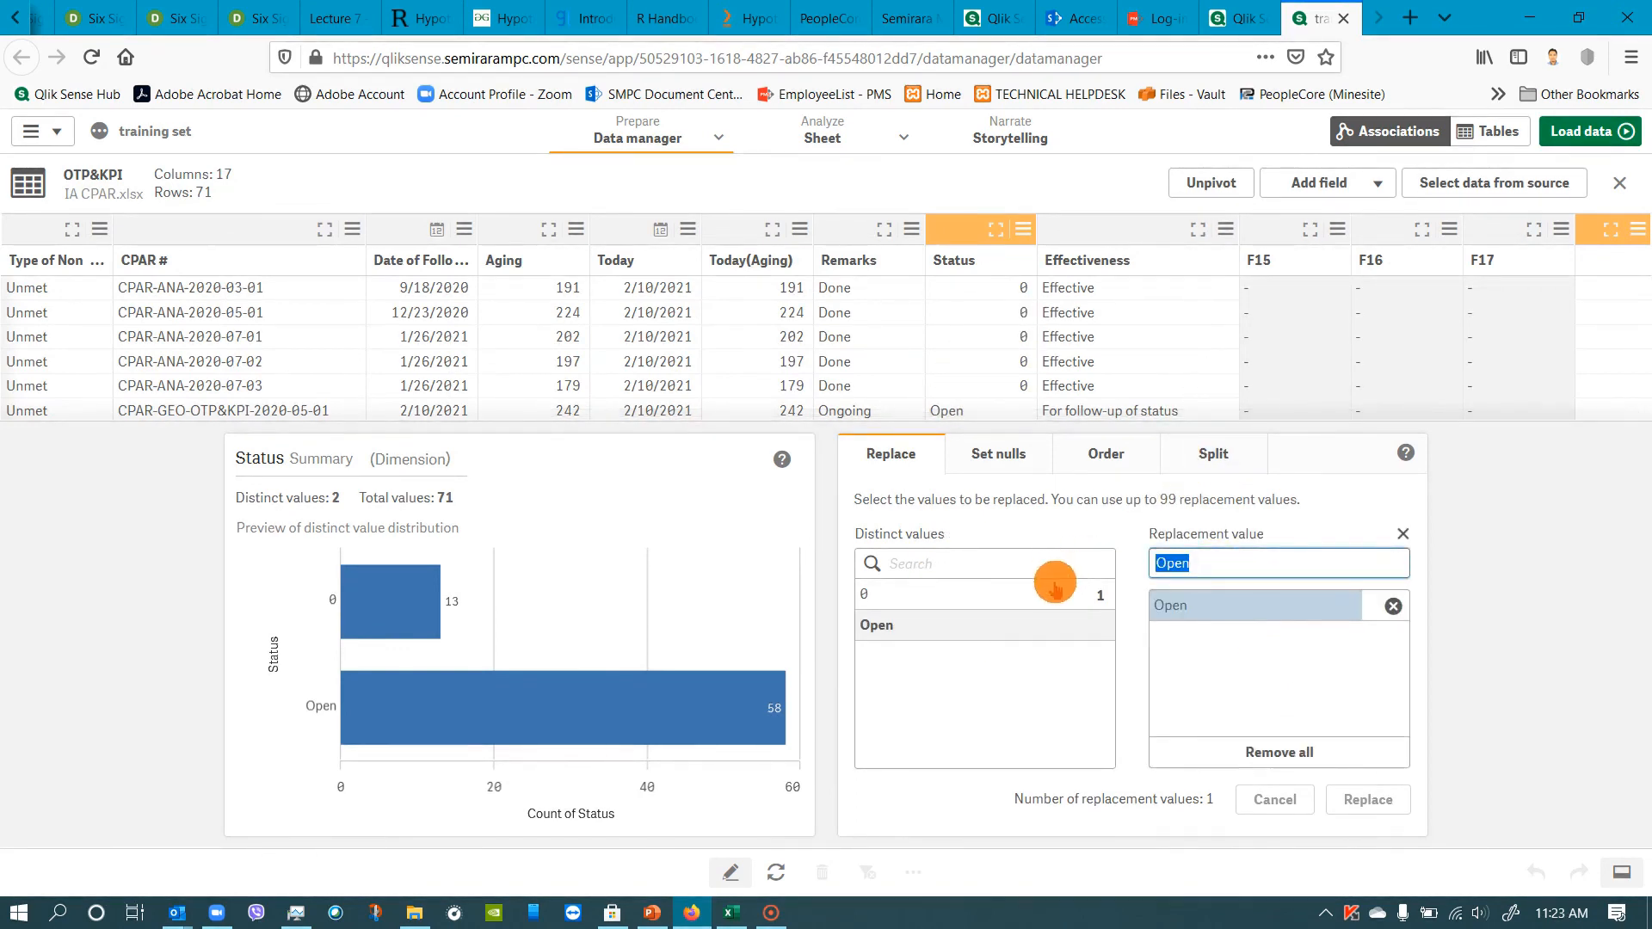
{"action": "type", "text": "1"}
{"action": "left_click", "coordinate": [1364, 801]}
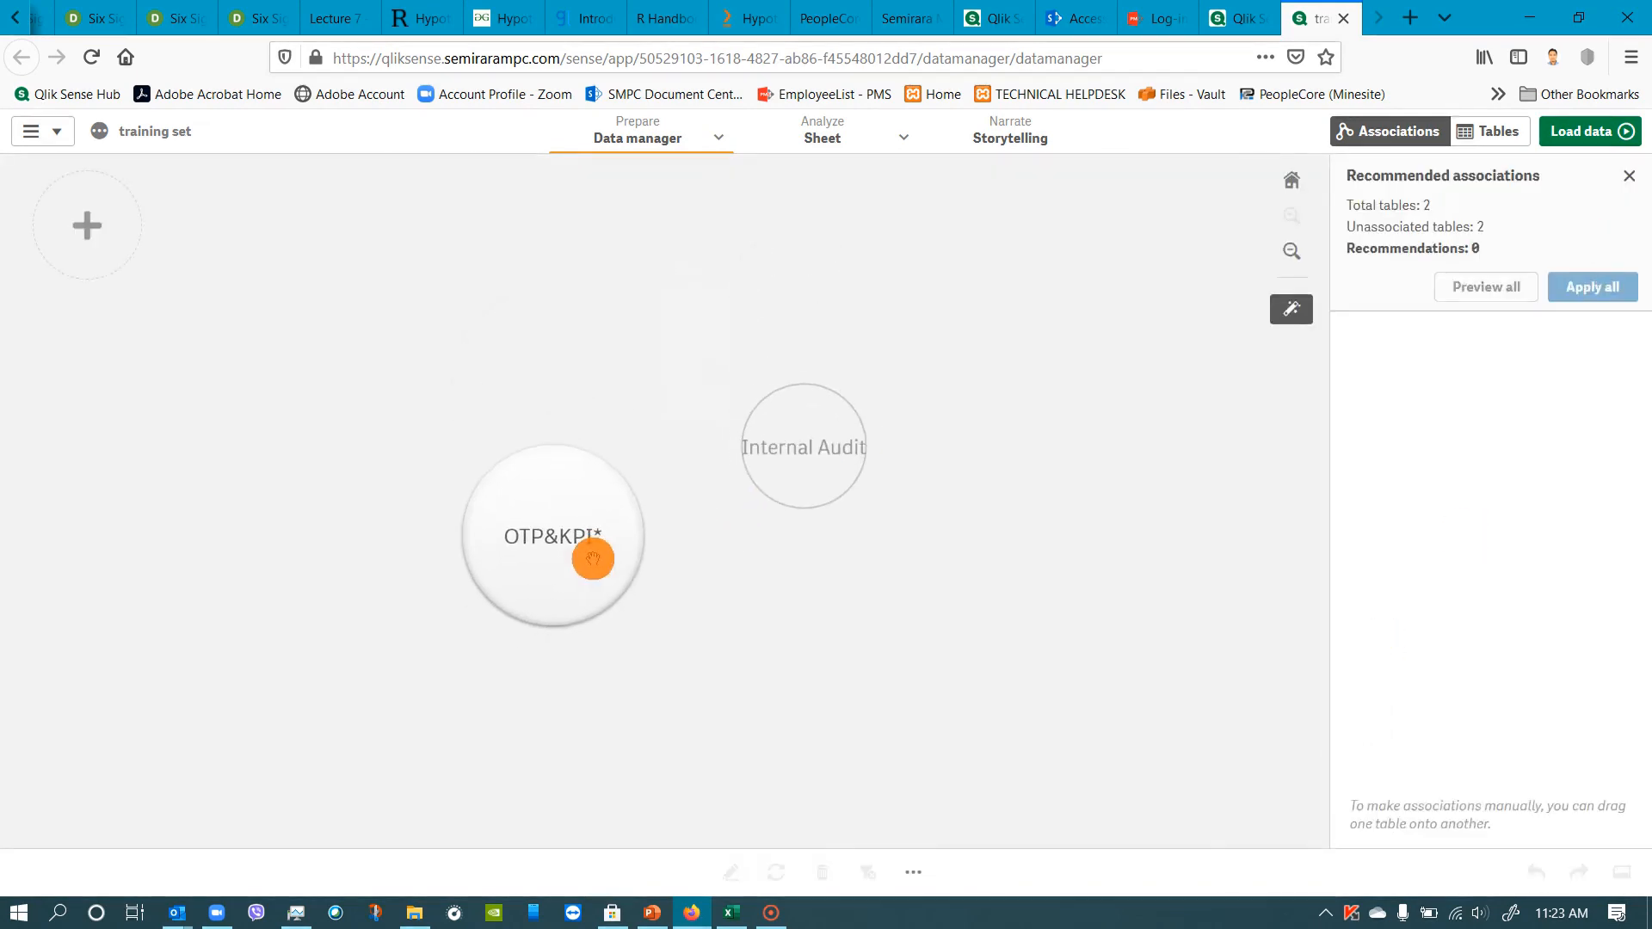
{"action": "left_click", "coordinate": [593, 559]}
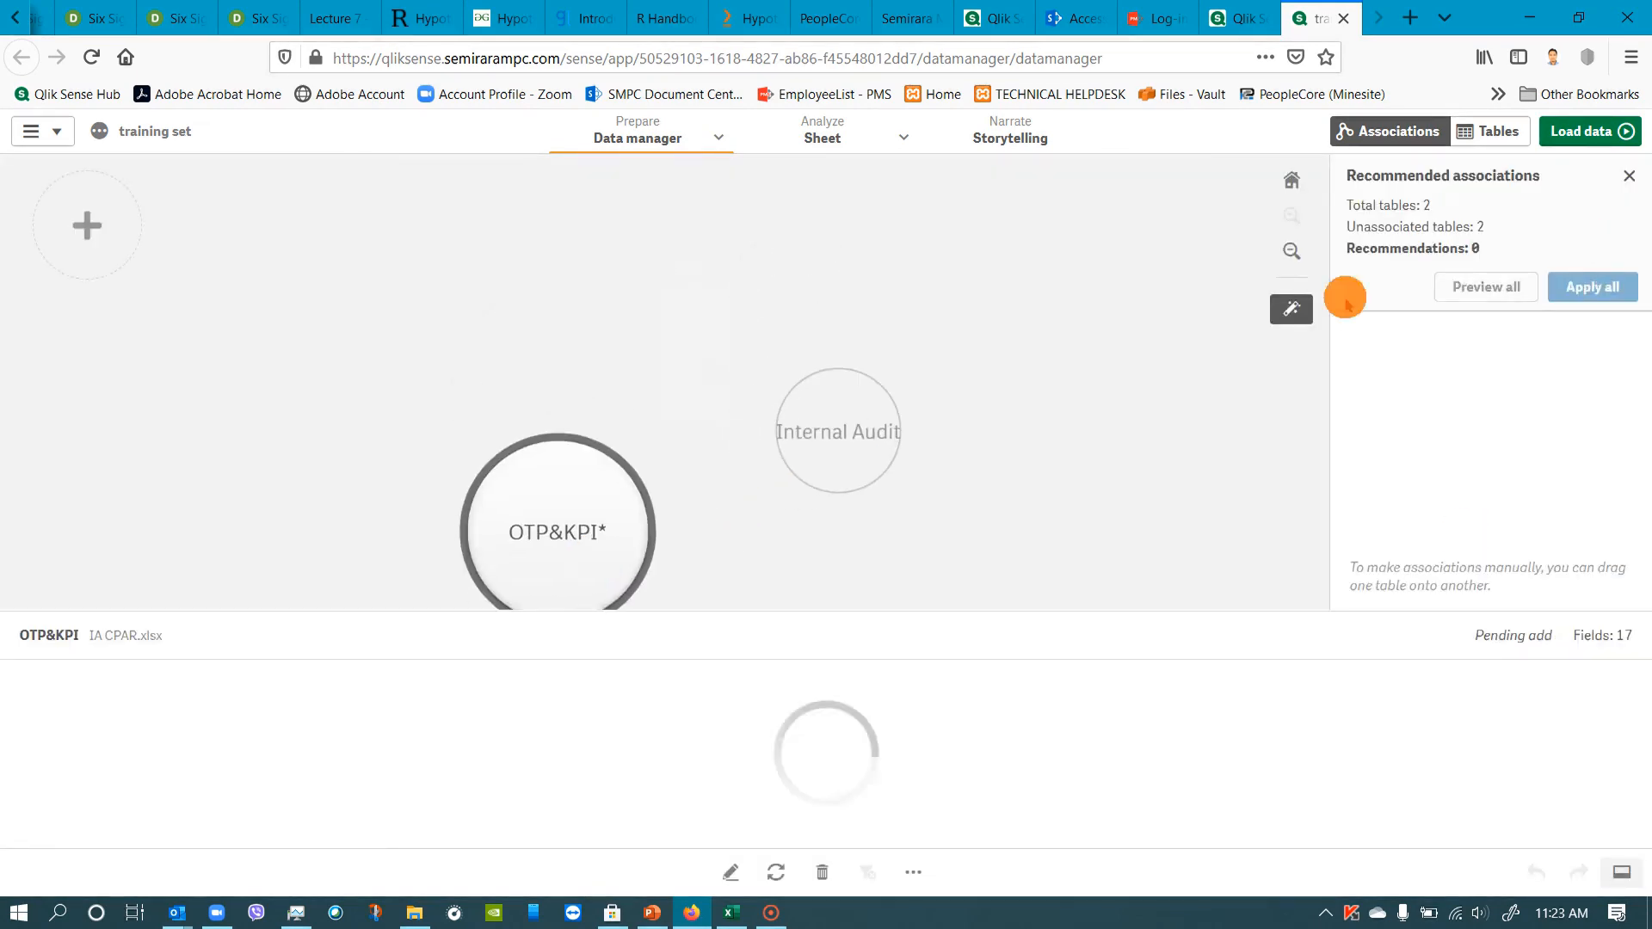
Load the recoded data into the app and open the IMS Internal Audit Monitoring CPAR Dashboard sheet for editing.
{"action": "left_click", "coordinate": [1572, 138]}
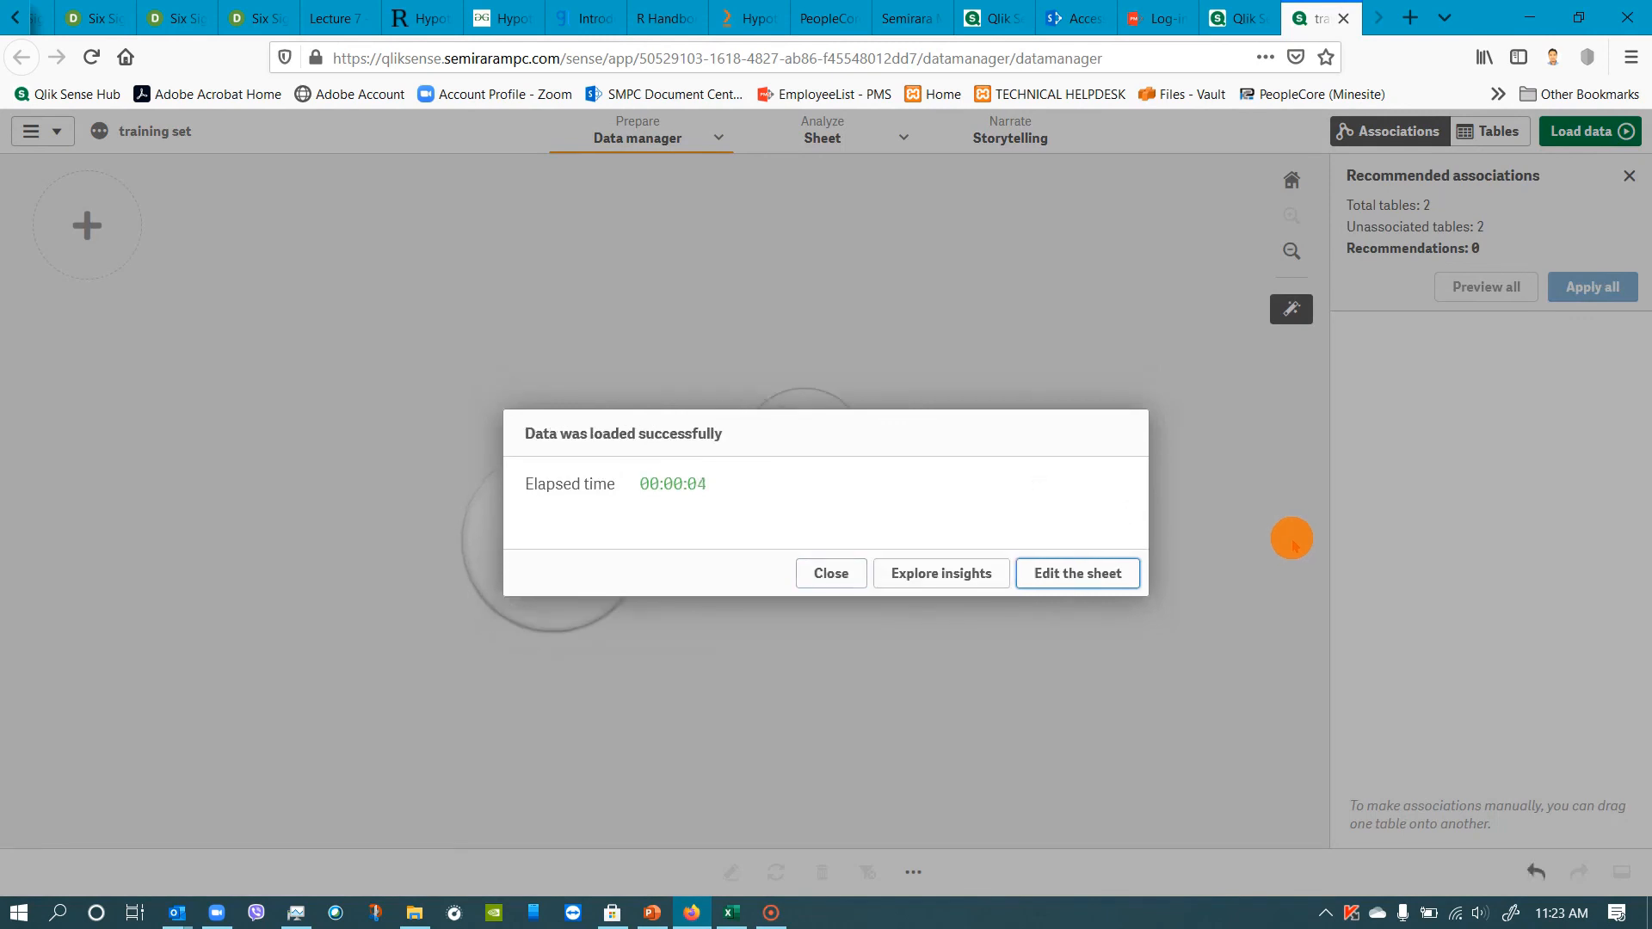
{"action": "left_click", "coordinate": [1097, 568]}
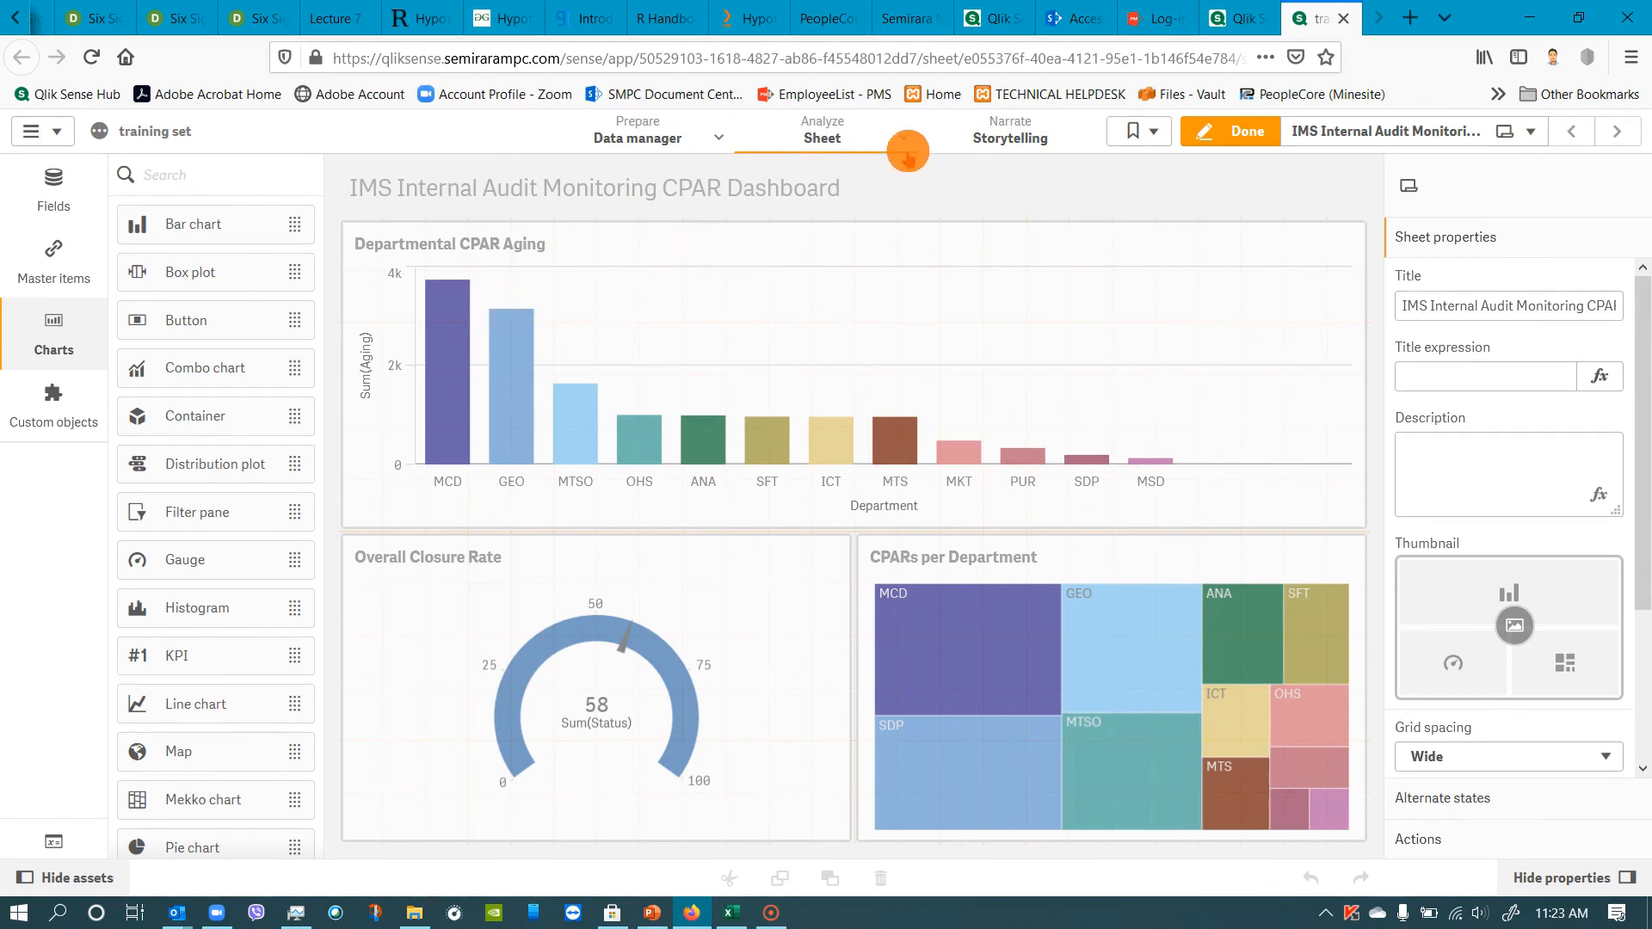
{"action": "left_click", "coordinate": [903, 139]}
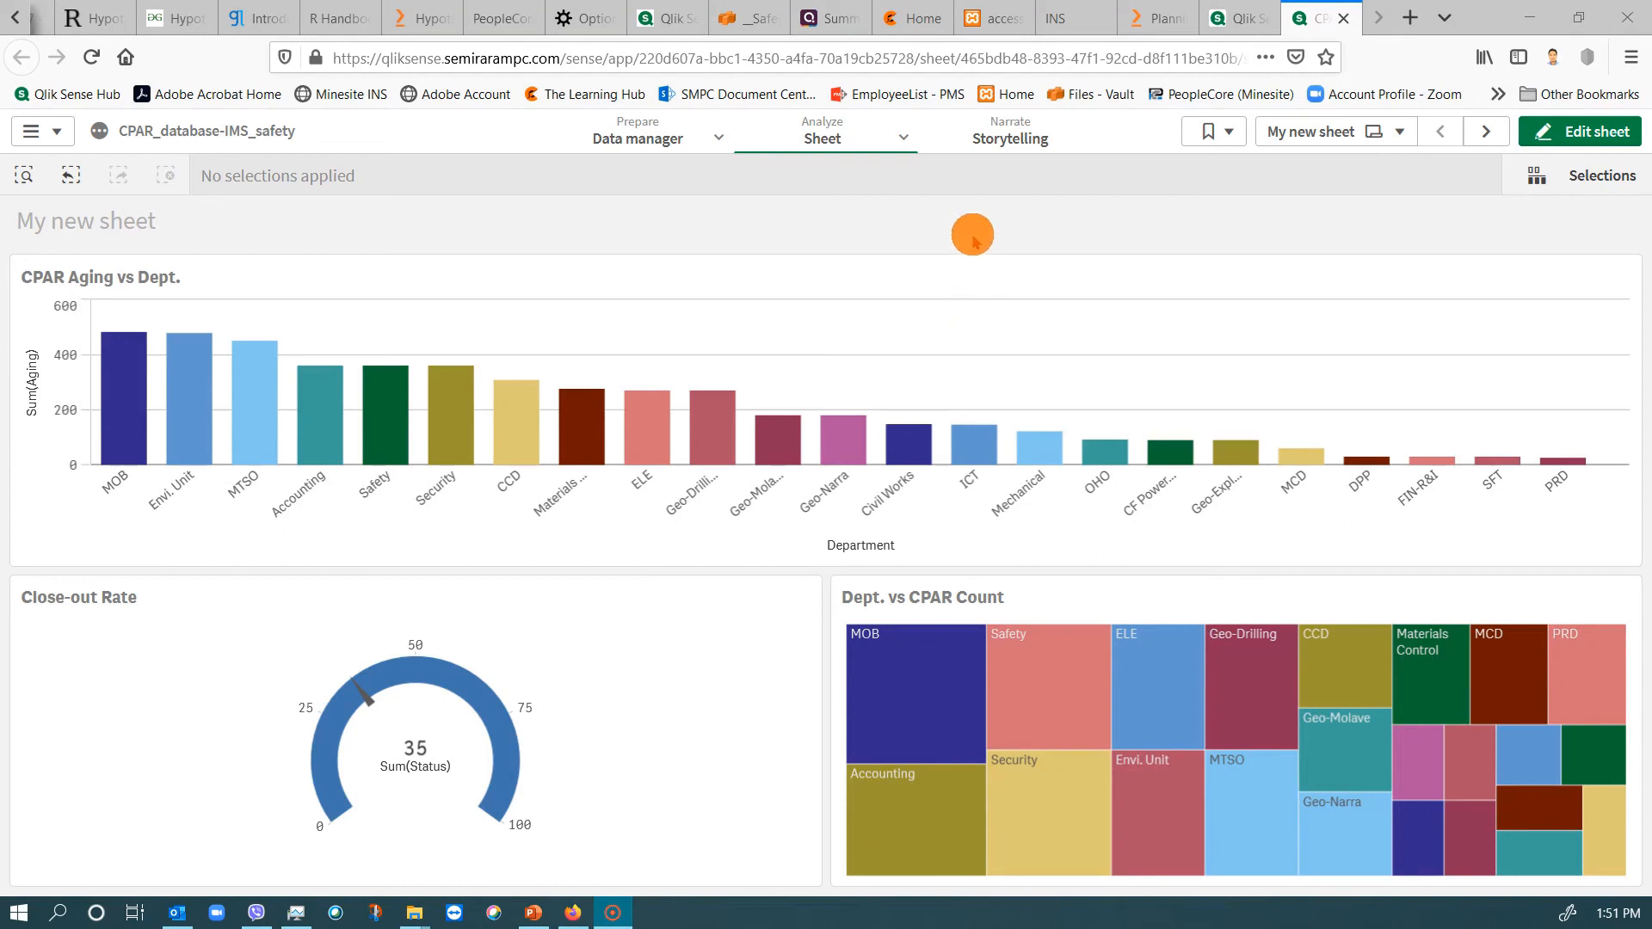
In the story, insert My new sheet as a live data sheet slide and delete the blank first slide.
{"action": "left_click", "coordinate": [1006, 142]}
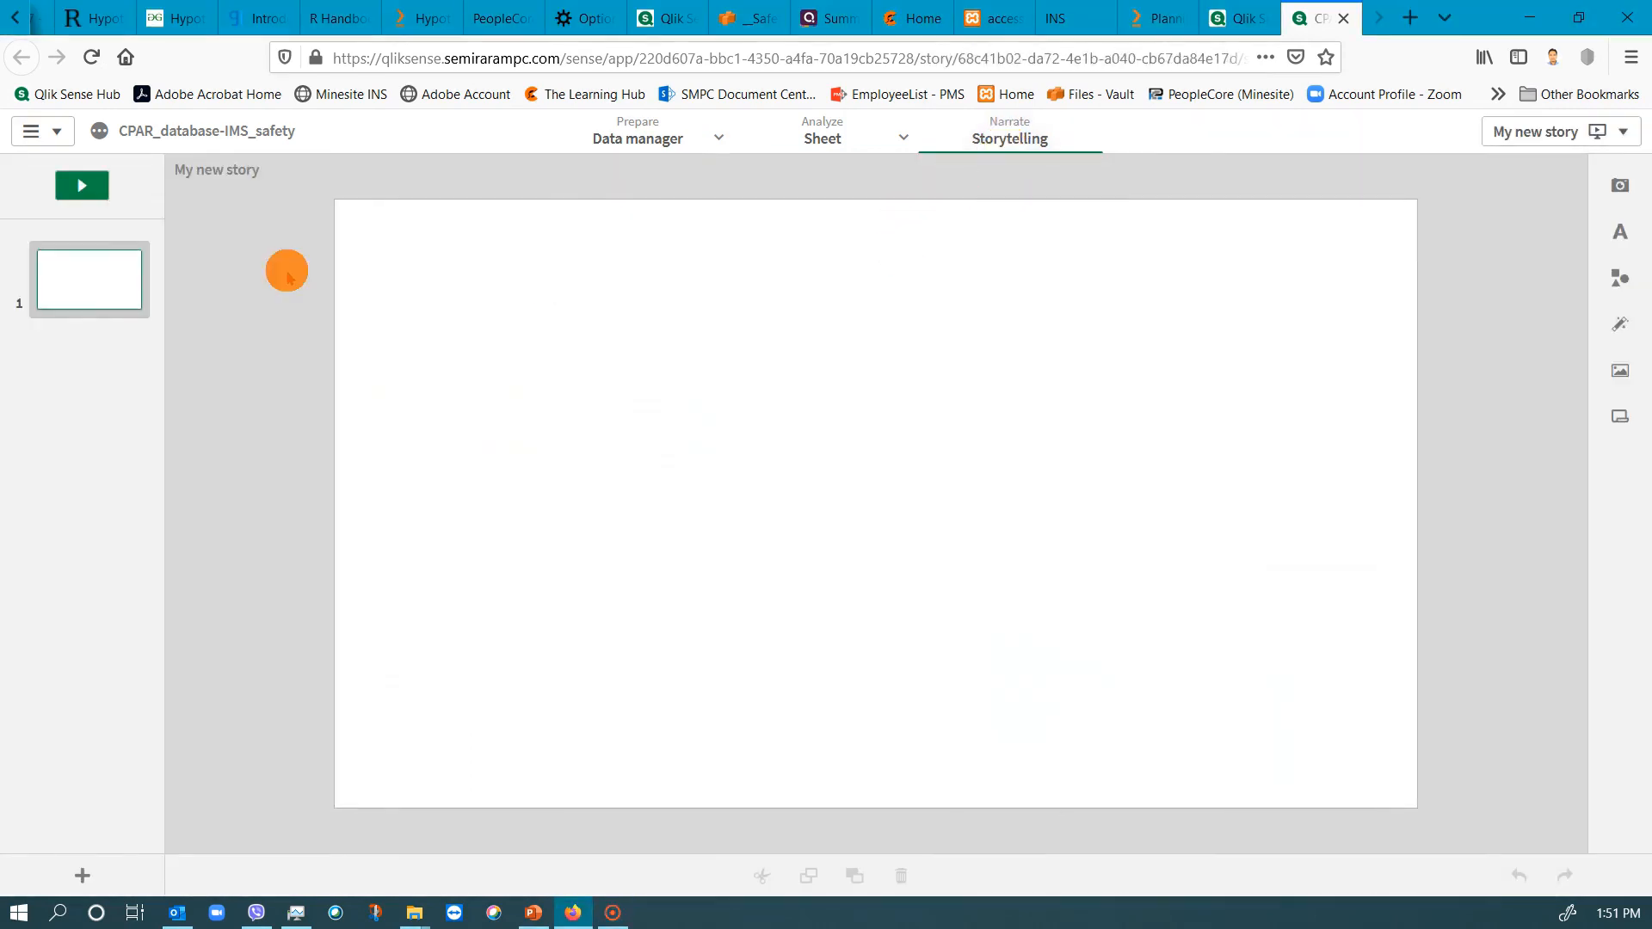
{"action": "left_click", "coordinate": [1621, 419]}
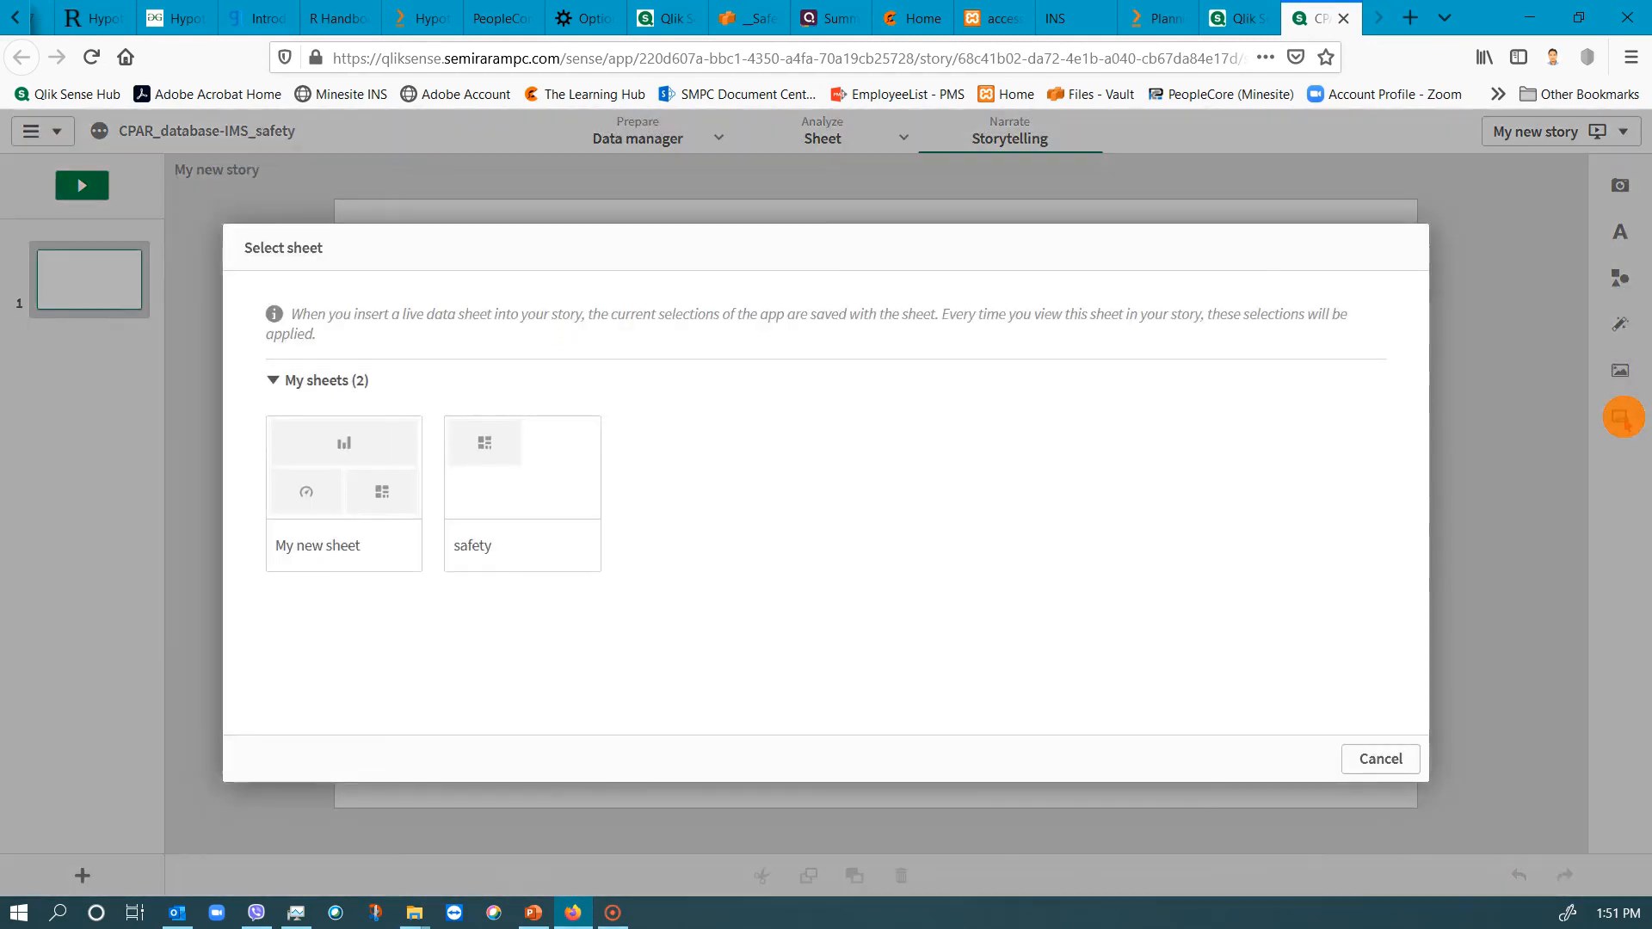
{"action": "left_click", "coordinate": [312, 497]}
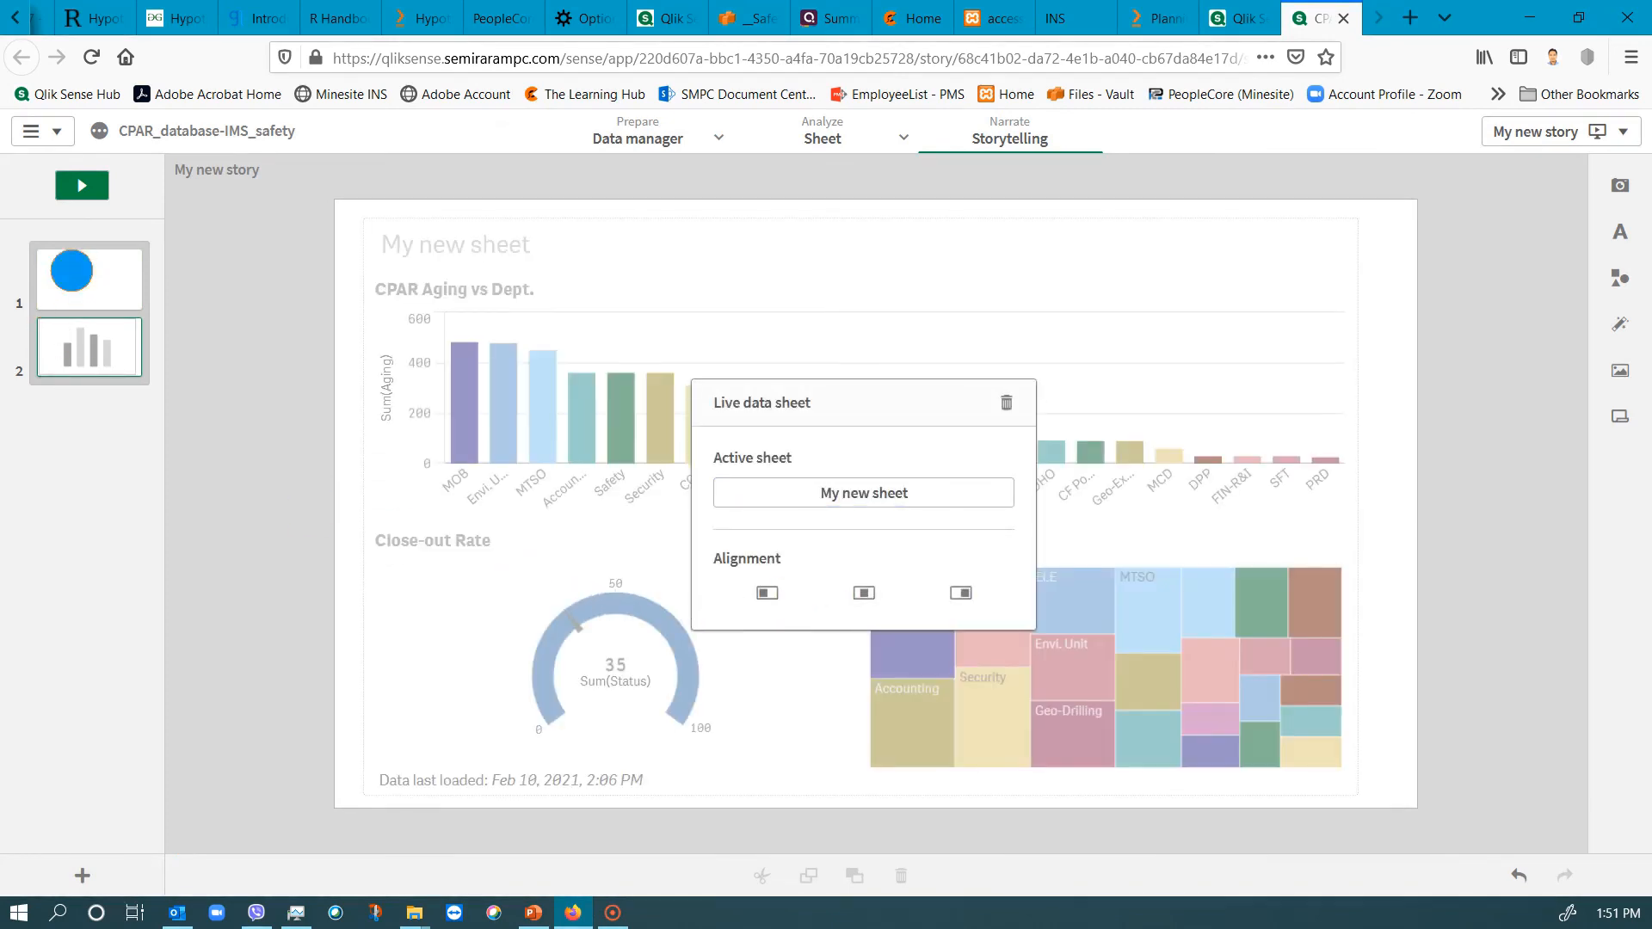
{"action": "right_click", "coordinate": [95, 288]}
{"action": "left_click", "coordinate": [95, 292]}
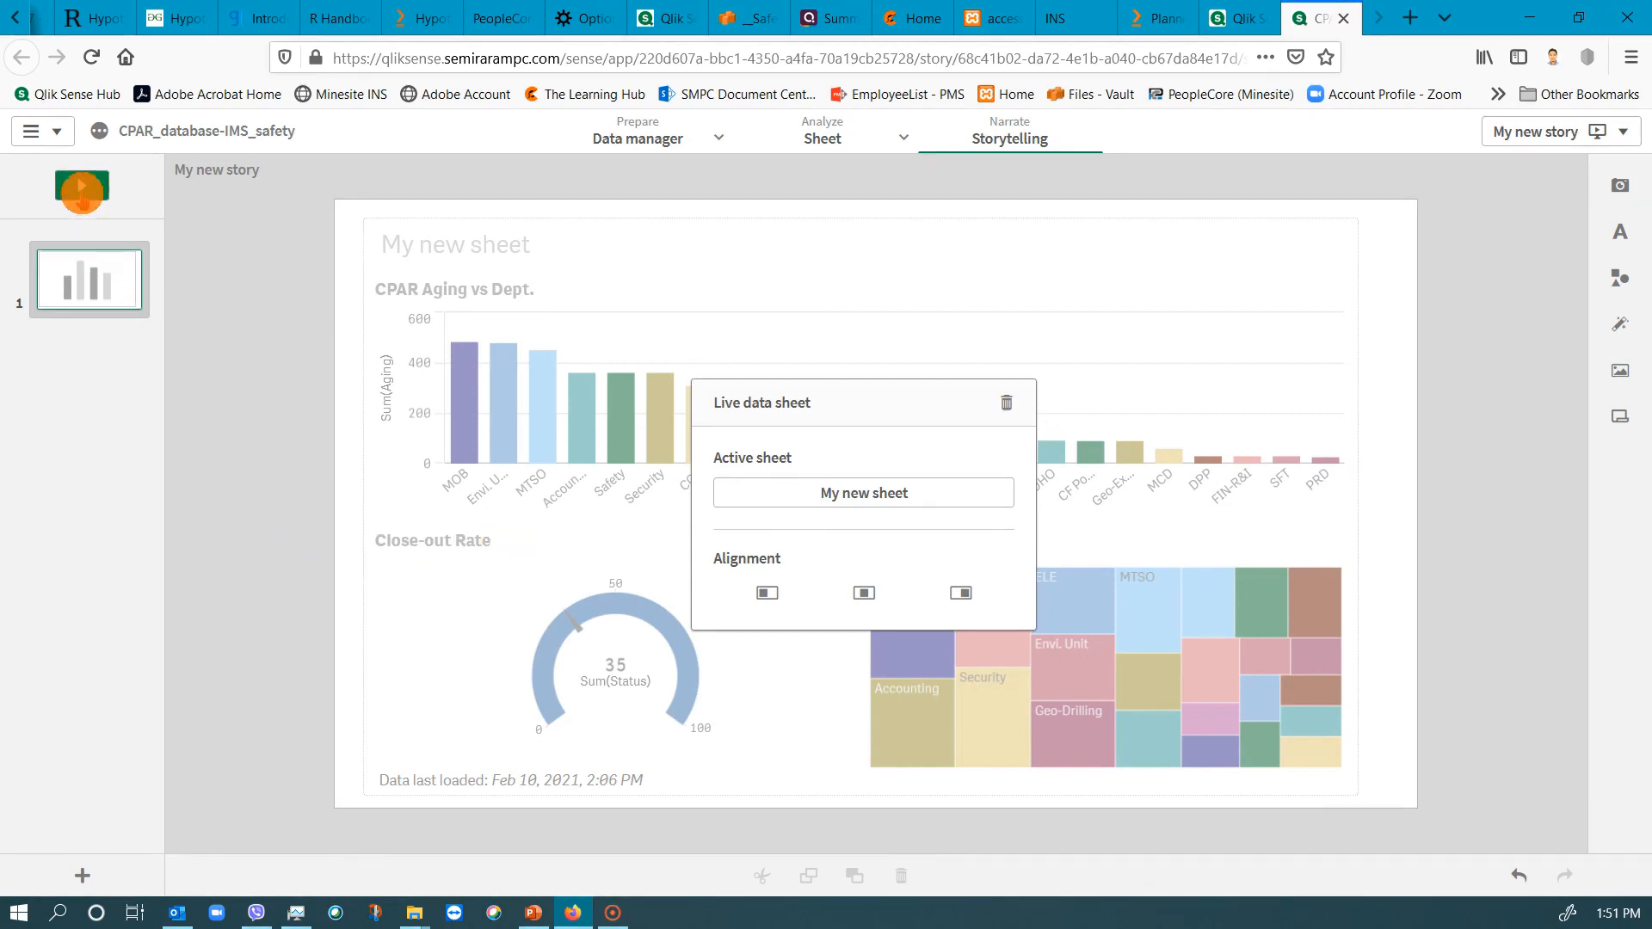
Play the story to present the live CPAR sheet and bring up its slide navigation controls.
{"action": "left_click", "coordinate": [82, 191]}
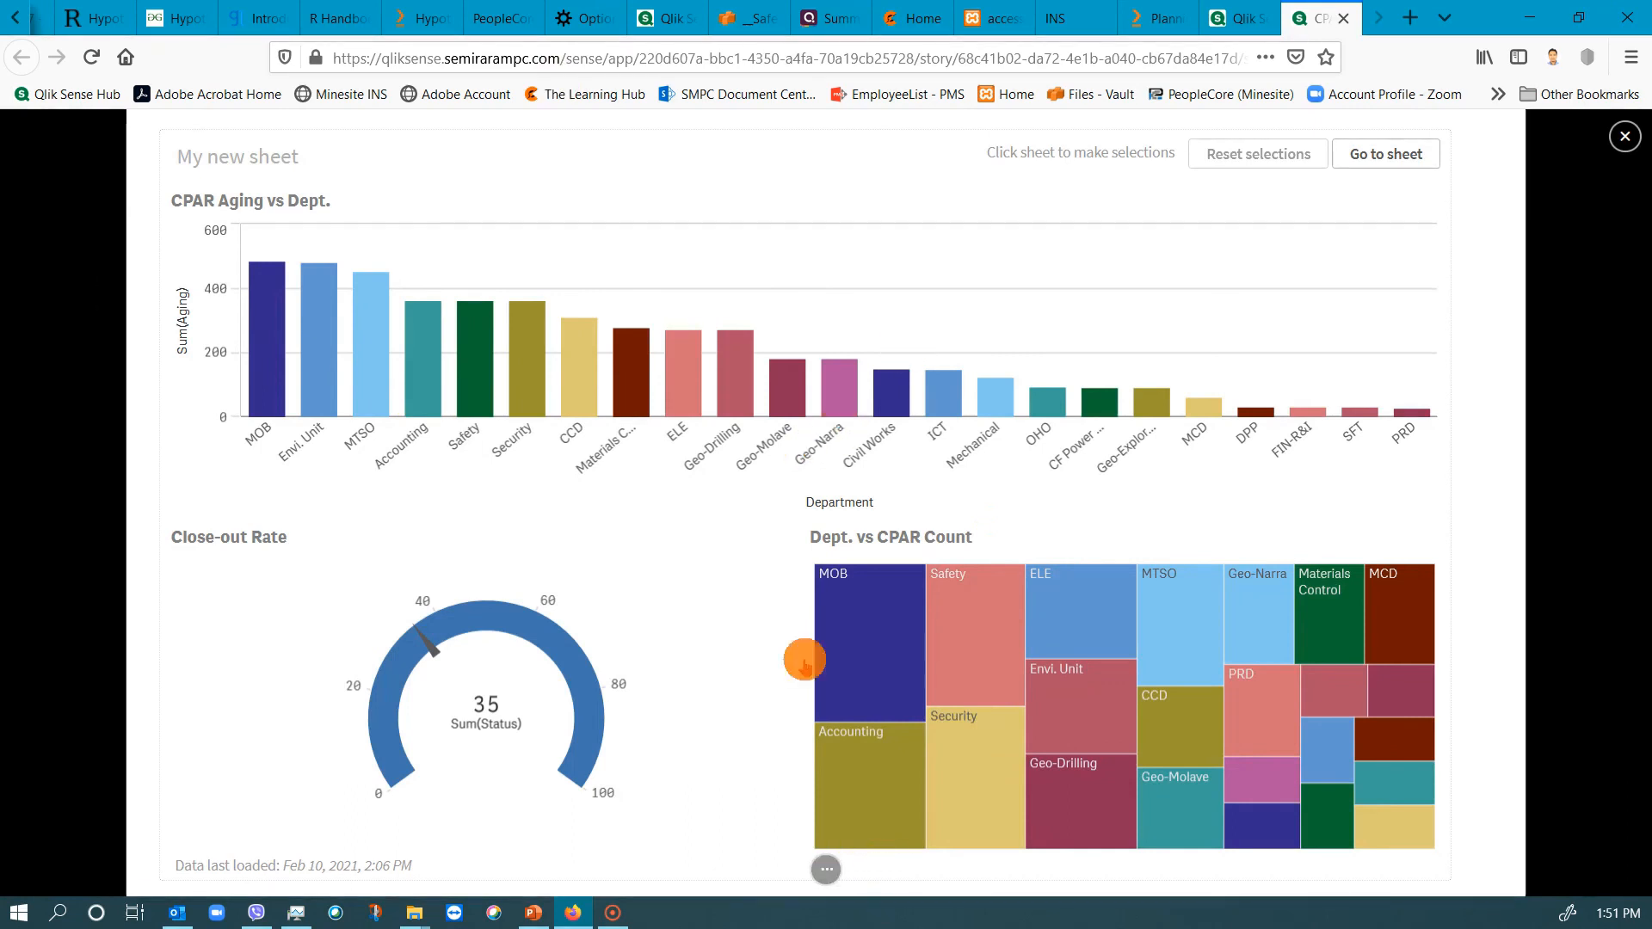
{"action": "mouse_move", "coordinate": [824, 863]}
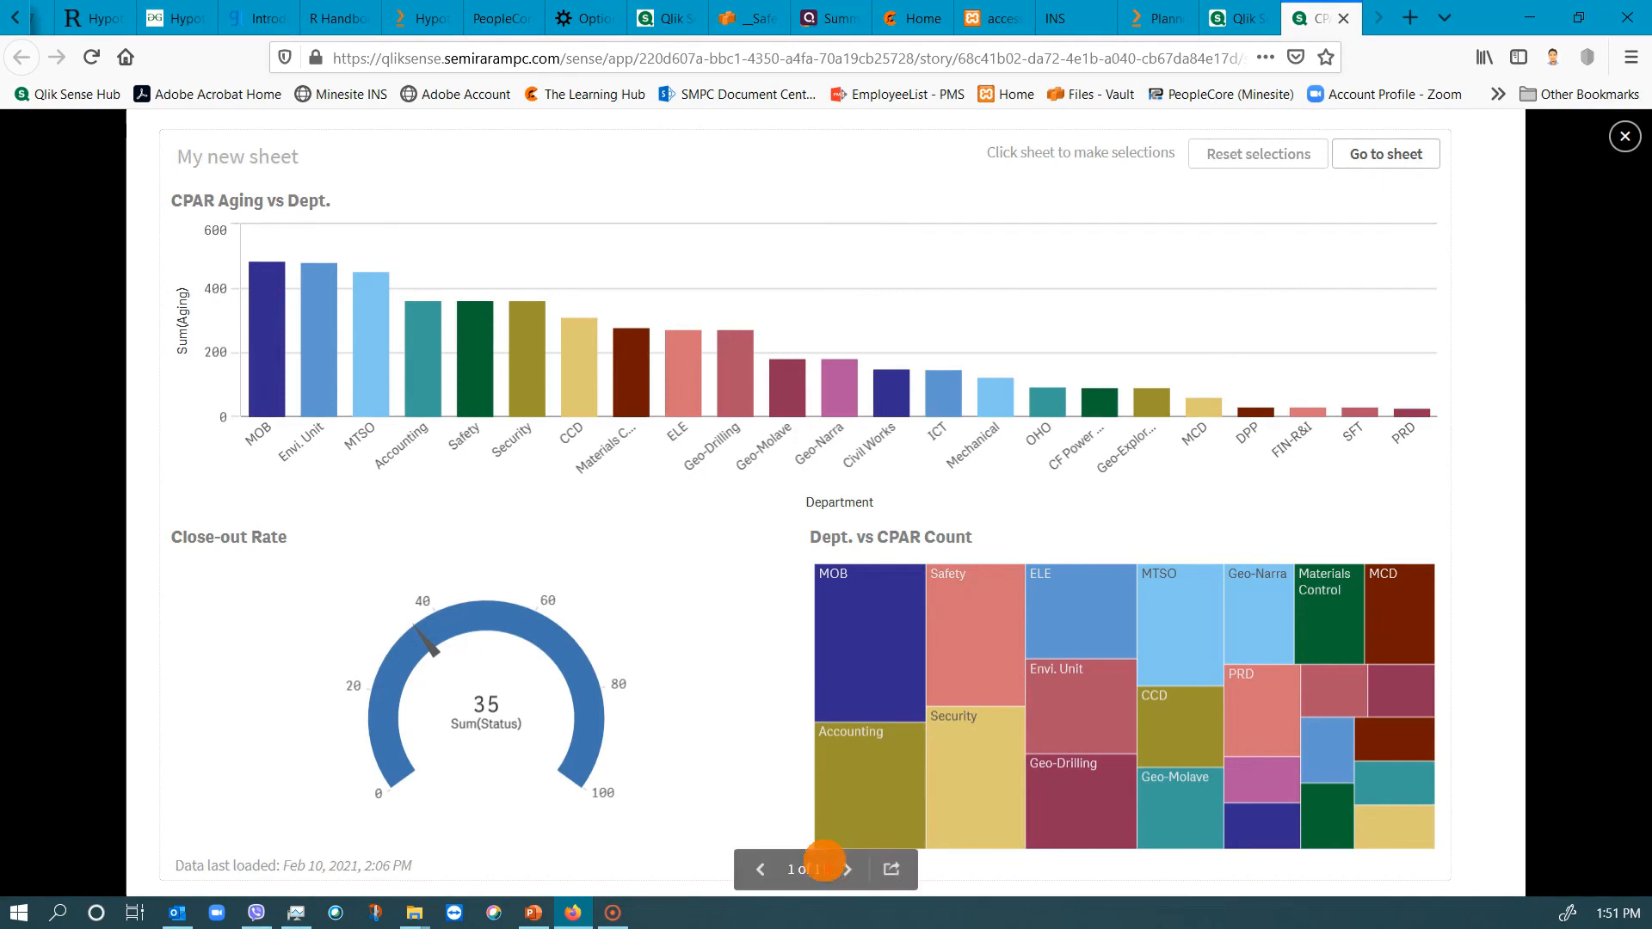
{"action": "left_click", "coordinate": [893, 873]}
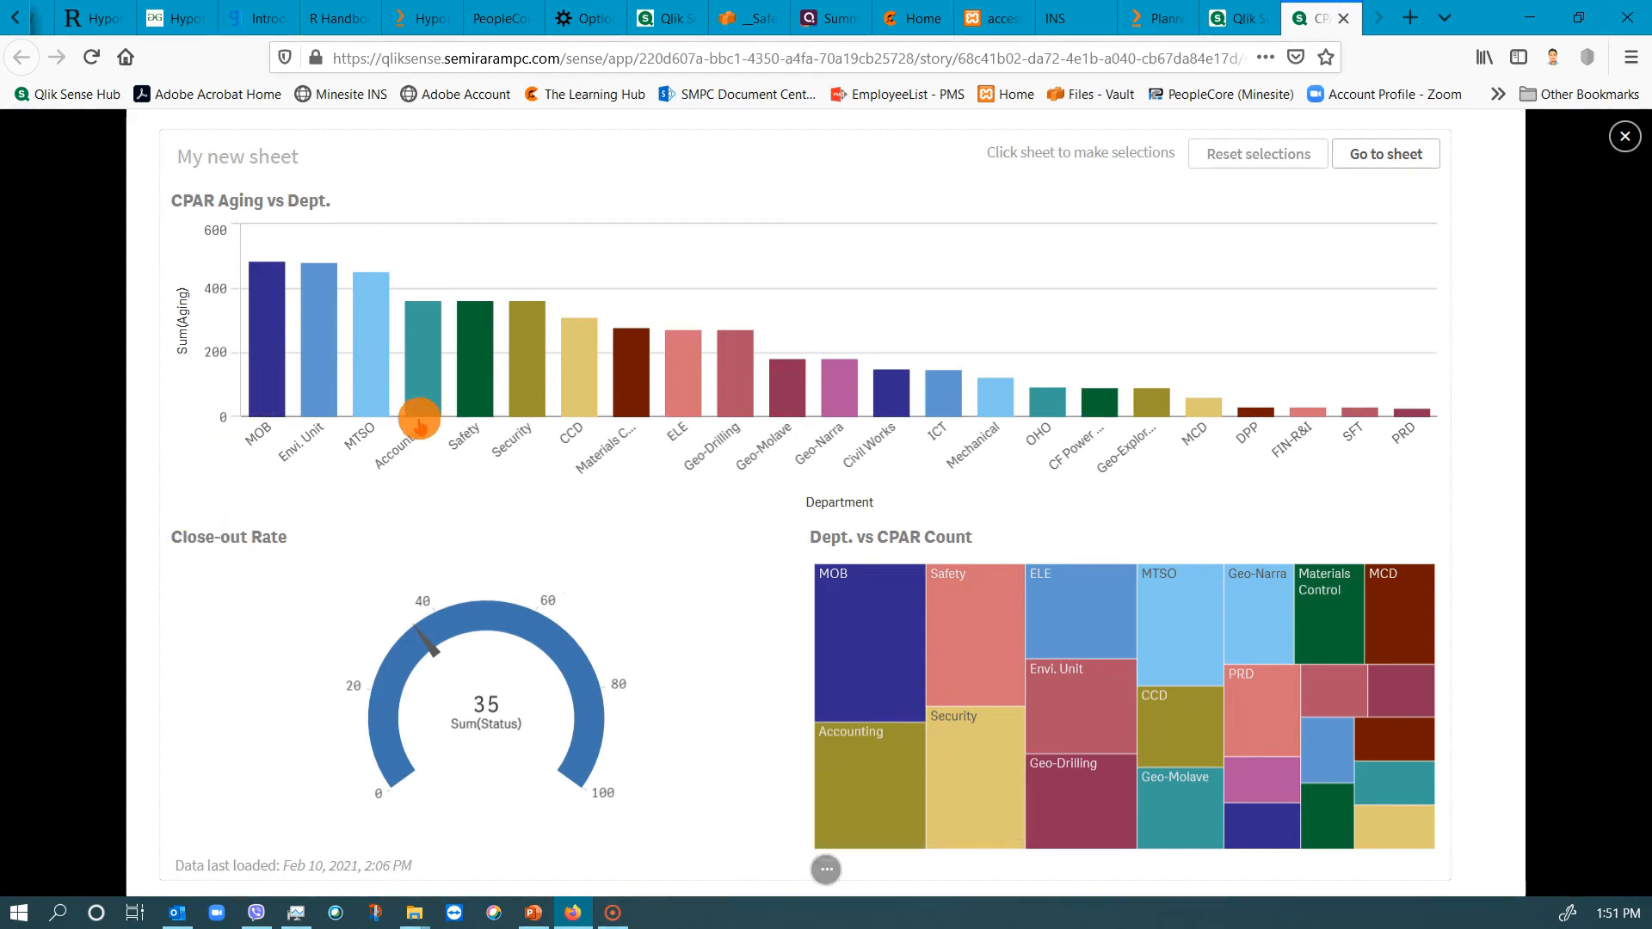
Filter the presented sheet by MOB in the Dept. vs CPAR Count treemap, reset the selections and end the presentation.
{"action": "left_click", "coordinate": [859, 652]}
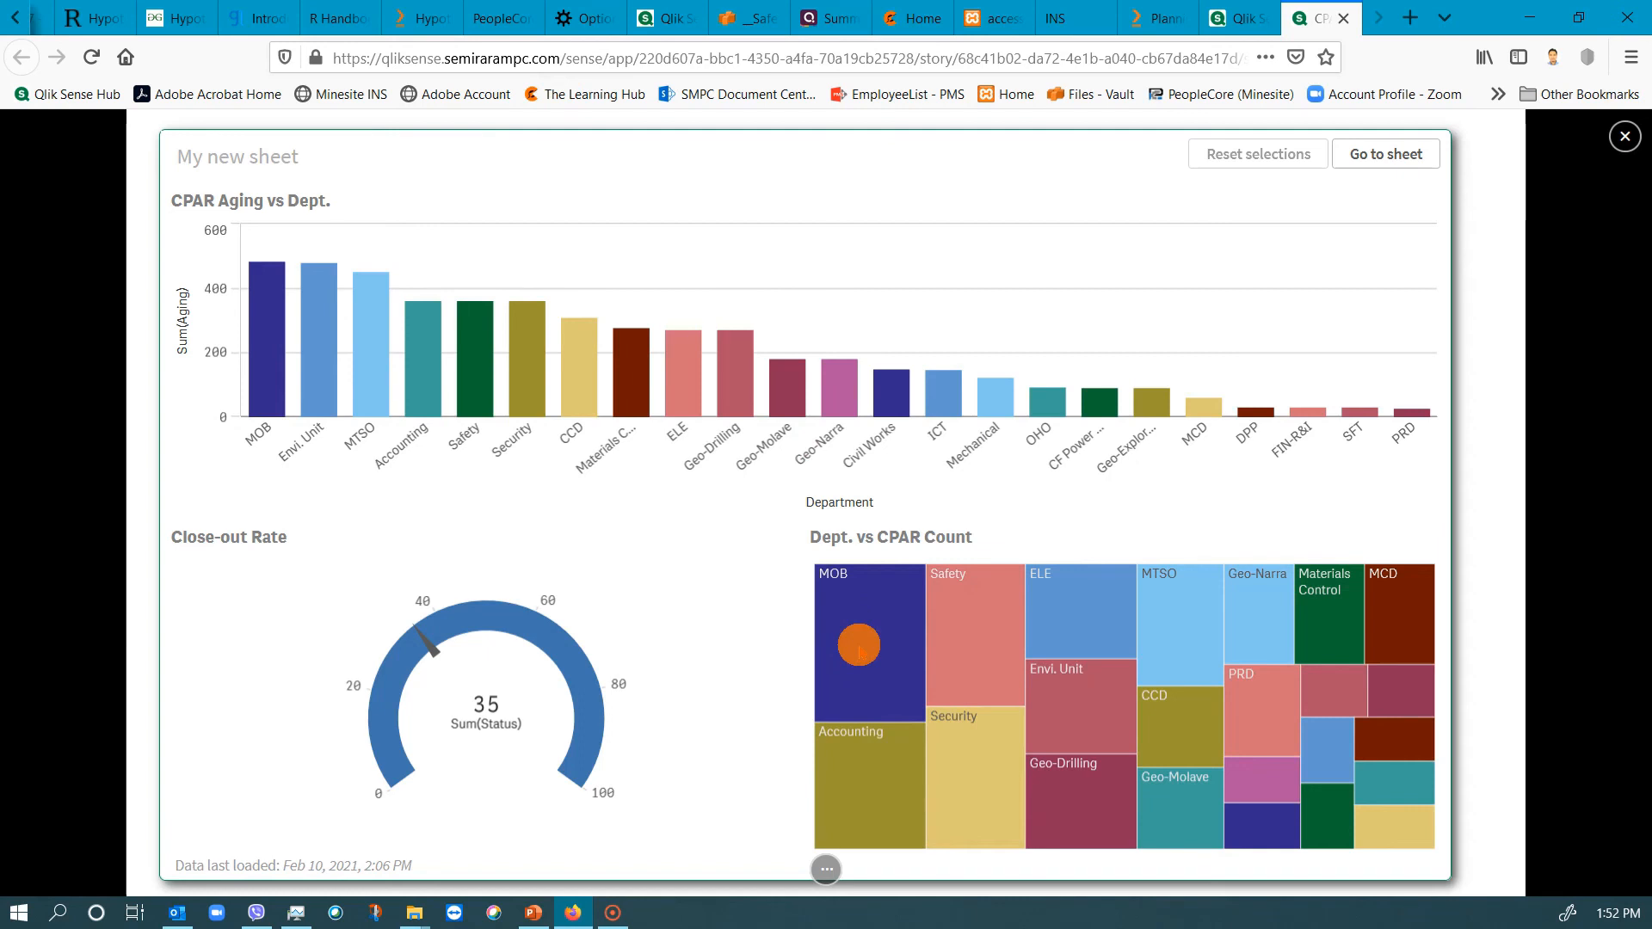
{"action": "left_click", "coordinate": [859, 650]}
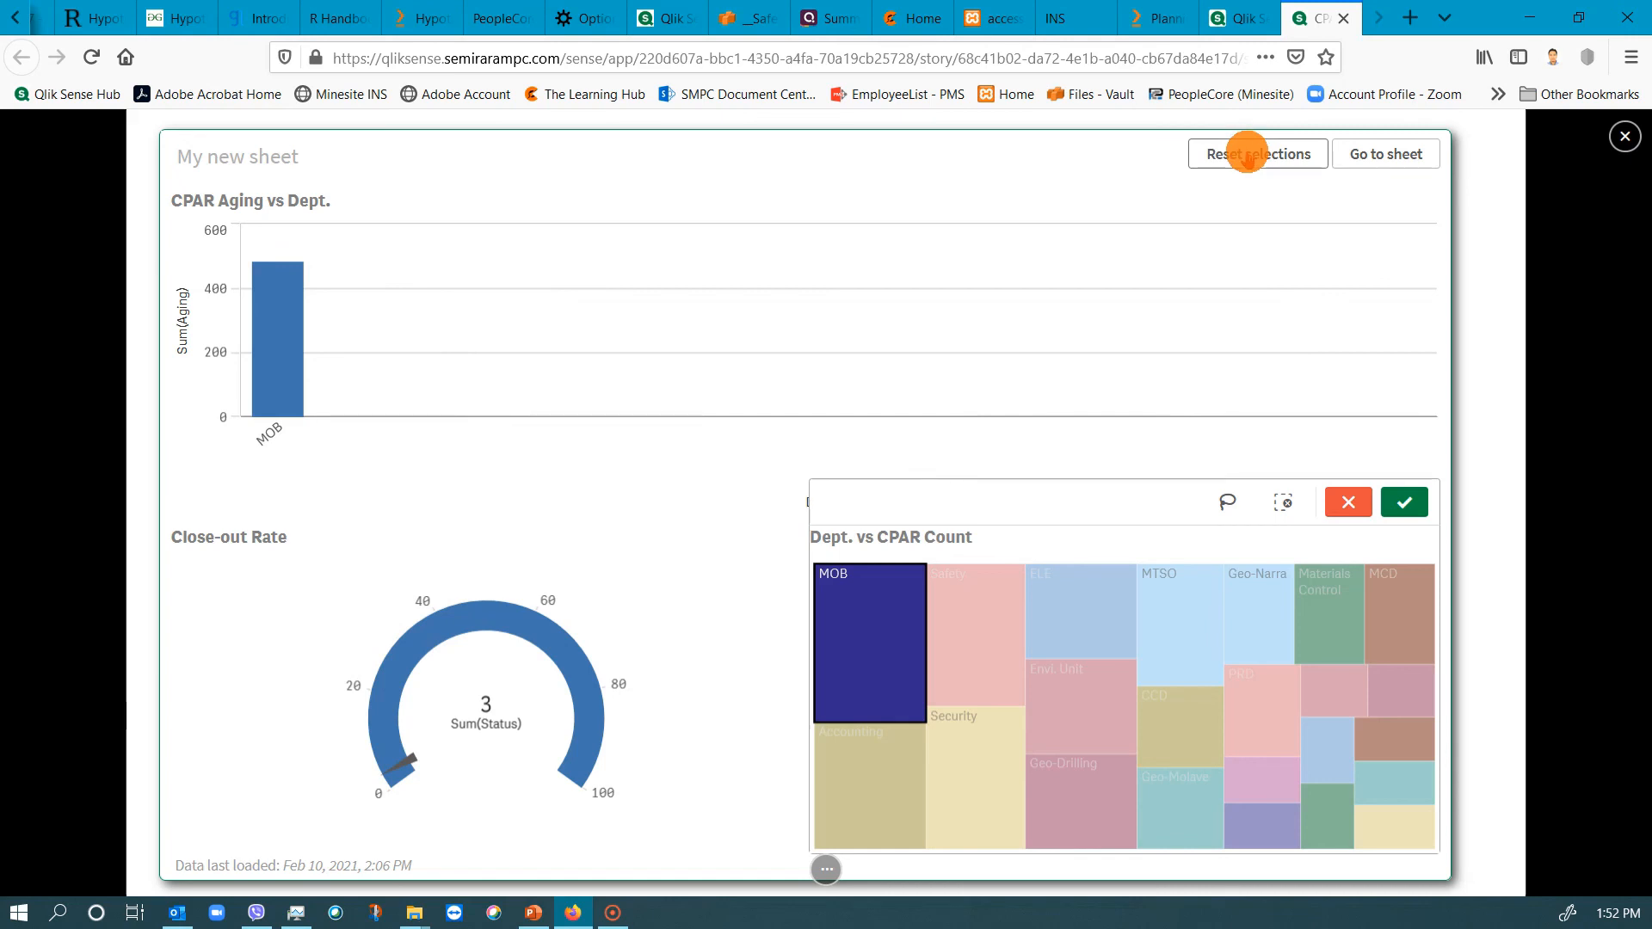
{"action": "left_click", "coordinate": [1246, 153]}
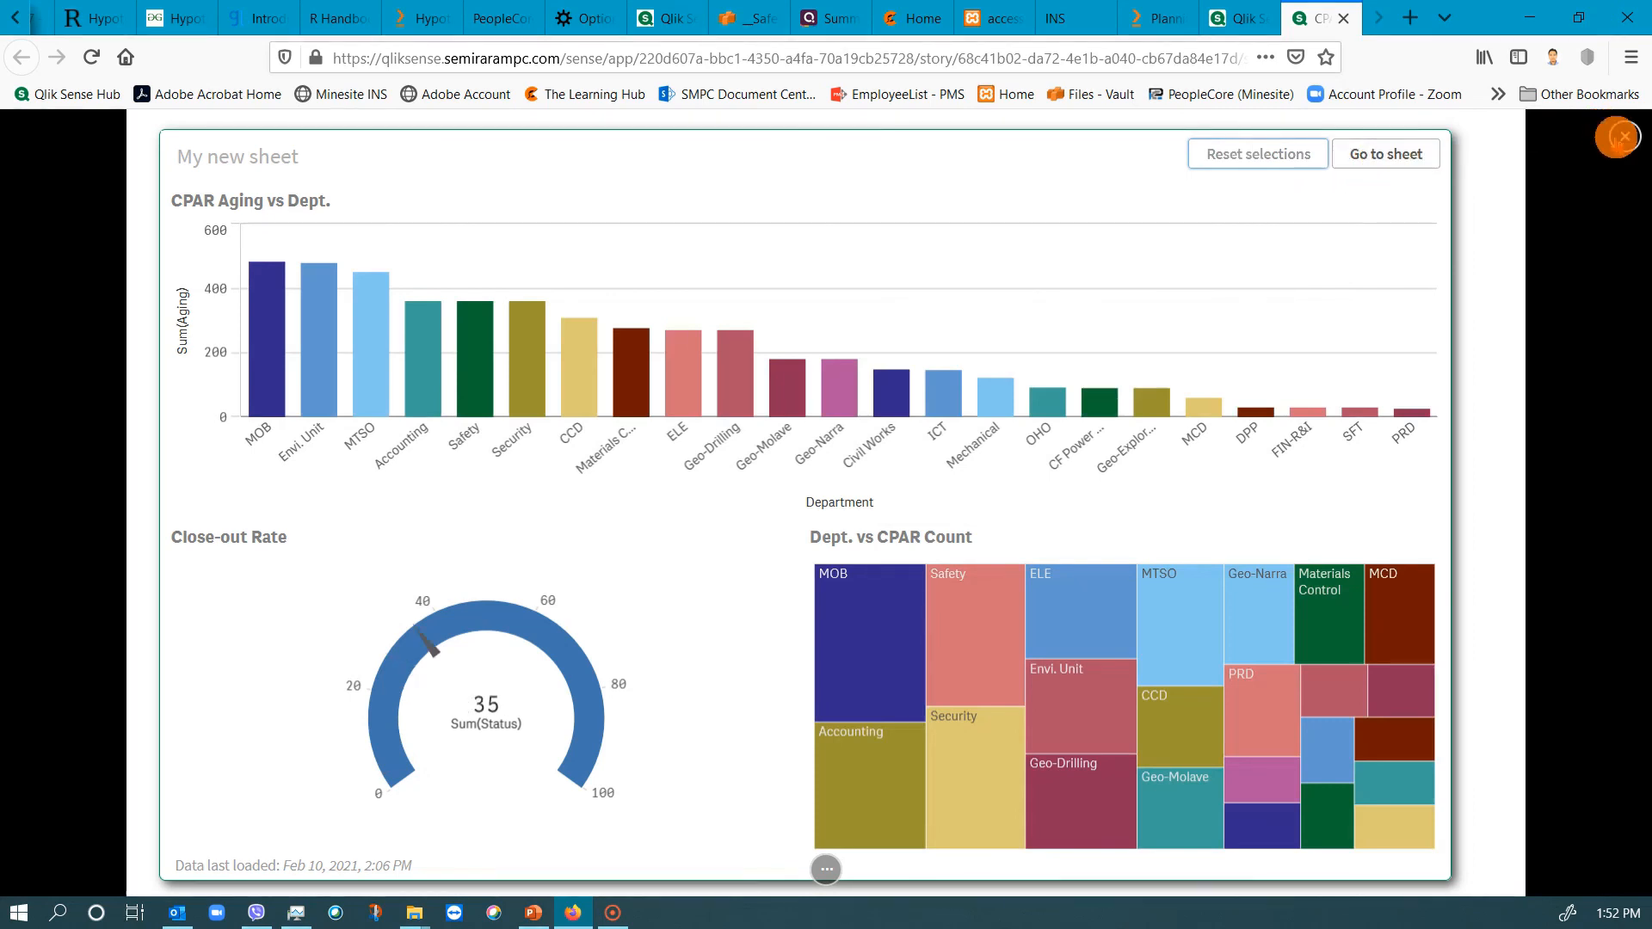
{"action": "left_click", "coordinate": [1617, 137]}
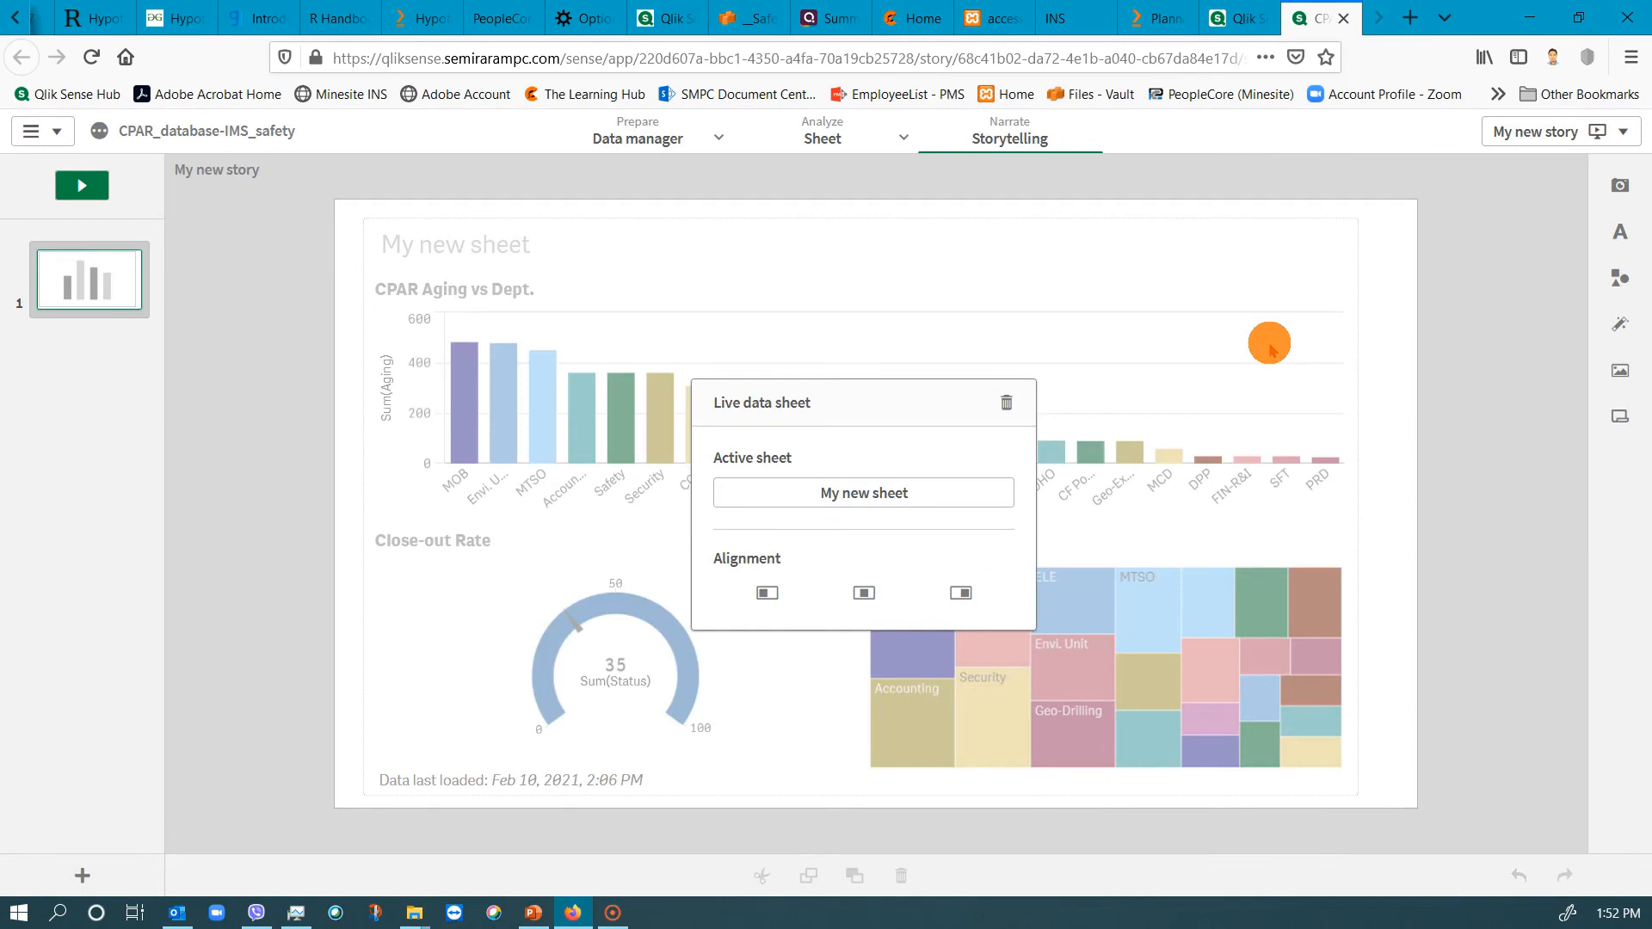